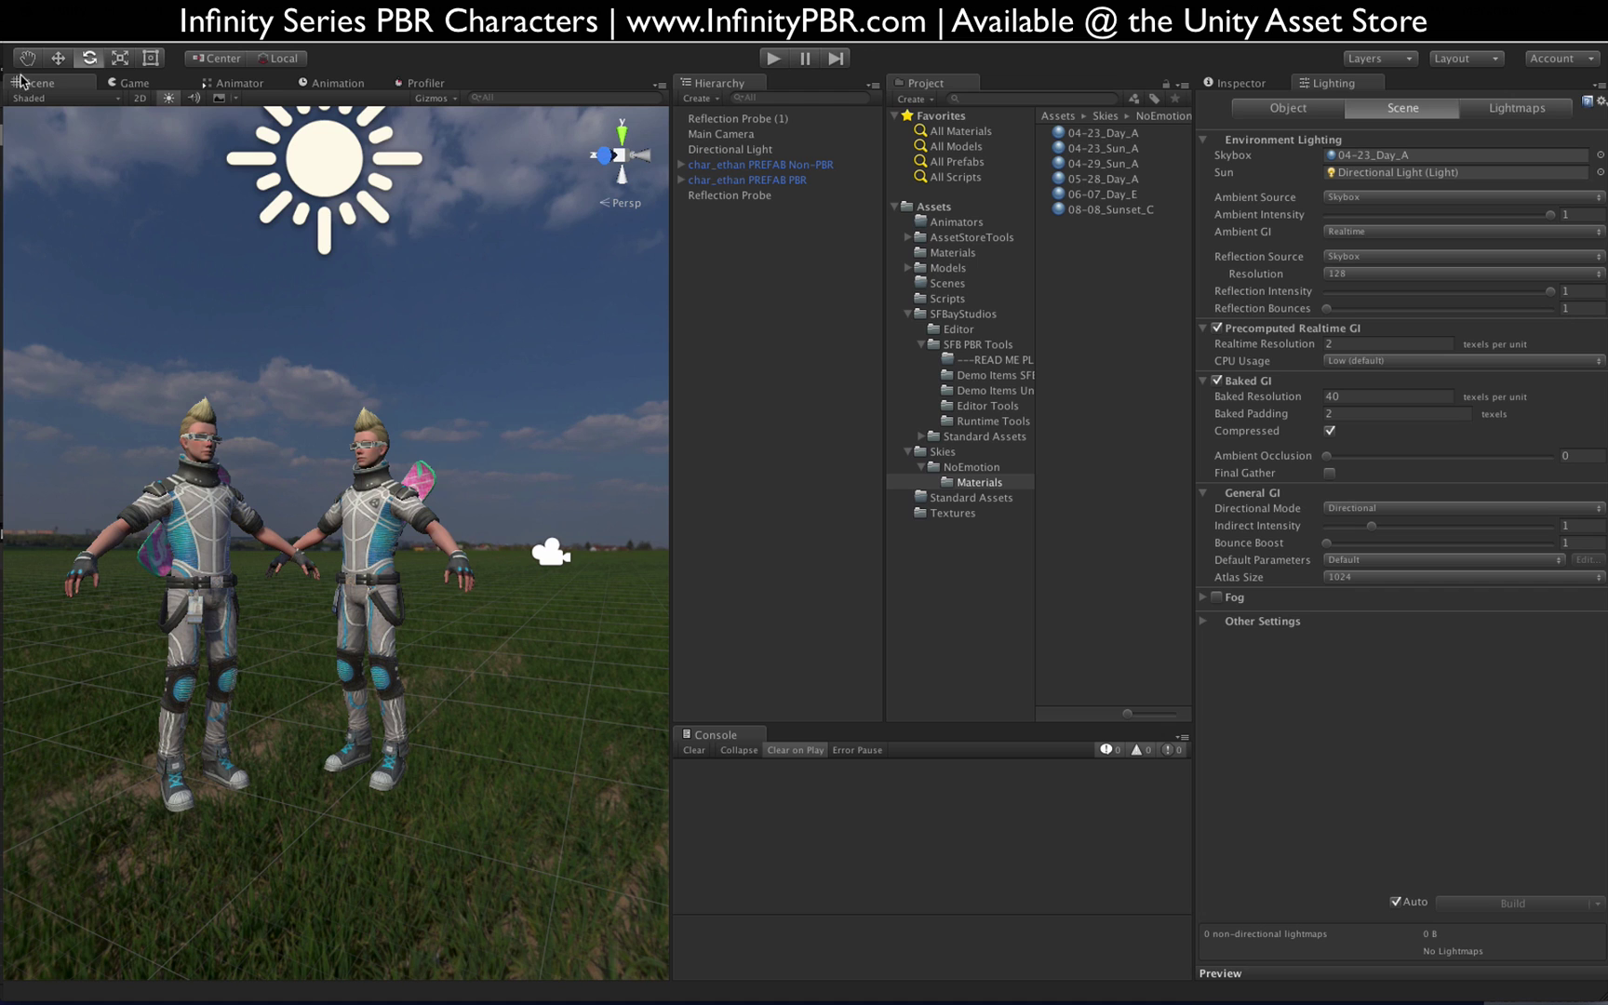
Step: Pan the scene, open SFB PBR Tools > Editor Tools, and widen the Project panel to read its tools
left_click(27, 58)
left_click_drag(197, 316, 485, 312)
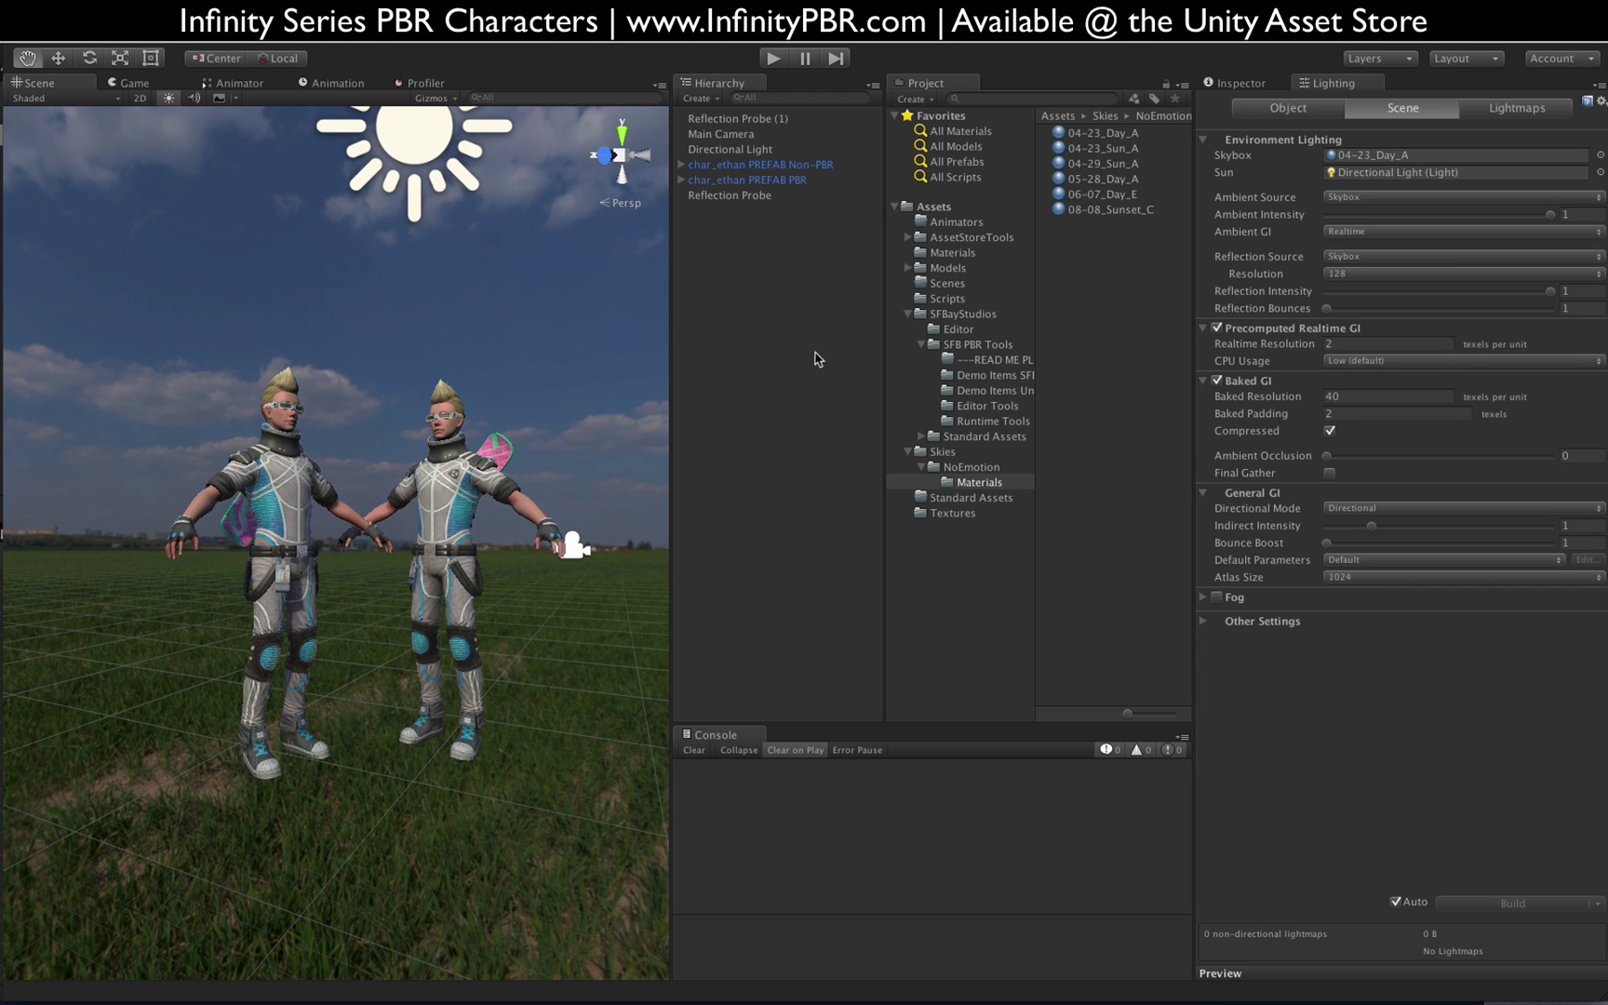
left_click(1006, 416)
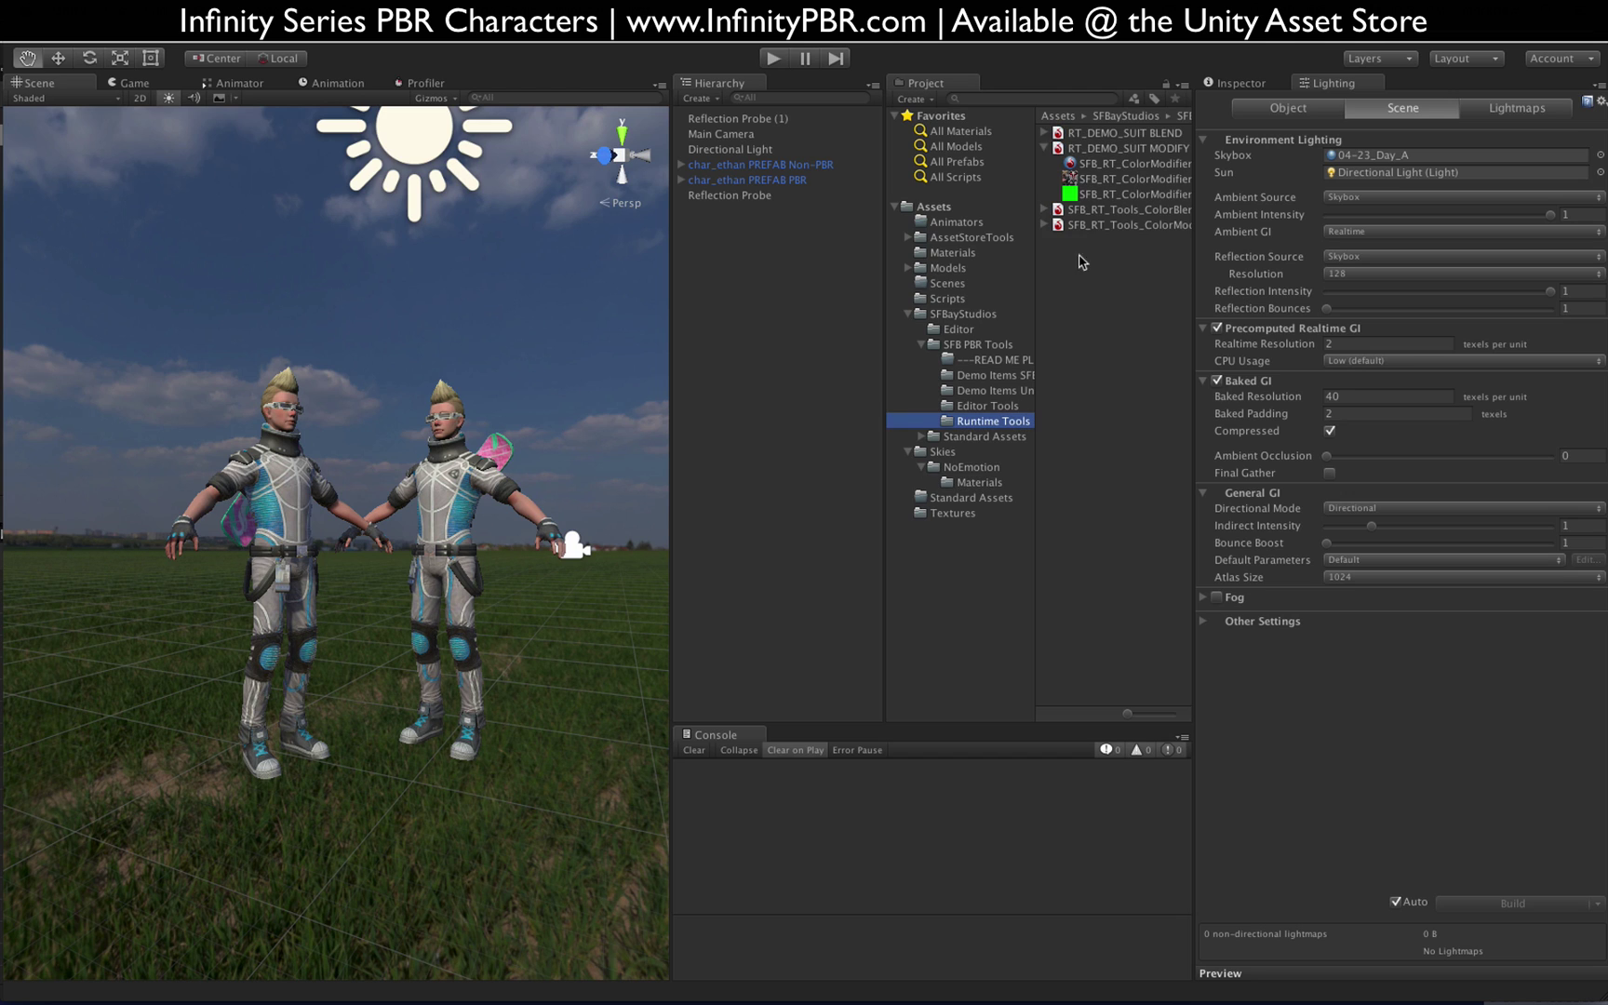
left_click(1045, 147)
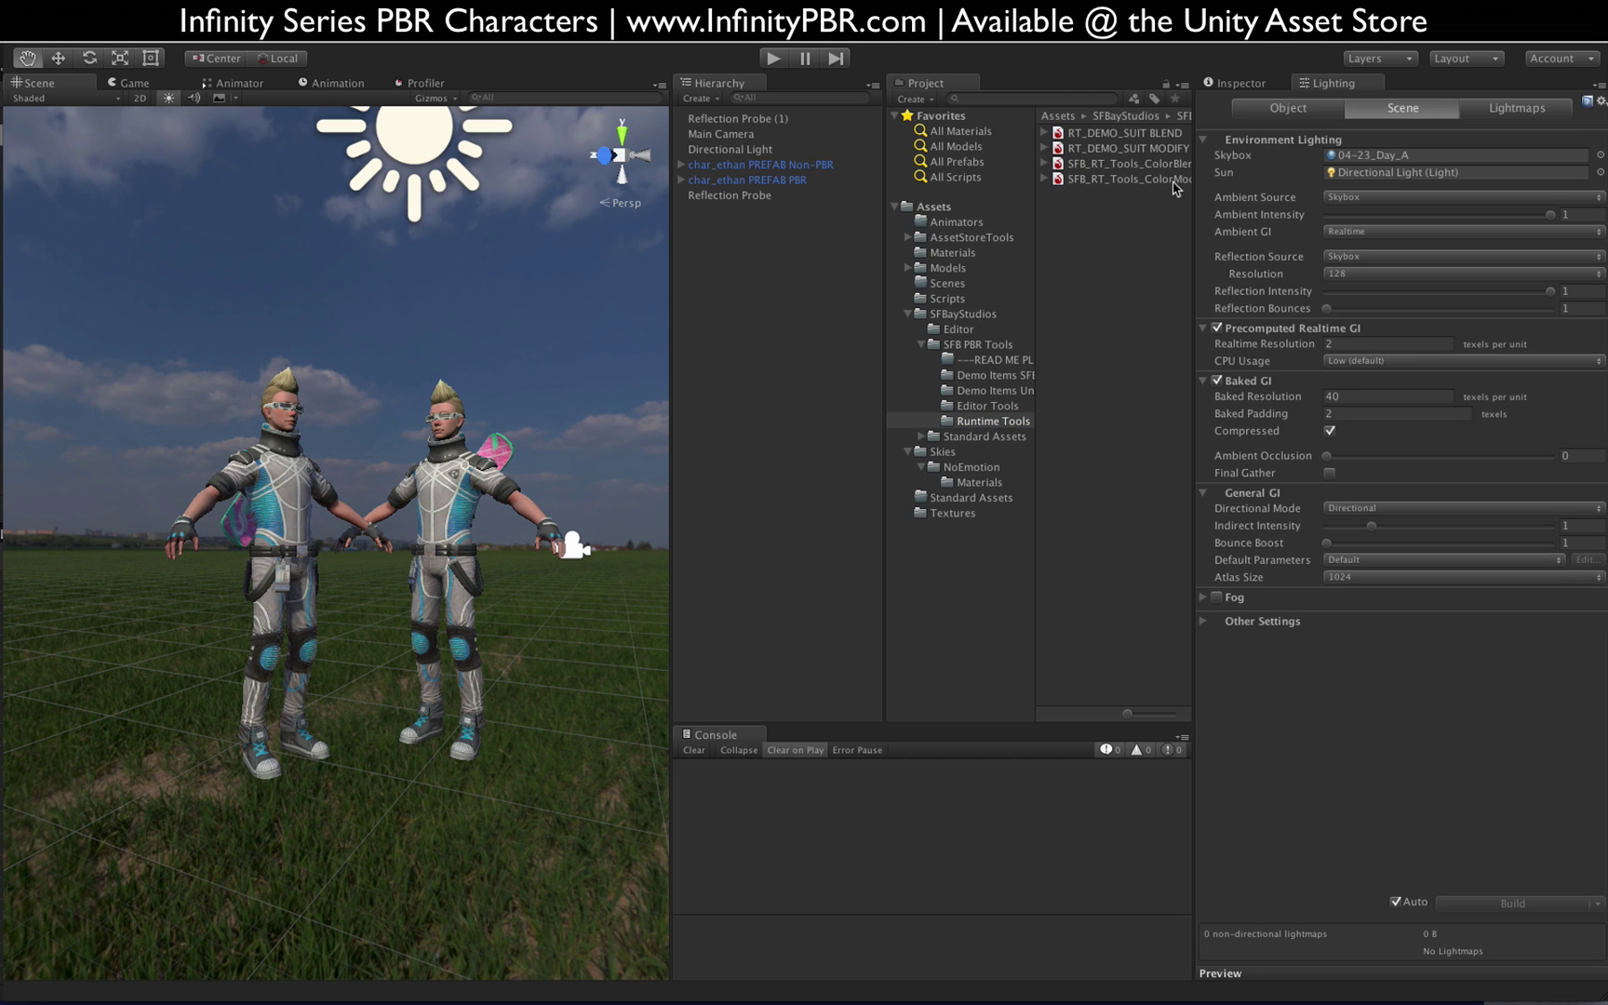
left_click(977, 406)
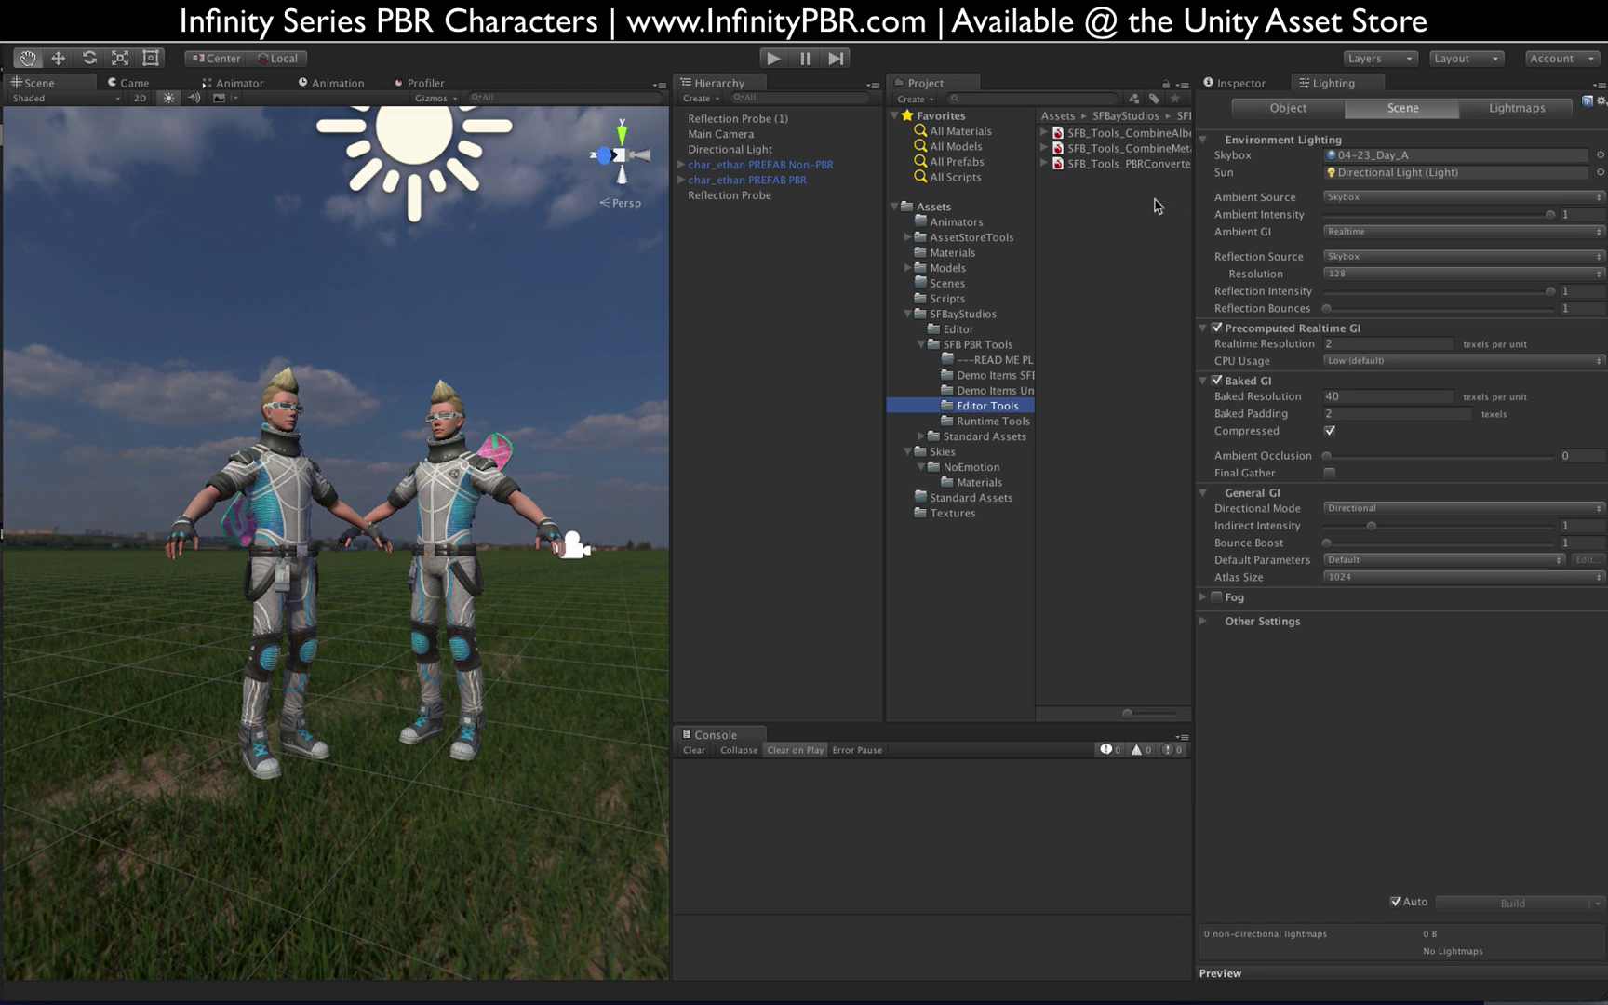
left_click_drag(1192, 259, 1263, 257)
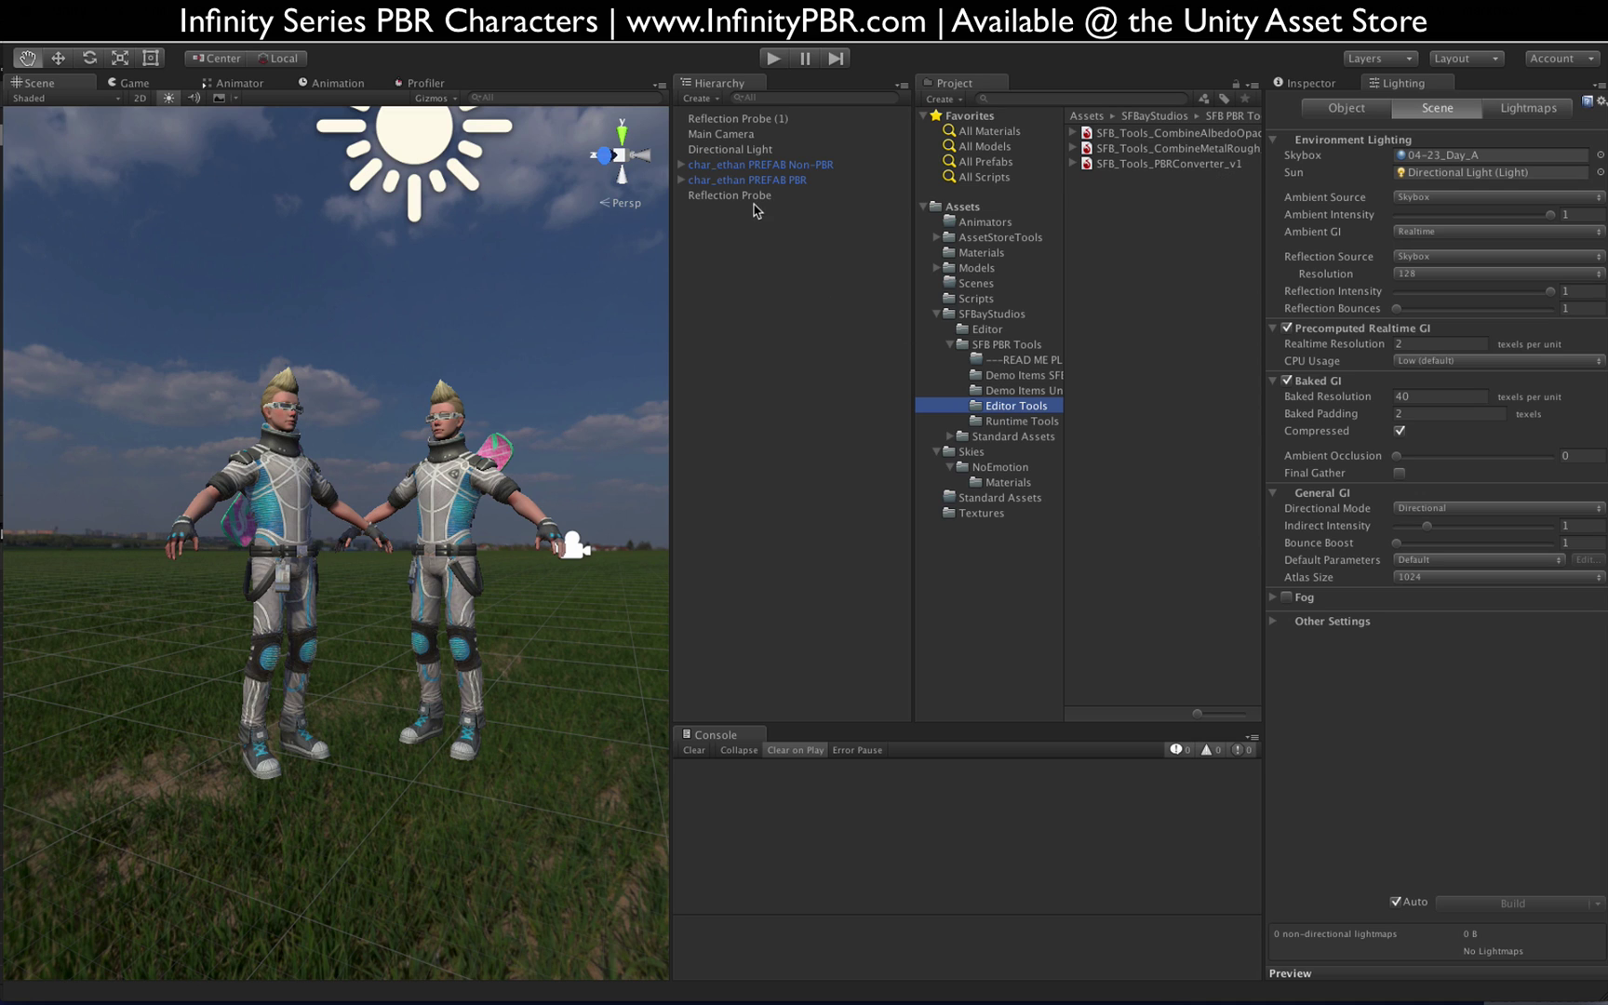
Step: Zoom and orbit around the Non-PBR and PBR char_ethan prefabs, selecting each in turn
scroll(453, 412, "up", 3)
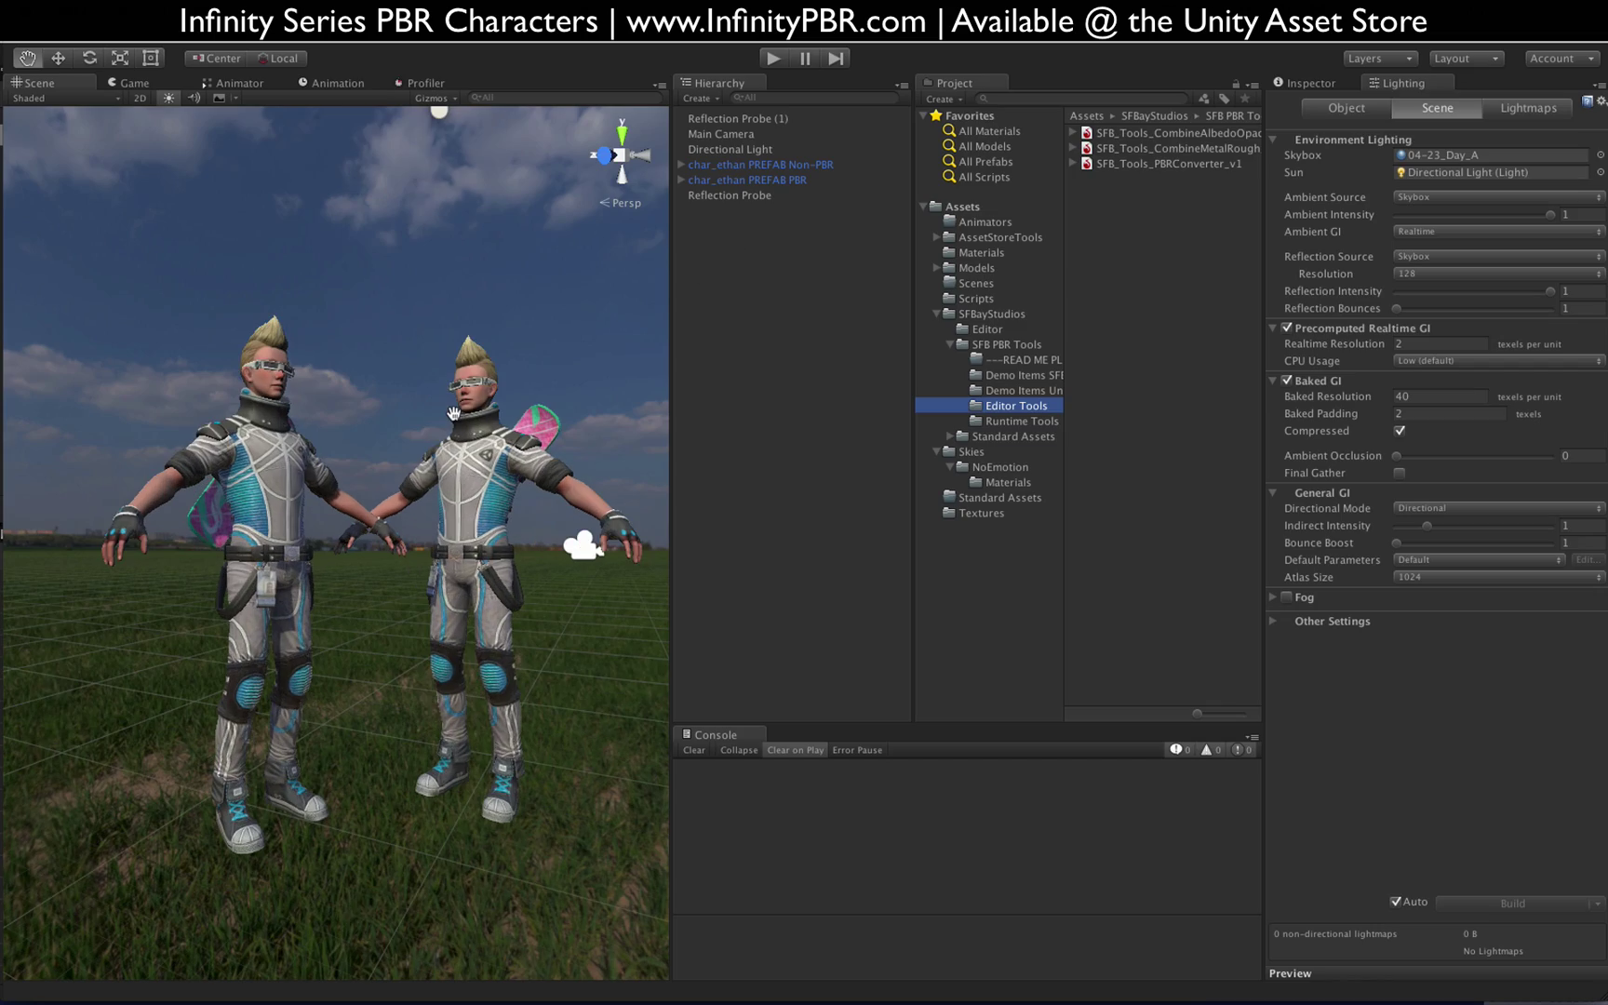
left_click_drag(449, 411, 651, 521, "alt")
left_click(815, 167)
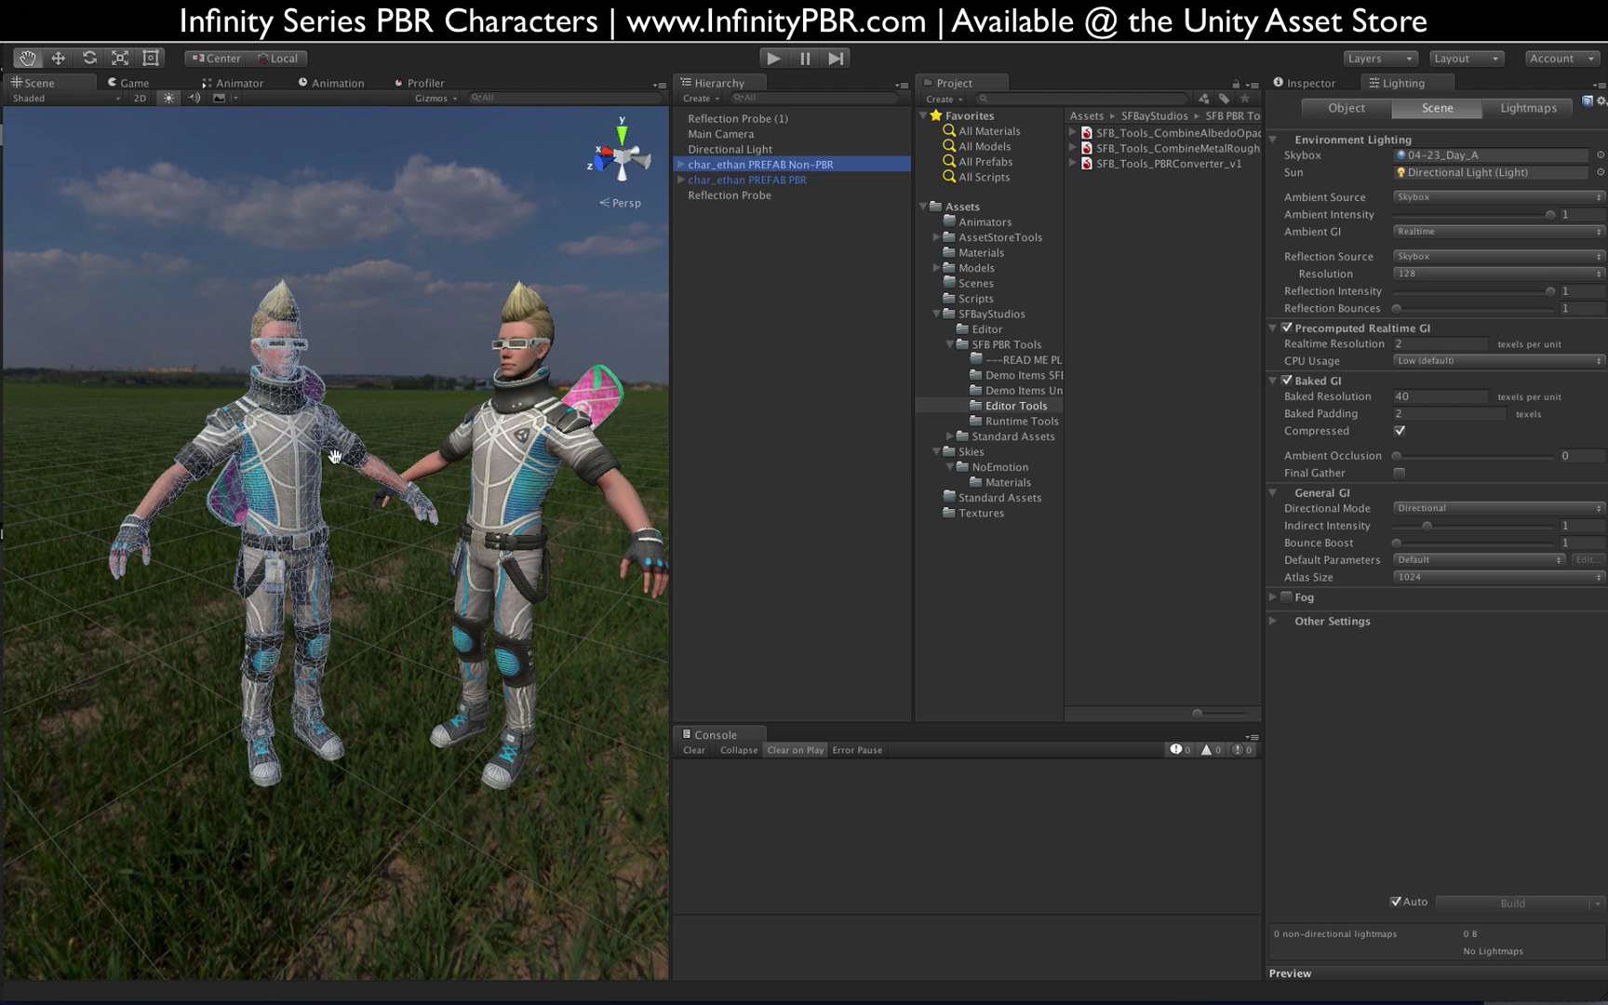
left_click(791, 181)
left_click(759, 428)
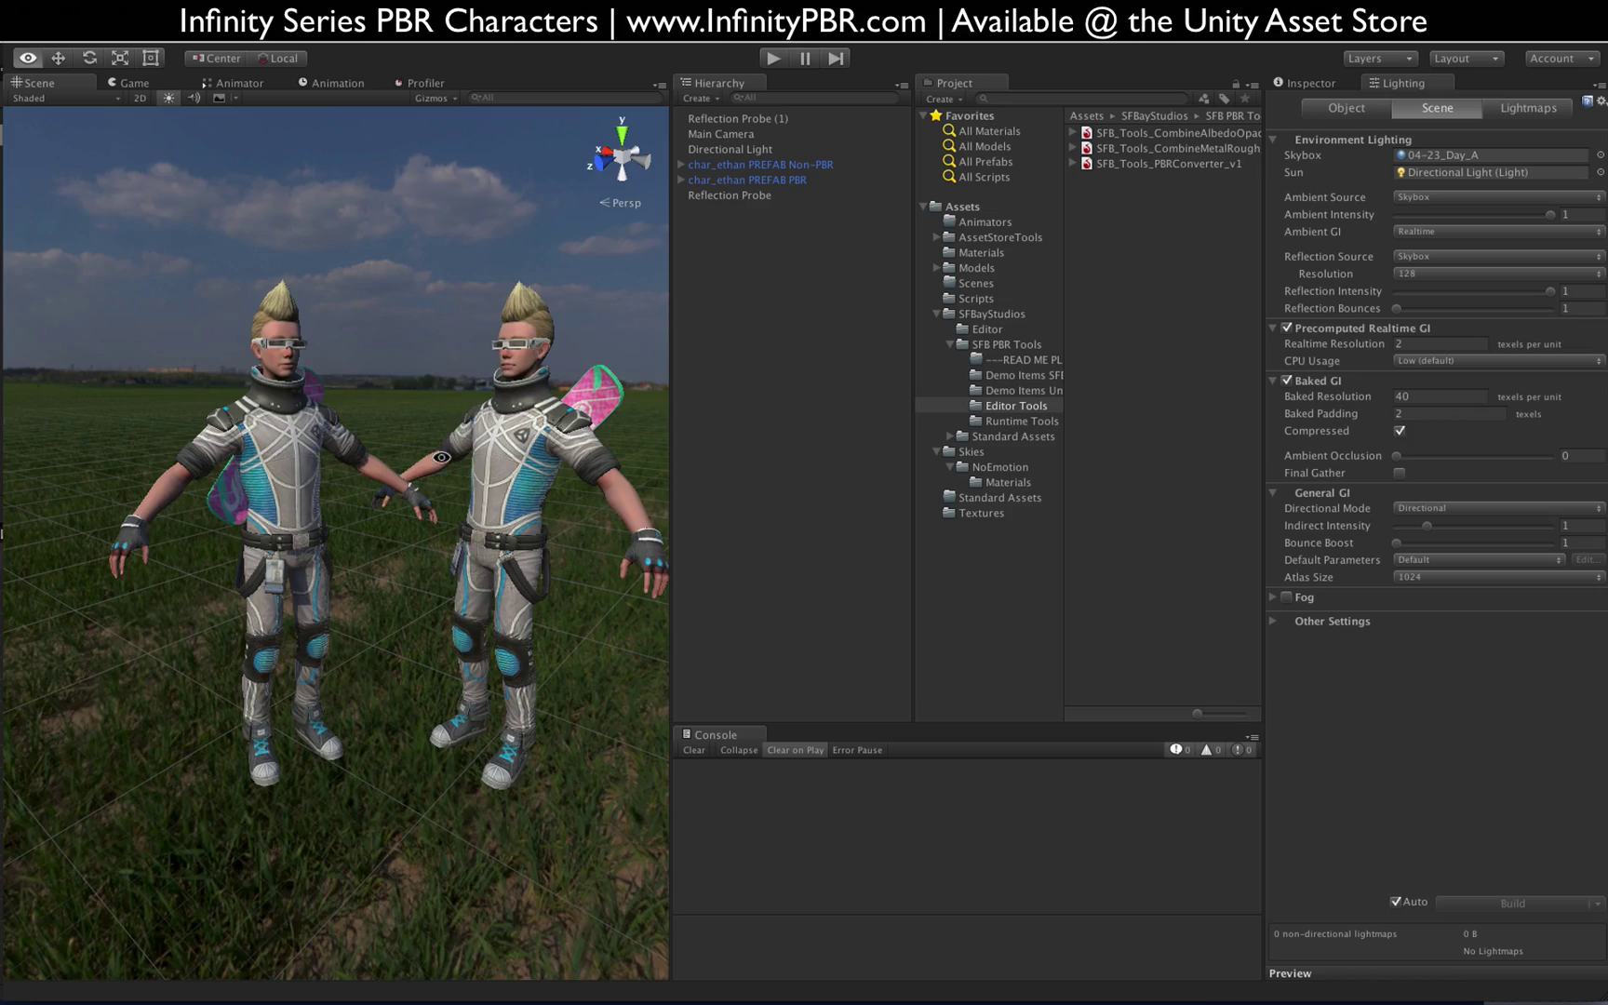
mouse_move(457, 432)
left_mouse_down("alt")
mouse_move(546, 437)
mouse_move(269, 348)
mouse_move(162, 460)
mouse_move(451, 457)
left_mouse_up("alt")
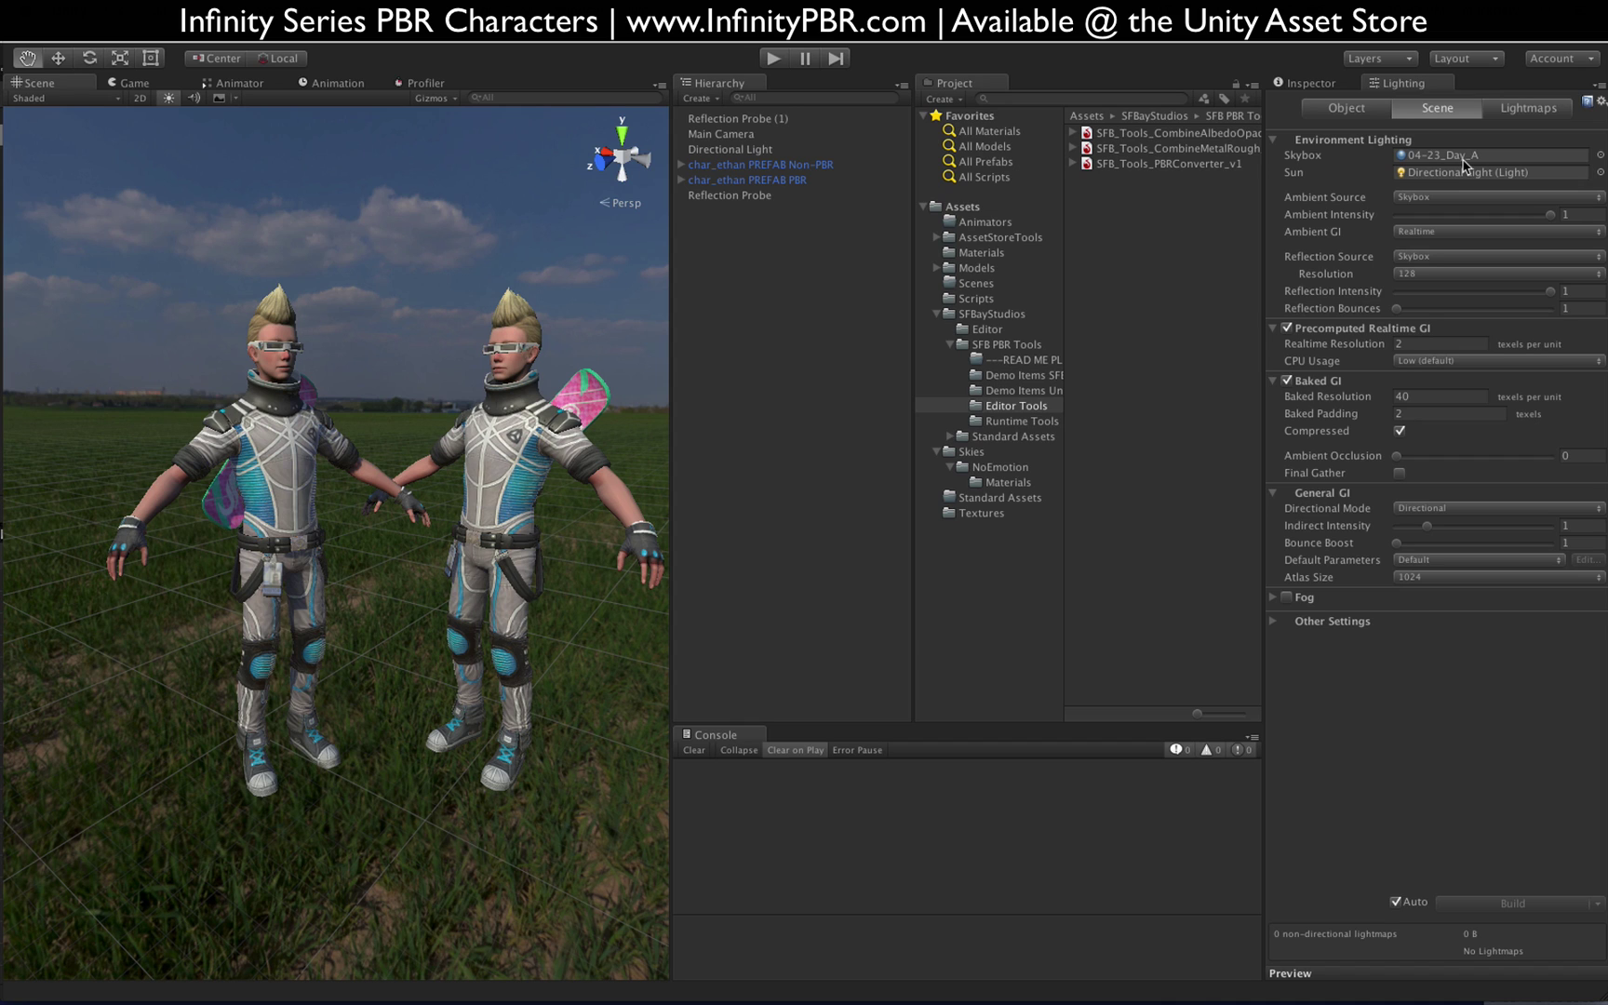
Step: Locate the 04-23_Day_A skybox material in the Project and show its details
left_click(1457, 156)
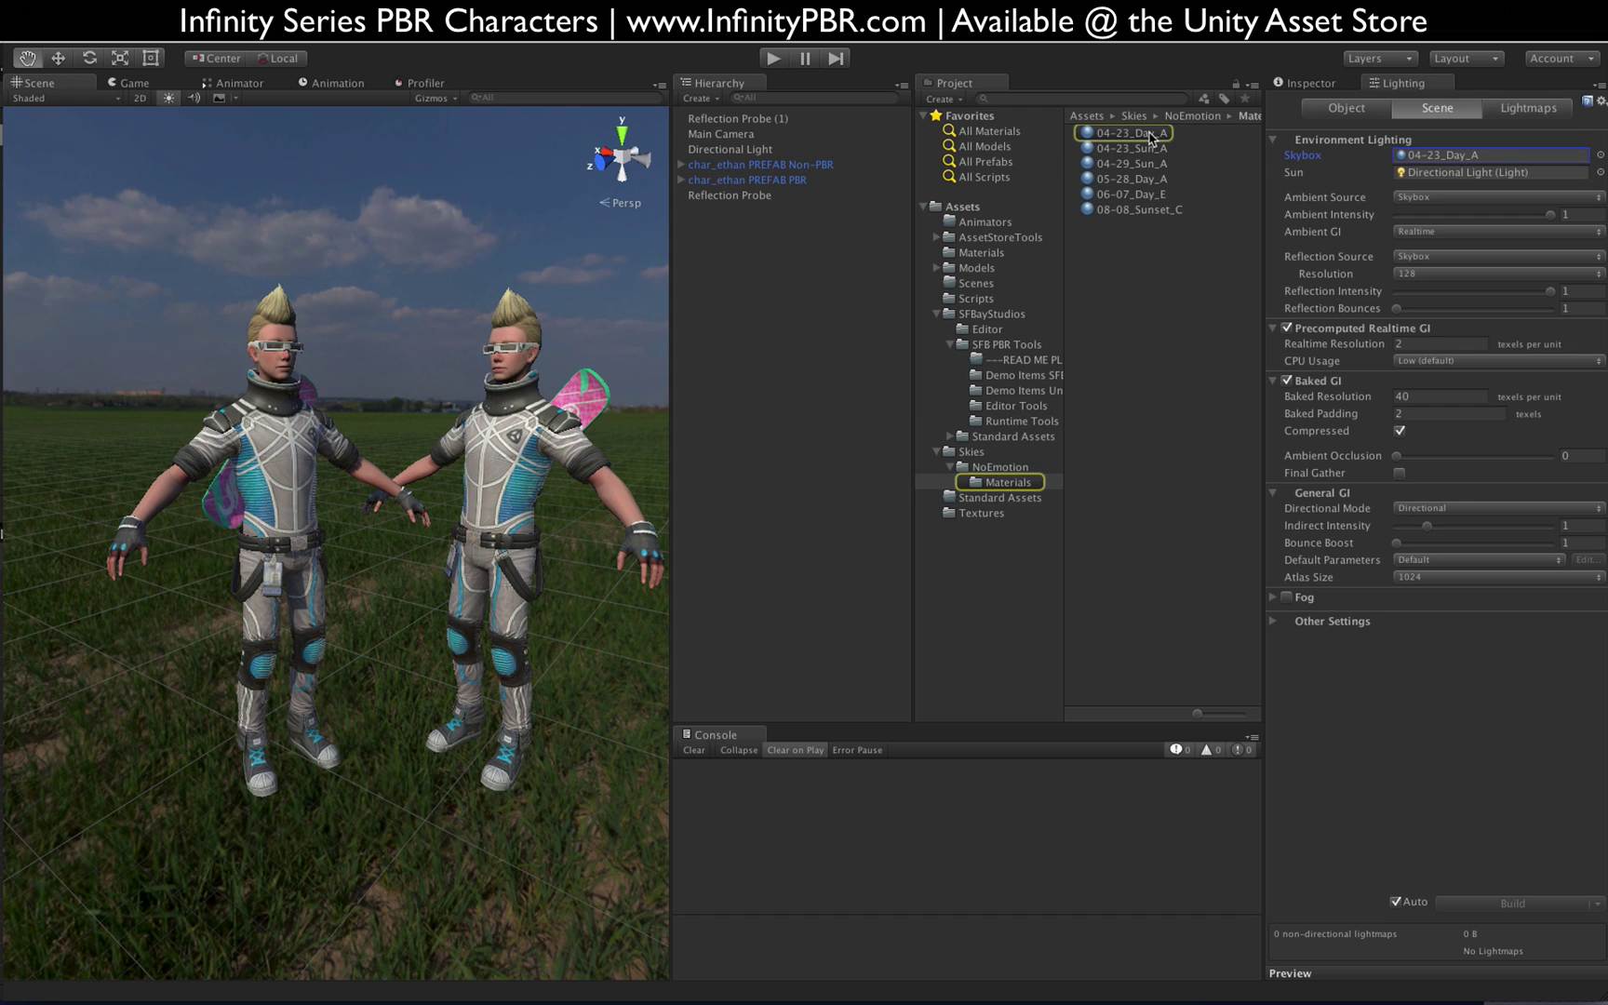
left_click_drag(1151, 138, 1014, 389)
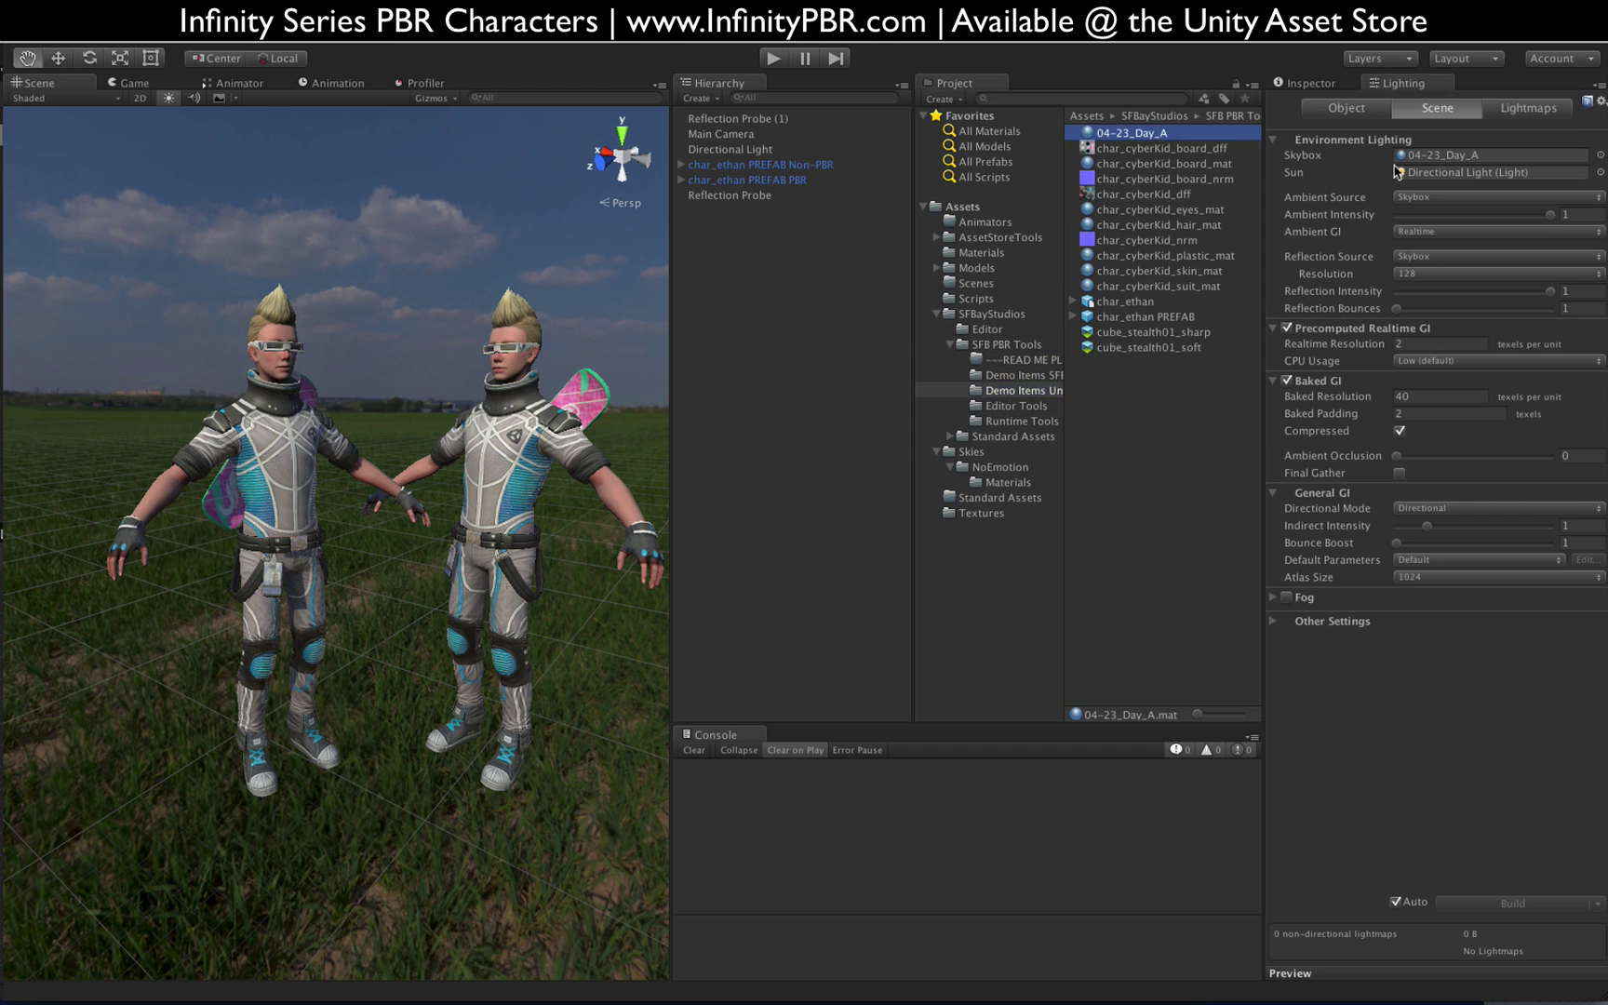
left_click(1304, 82)
Step: Browse the Demo Items Unity, Demo Items SFB and READ ME folders, ending in Editor Tools
left_click(1028, 389)
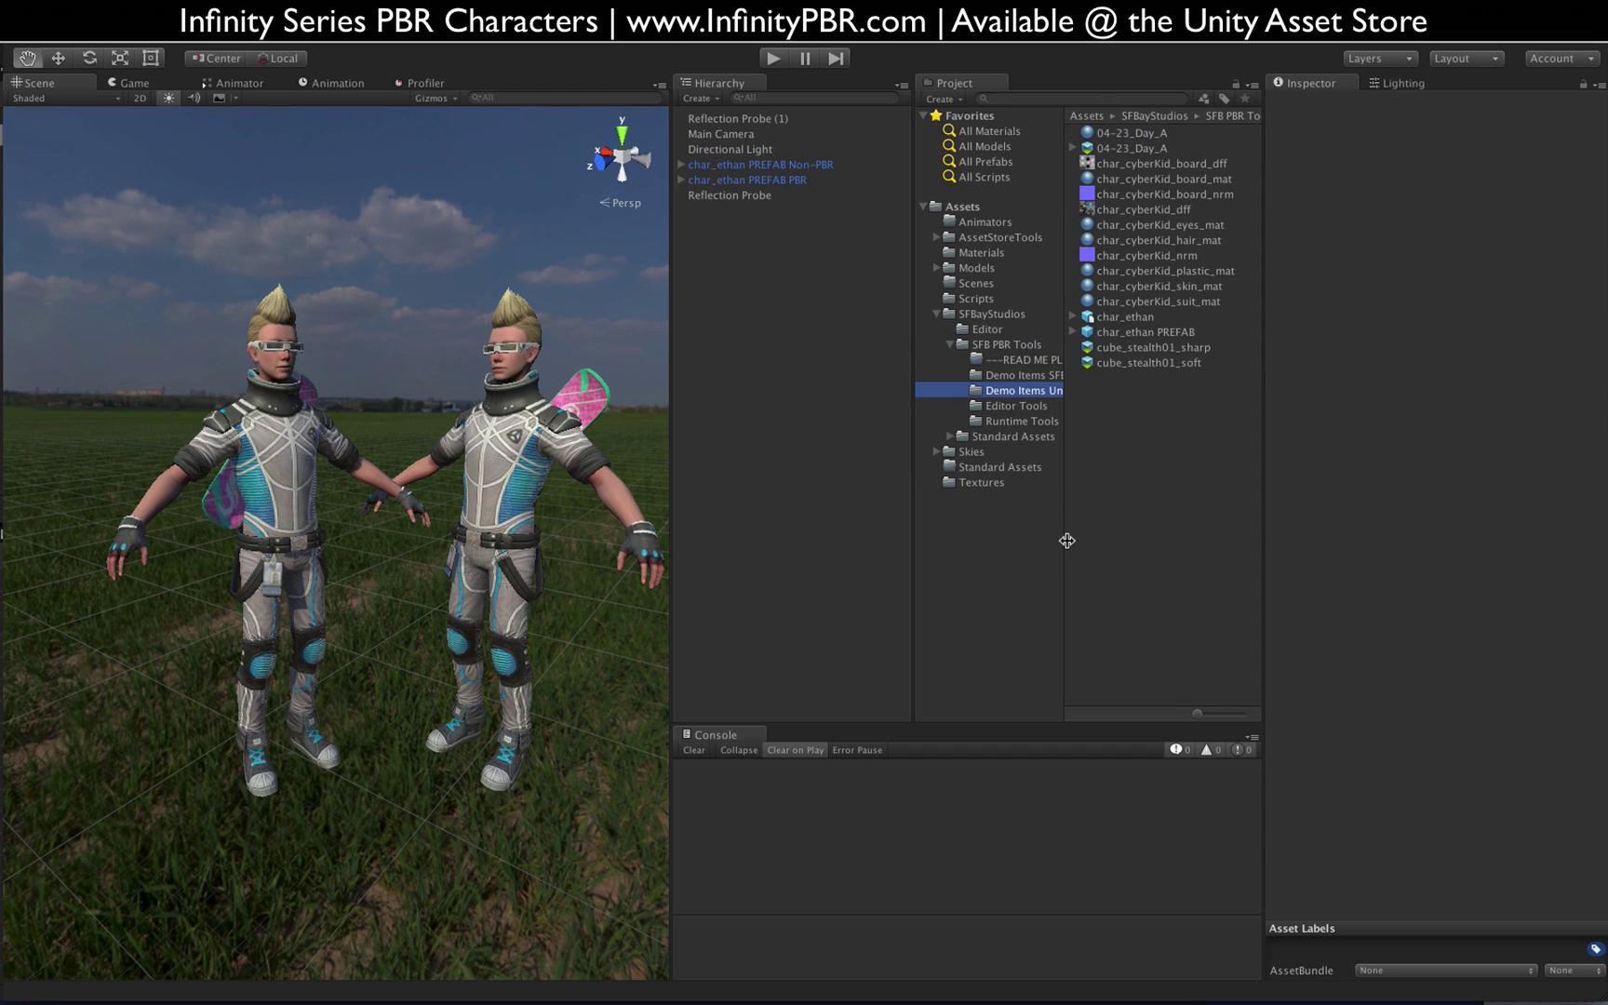
left_click_drag(1065, 539, 1109, 541)
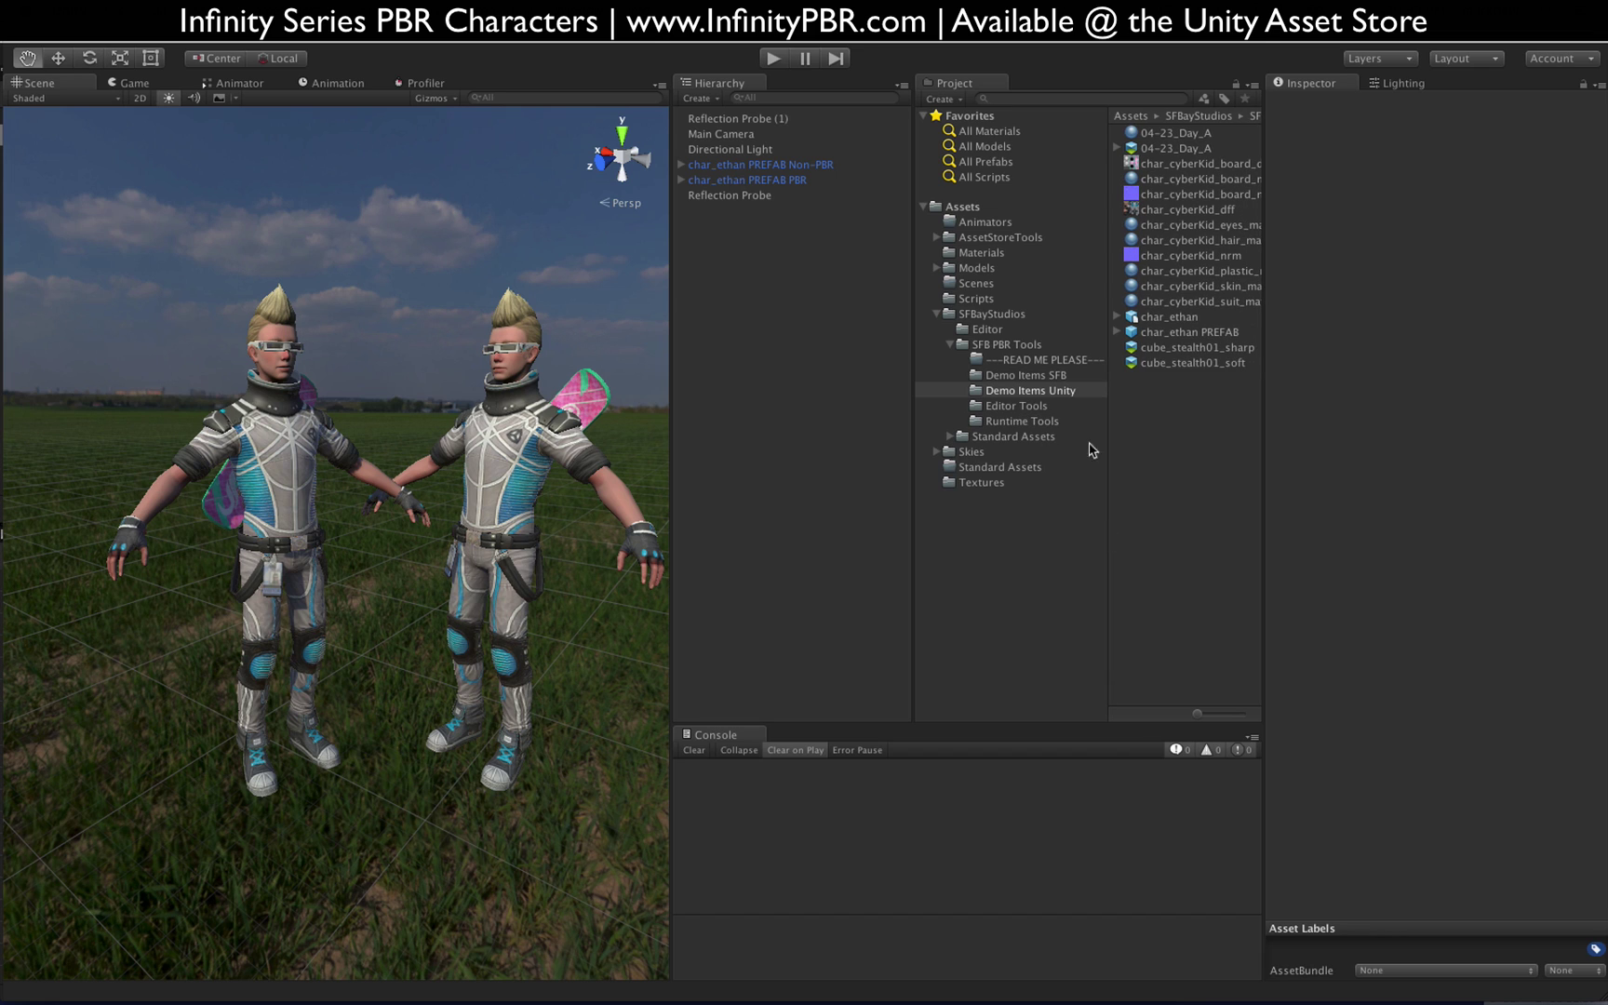
left_click_drag(1108, 477, 1068, 478)
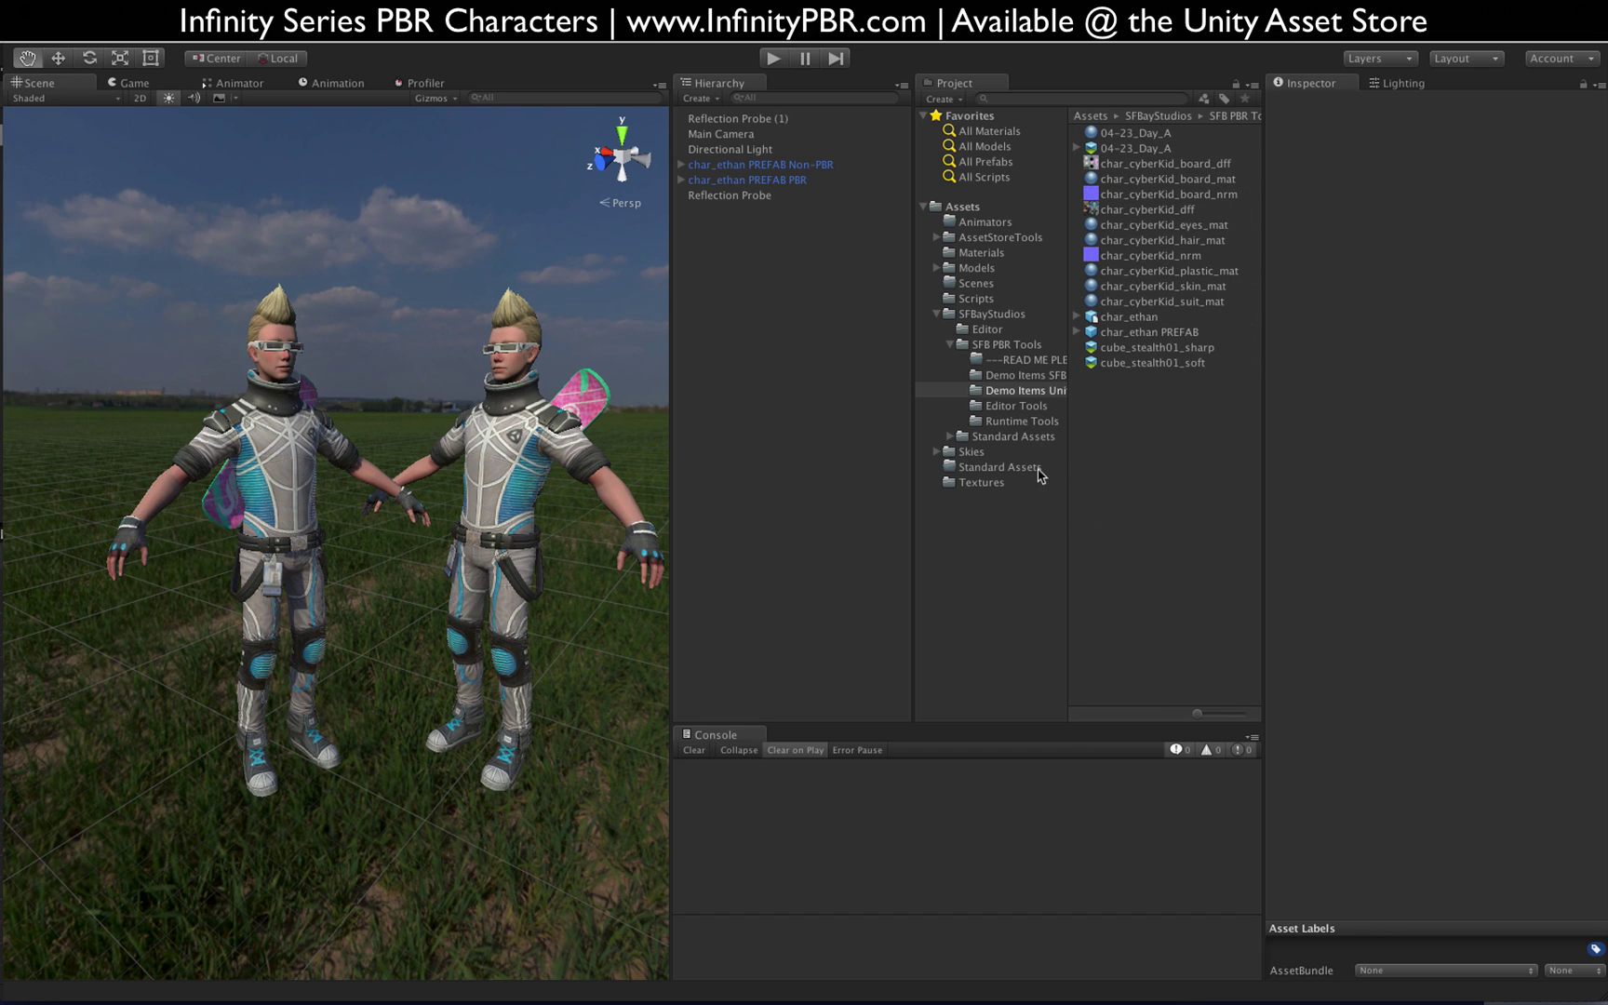
left_click(1023, 375)
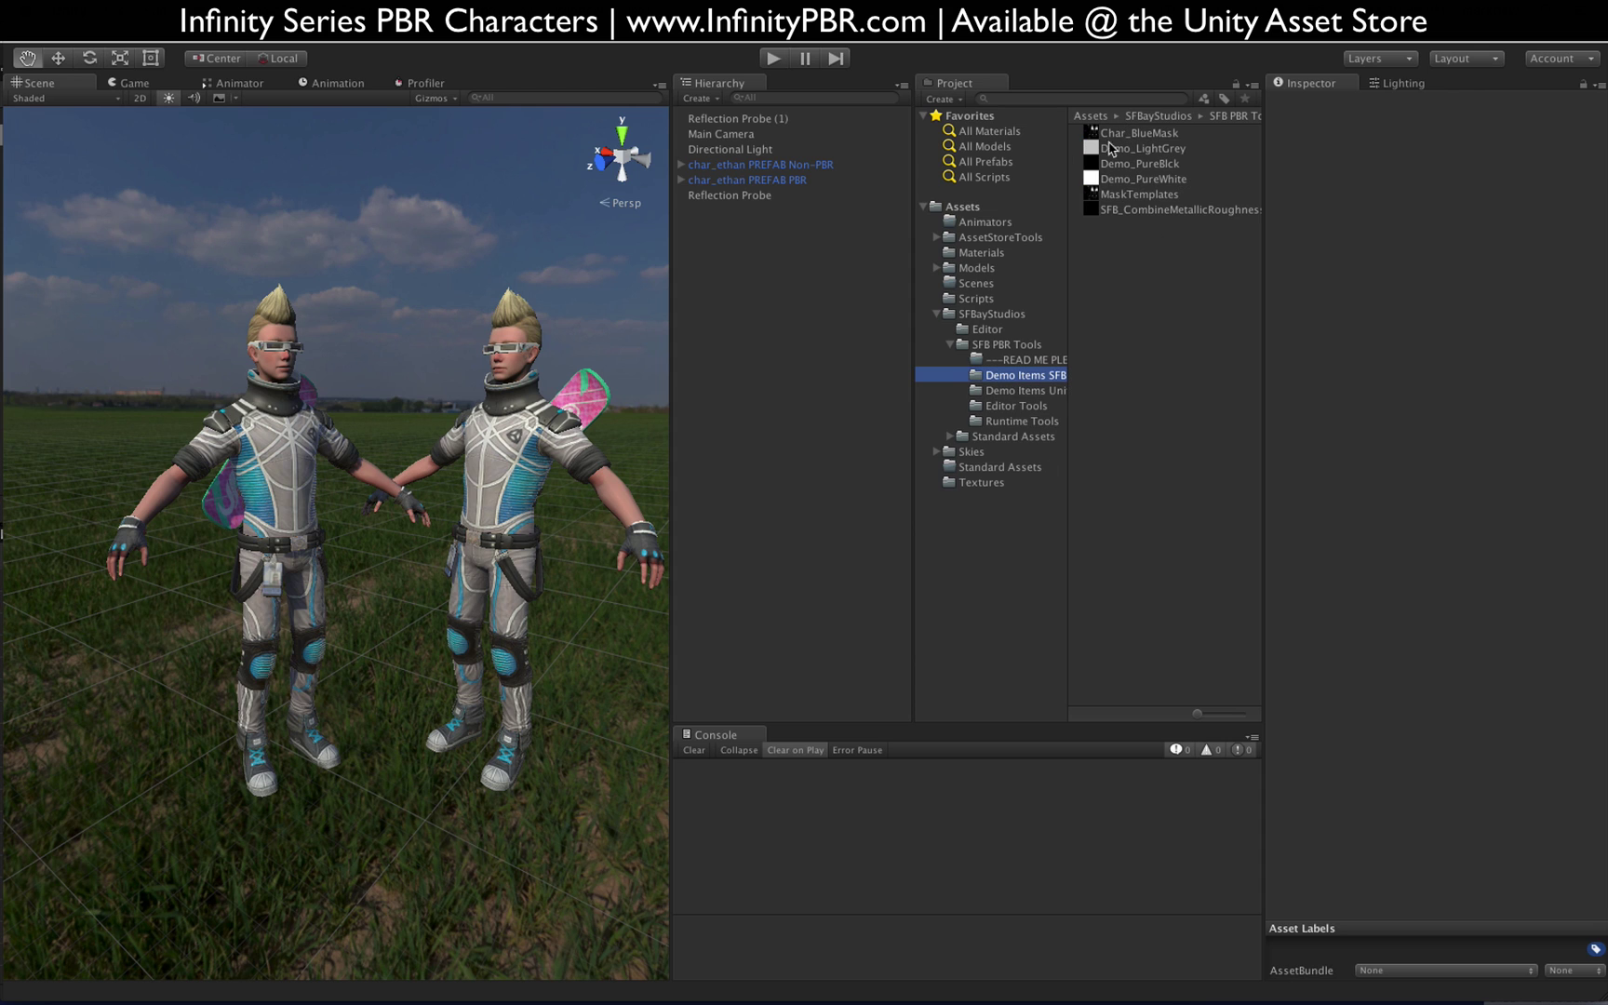
mouse_move(1067, 493)
left_mouse_down()
mouse_move(1091, 494)
mouse_move(1069, 485)
left_mouse_up()
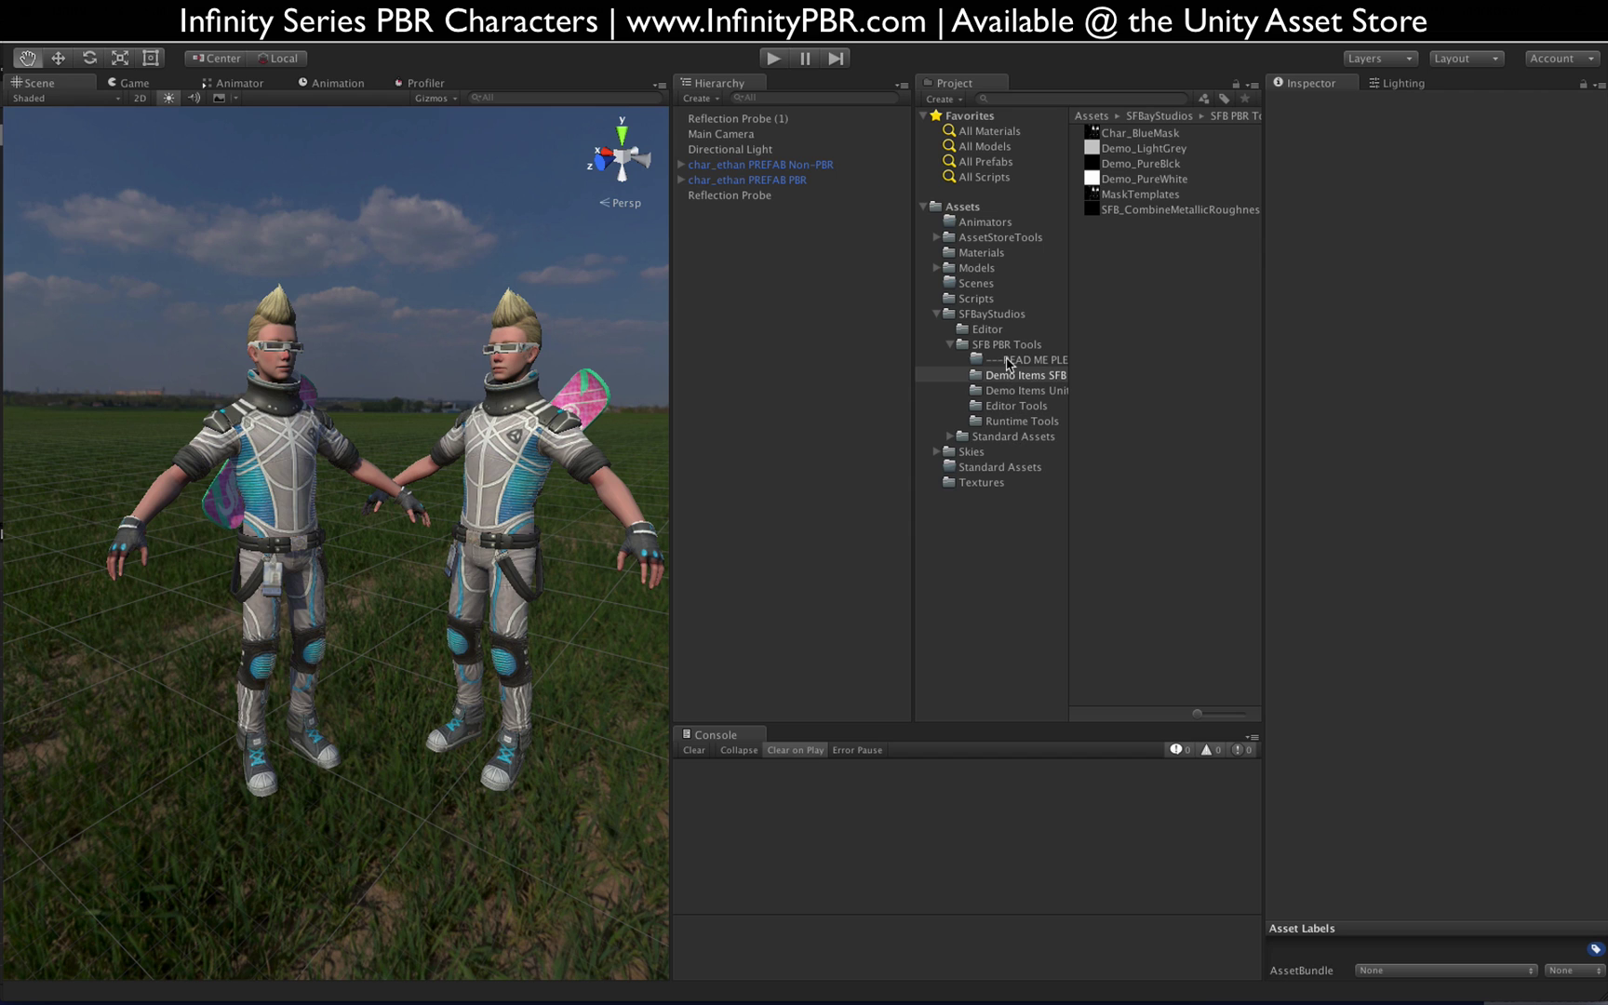
left_click(1028, 391)
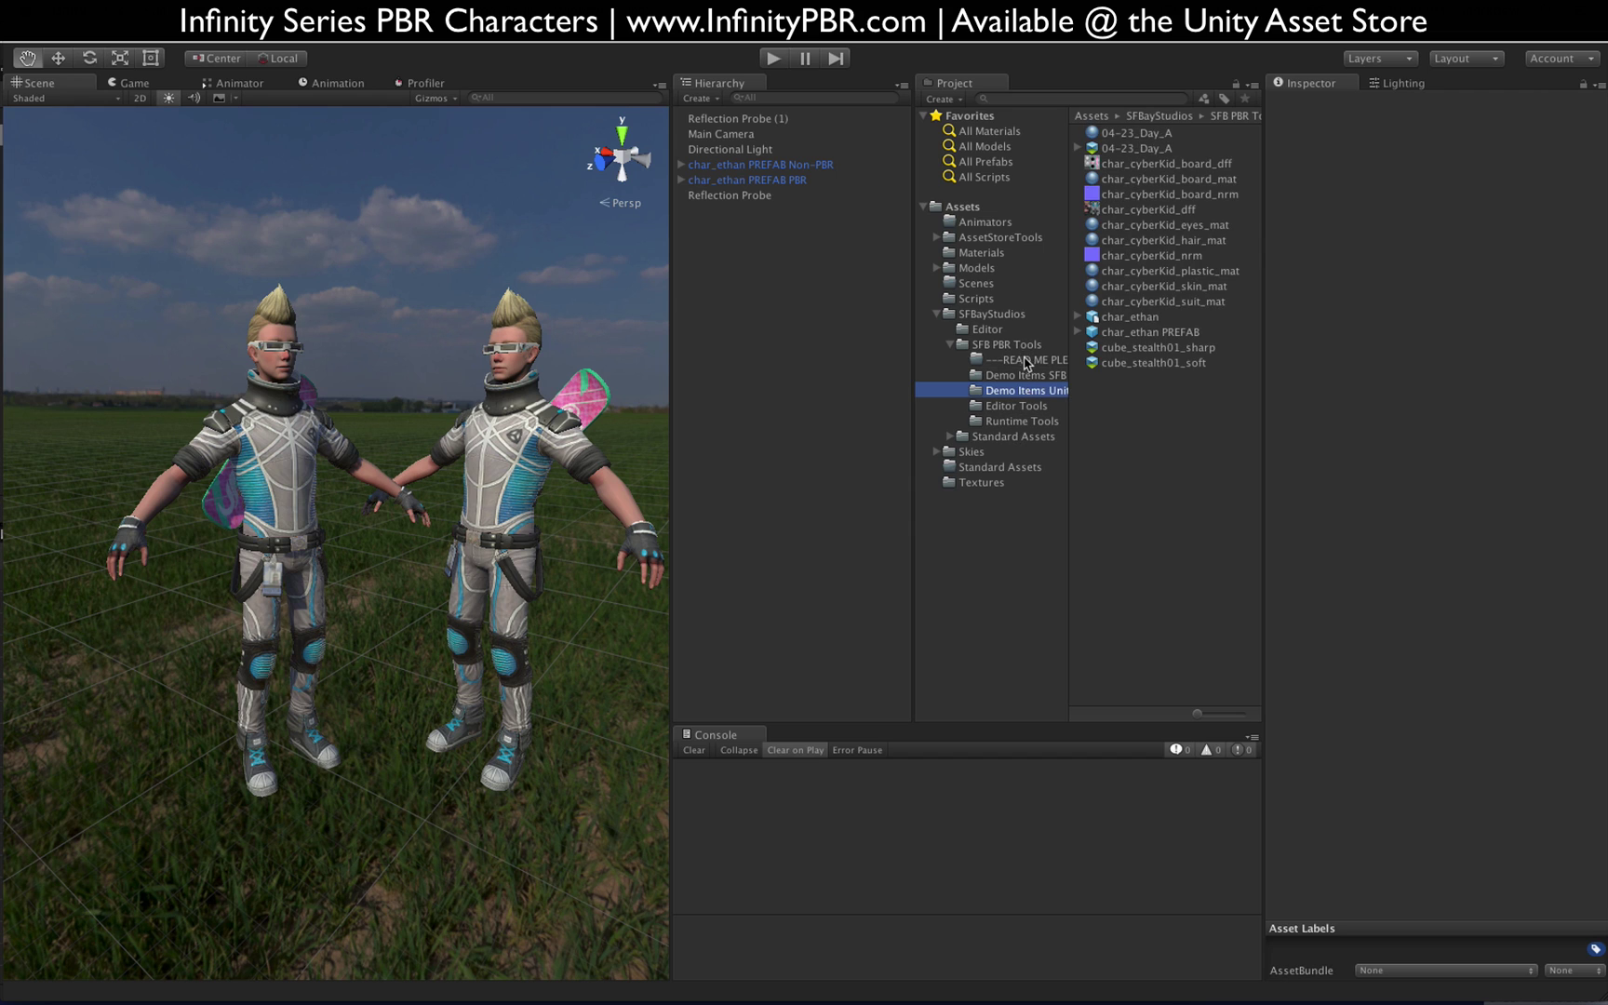
left_click(1022, 361)
left_click(1023, 407)
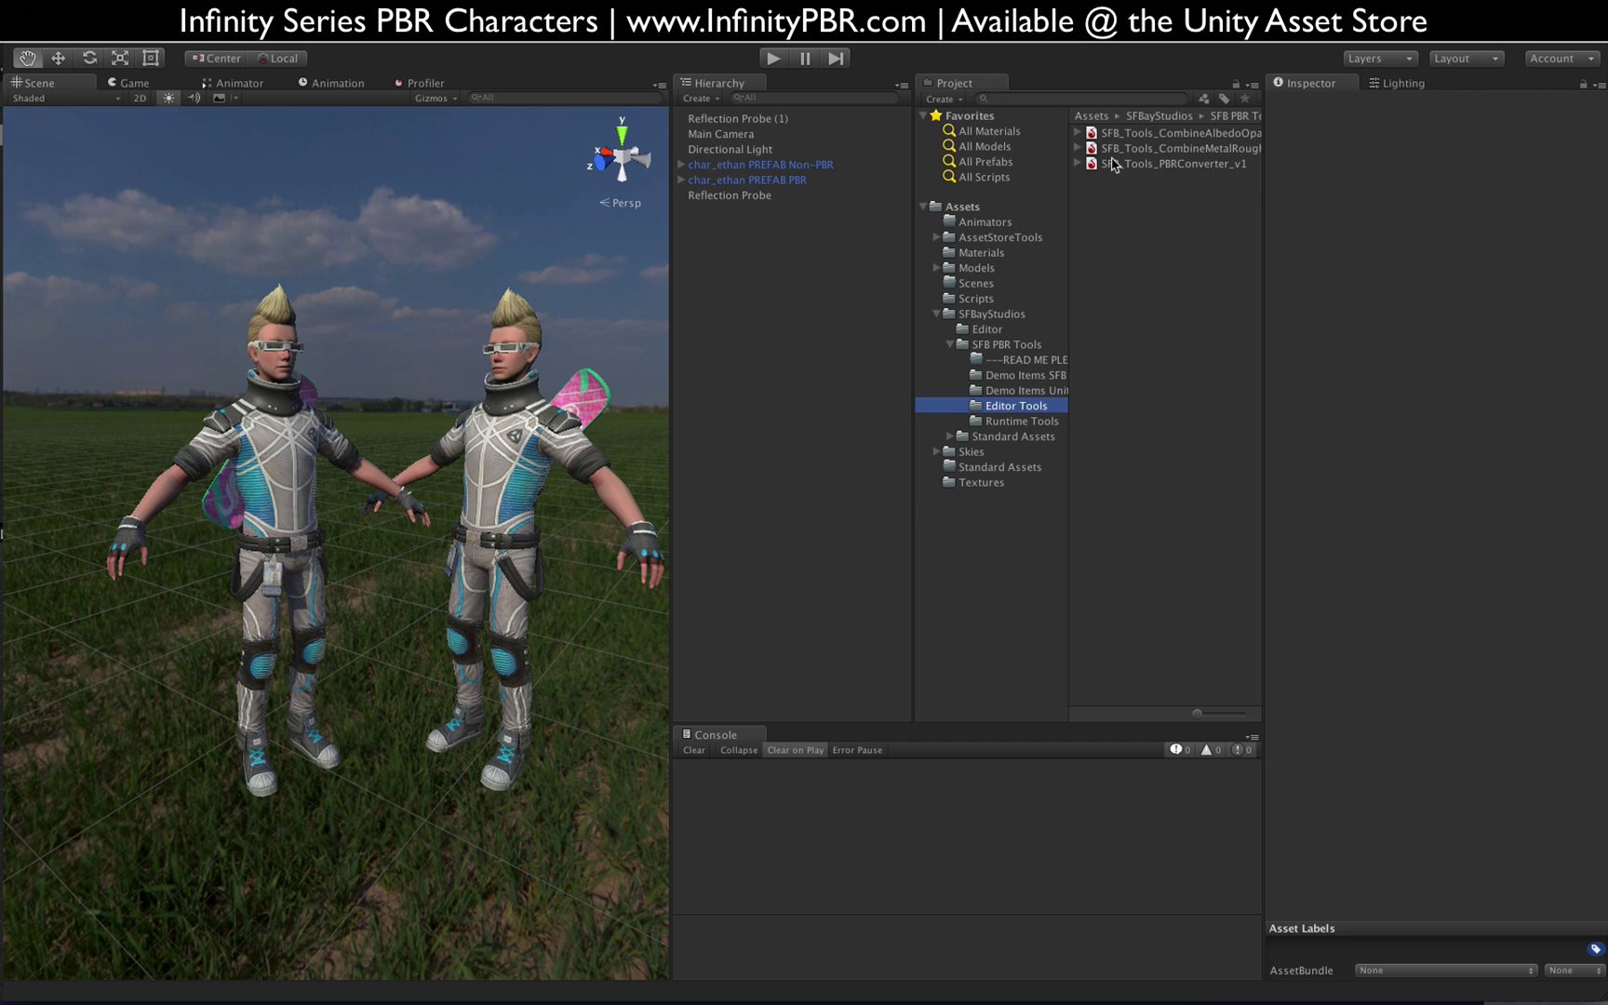
Step: Inspect the SFB_PBRConverter material from PBRConverter_v1, collapsing its Use Custom Maps options
left_click(1077, 165)
left_click(1145, 180)
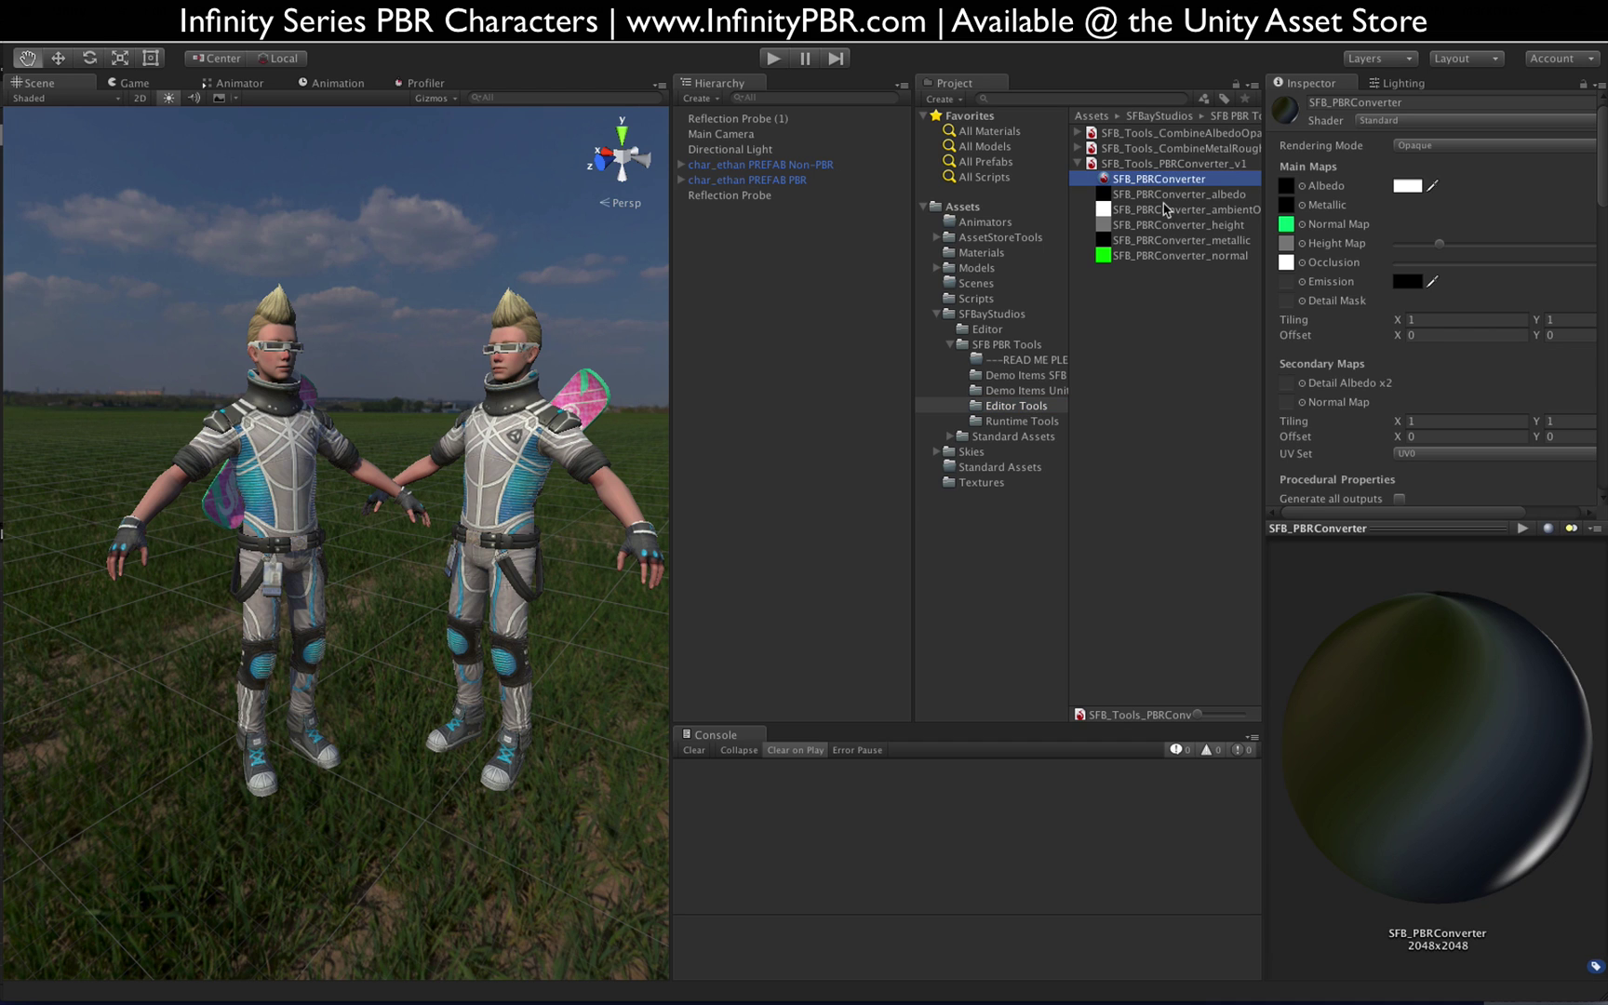
scroll(1320, 369, "down", 10)
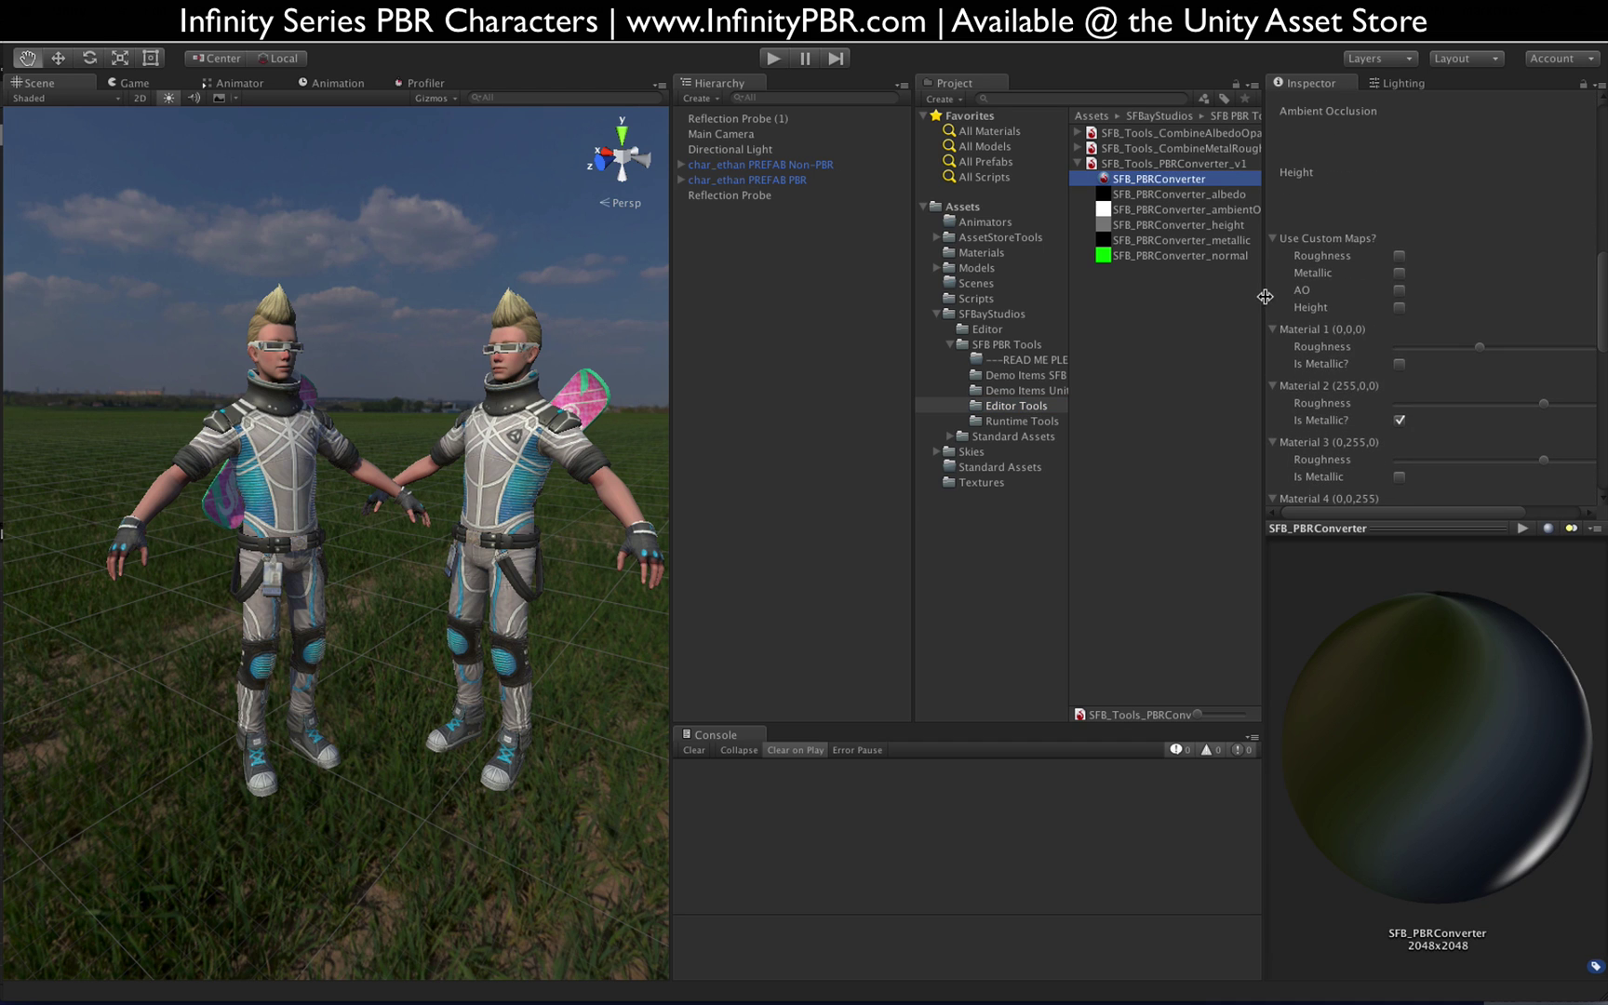
left_click_drag(1264, 296, 1142, 298)
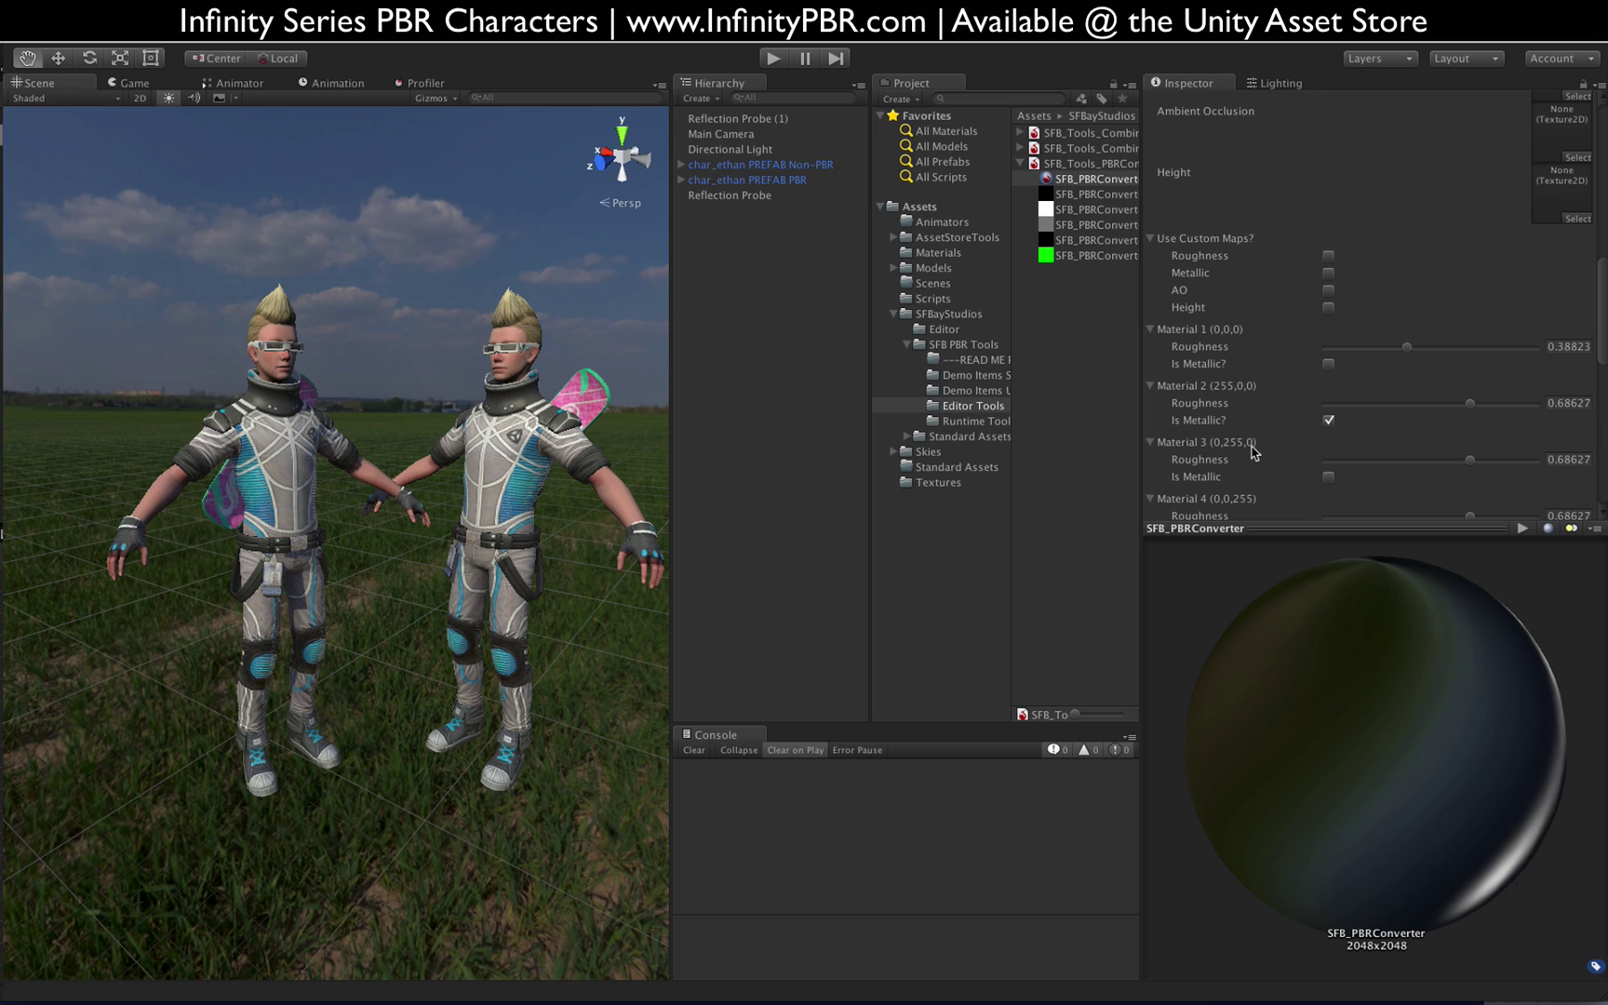
scroll(1292, 341, "up", 5)
scroll(1289, 341, "up", 1)
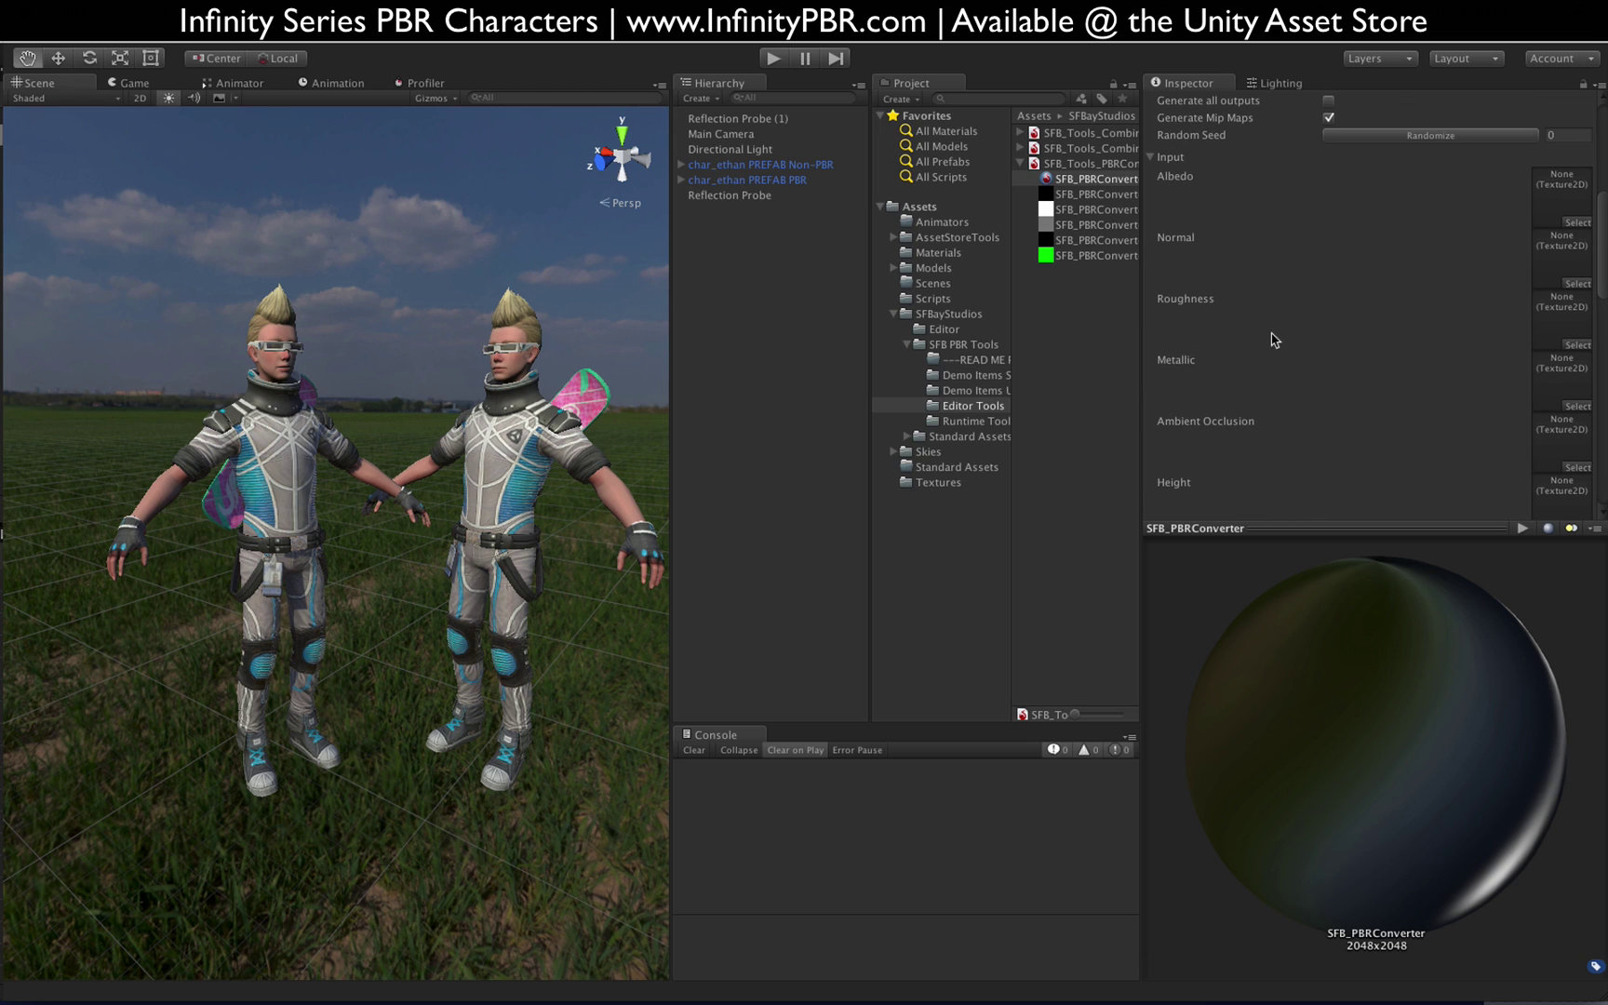
scroll(1299, 343, "up", 6)
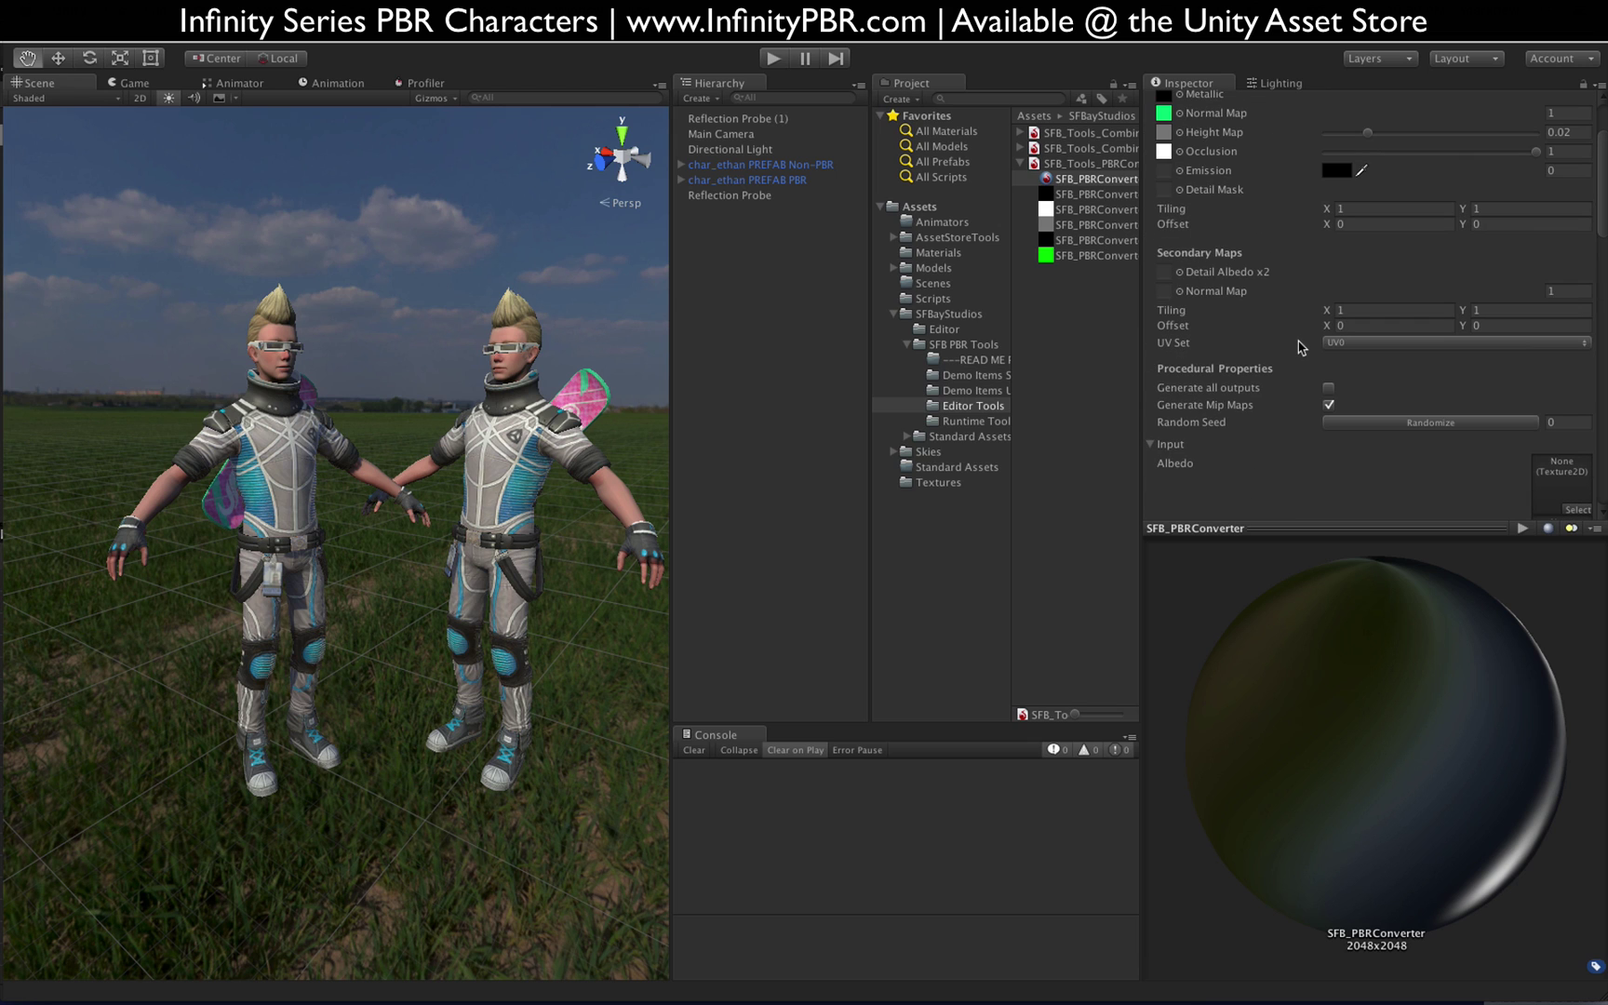
scroll(1300, 344, "down", 7)
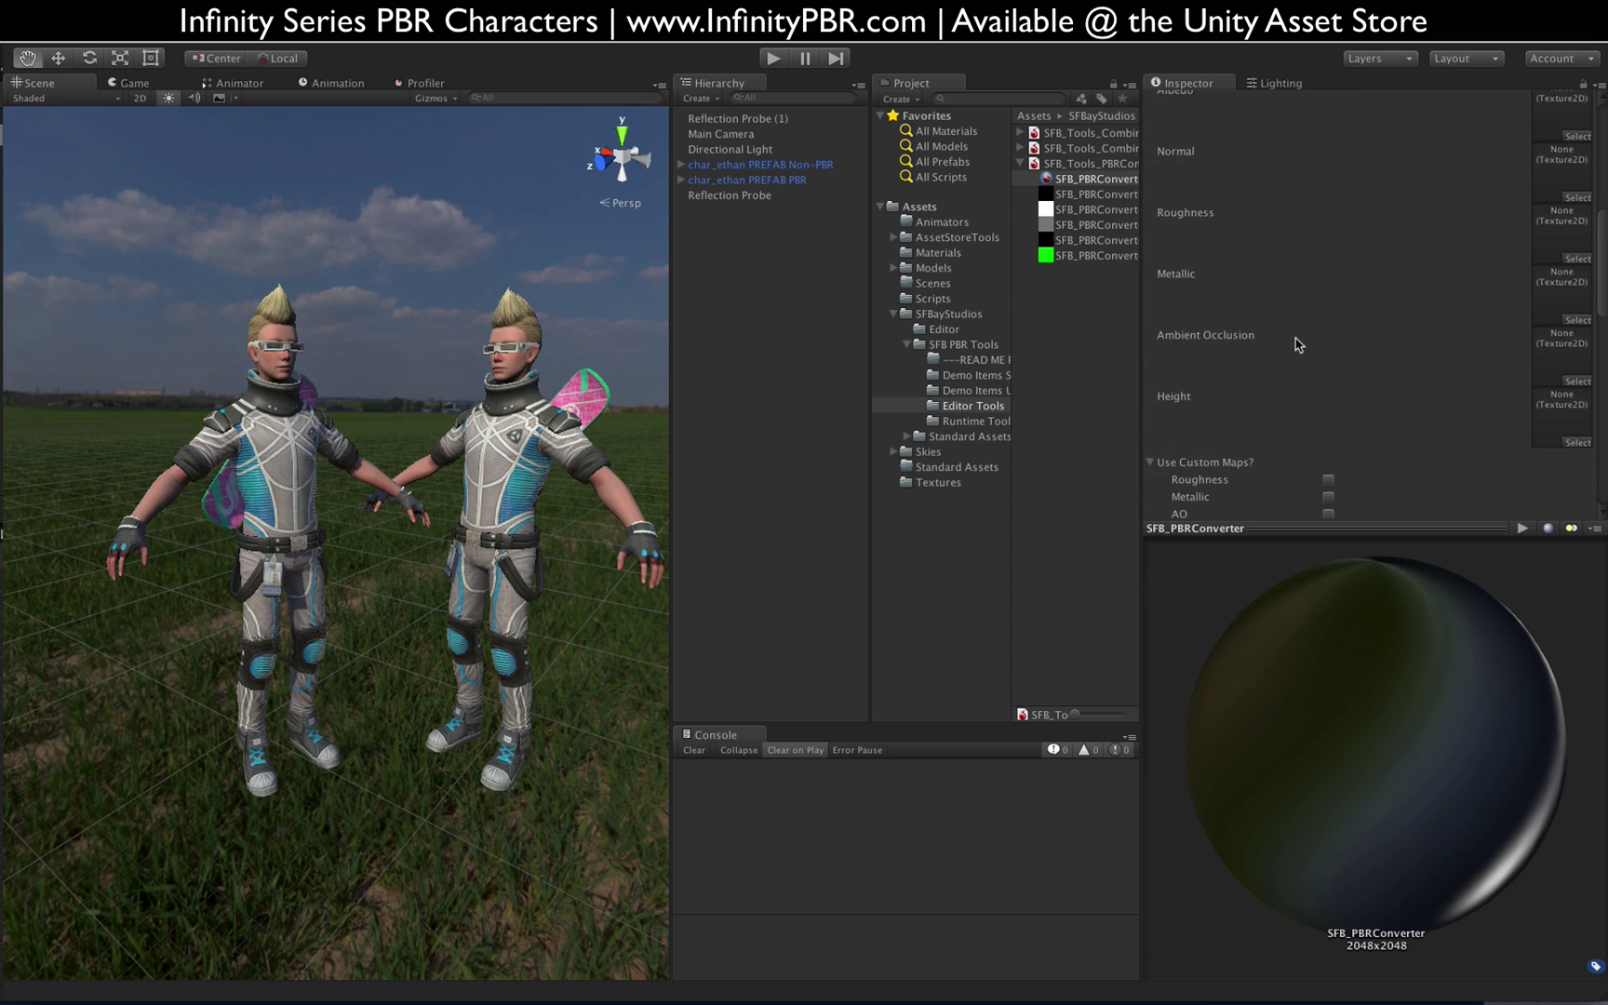
scroll(1298, 345, "up", 1)
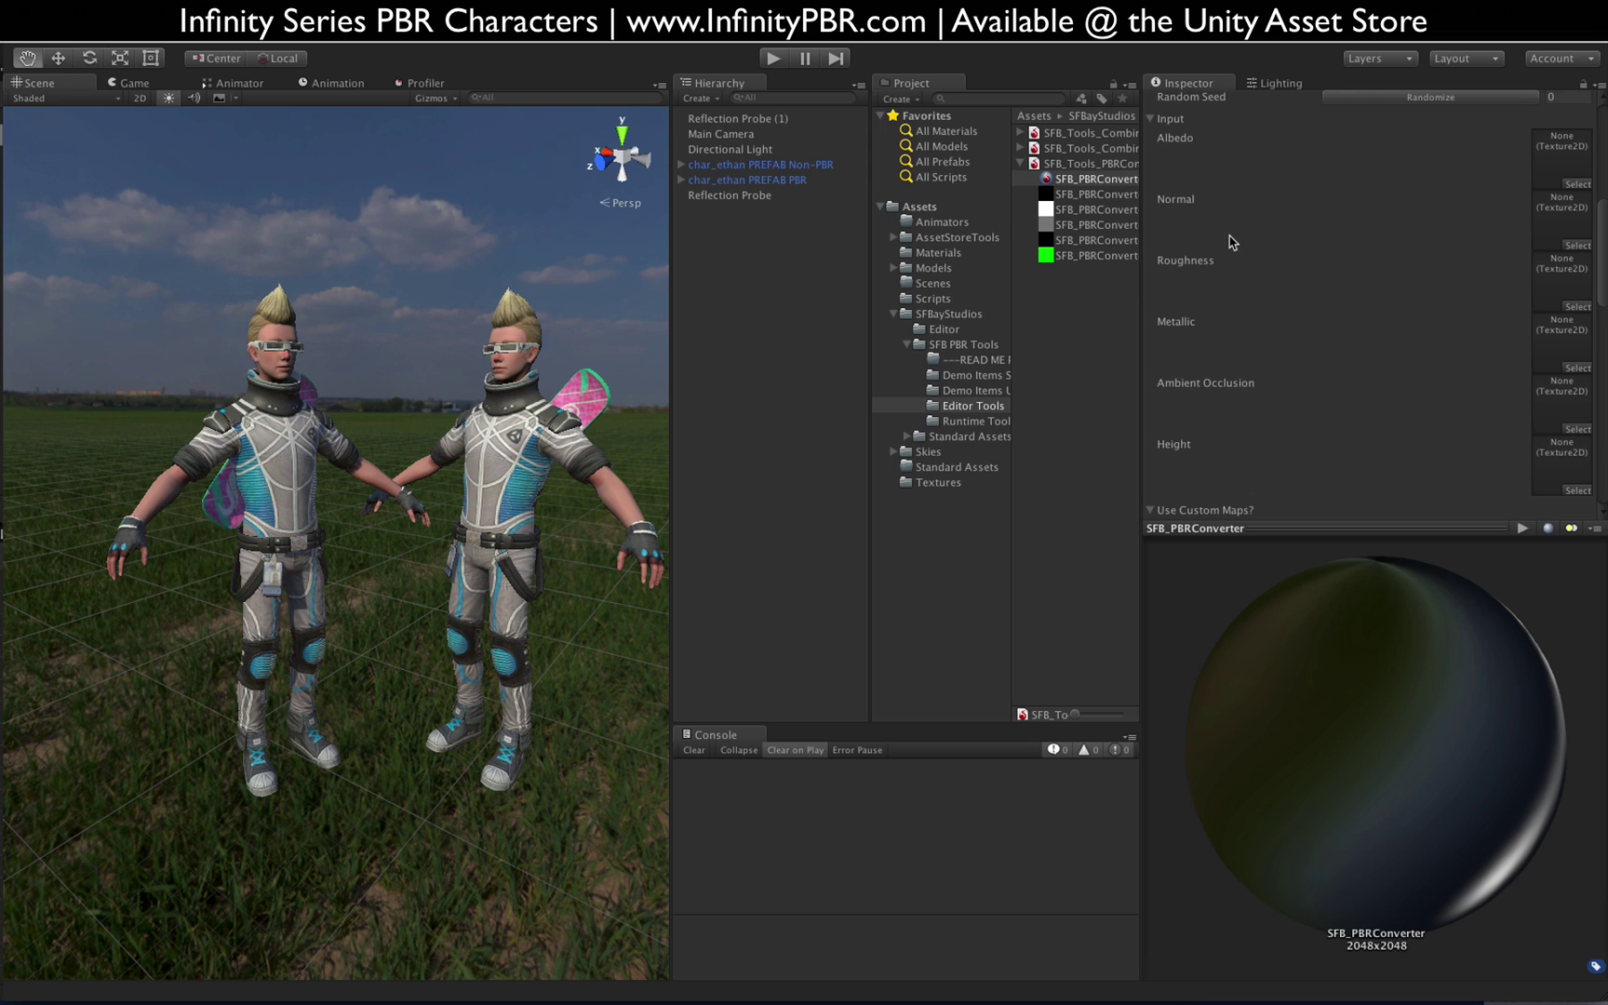
scroll(1229, 242, "down", 5)
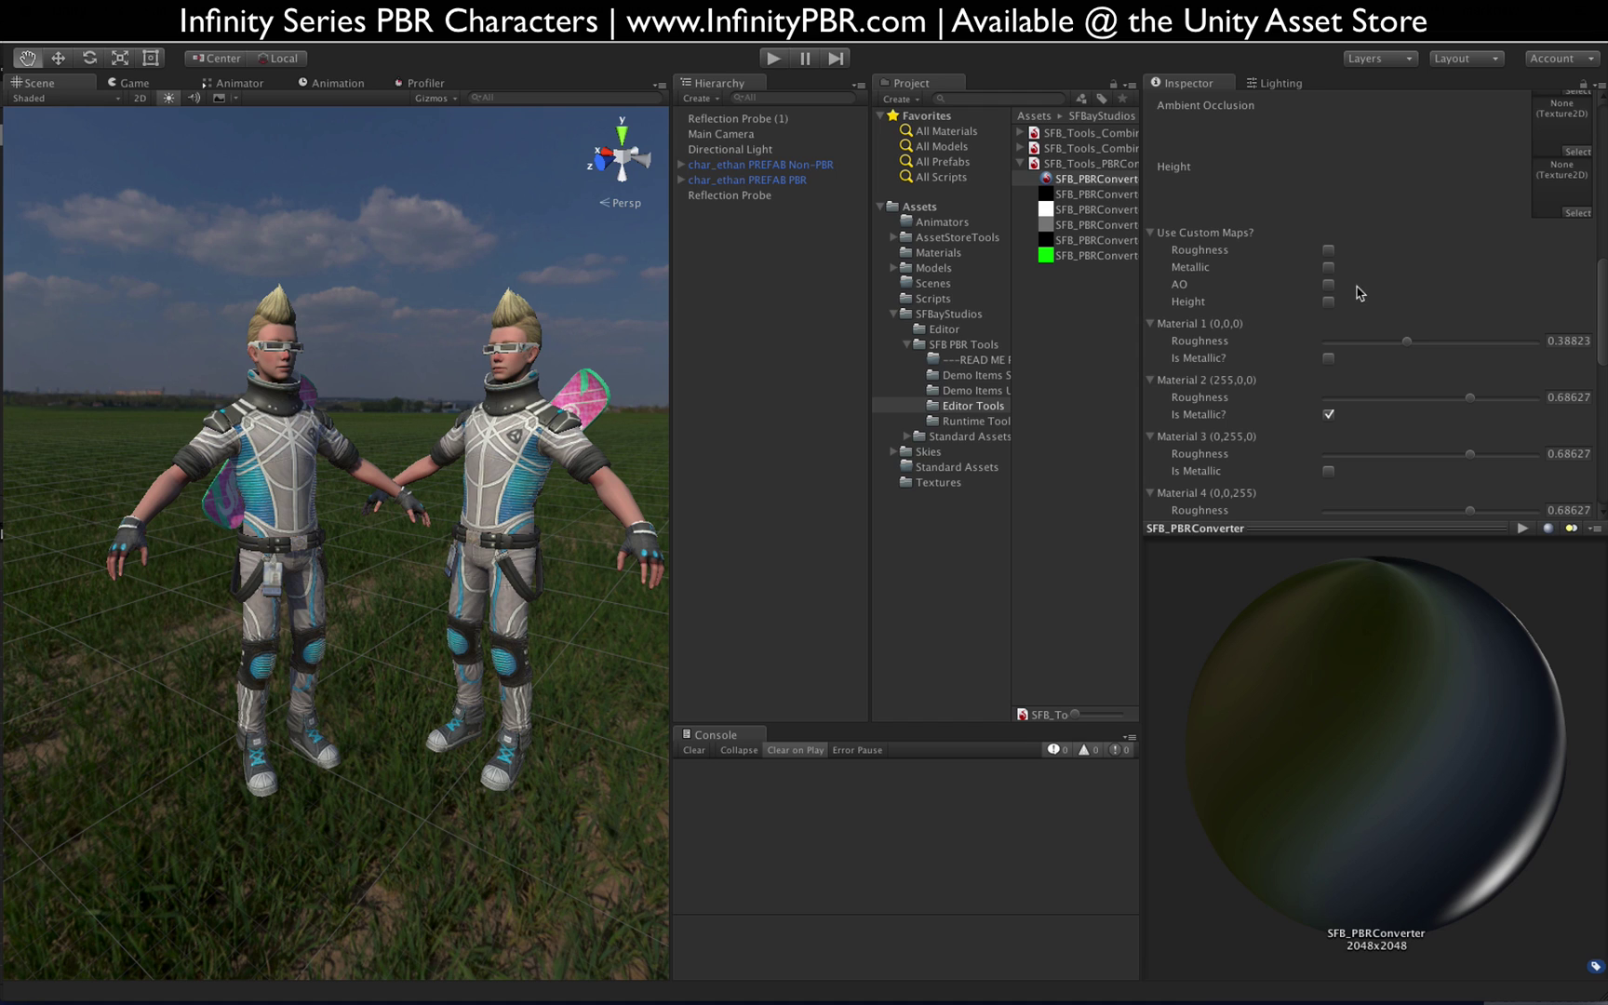
left_click(1150, 233)
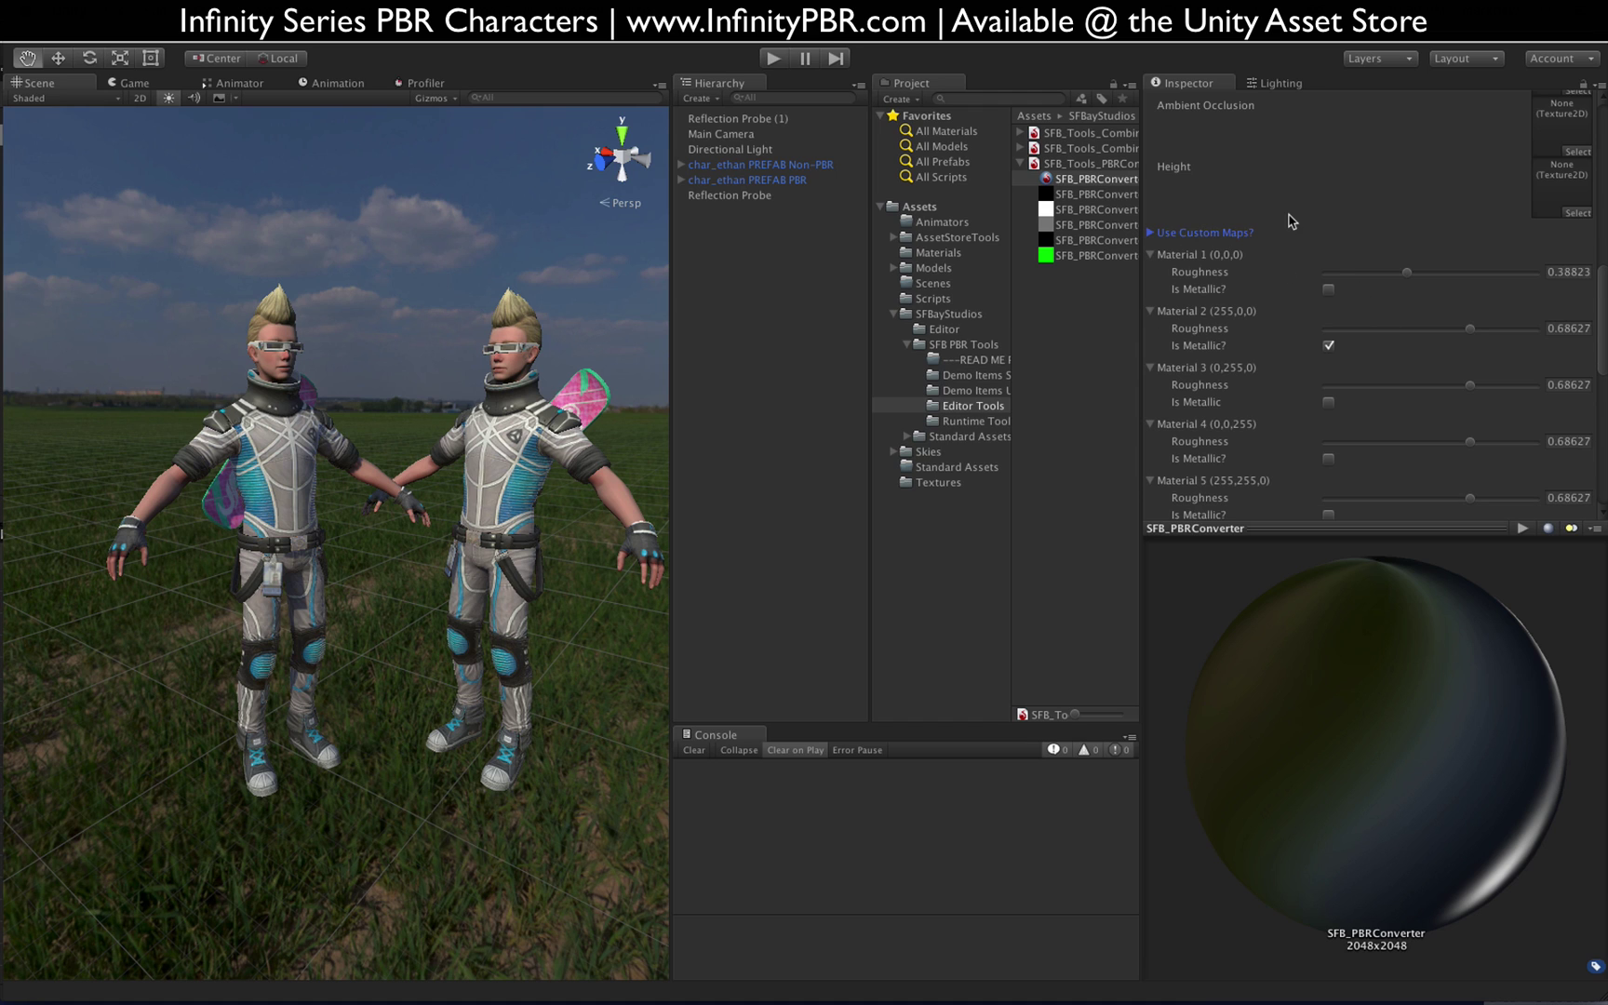
scroll(1290, 226, "up", 5)
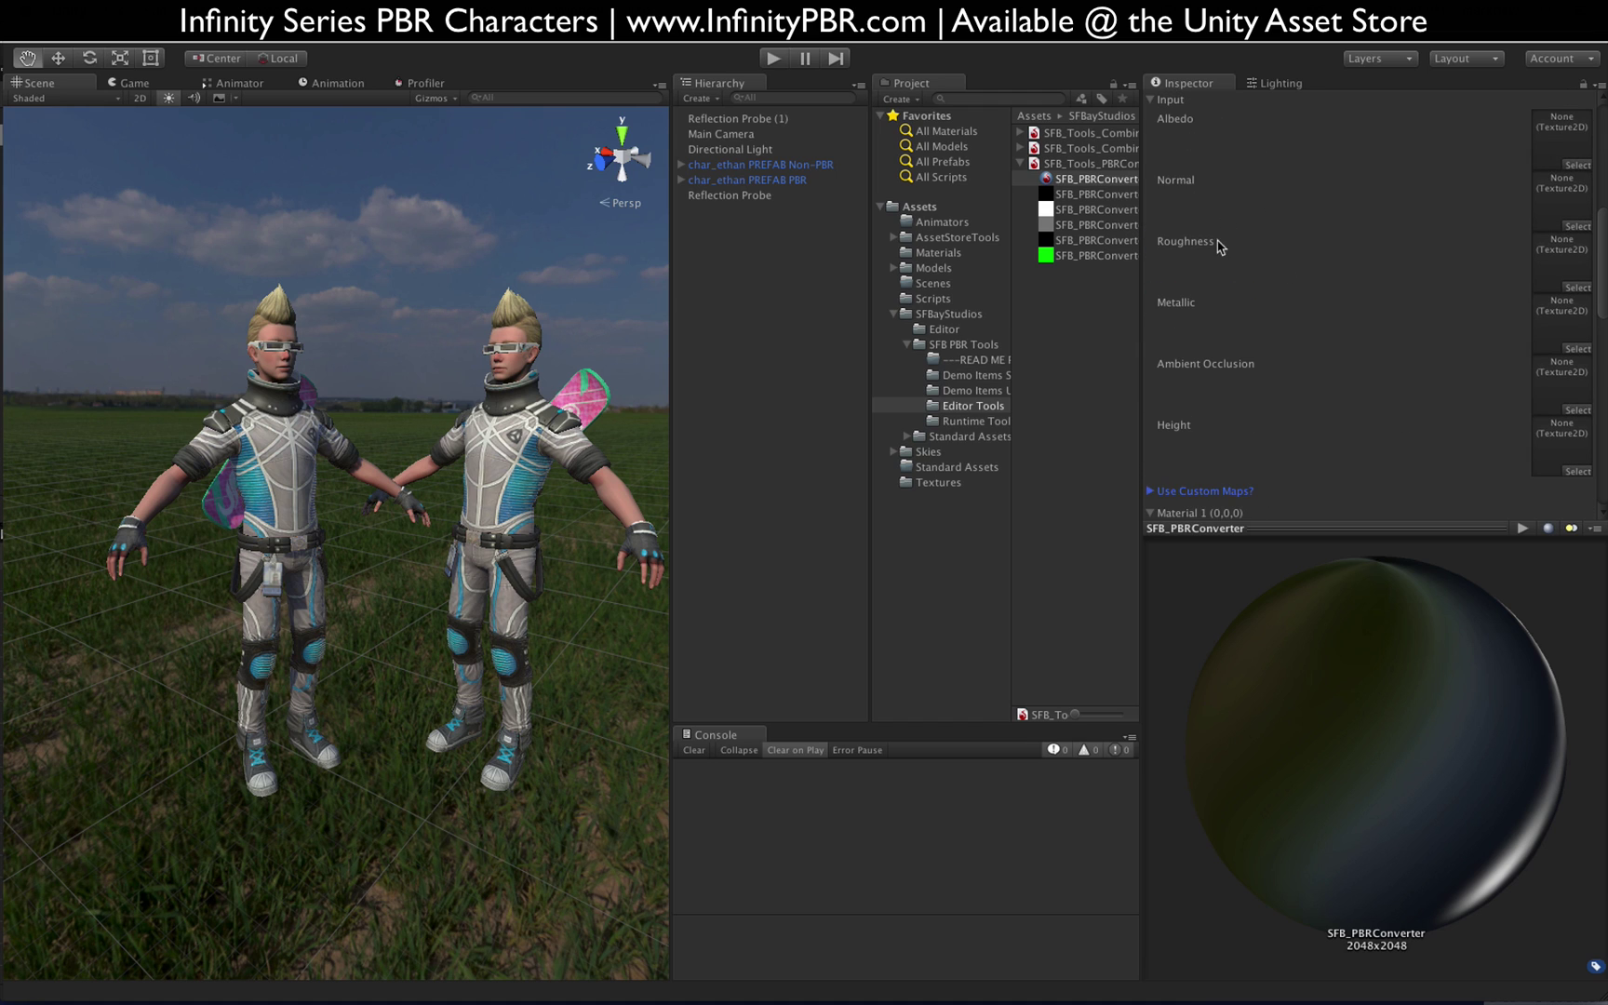
scroll(1308, 269, "down", 4)
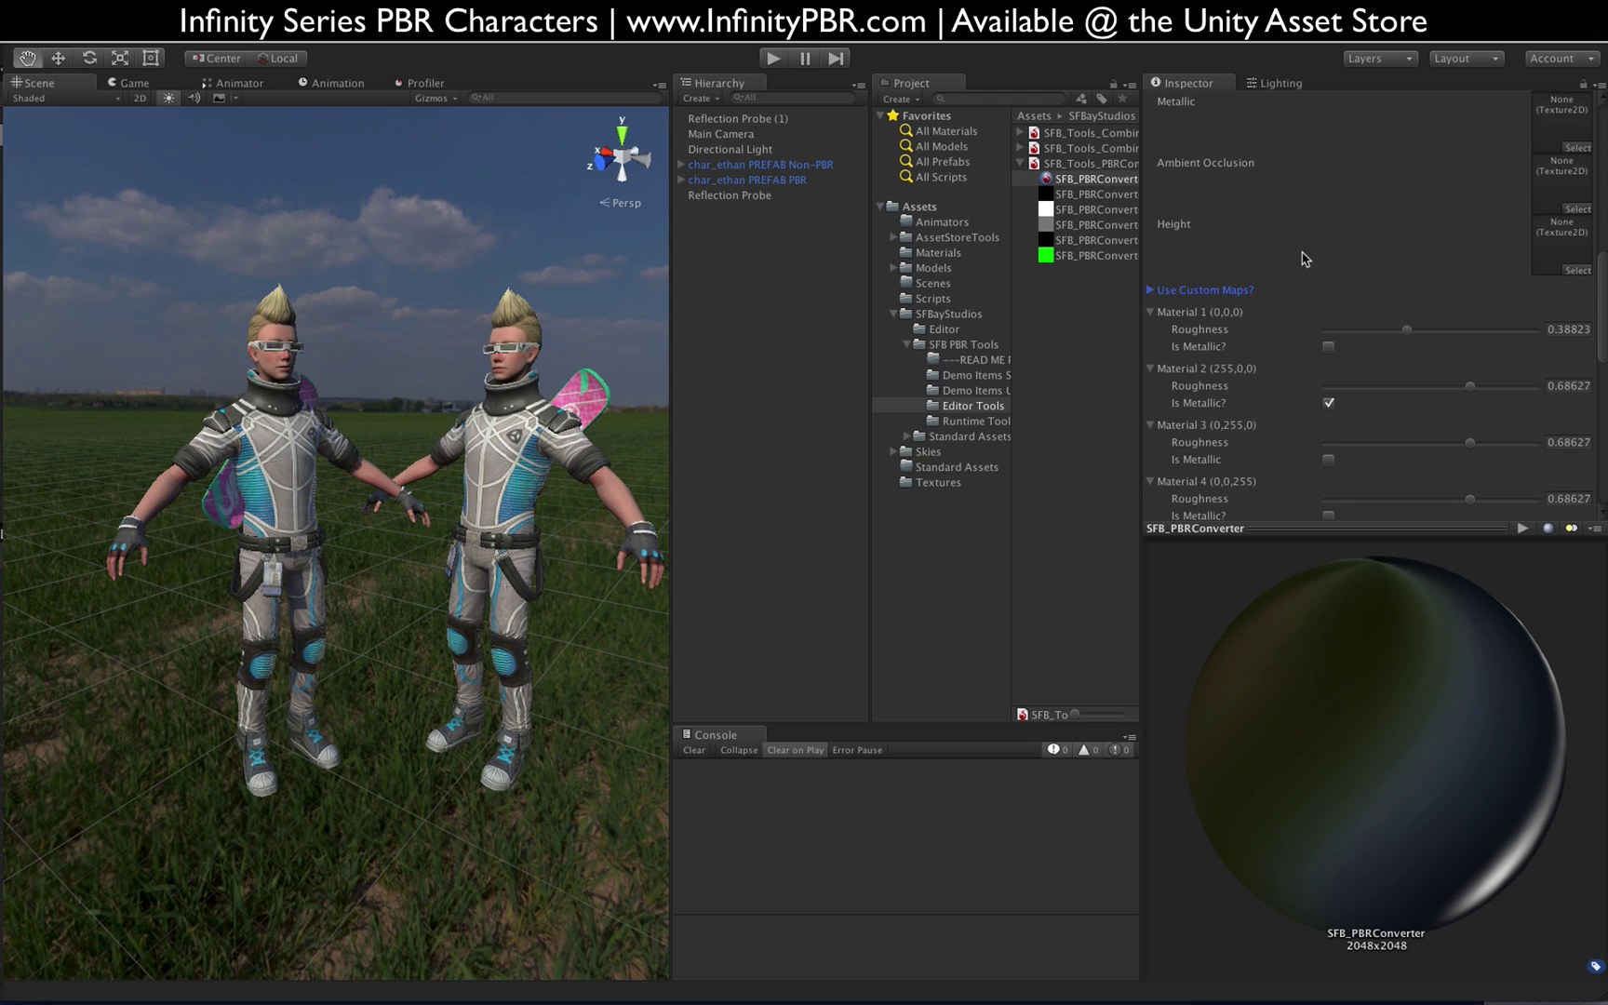
scroll(1305, 251, "down", 3)
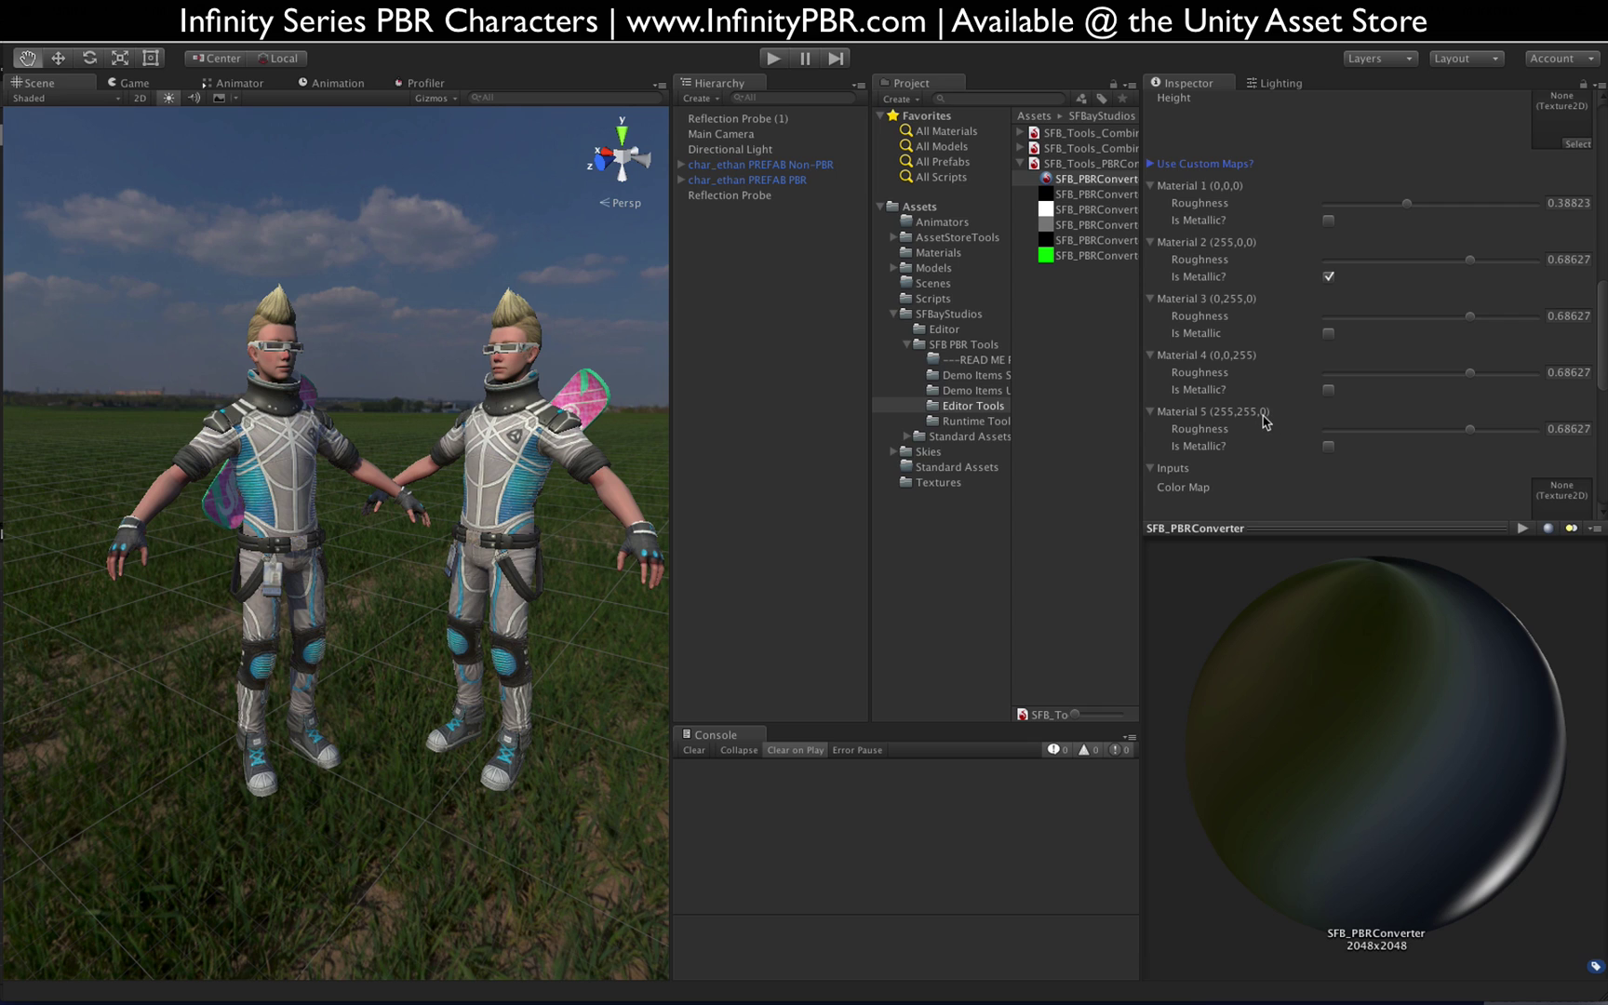
scroll(1275, 417, "down", 1)
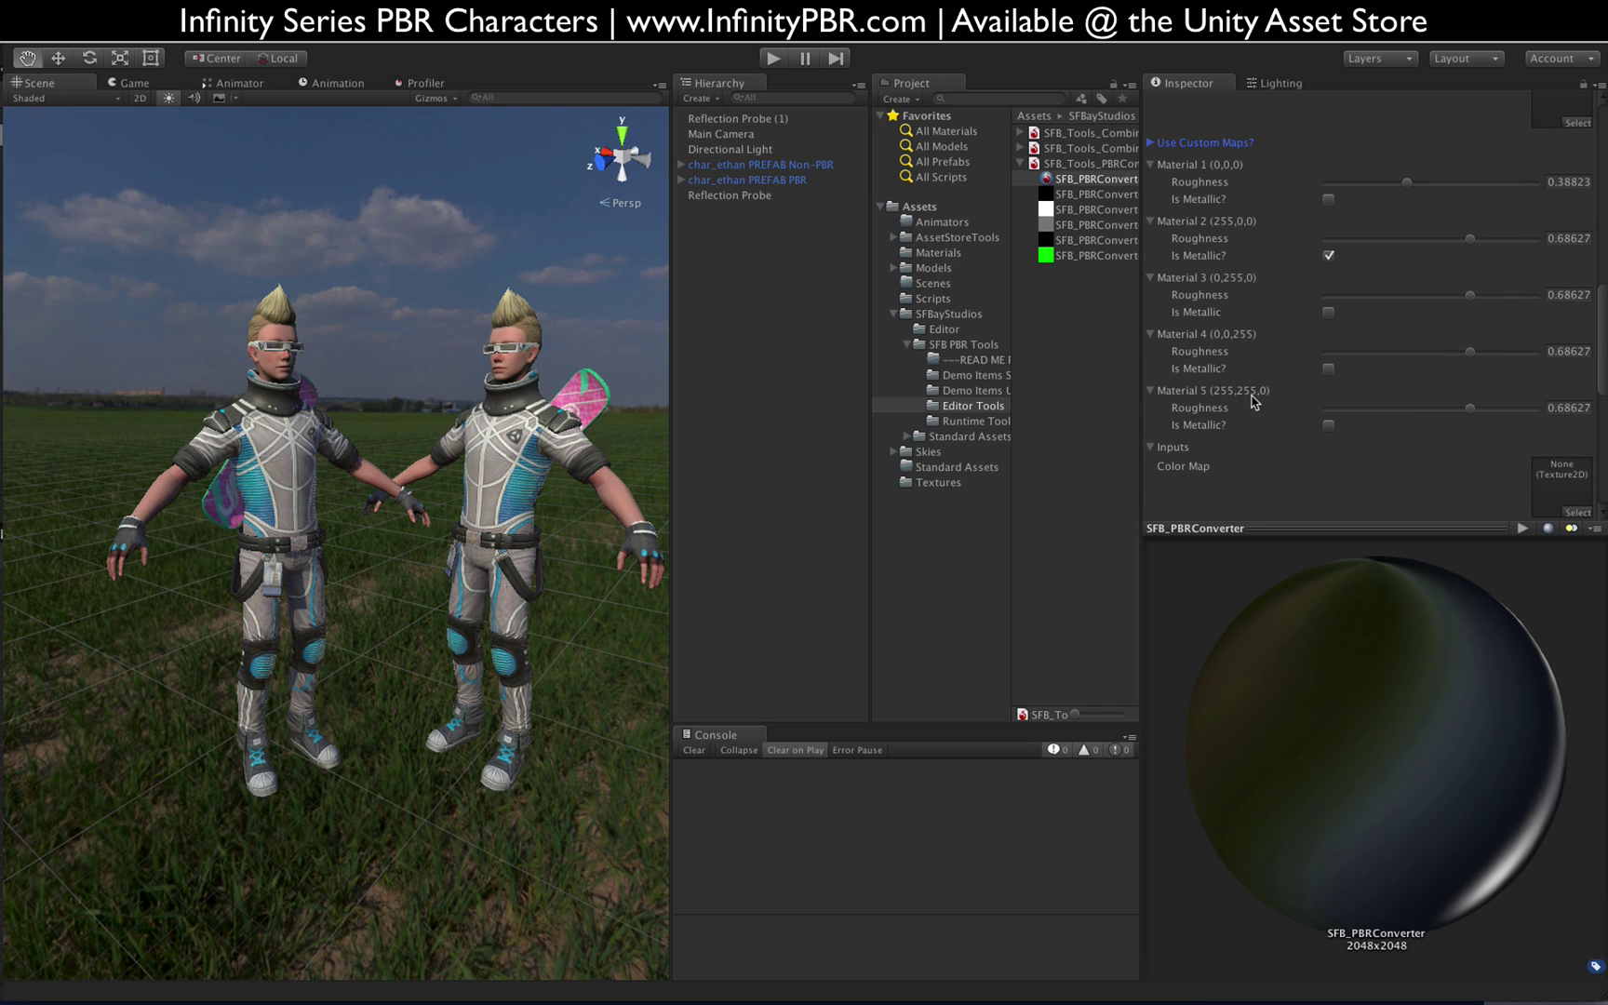
scroll(1303, 395, "up", 1)
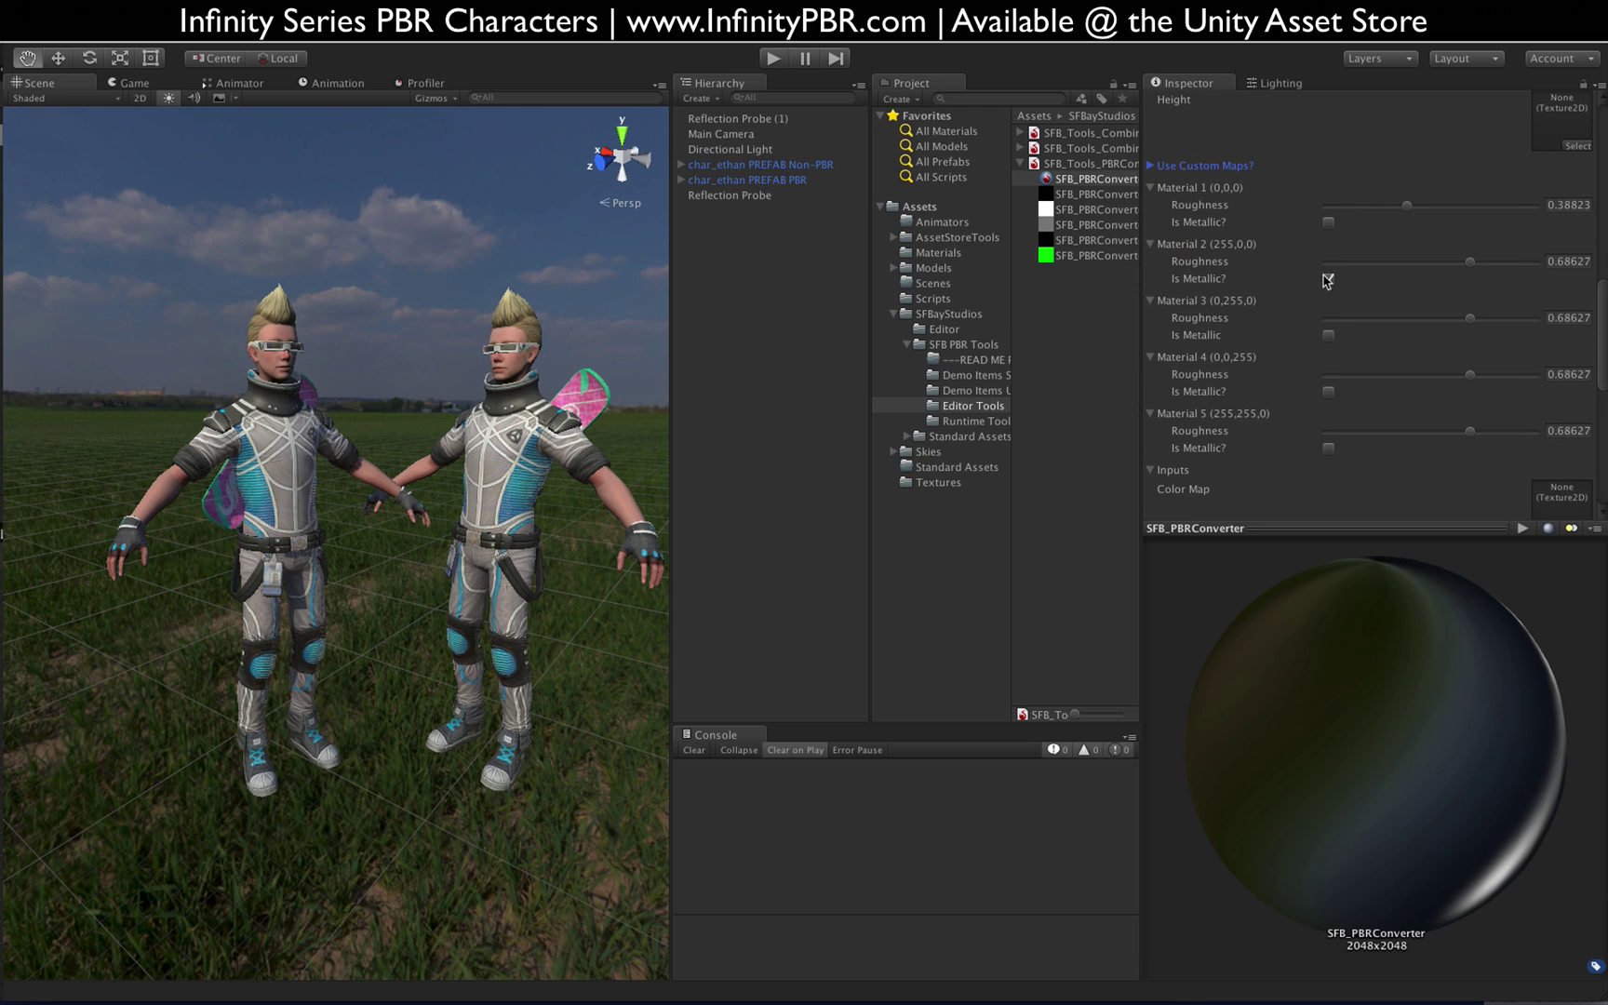
Step: Make Material 2 non-metallic and set Material 1 roughness to 0.397
left_click(1328, 280)
left_click(1410, 206)
scroll(1284, 257, "down", 5)
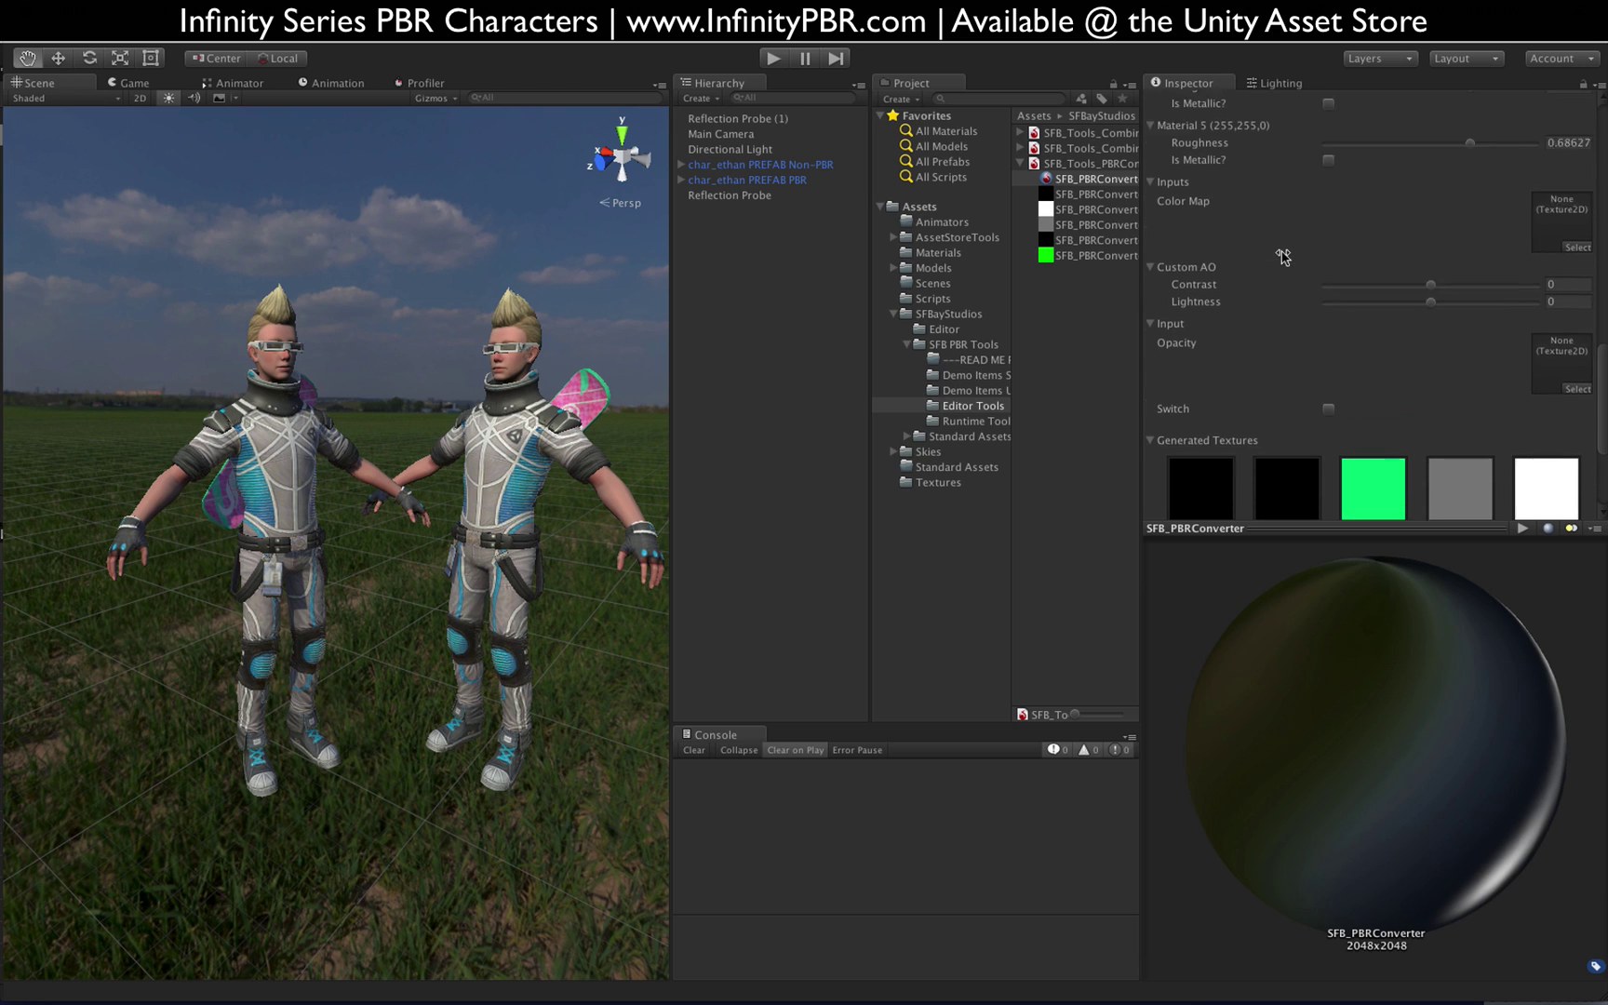
scroll(1254, 313, "up", 5)
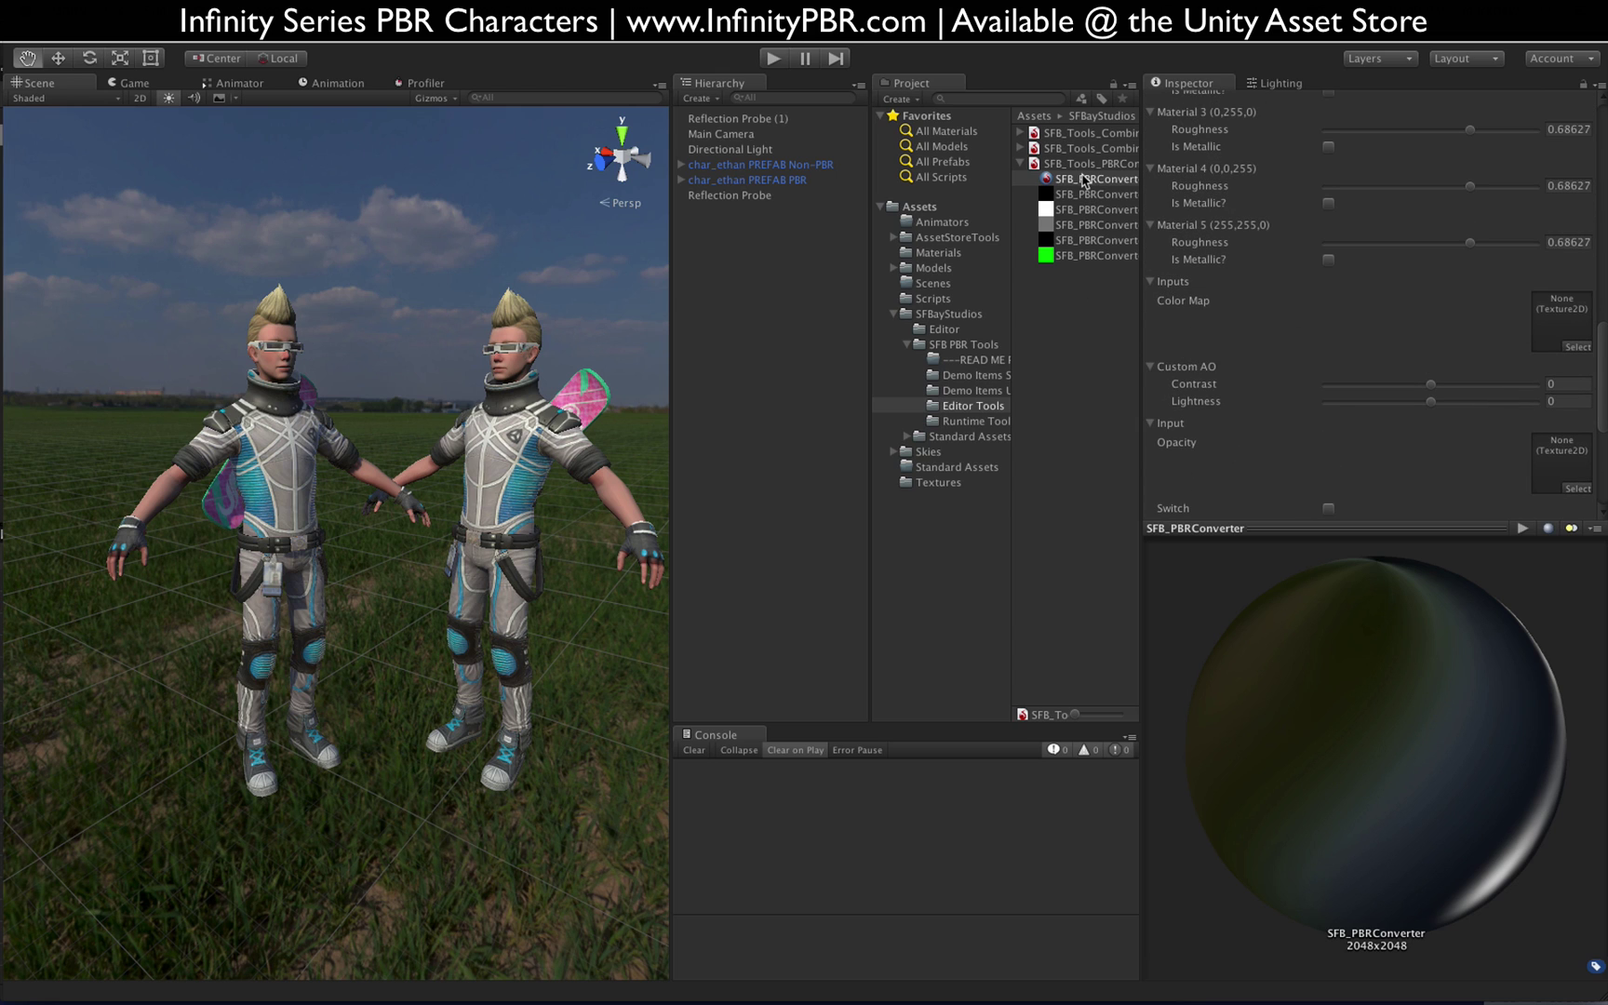
Step: Expand char_ethan PREFAB PBR and select its char_ethan_body mesh
left_click(693, 183)
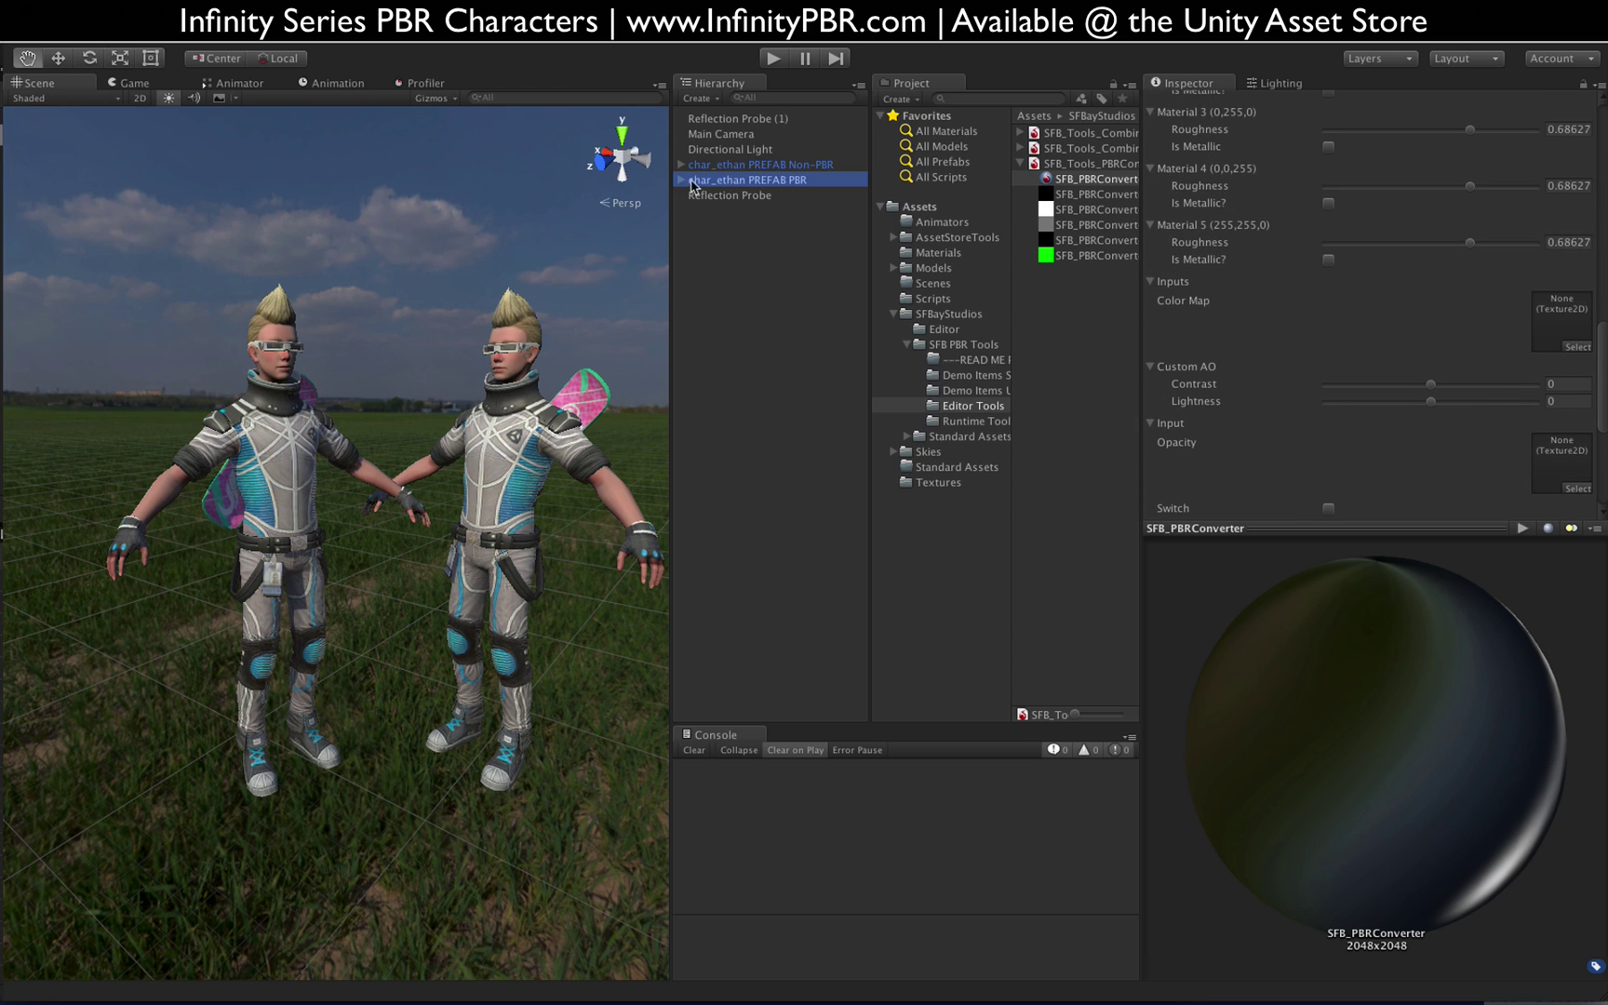
left_click(682, 182)
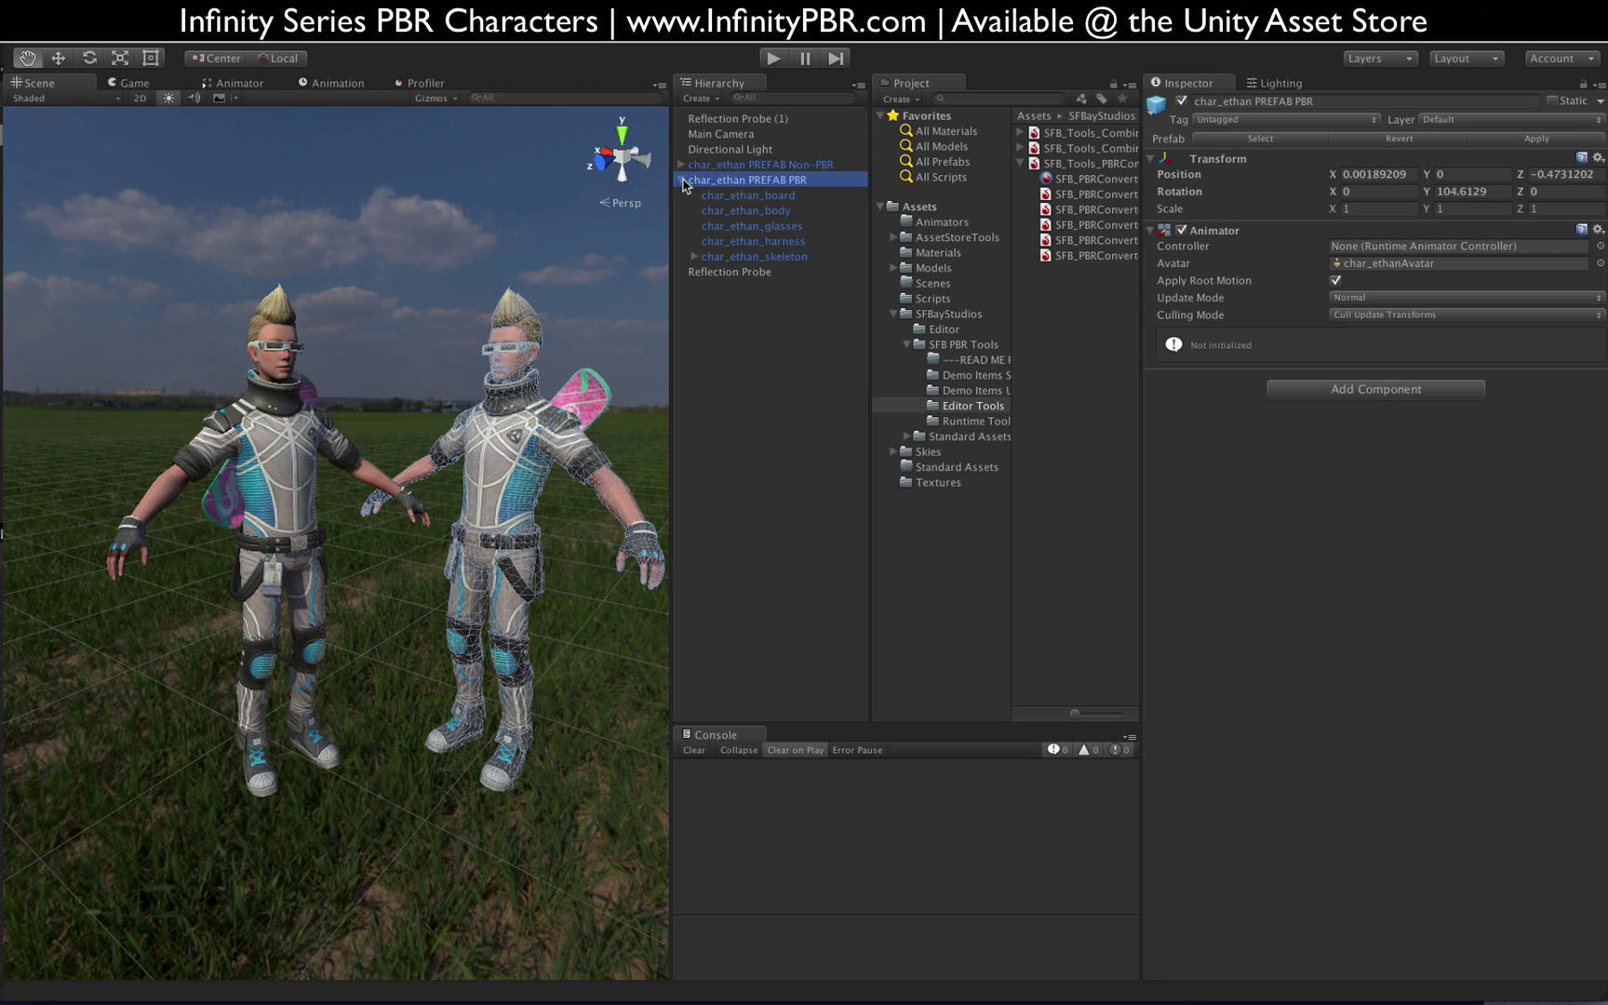
left_click(789, 211)
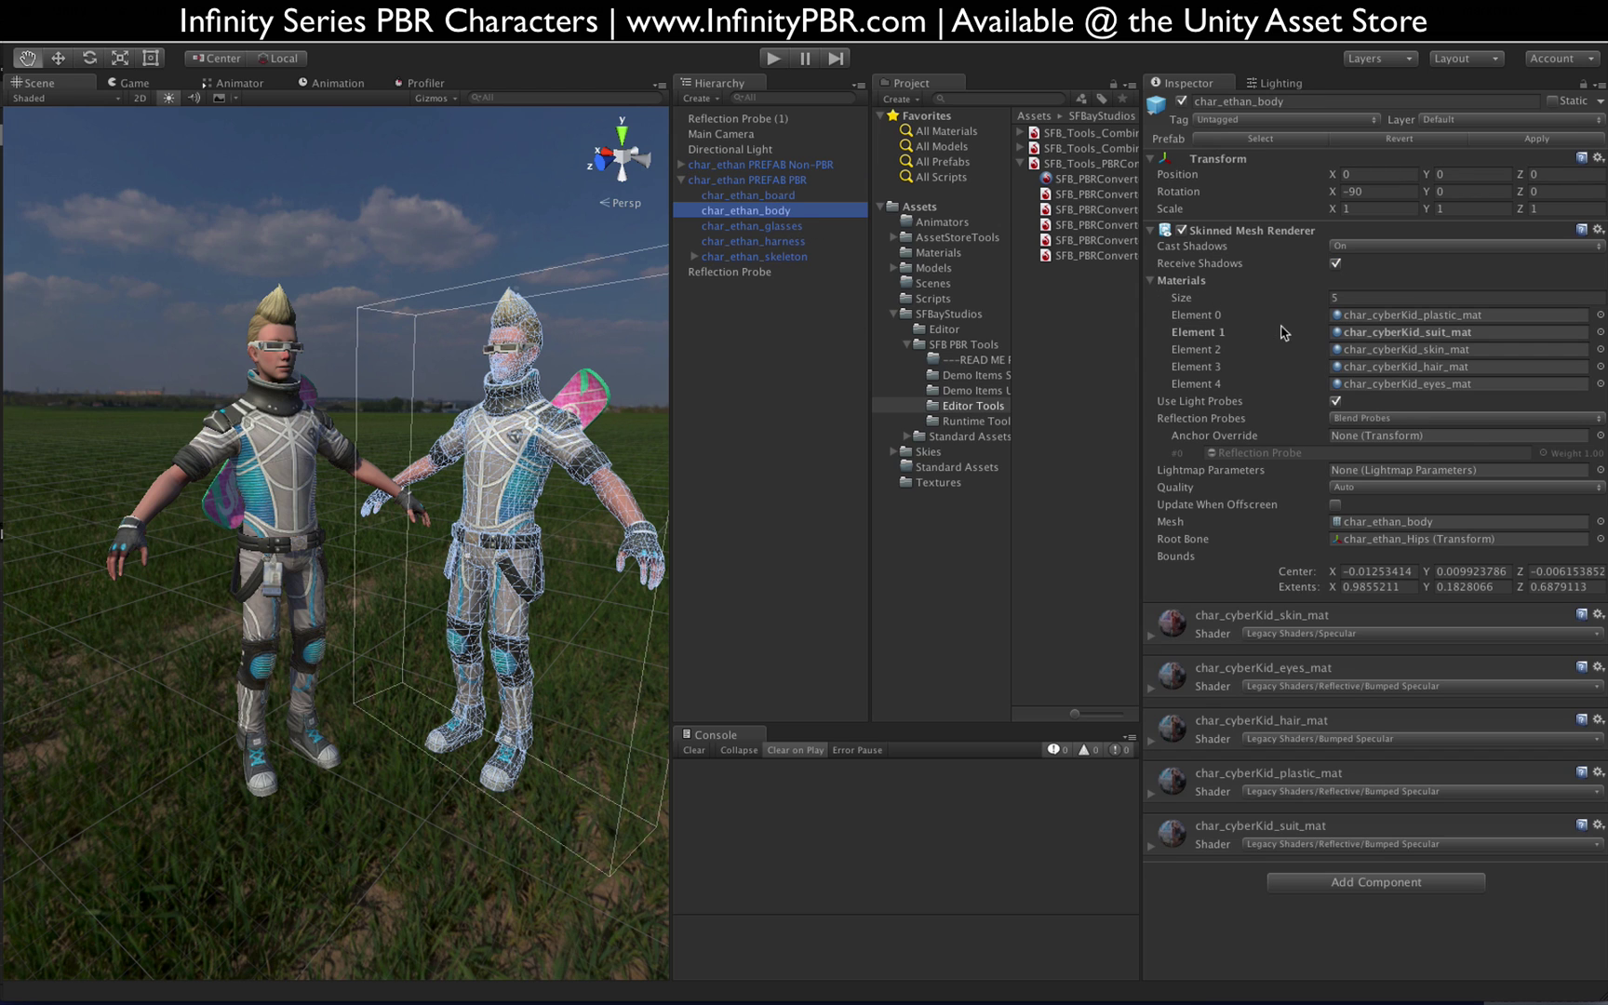
left_click(793, 227)
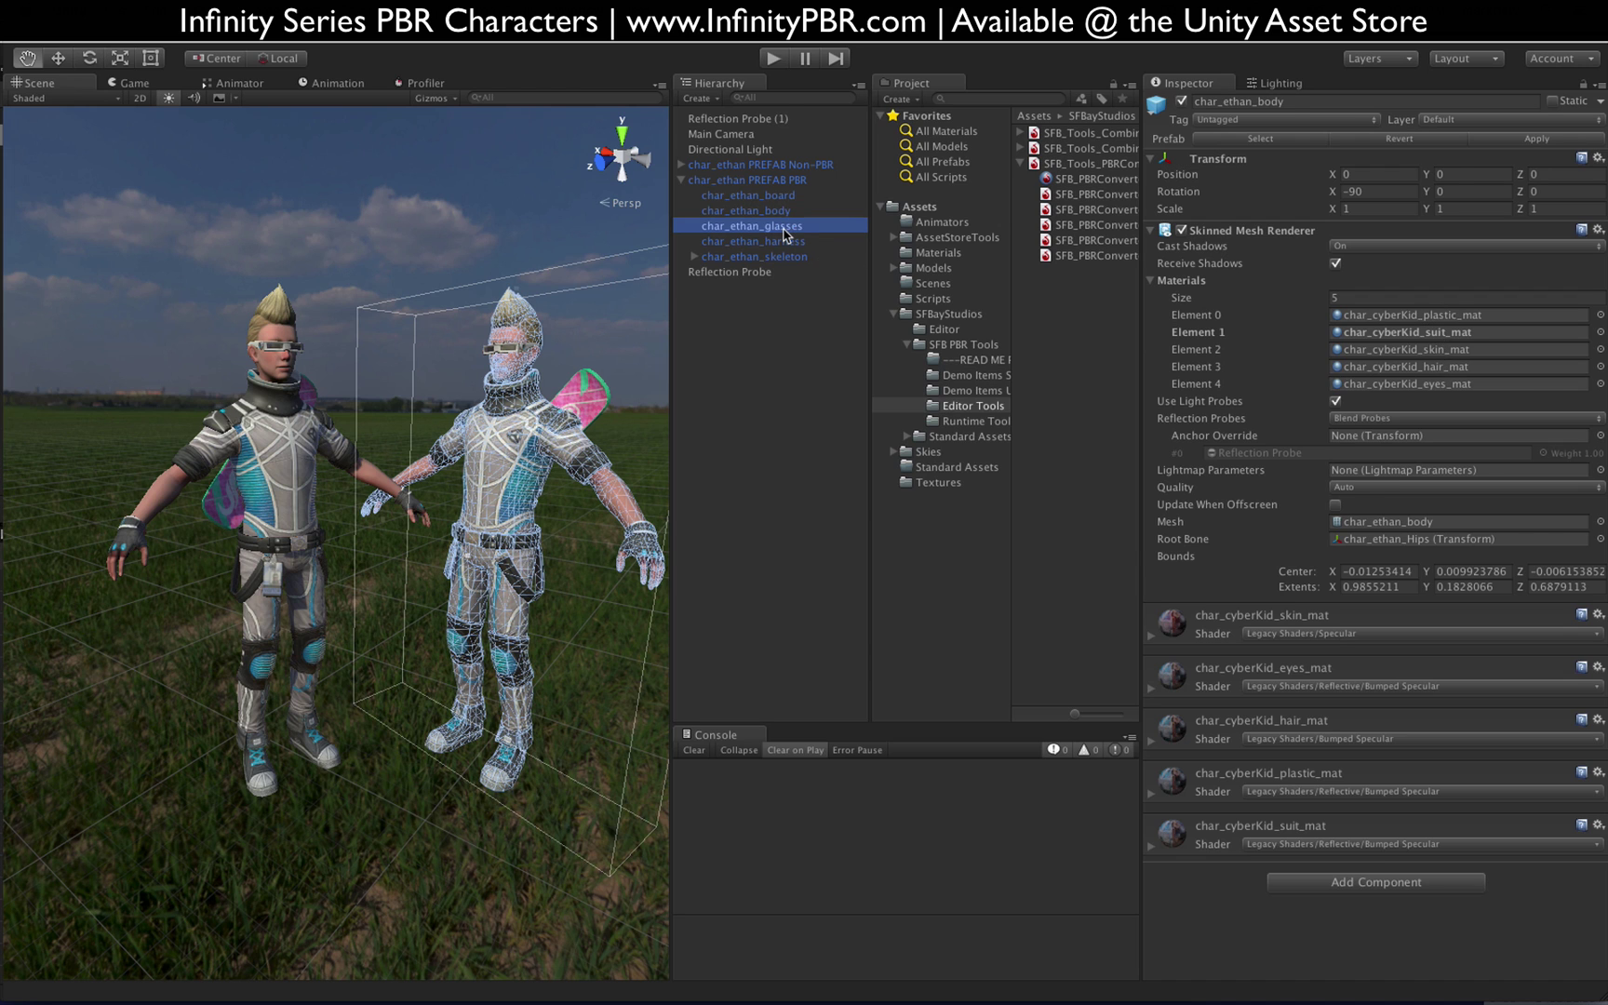
left_click(784, 212)
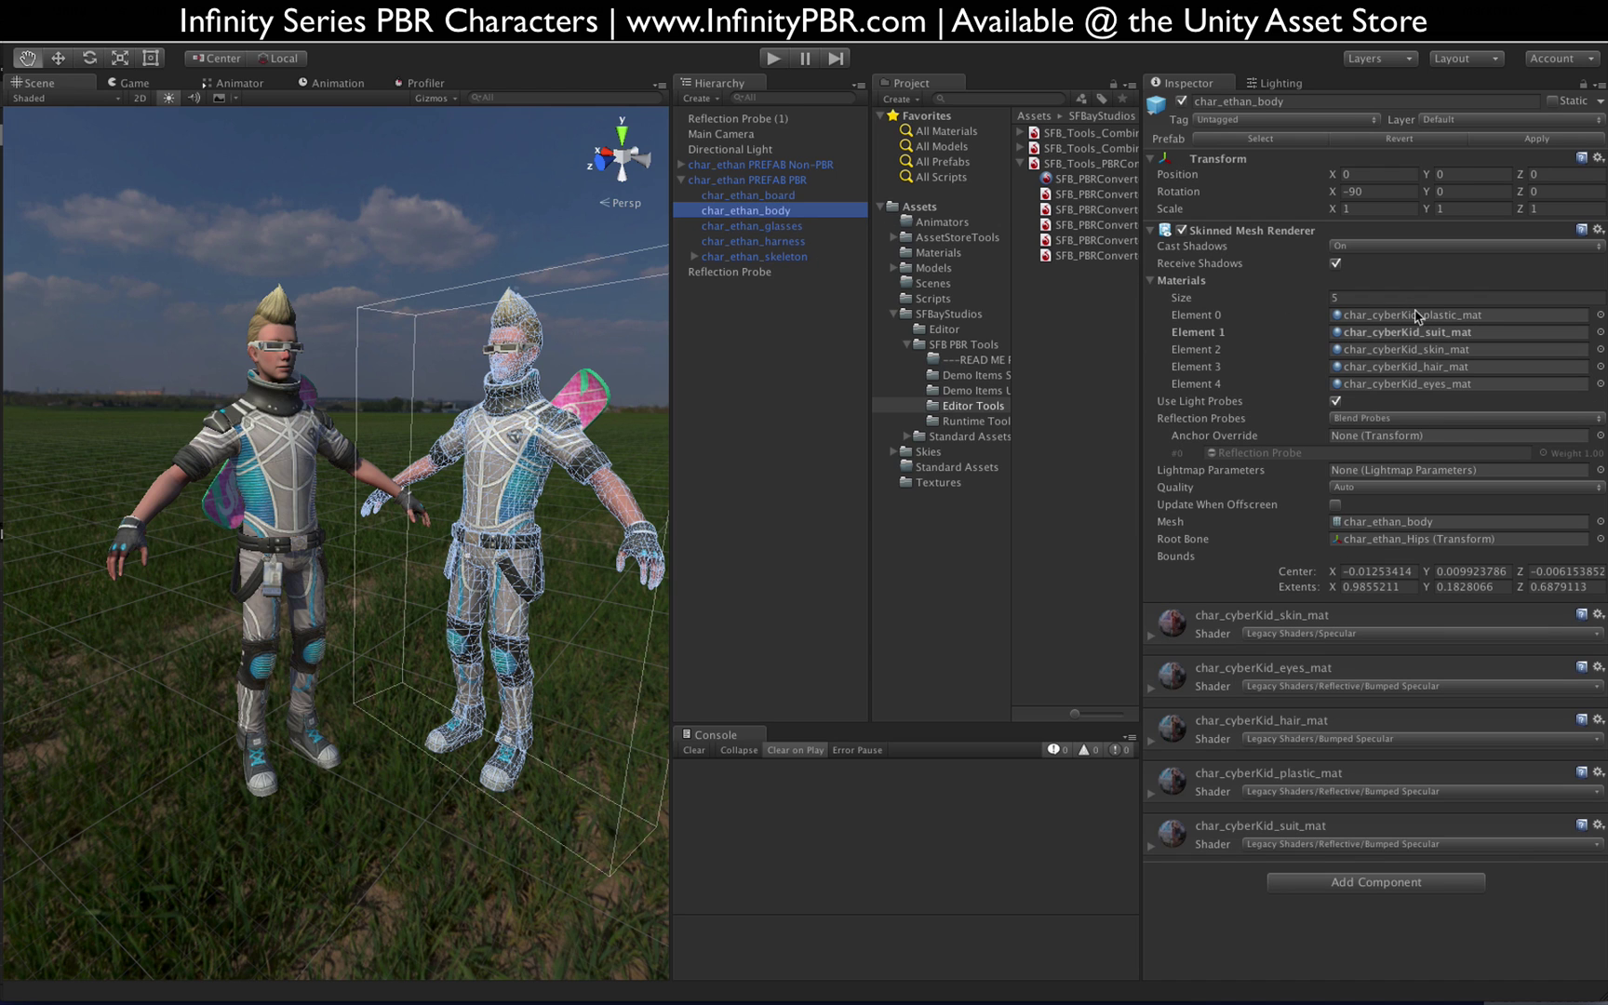
Step: Trace the char_cyberKid_skin_mat skin material to its char_cyberKid_dff base texture
left_click(1407, 350)
left_click(1076, 287)
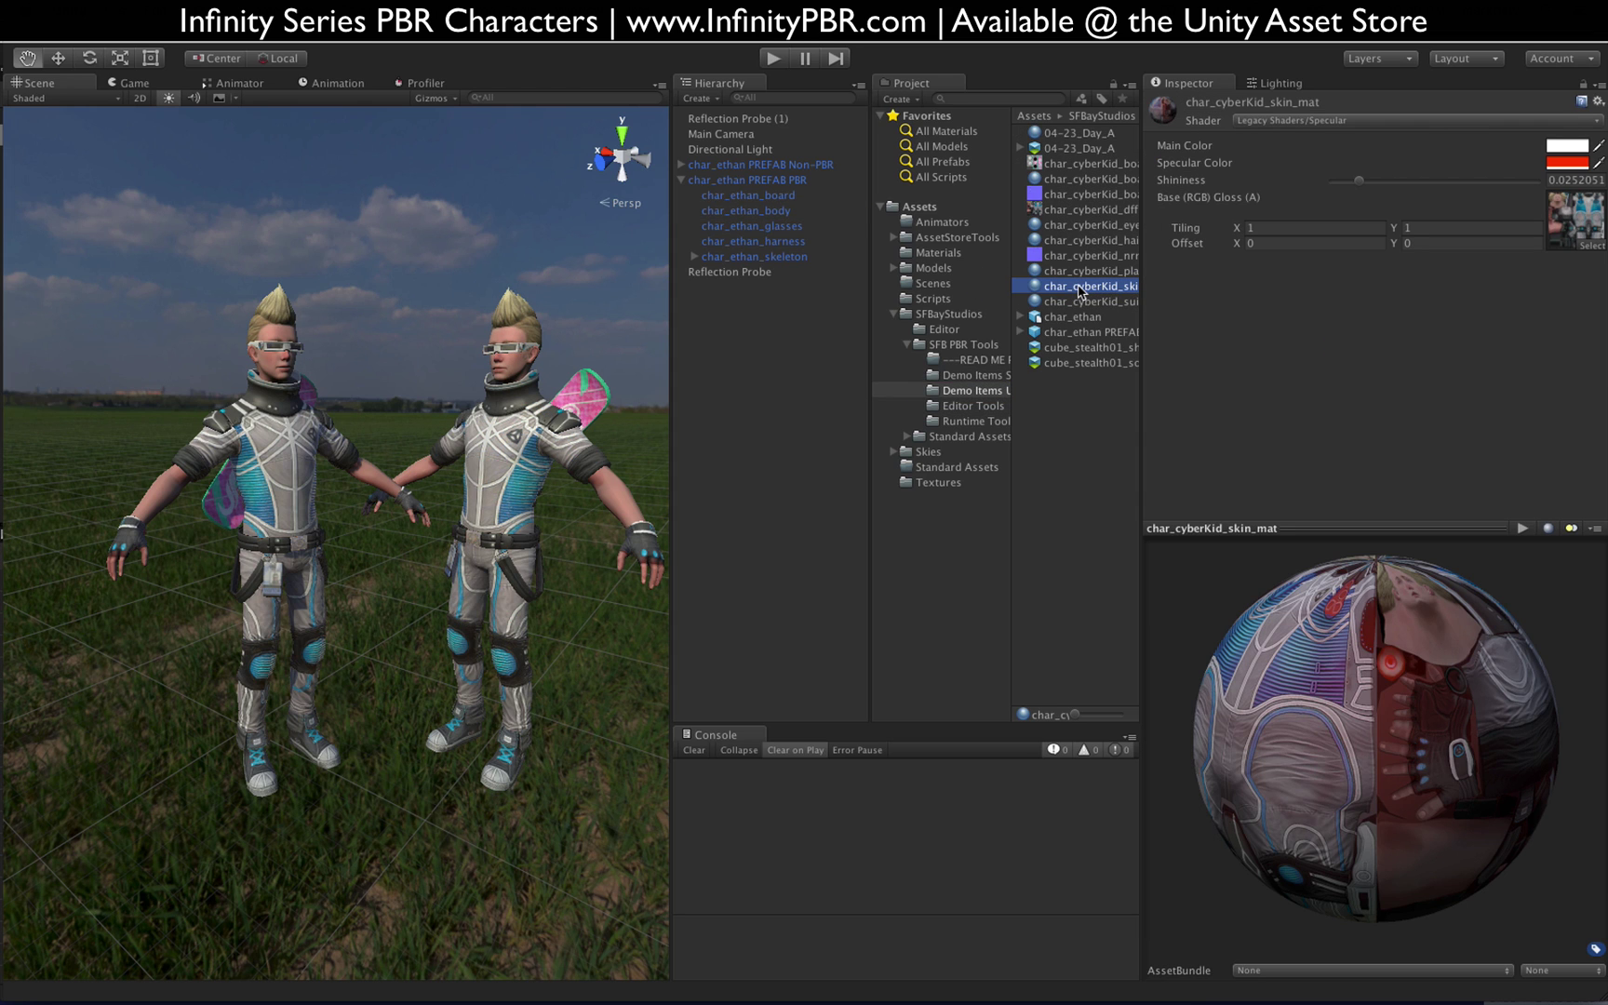
left_click(1596, 218)
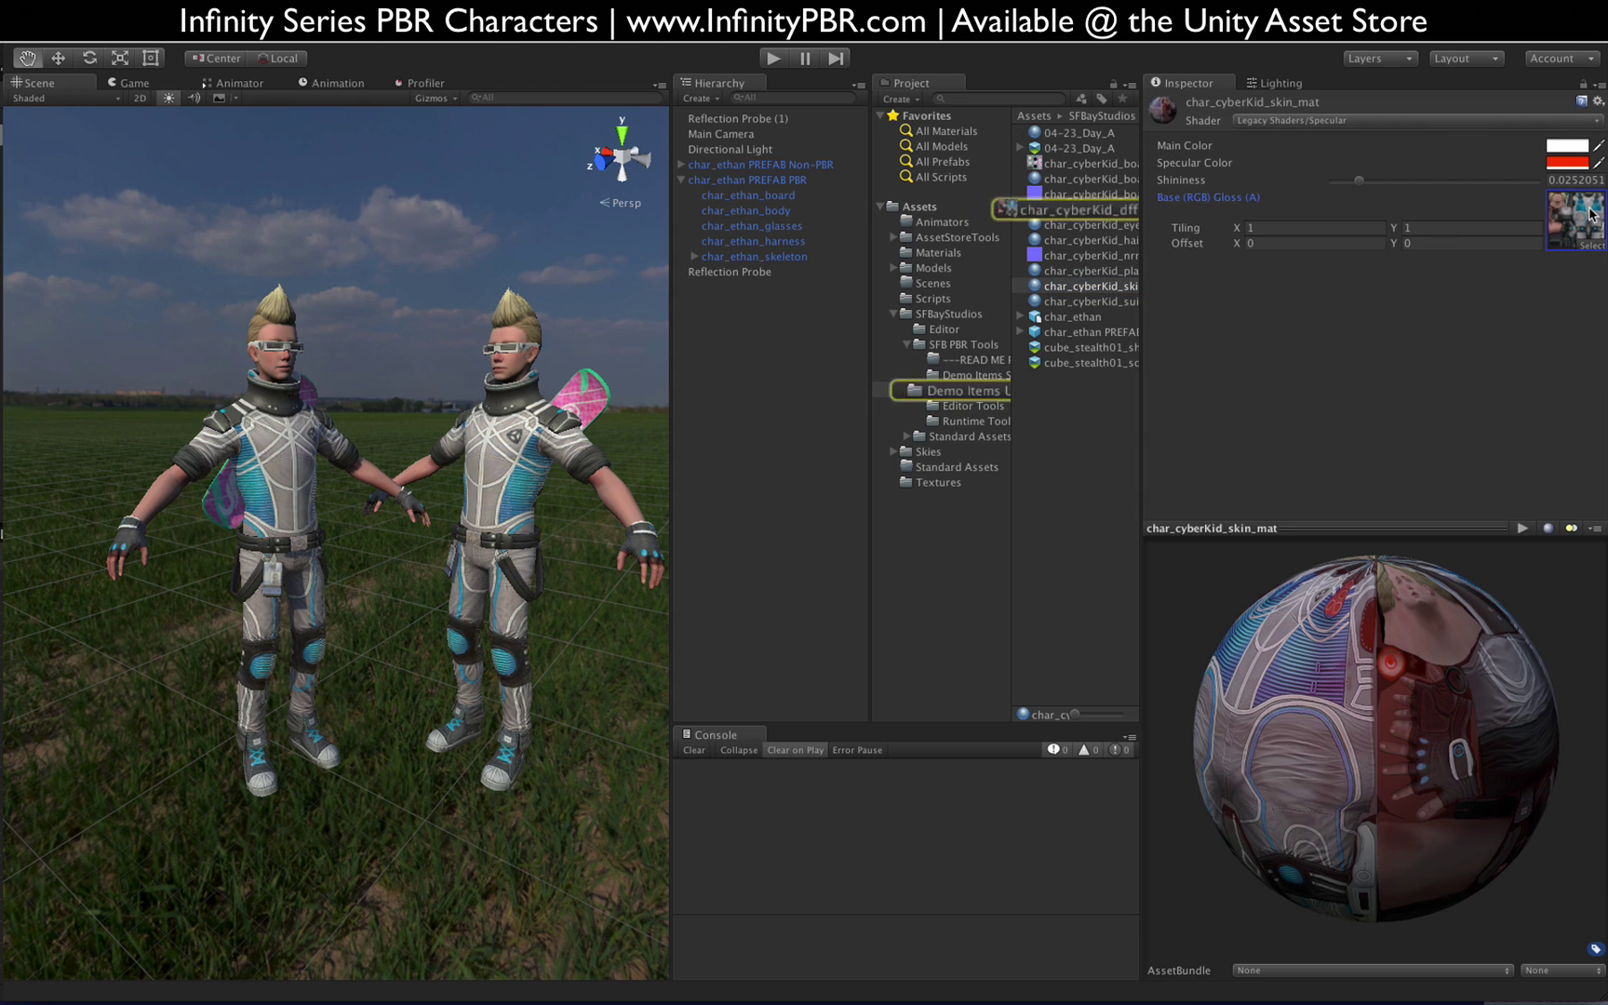
left_click(1072, 211)
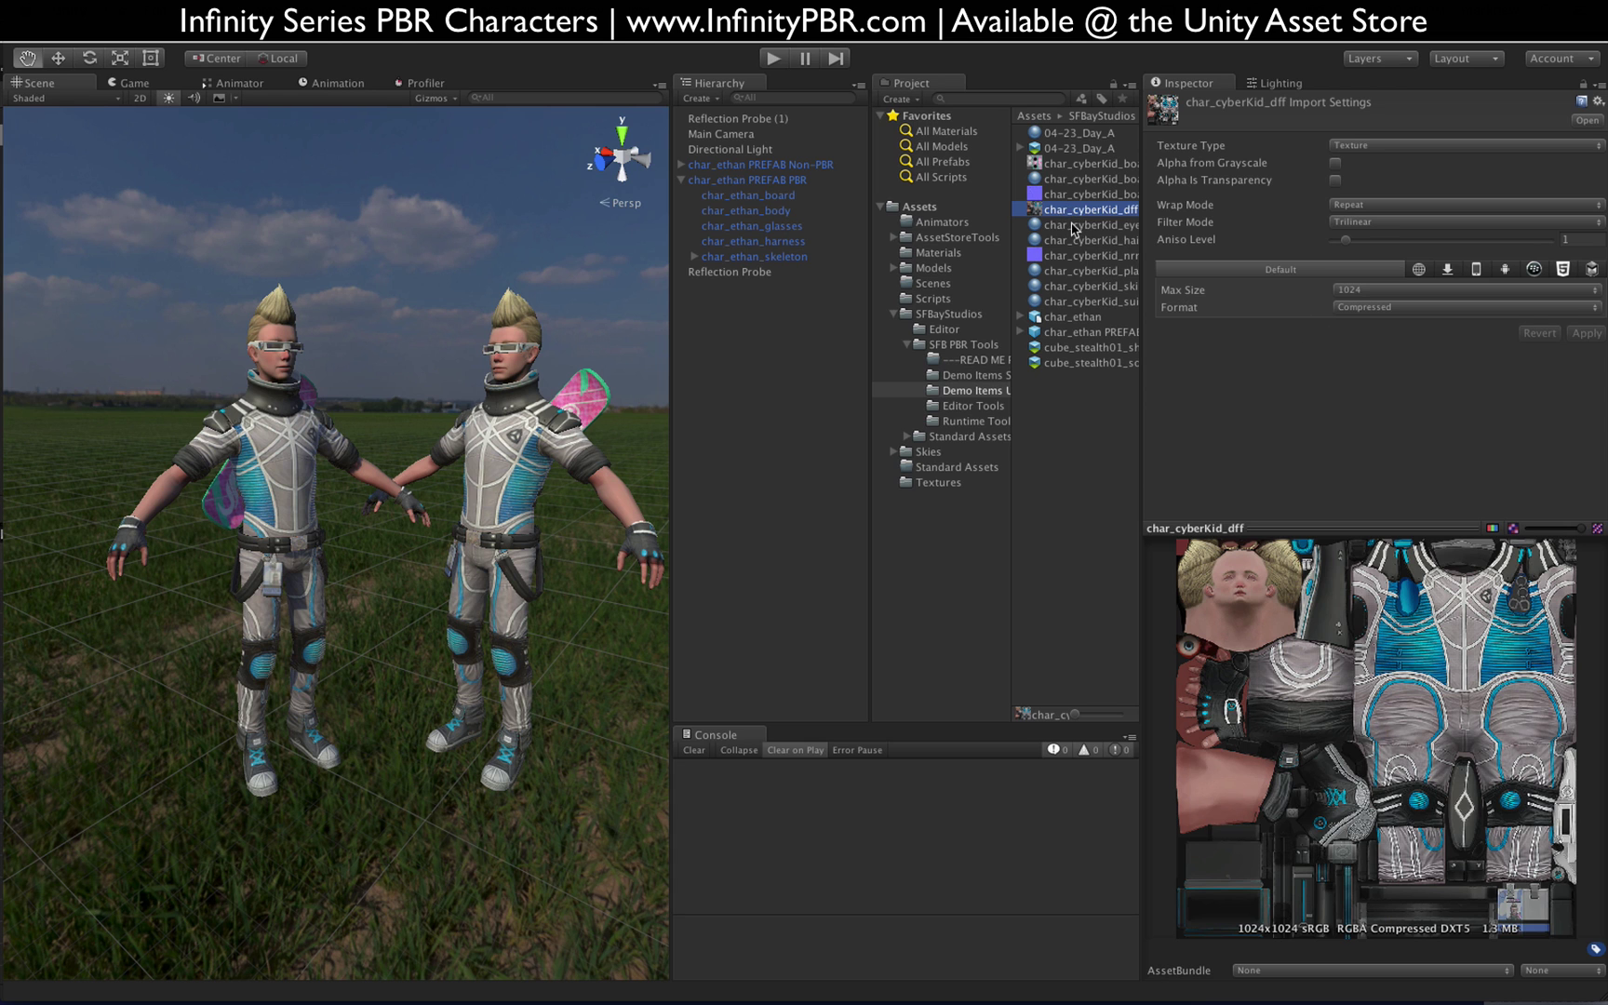
Step: Open char_cyberKid_dff in Photoshop by dropping it onto the Dock icon
left_click_drag(1054, 214, 398, 970)
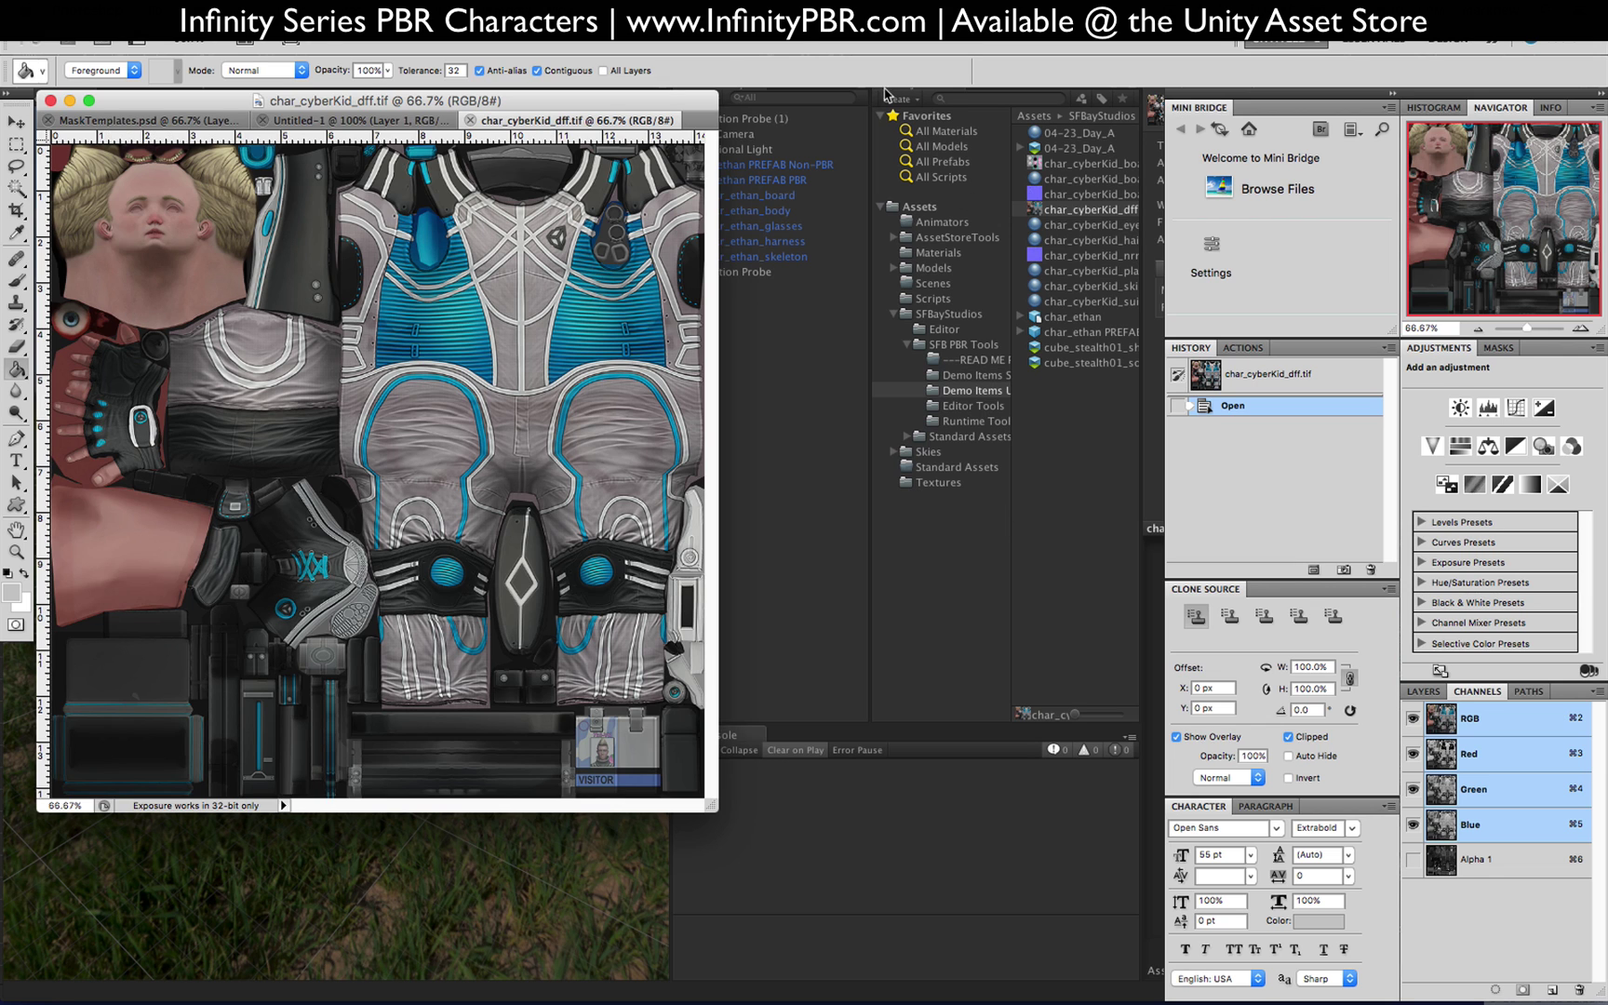
Step: Return to Unity and select the PBR char_ethan_body mesh
left_click(1081, 587)
left_click(766, 212)
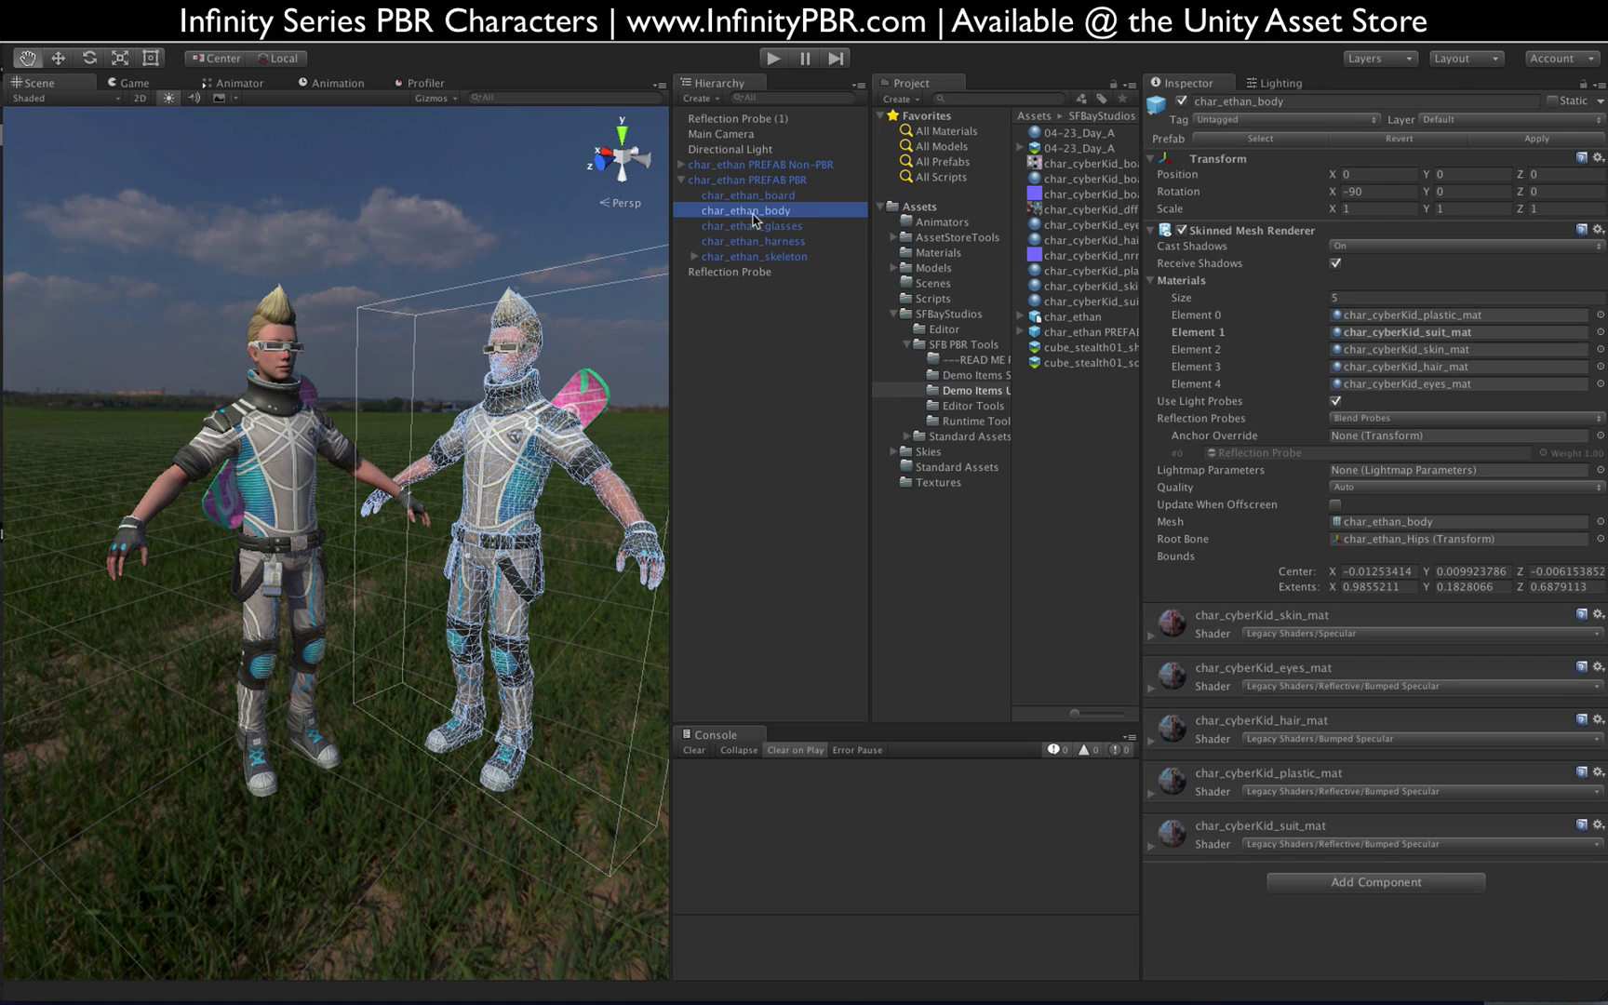
Step: Set char_ethan_body's Element 2 material to None, replacing char_cyberKid_skin_mat
left_click(706, 446)
scroll(564, 359, "up", 2)
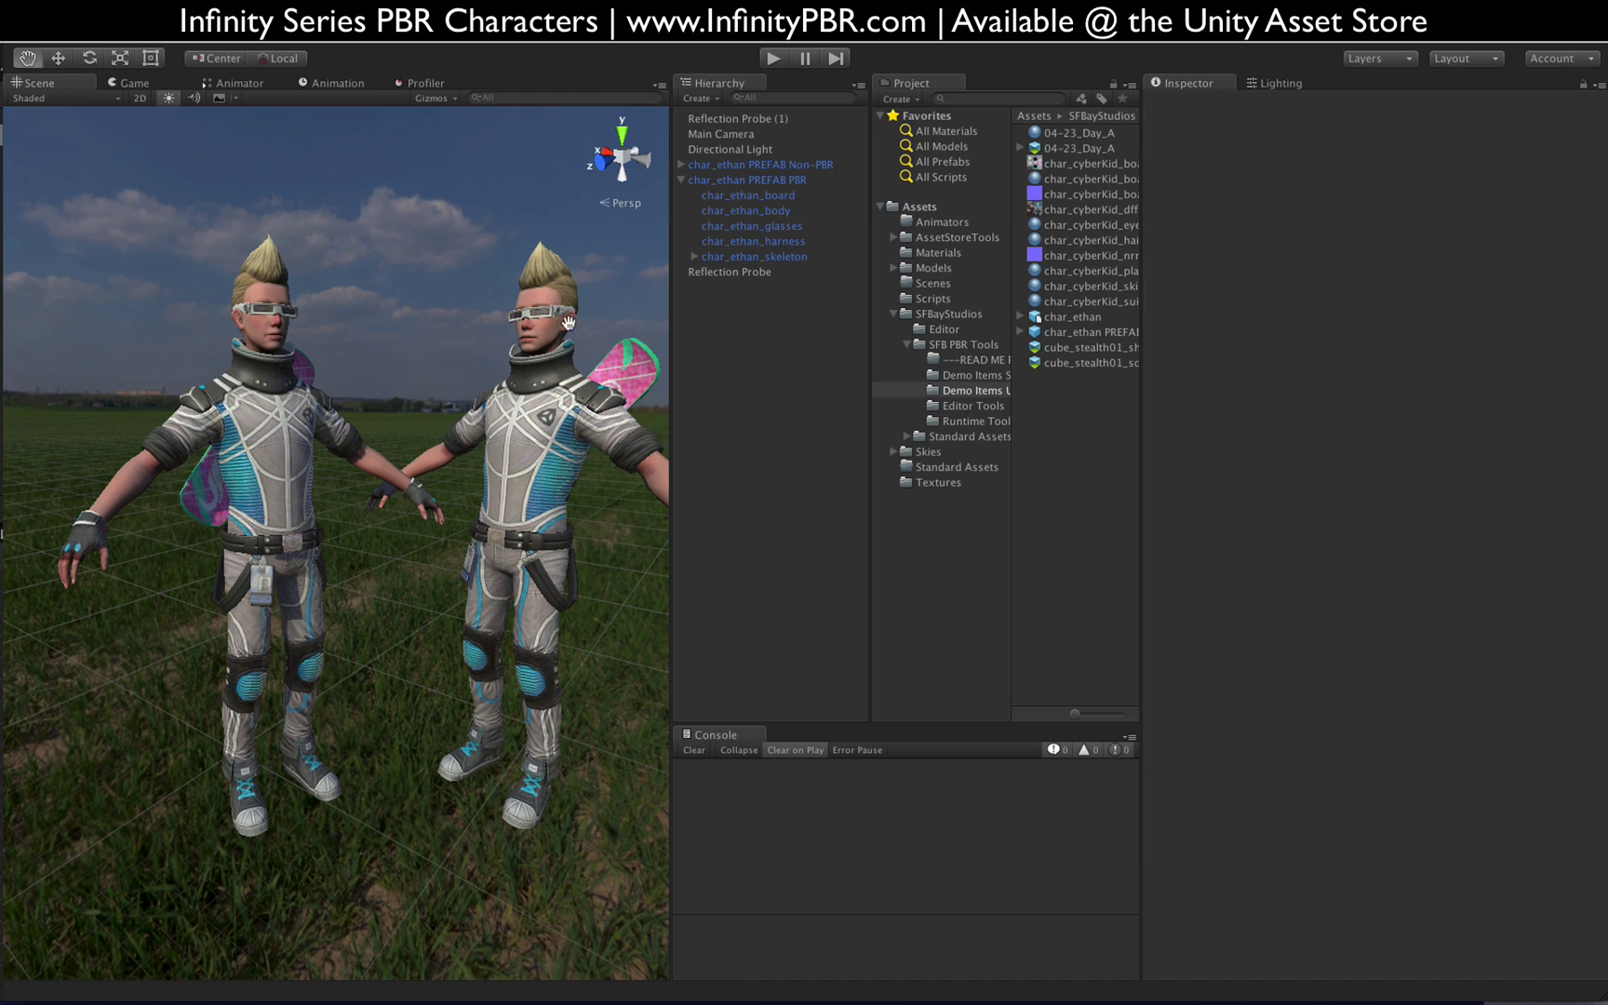
left_click(784, 212)
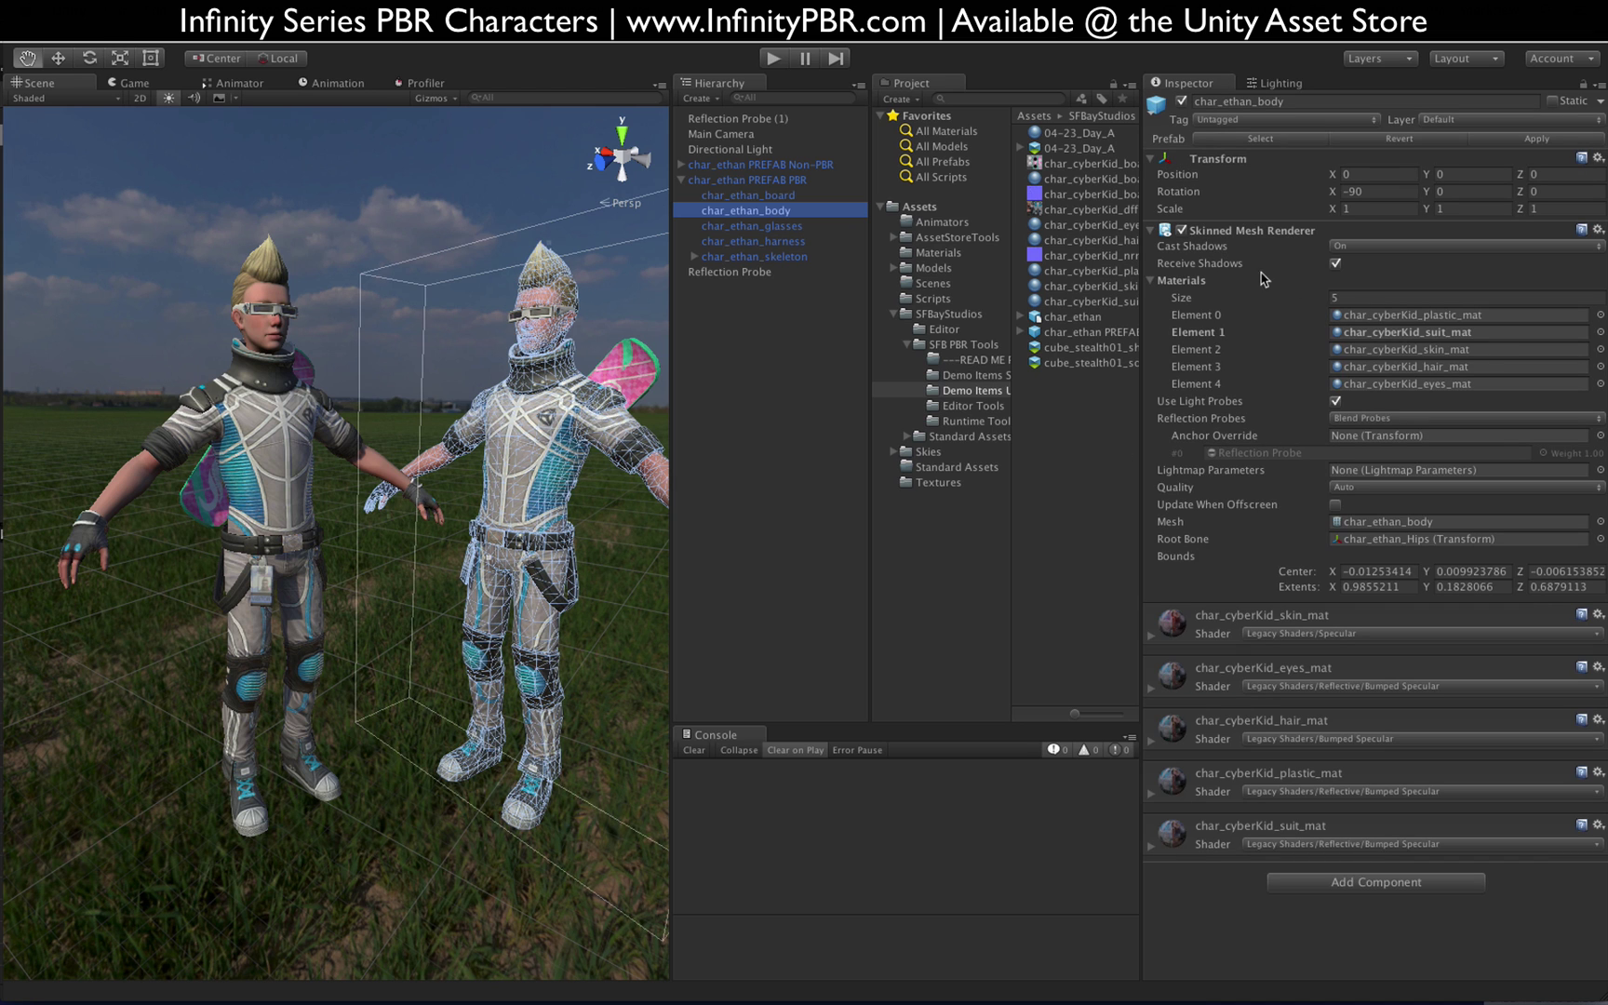
left_click(1468, 350)
left_click(1599, 349)
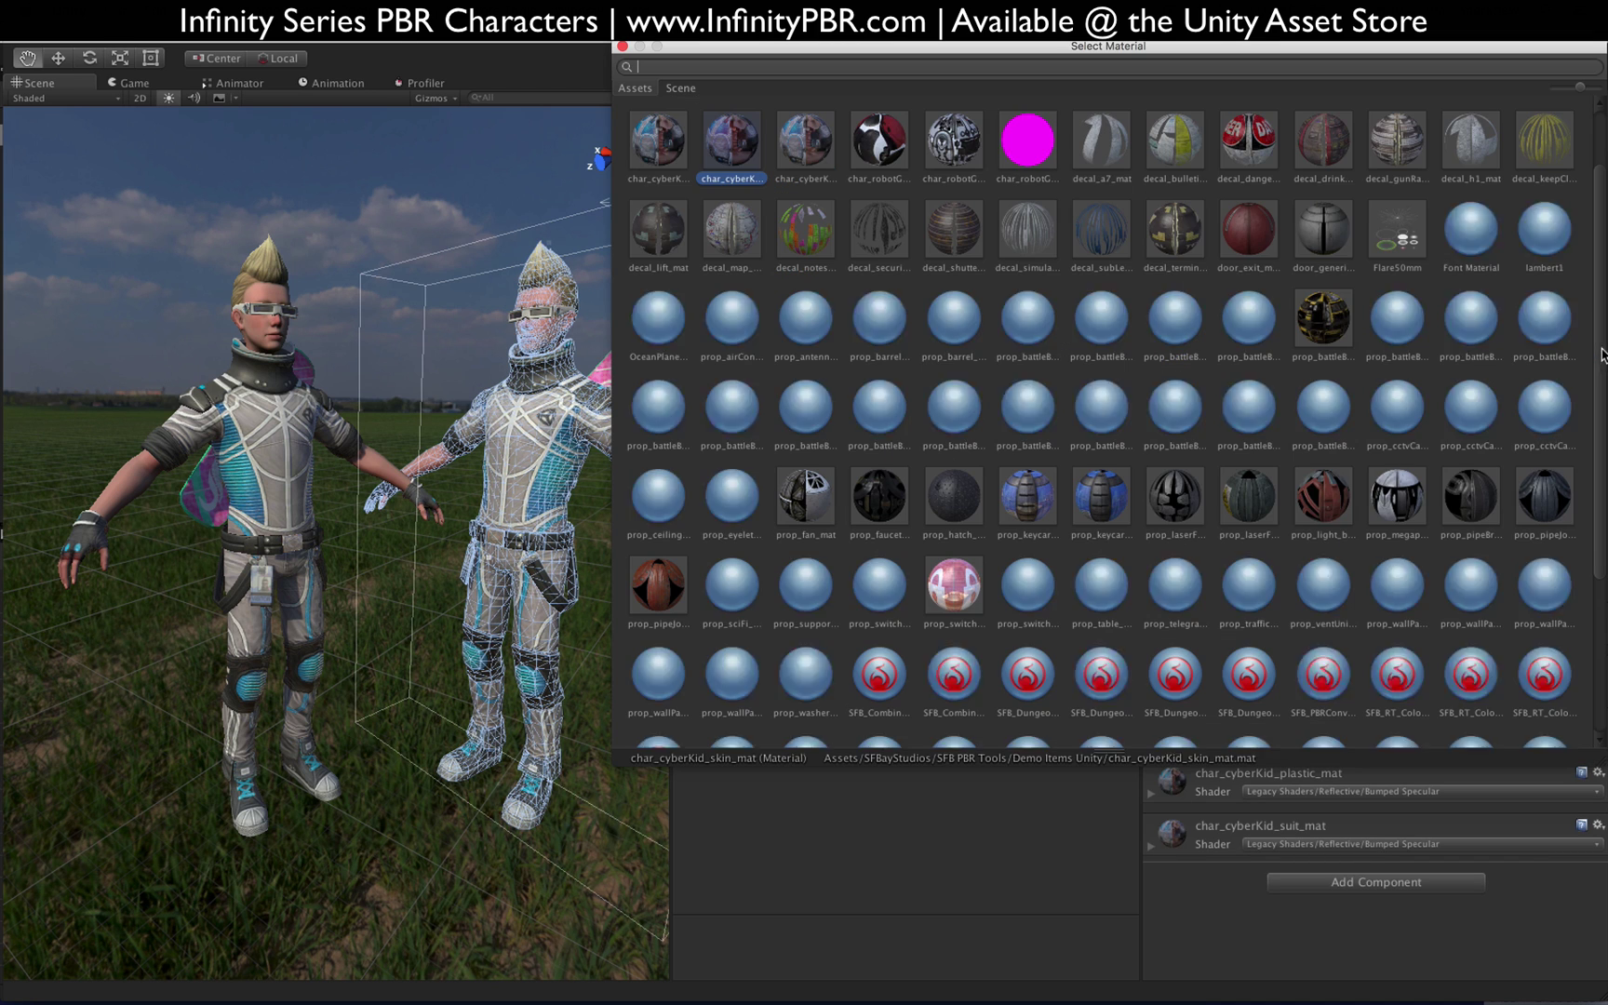
scroll(675, 168, "up", 1)
left_click(659, 140)
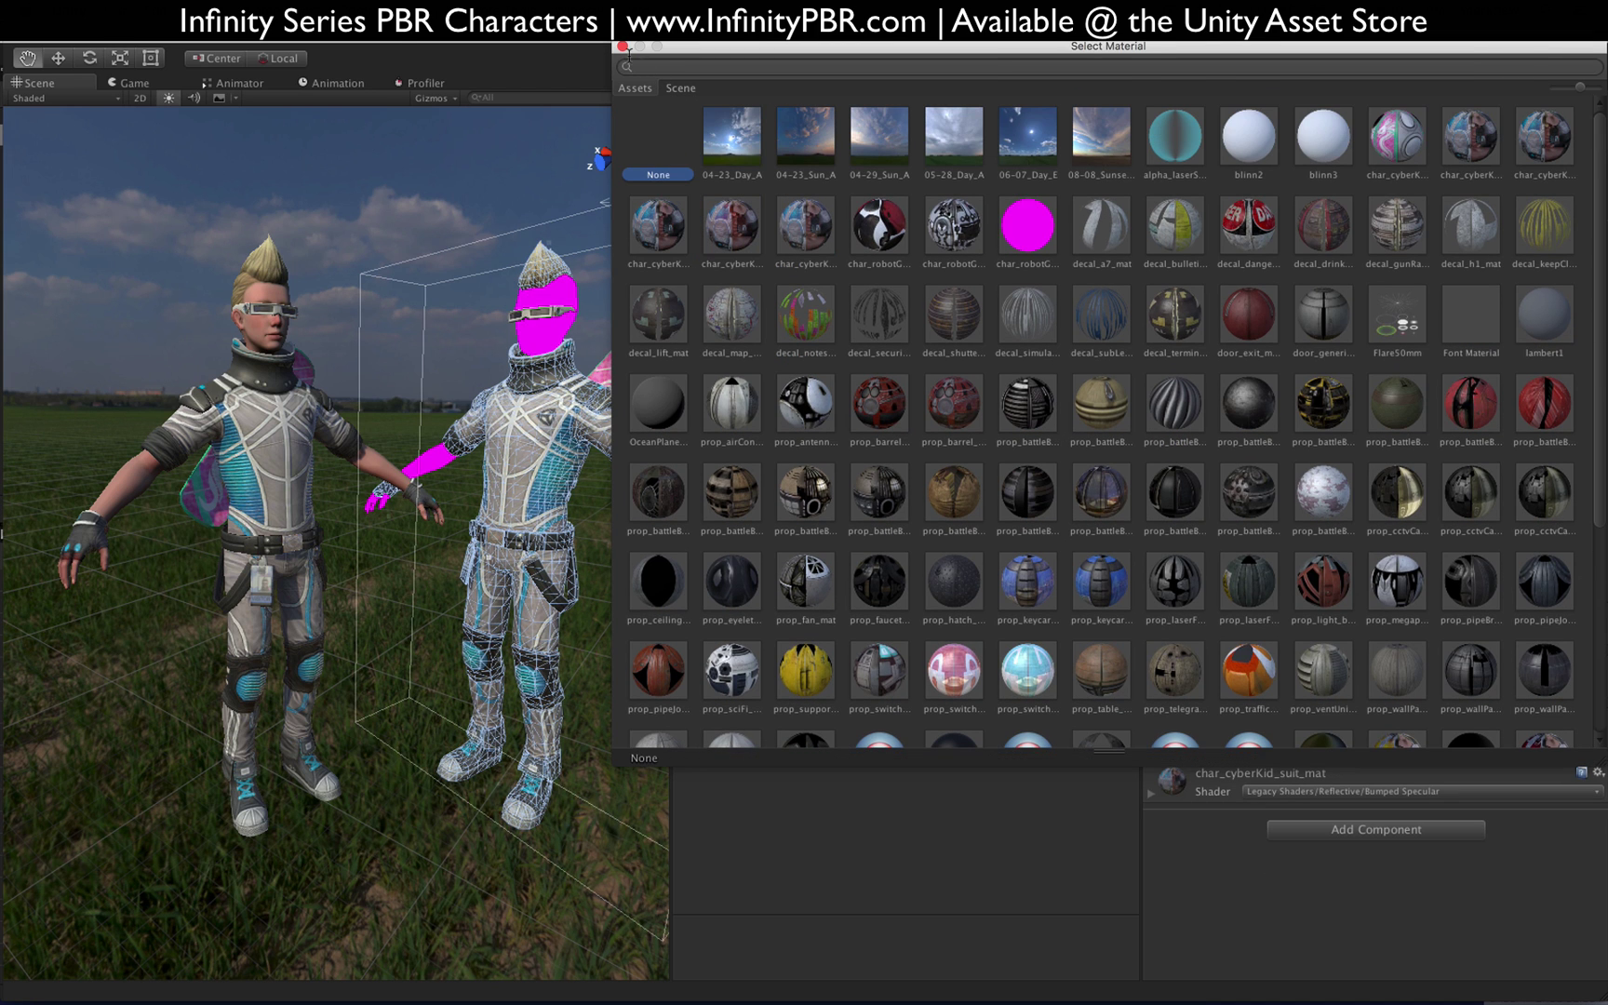
left_click(623, 47)
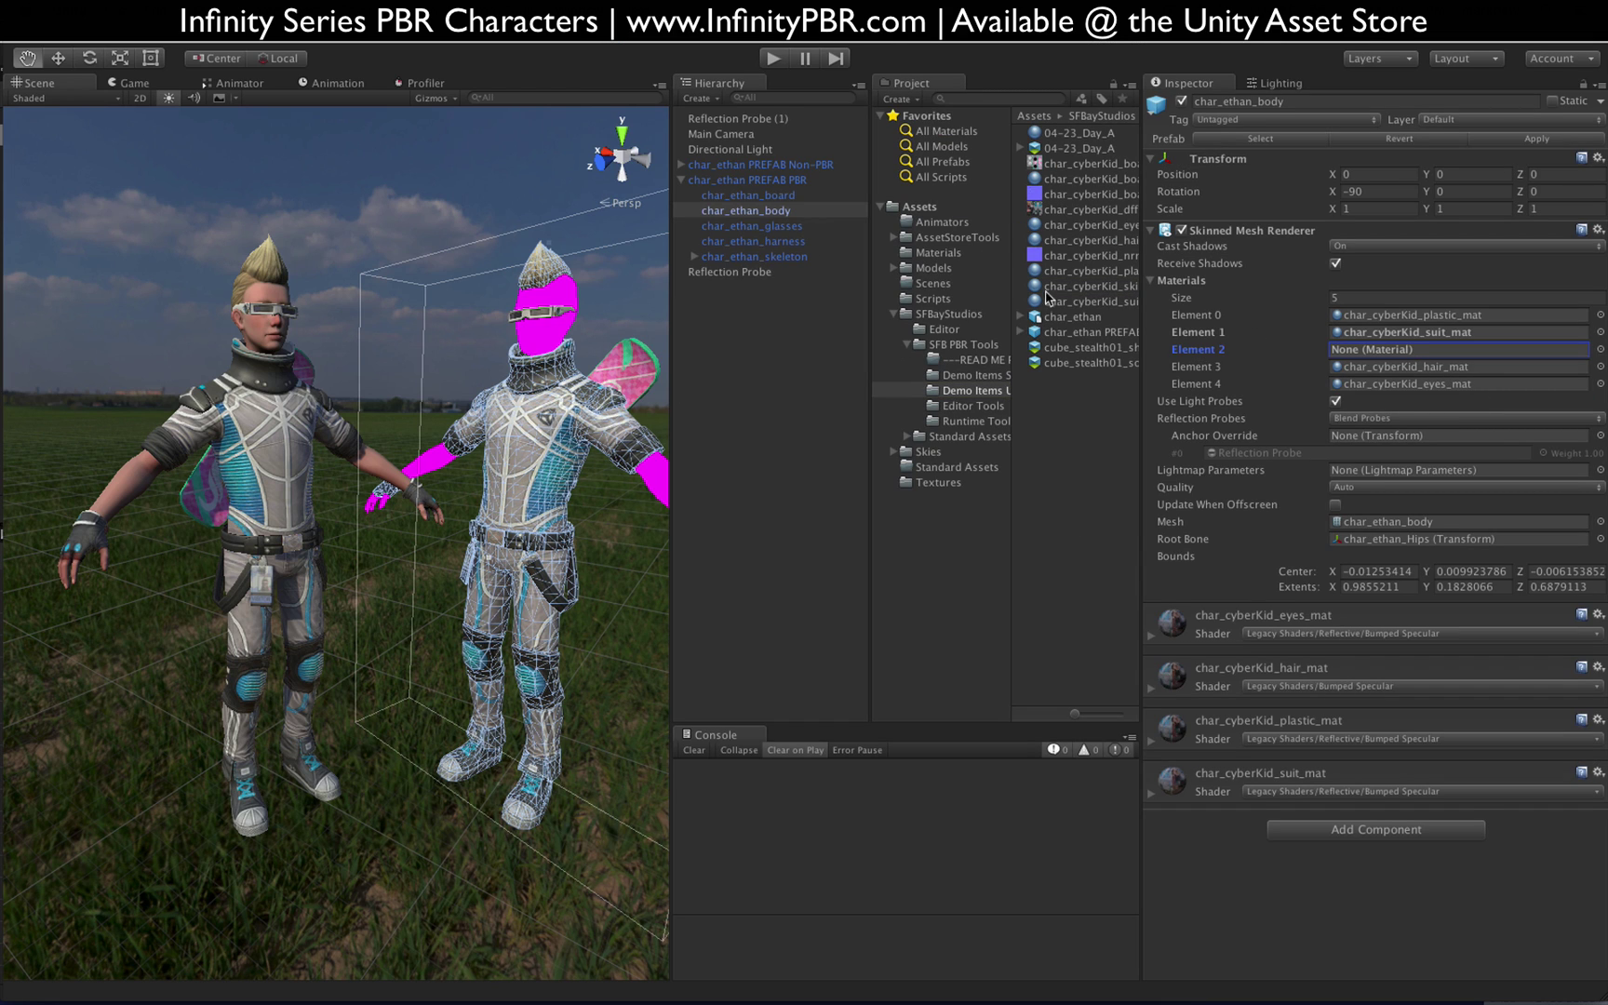
Step: Drag SFB_PBRConverter from Editor Tools into the body's Element 2 material slot
left_click(984, 423)
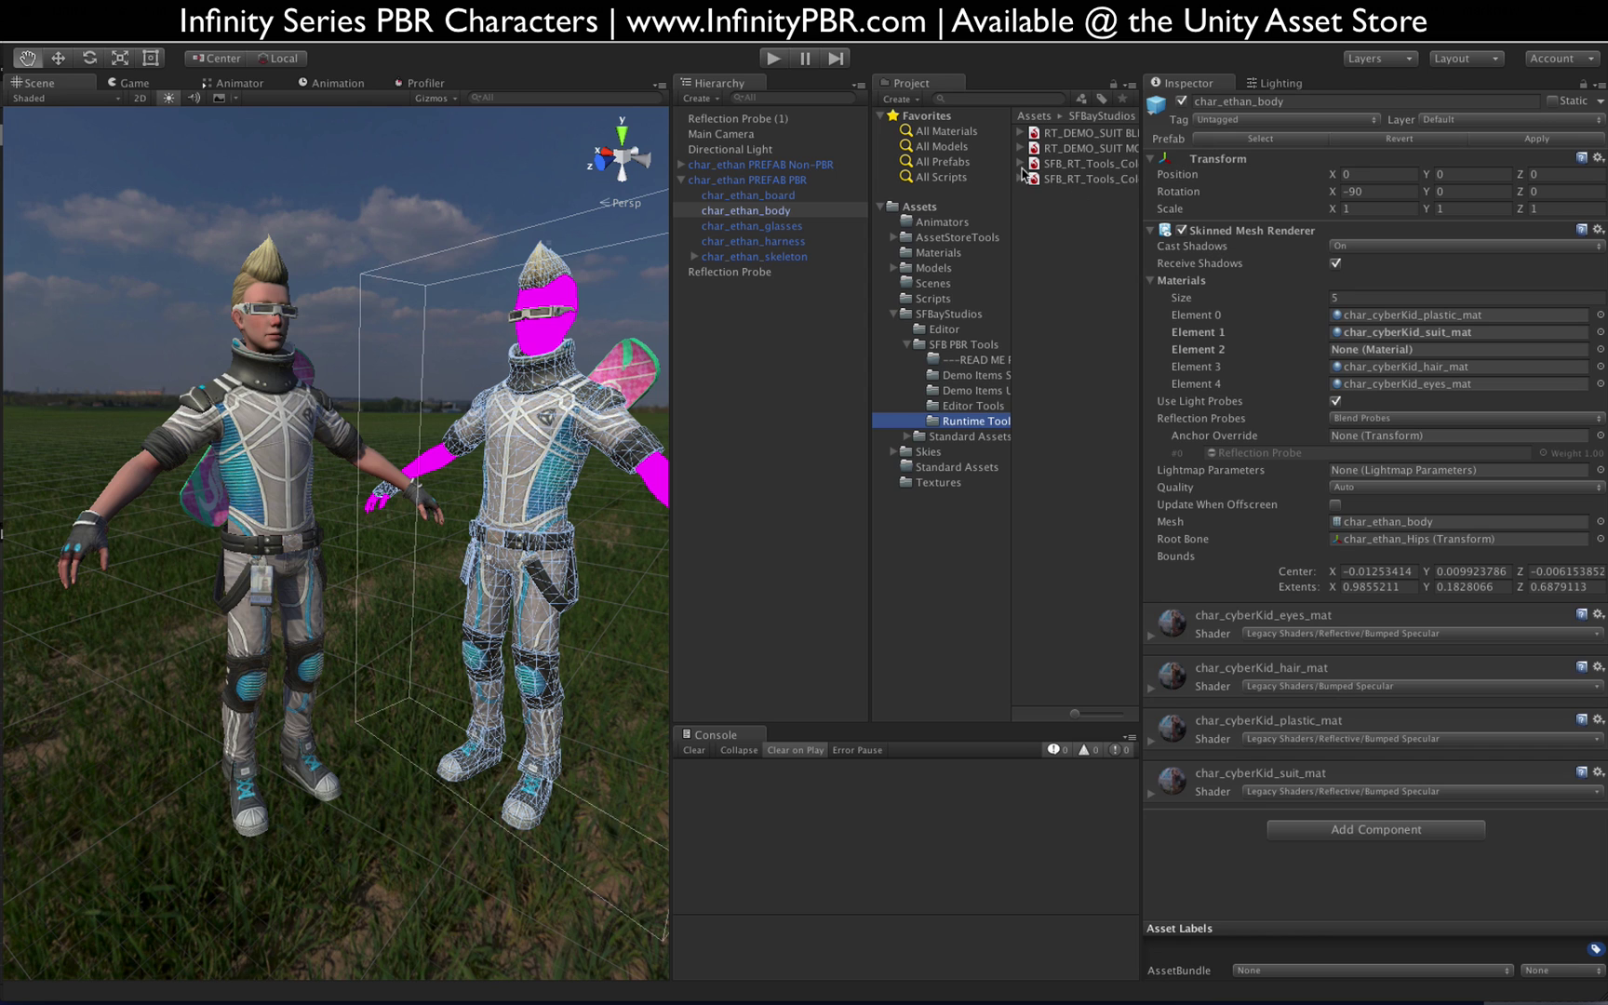
left_click(970, 410)
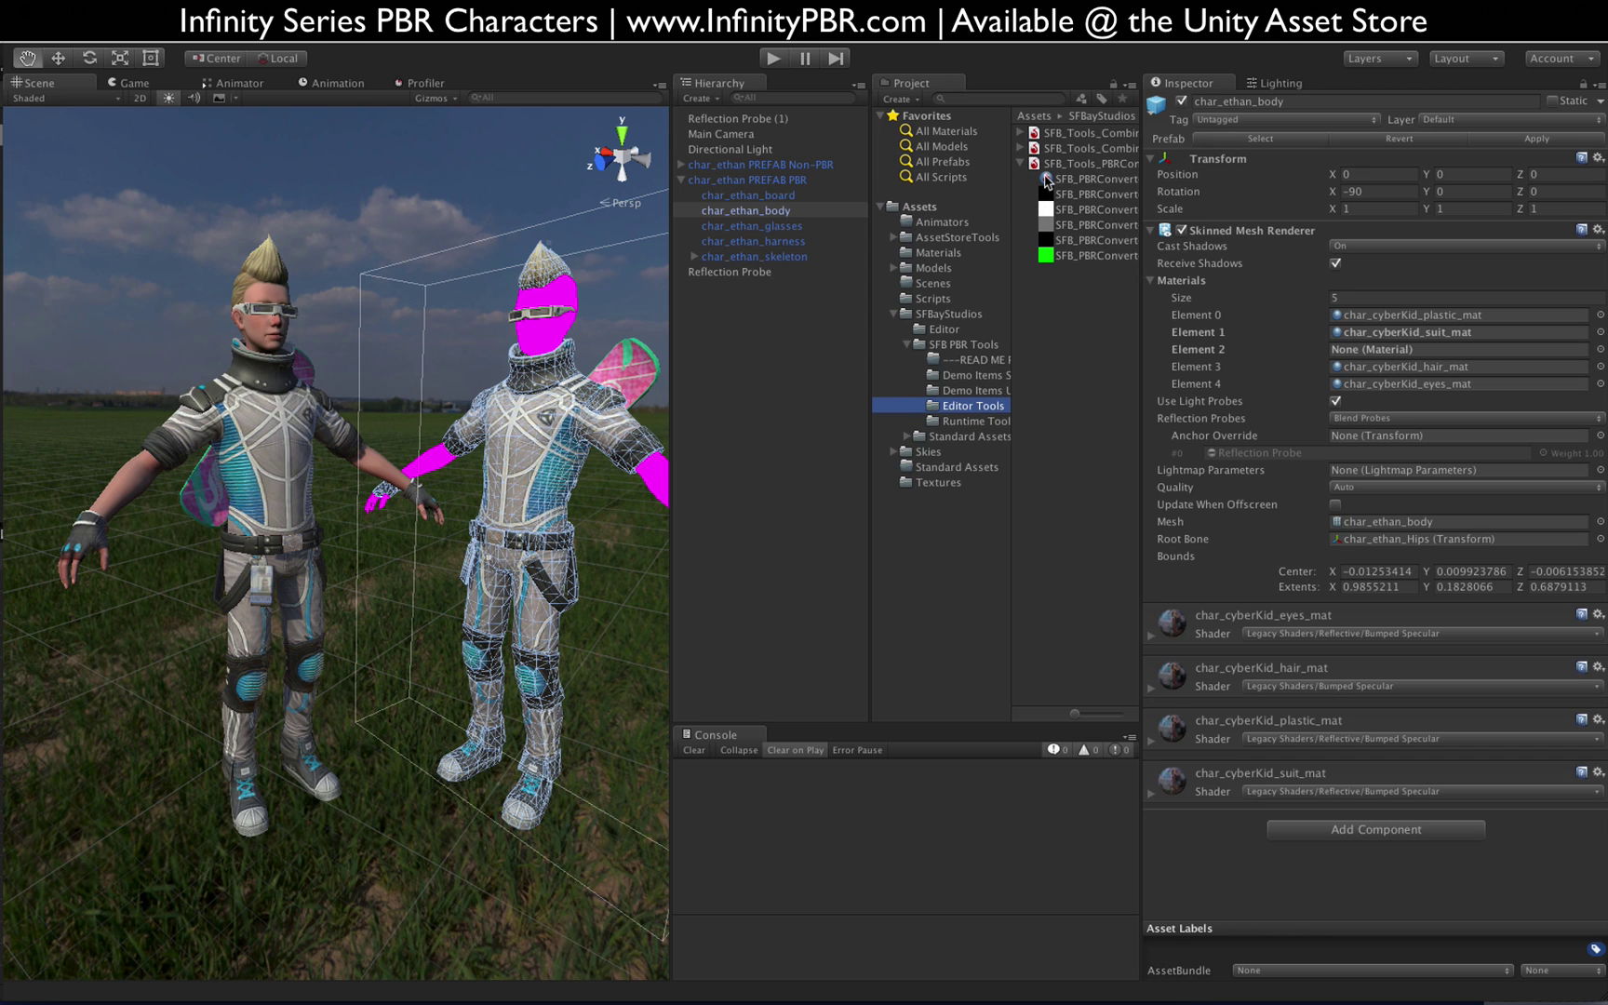
left_click_drag(1048, 178, 1343, 351)
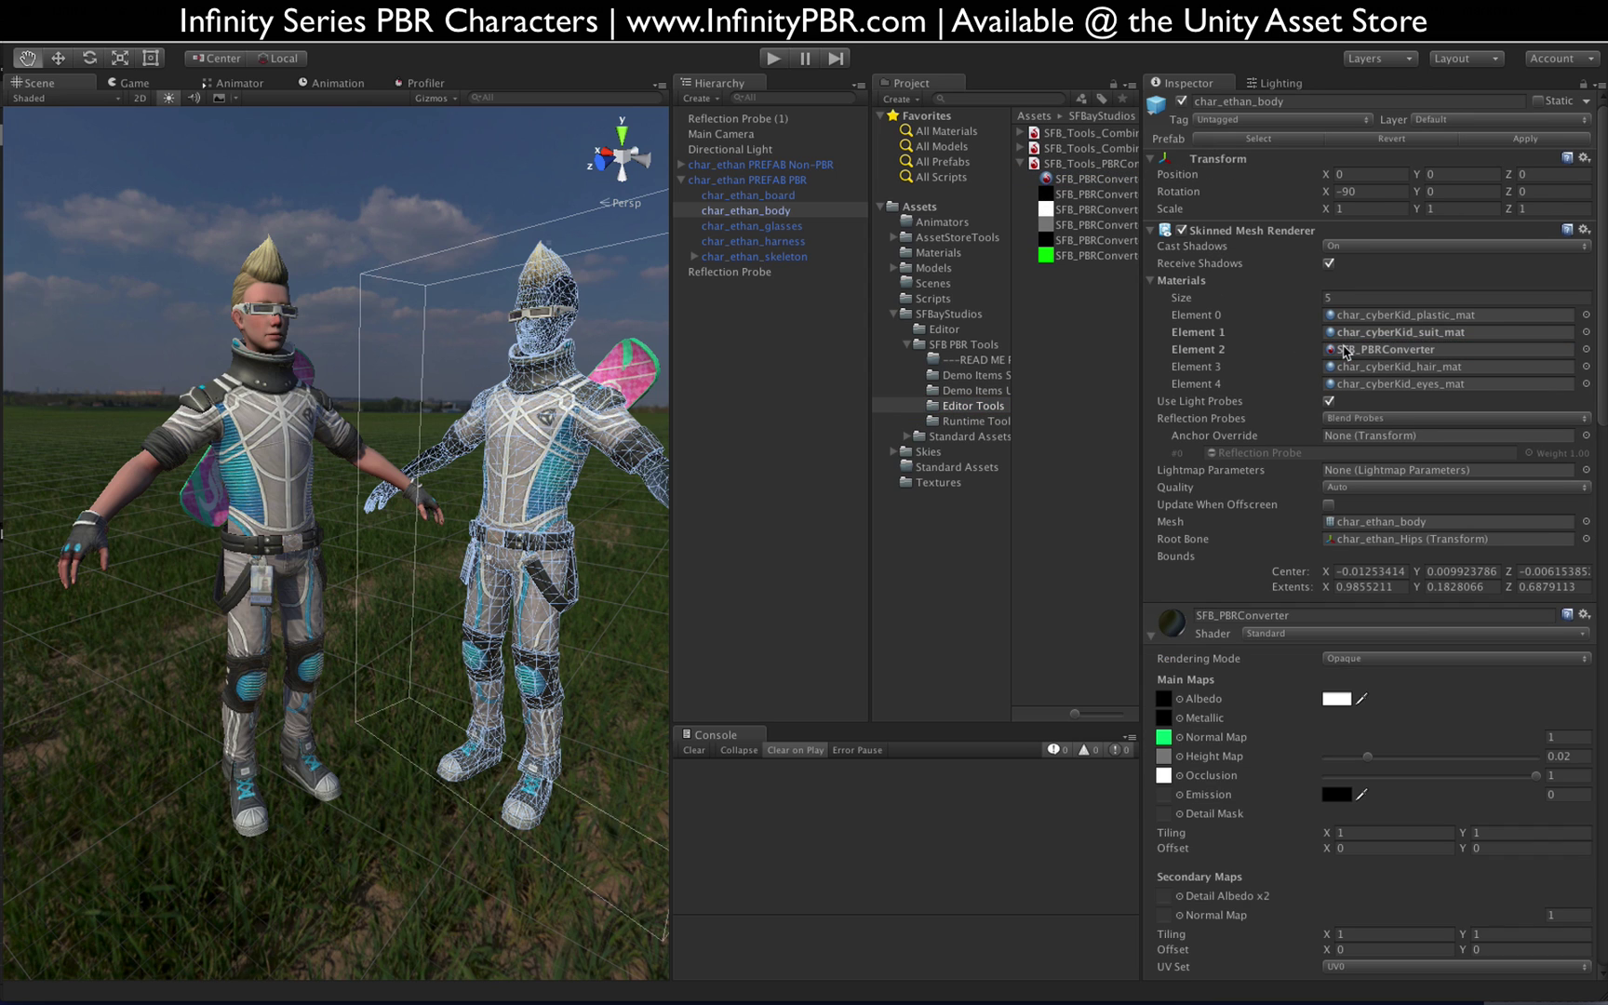
Step: Orbit closer to check the PBR Ethan, then reselect the body and locate its hair material
left_click(772, 442)
left_click_drag(579, 353, 292, 387, "alt")
left_click(771, 212)
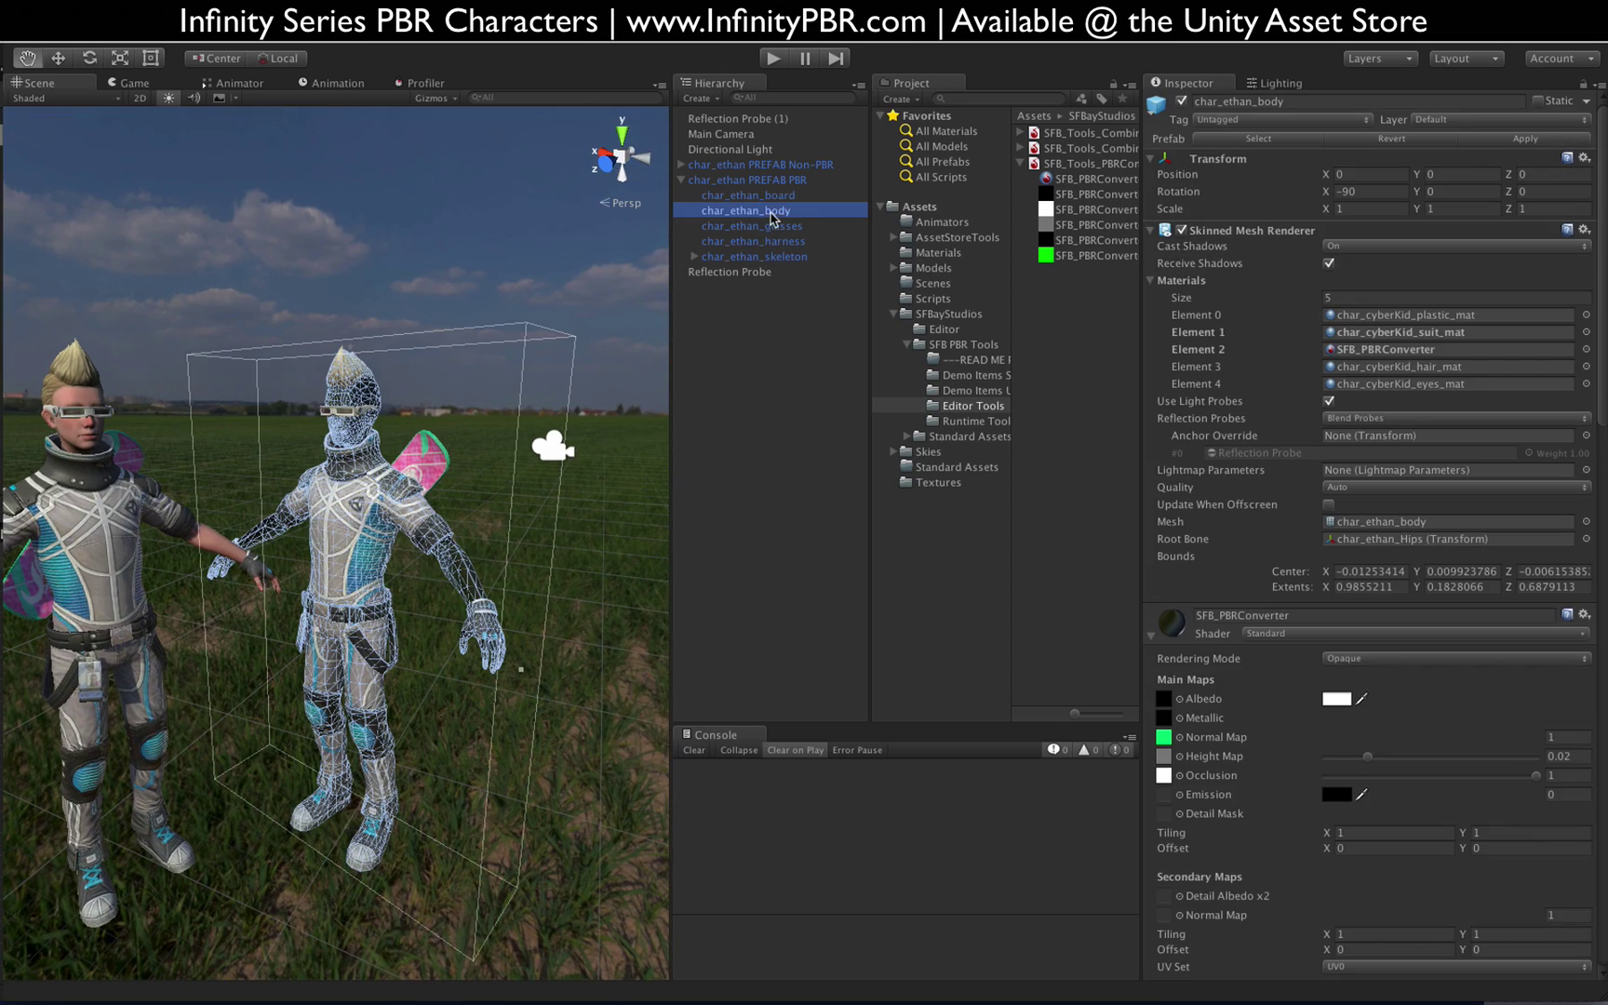
left_click(1470, 368)
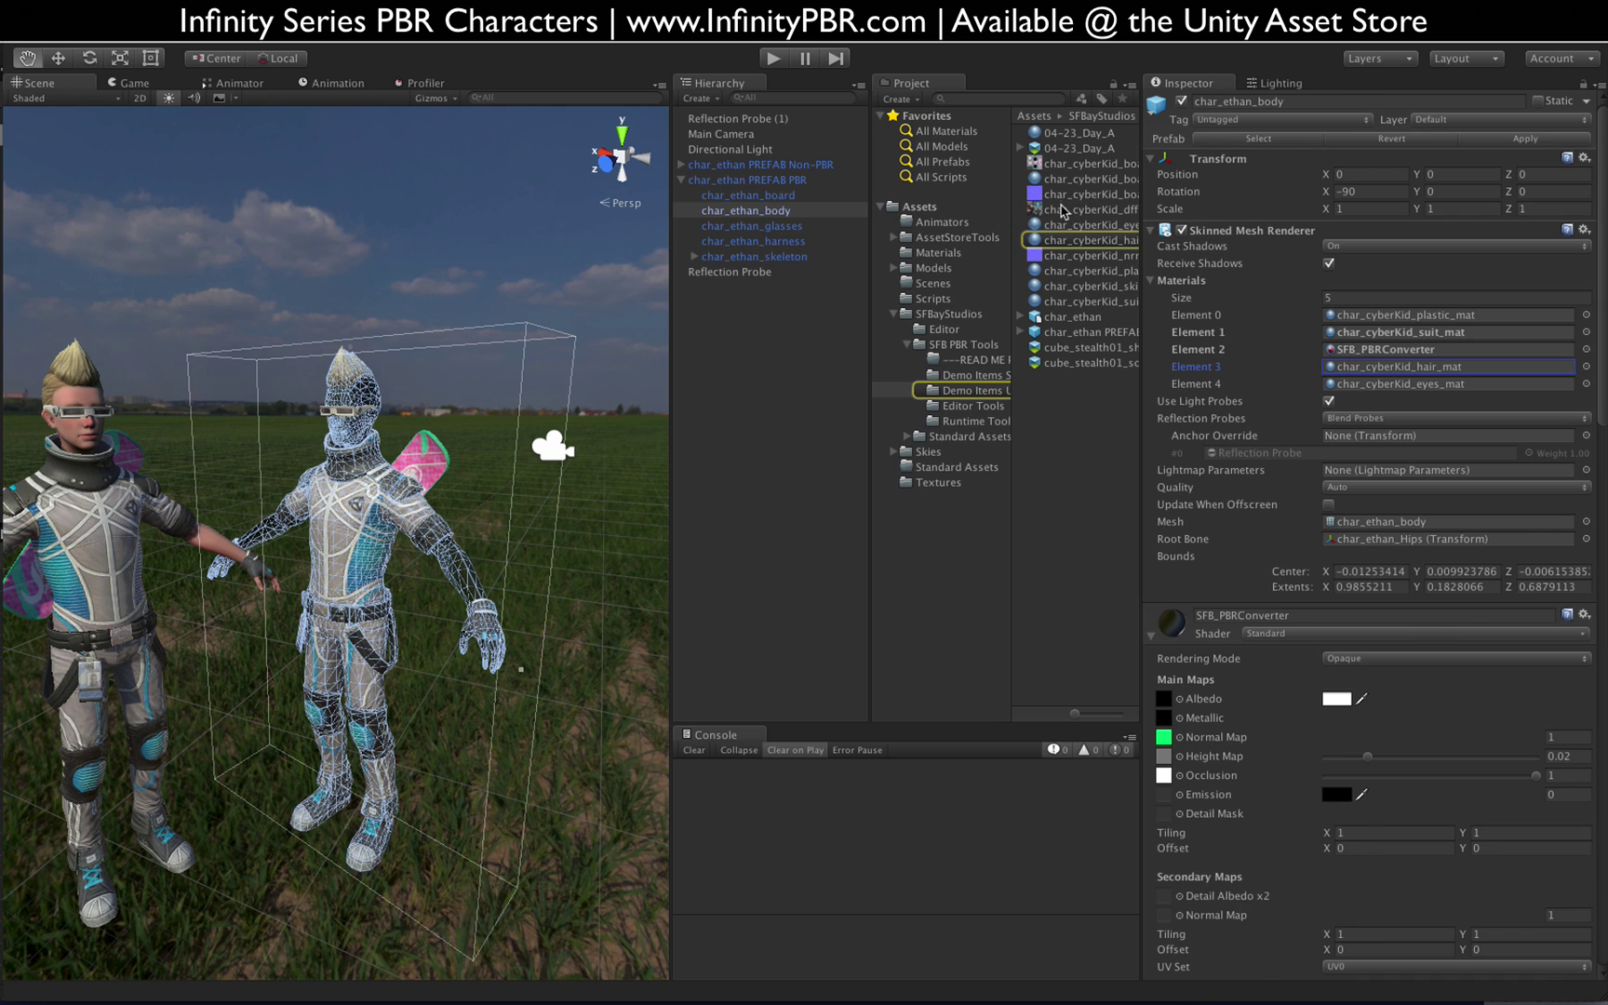
Step: Select the SFB_PBRConverter material in Editor Tools and scroll to its inputs
left_click(1066, 210)
left_click(973, 406)
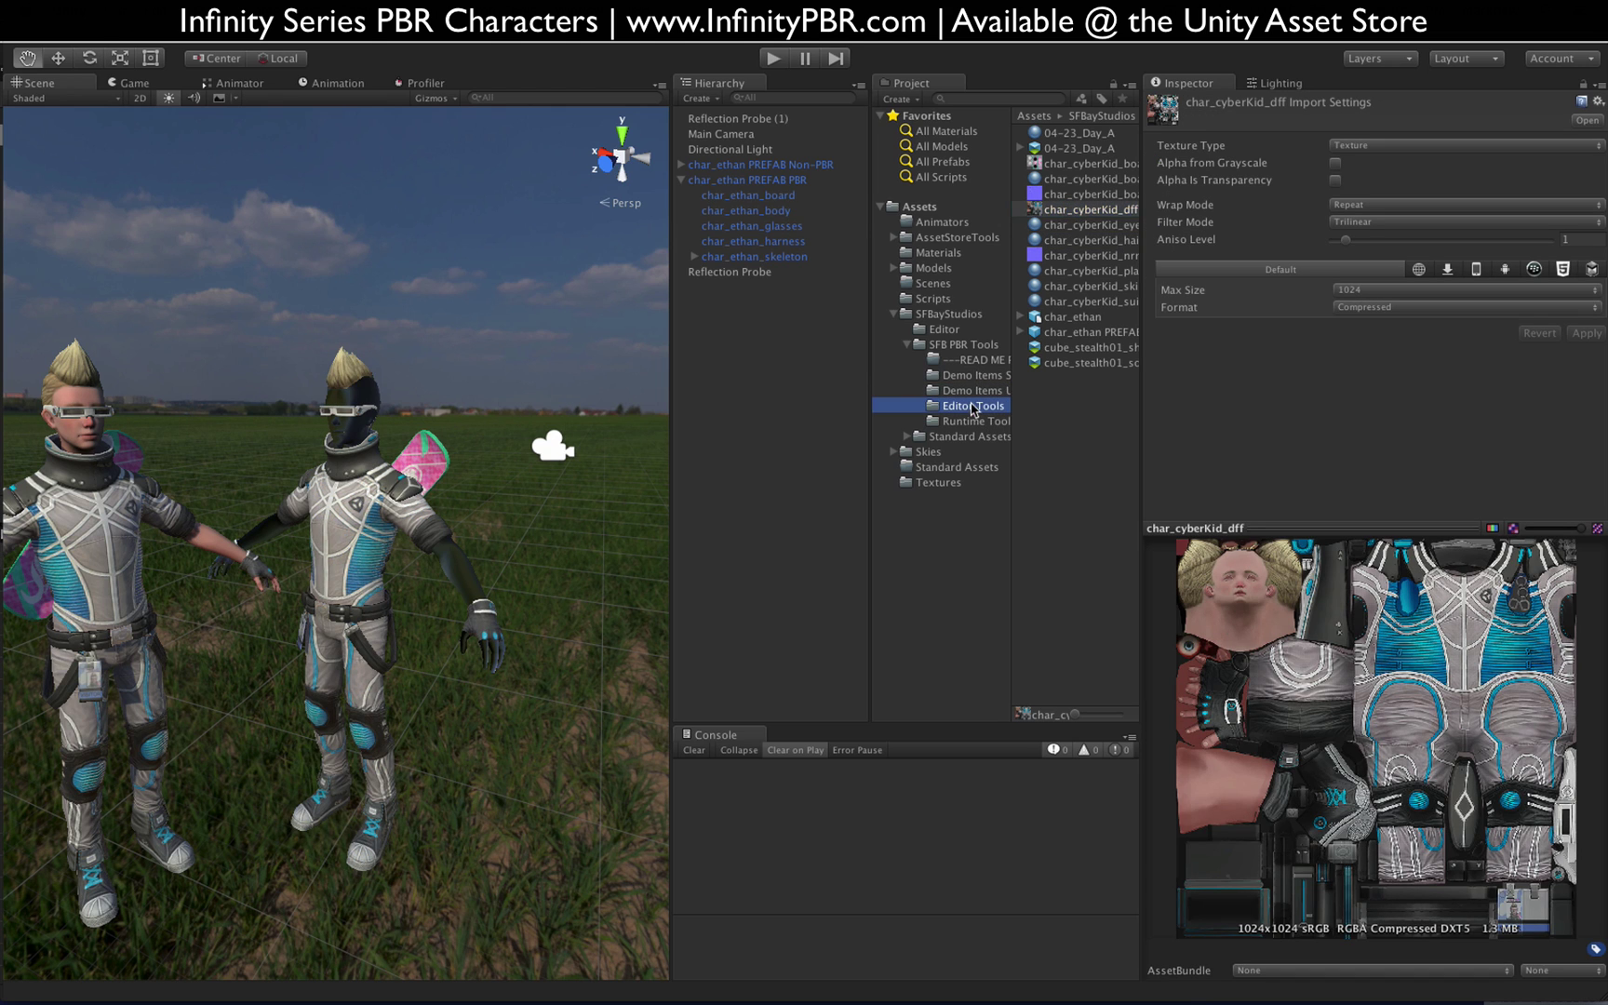
left_click(1070, 179)
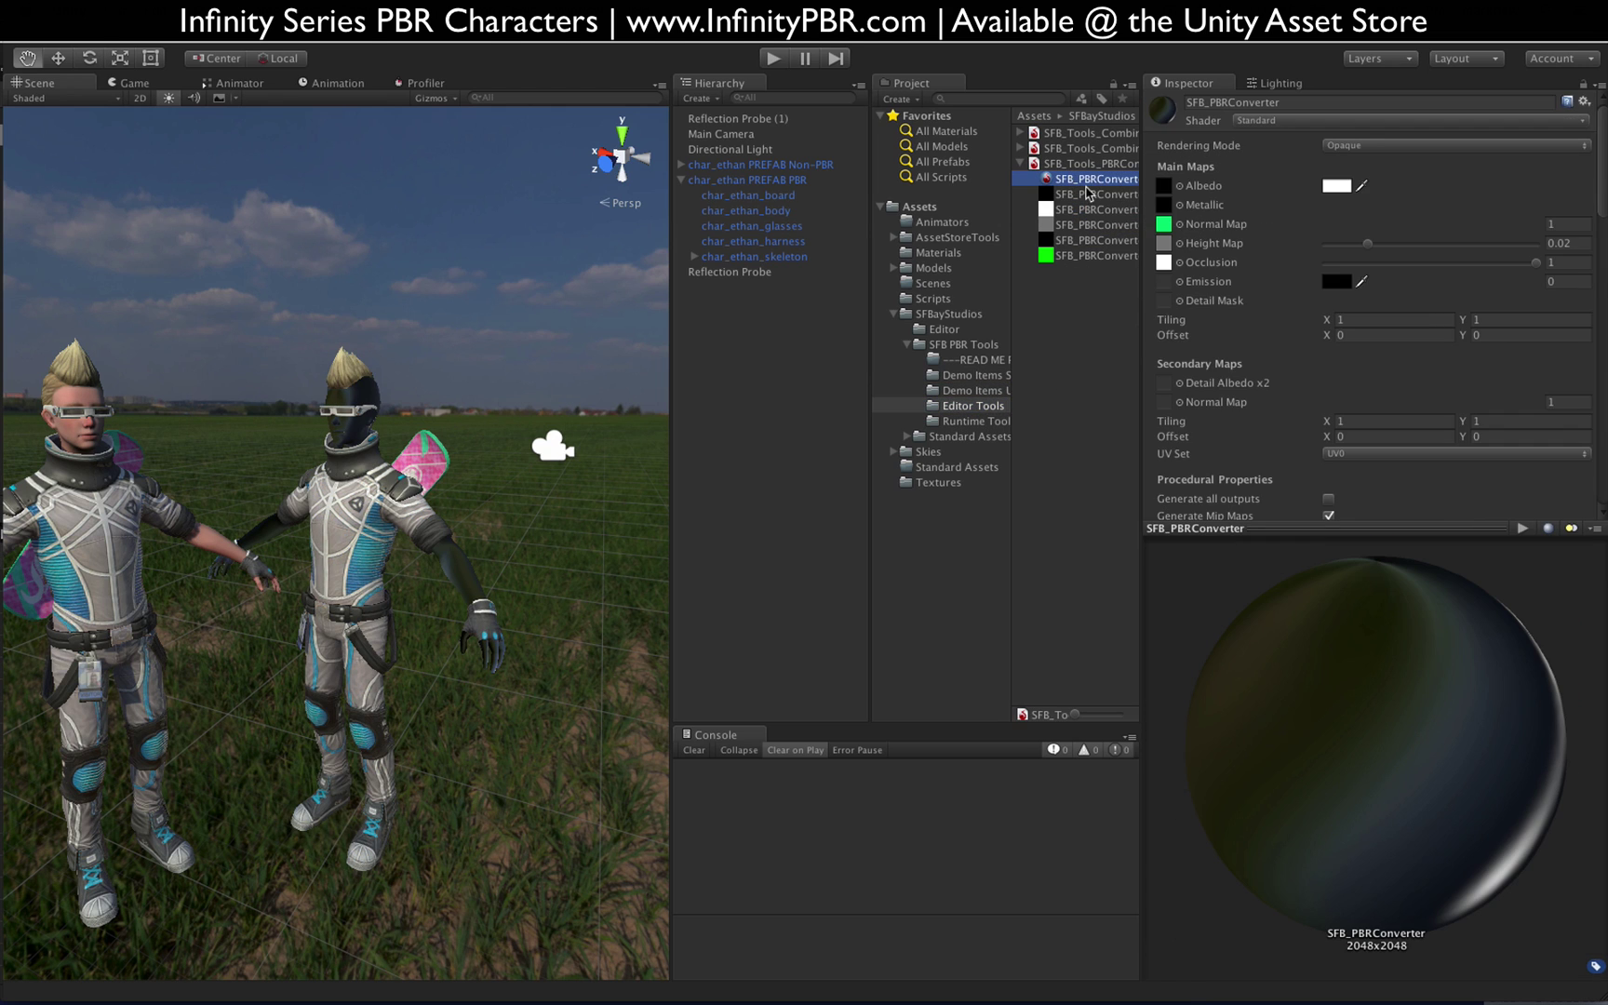
scroll(1261, 330, "down", 10)
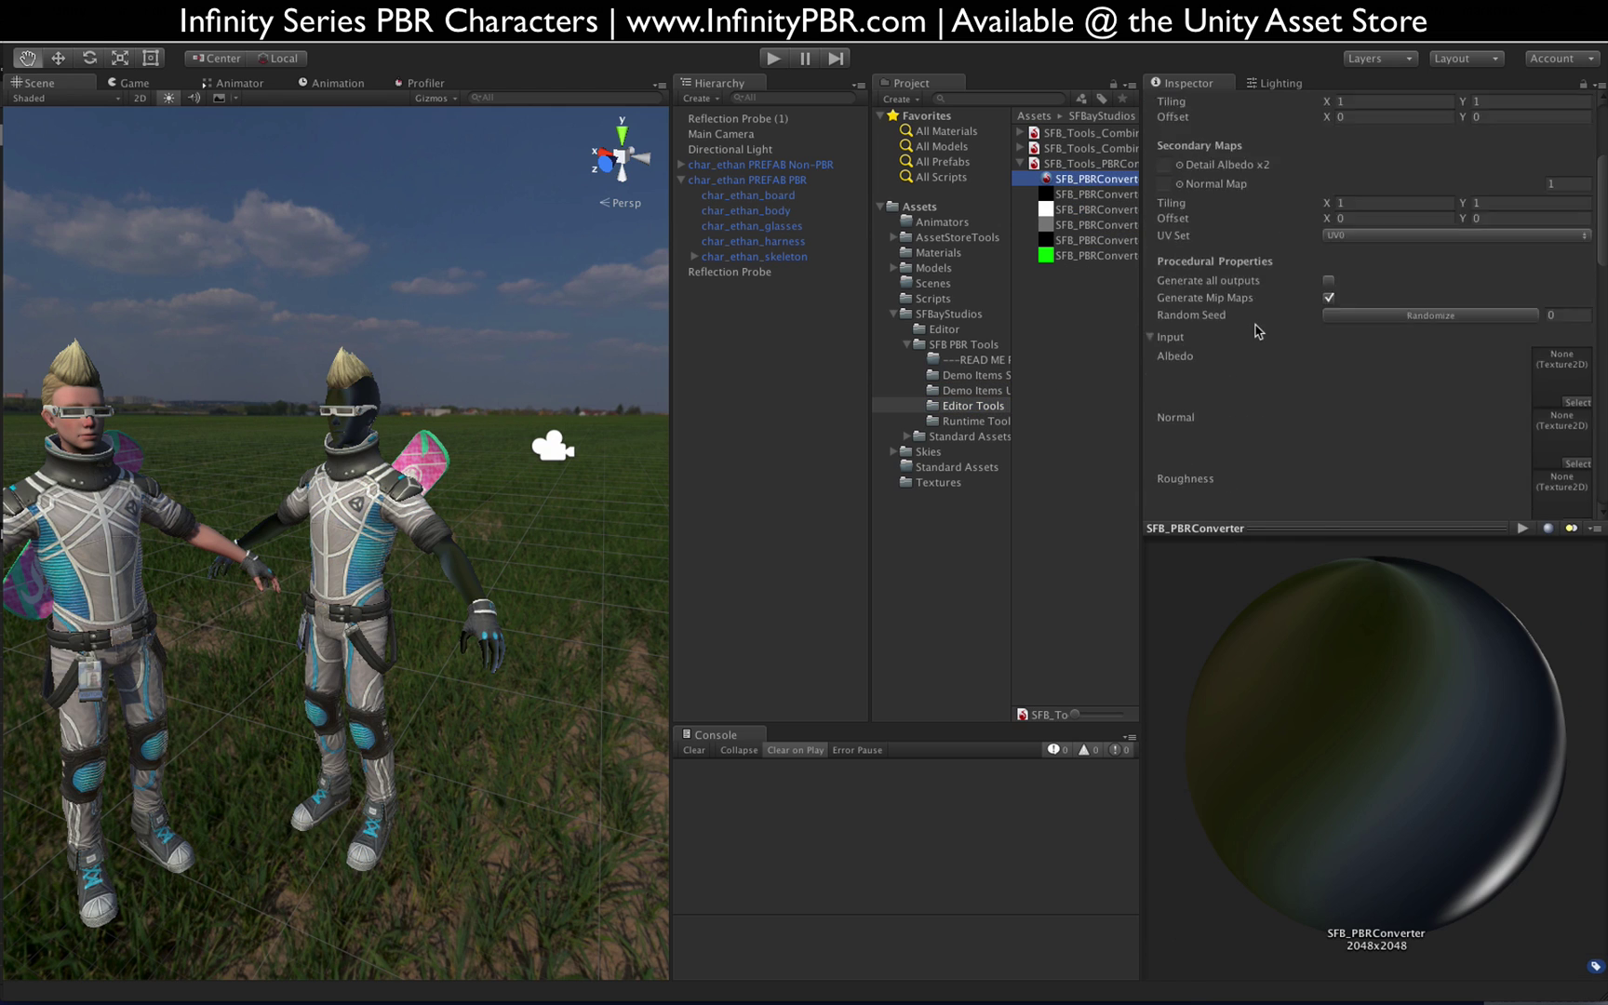
Step: Assign char_cyberKid_dff as Albedo and char_cyberKid_nrm as Normal, then view the character's face
left_click(978, 390)
scroll(1249, 216, "up", 5)
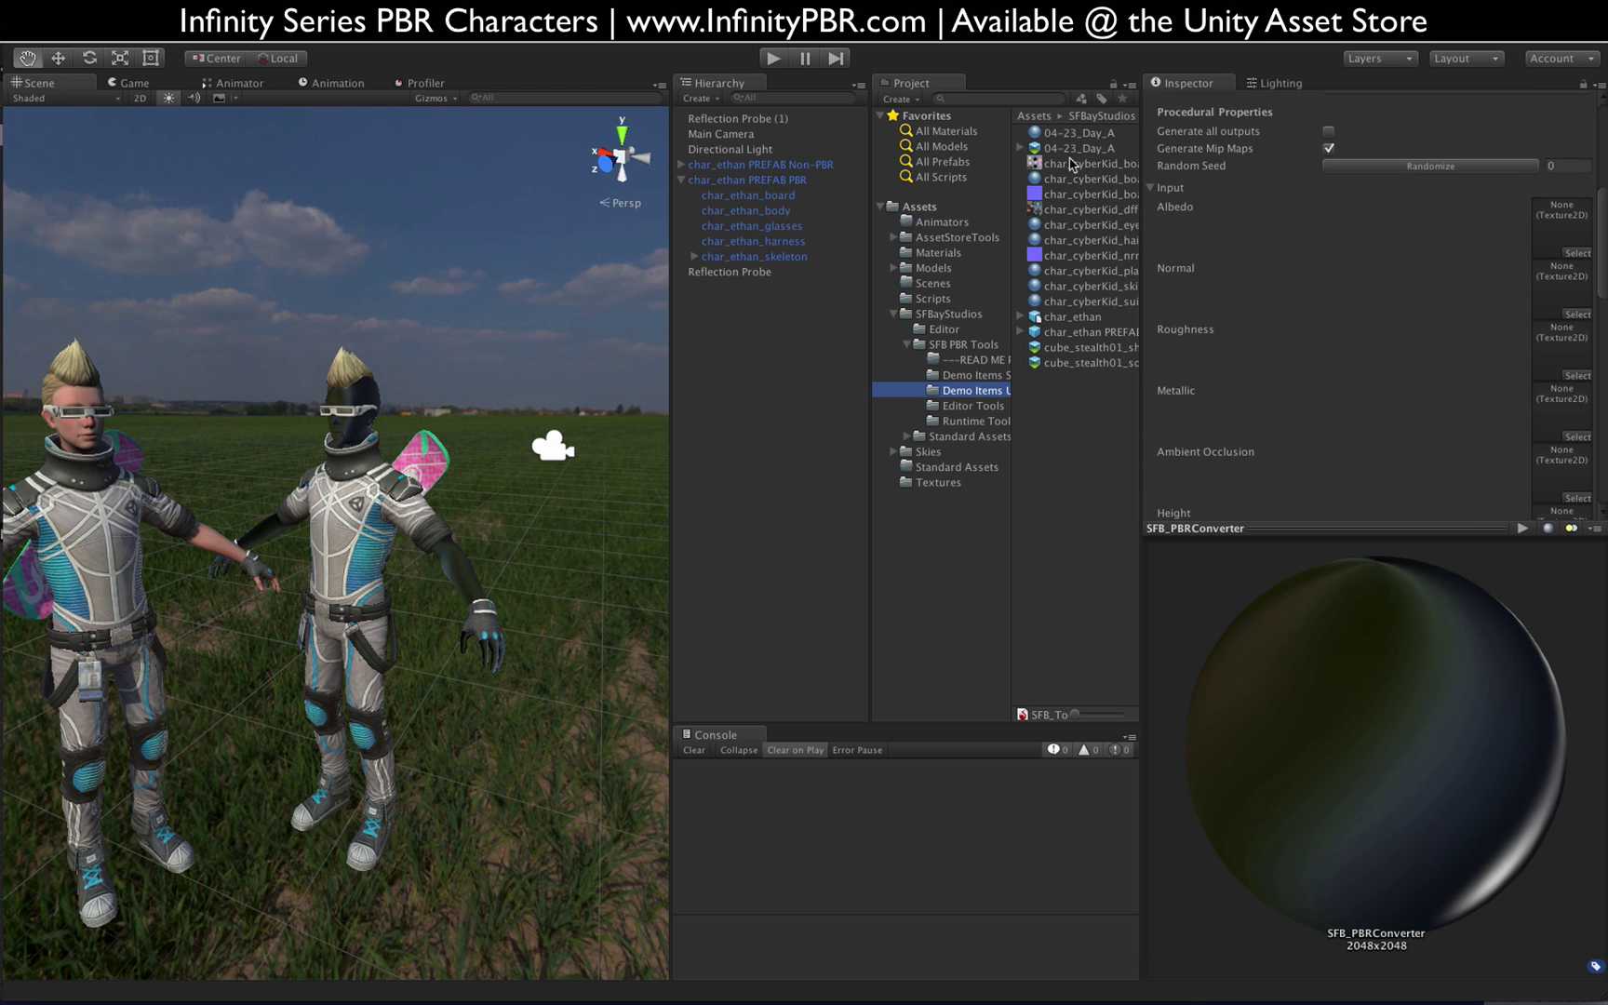
left_click_drag(1042, 200, 1561, 225)
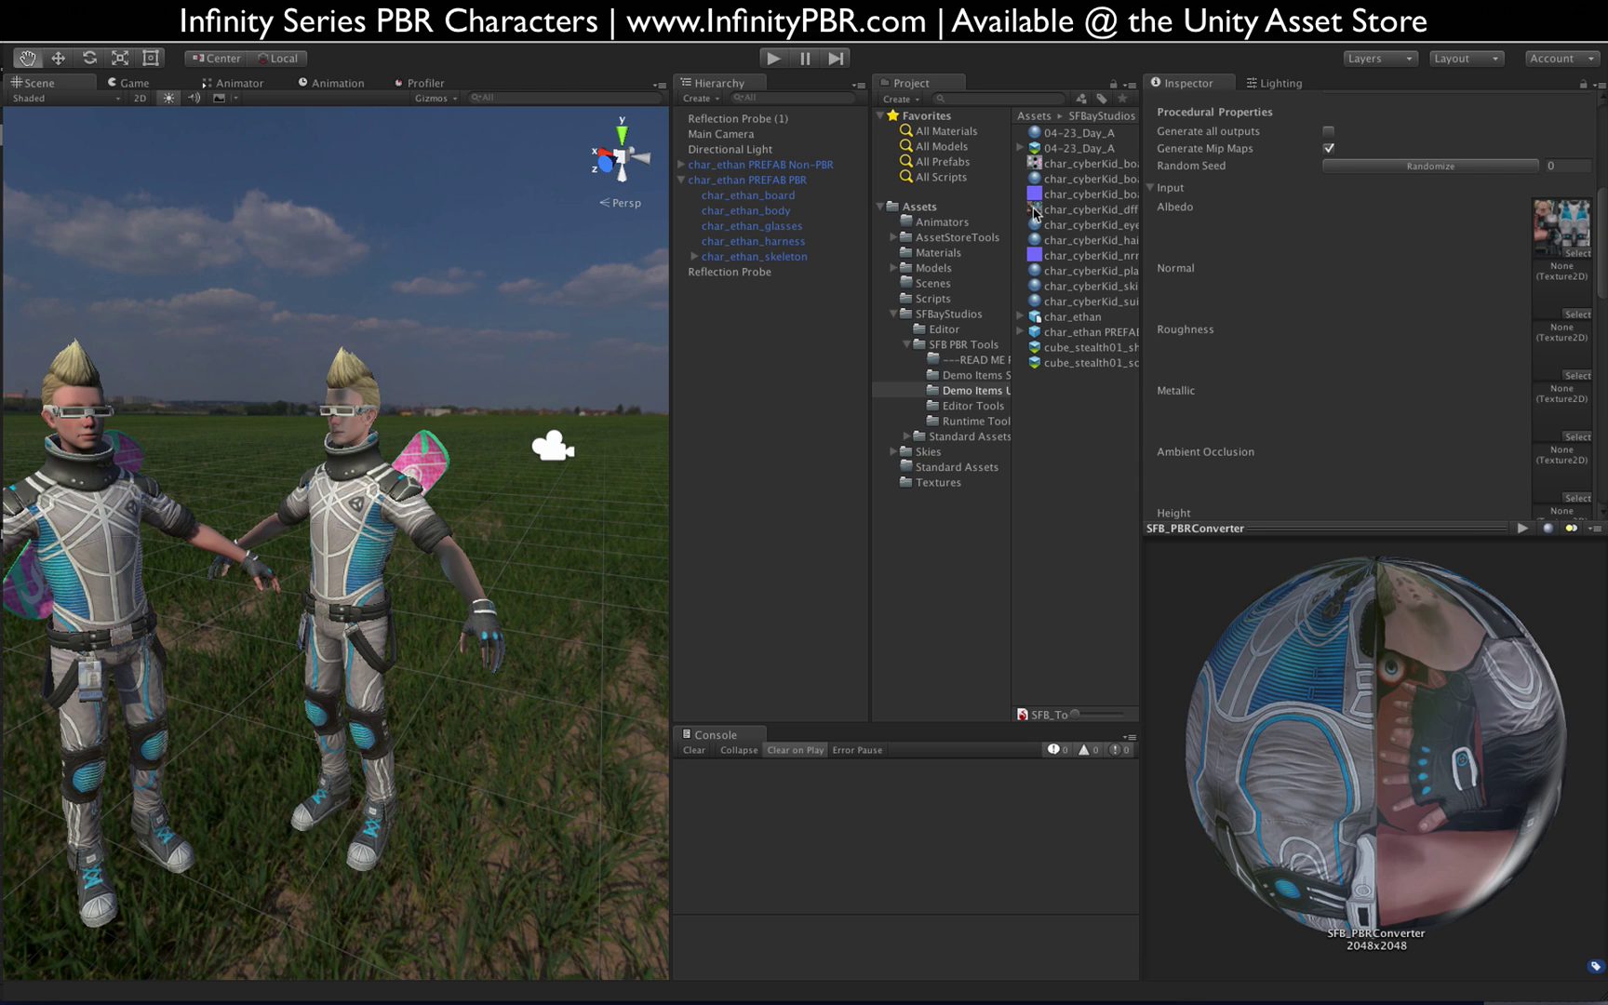
left_click_drag(1033, 256, 1545, 310)
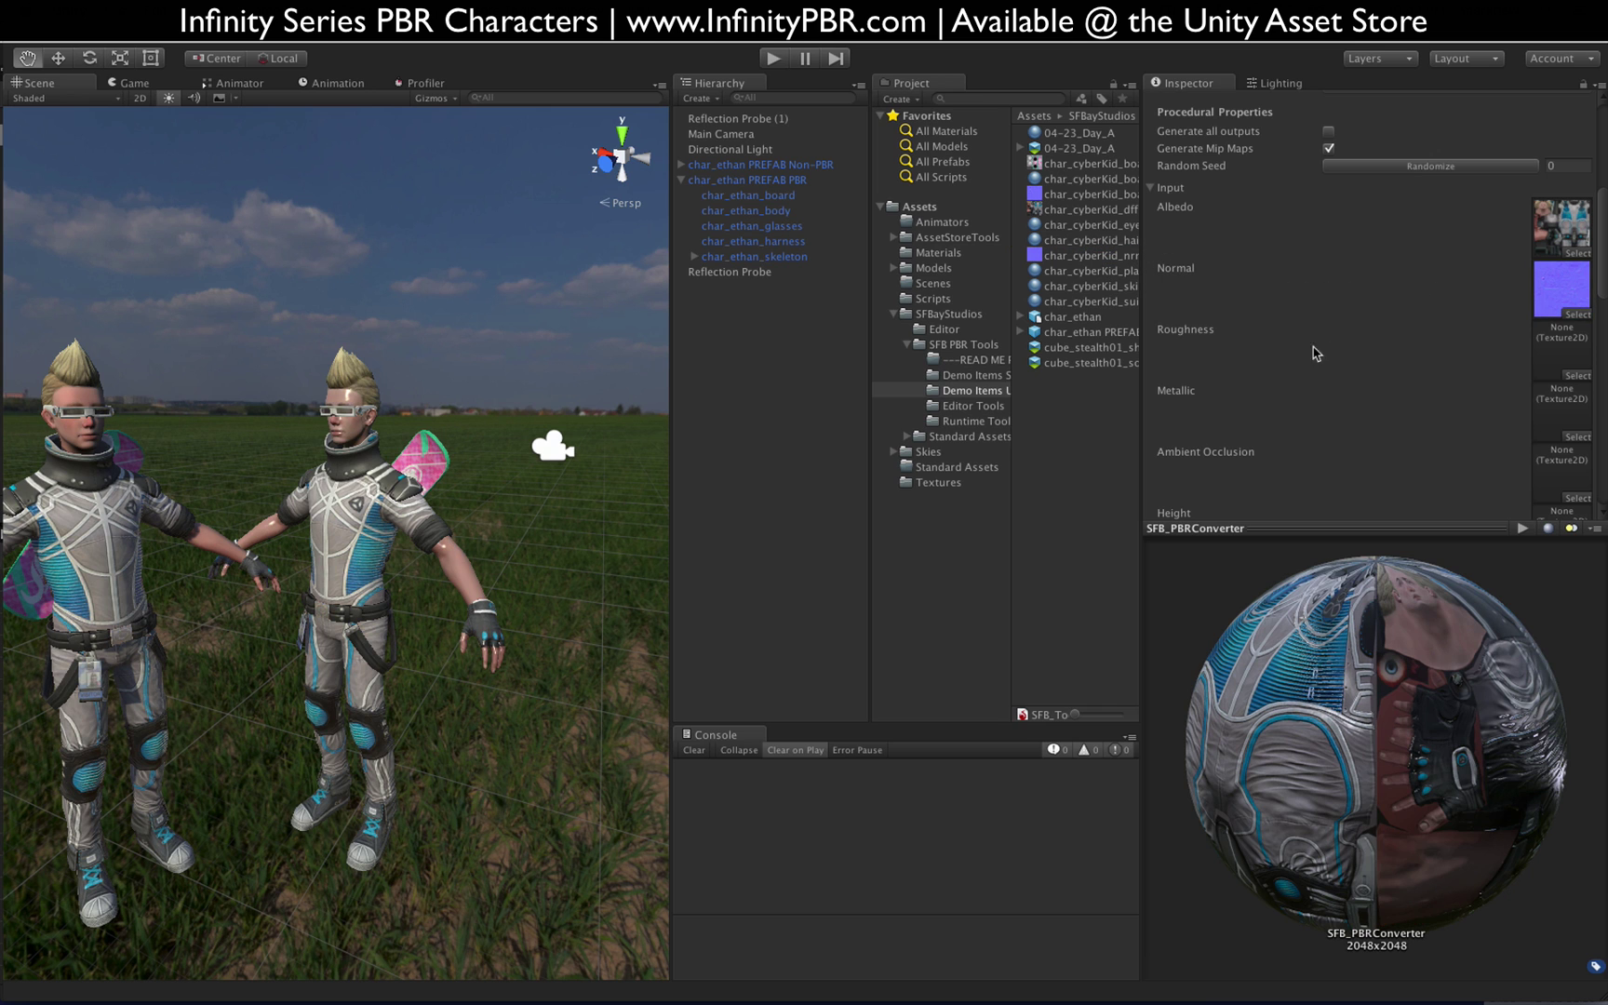
scroll(1410, 348, "down", 2)
right_click_drag(402, 431, 282, 648)
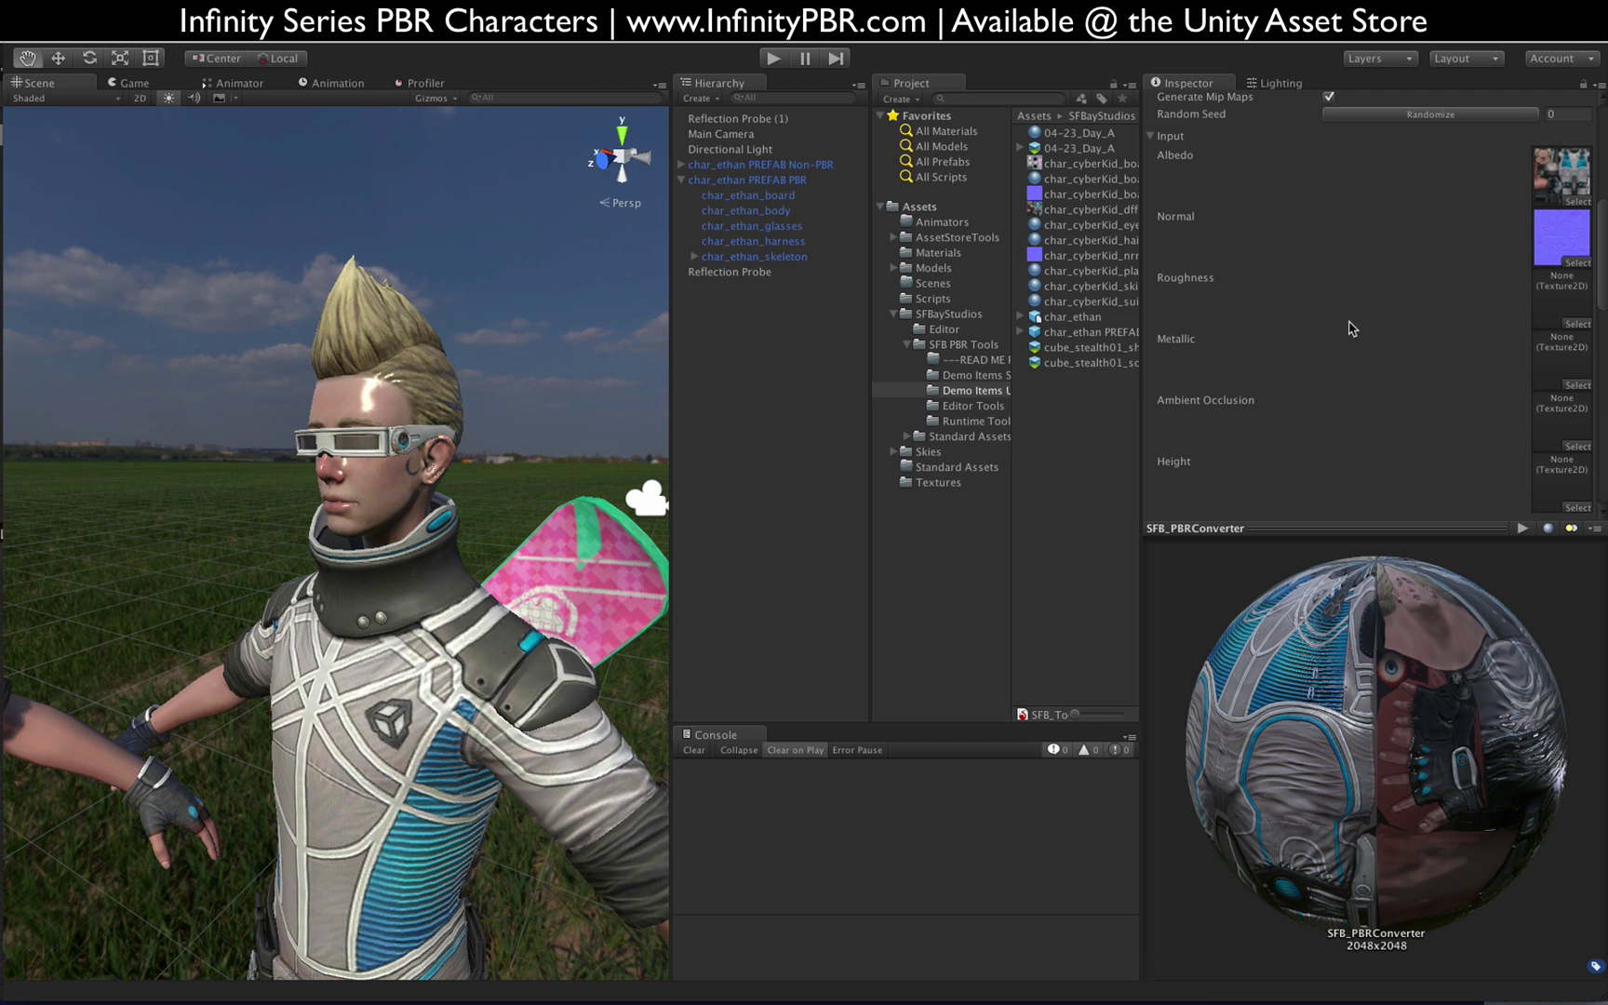
Step: Browse the Project panel into the demo mask textures folder
scroll(1351, 265, "up", 5)
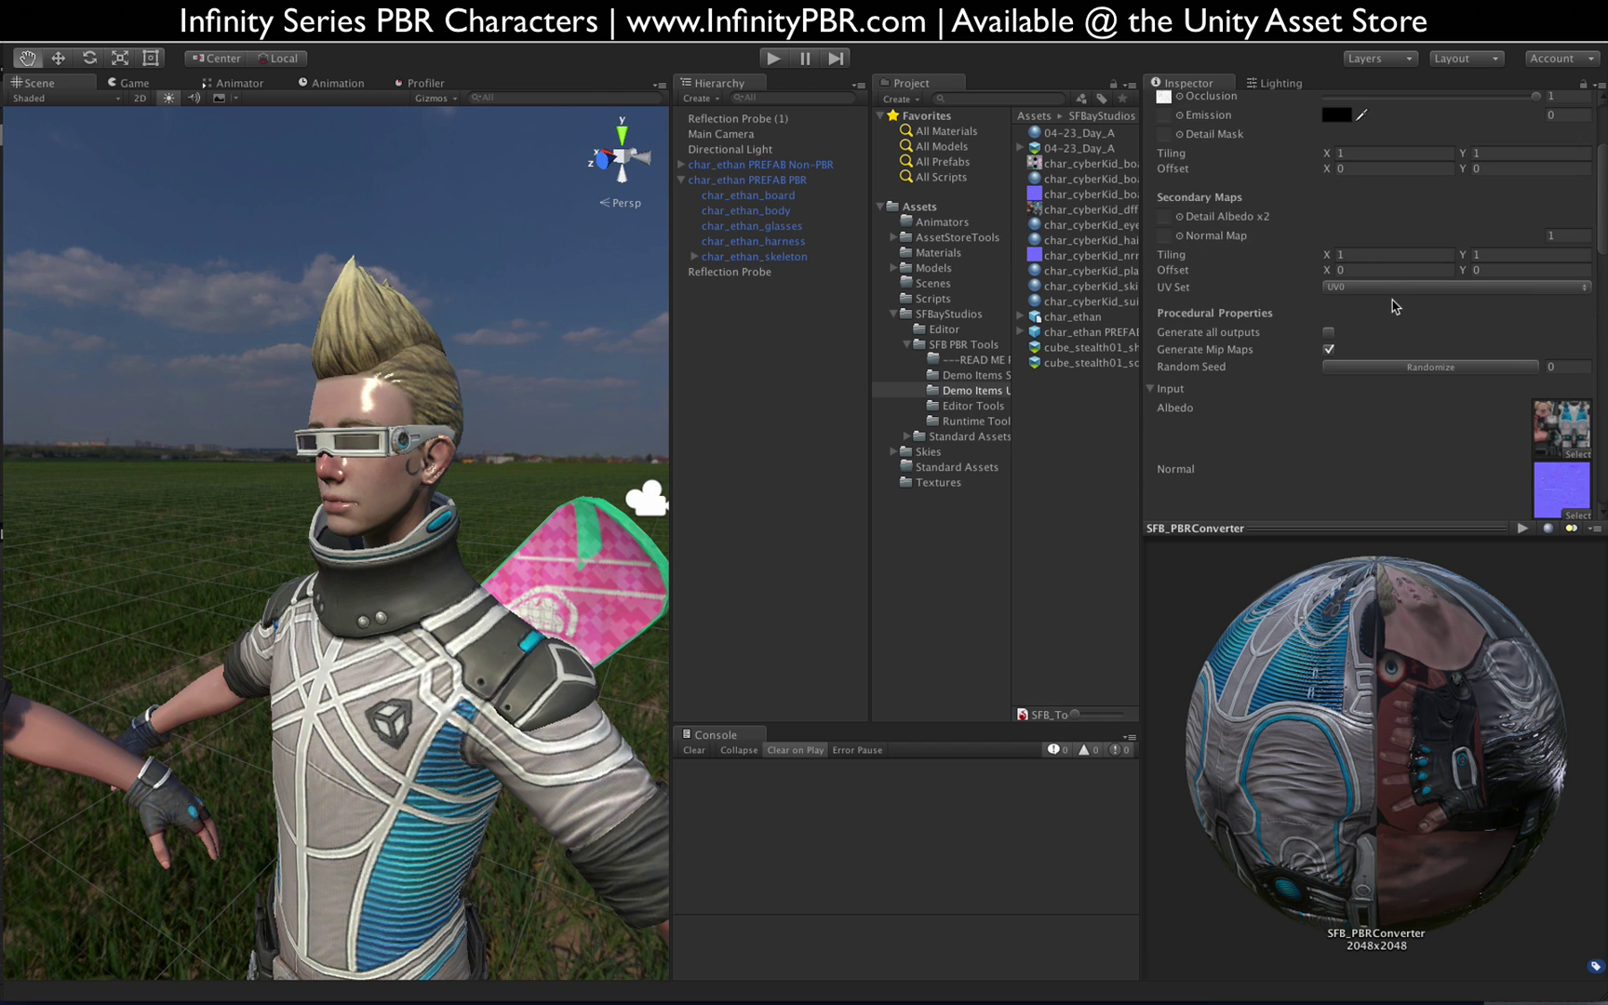
scroll(1393, 306, "down", 8)
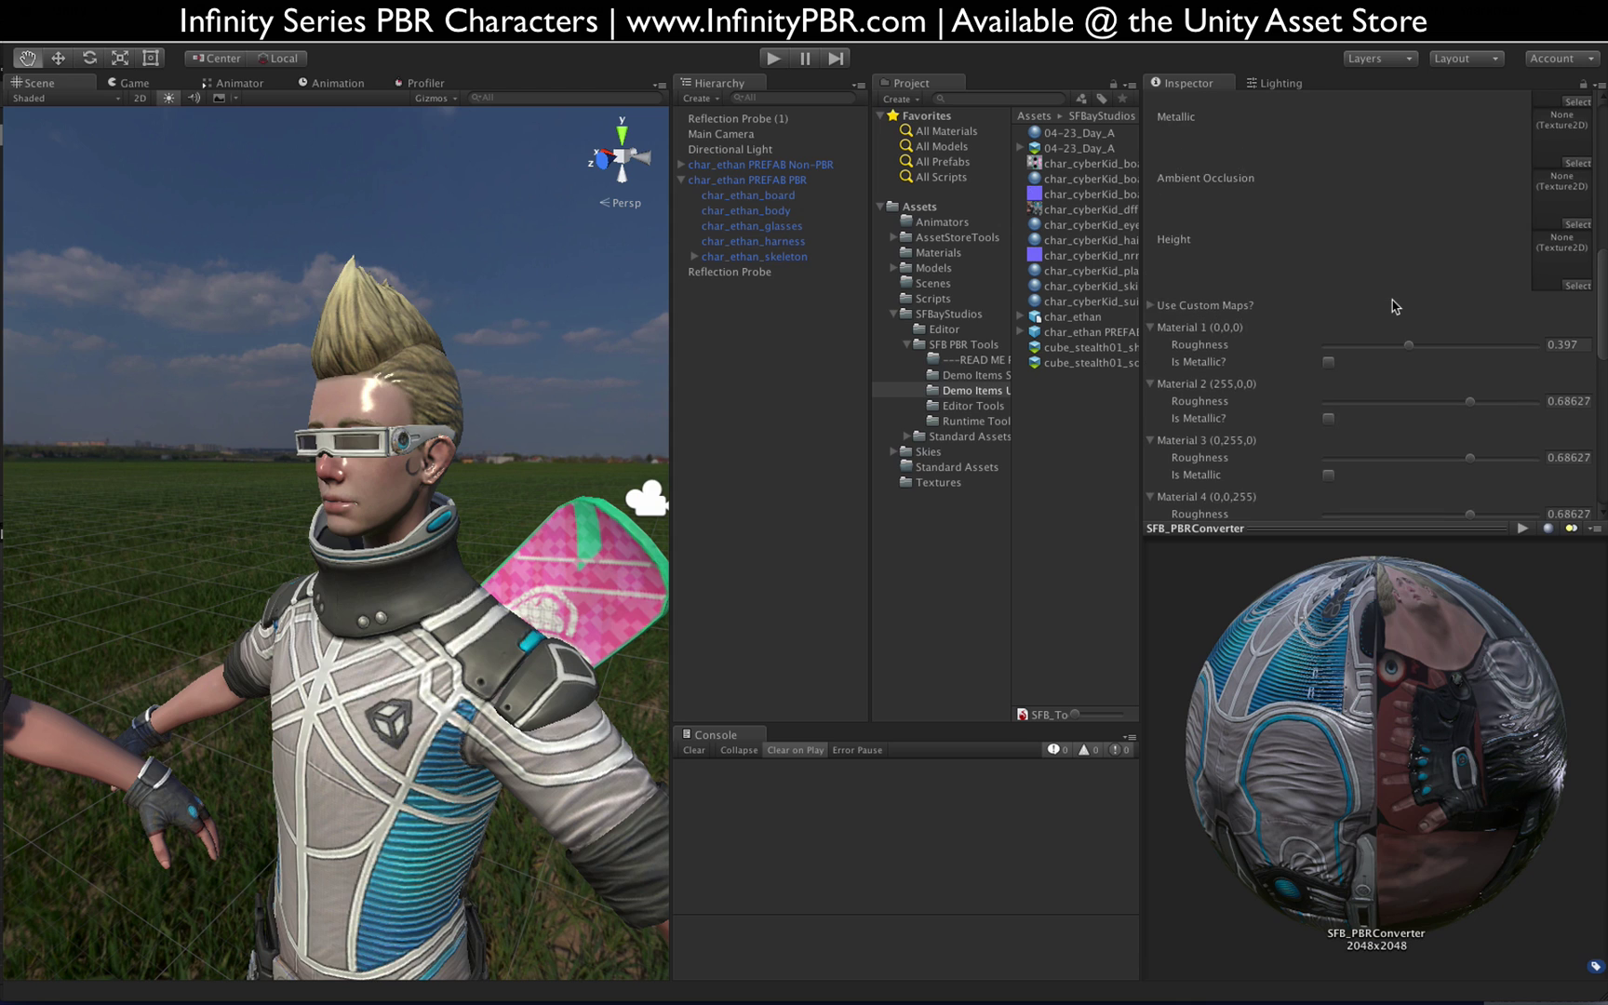
scroll(1393, 307, "down", 7)
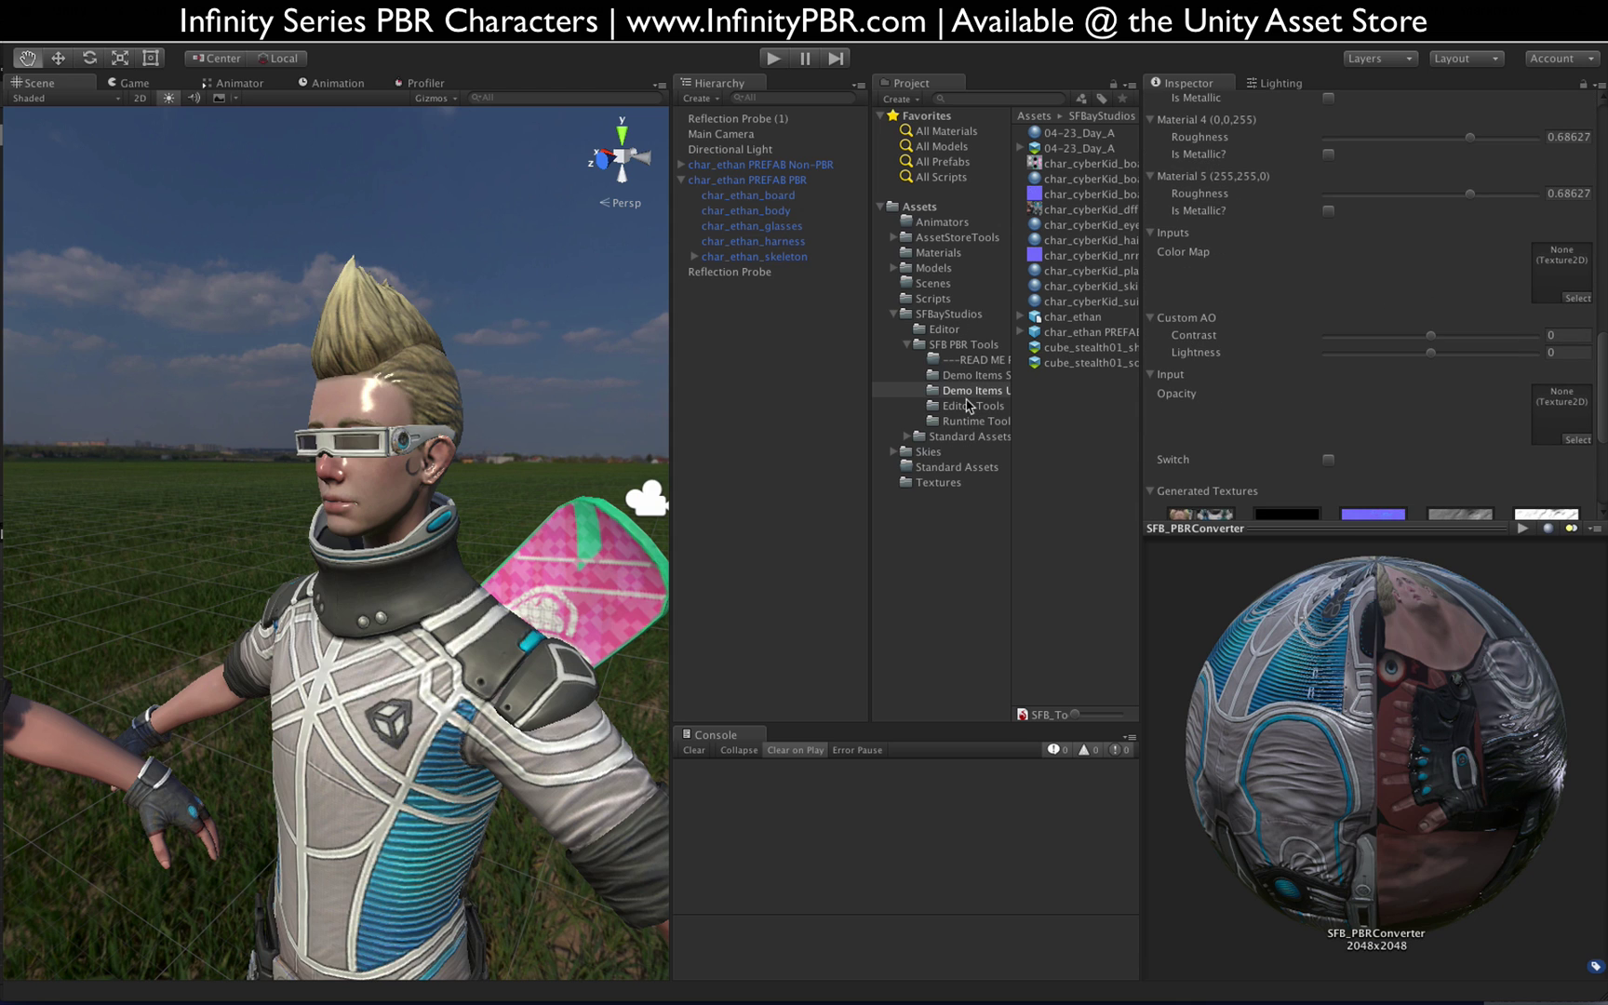
left_click(967, 376)
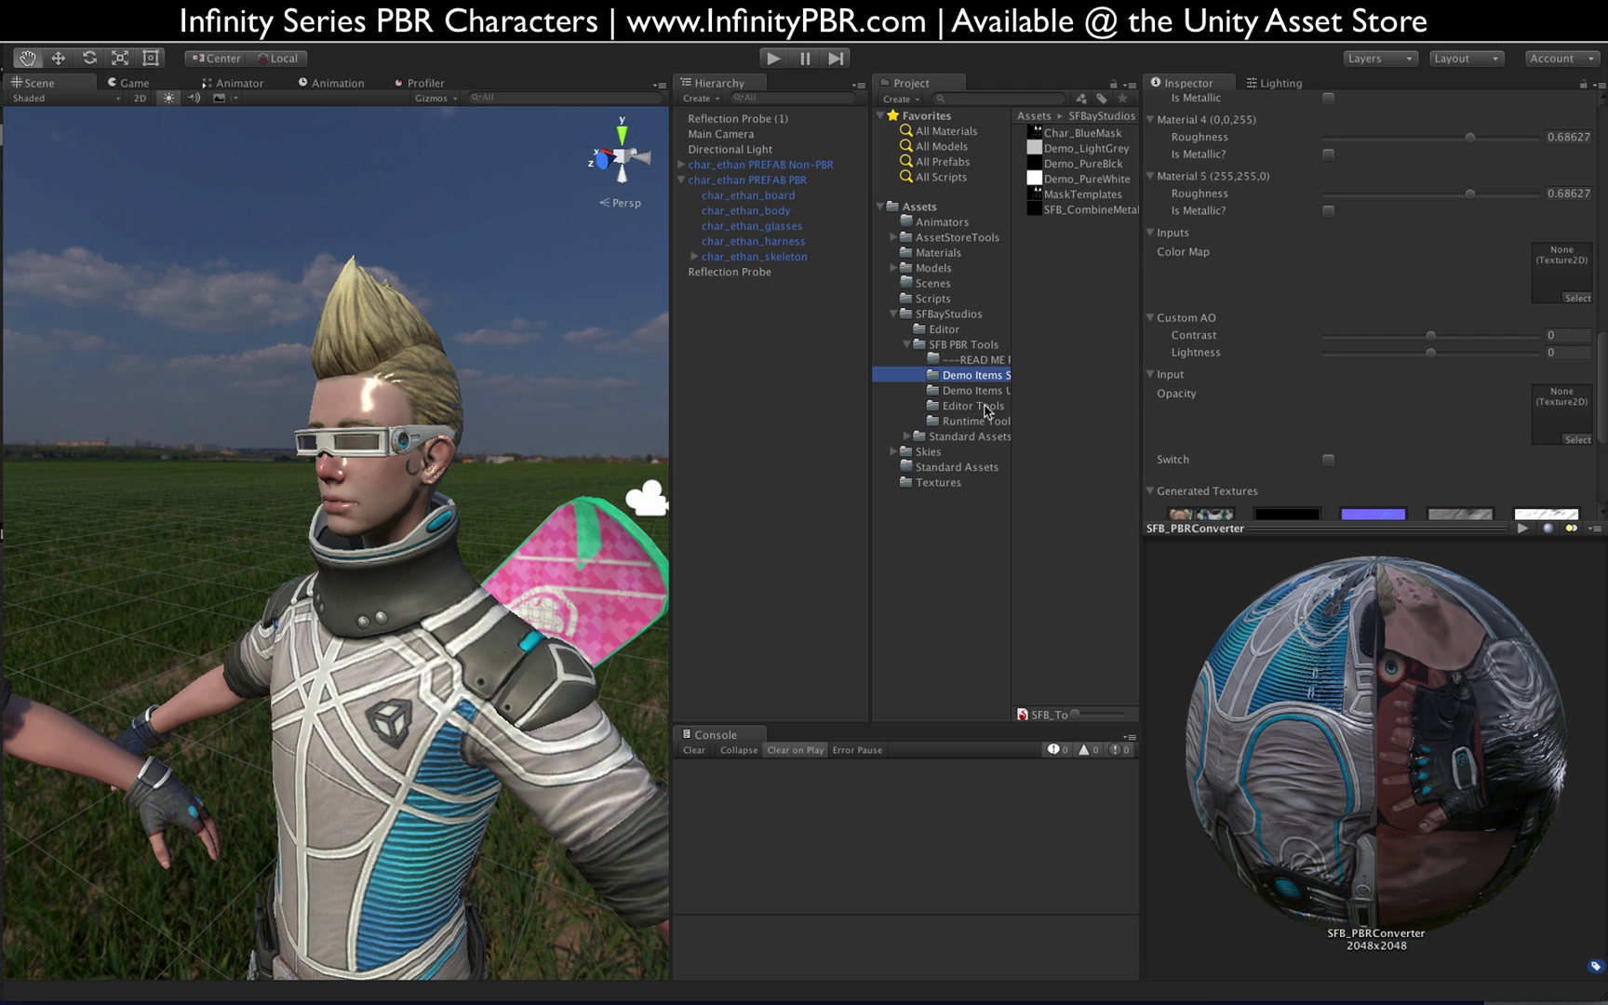
left_click_drag(1054, 168, 1563, 279)
scroll(1455, 276, "up", 2)
scroll(1454, 276, "up", 3)
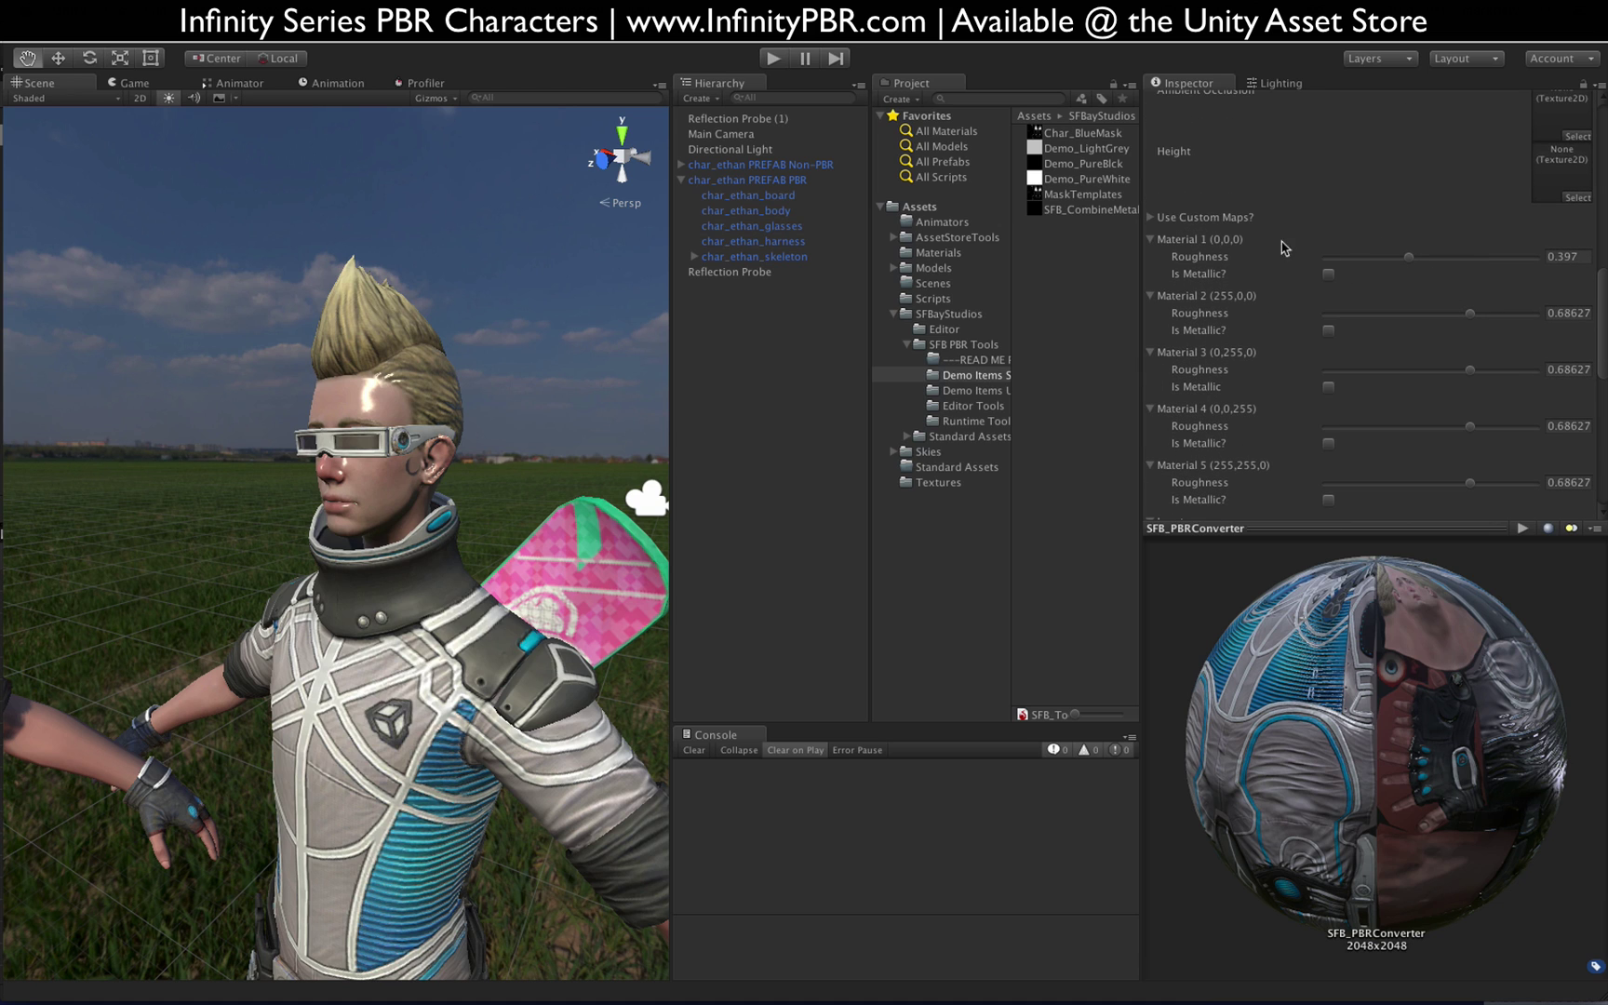
Step: Raise Material 1's roughness and toggle Is Metallic on, then back off
left_click_drag(1410, 258, 1474, 259)
left_click(1329, 275)
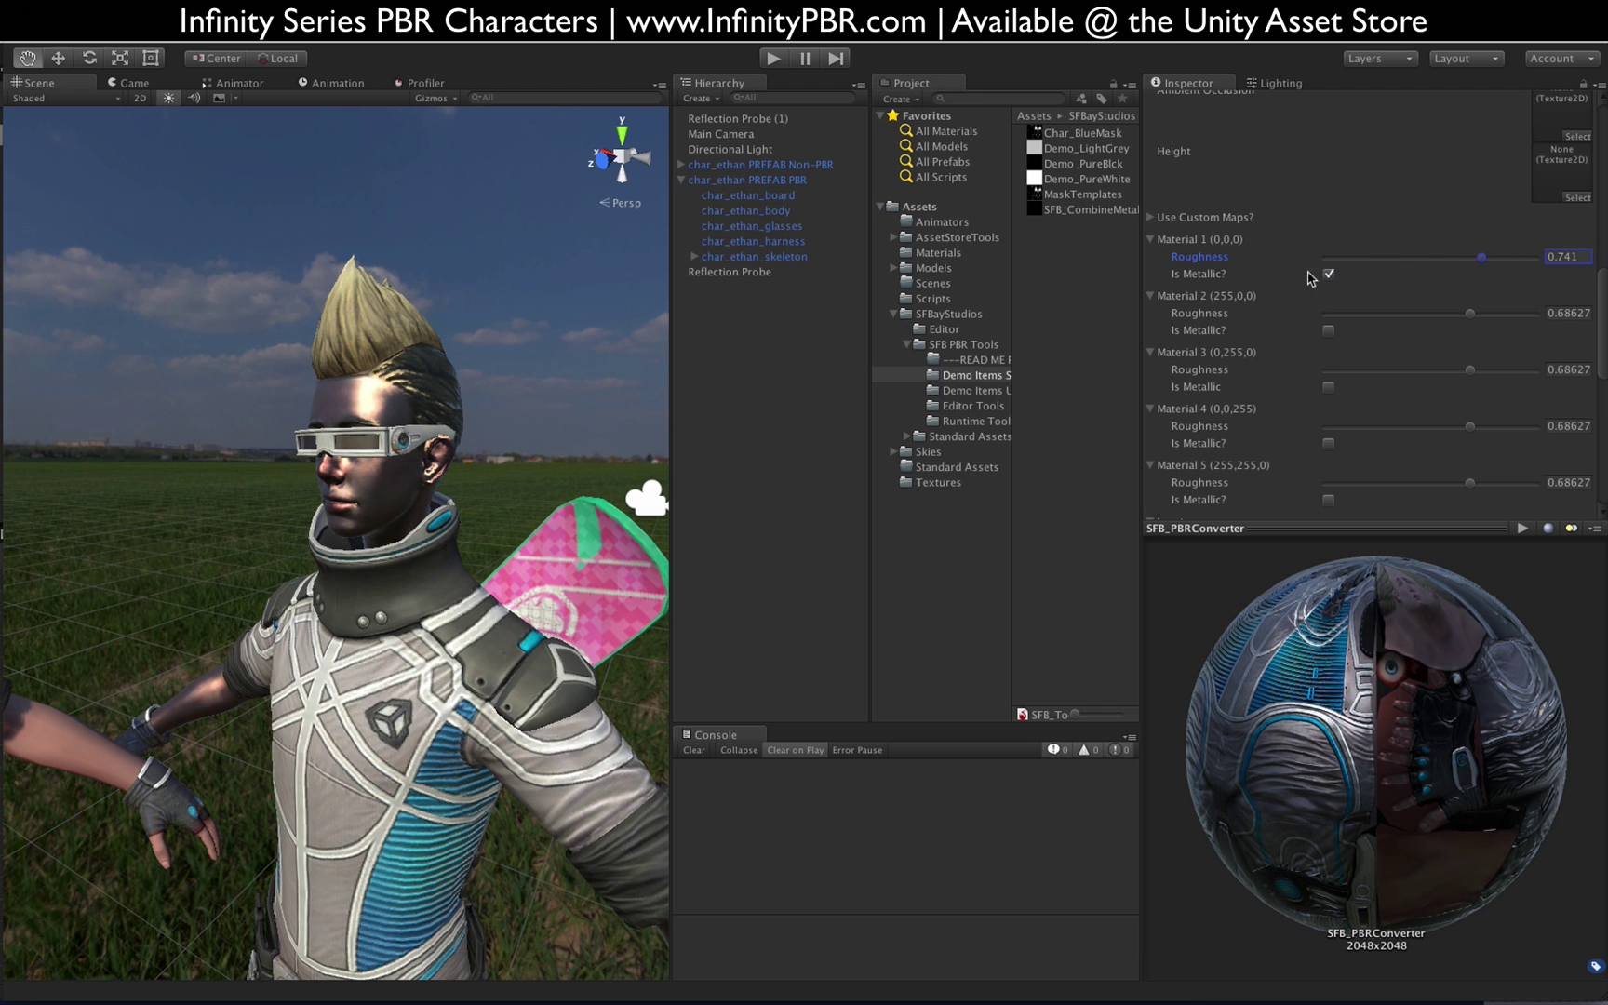
mouse_move(375, 463)
left_mouse_down("alt")
mouse_move(419, 465)
mouse_move(279, 474)
mouse_move(346, 477)
left_mouse_up("alt")
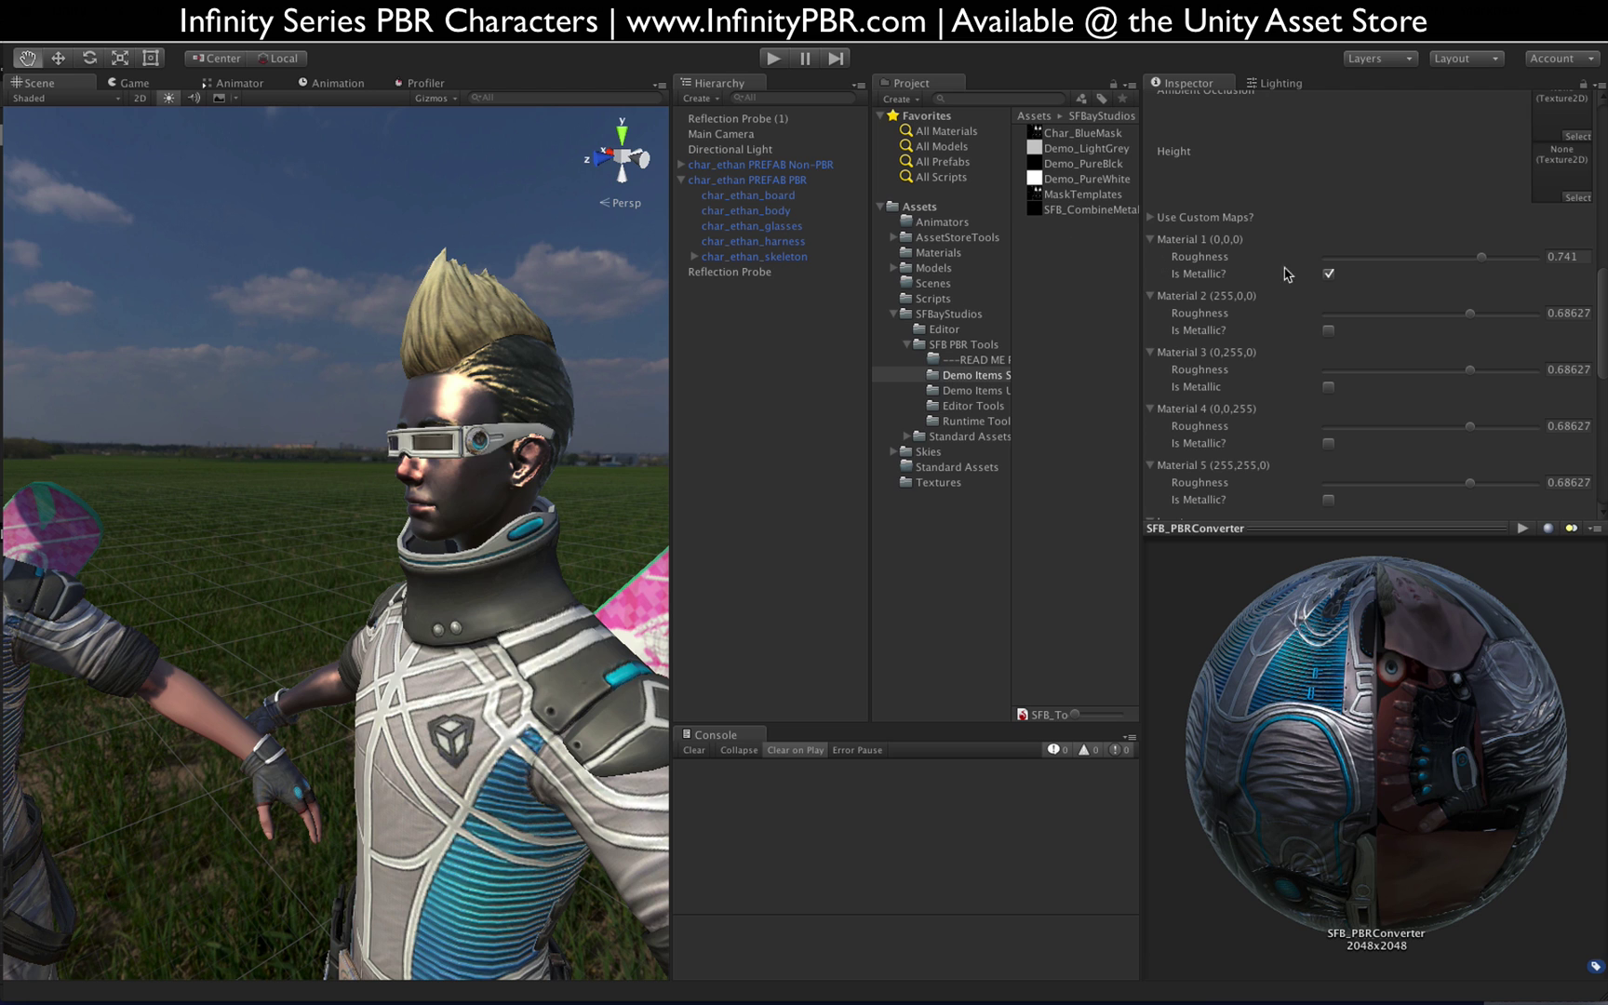
left_click(1328, 273)
Step: Enter 0.687 for Material 1 roughness, then nudge it up to about 0.737
left_click(1484, 259)
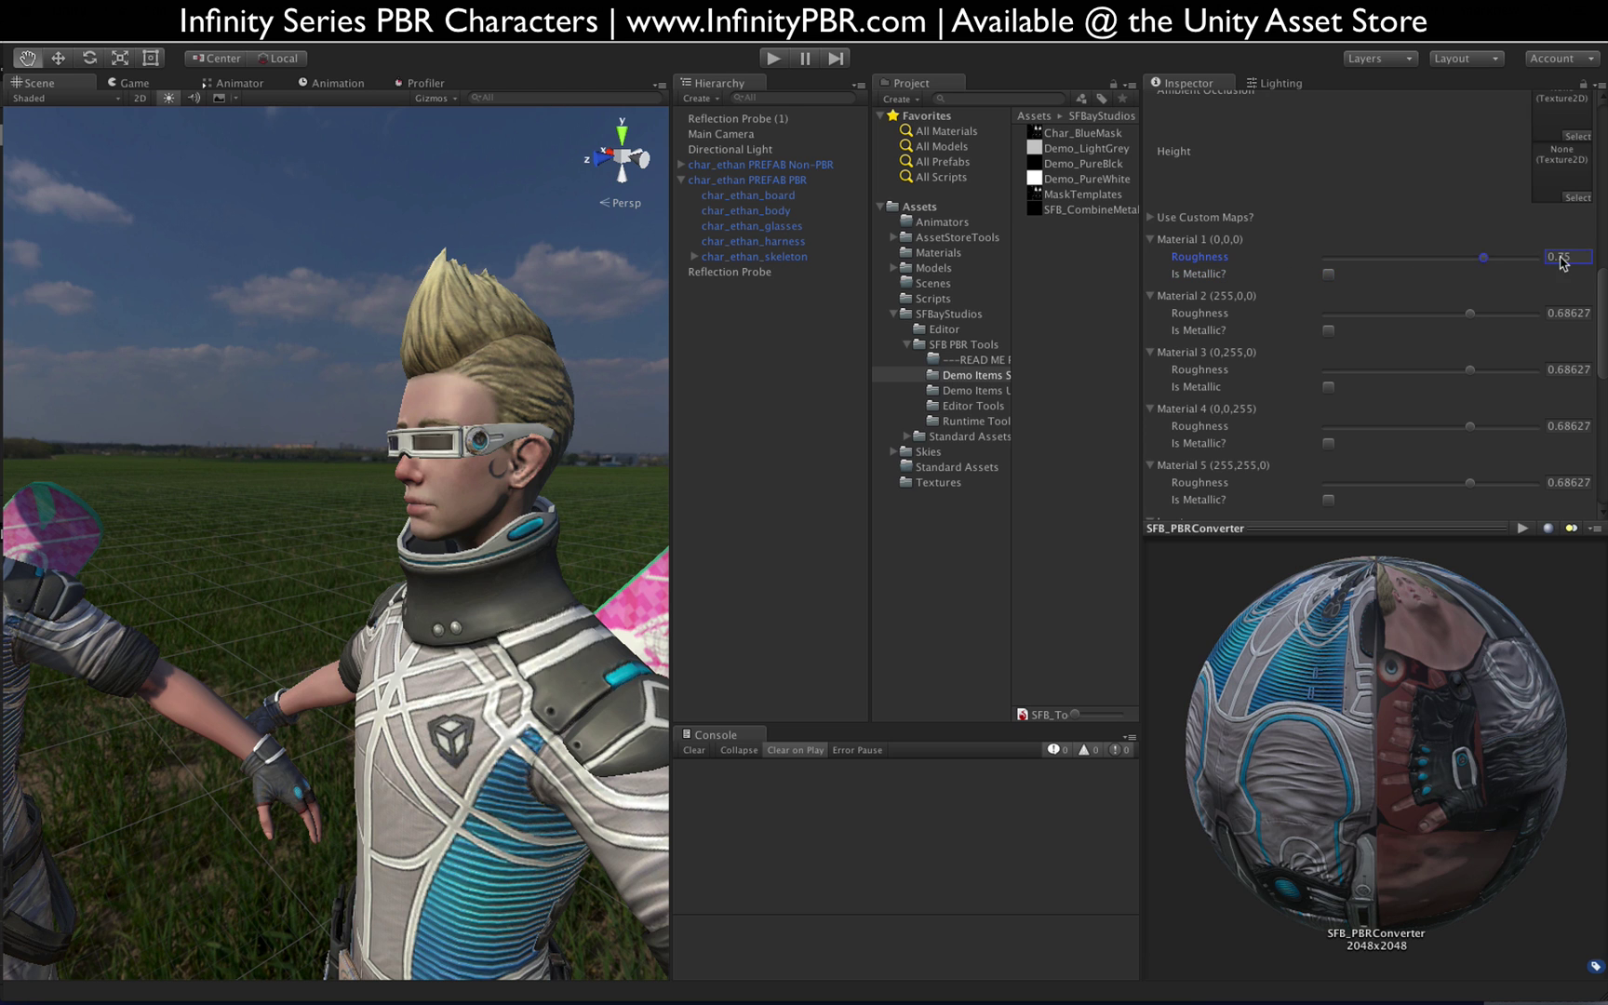
type("0.687")
left_click_drag(363, 430, 578, 505, "alt")
mouse_move(1472, 259)
left_mouse_down()
mouse_move(1492, 261)
mouse_move(1454, 260)
mouse_move(1483, 263)
left_mouse_up()
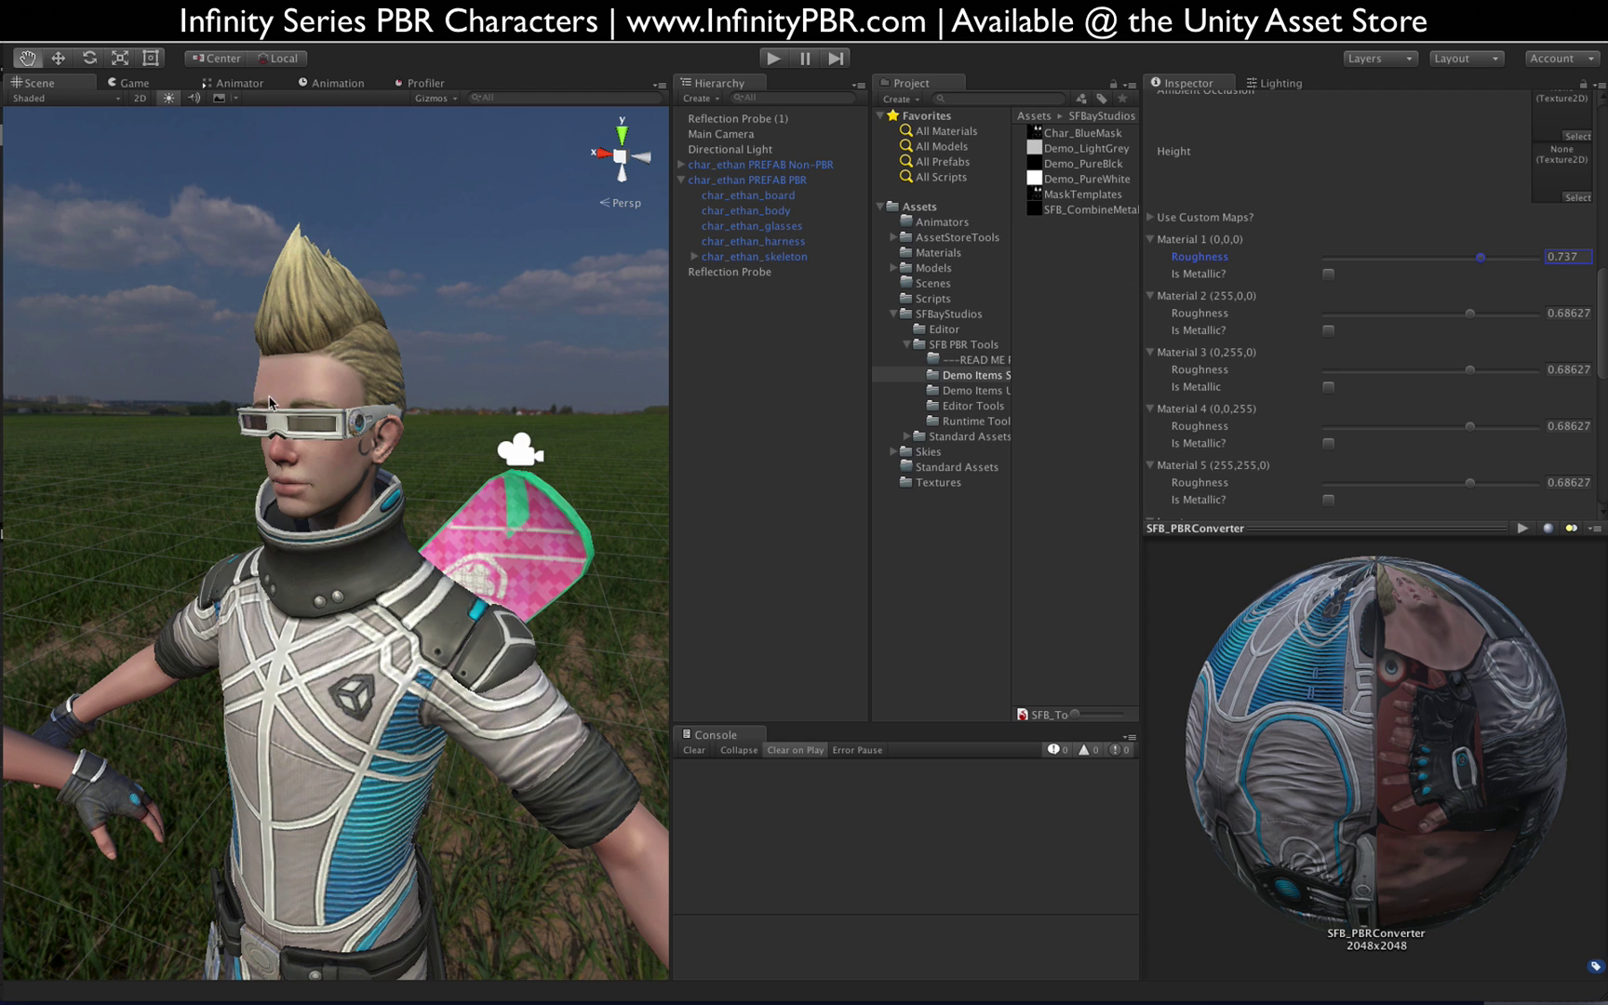
scroll(479, 595, "down", 10)
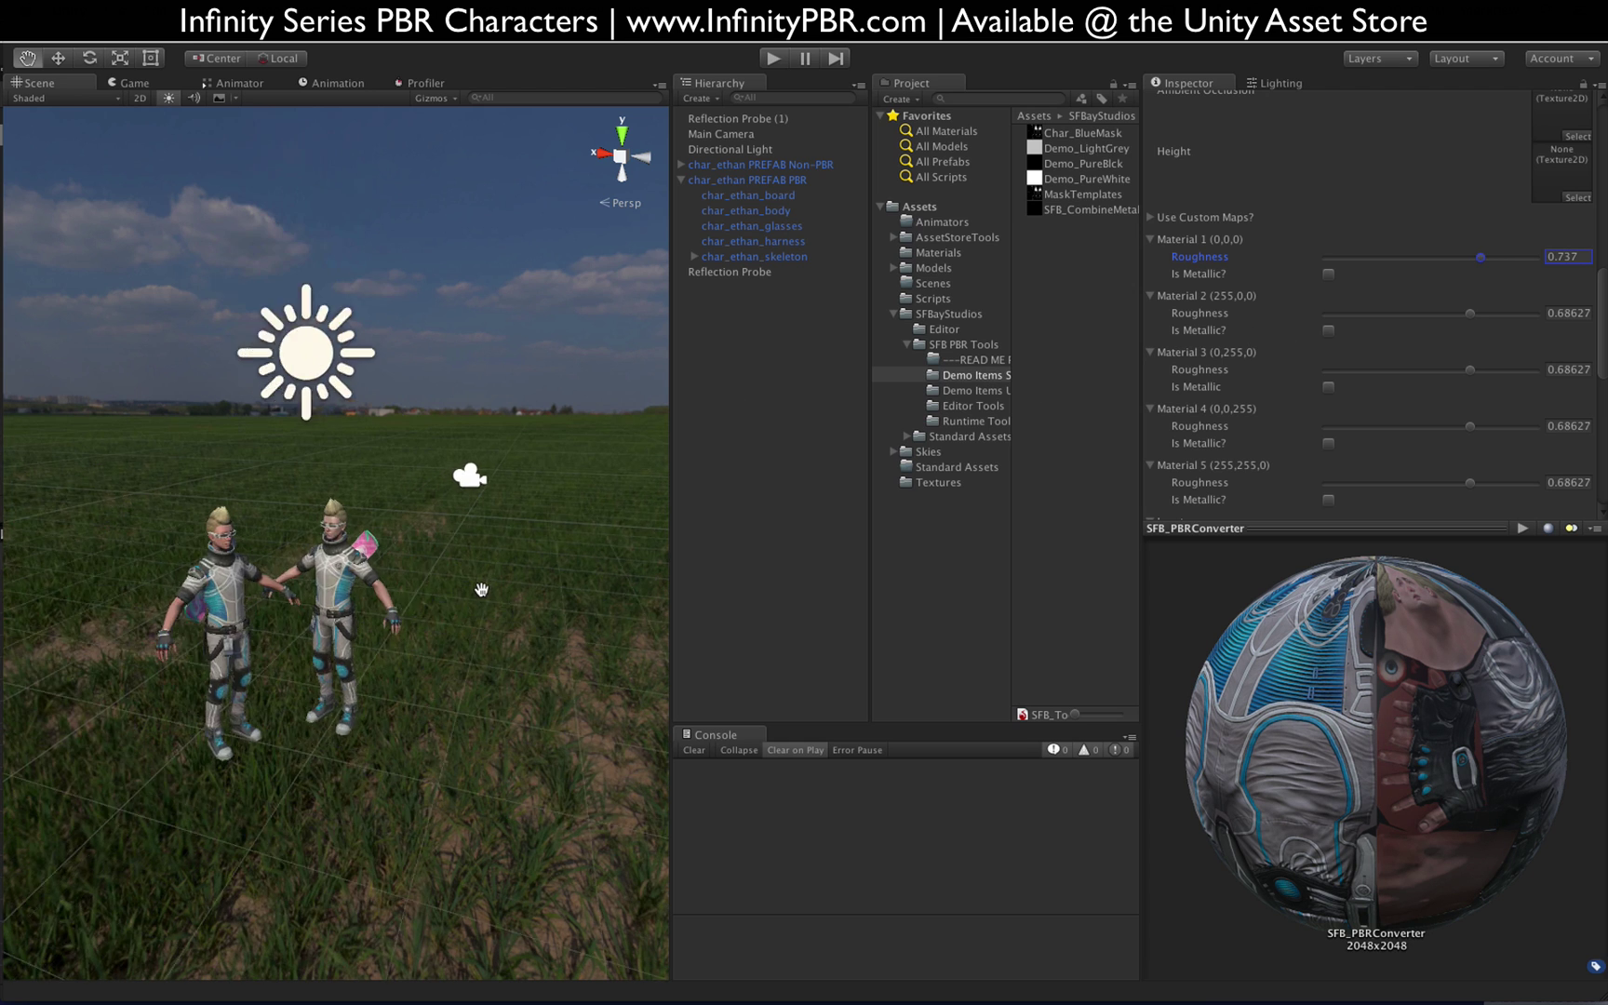
scroll(479, 596, "up", 8)
scroll(1152, 363, "up", 10)
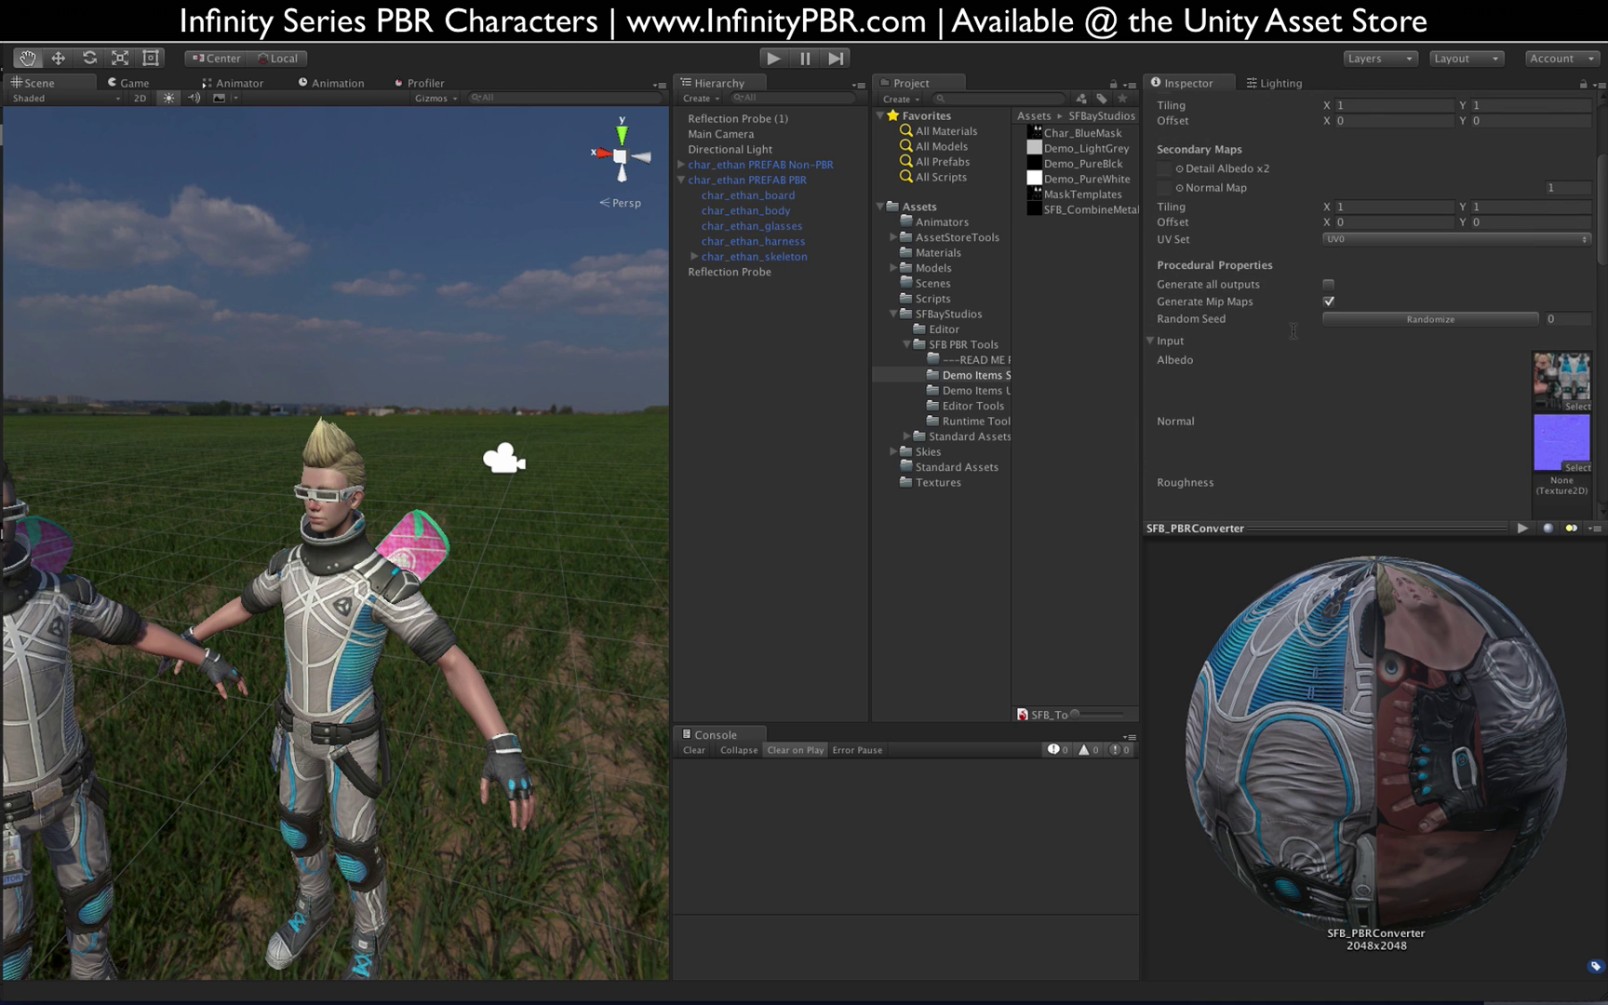
Step: Select SFB_Tools_PBRConverter in Editor Tools so its 2048x2048 material preview generates
scroll(1292, 330, "up", 5)
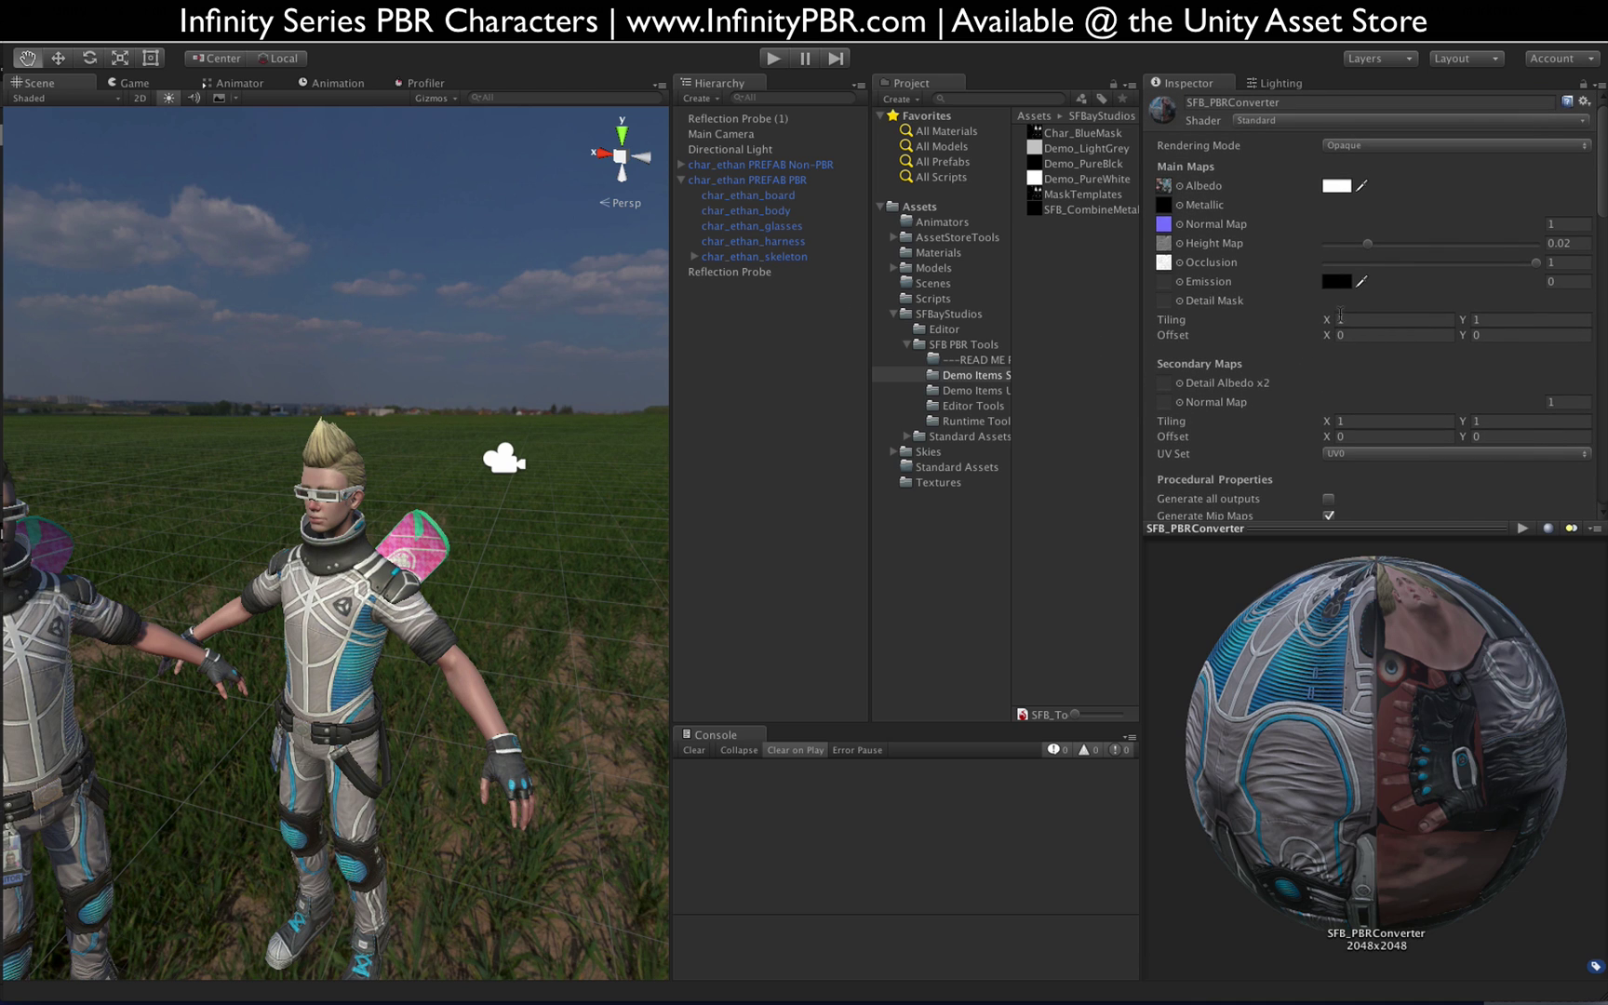
left_click(972, 406)
left_click(1100, 164)
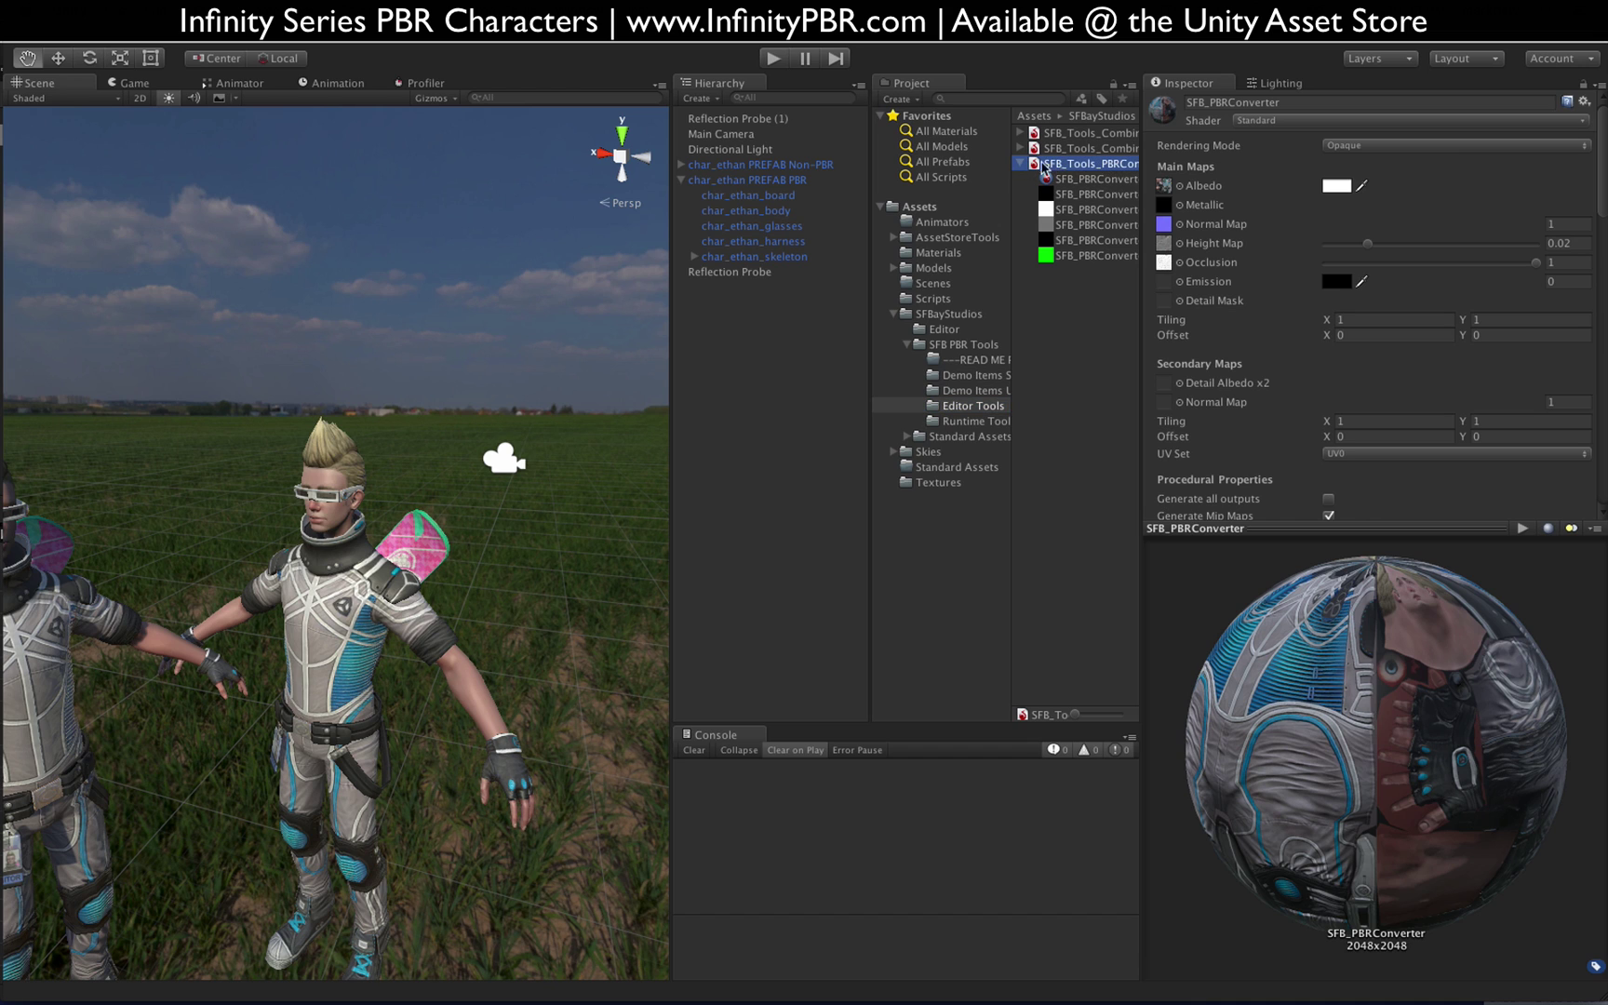
left_click_drag(1141, 184, 1199, 182)
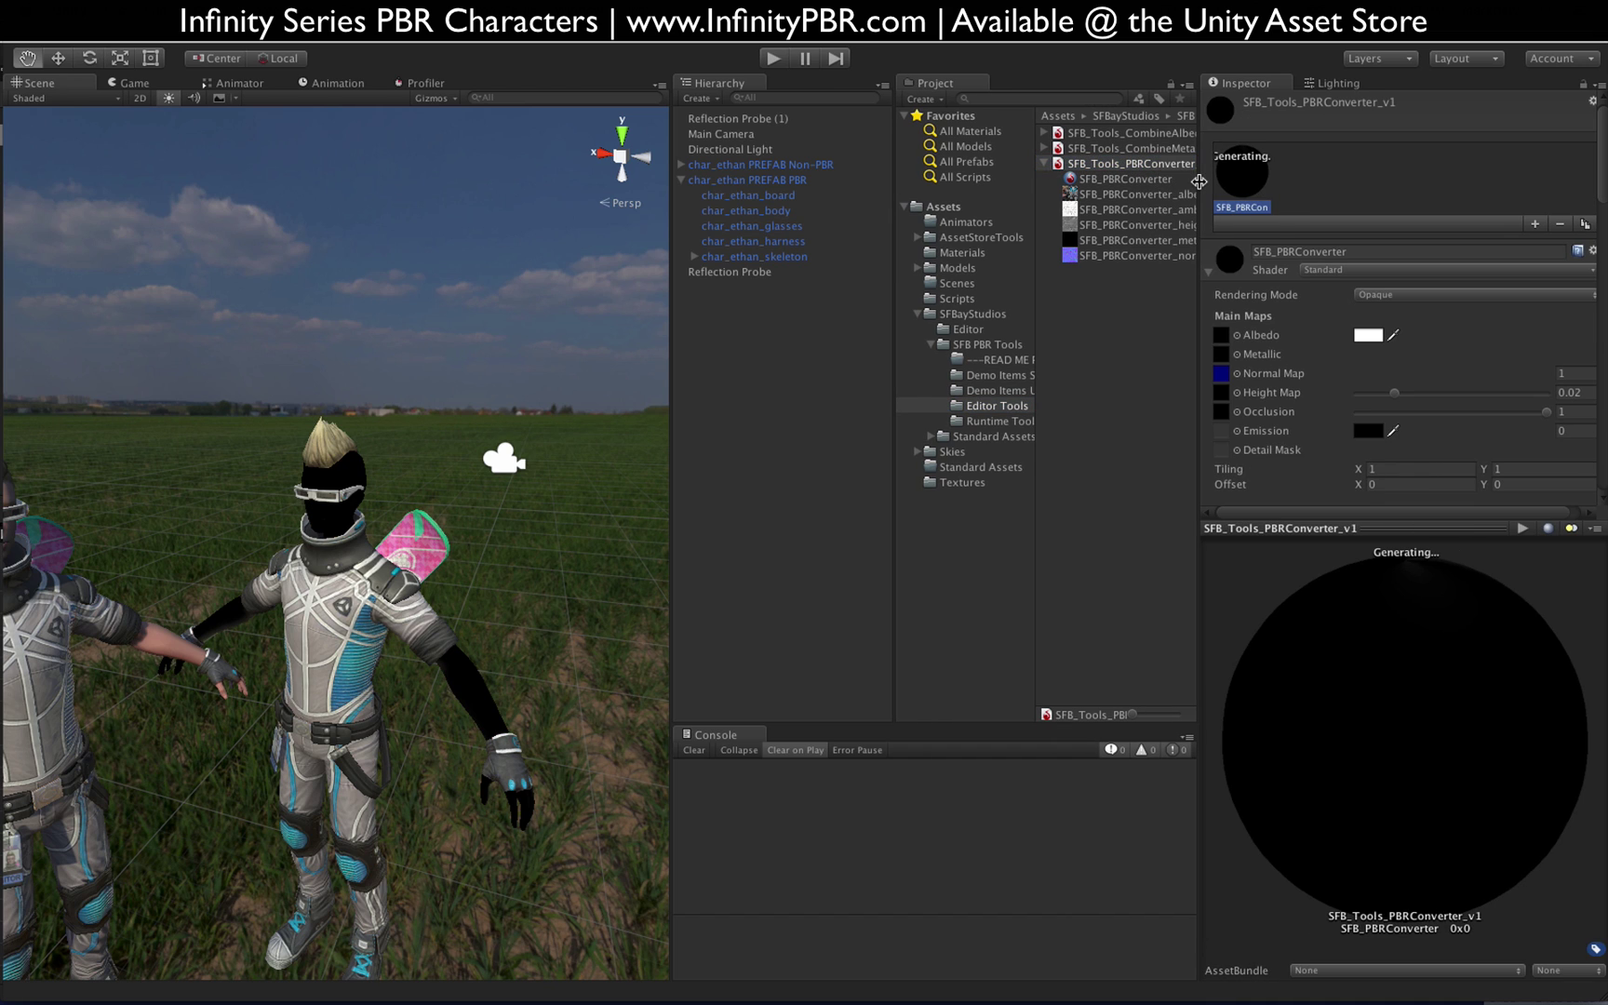
left_click(1044, 164)
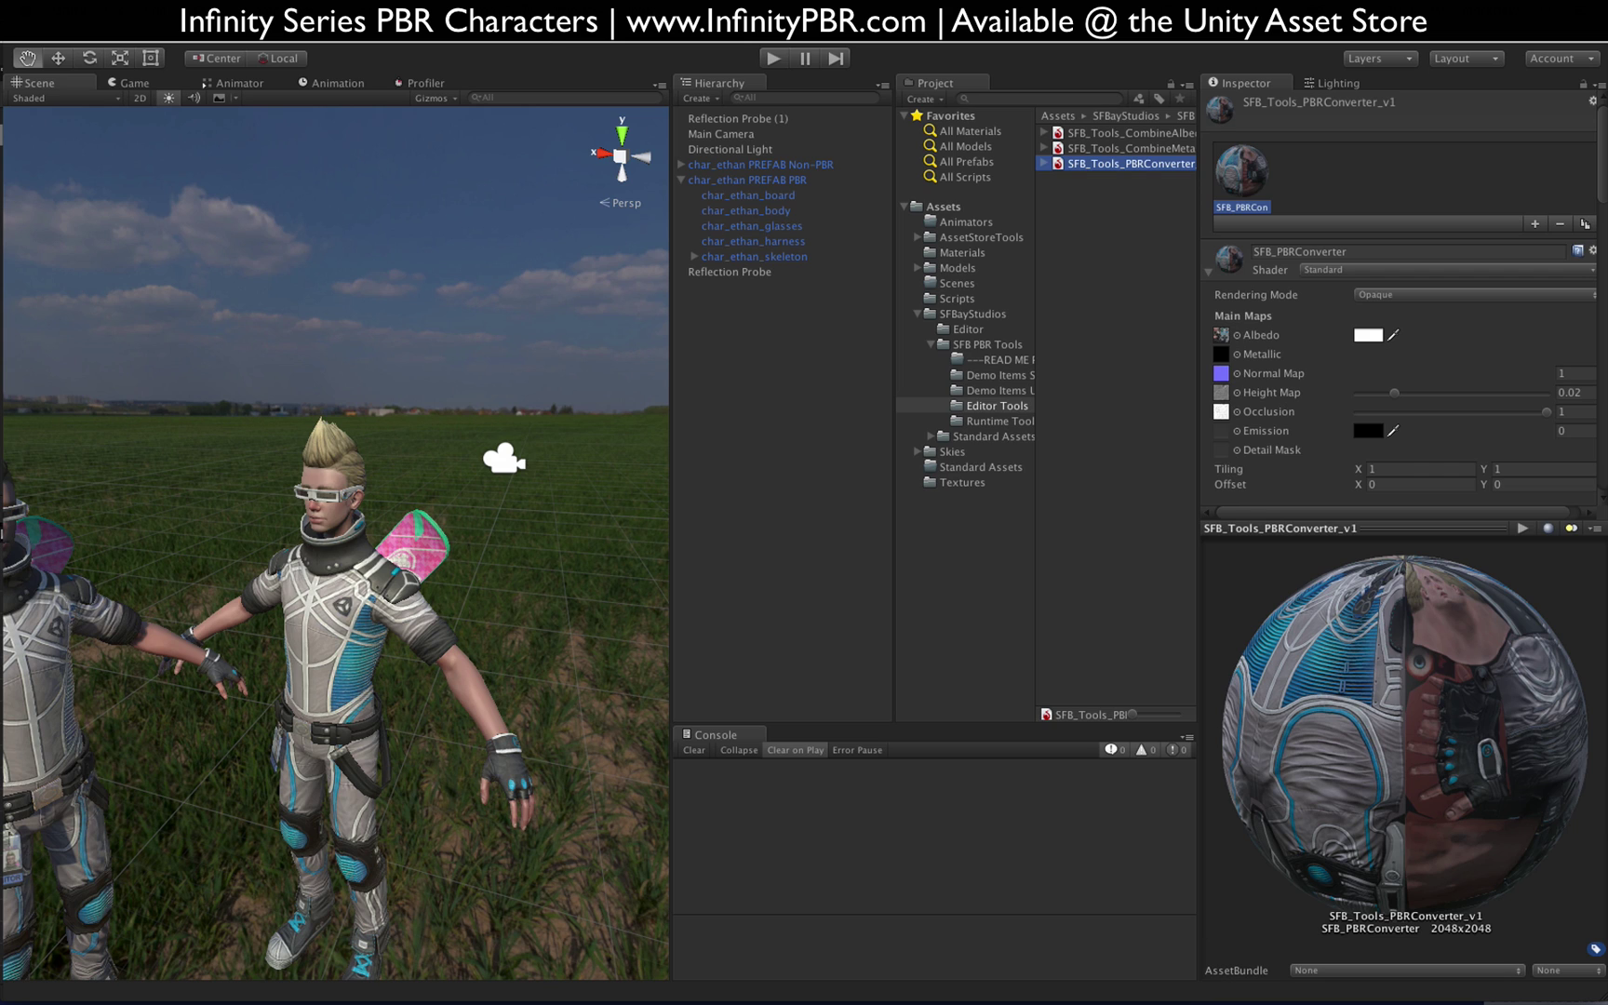
left_click(479, 11)
mouse_move(577, 10)
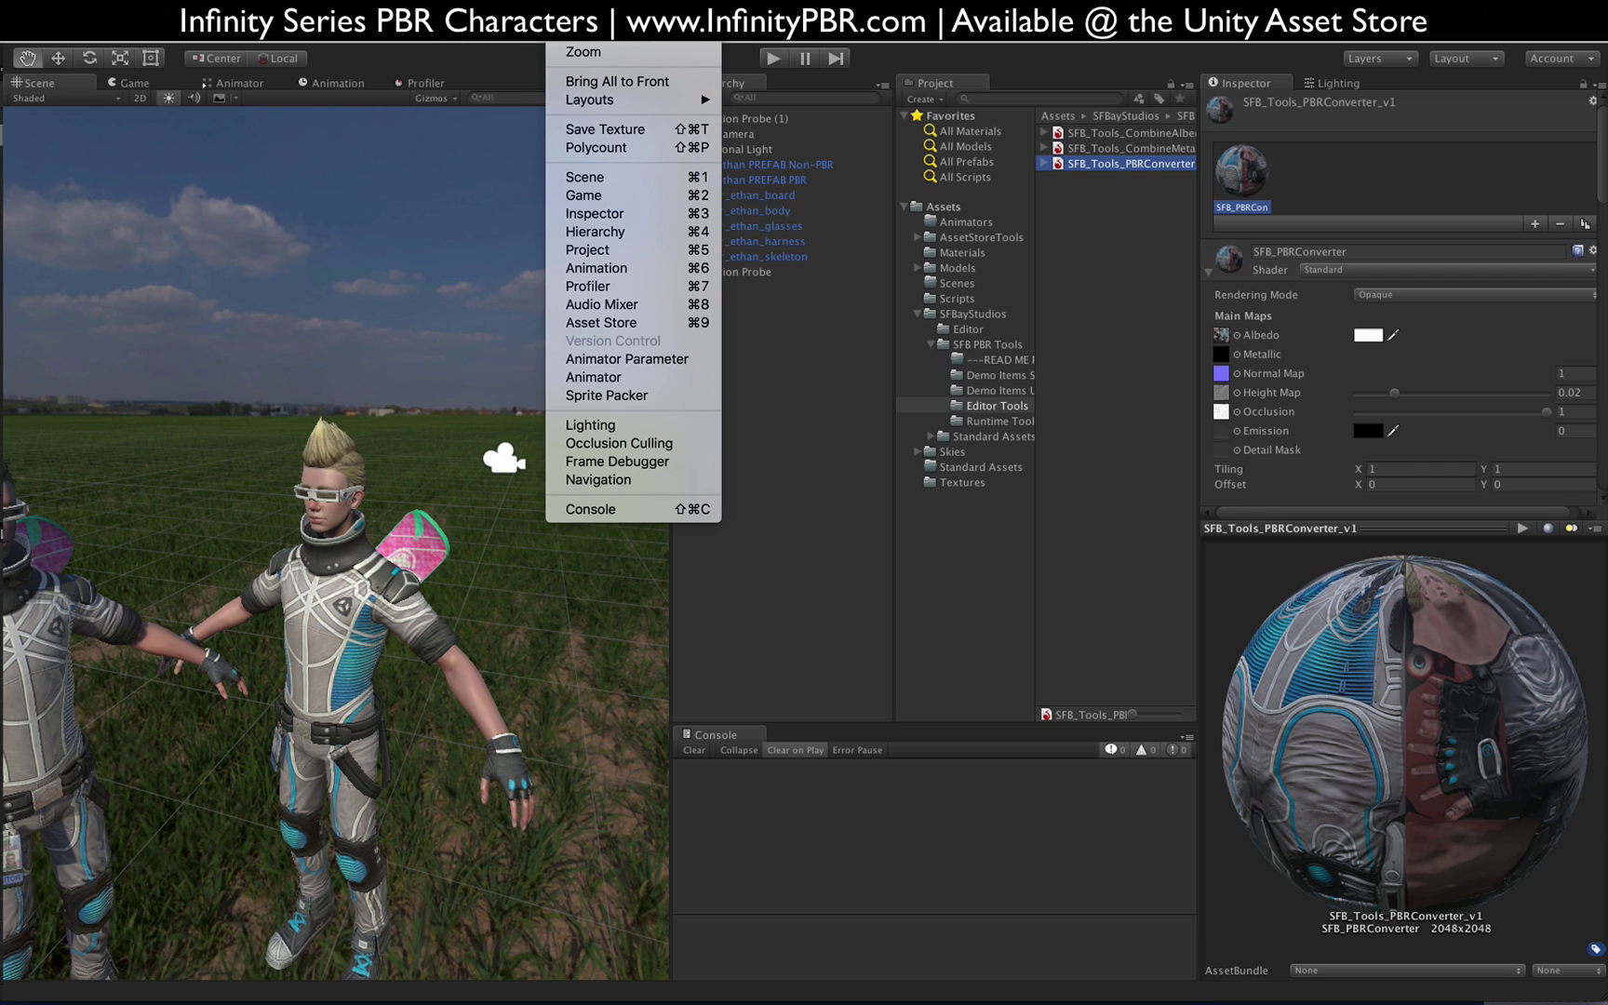
Step: Export the converter's textures with Save Texture into the EXPORT_HERE folder
left_click(603, 138)
left_click(605, 130)
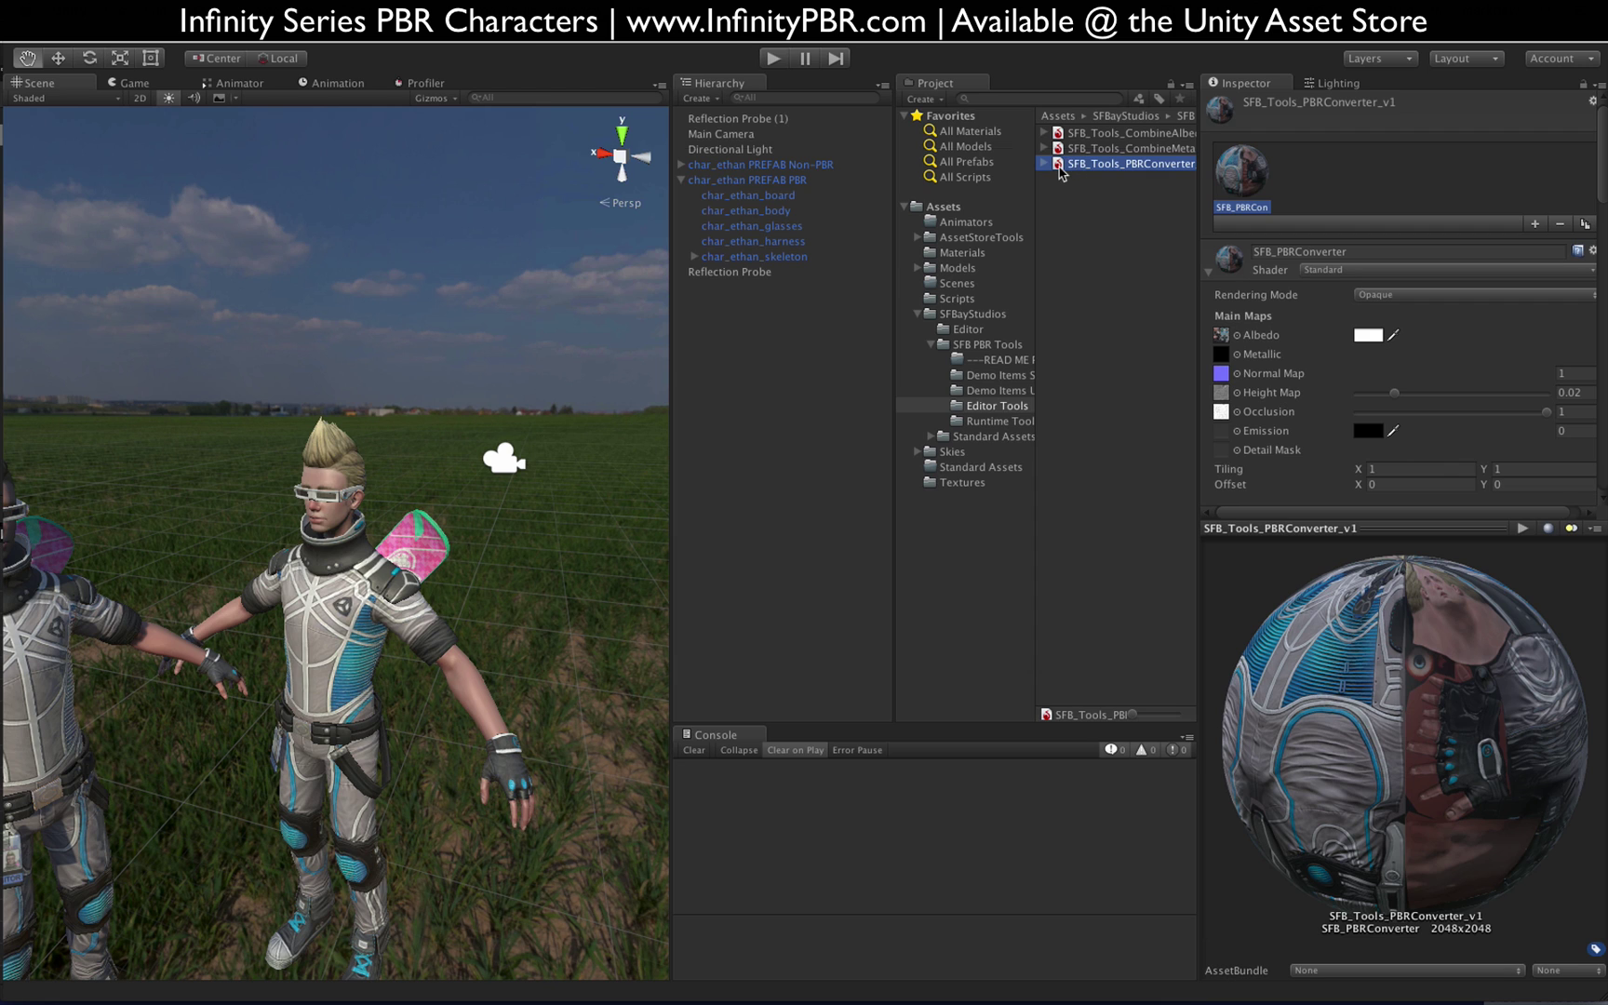
left_click(894, 405)
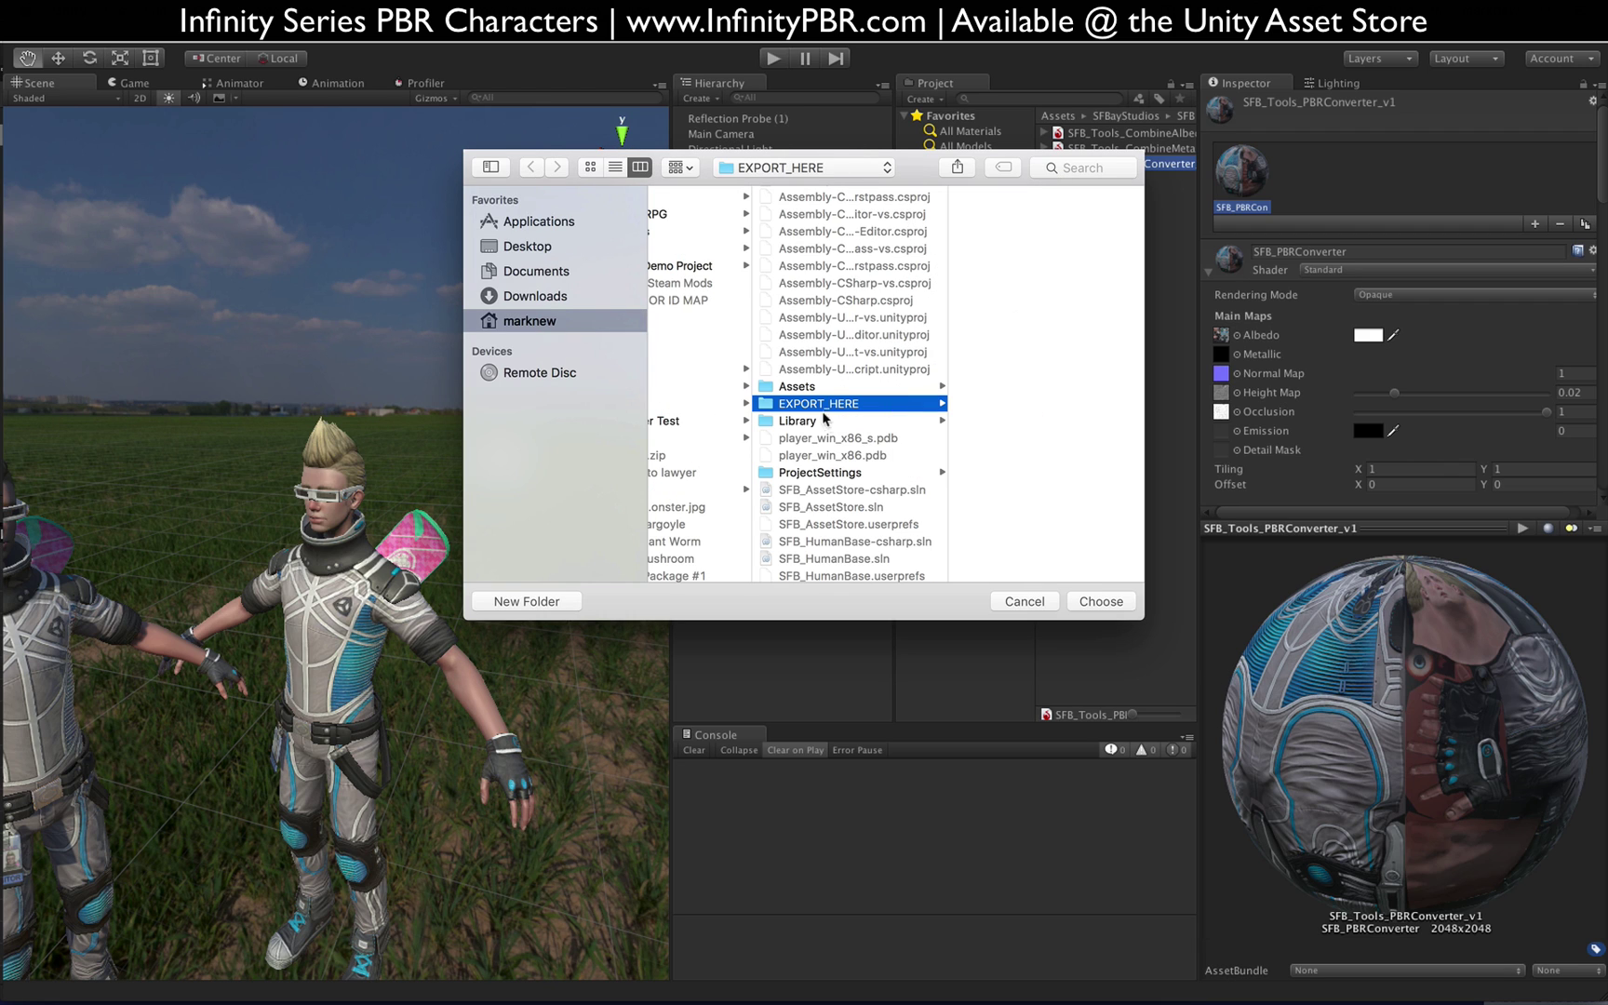
left_click(1115, 608)
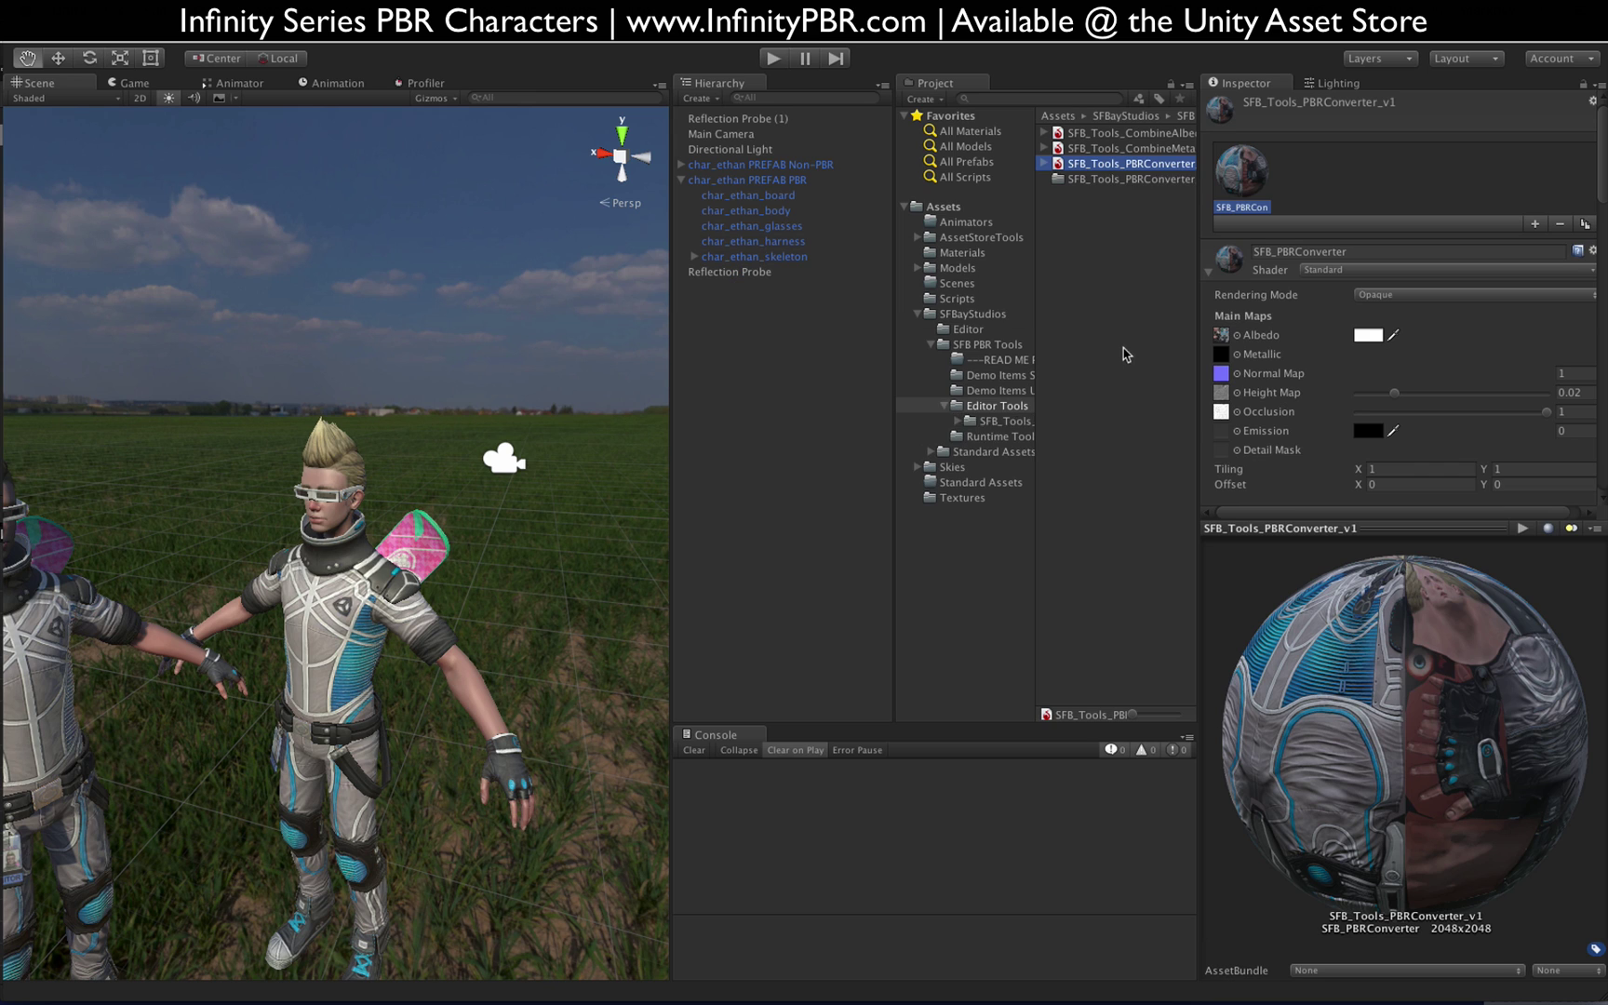
Step: Expand Editor Tools to reveal the new SFB_Tools_PBRConverter_v1_15_10_09 export folder
left_click(988, 407)
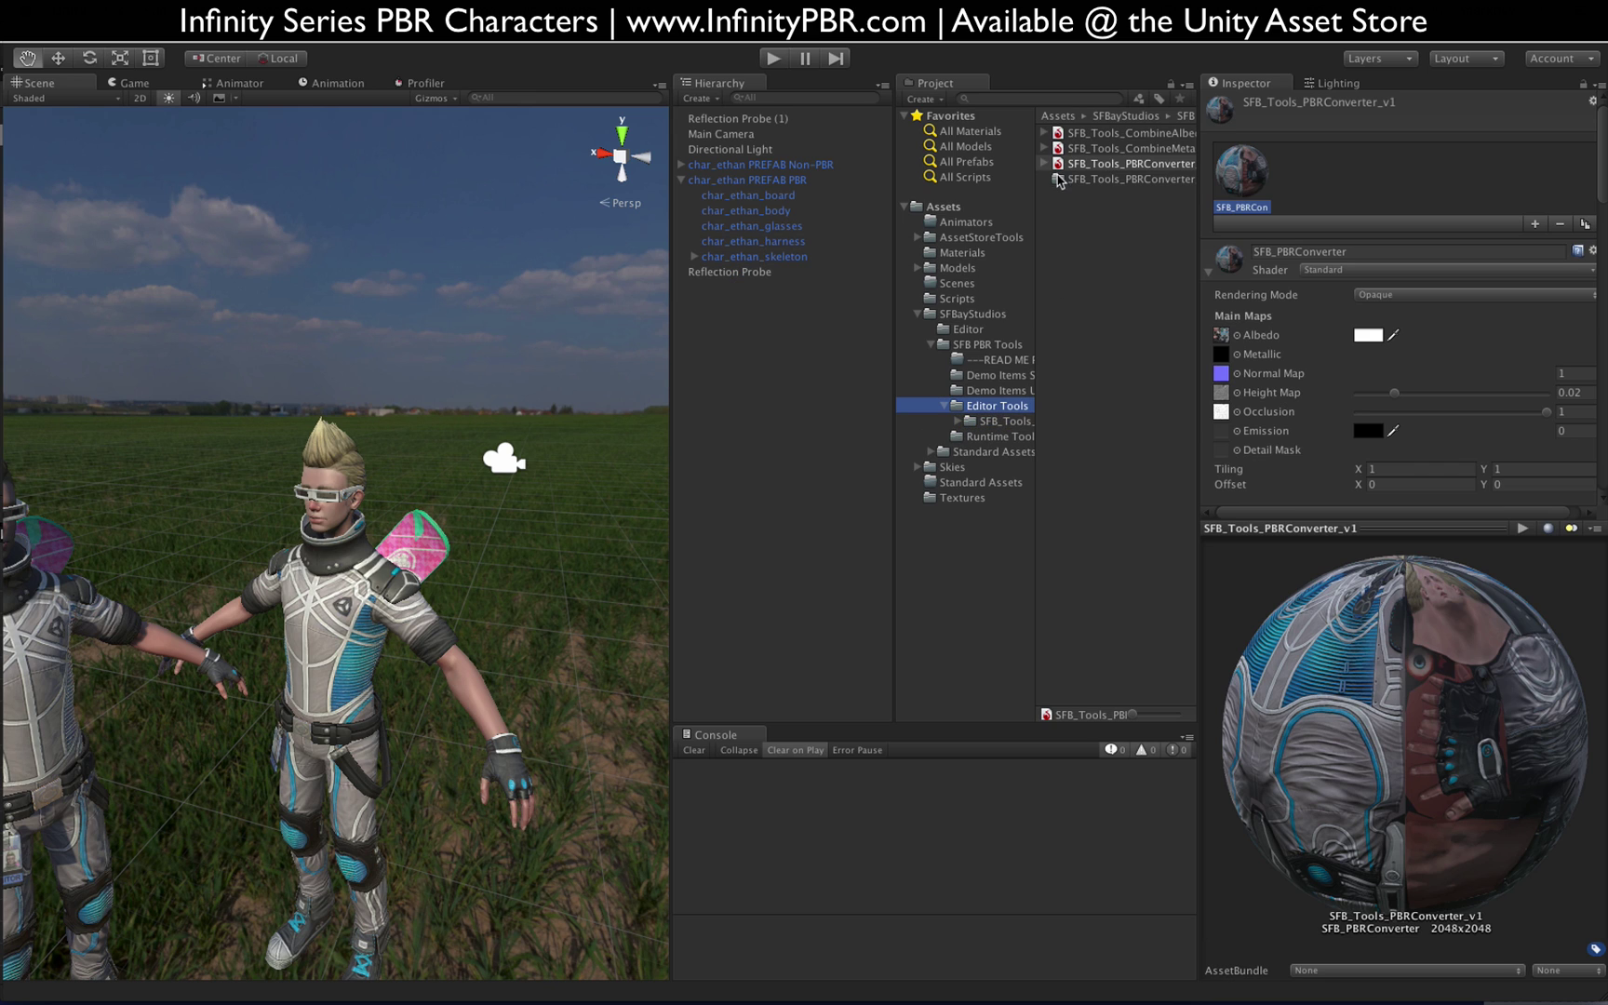
left_click(958, 421)
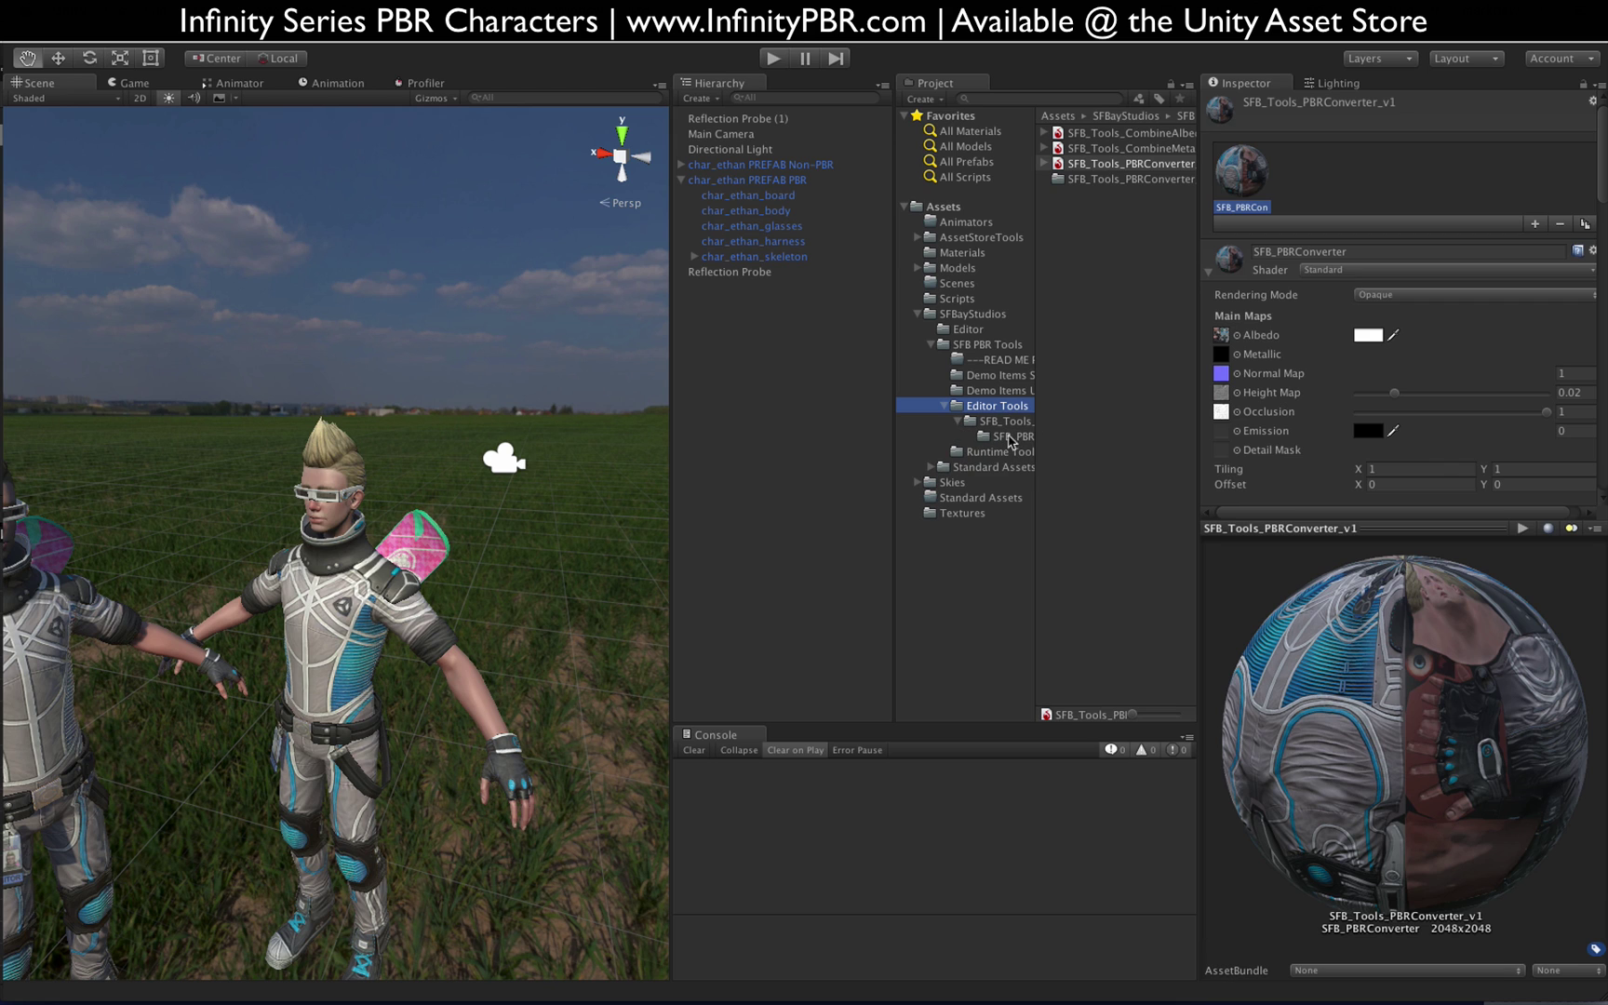
left_click_drag(1198, 324, 1461, 333)
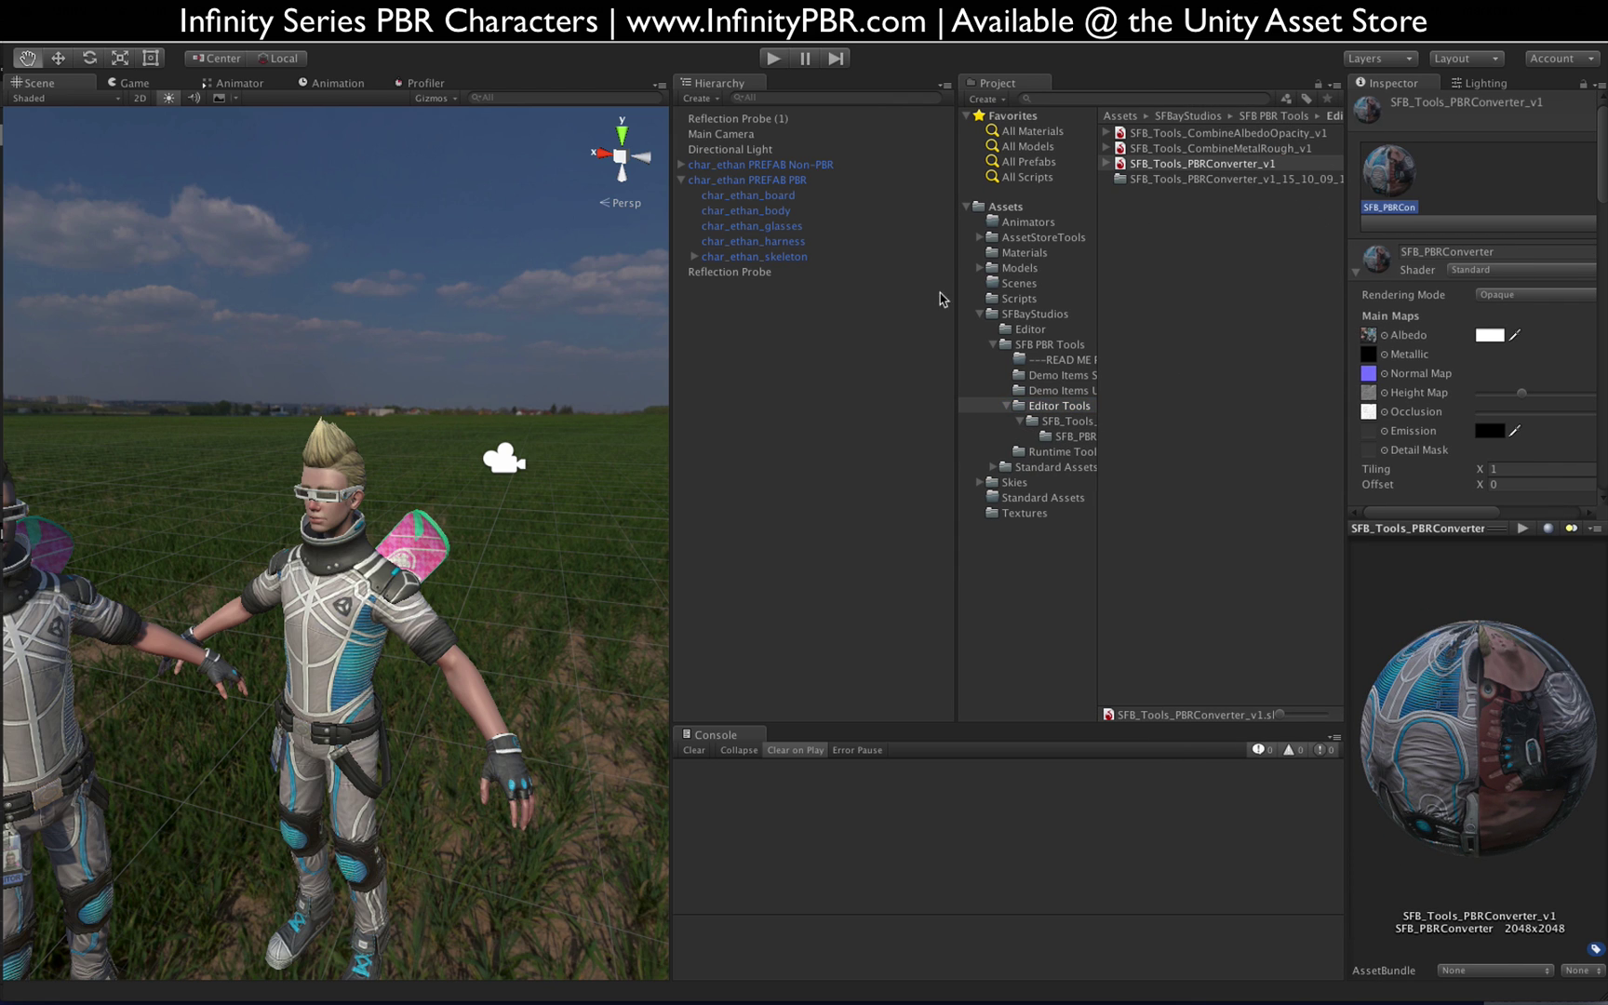
Step: Rename the SFB_Tools_PBRConverter_v1_15_10_09 folder to Skin and open its SFB_PBR subfolder
left_click_drag(955, 307, 862, 307)
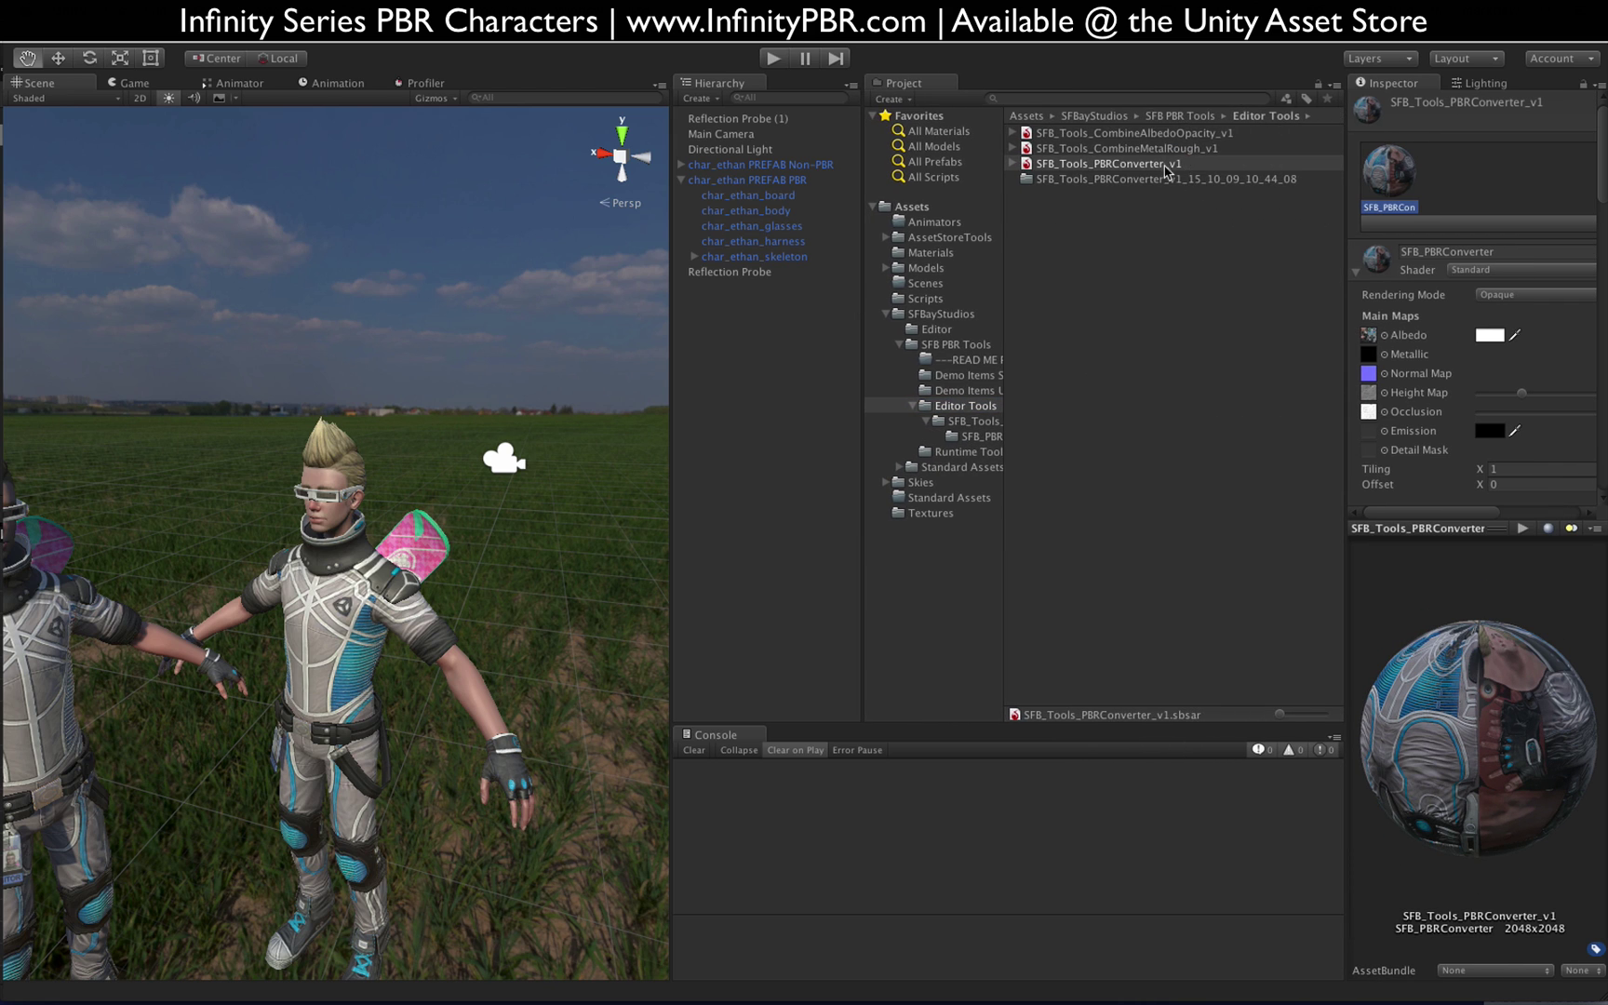
left_click(1163, 180)
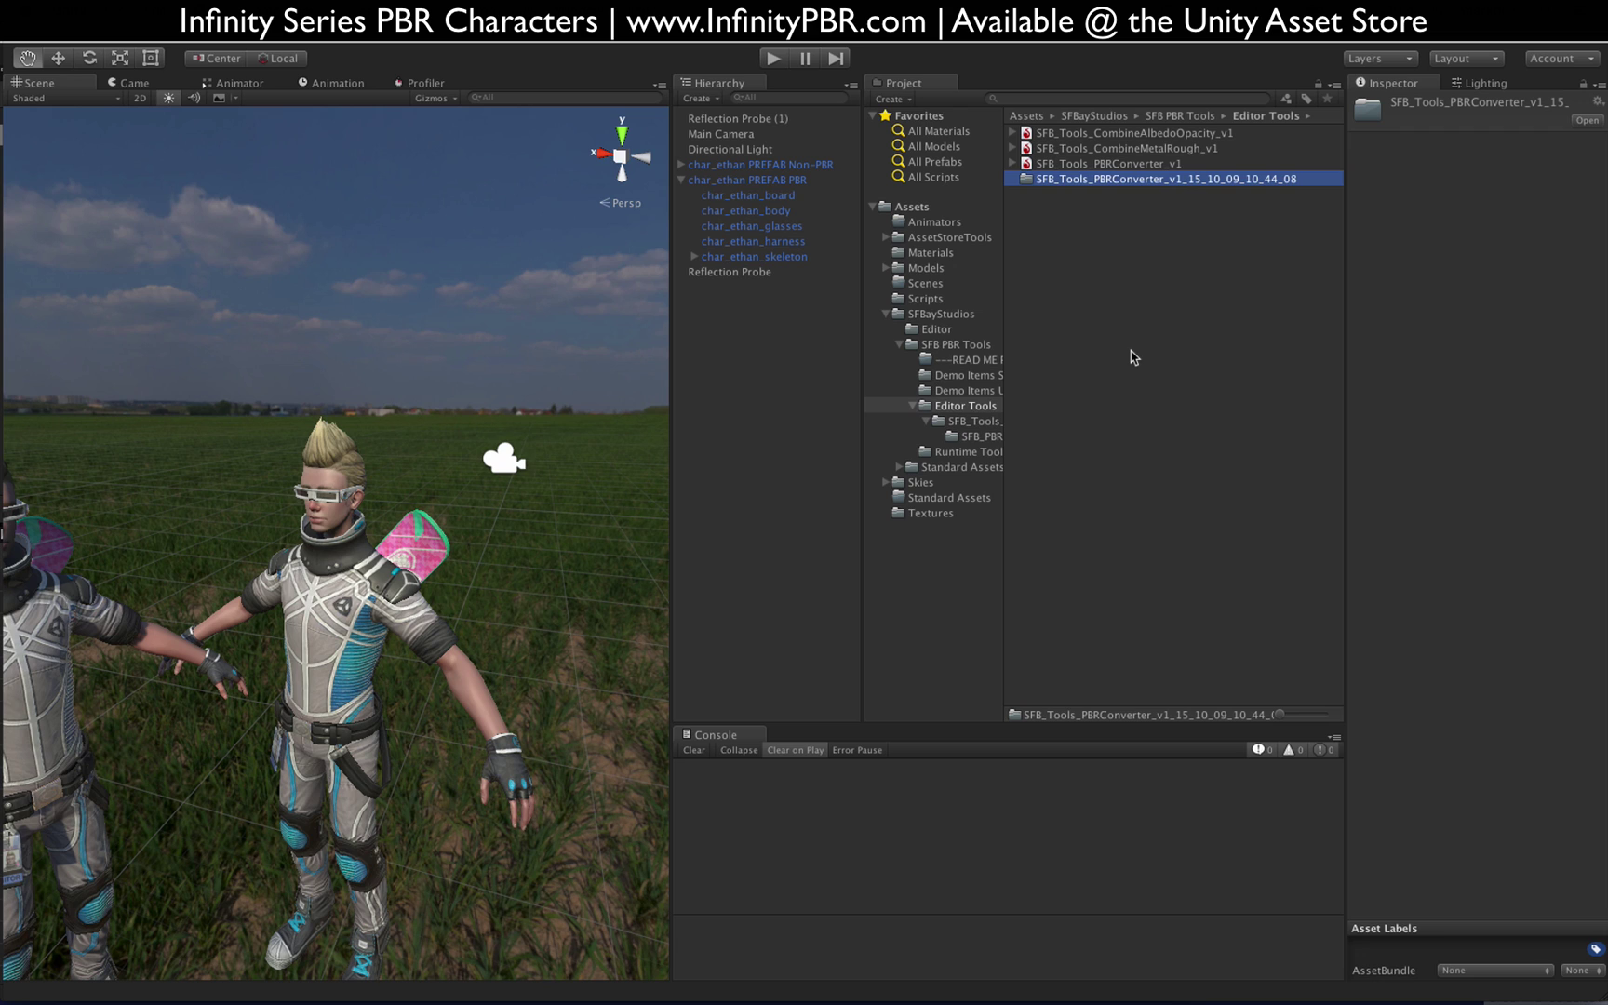
key("Return")
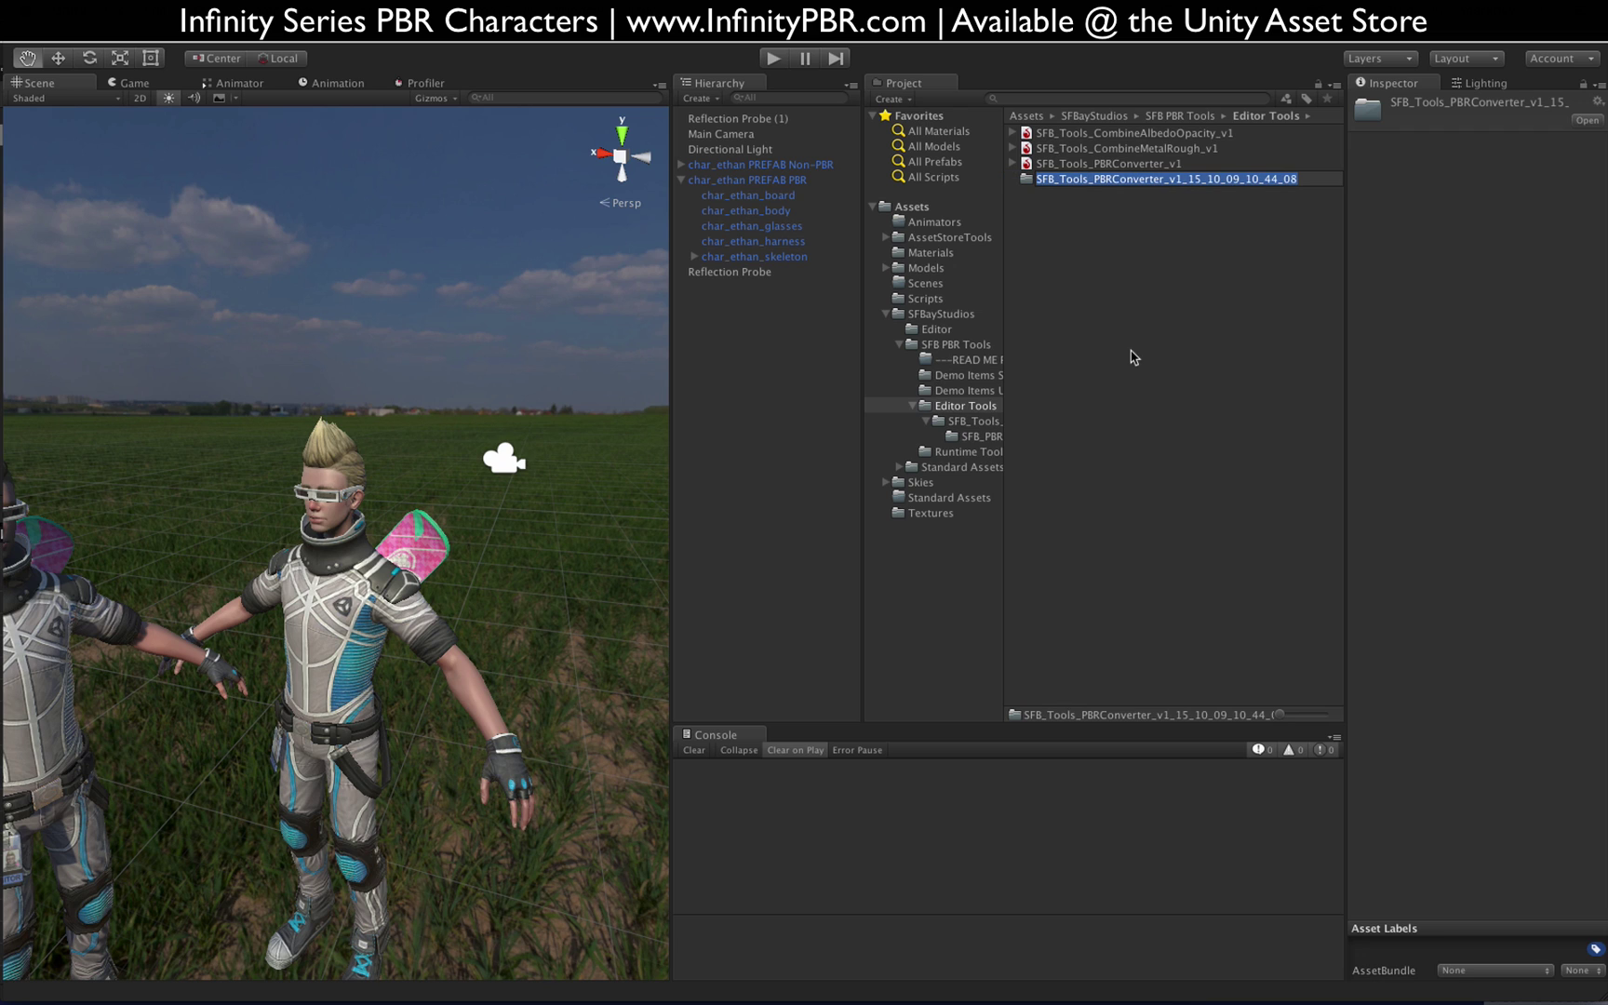
type("Skin")
key("Return")
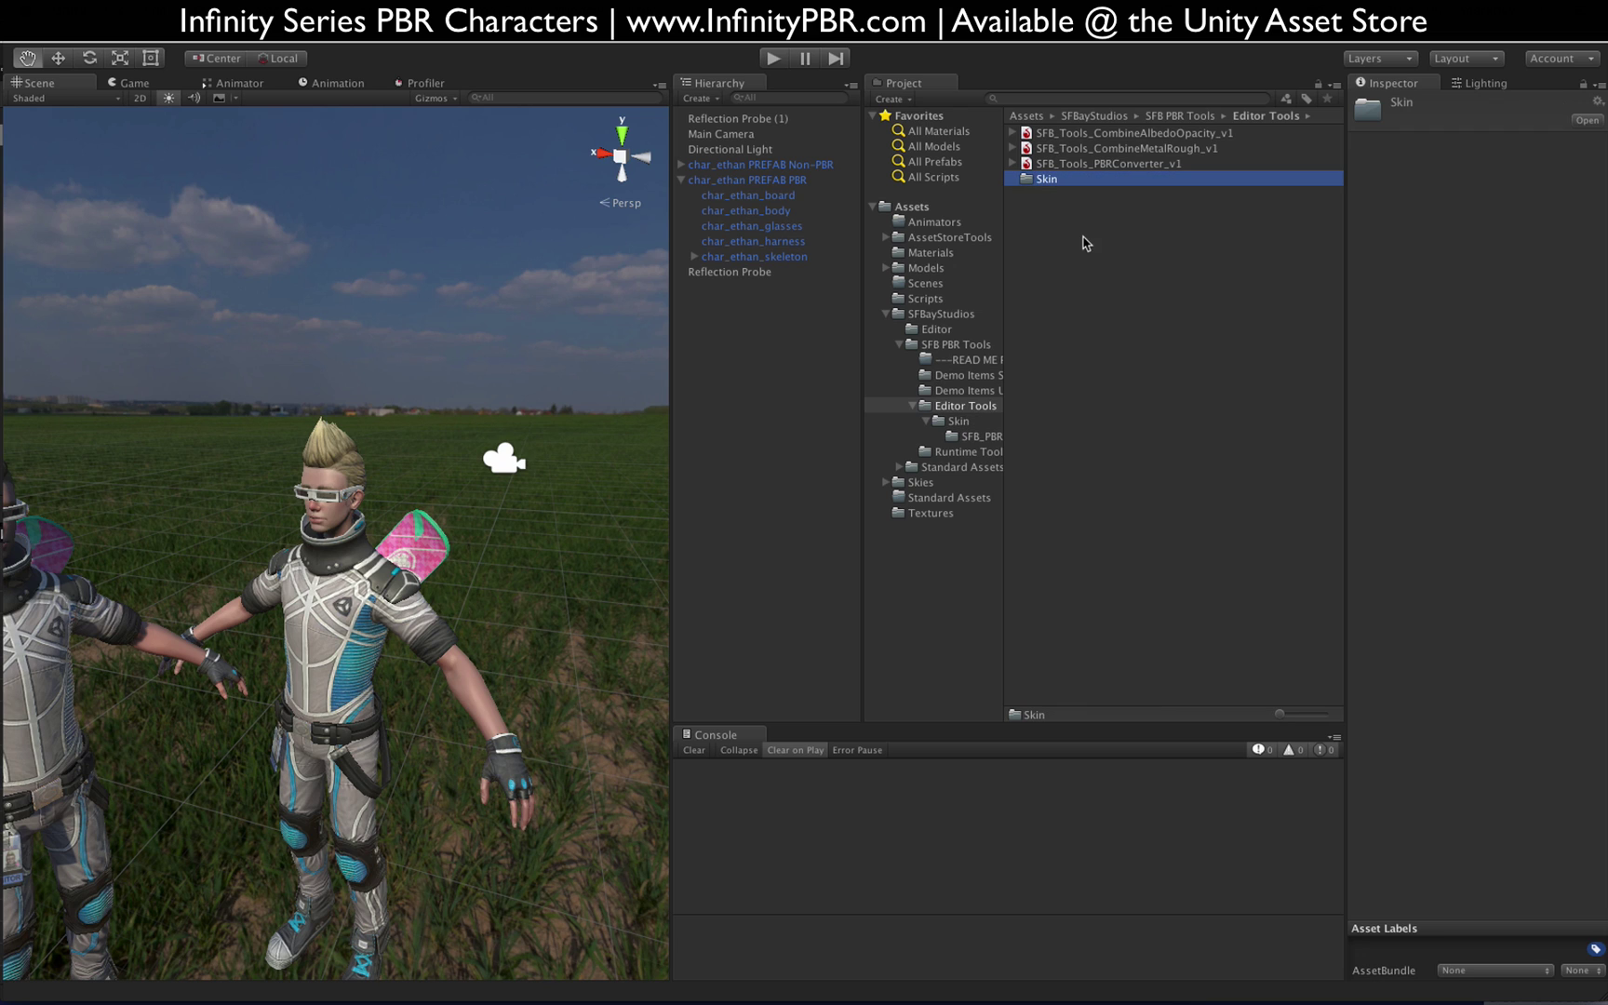
left_click(956, 437)
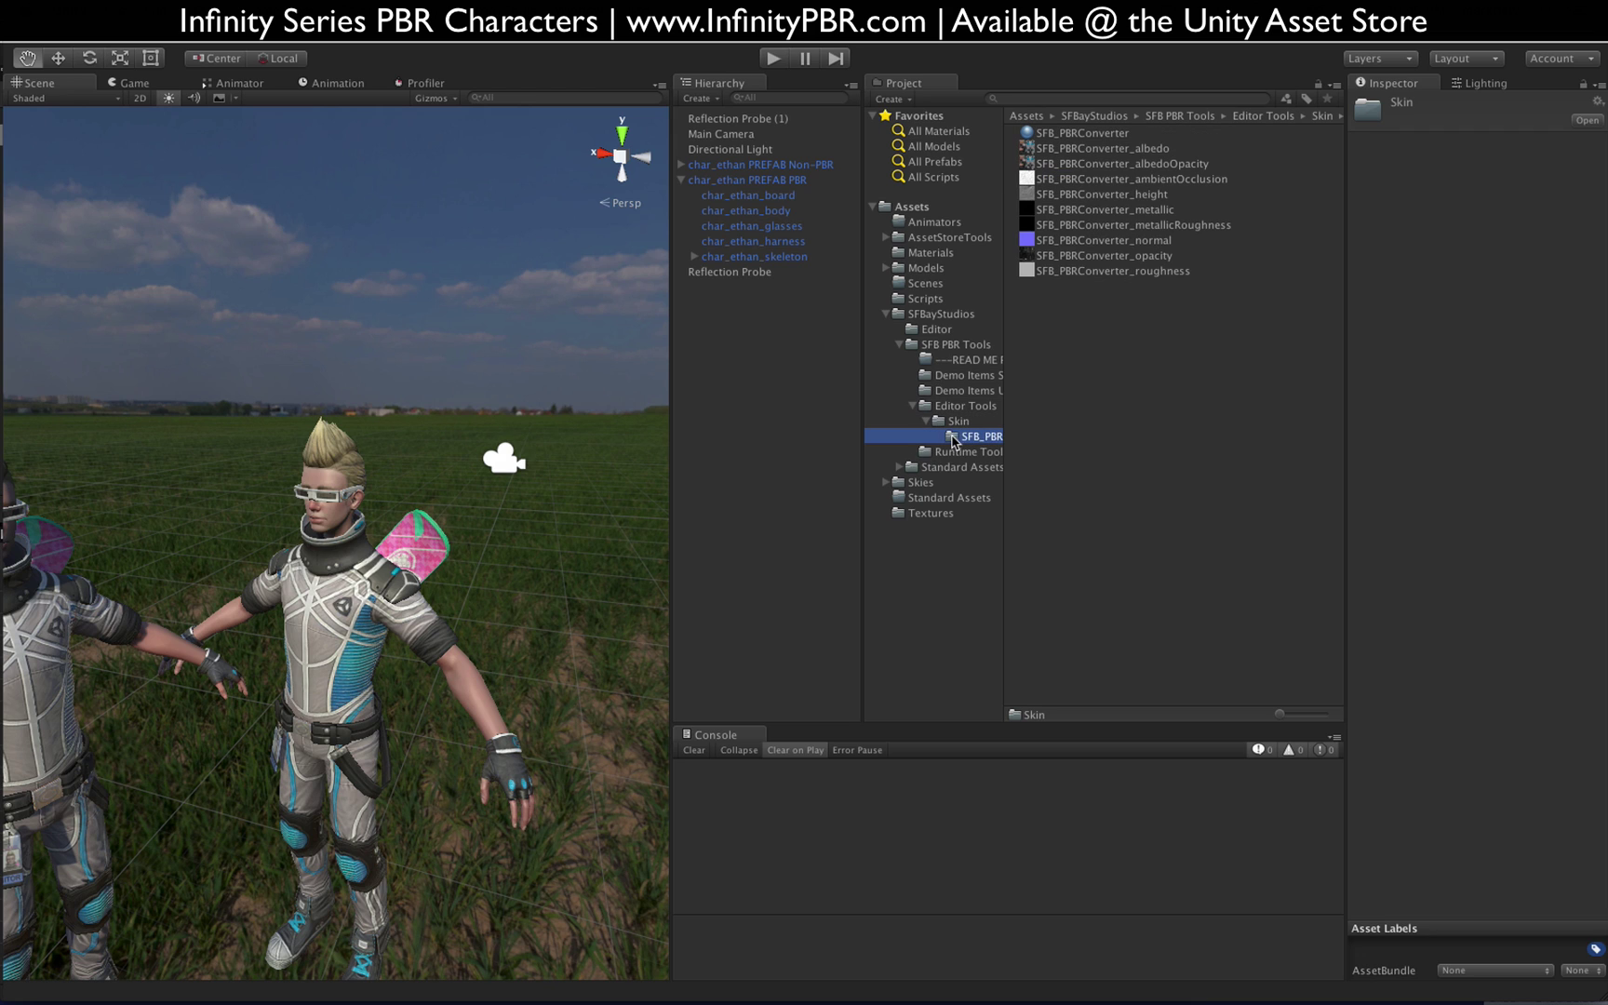
Step: Rename the exported SFB_PBRConverter material to SFB_Skin
left_click(1067, 135)
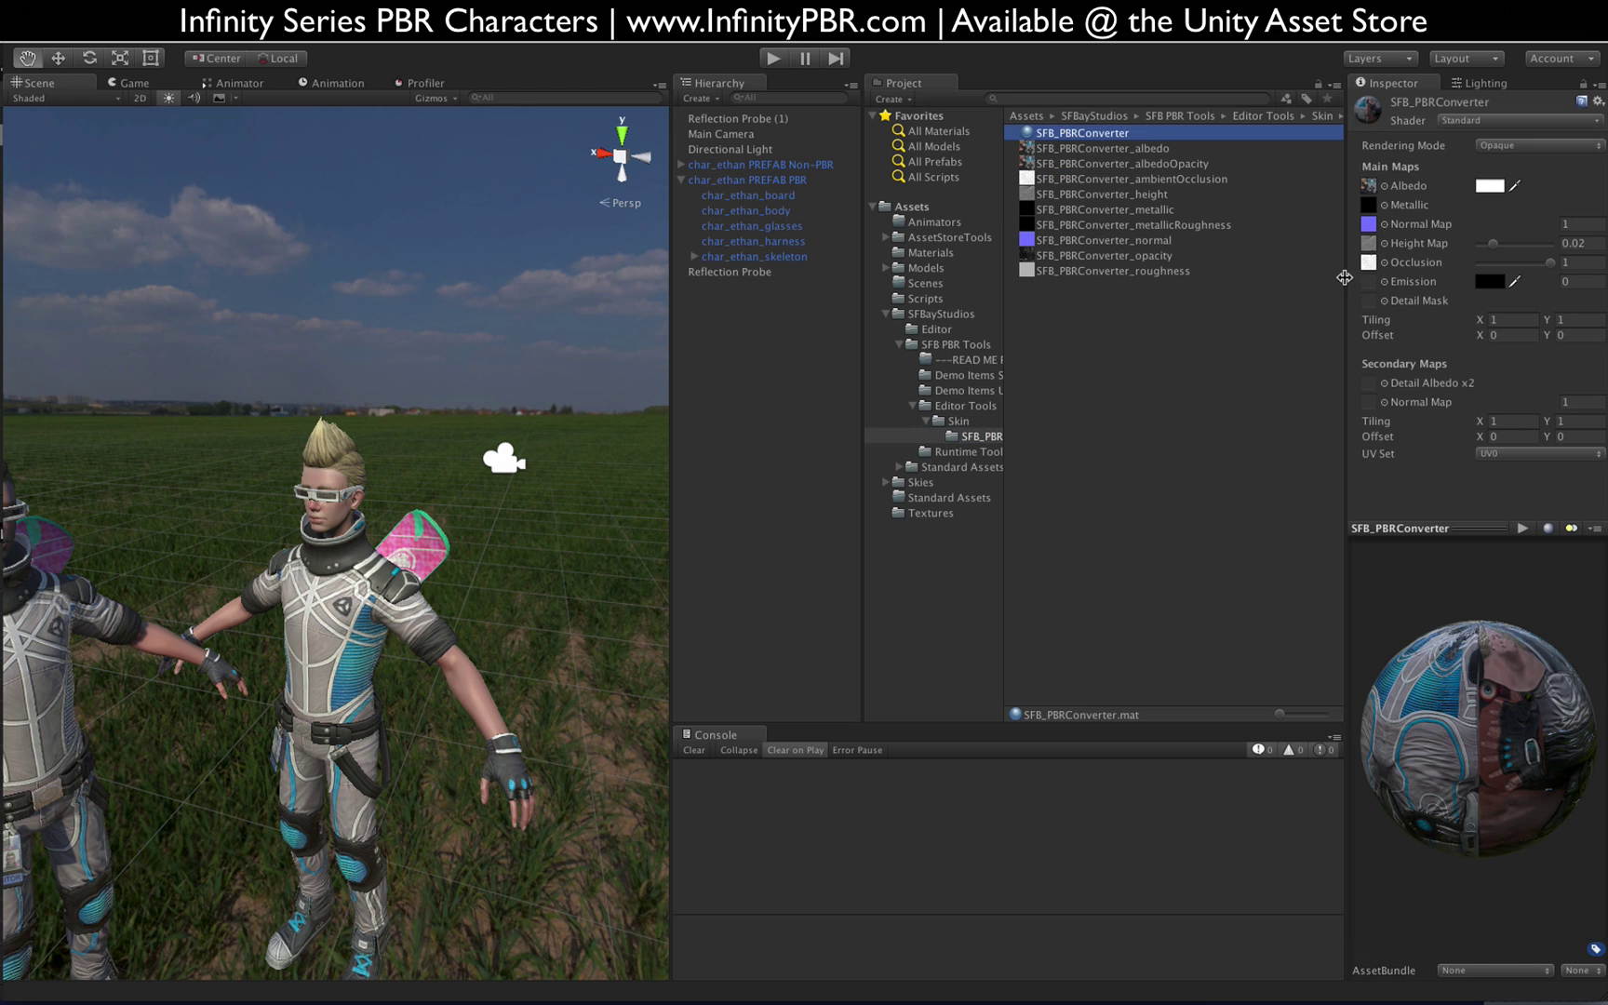
left_click_drag(1346, 277, 1201, 282)
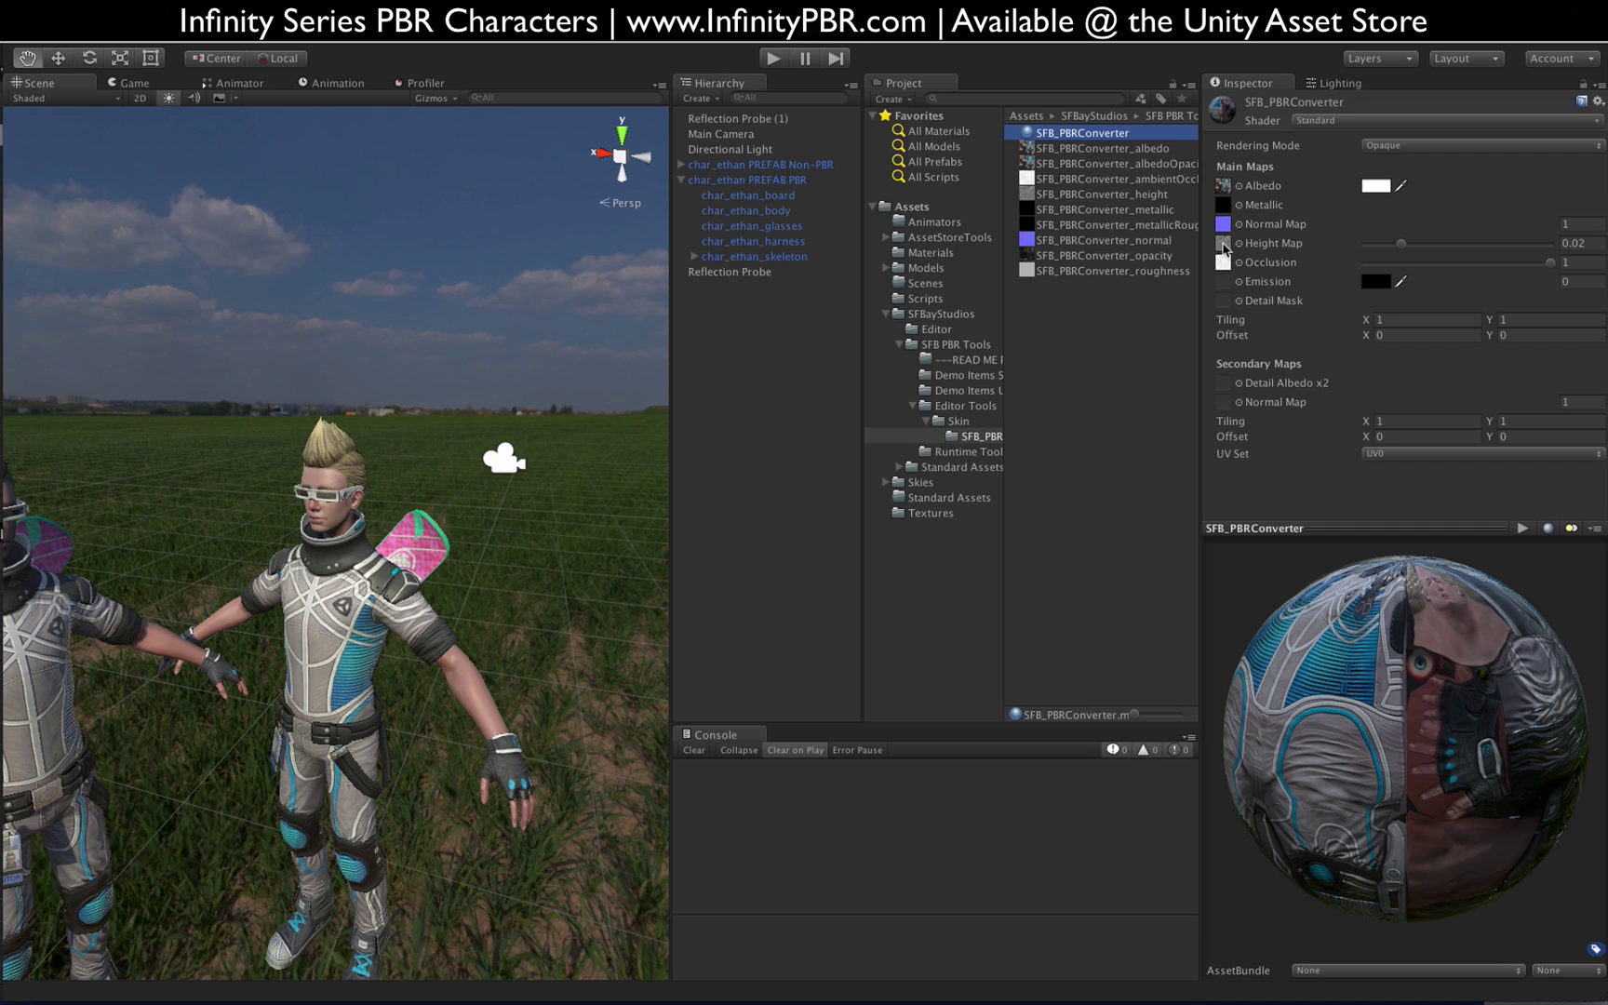
left_click(783, 216)
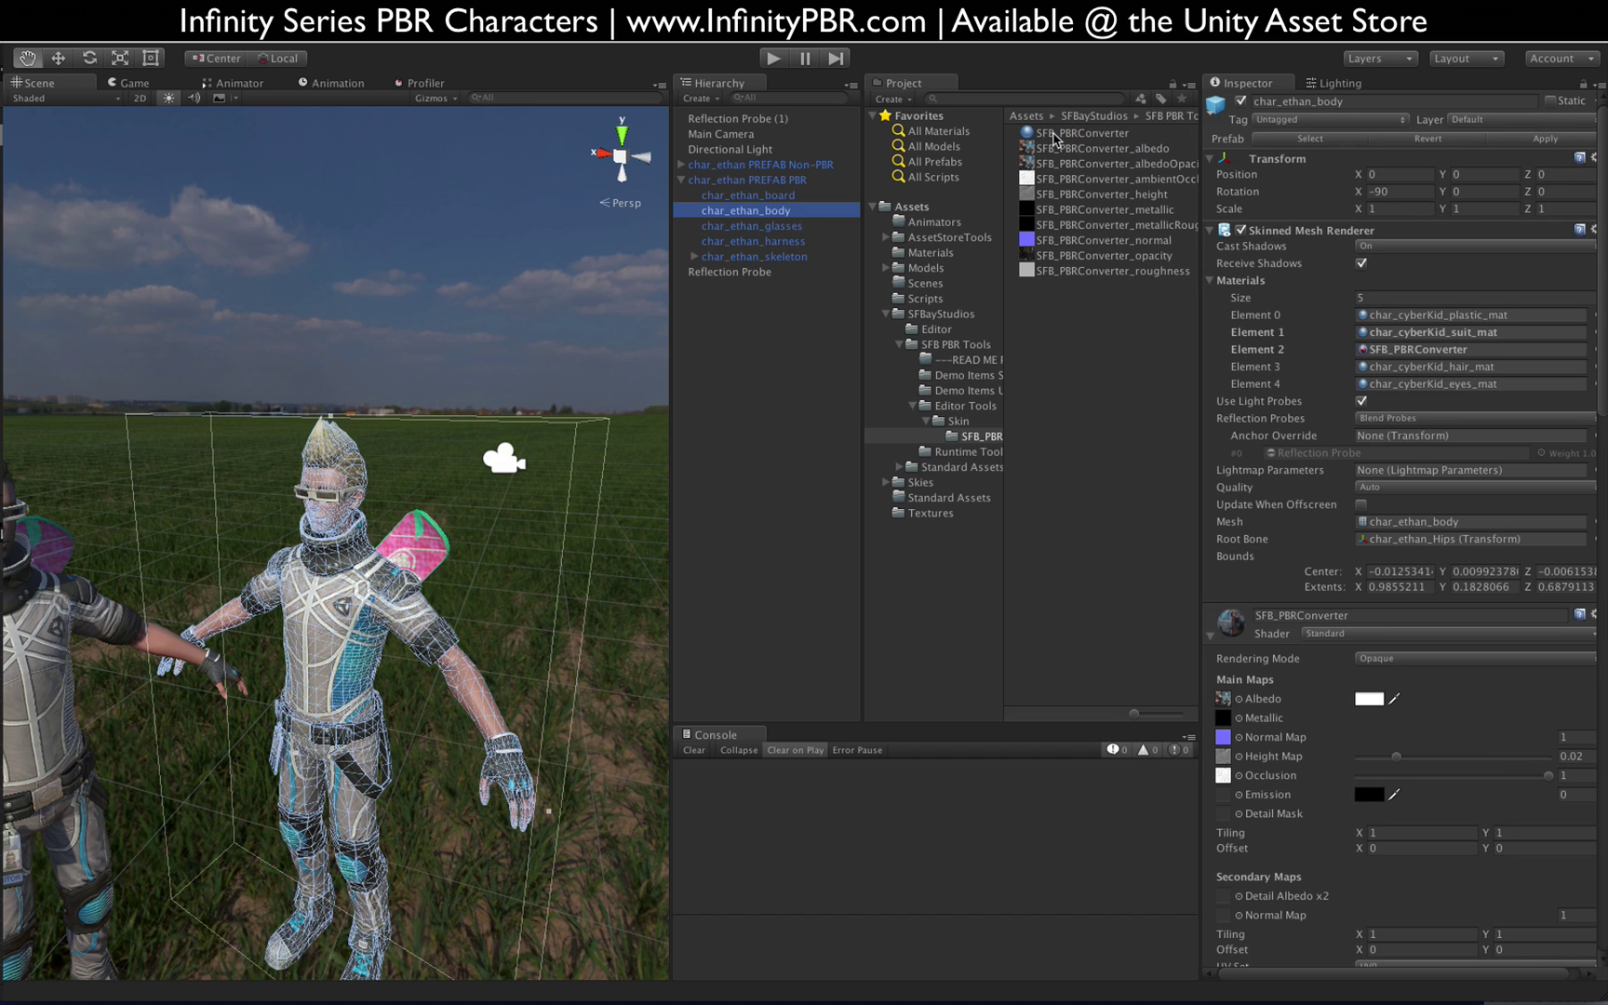
left_click(1055, 135)
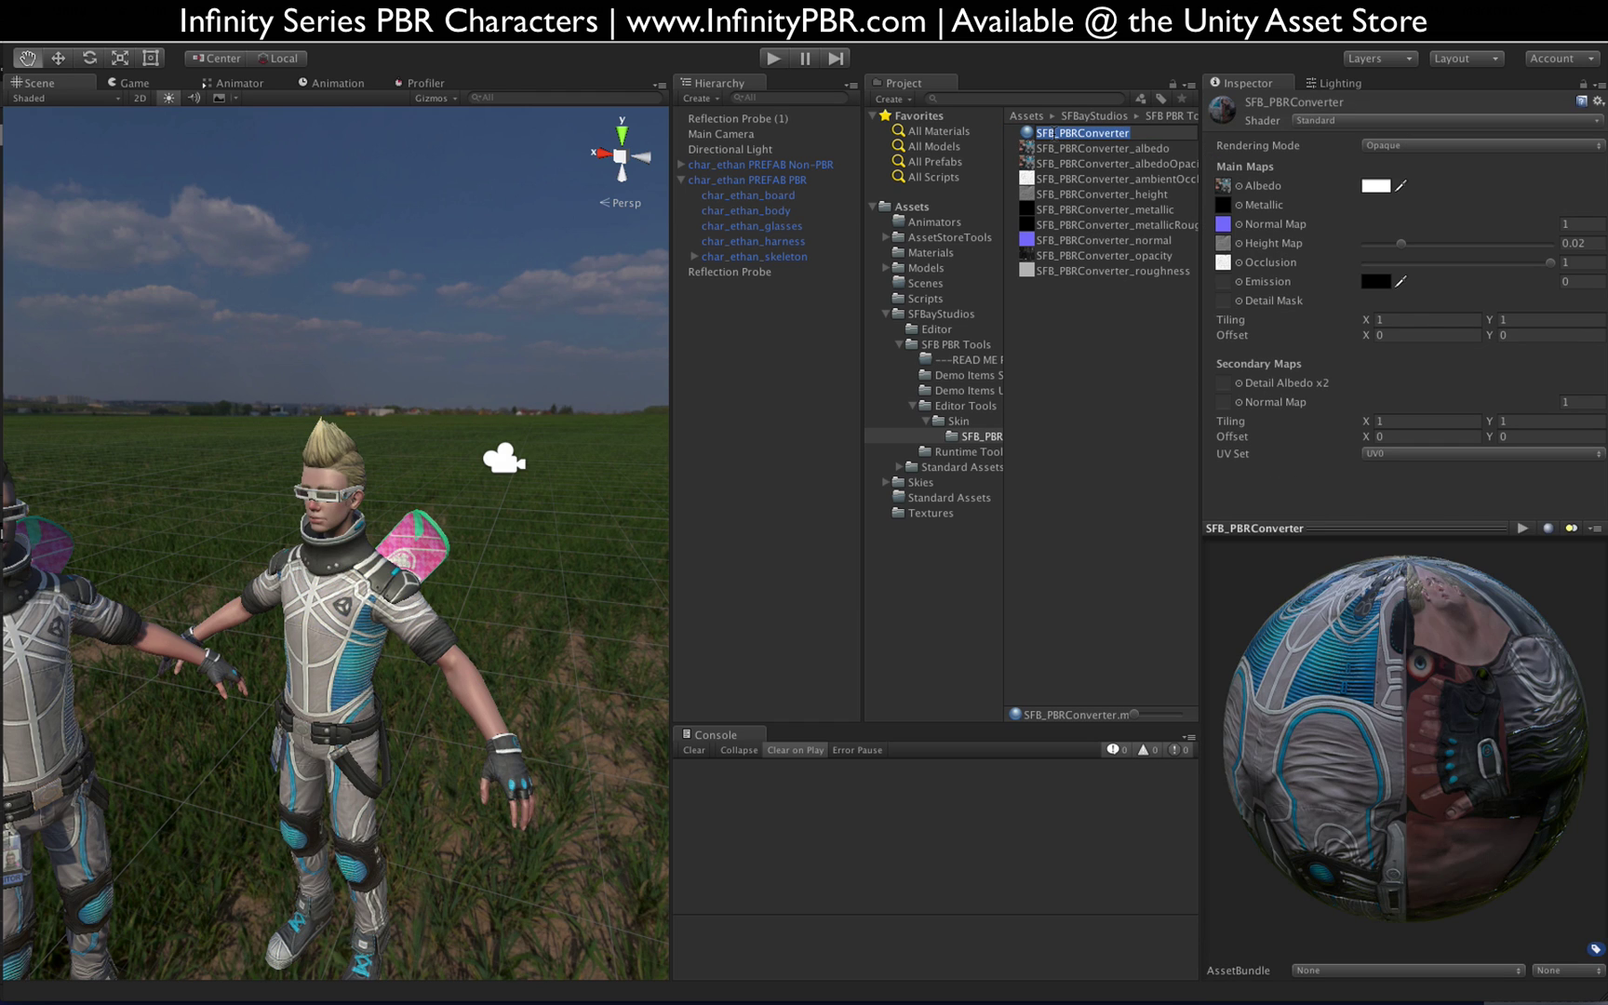
type("SFB_Skin")
key("Return")
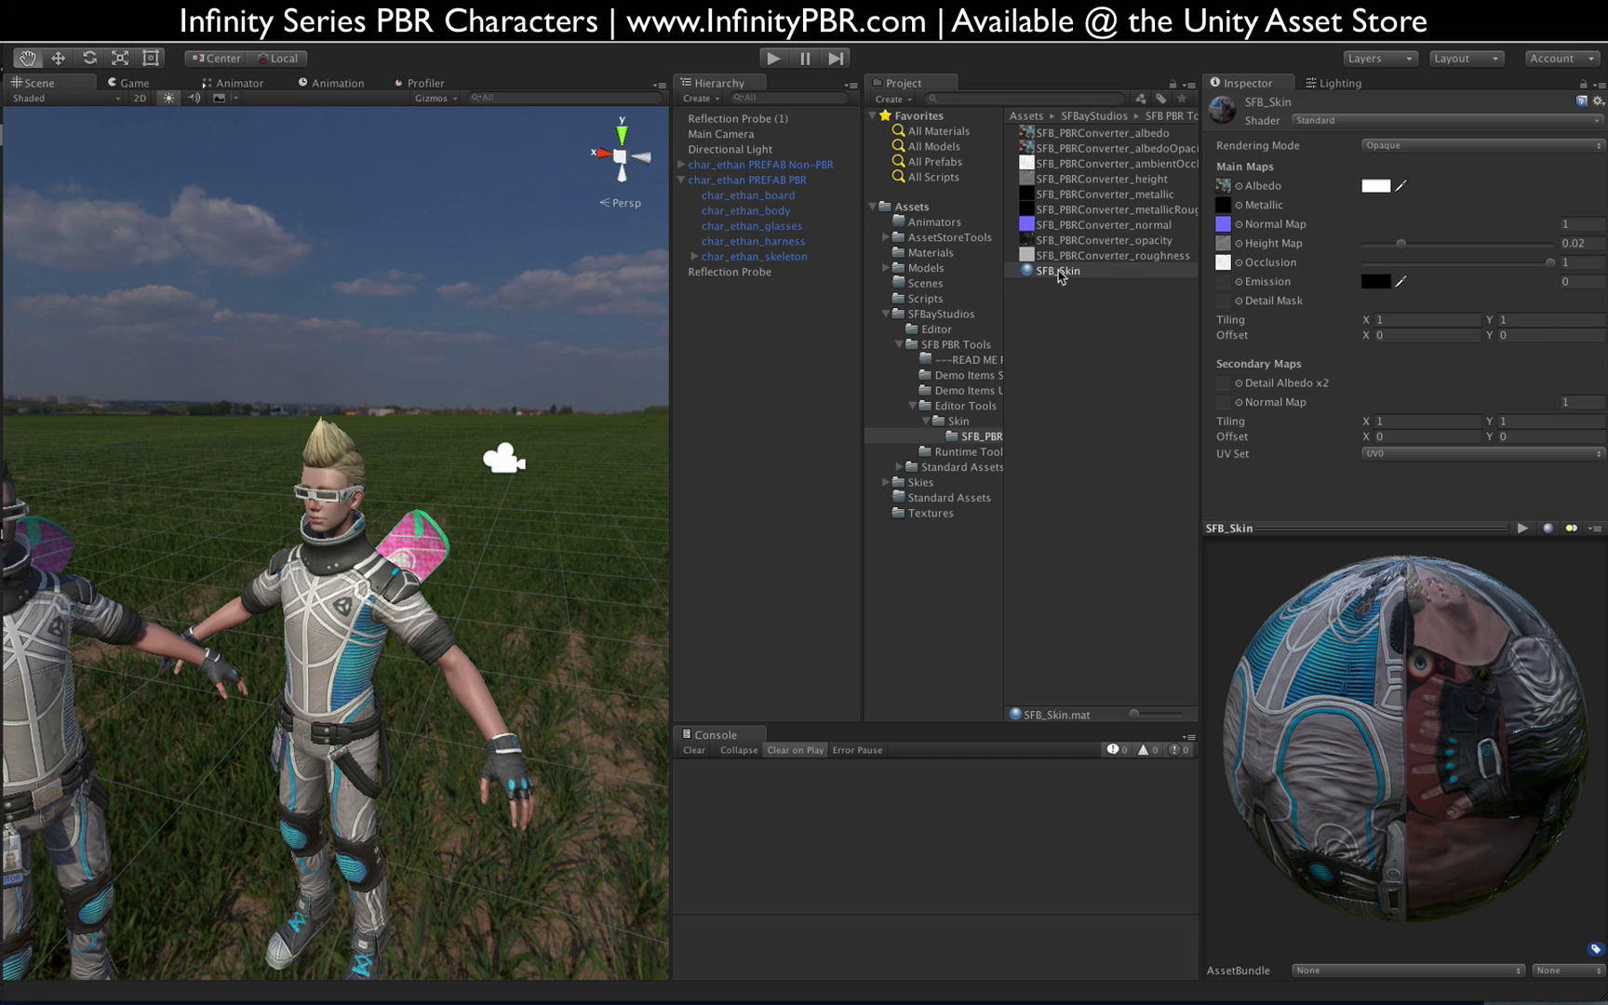
Step: Assign SFB_Skin to the PBR char_ethan_body's Element 2 skin slot
left_click(746, 211)
left_click_drag(1049, 270, 1402, 356)
left_click(757, 566)
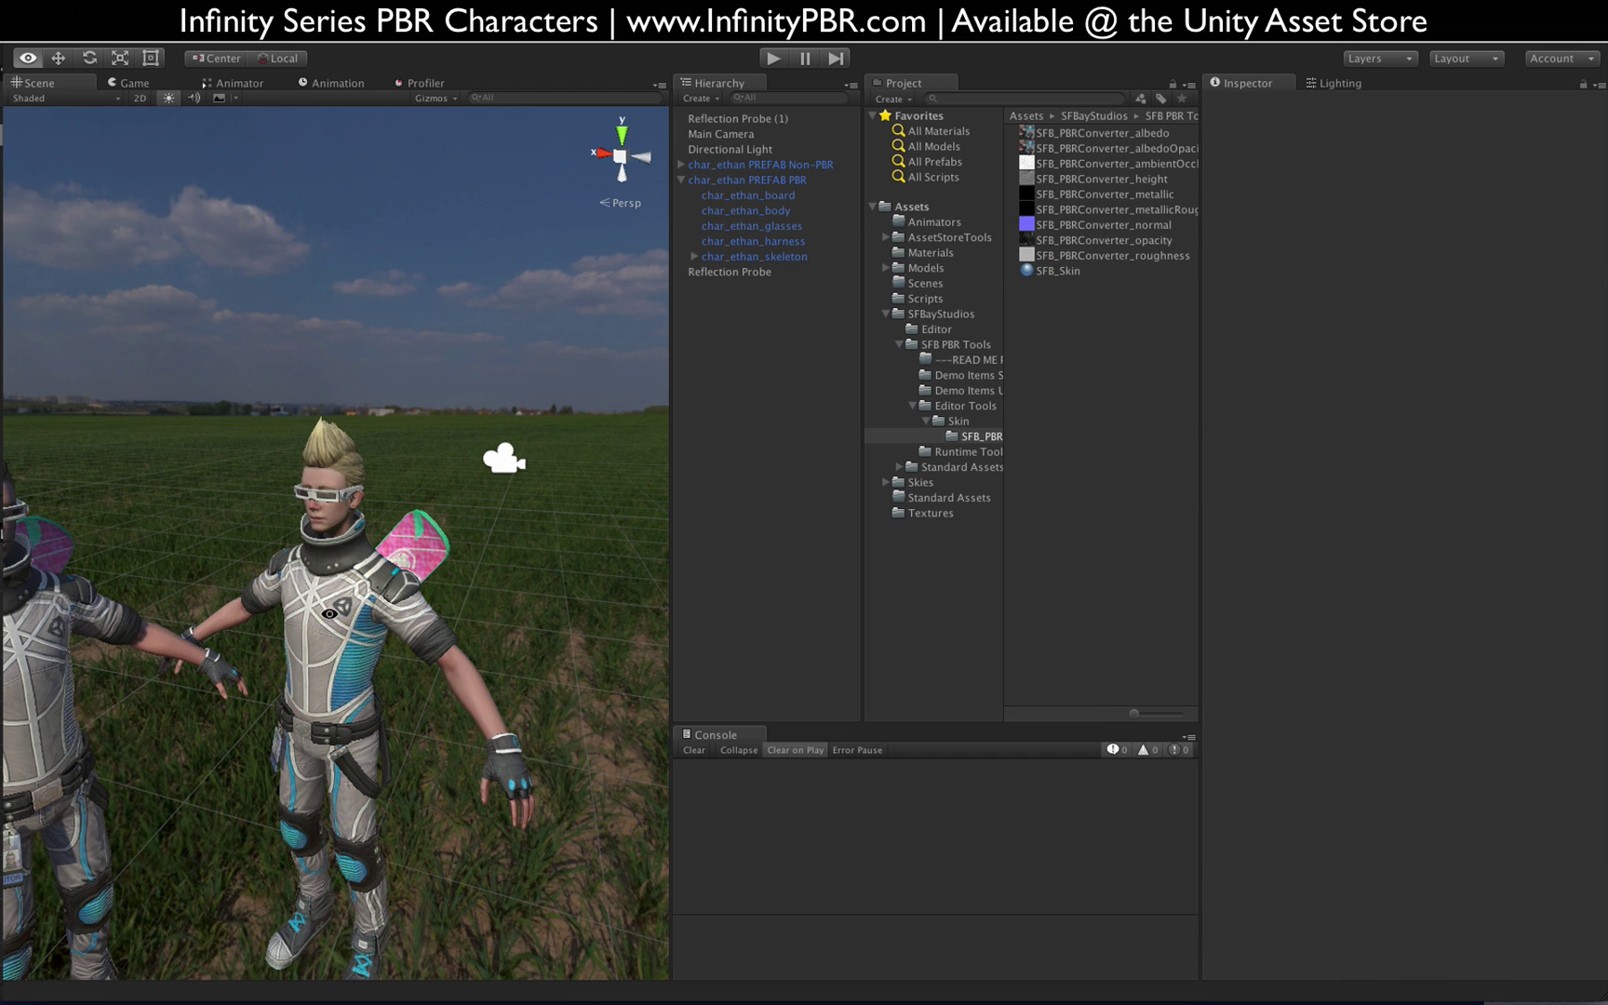
Step: Orbit close around Ethan's face, then show SFB_Skin's Standard-shader settings in the Inspector
scroll(330, 605, "up", 10)
scroll(336, 540, "down", 10)
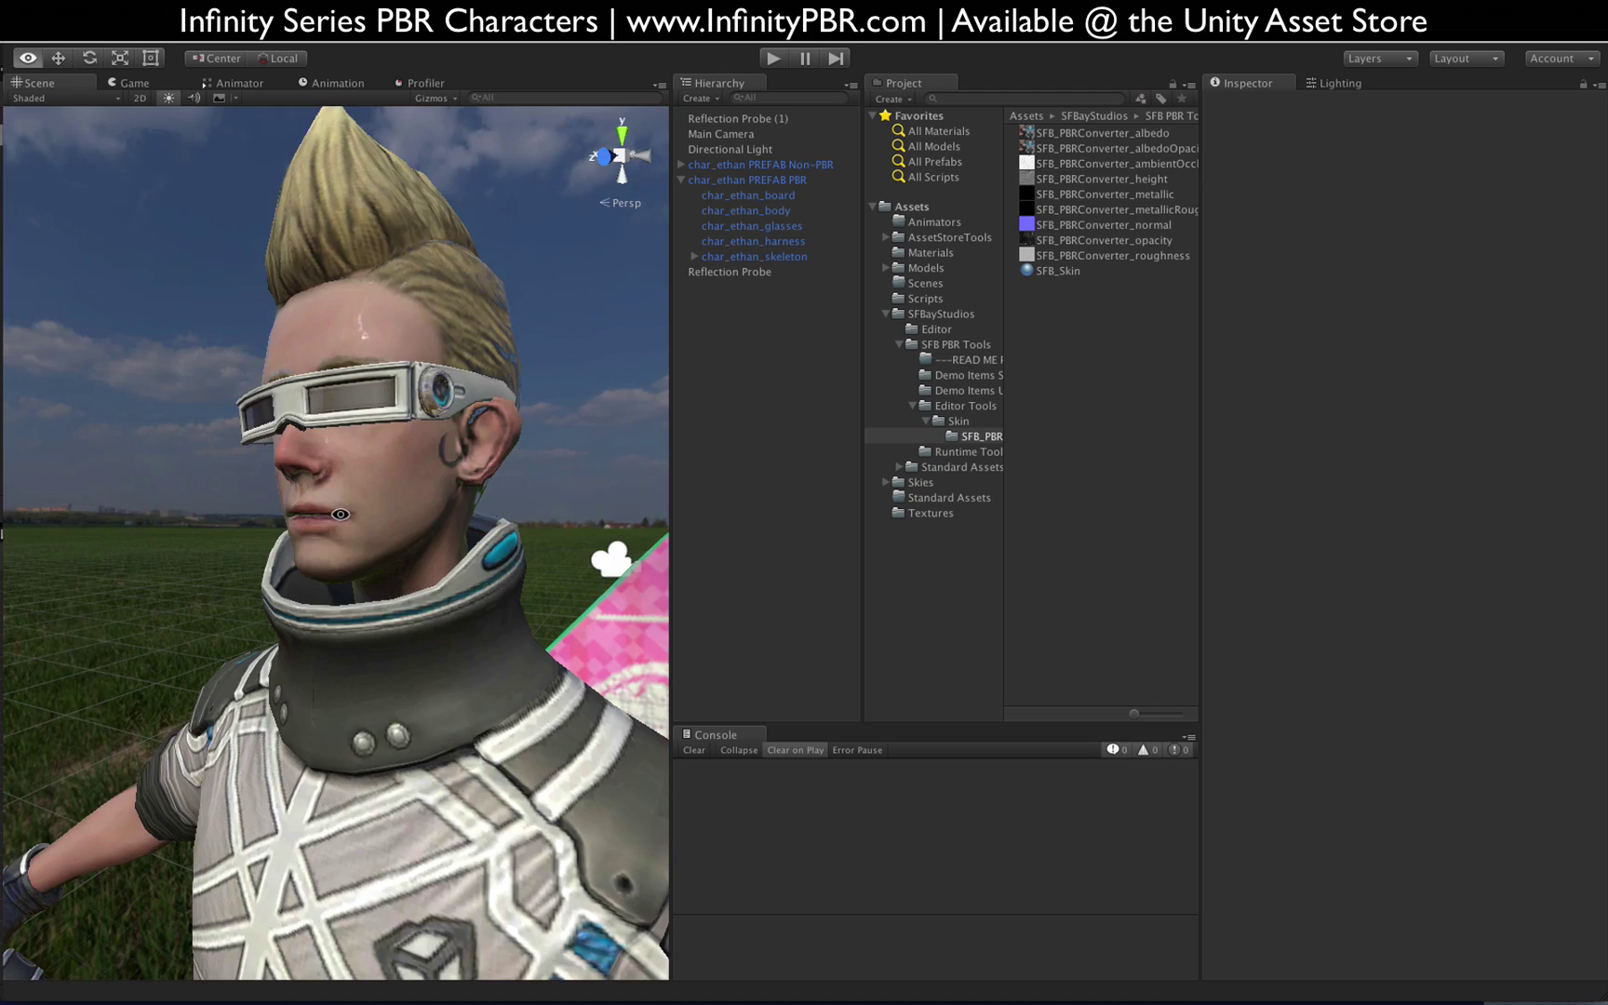
left_click_drag(335, 542, 195, 553, "alt")
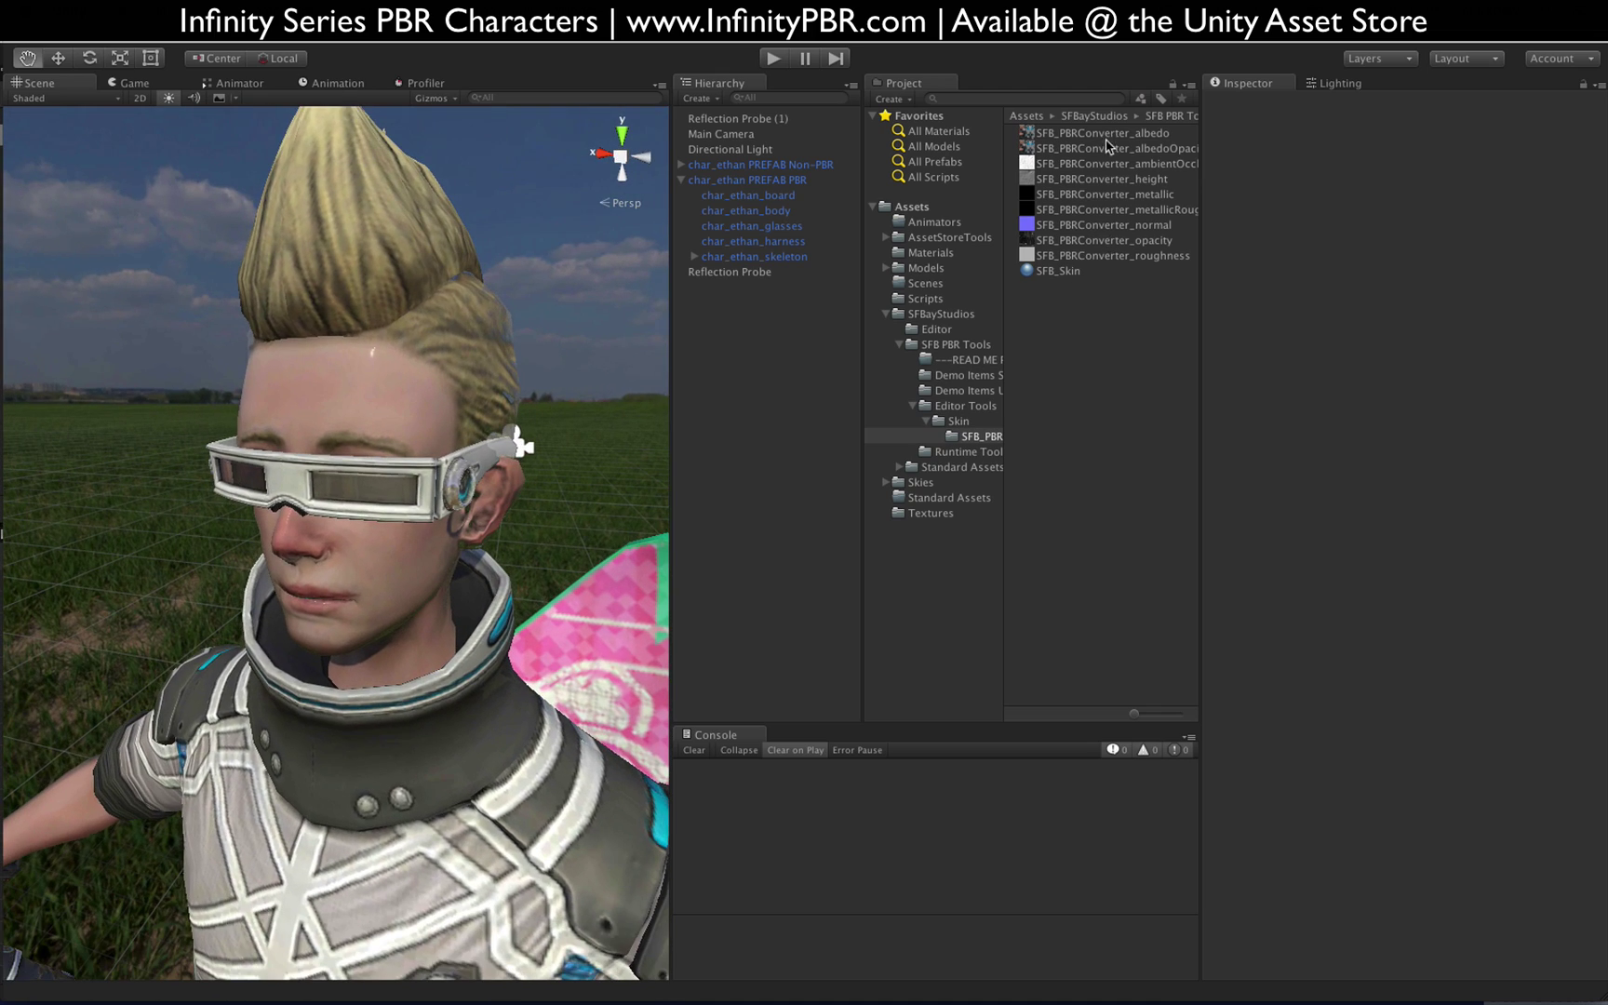
left_click(1085, 271)
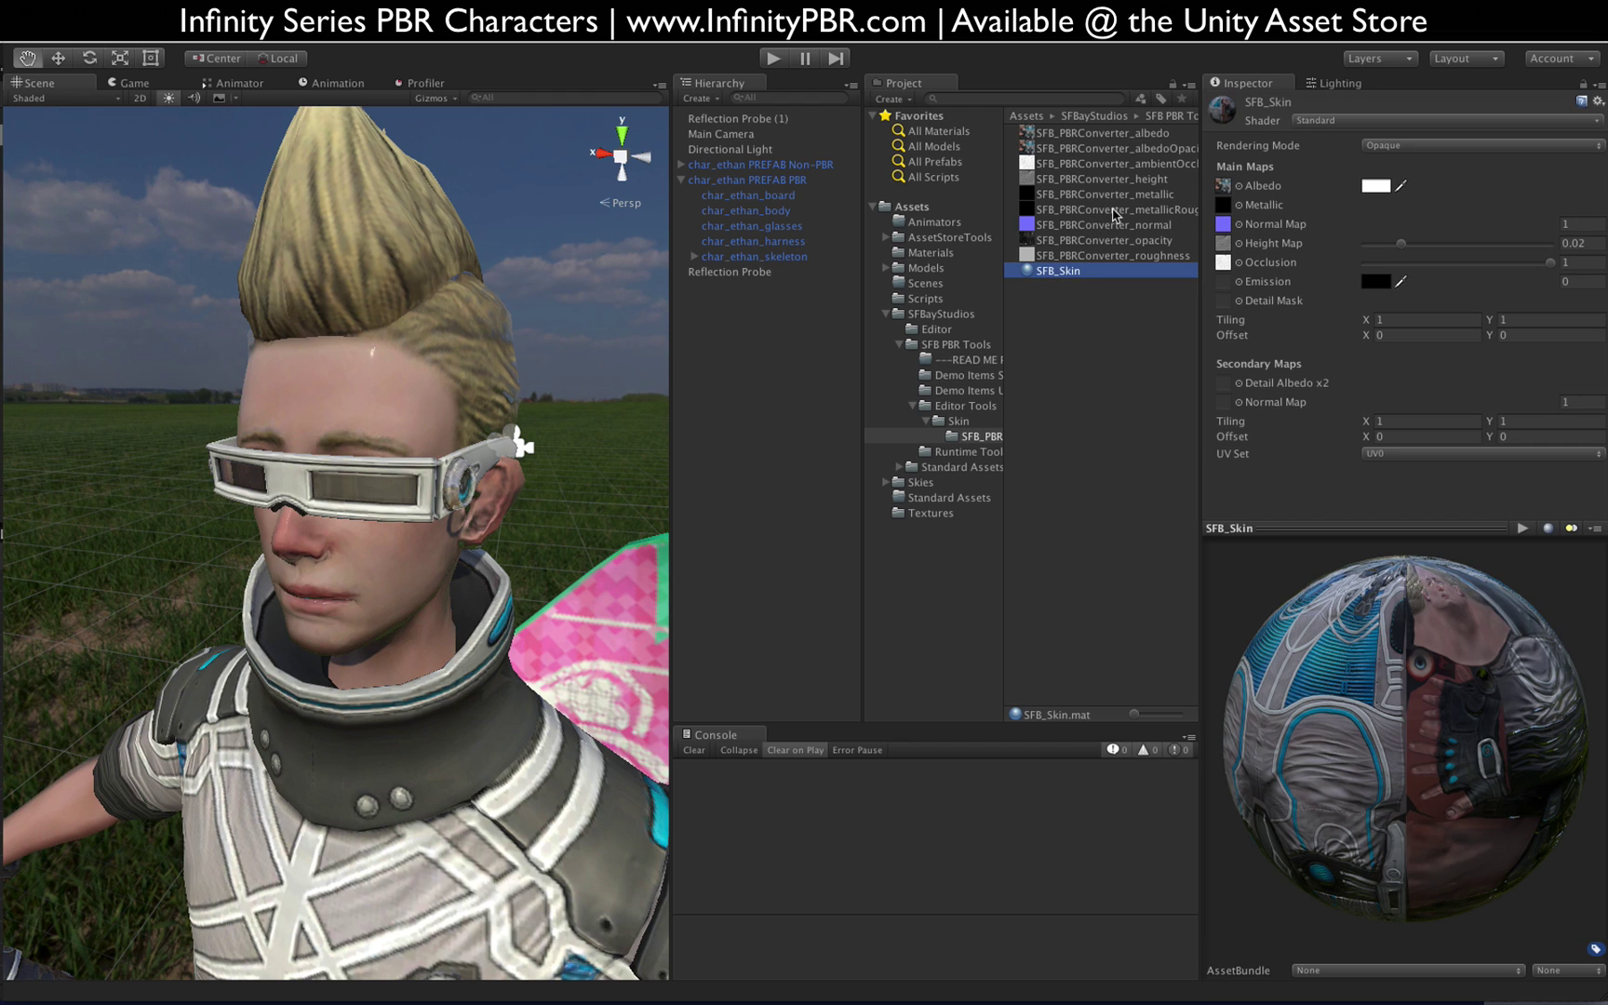
left_click_drag(1110, 210, 1224, 210)
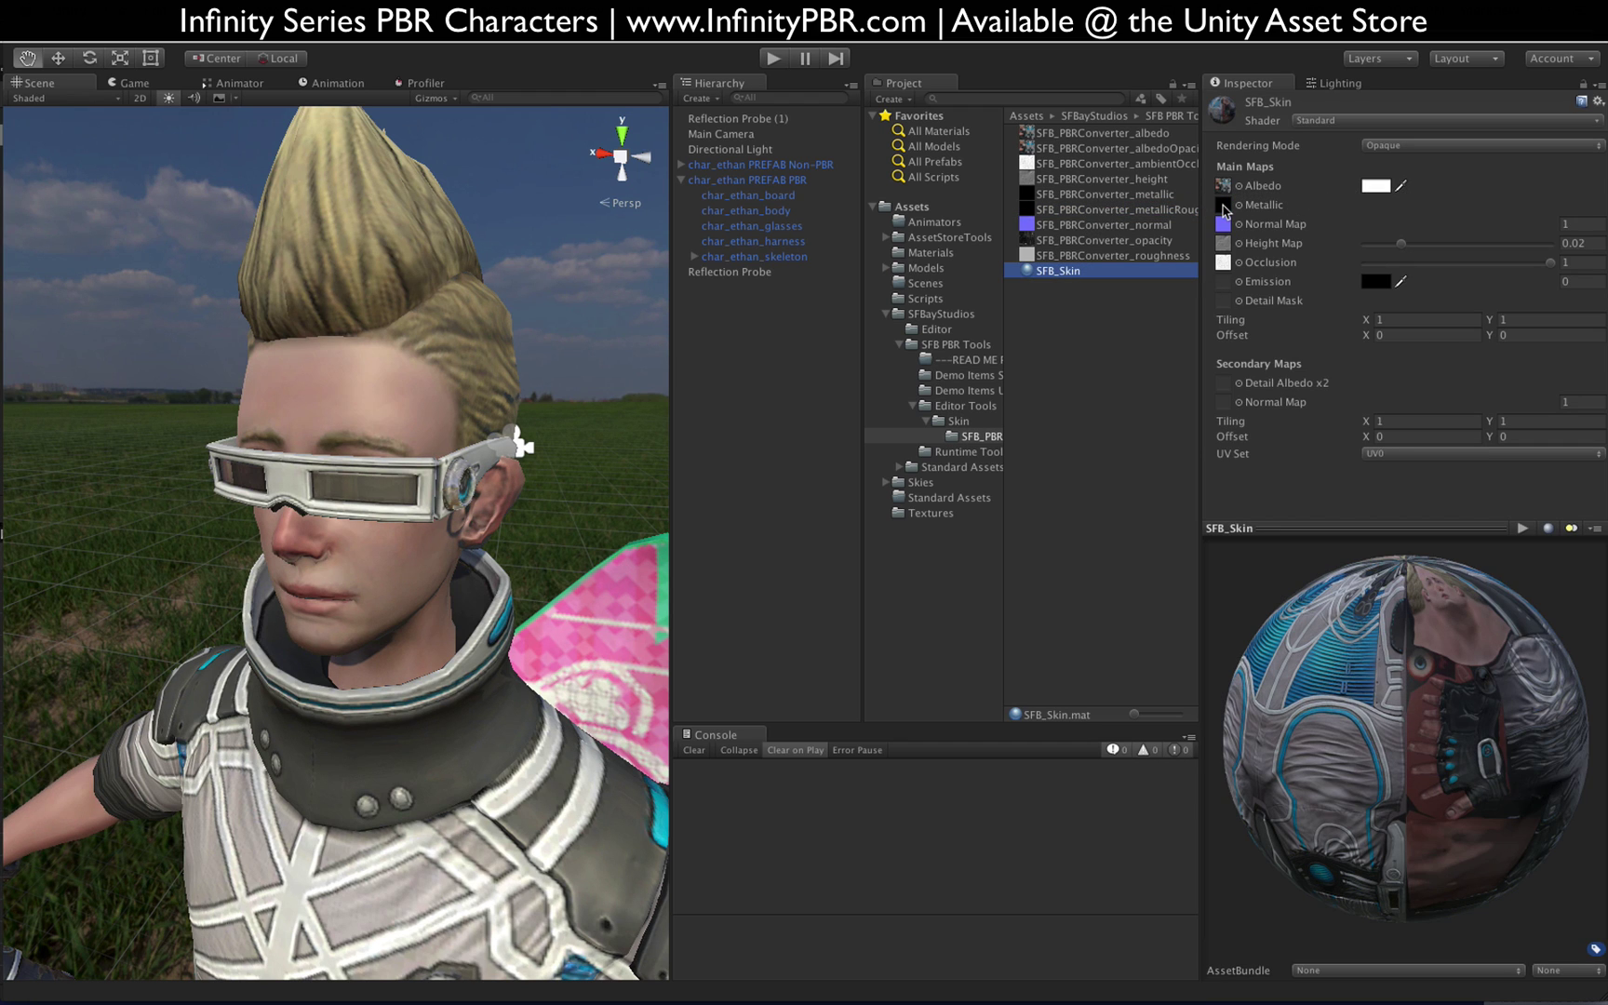
scroll(328, 456, "down", 5)
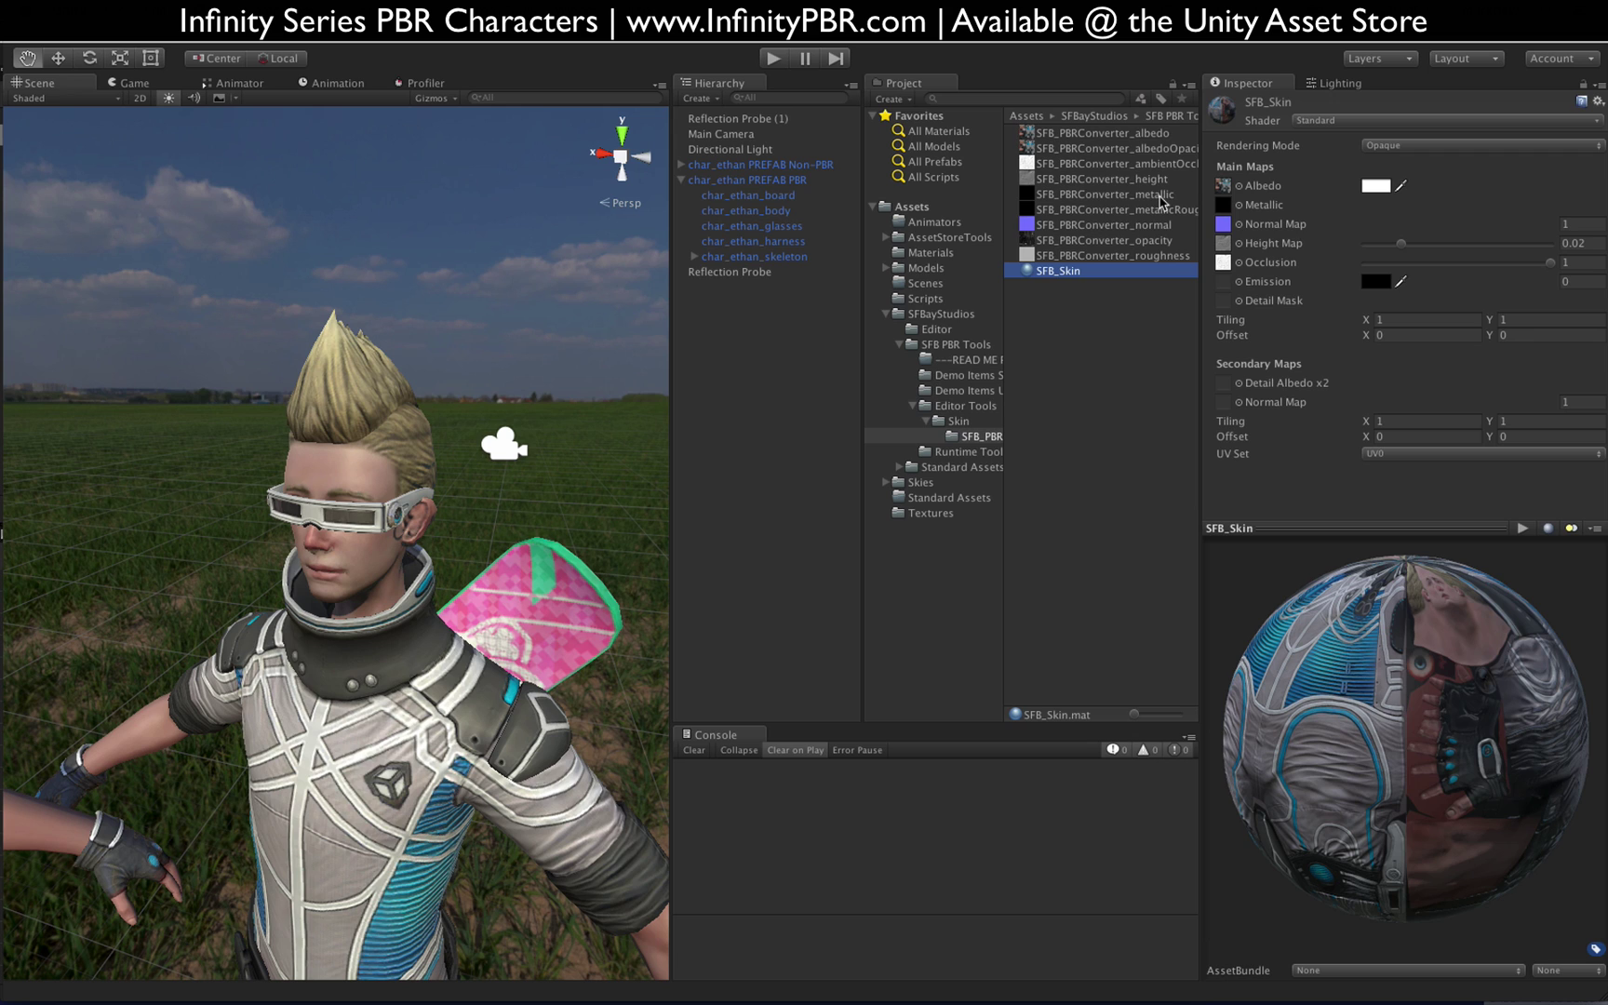
Step: Inspect the metallicRoughness, albedoOpacity and albedo textures
left_click(1127, 213)
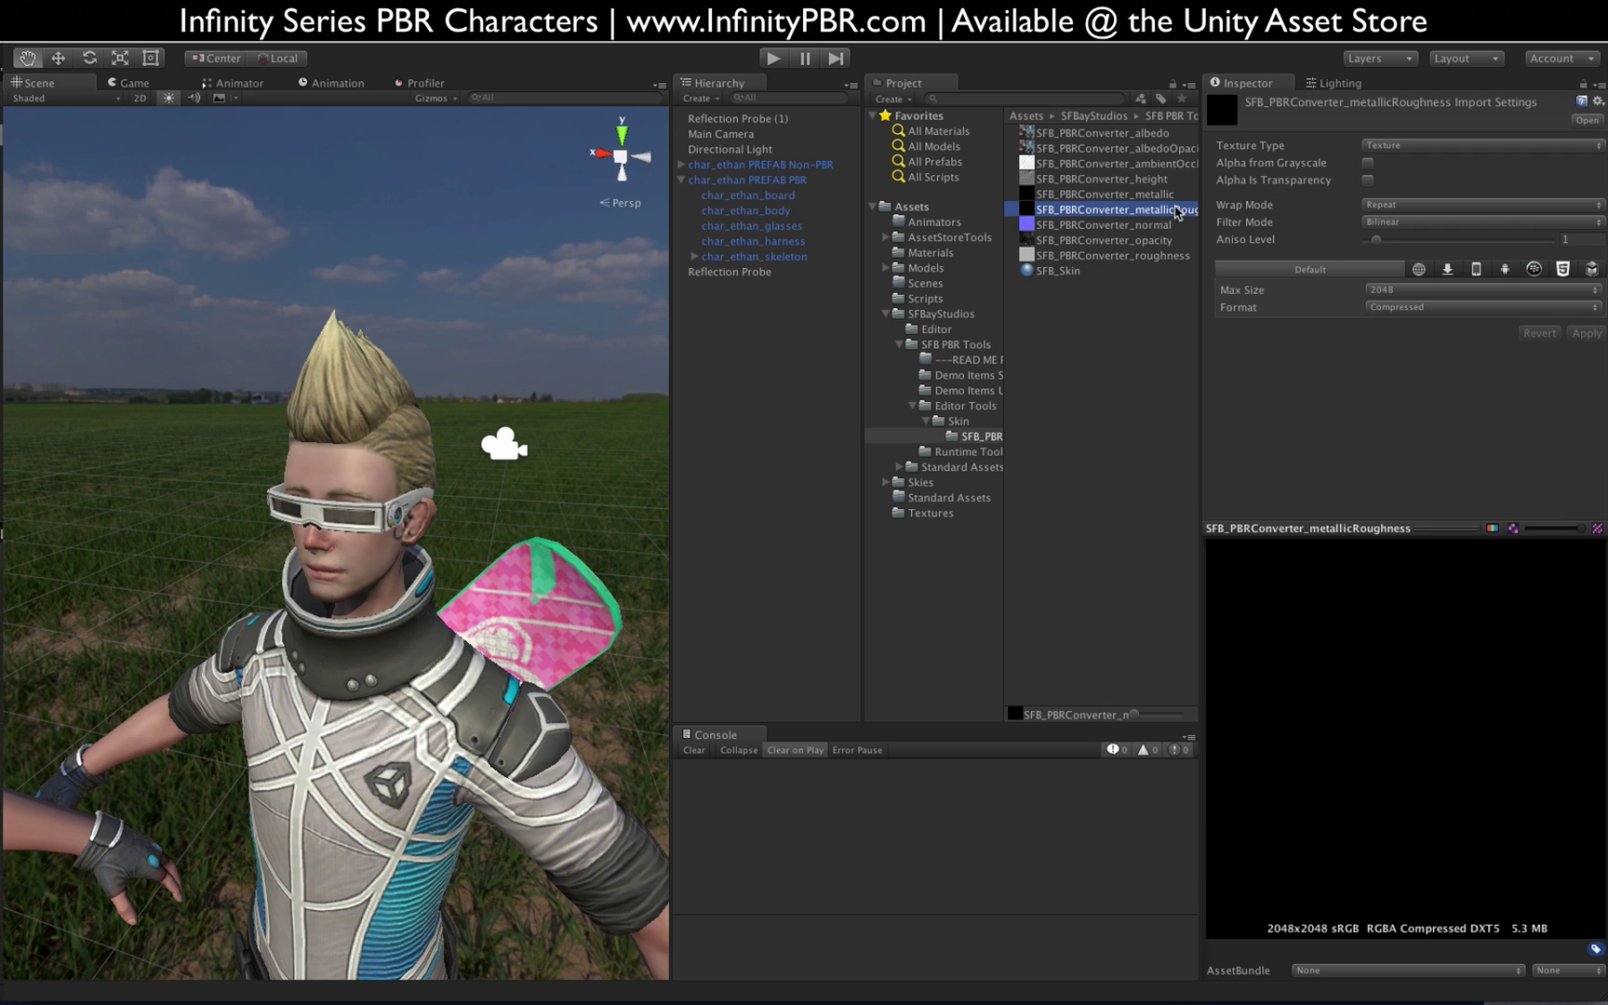
left_click(1163, 148)
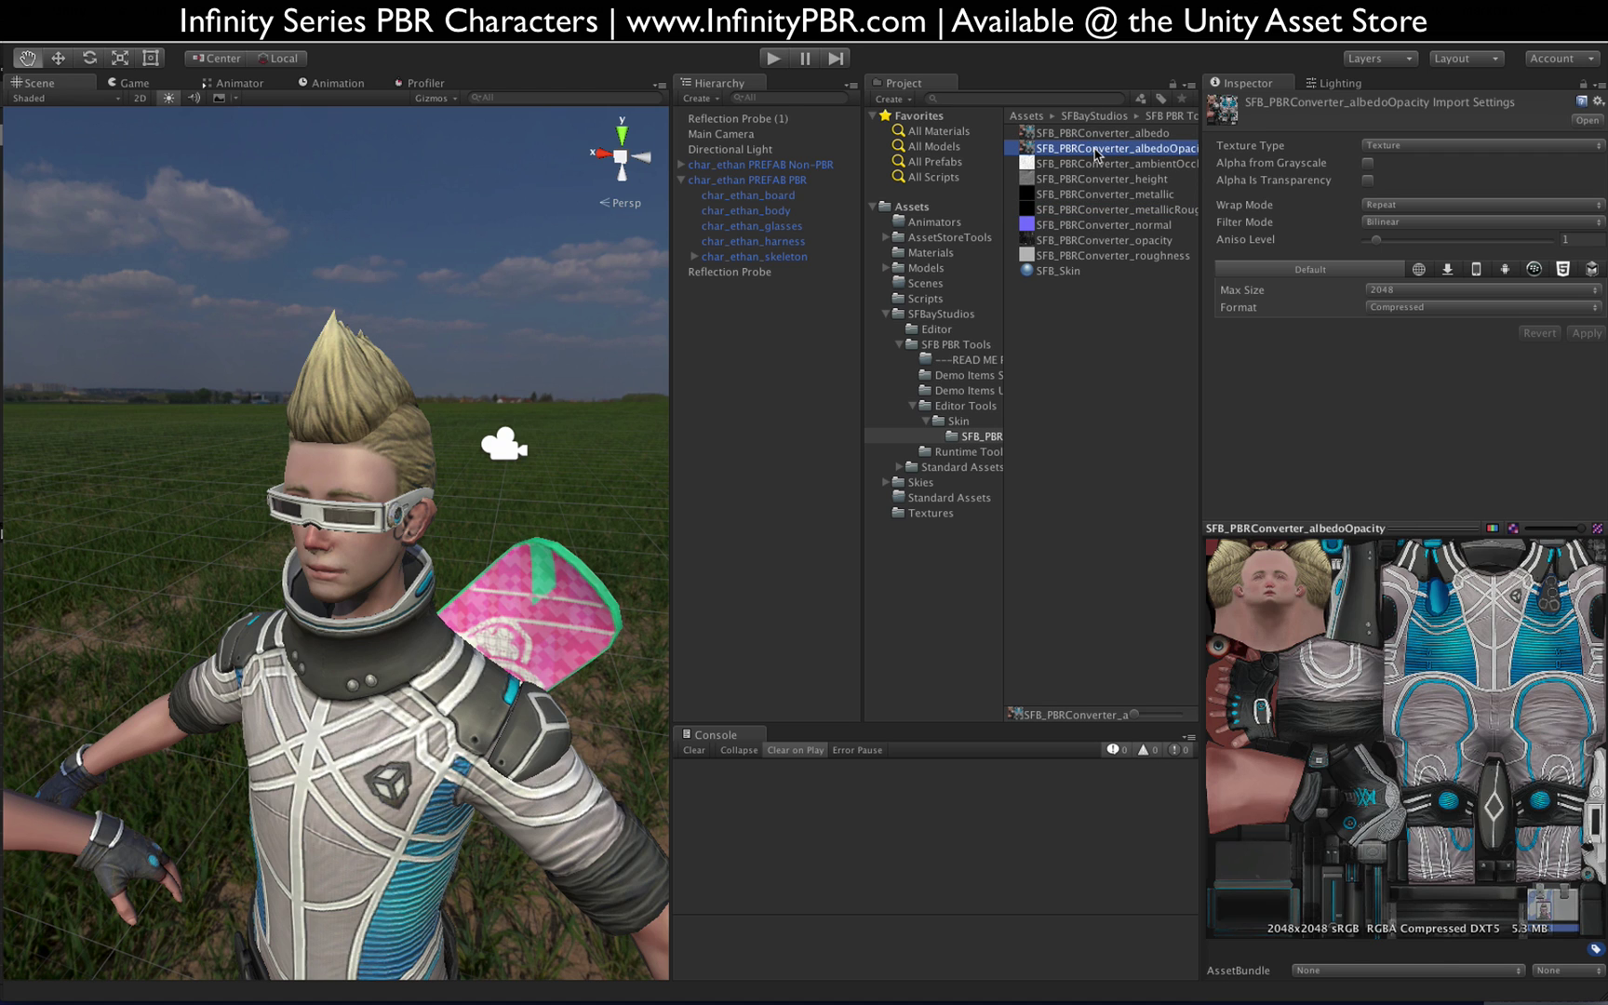
left_click(1154, 134)
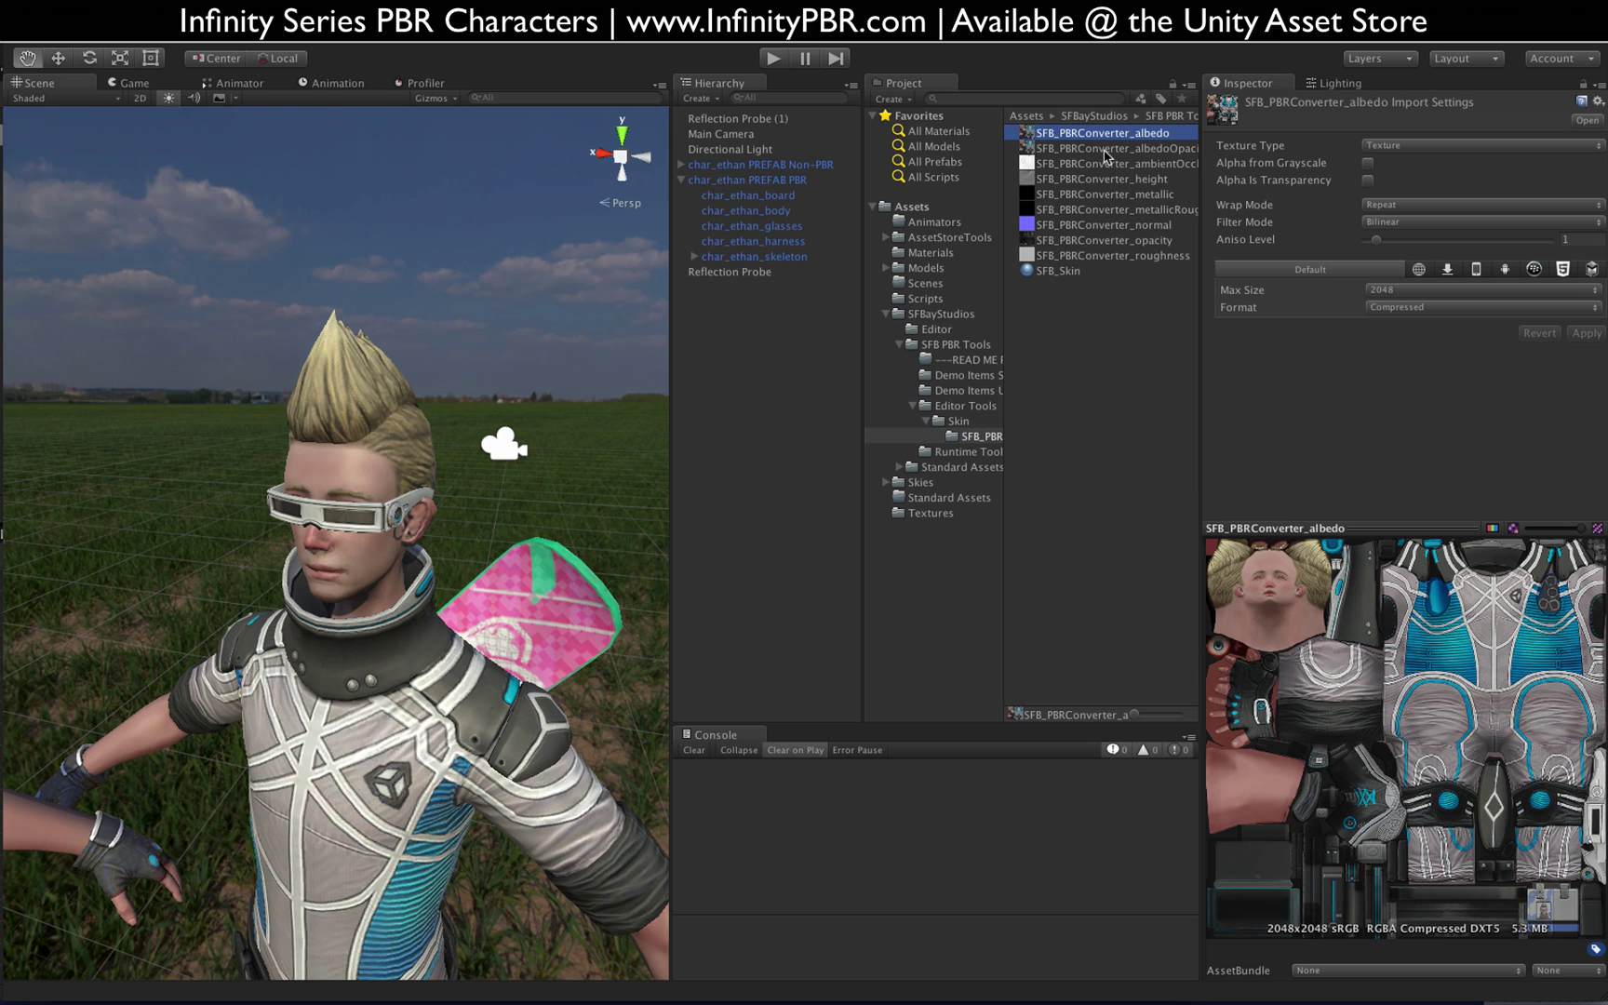
Step: Put metallicRoughness in SFB_Skin's Metallic slot and lower the height to 0.005
left_click(1075, 270)
left_click_drag(1110, 214, 1219, 209)
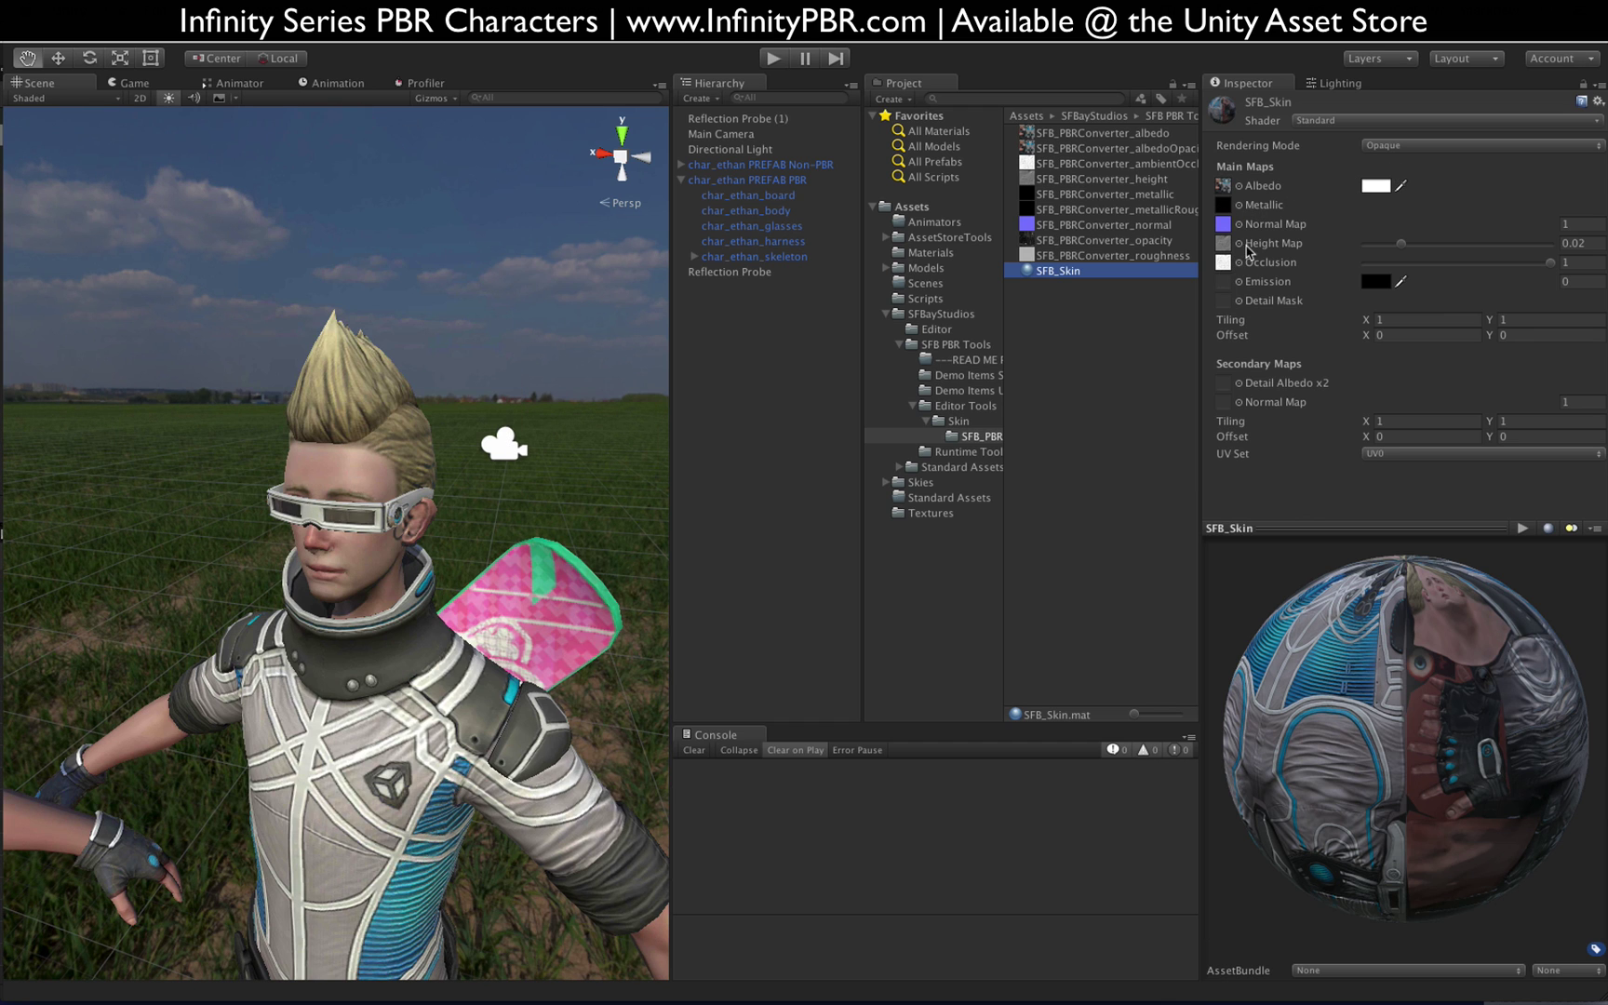
left_click_drag(1403, 245, 1304, 256)
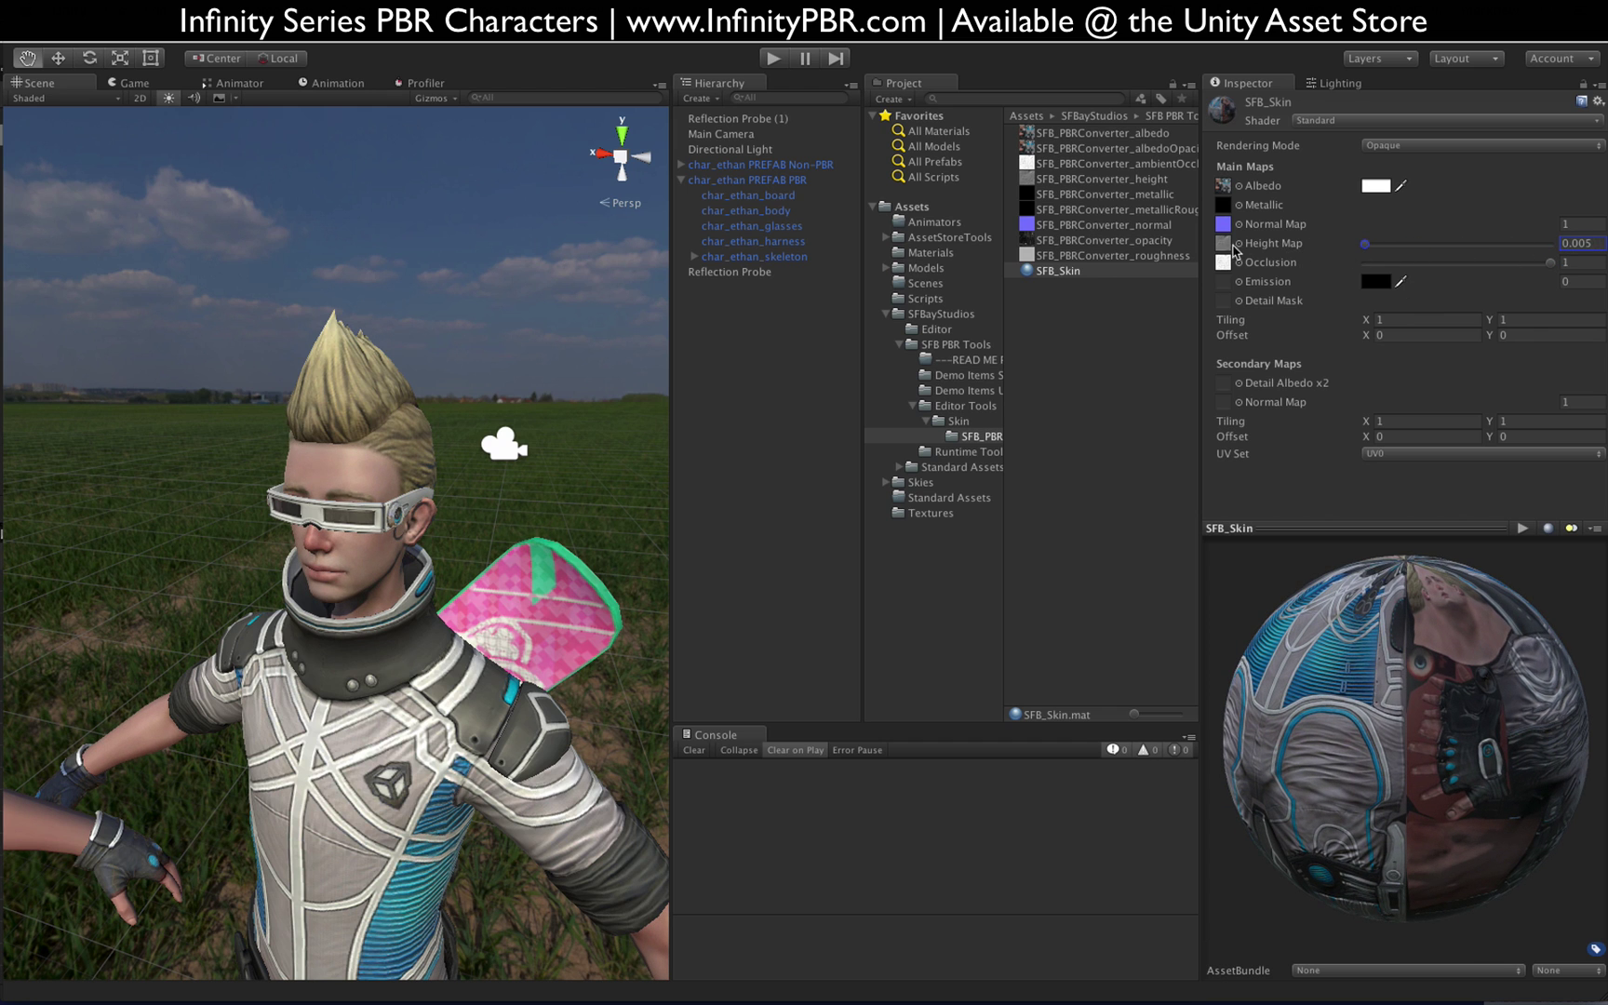
Step: Set SFB_Skin's Height Map to None
left_click(1236, 245)
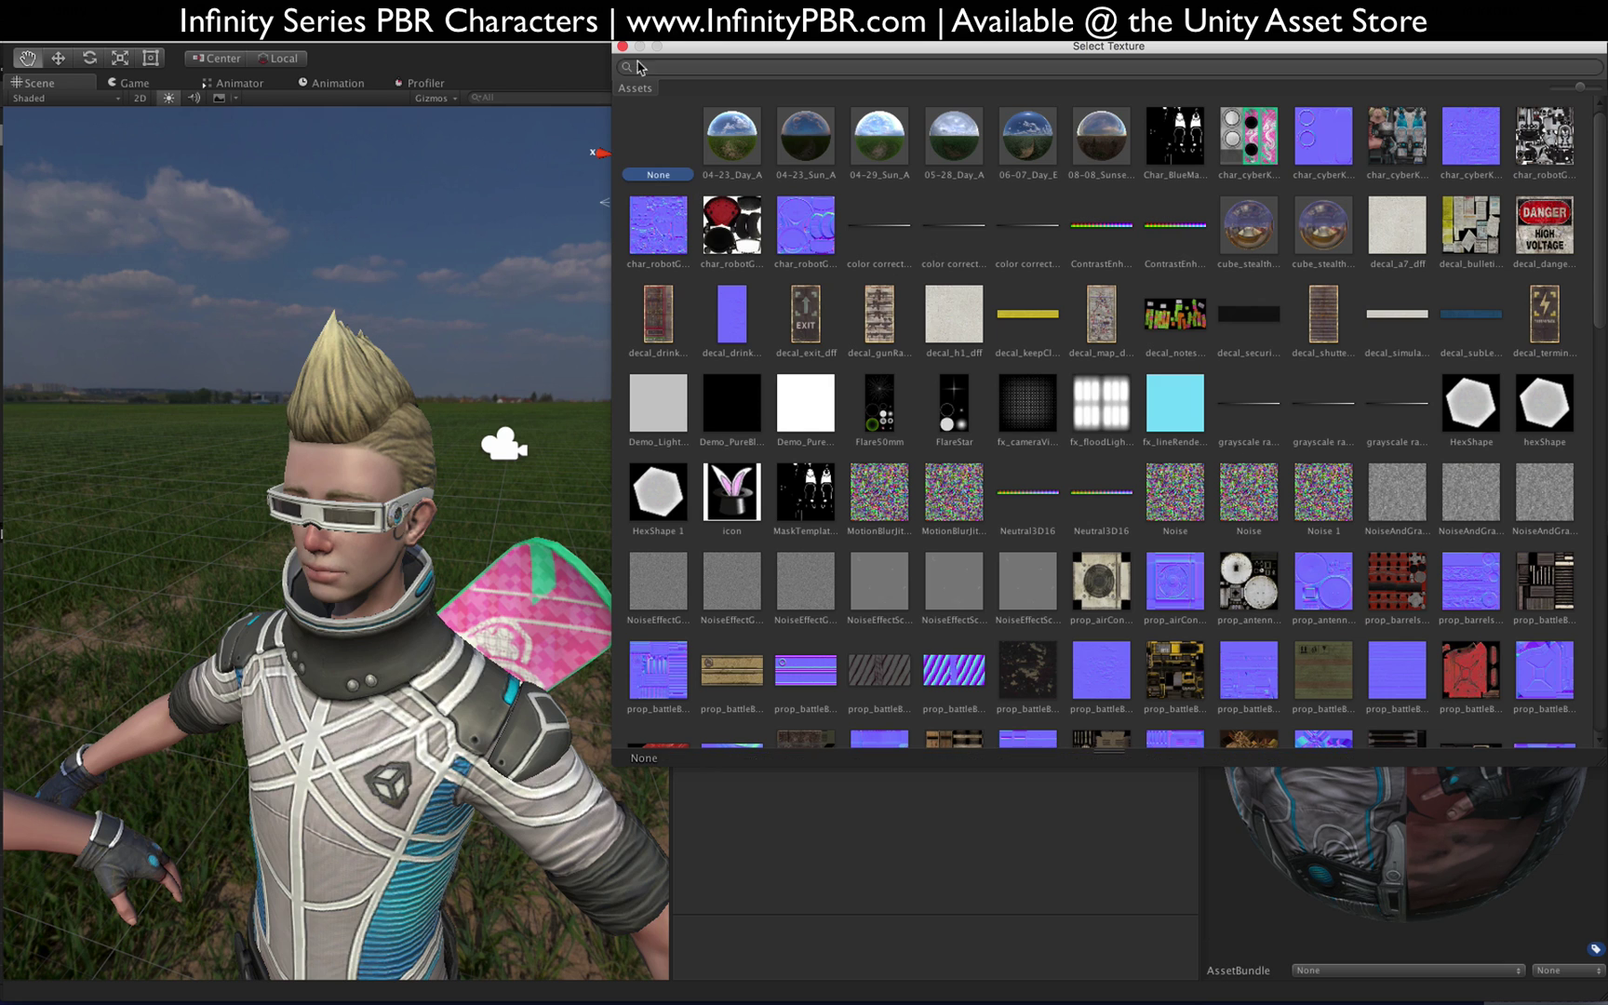
left_click(622, 47)
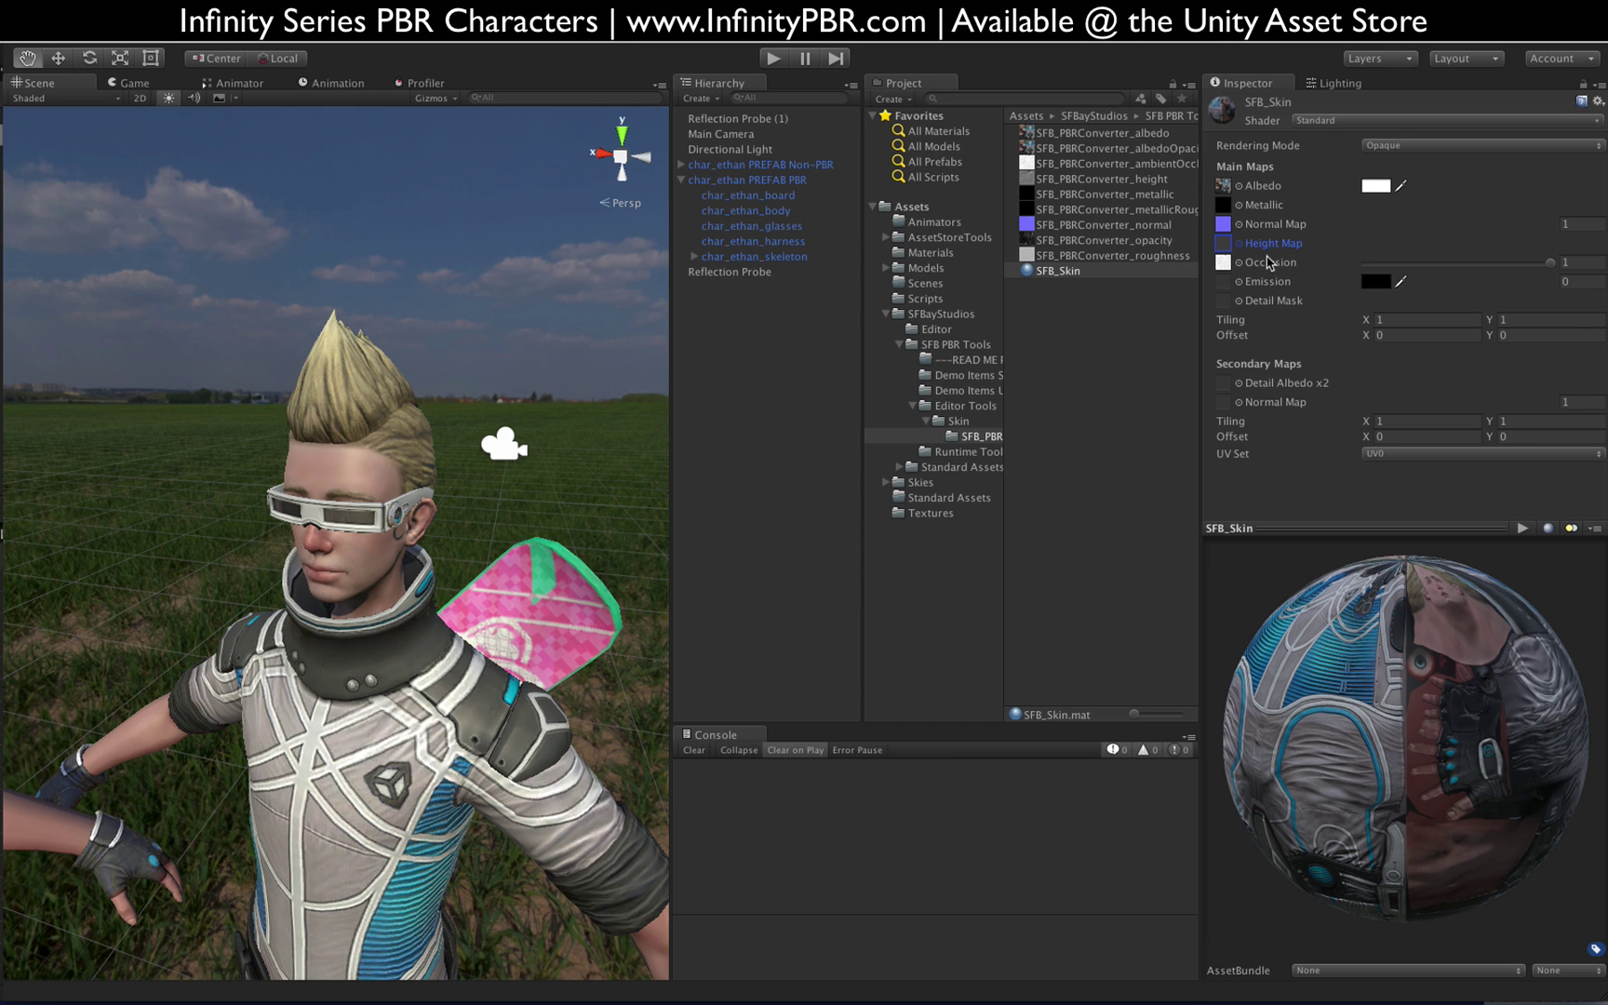
left_click(1550, 264)
Step: Widen the Scene view, view the characters from below, and select the PBR char_ethan_body
left_click_drag(506, 488, 466, 581, "alt")
left_click_drag(672, 545, 926, 547)
scroll(406, 580, "down", 5)
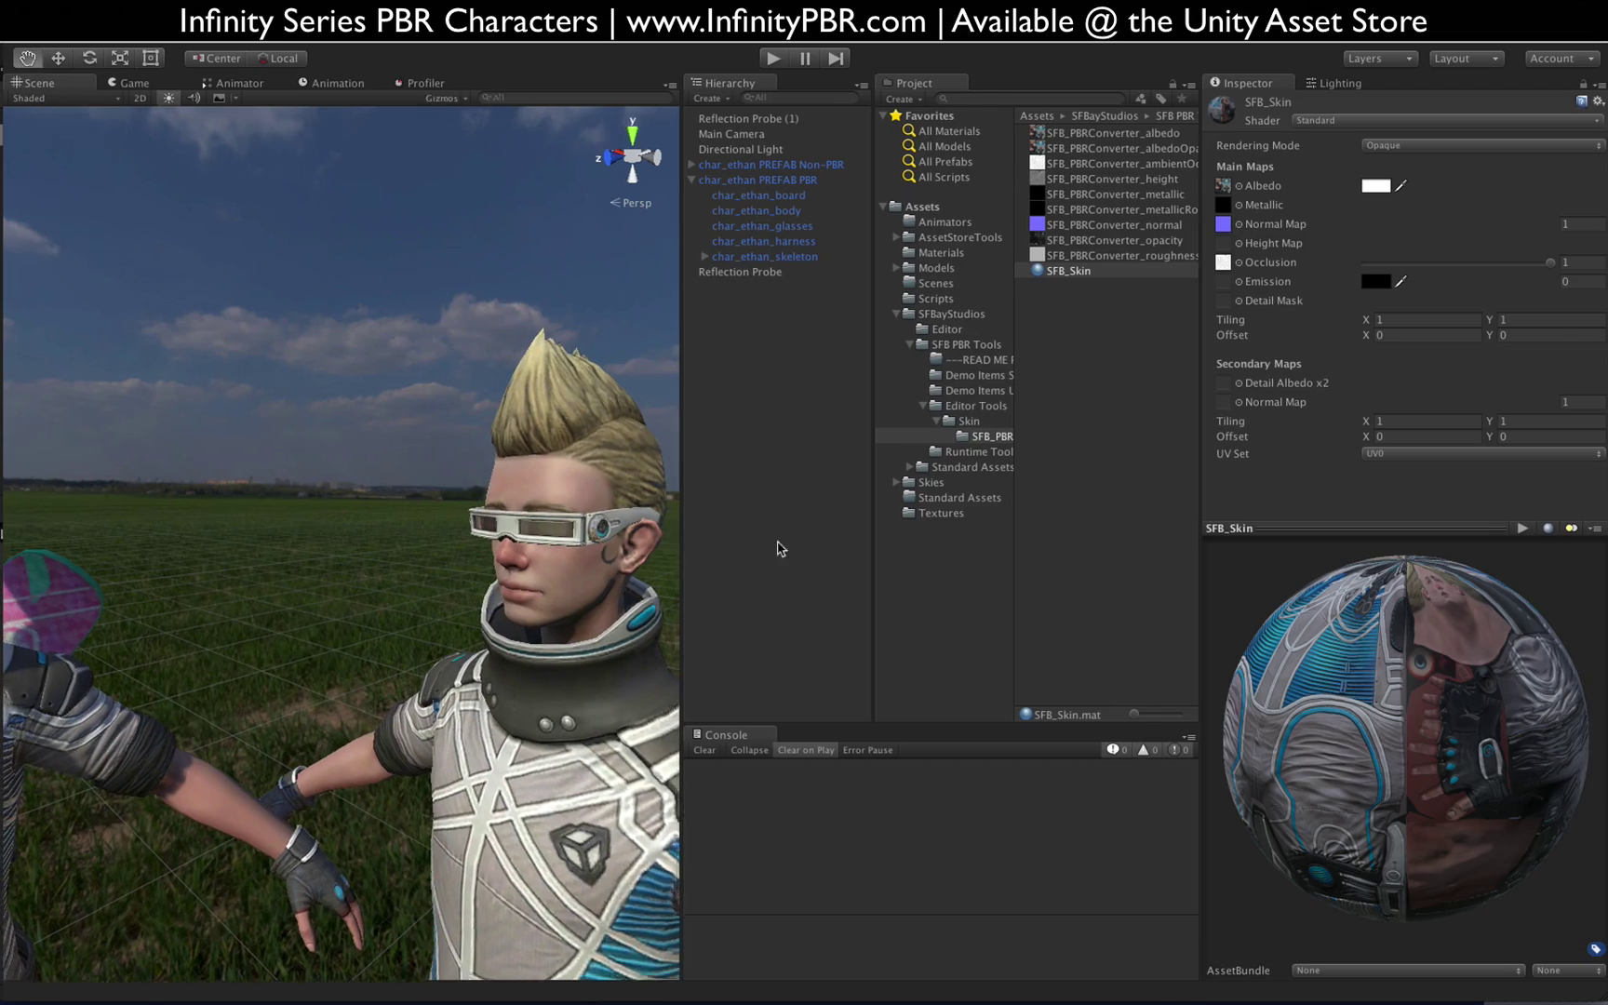
left_click_drag(400, 583, 464, 641, "alt")
left_click(1018, 209)
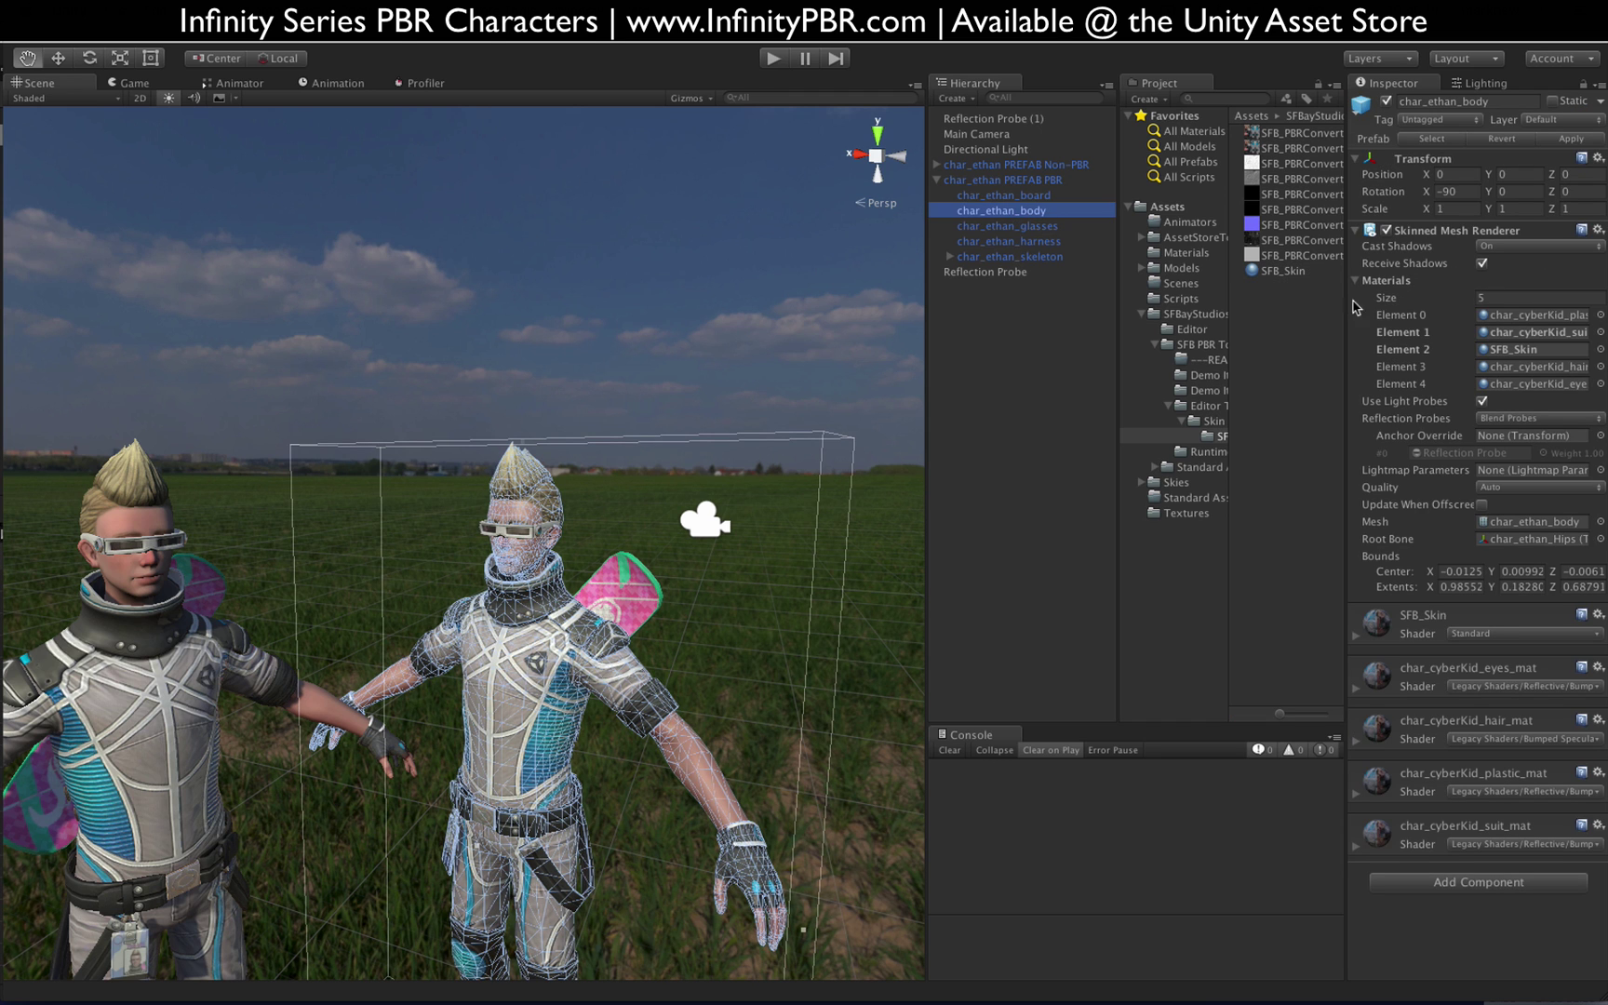
Step: Clear the body's Element 0 slot, then restore char_cyberKid_plastic_mat to it
left_click_drag(927, 319, 816, 318)
left_click_drag(1345, 333, 1277, 332)
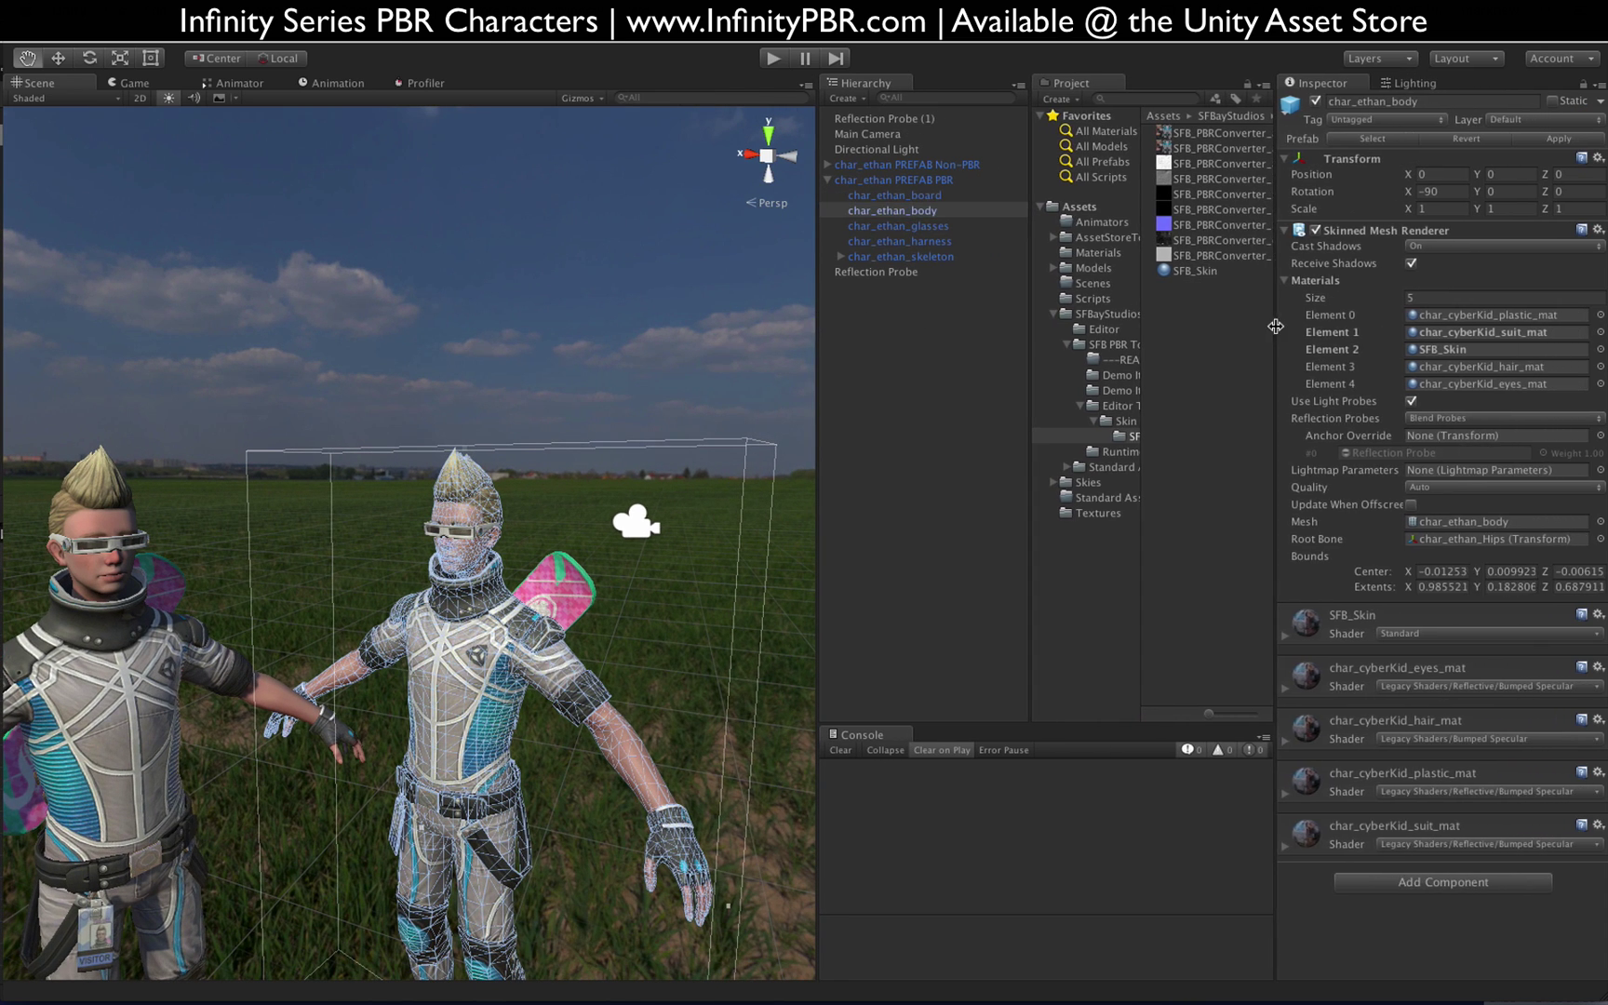
left_click(1496, 316)
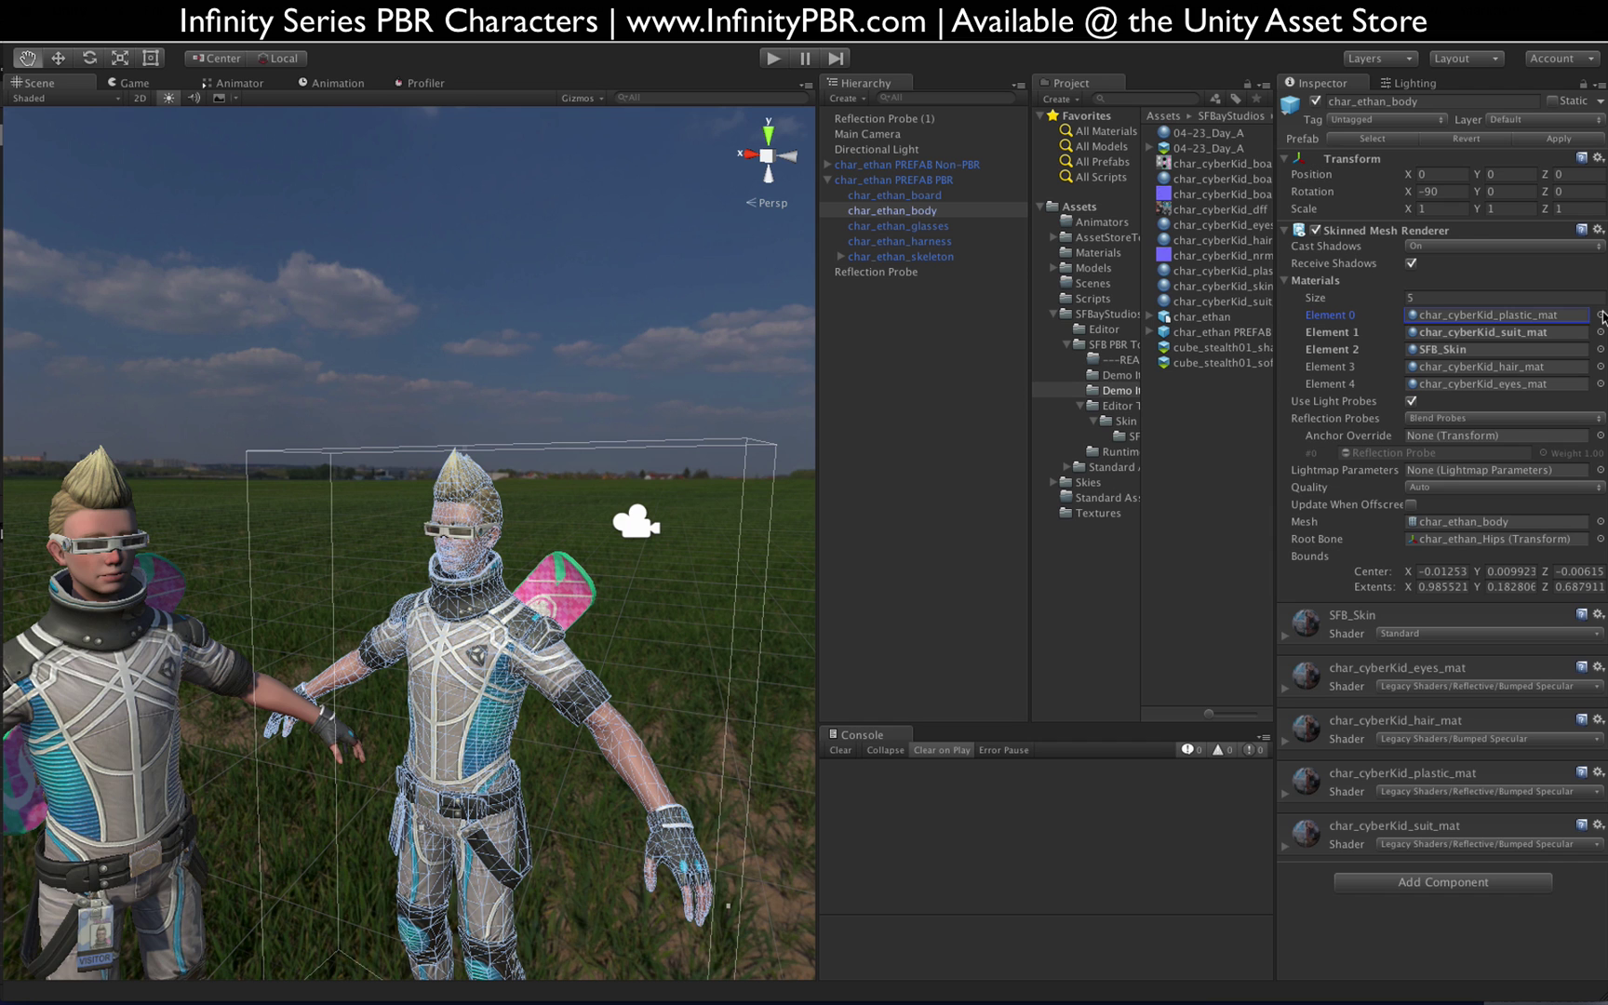
left_click(1599, 315)
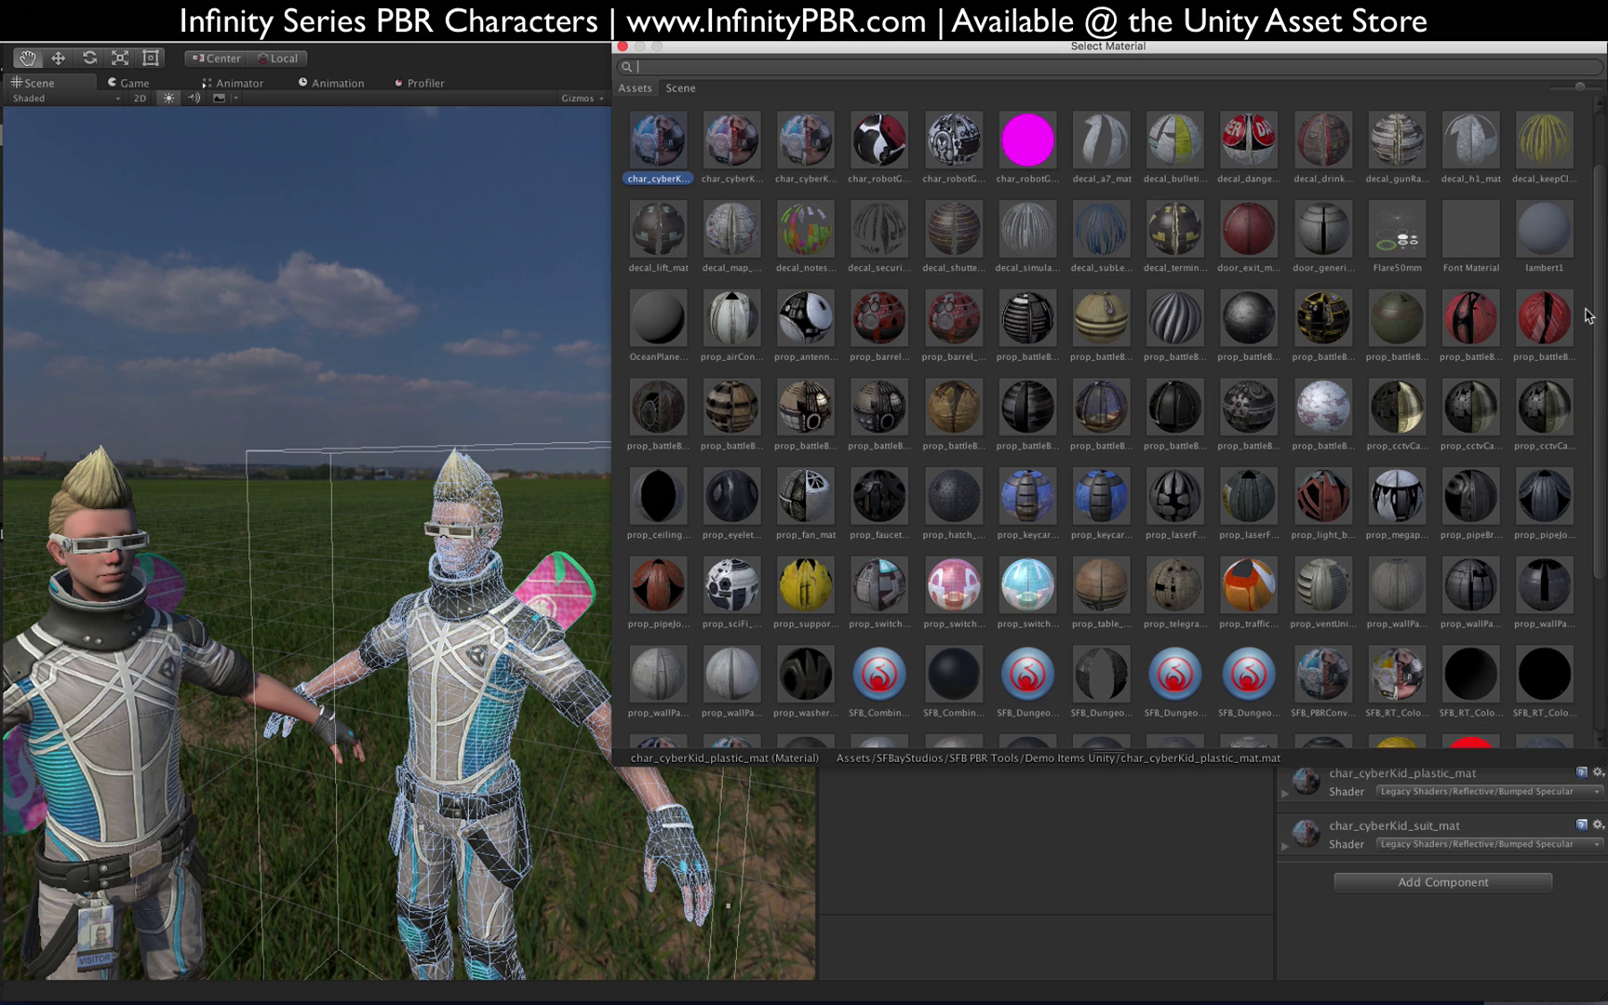
scroll(776, 188, "up", 2)
left_click(670, 152)
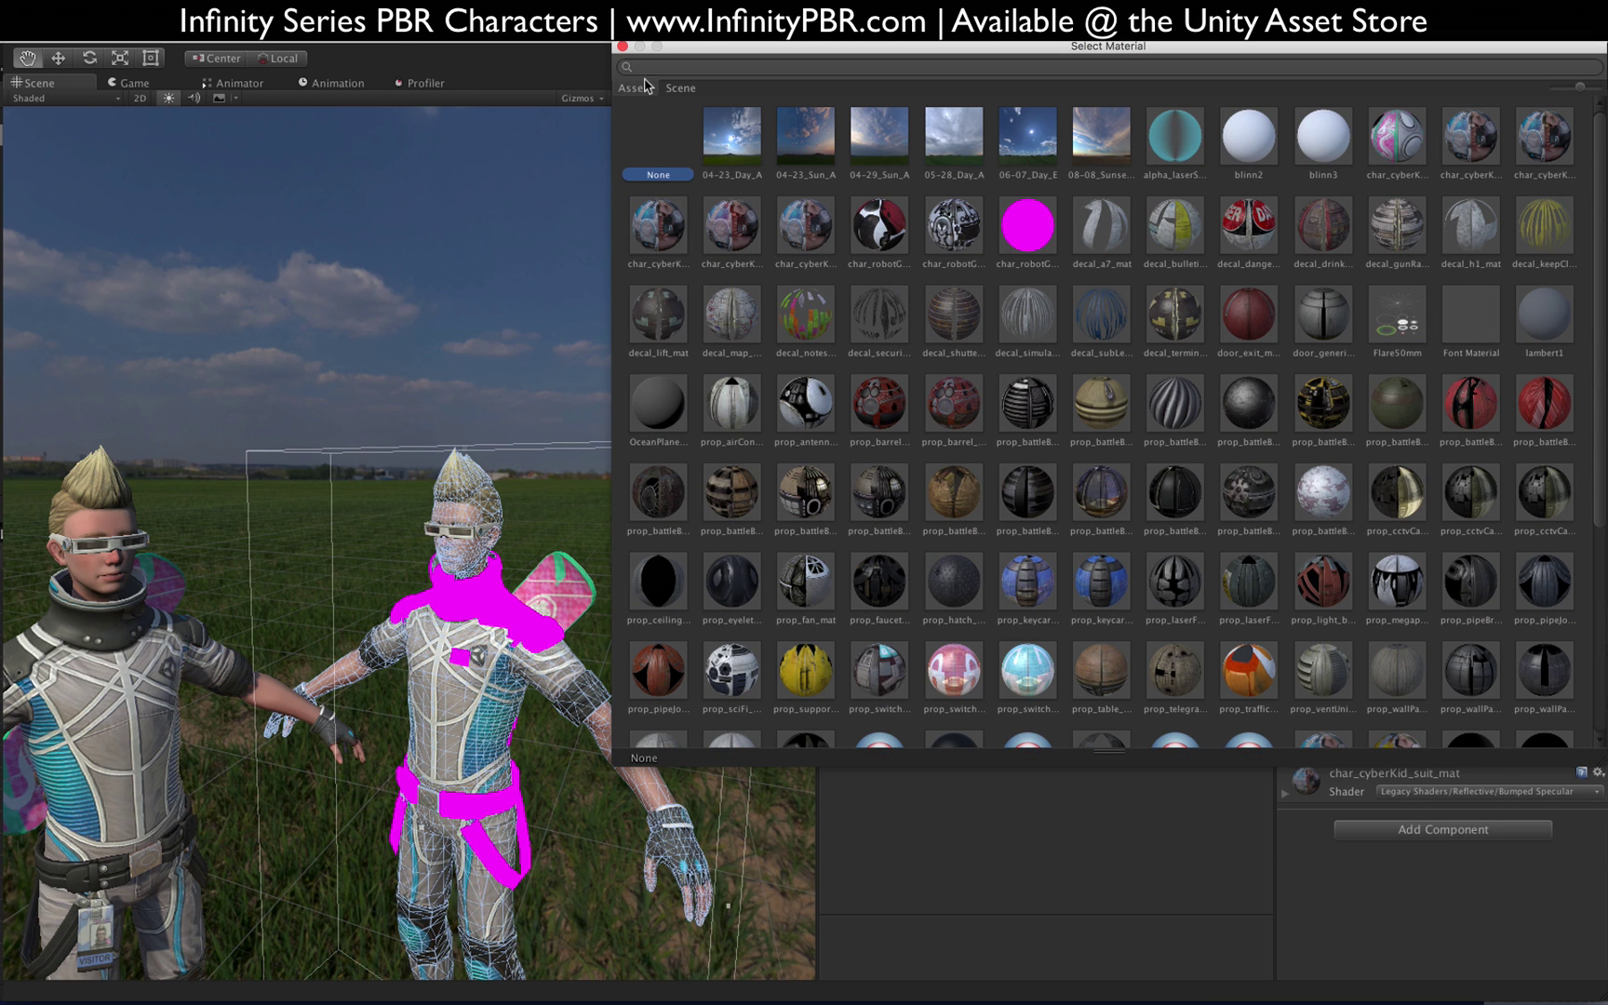
left_click(622, 47)
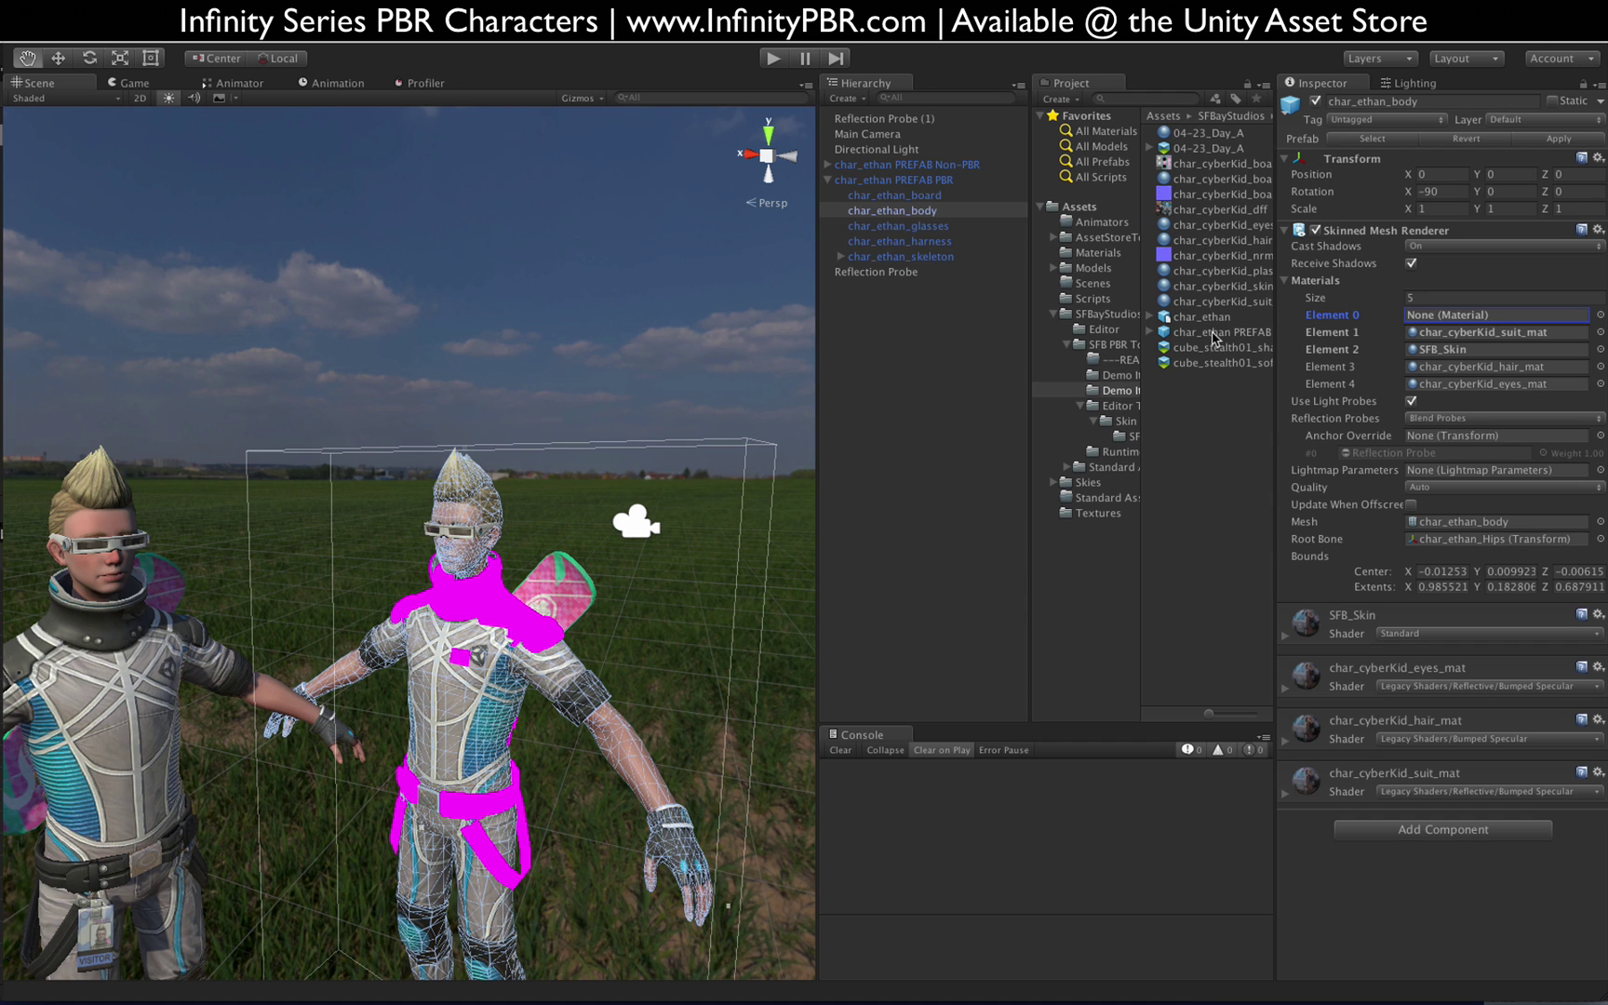
left_click_drag(1247, 271, 1479, 315)
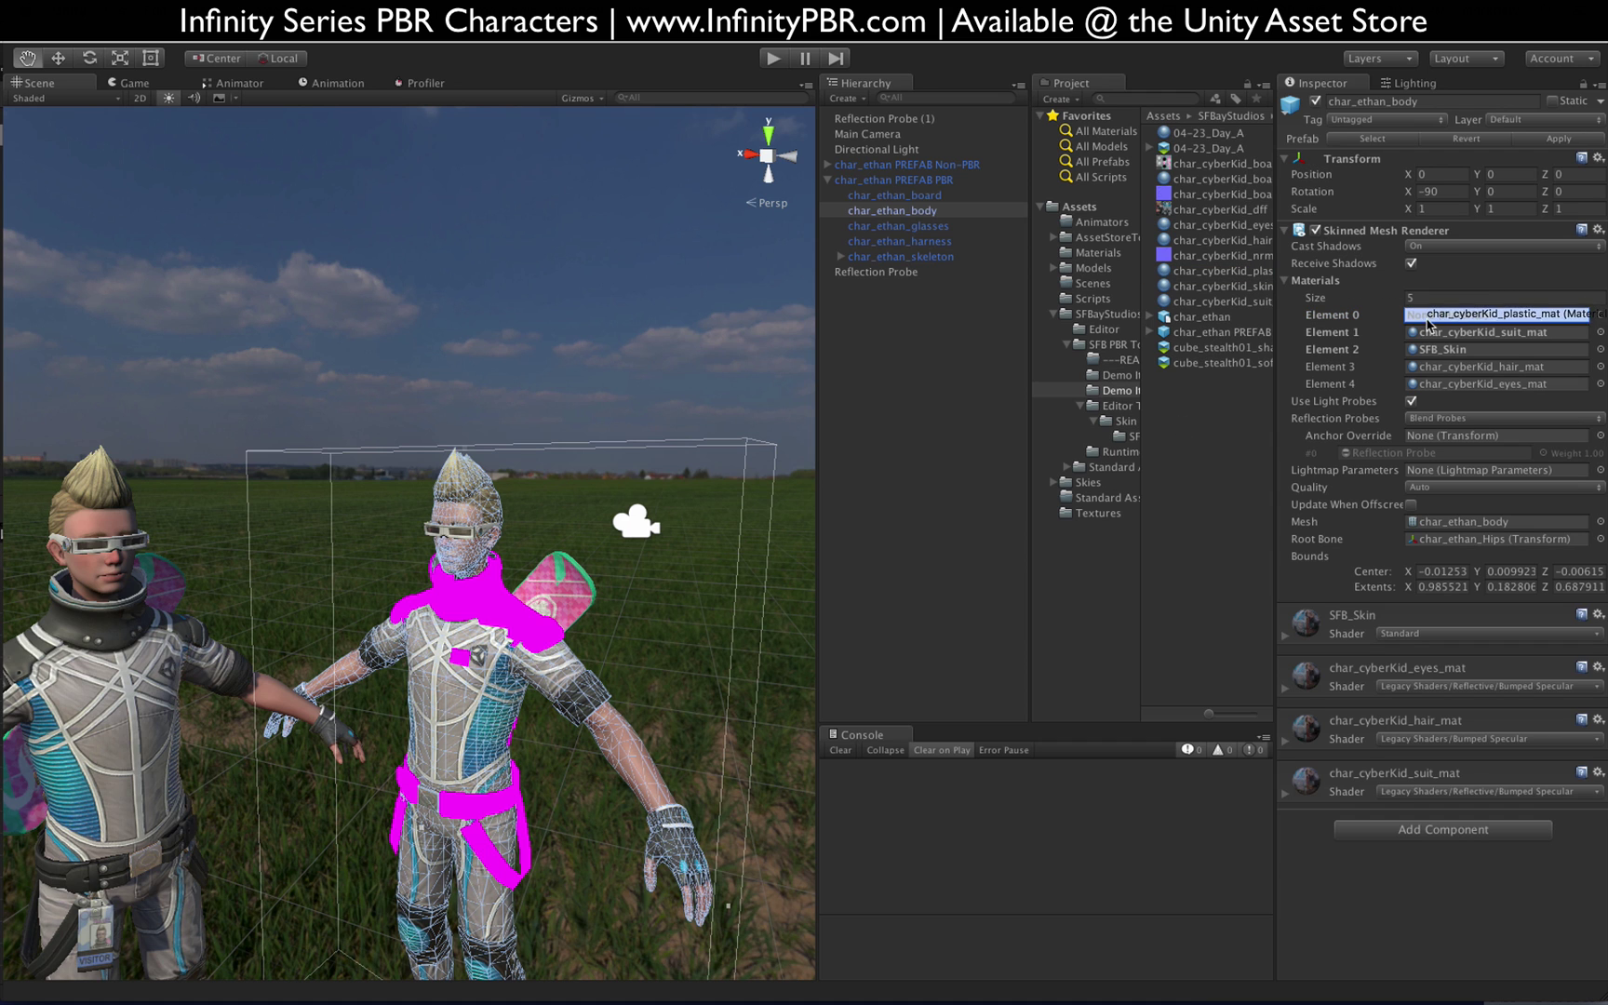
scroll(793, 670, "up", 3)
left_click(789, 667)
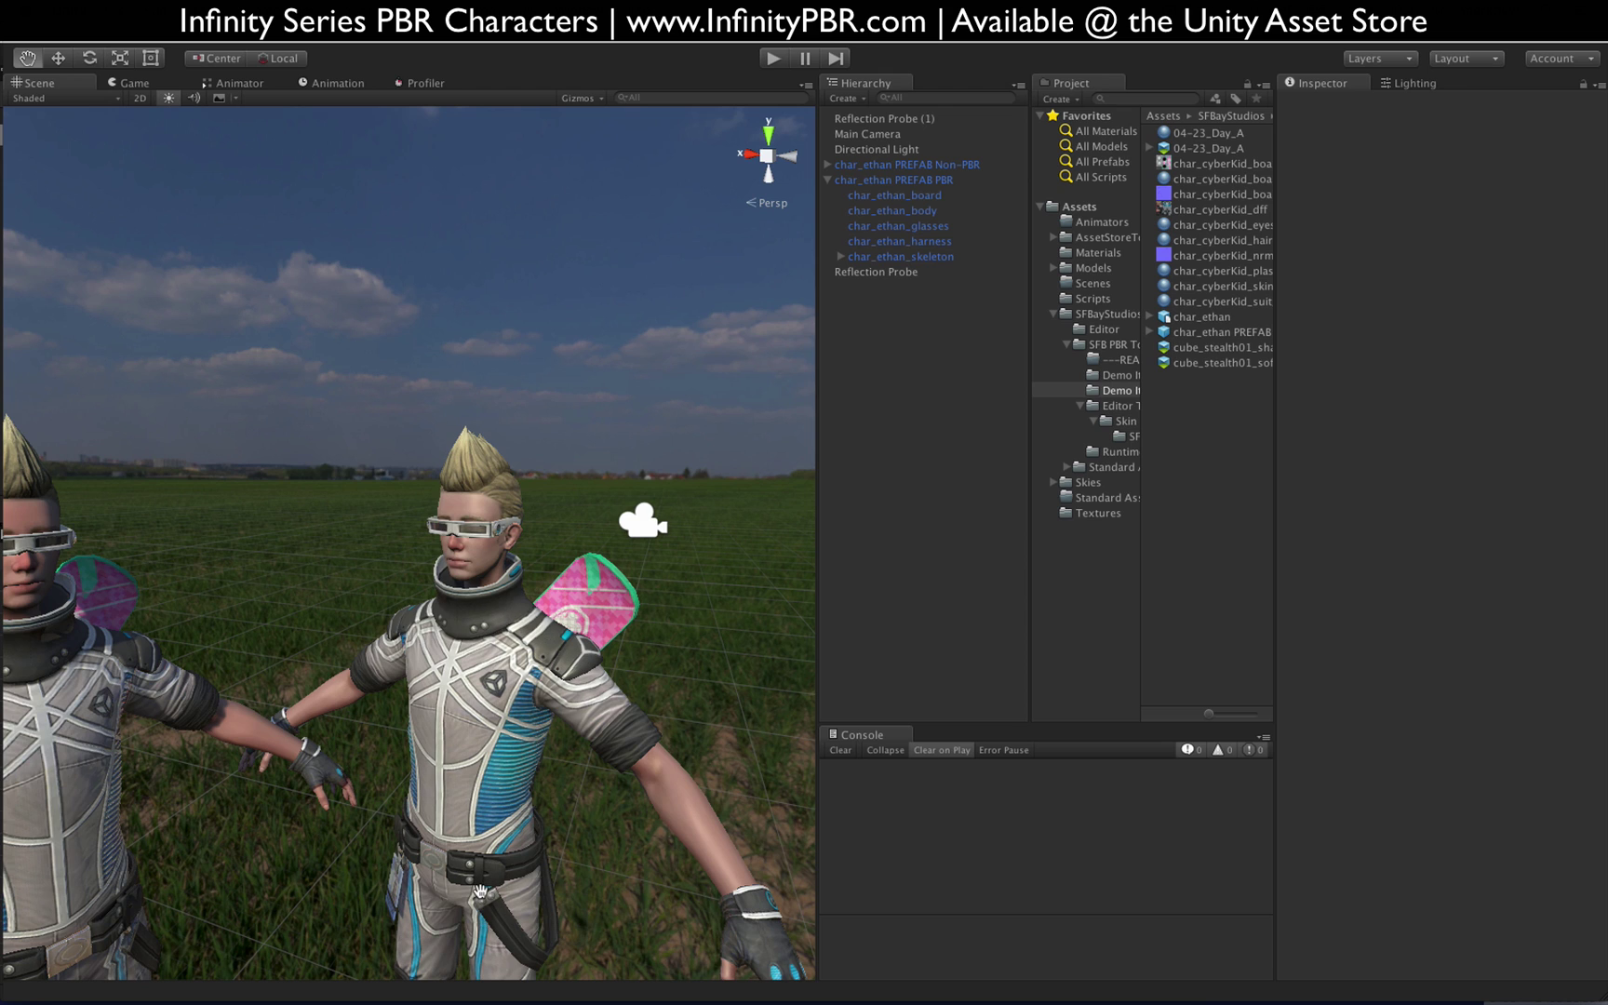
Step: Zoom and orbit to a closer three-quarter view of the textured PBR Ethan
scroll(535, 675, "up", 5)
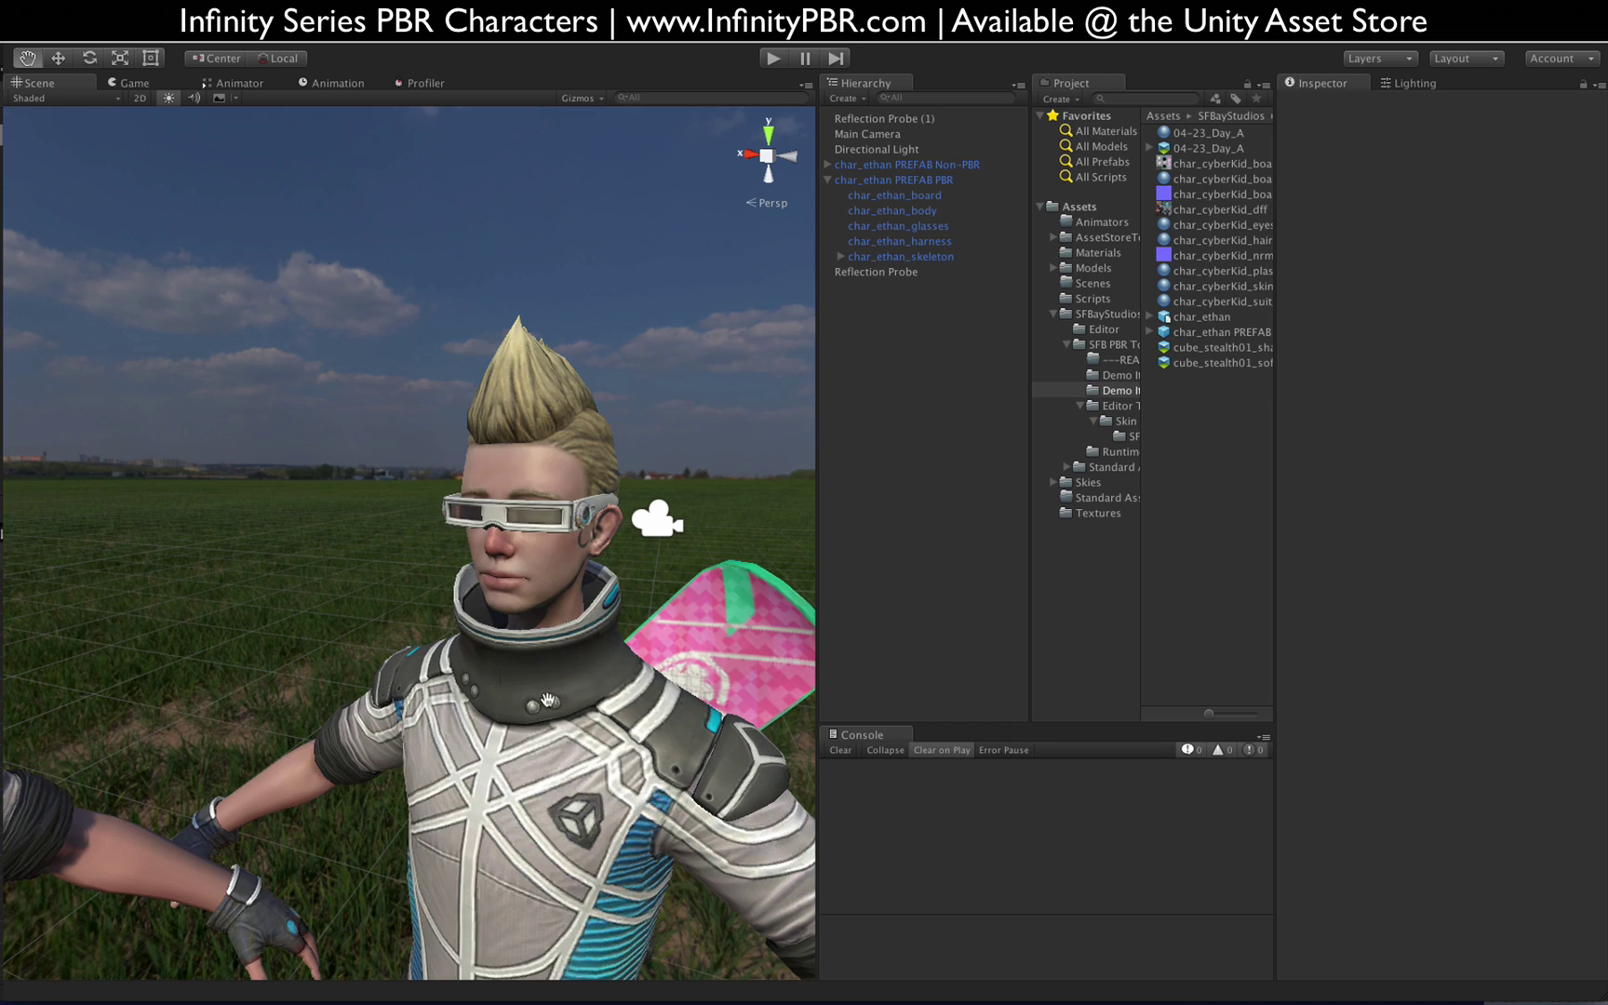
left_click_drag(600, 715, 510, 603, "alt")
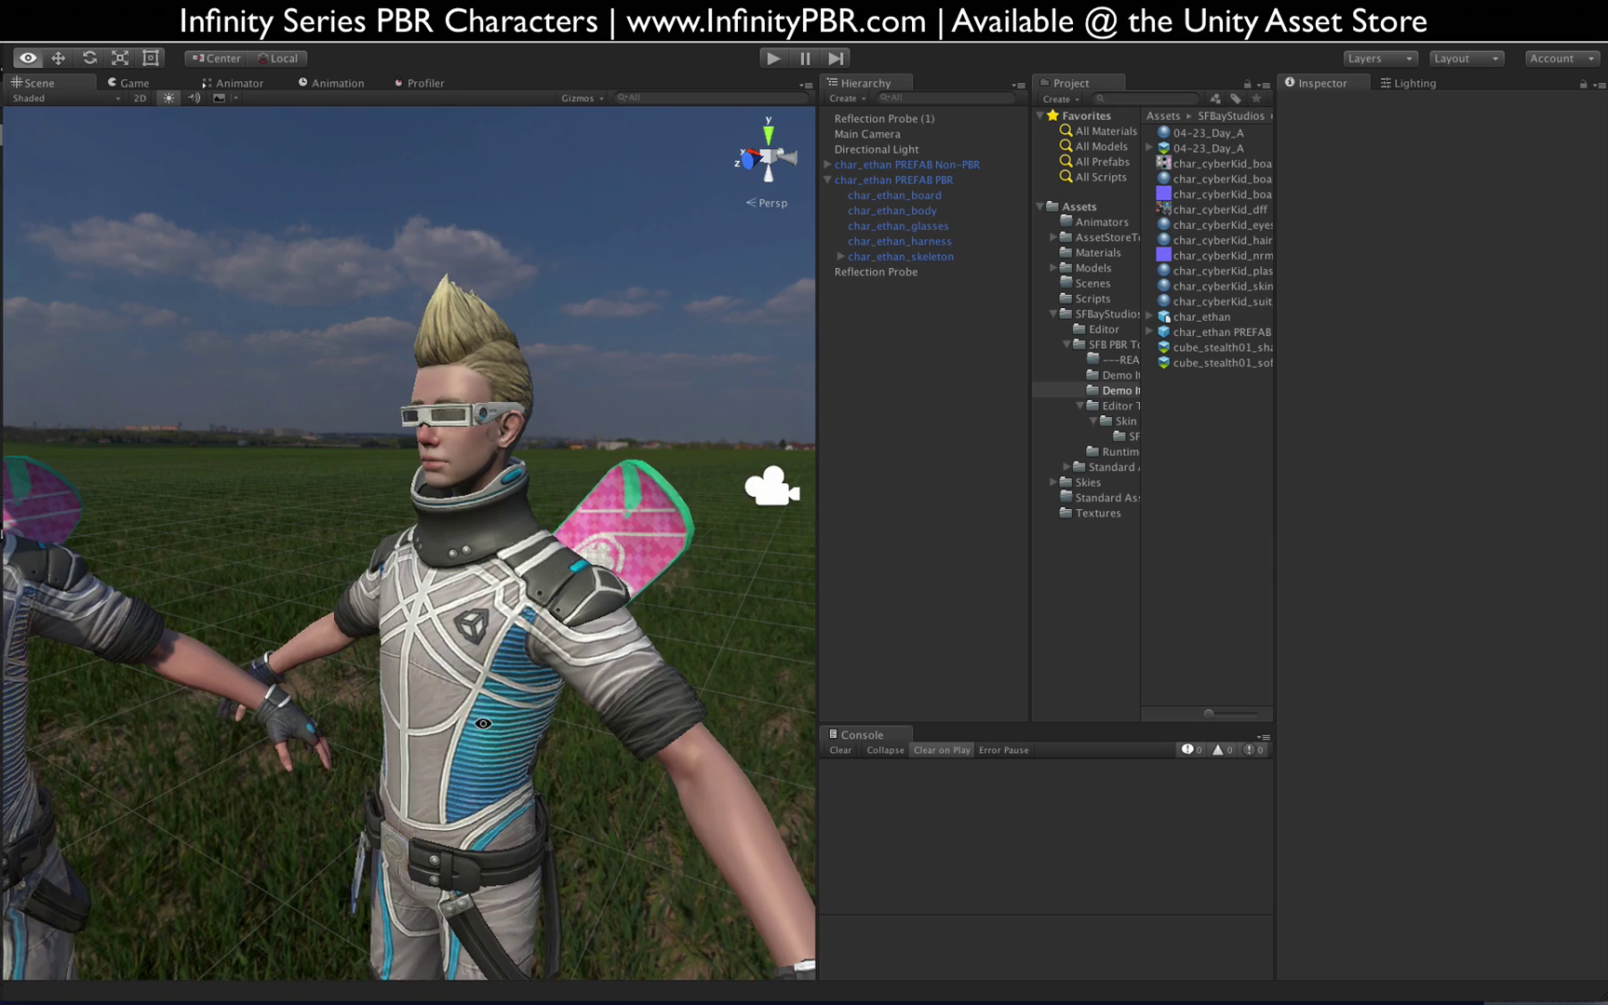
left_click_drag(440, 734, 500, 742, "alt")
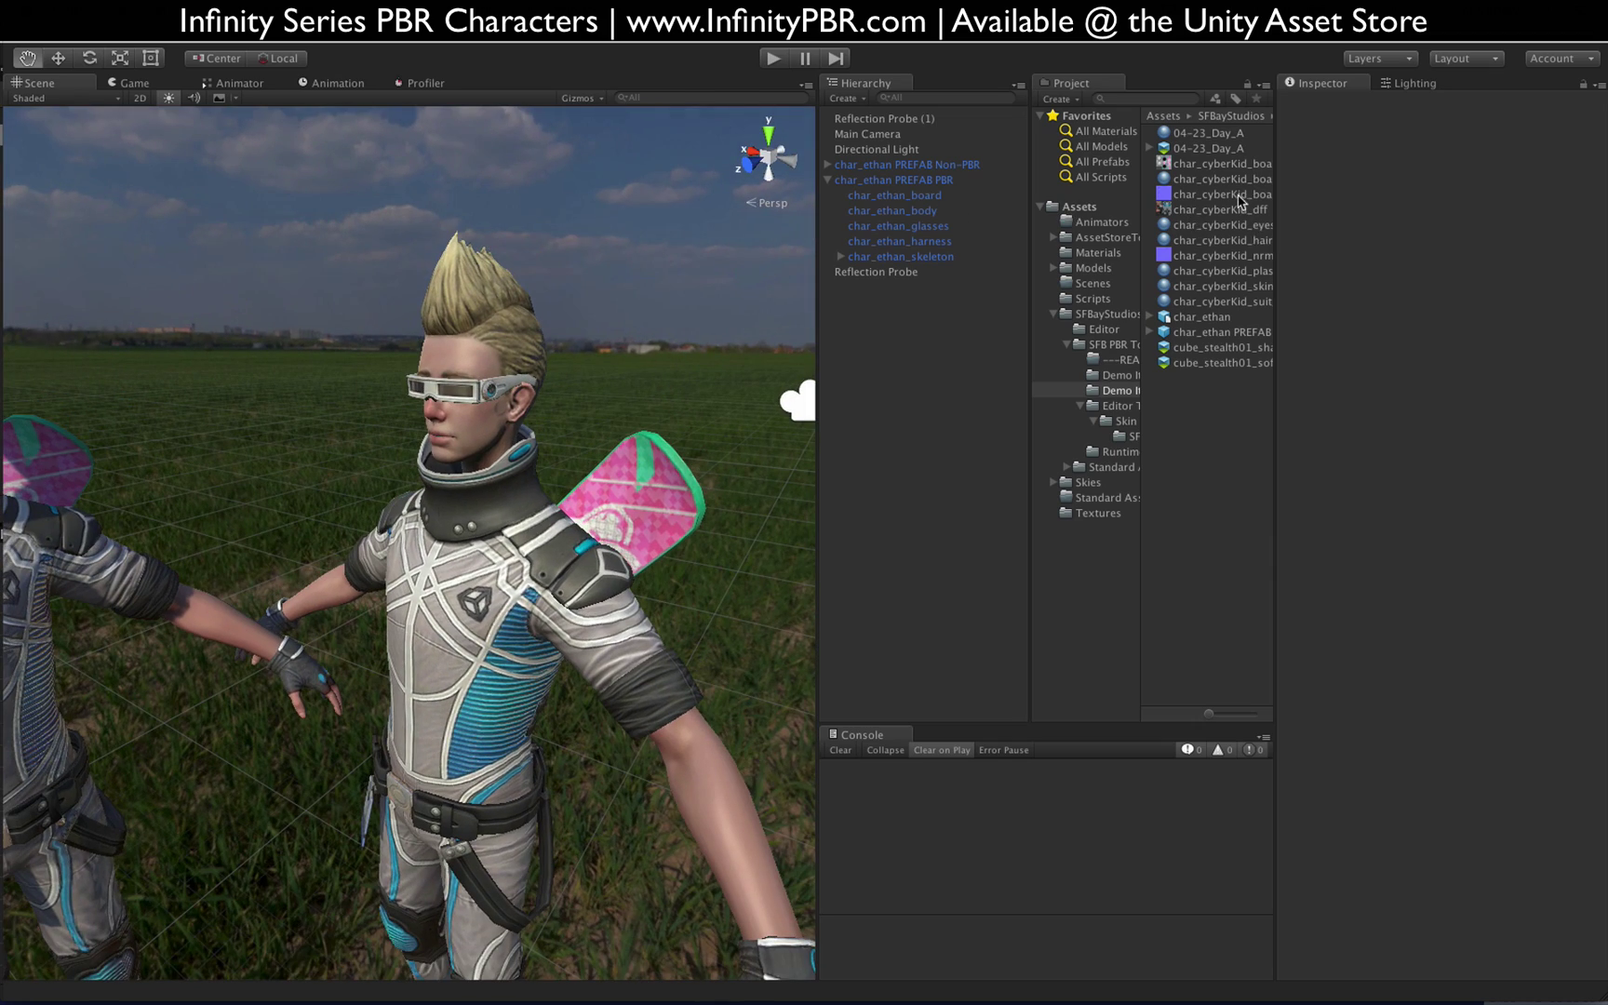
Step: Set the PBR Ethan body's Element 0 material slot to None
left_click(926, 211)
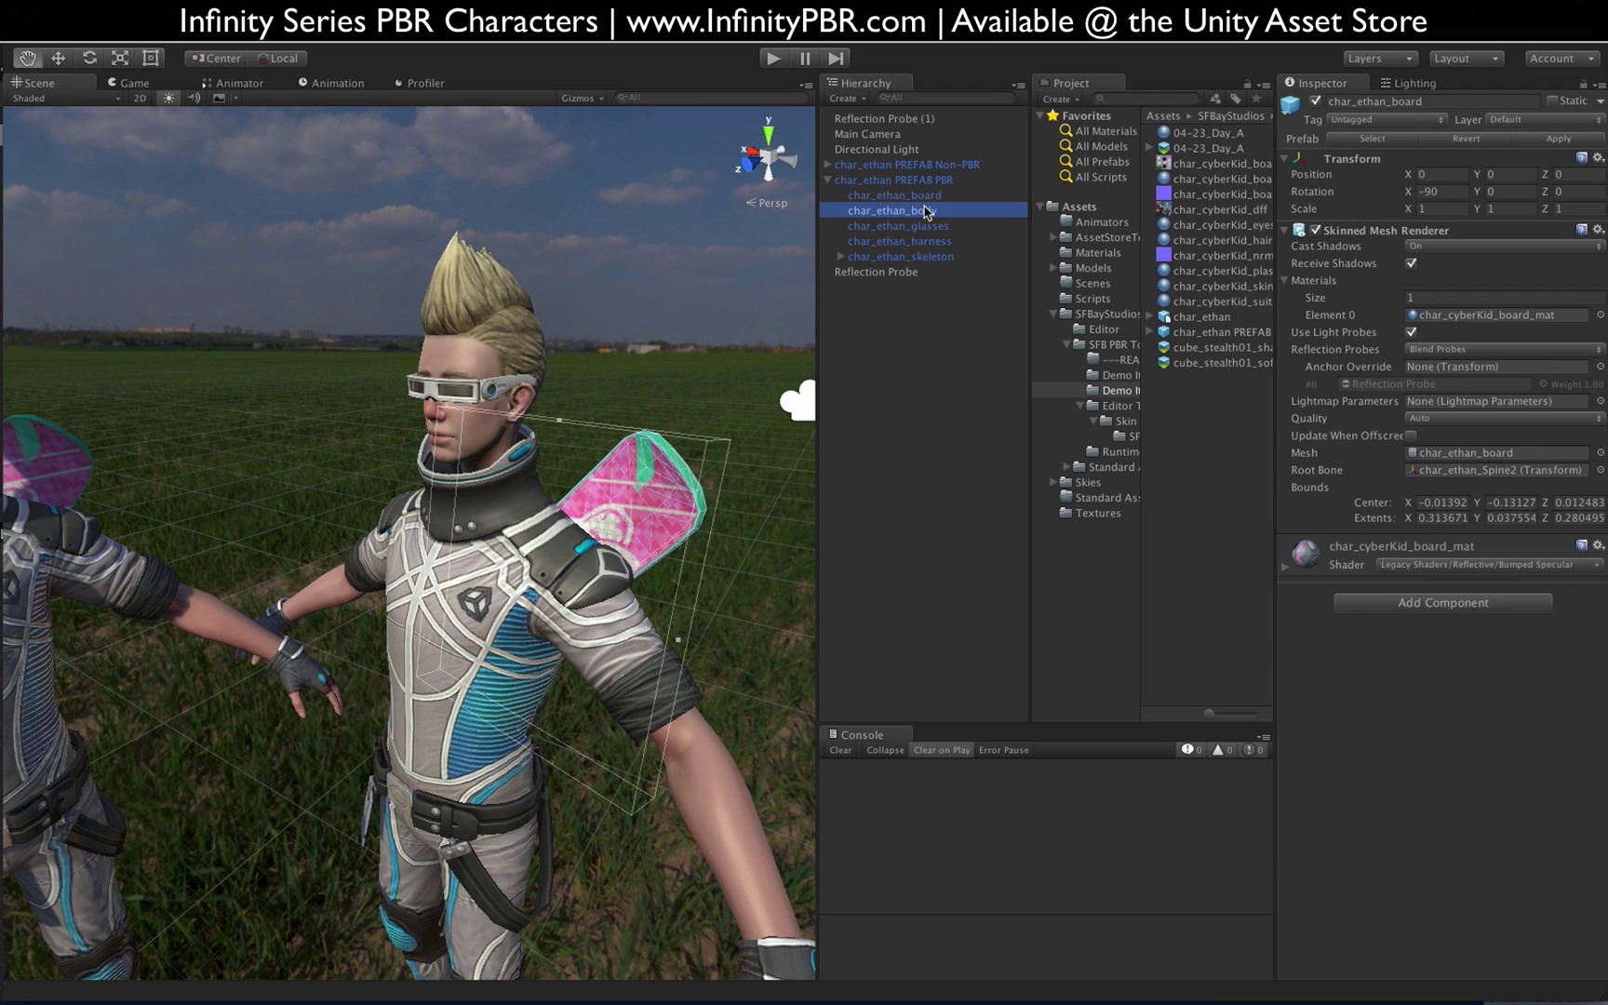
left_click(1554, 316)
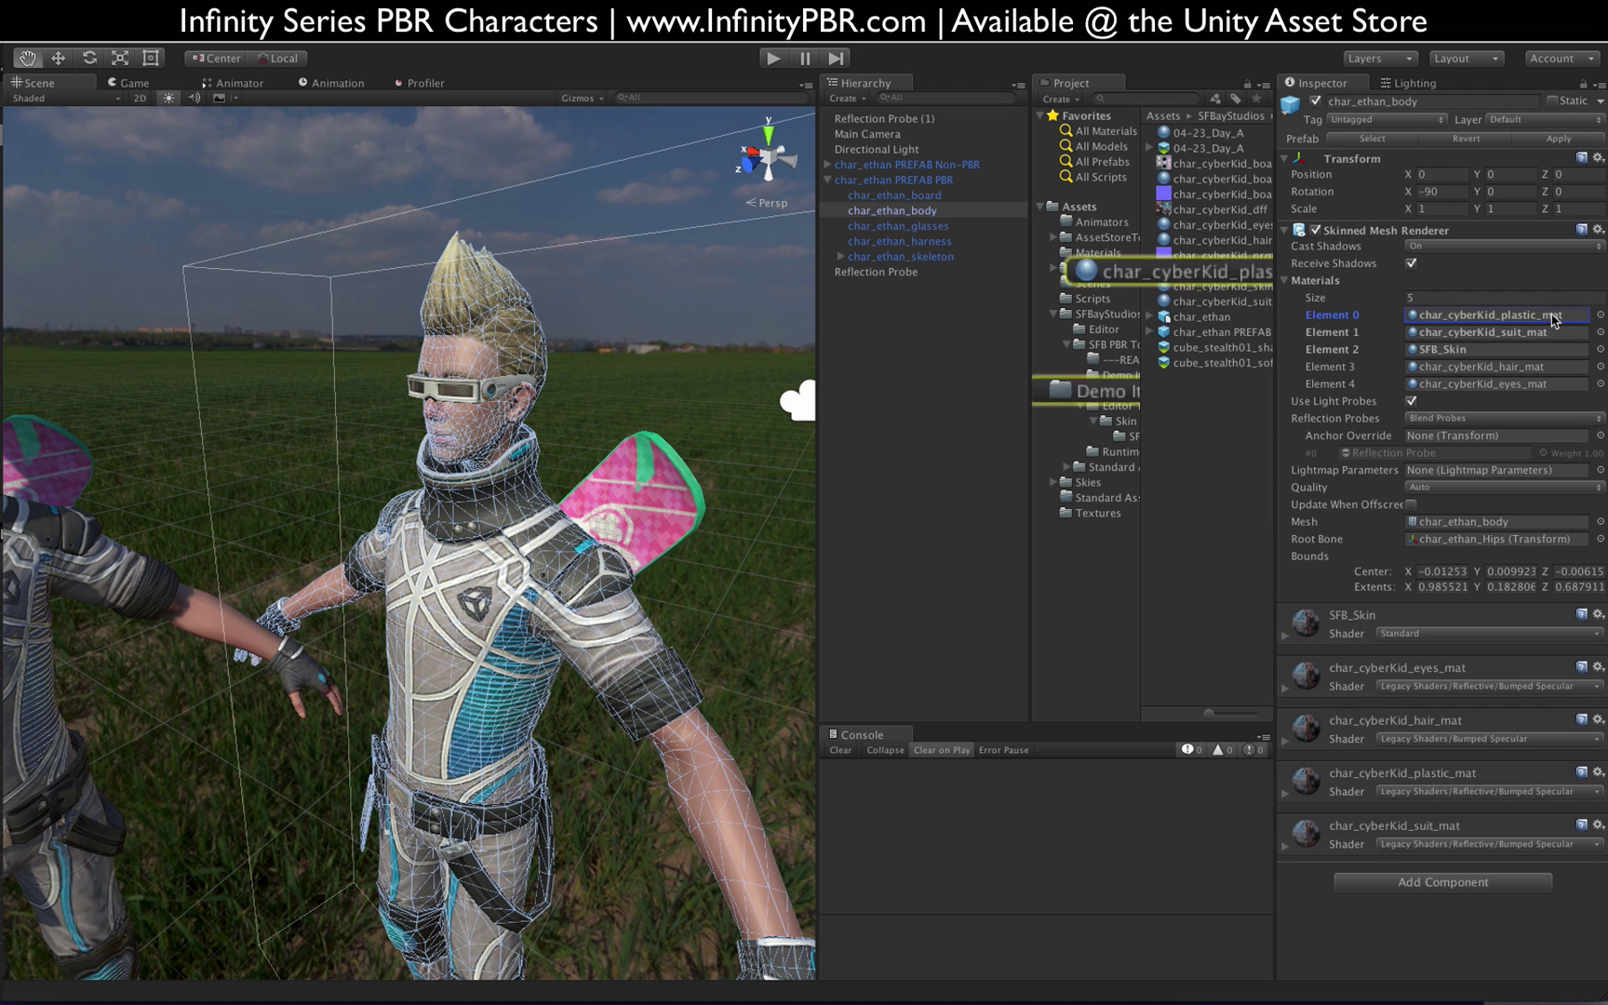
left_click(1600, 315)
left_click(660, 147)
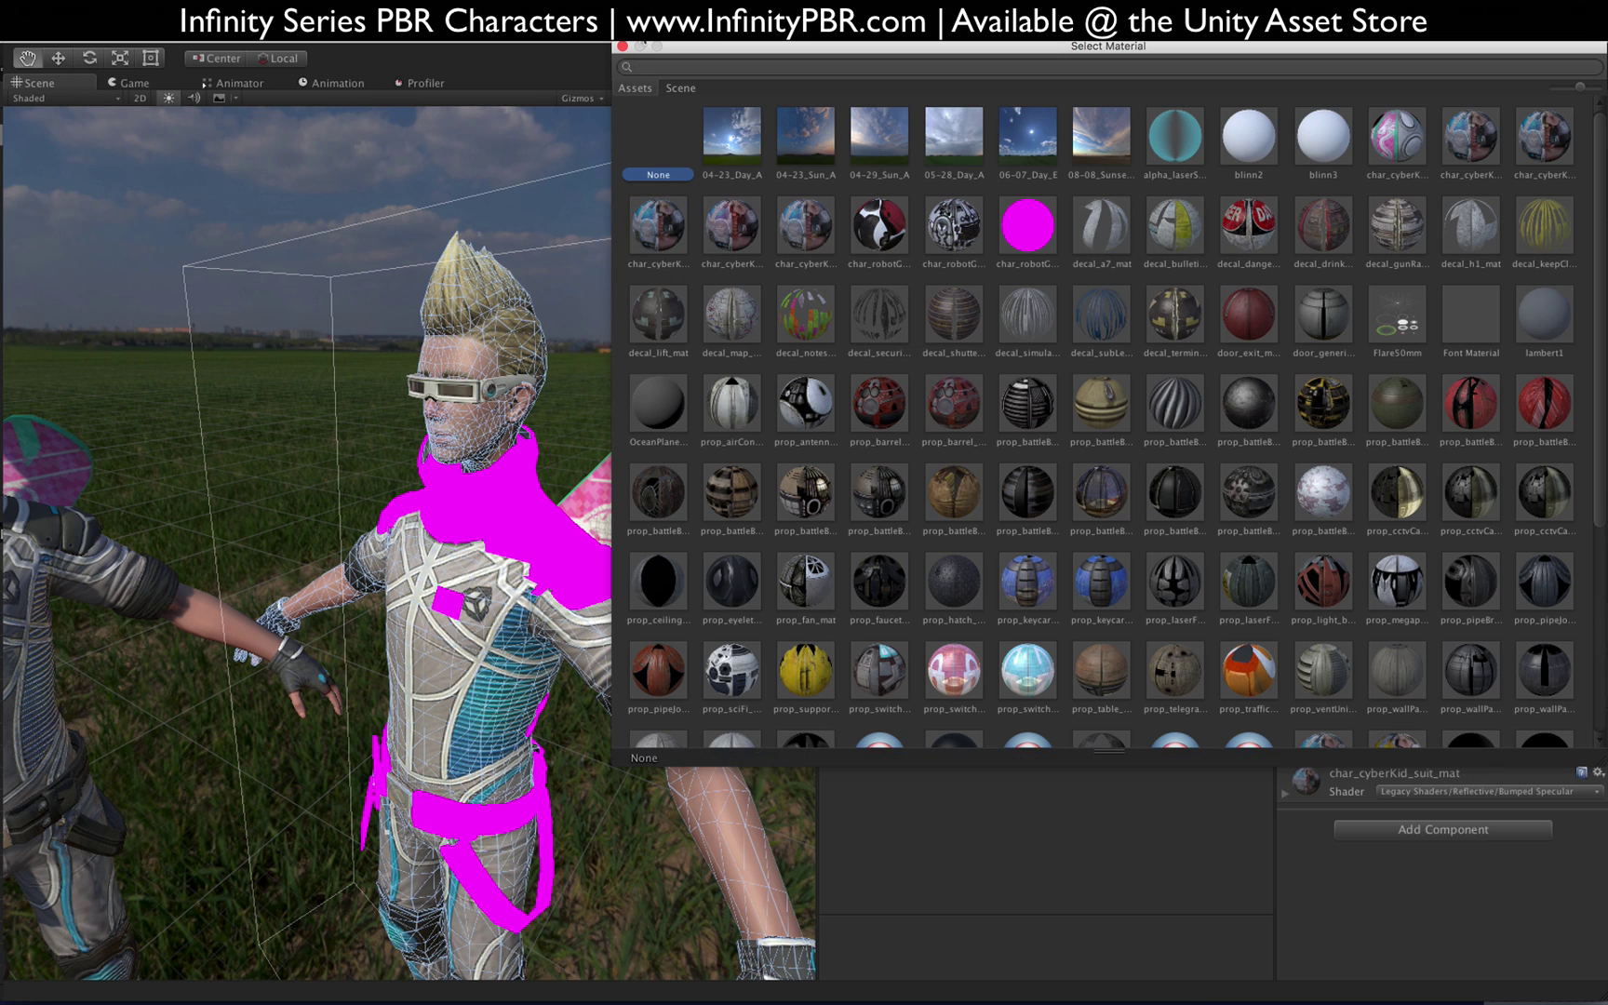
left_click(623, 46)
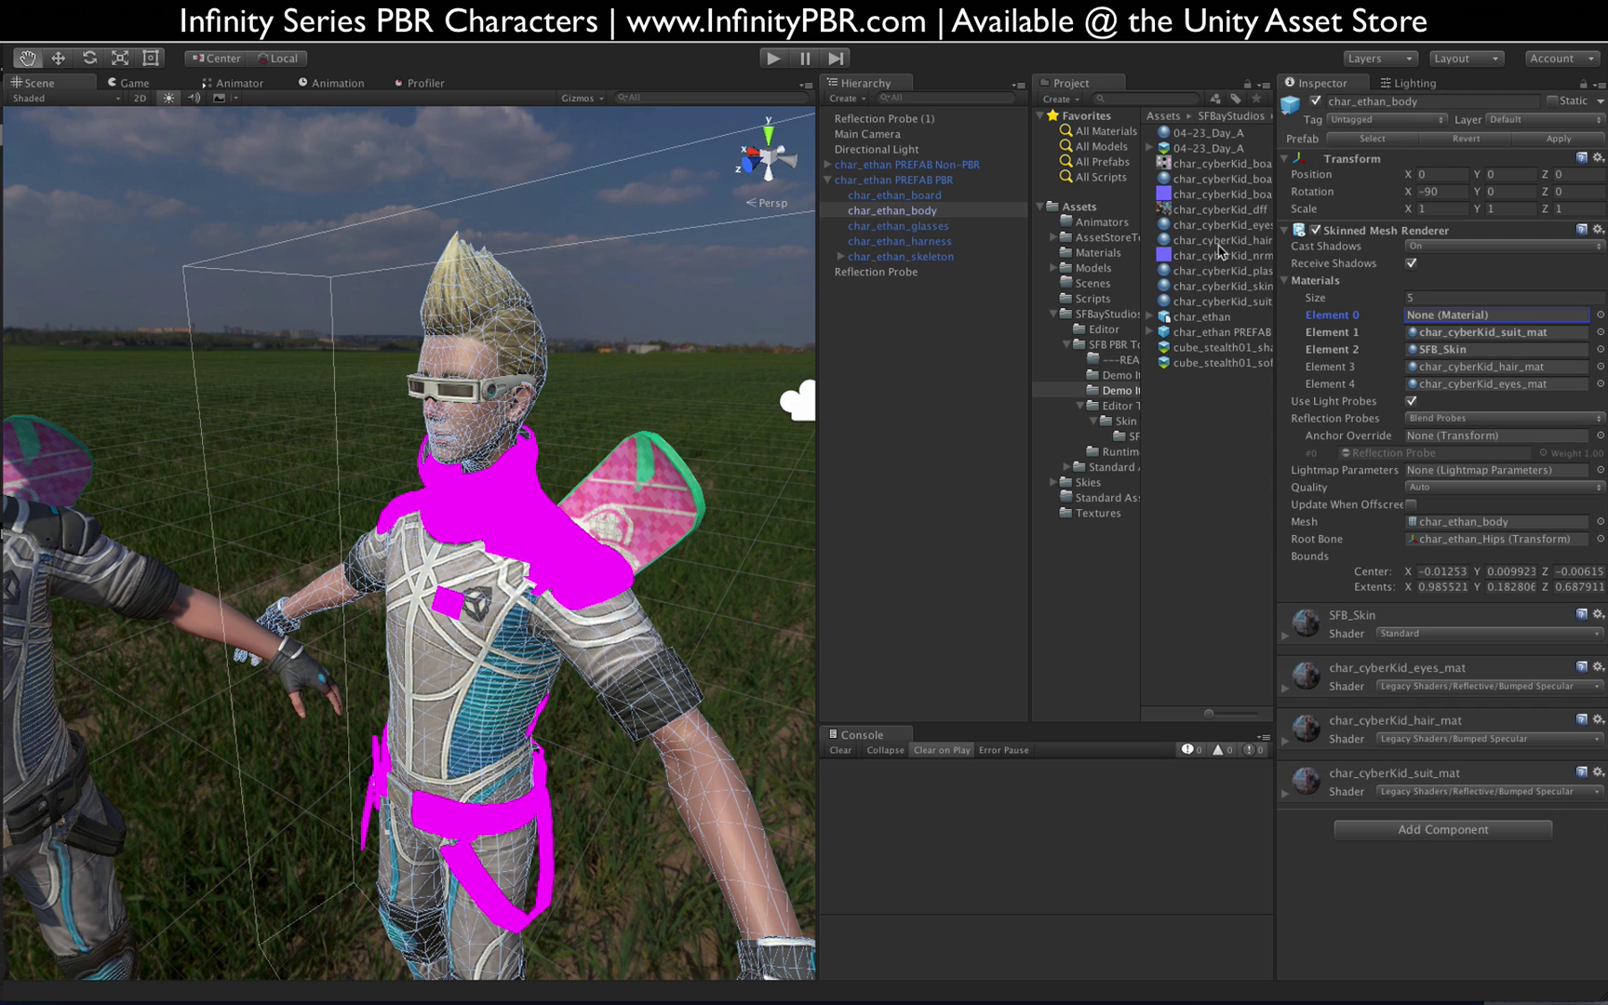
Step: Reapply char_cyberKid_plastic_mat to Element 0, then clear the slot to None again
left_click_drag(1209, 271, 1444, 321)
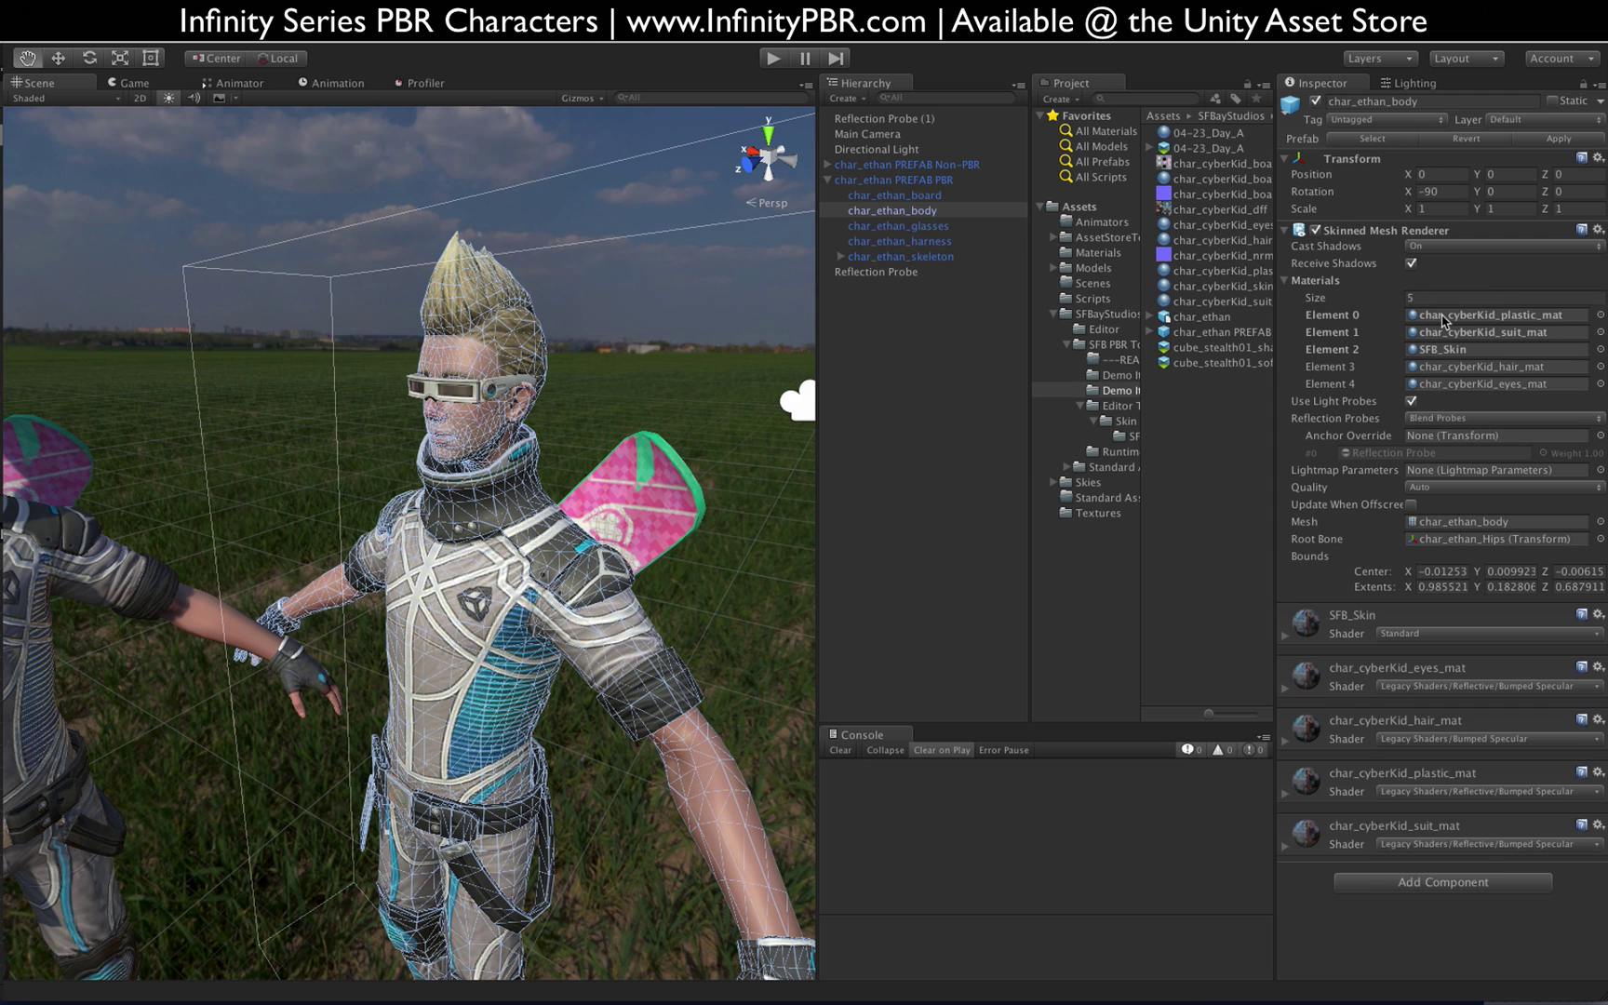
left_click(1600, 315)
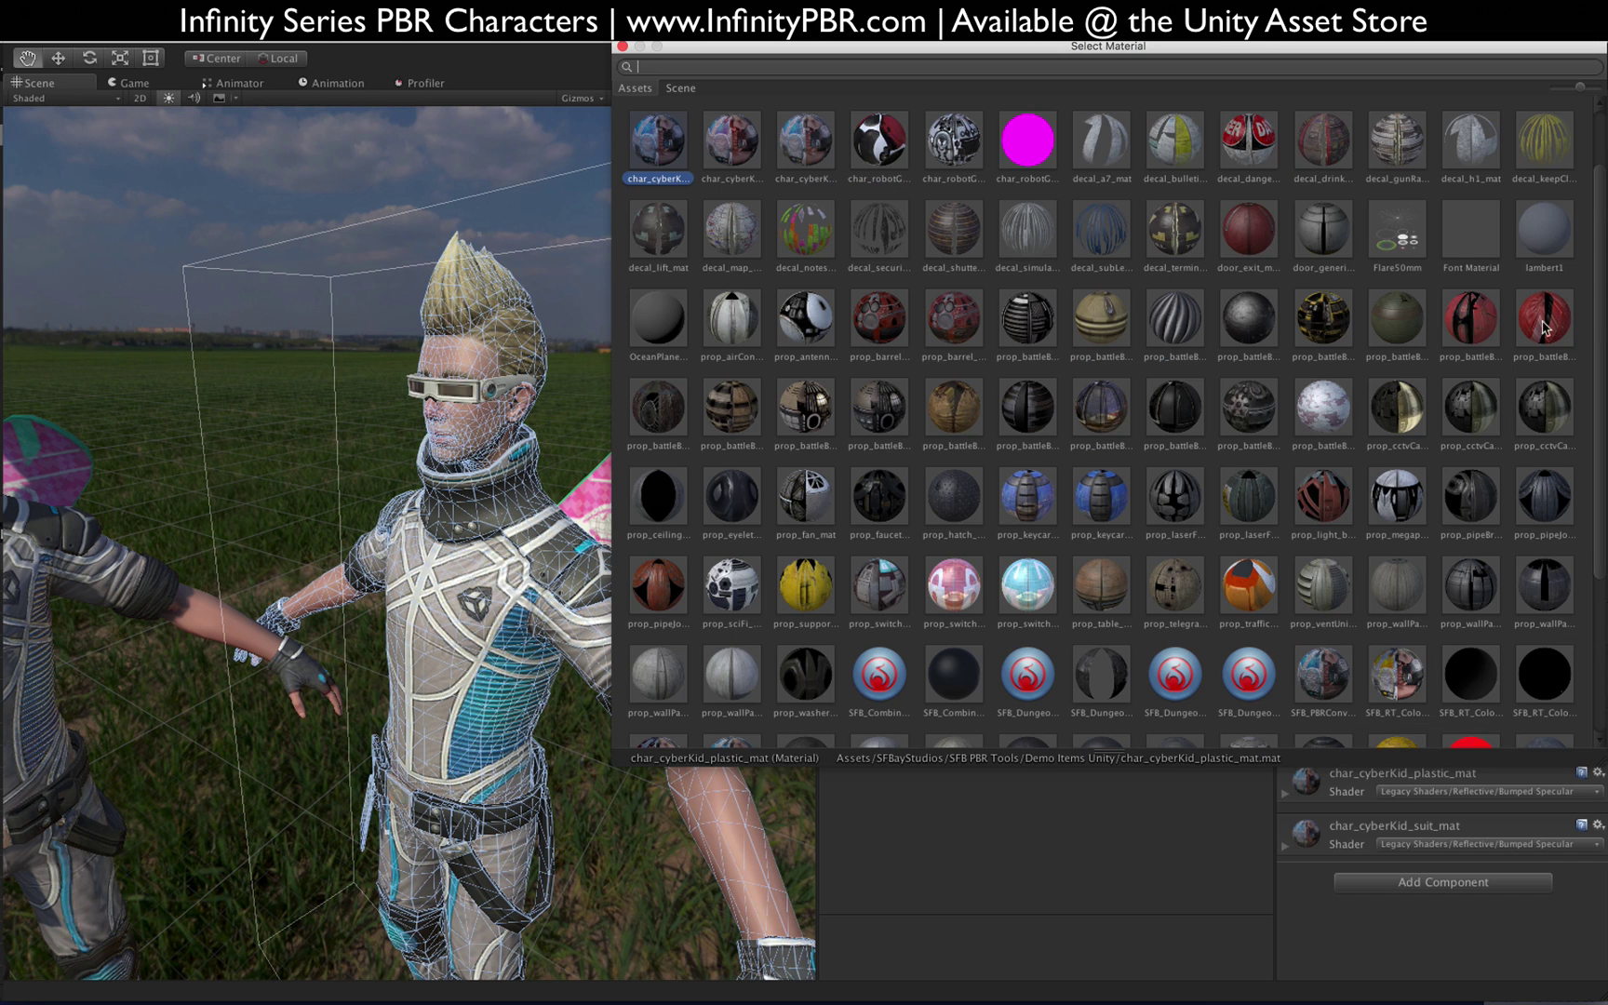
scroll(777, 172, "up", 1)
left_click(658, 139)
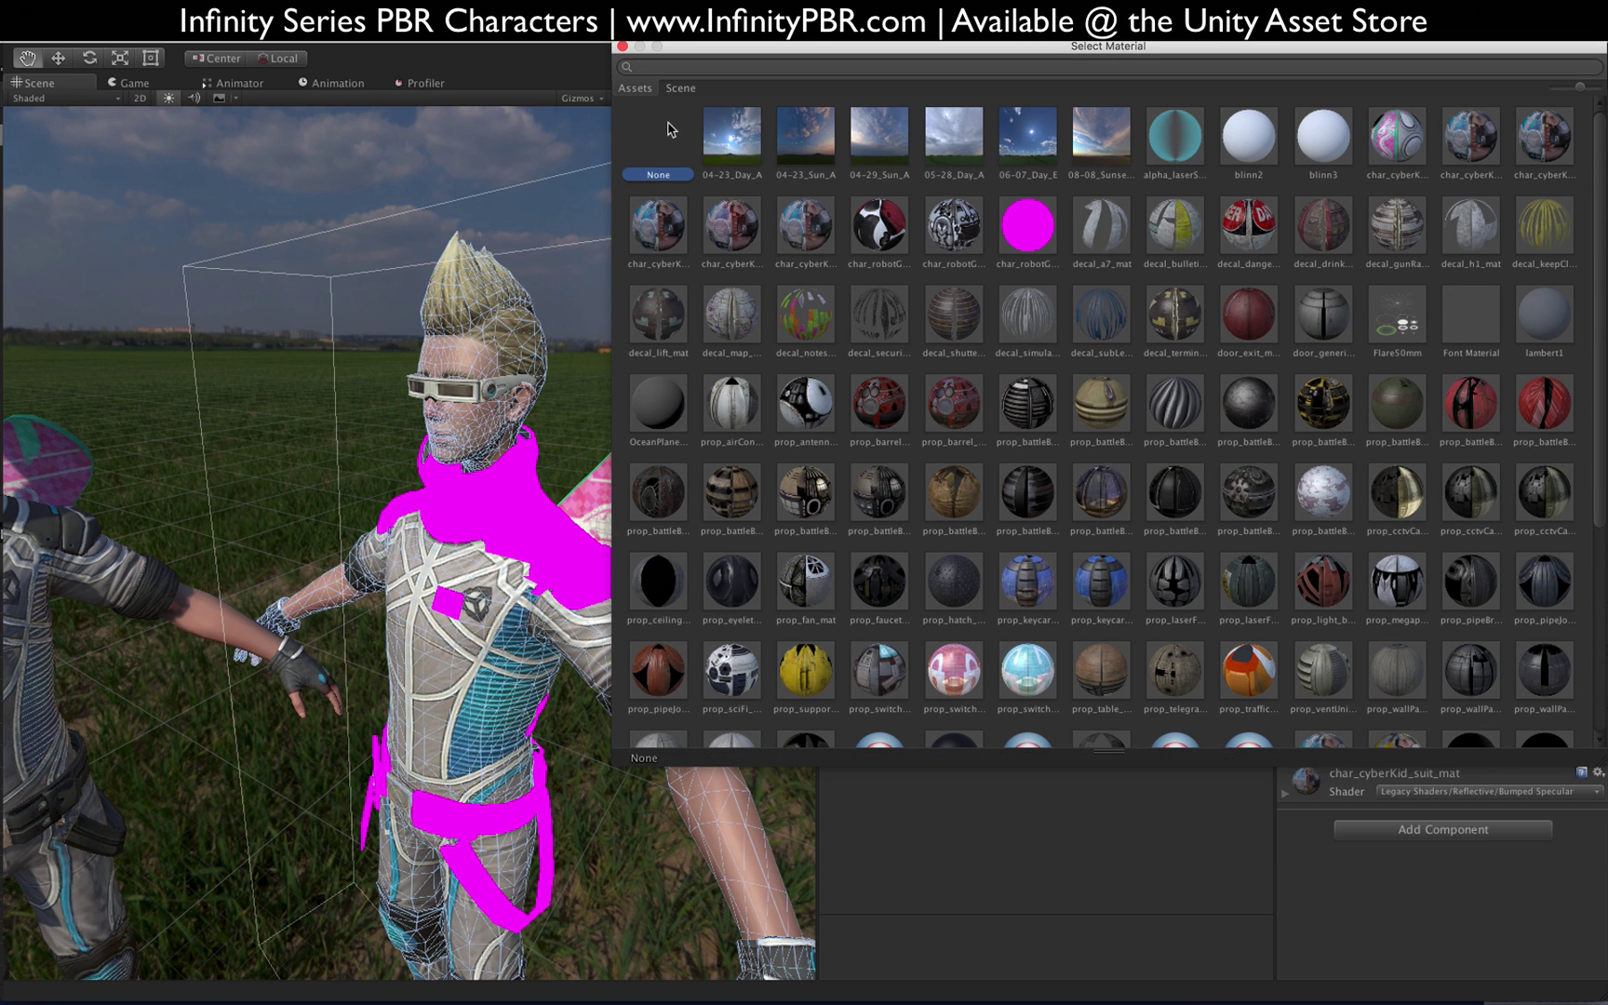
left_click(623, 46)
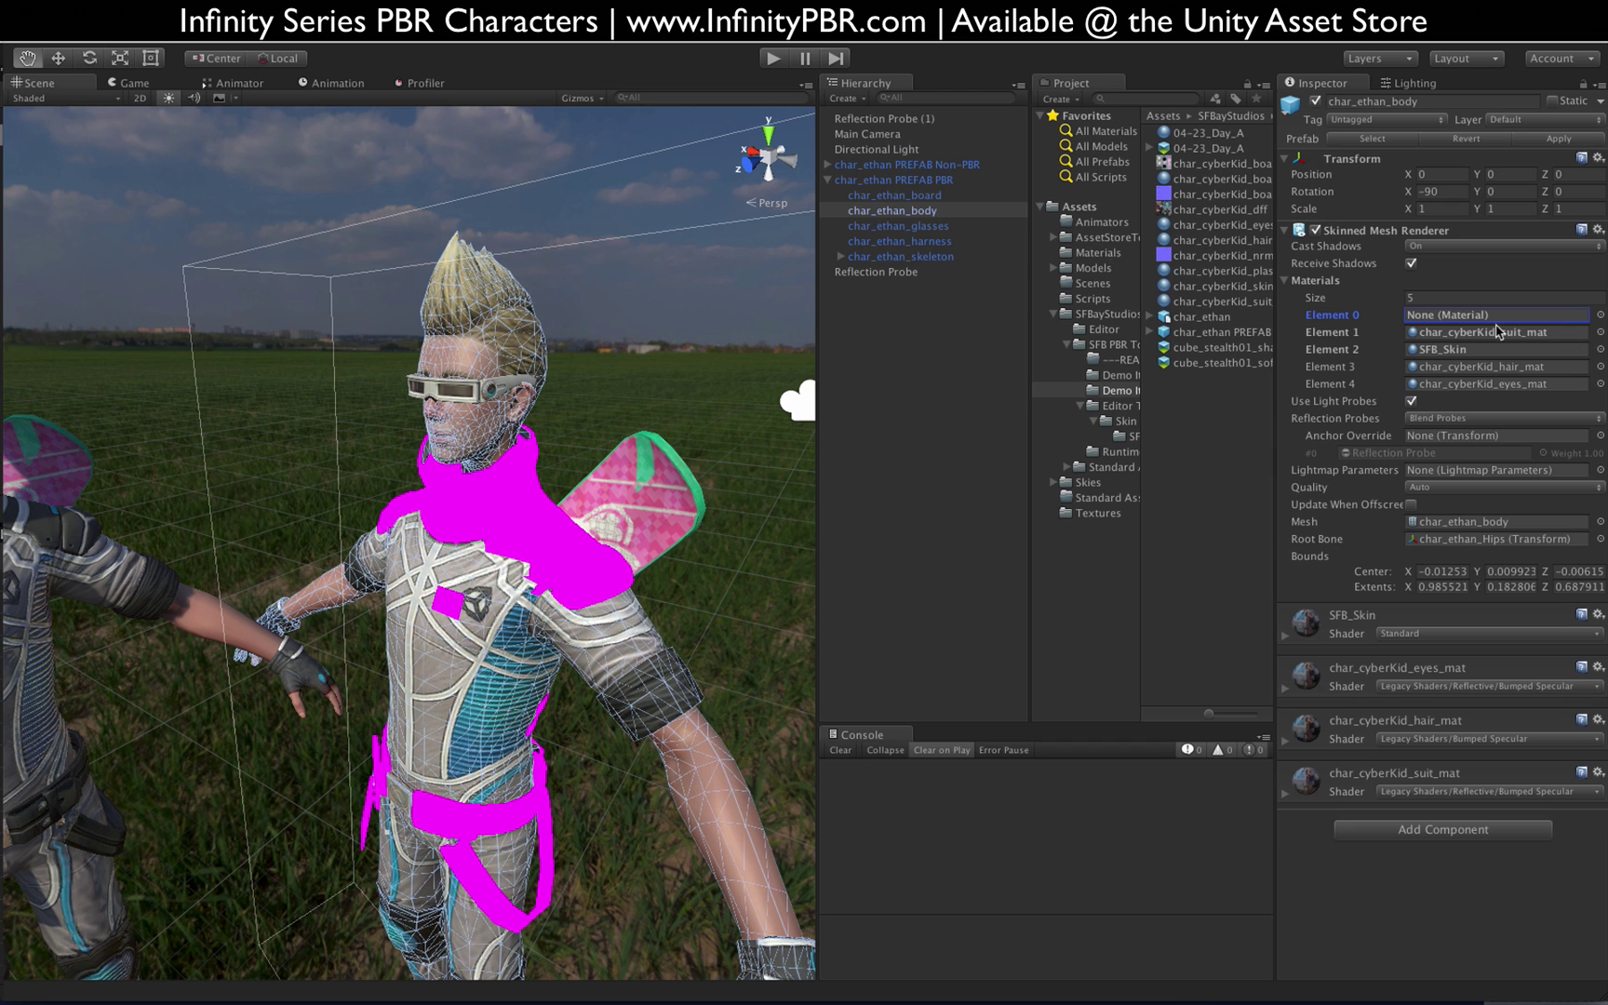
Step: Open char_cyberKid_plastic_mat's base texture, char_cyberKid_dff, in Photoshop
left_click(1237, 270)
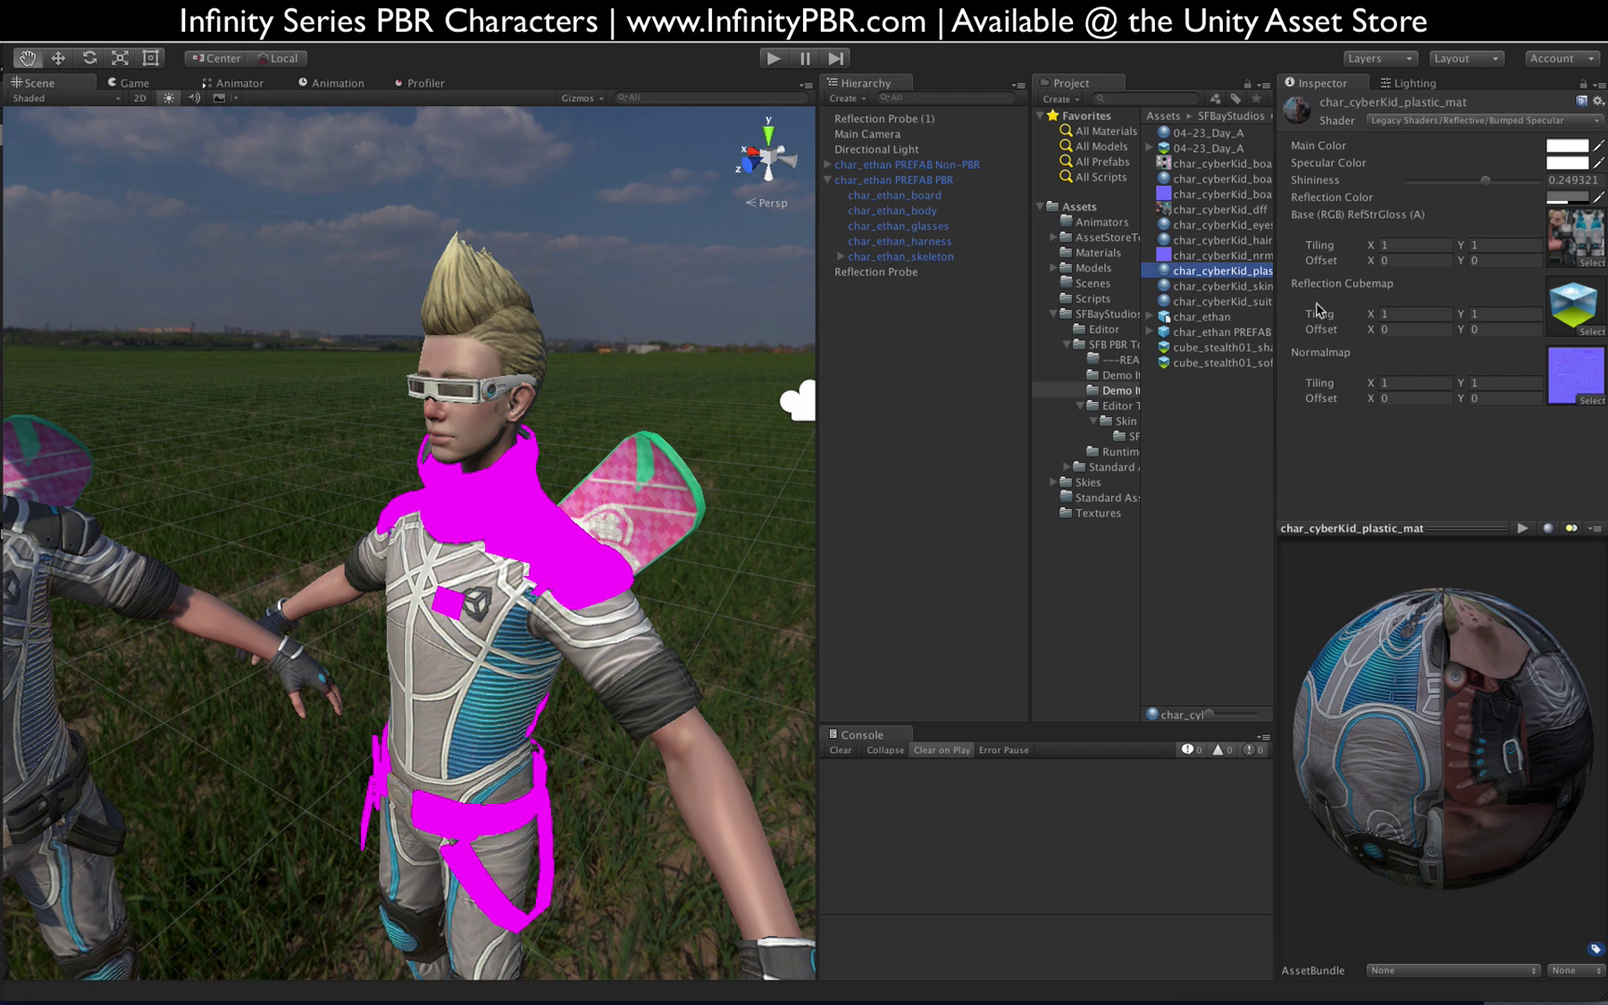
left_click(1593, 240)
double_click(1193, 215)
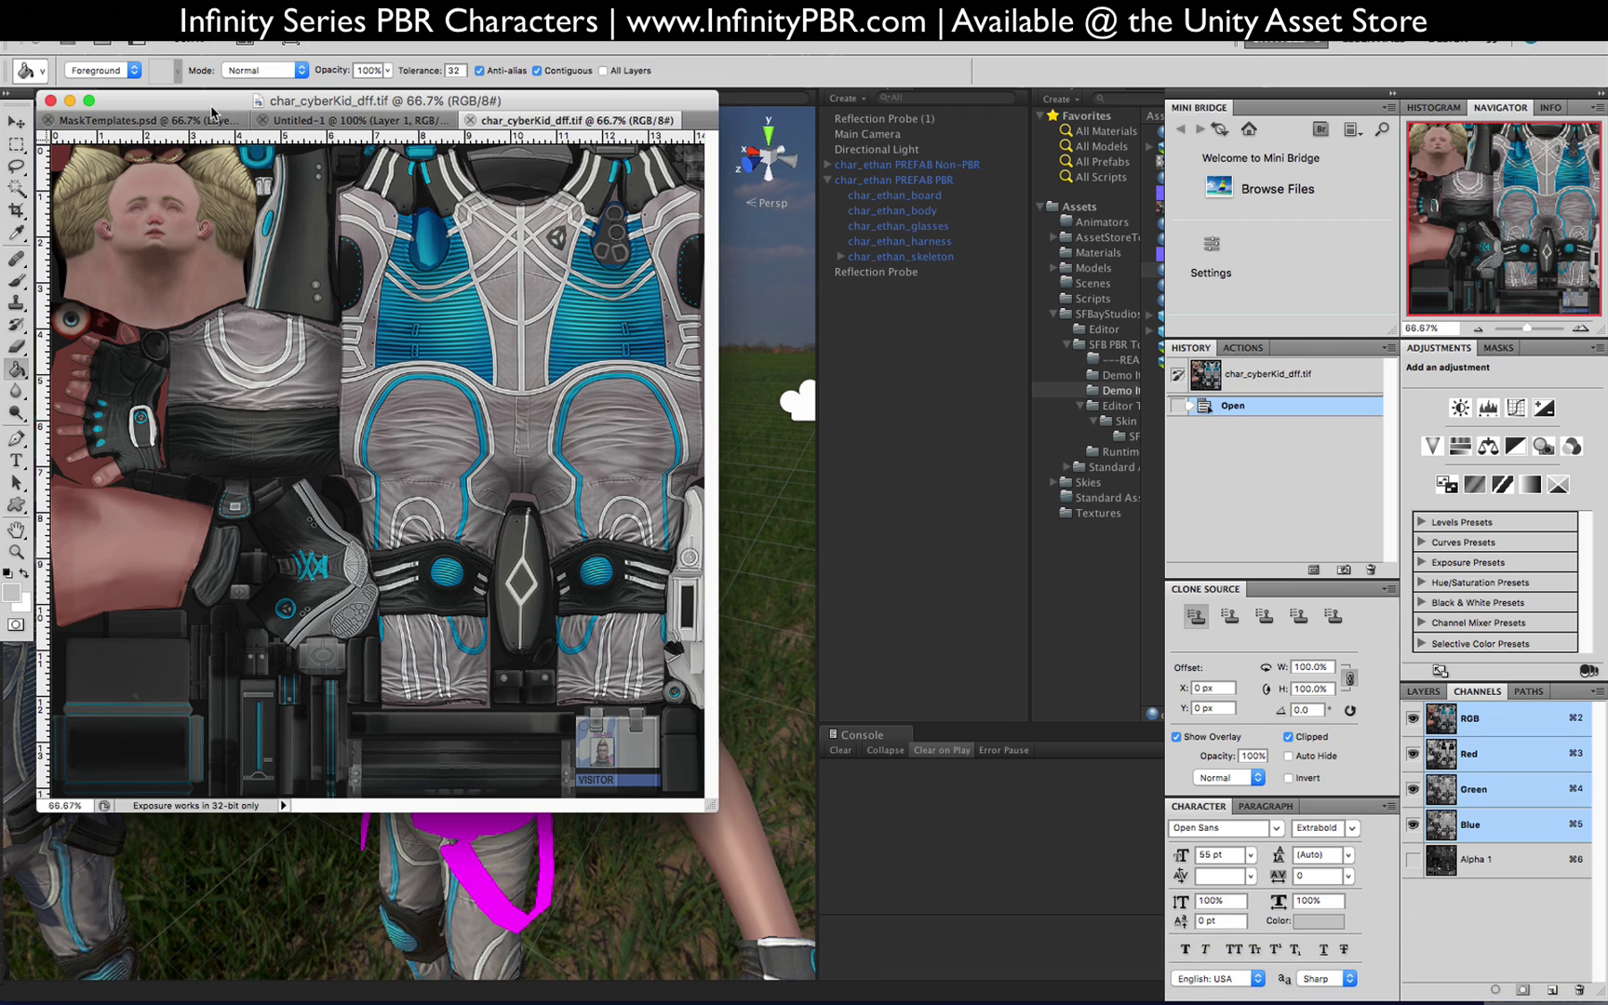
Step: Move the char_cyberKid_dff.tif window aside in Photoshop and return to Unity
left_click_drag(212, 109, 613, 103)
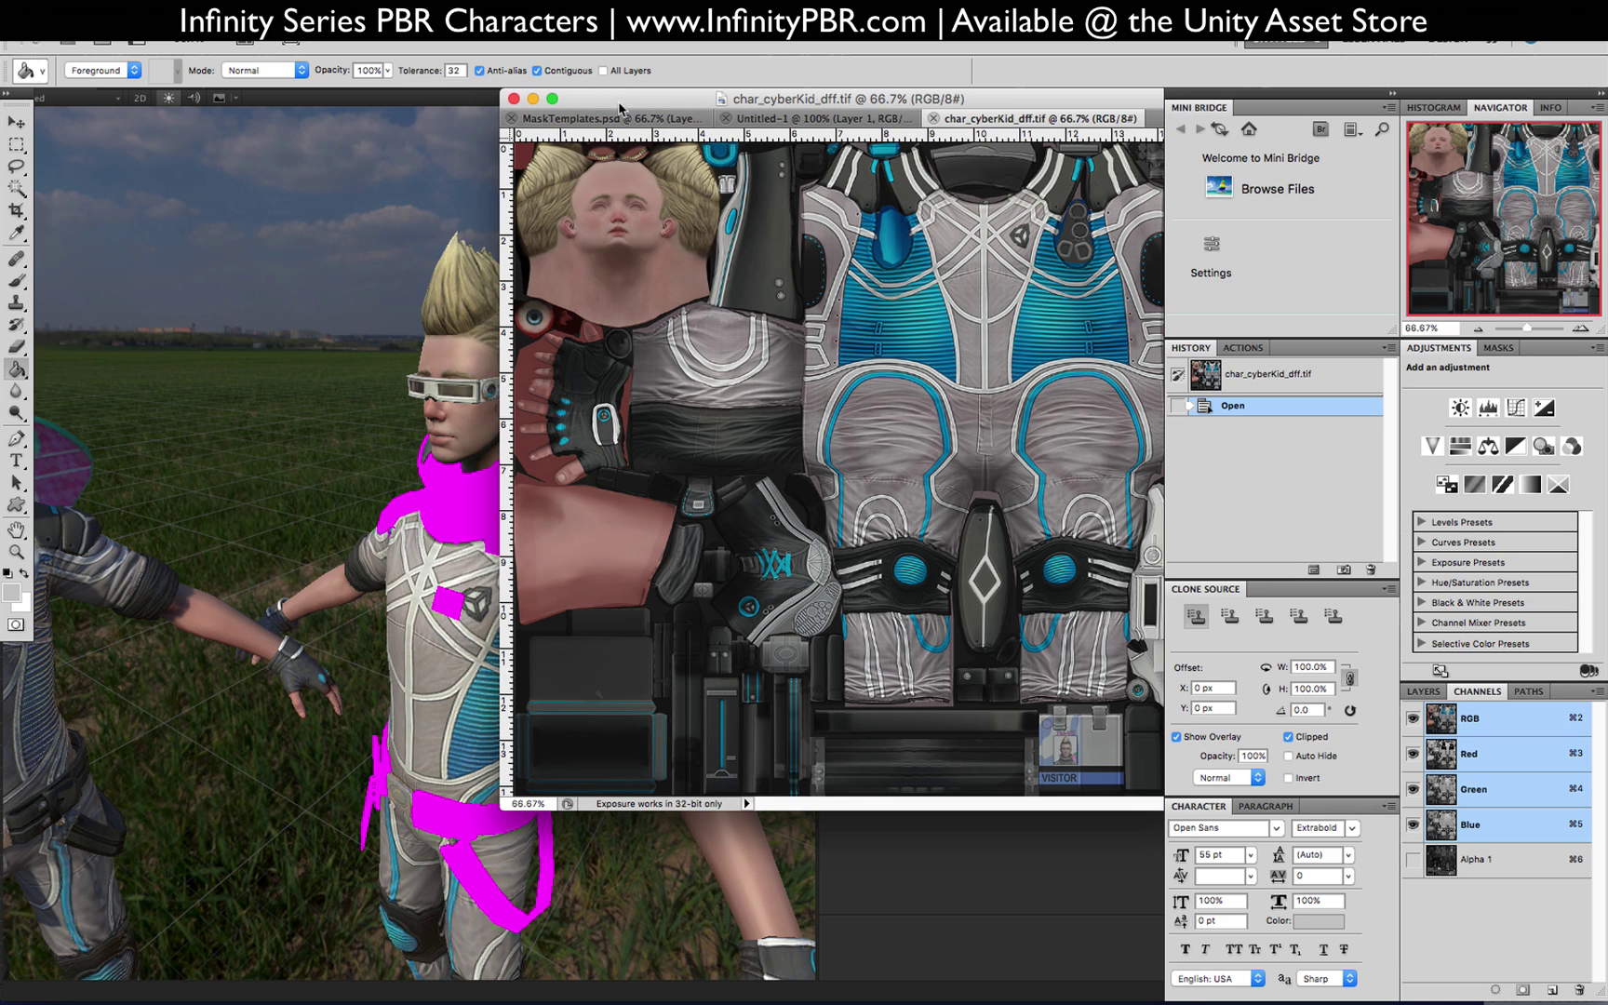
left_click_drag(619, 107, 325, 113)
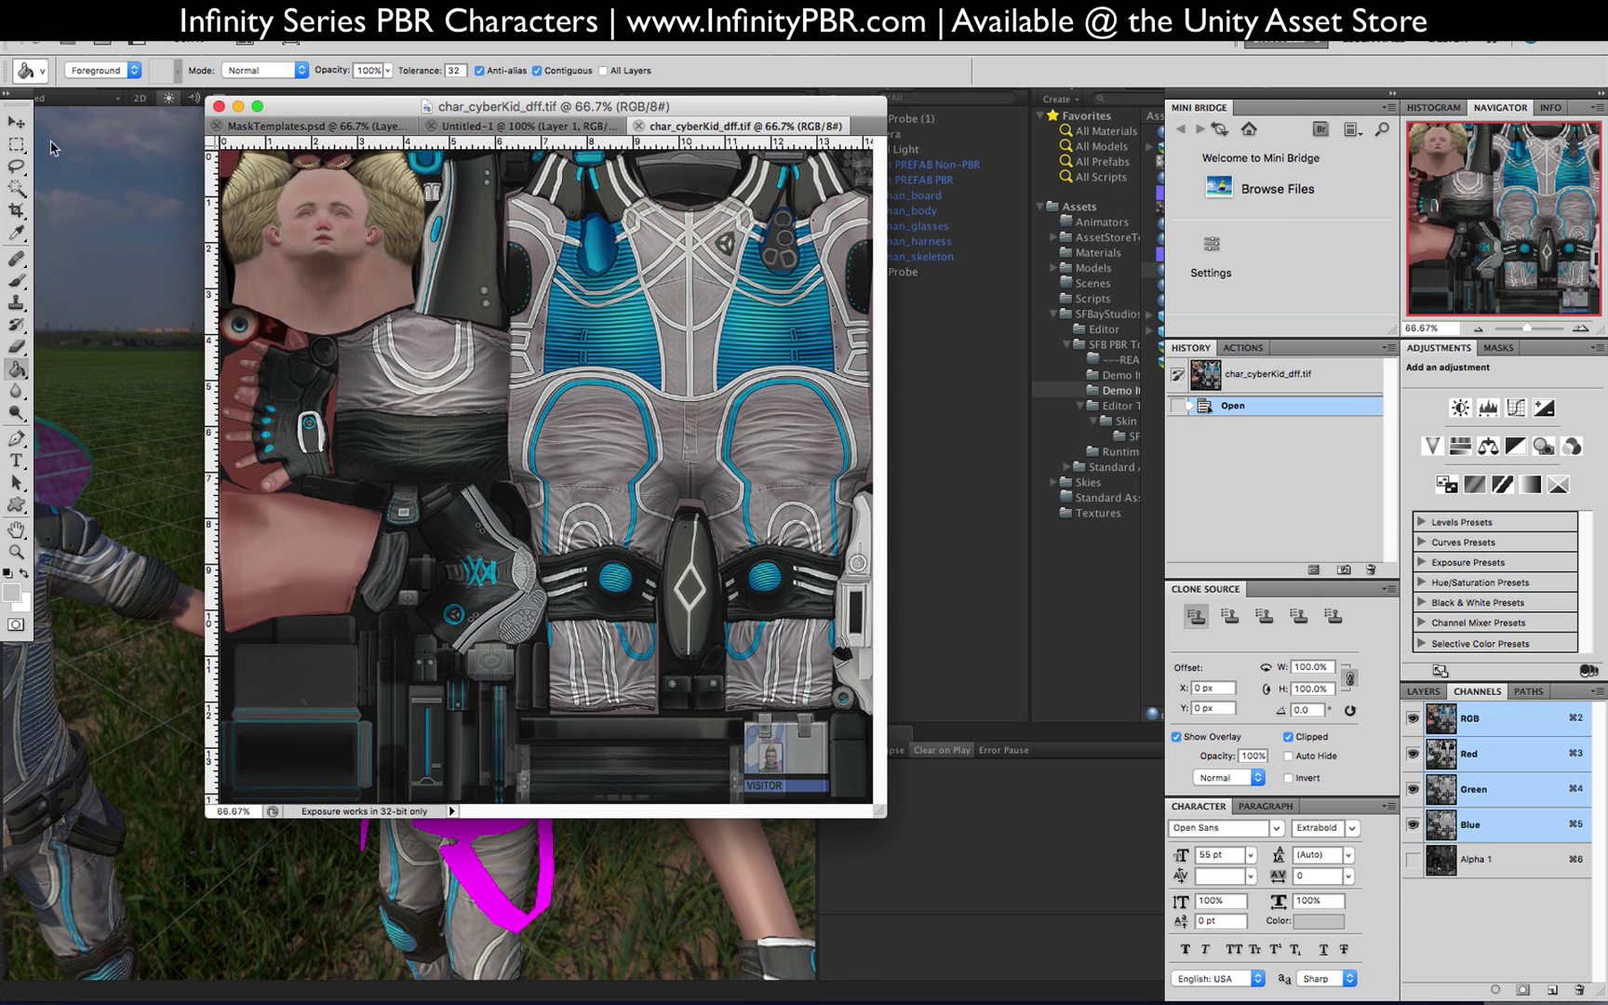
left_click(1142, 478)
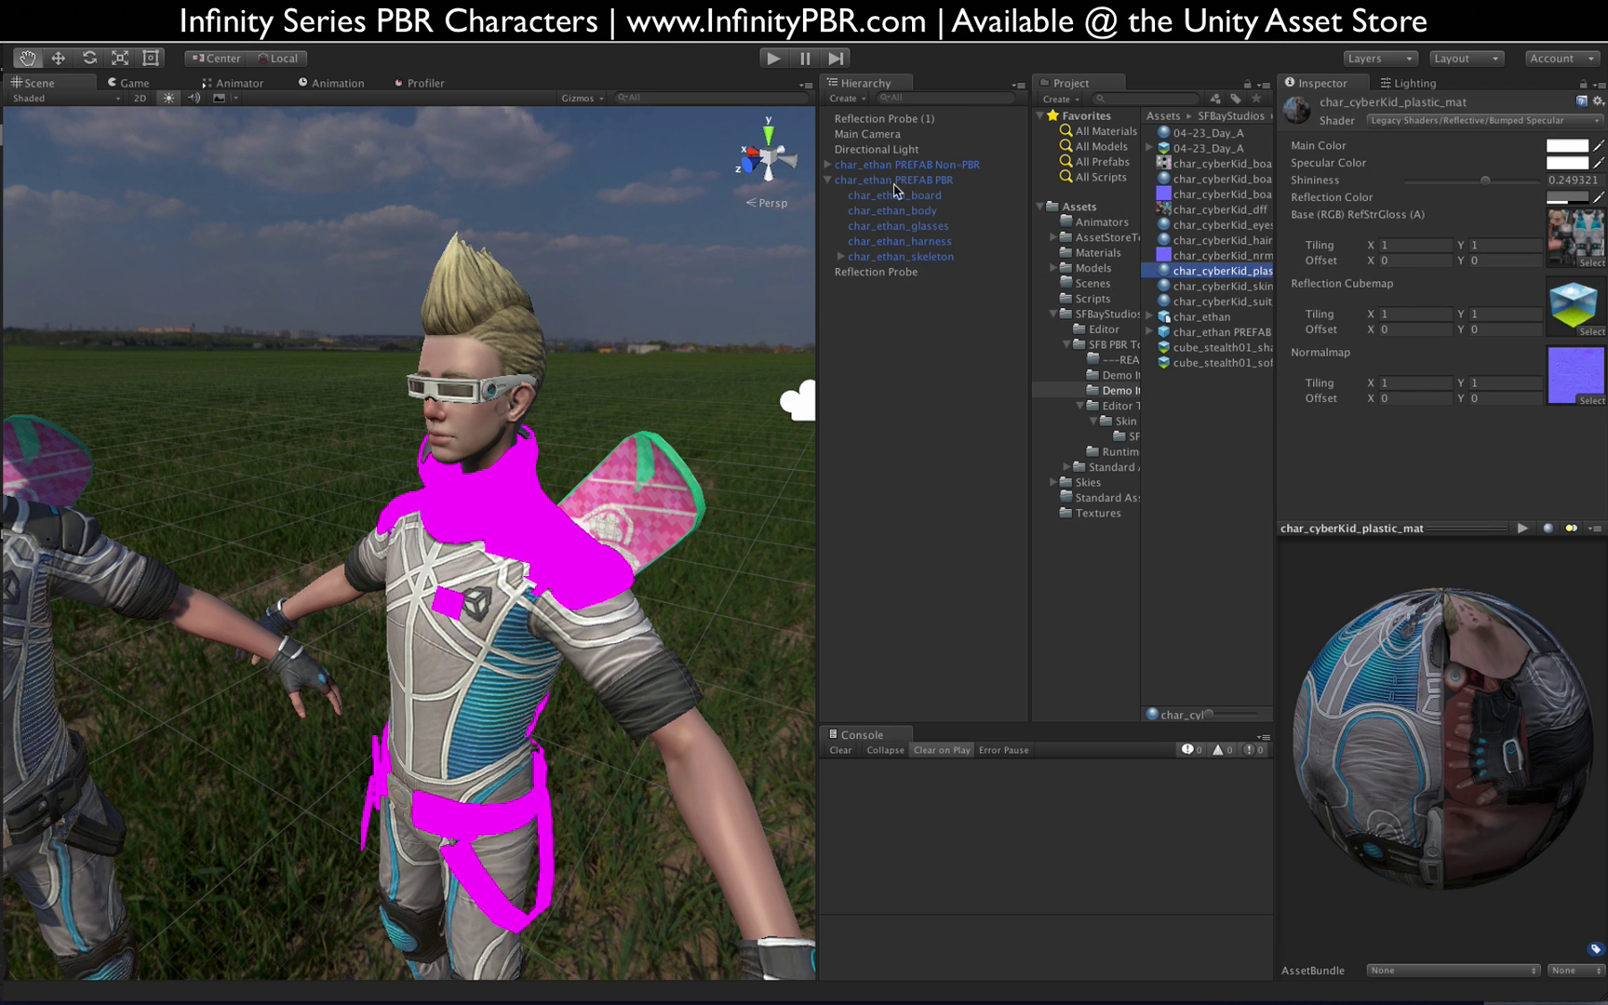
Step: Drag char_cyberKid_plastic_mat back onto char_ethan_body's Element 0 and view the chest closer
left_click(875, 212)
left_click_drag(1203, 272, 1452, 316)
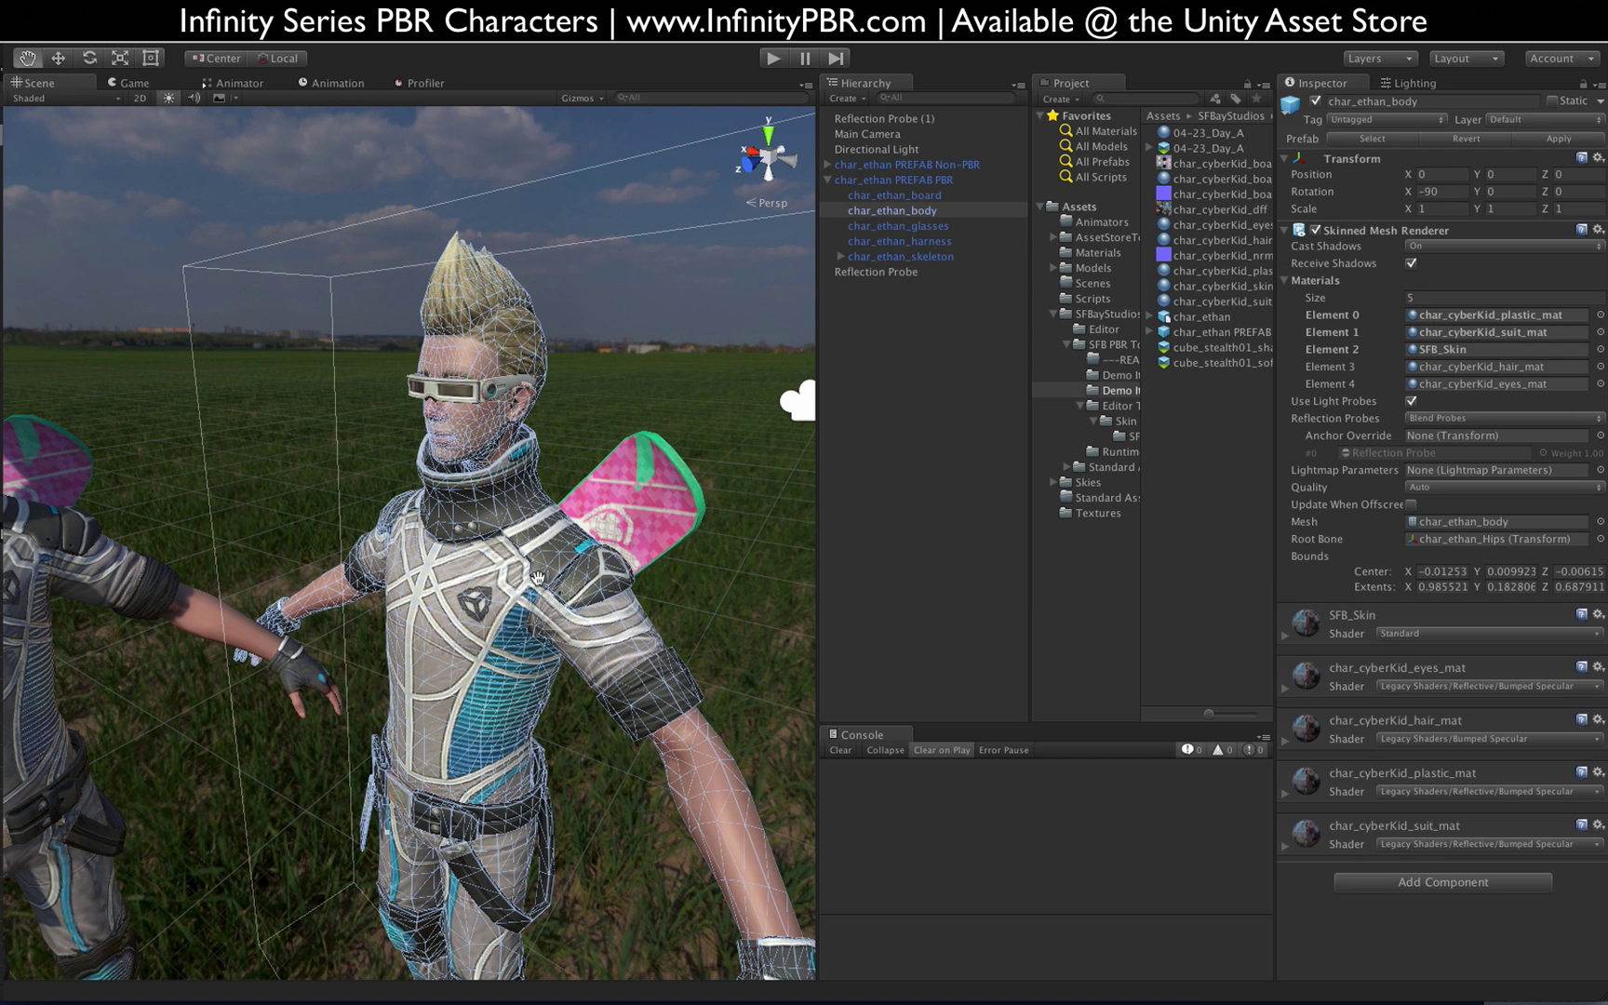
scroll(520, 583, "up", 5)
left_click_drag(84, 107, 354, 586)
Step: Zoom the char_cyberKid_dff texture to 300% in Photoshop and position the view
mouse_move(828, 1001)
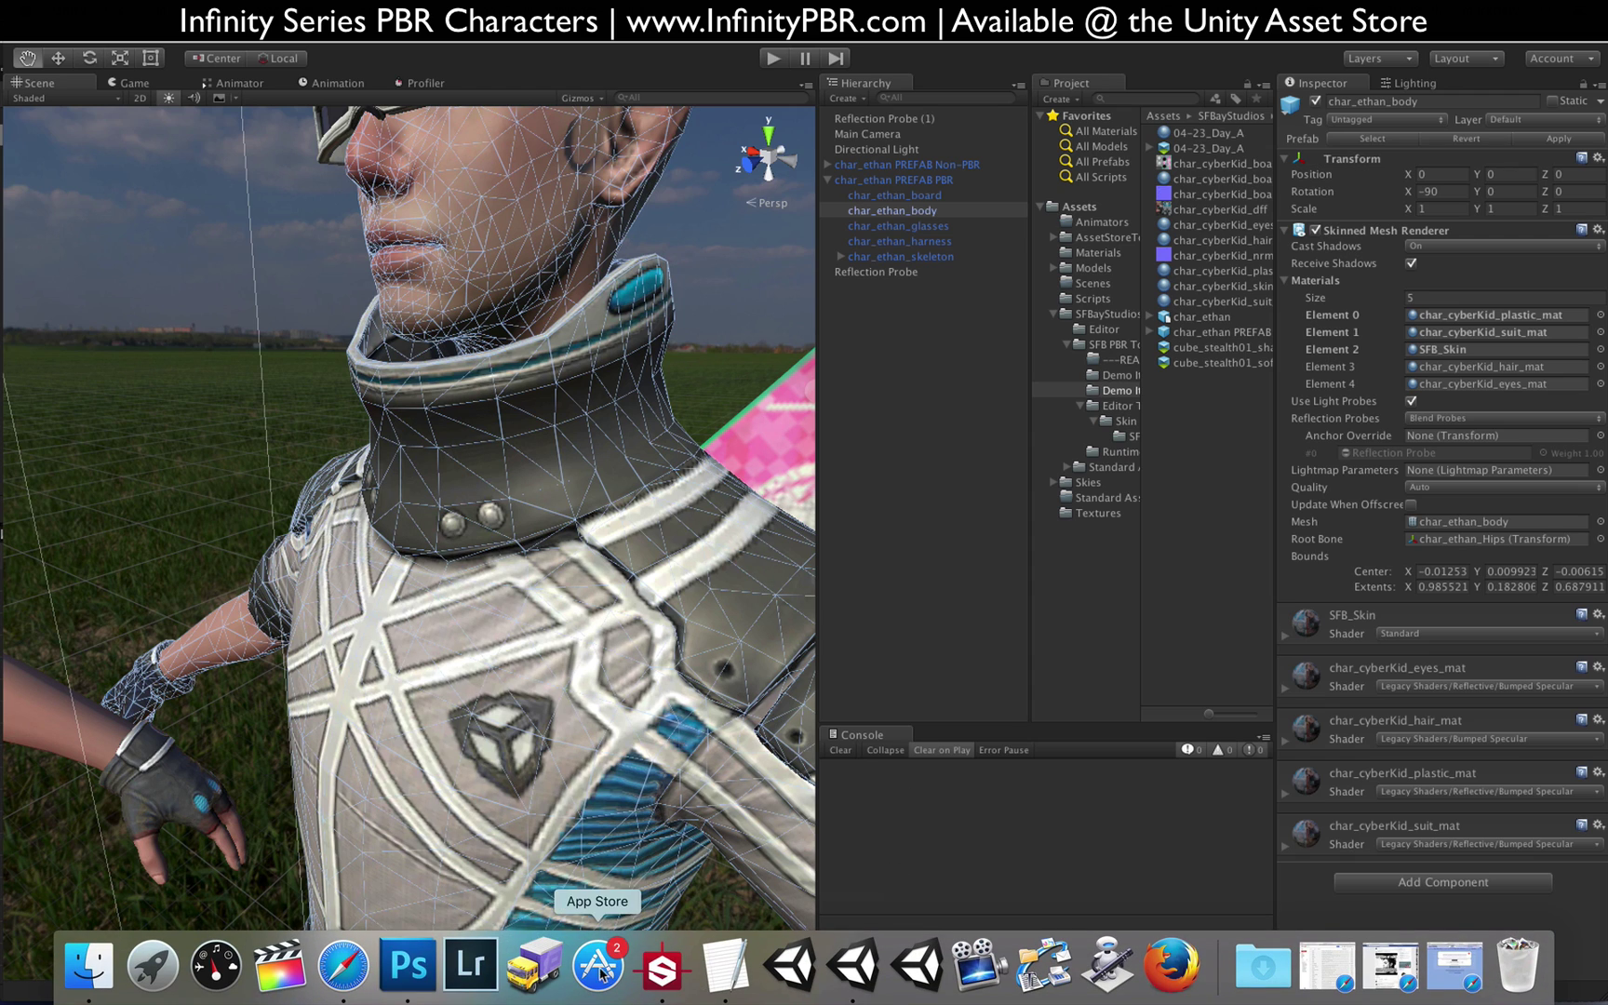
left_click(414, 972)
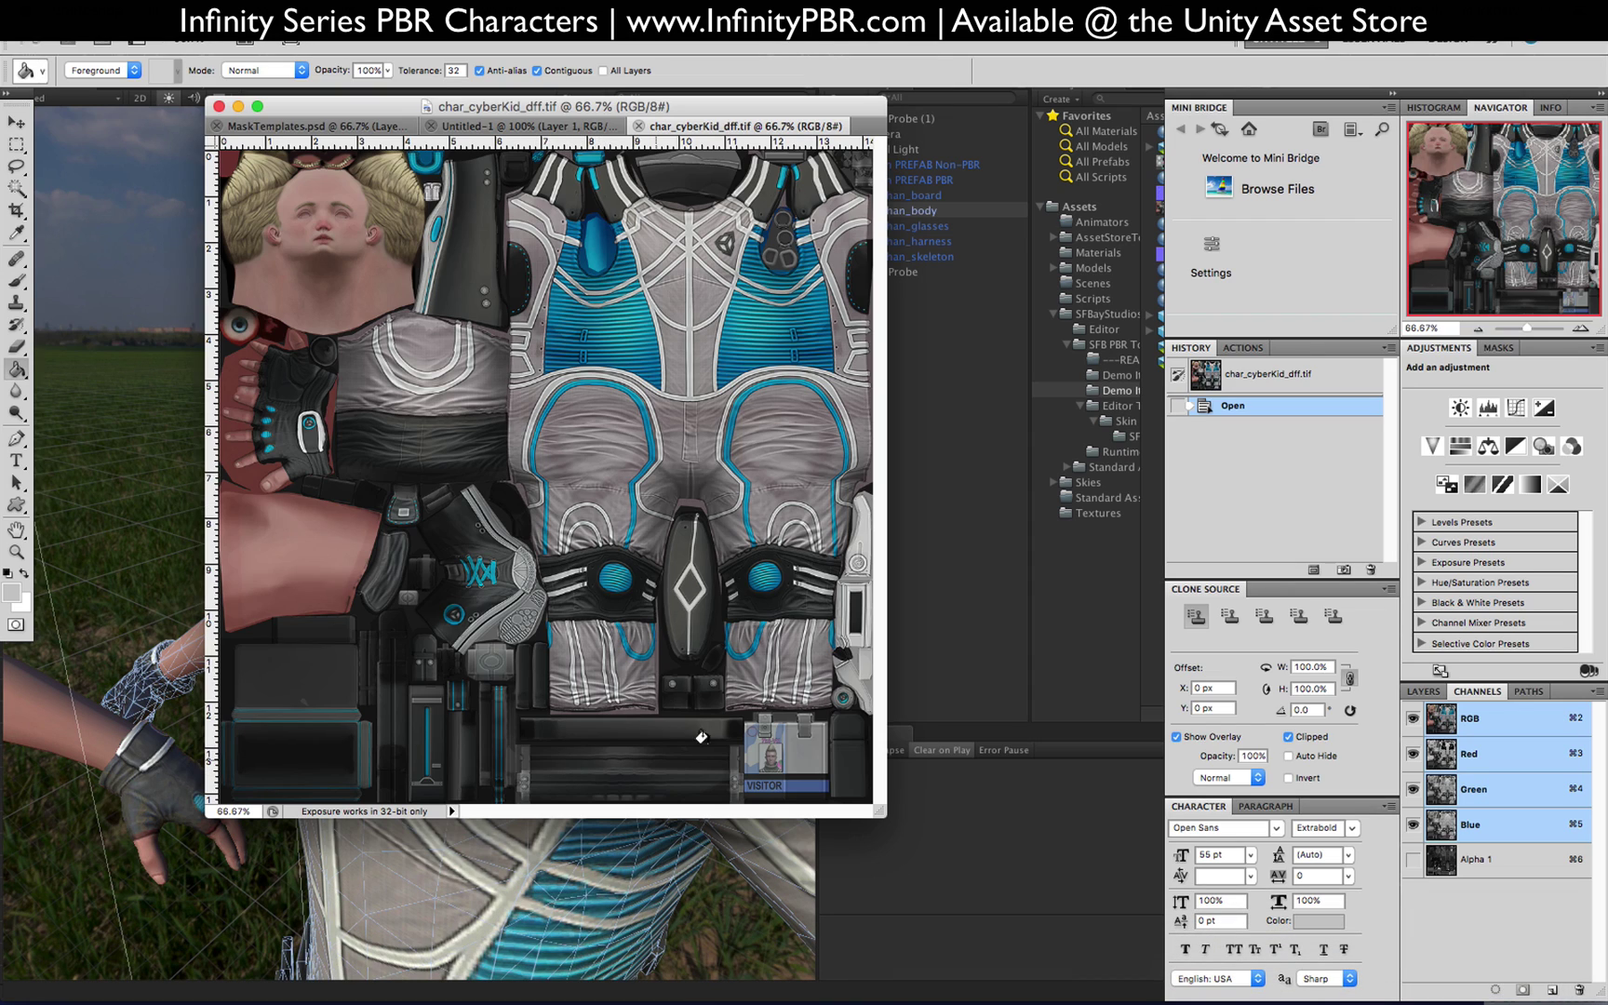
key("super+plus")
key("super+plus")
key("super+plus")
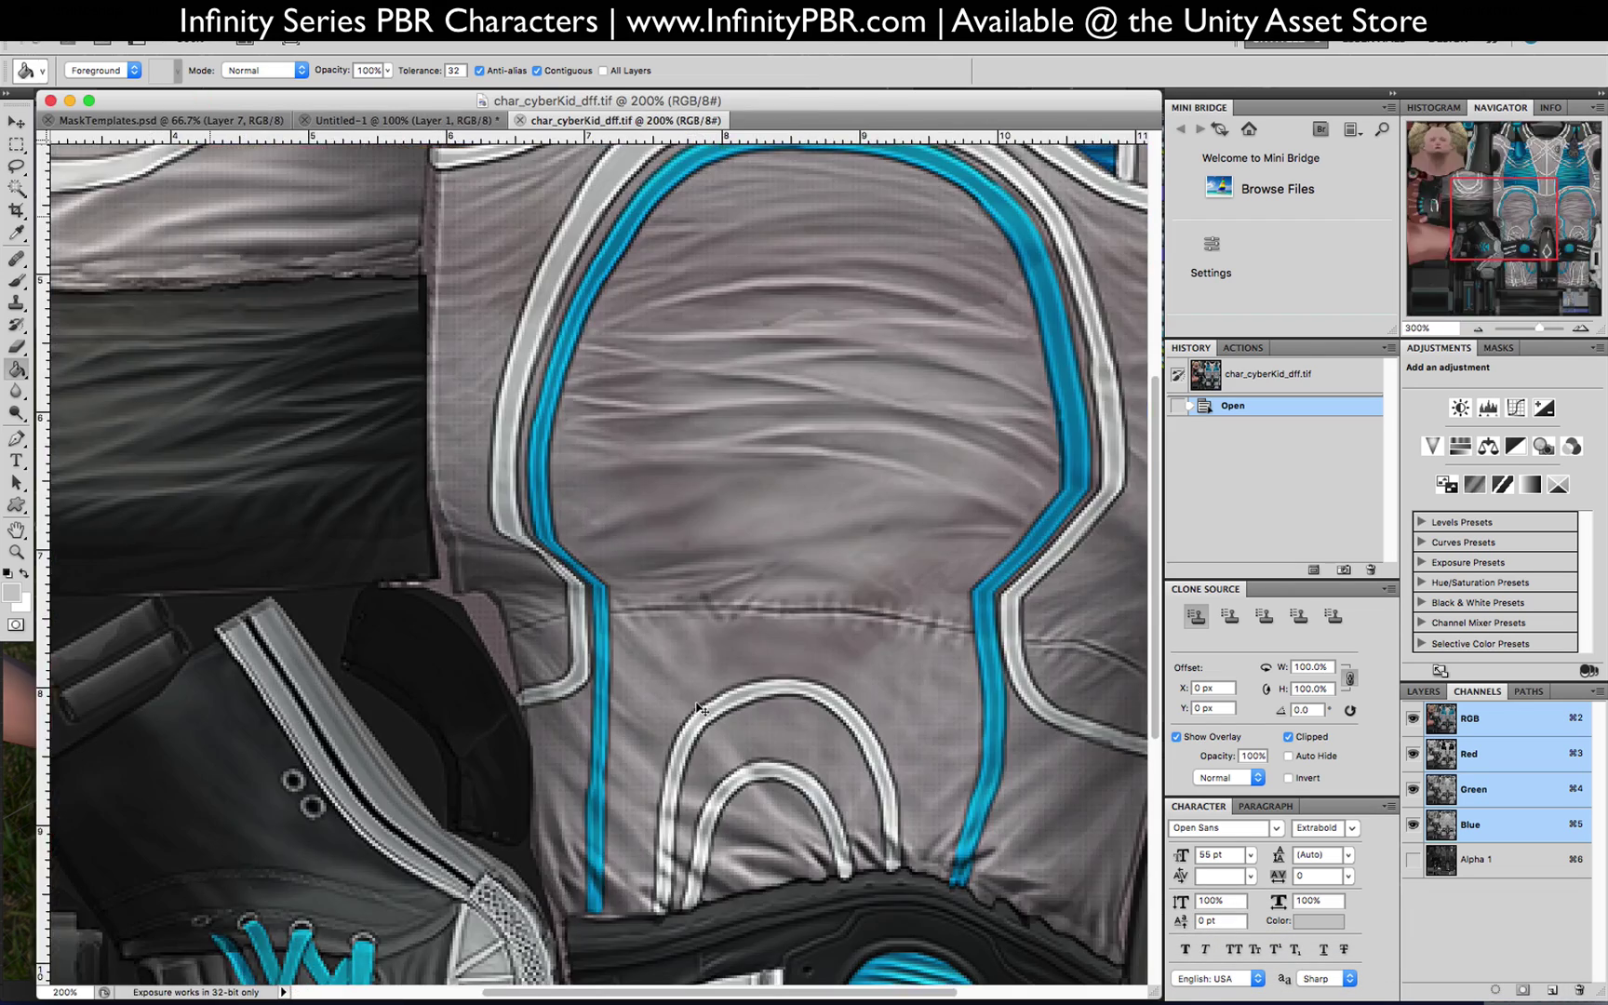
scroll(699, 688, "down", 10)
scroll(694, 689, "right", 1)
scroll(694, 690, "right", 3)
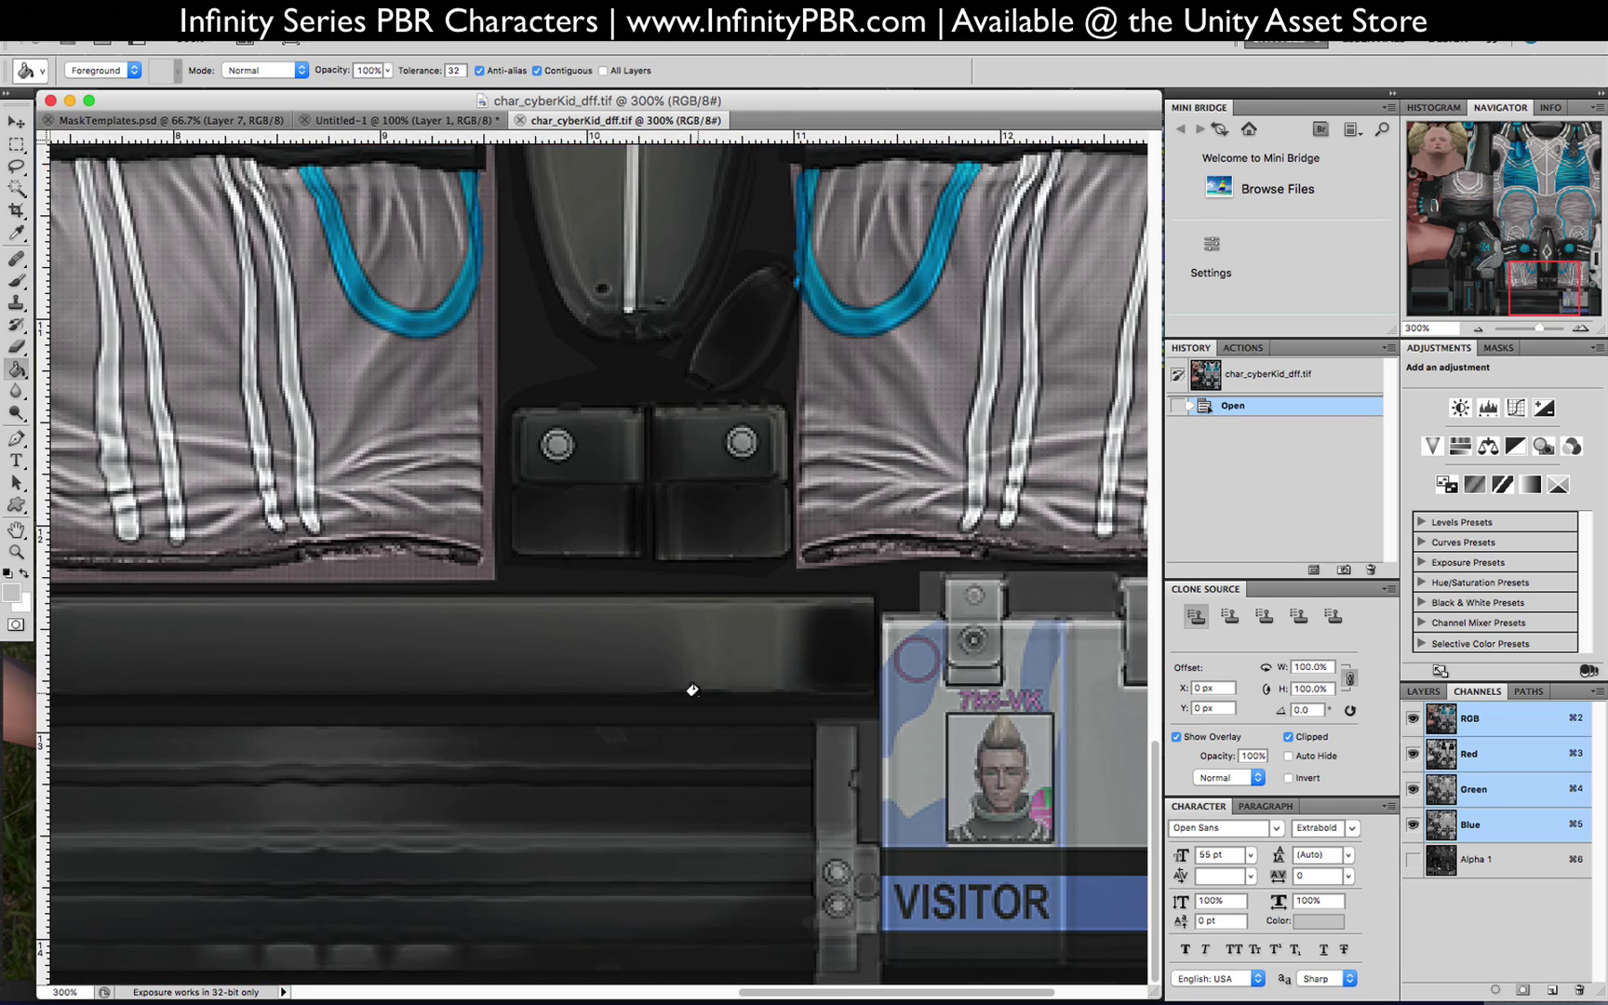
left_click_drag(231, 102, 262, 156)
key("super+minus")
key("super+minus")
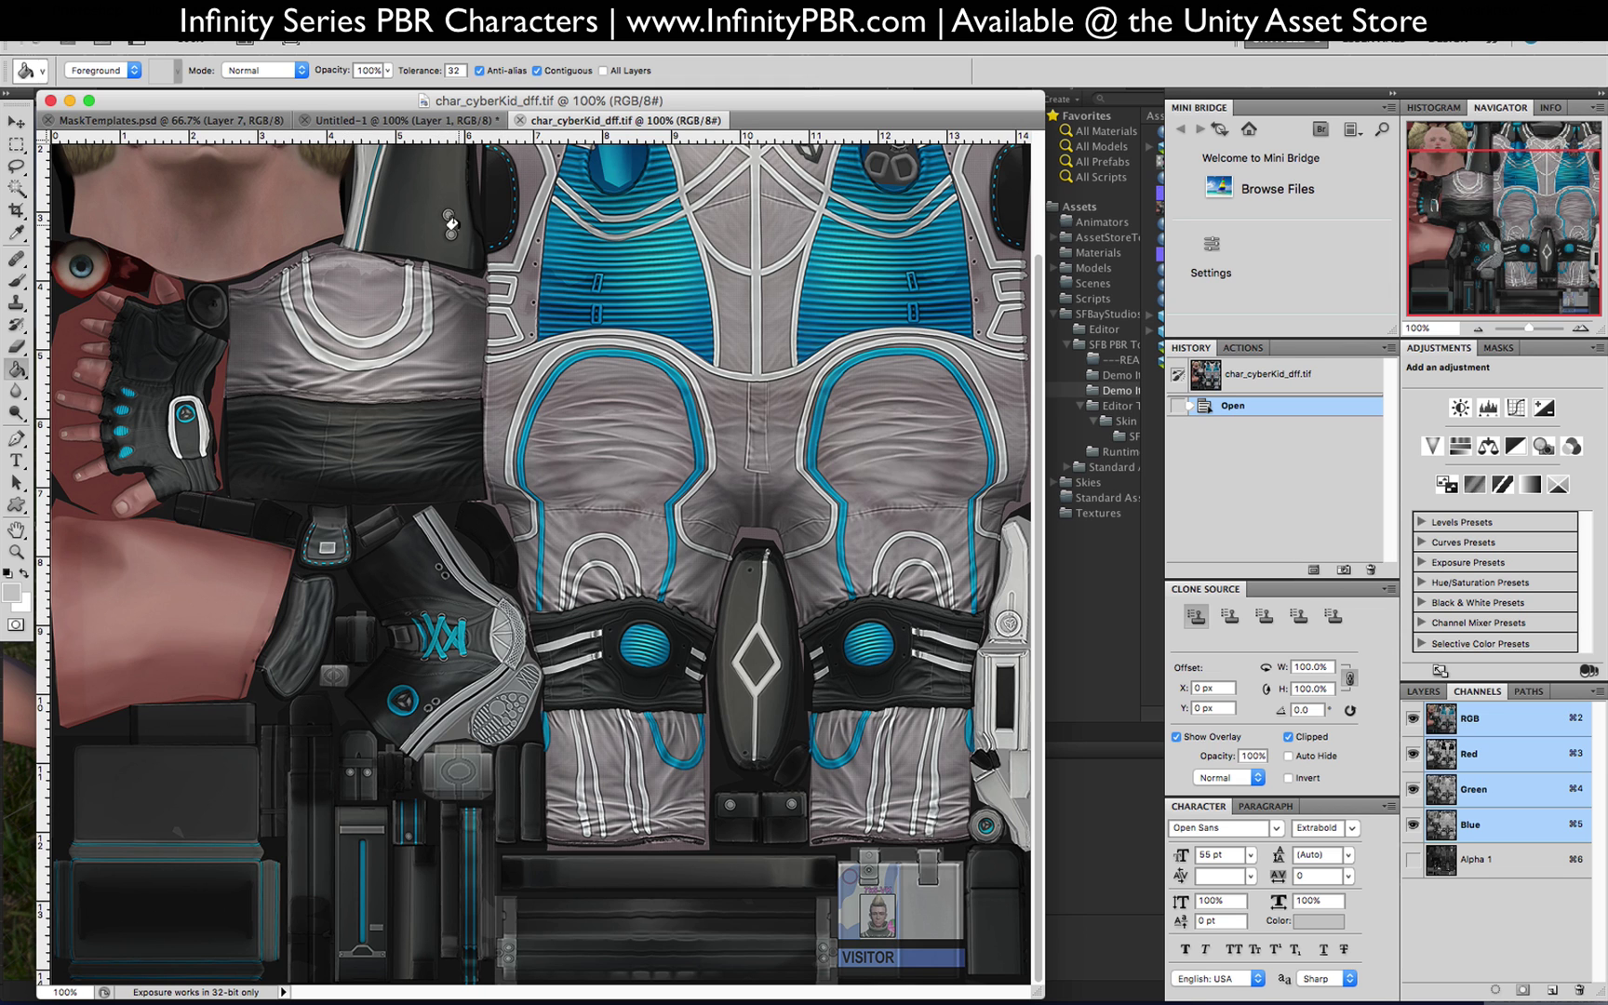
key("super+plus")
key("super+plus")
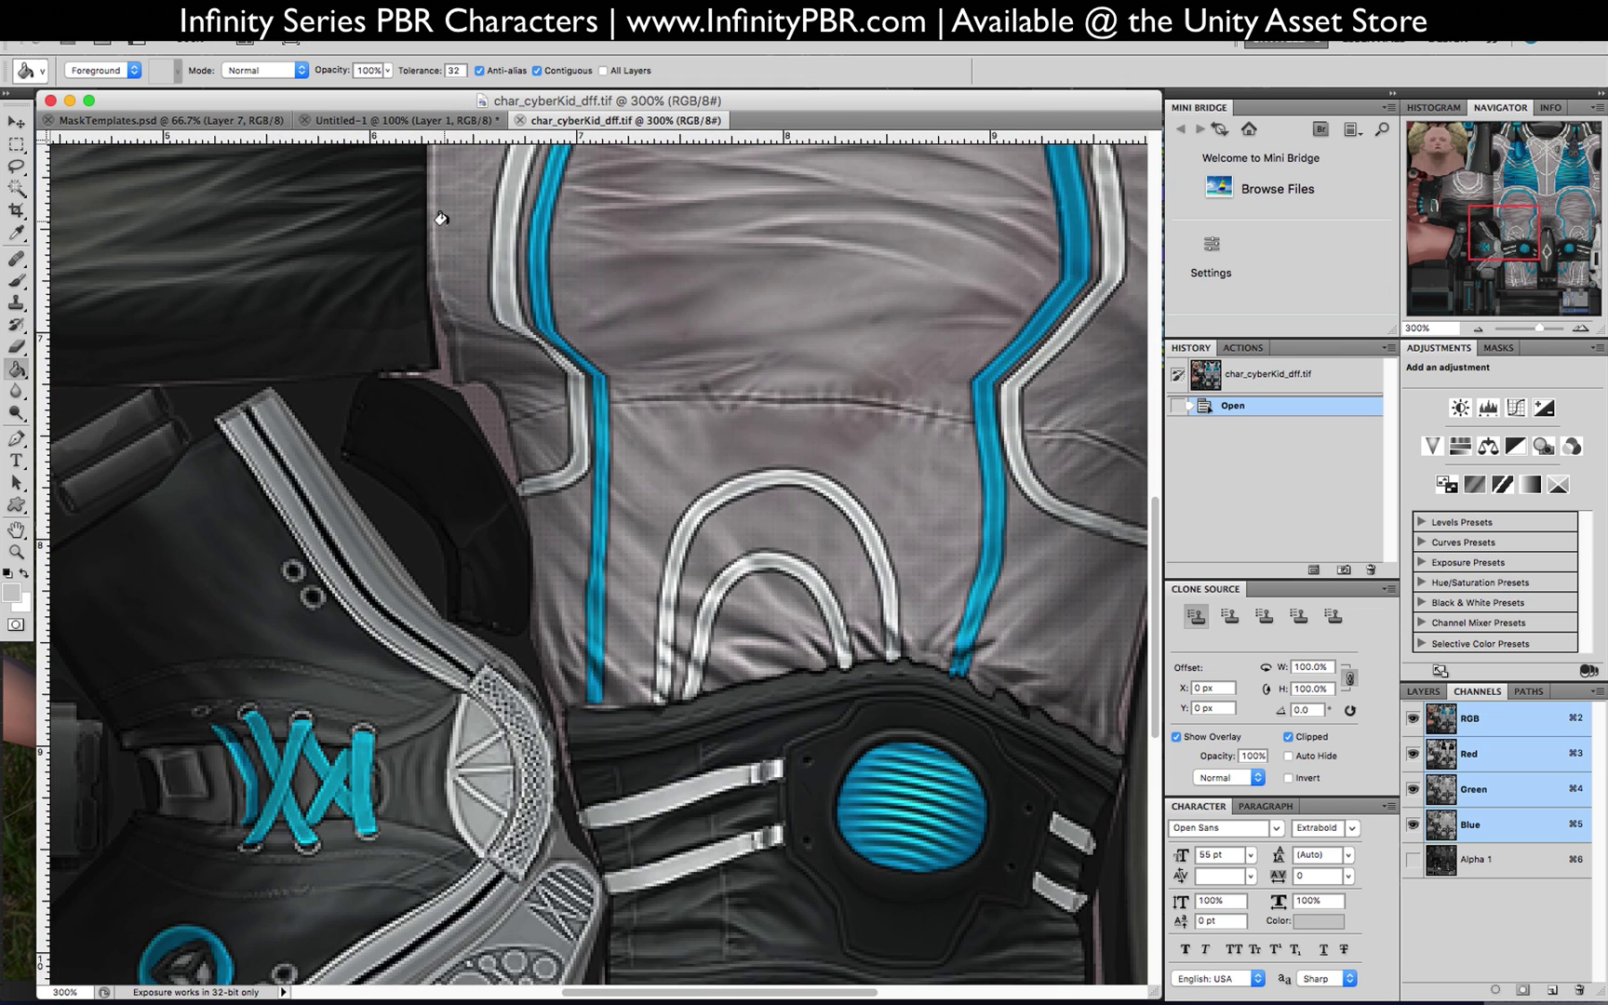
scroll(465, 233, "up", 10)
scroll(493, 245, "left", 5)
scroll(493, 246, "right", 3)
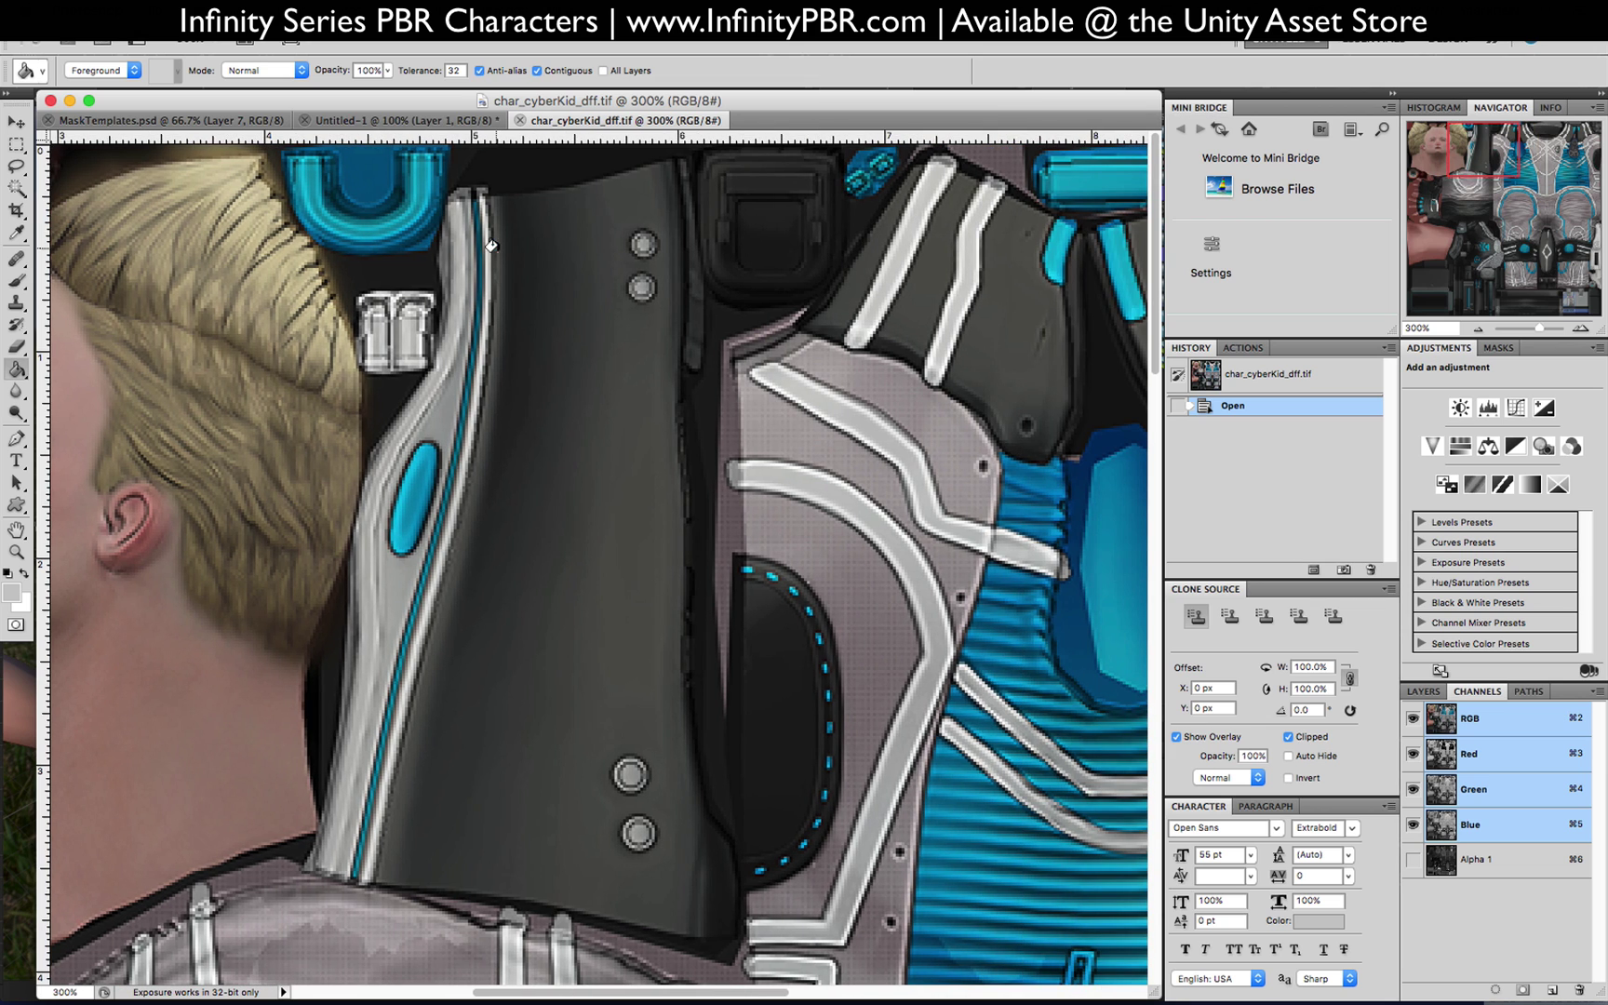
Step: Choose the lasso tool, checking the full texture, ending on the Polygonal Lasso
left_click(16, 166)
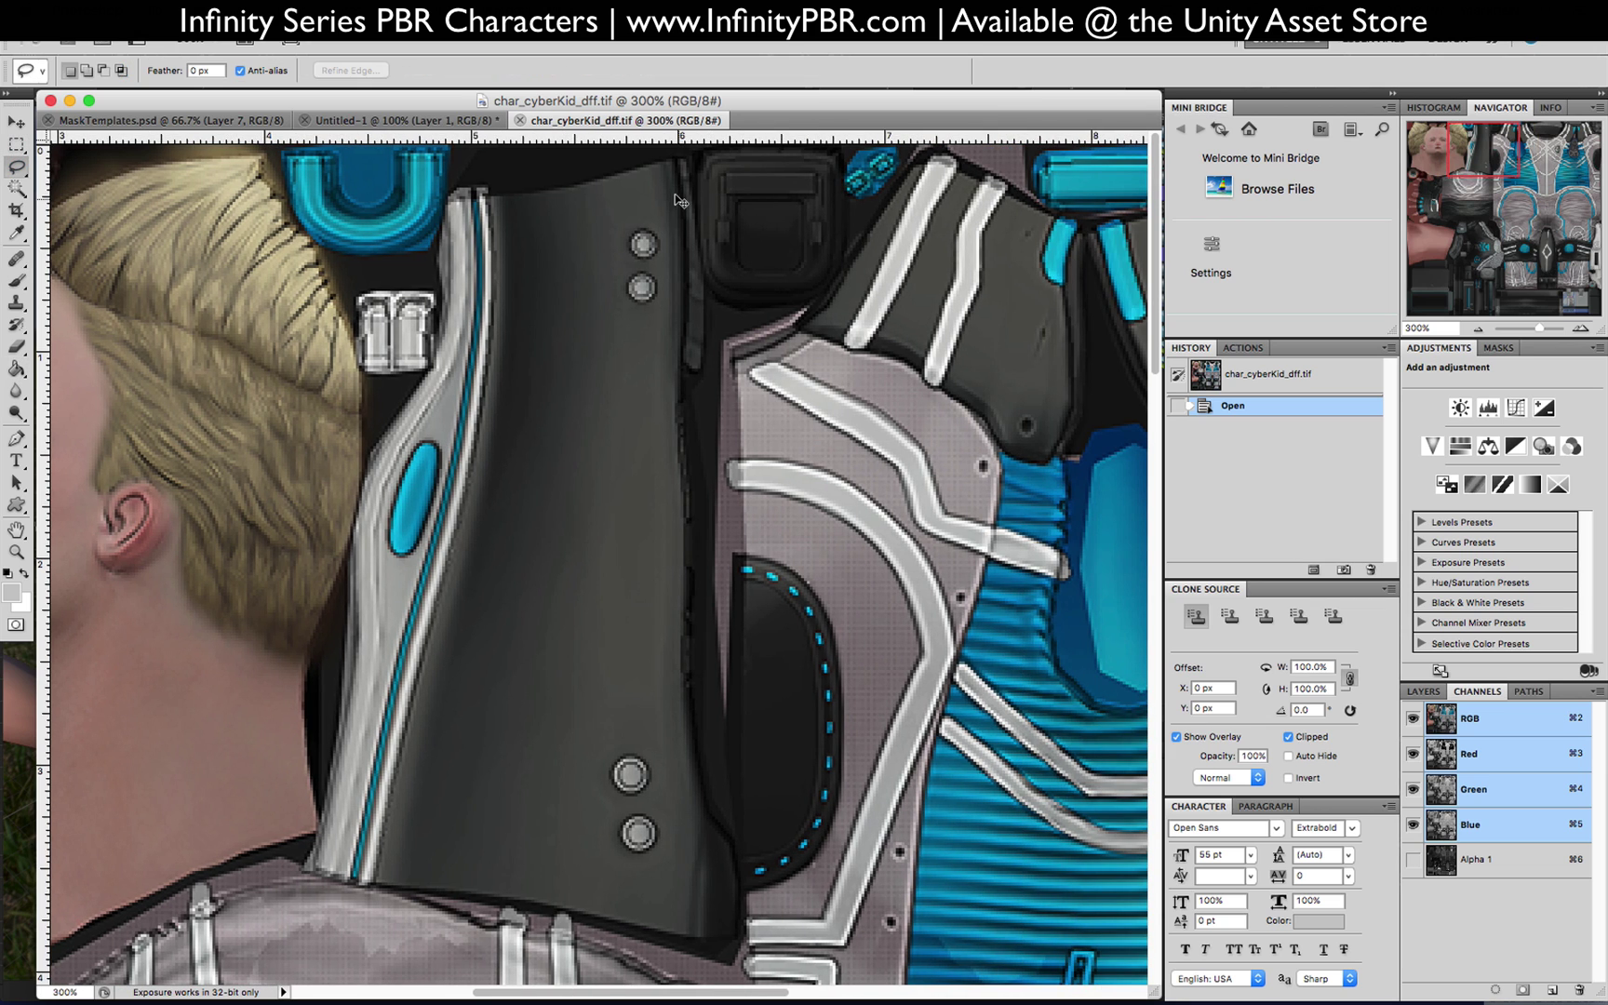
key("super+minus")
key("super+minus")
double_click(511, 96)
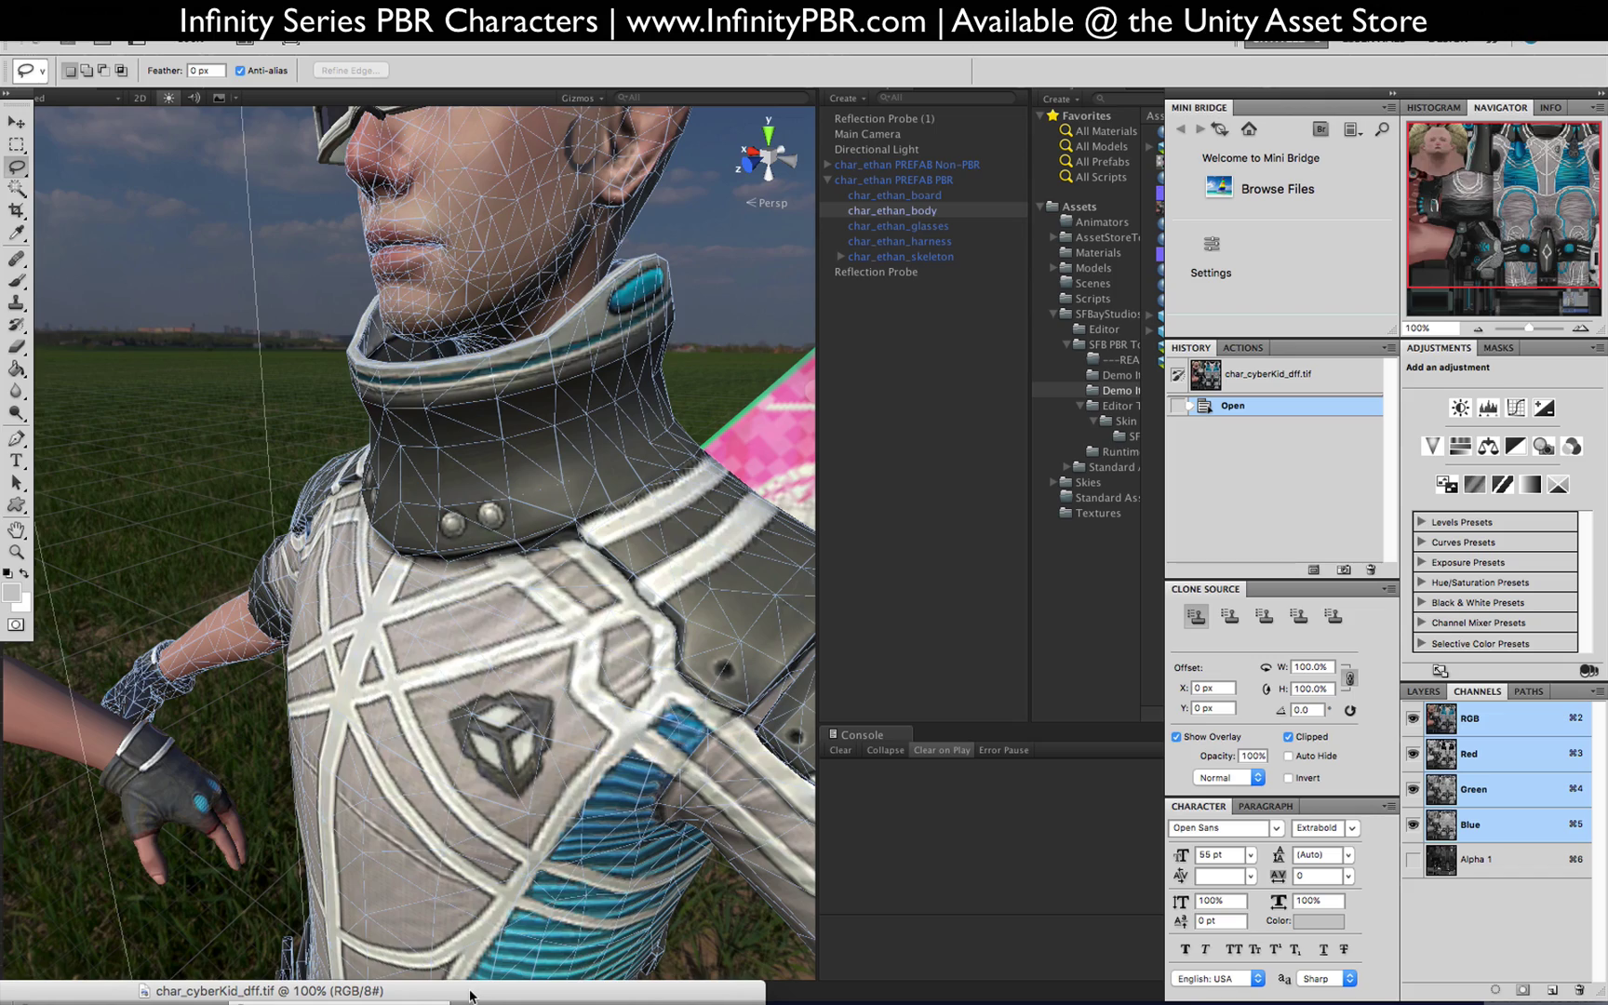
double_click(502, 990)
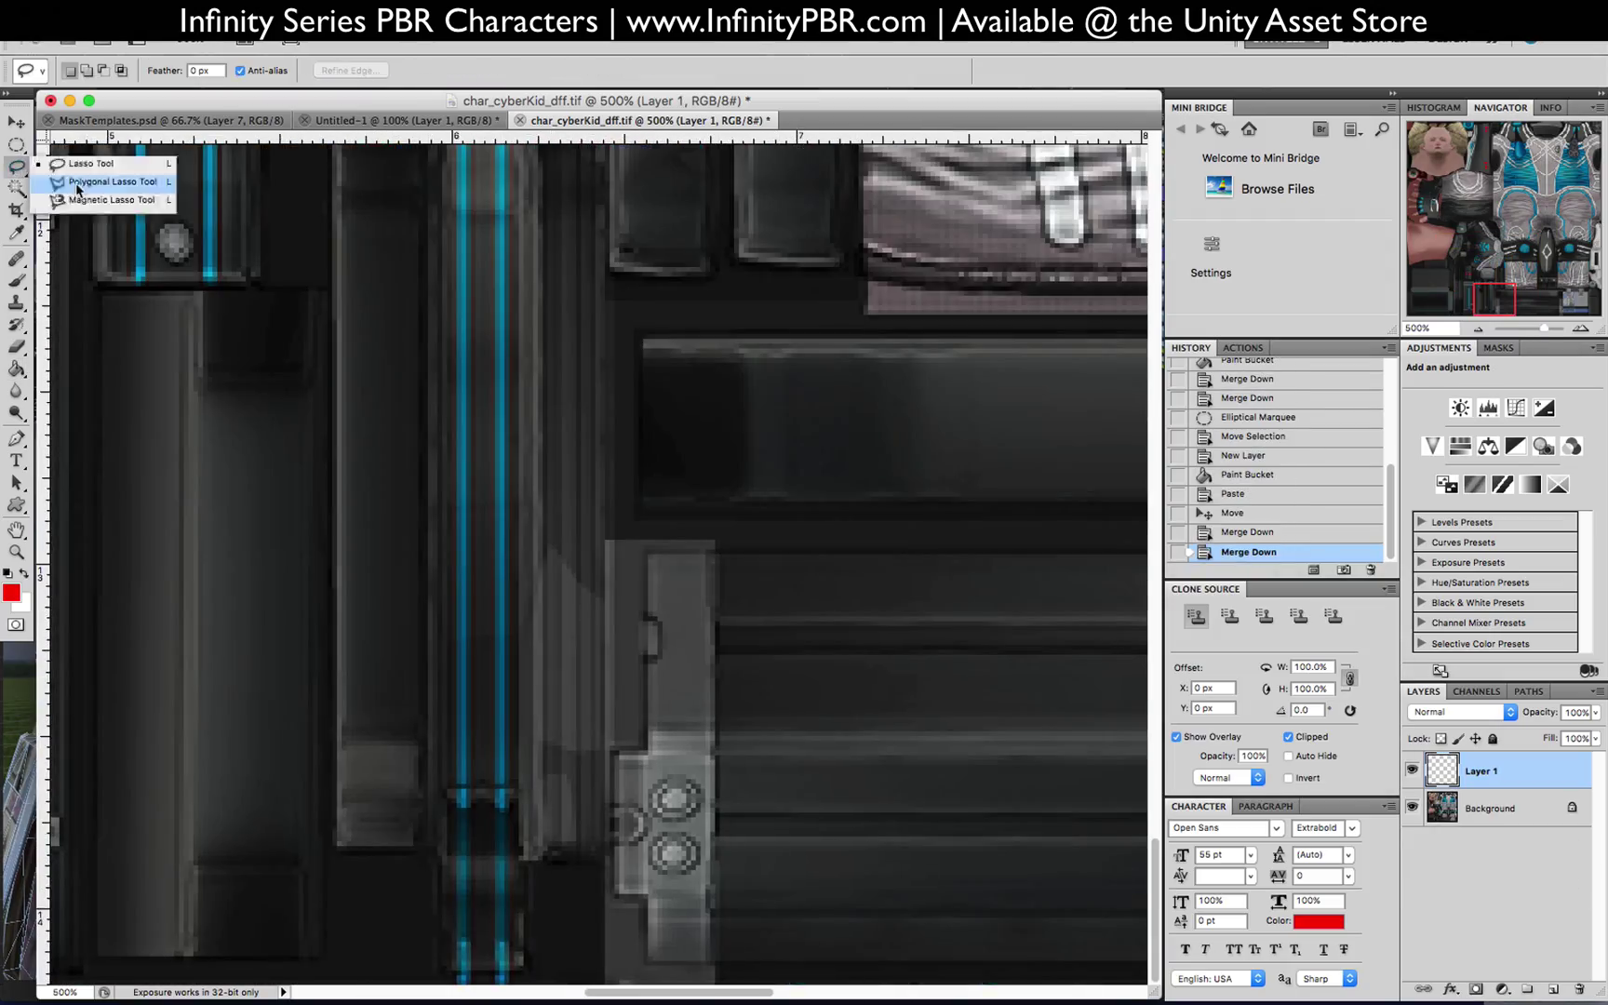
left_click(77, 183)
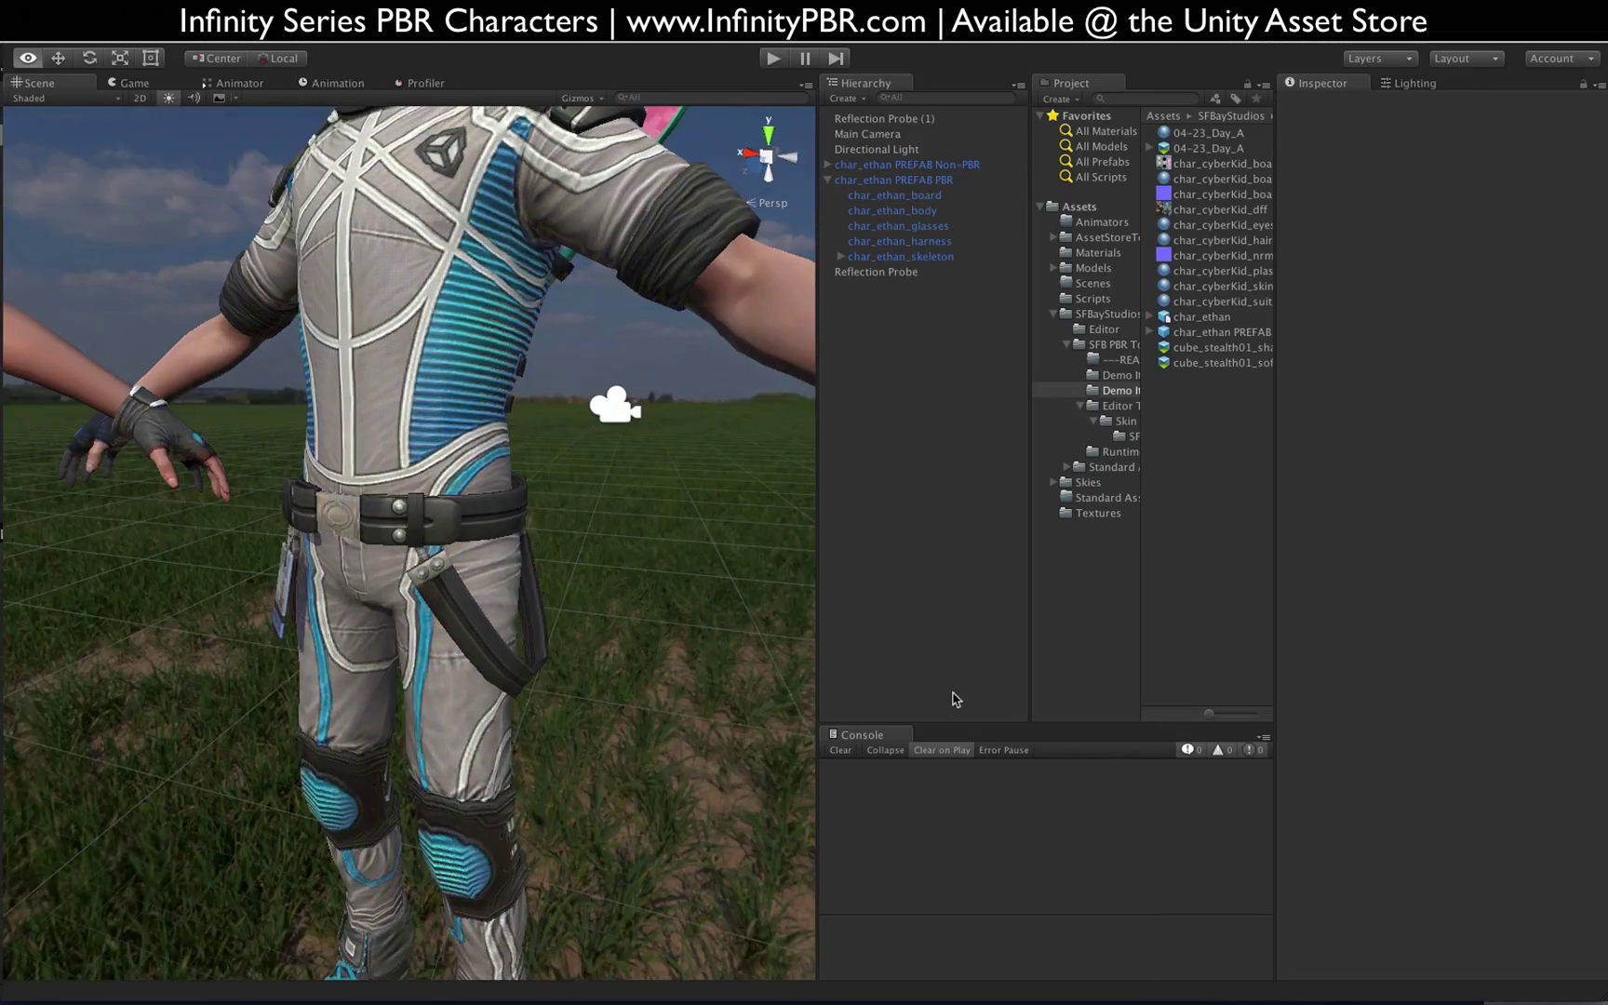
left_click_drag(577, 520, 509, 321, "alt")
left_click_drag(428, 239, 357, 494, "alt")
left_click_drag(167, 556, 475, 378, "alt")
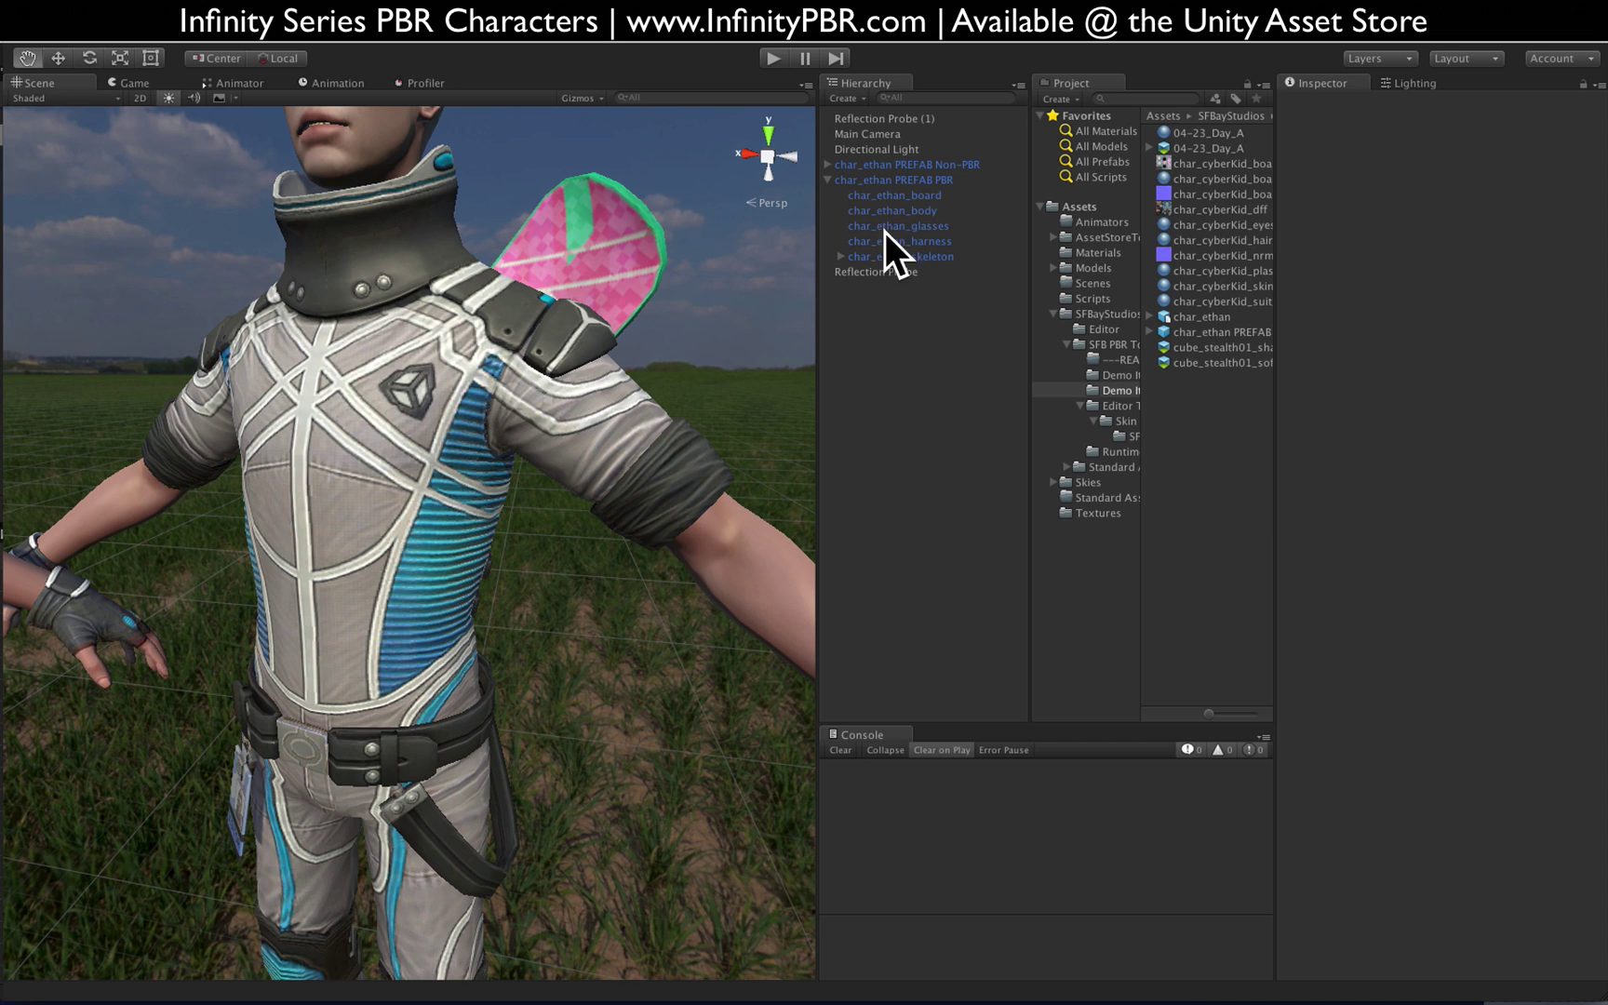
left_click(931, 210)
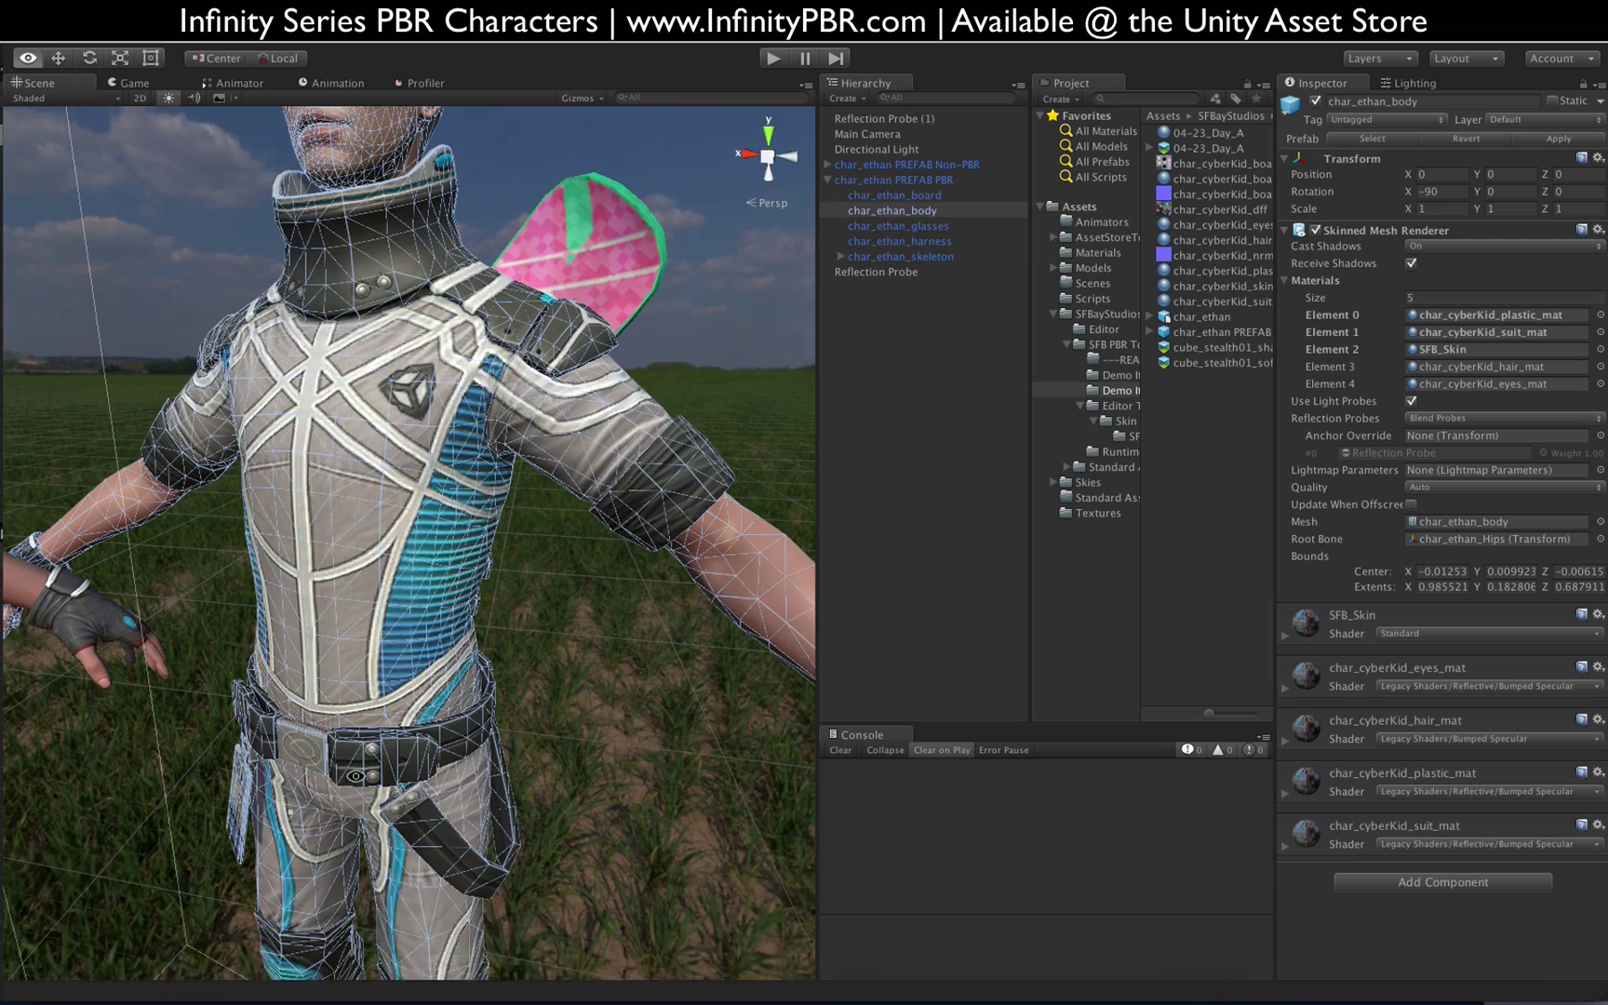
left_click_drag(707, 672, 632, 677, "alt")
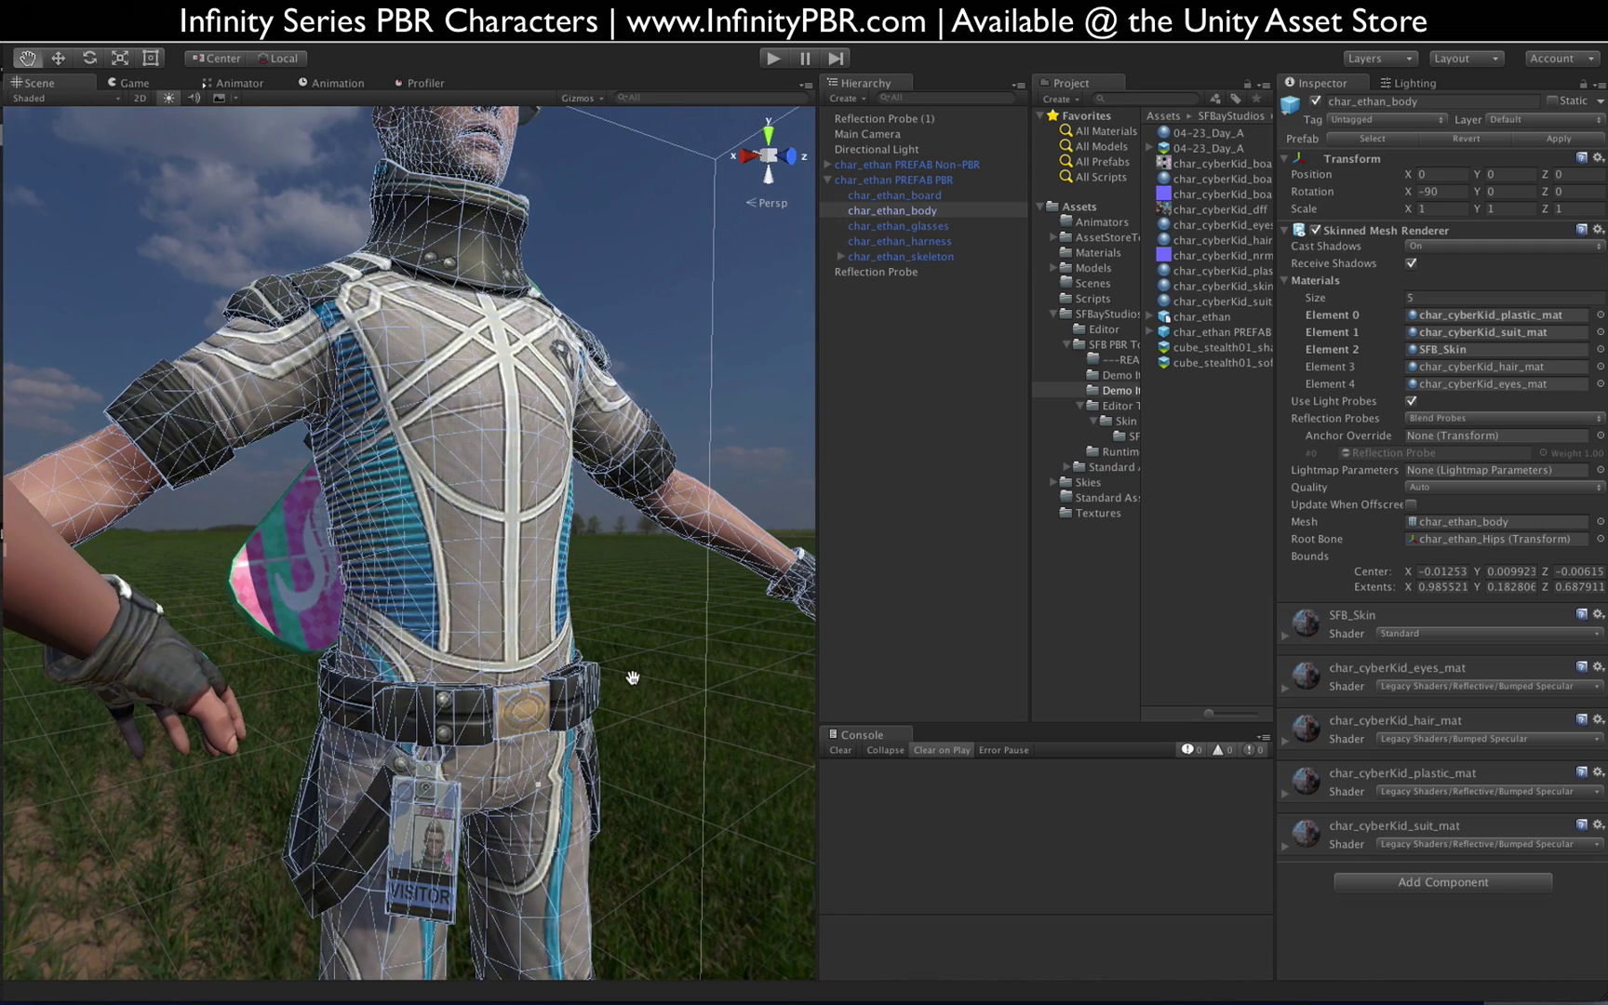
key("super+s")
left_click(1026, 662)
left_click(1004, 661)
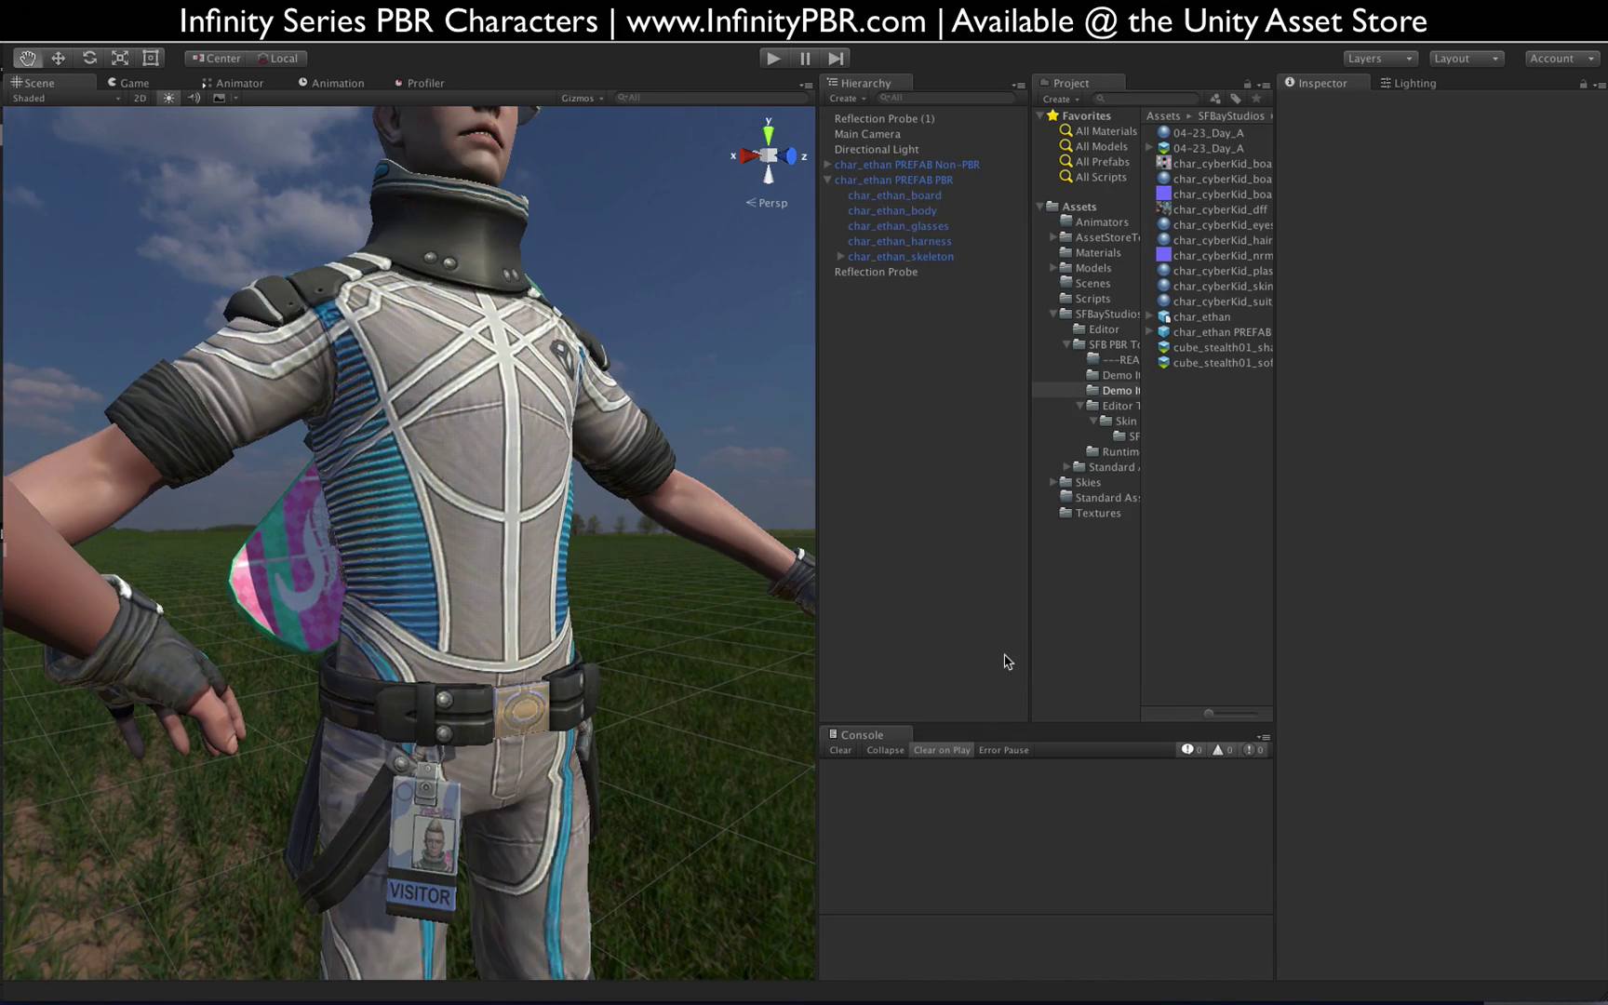
key("super+z")
left_click(956, 656)
key("super+z")
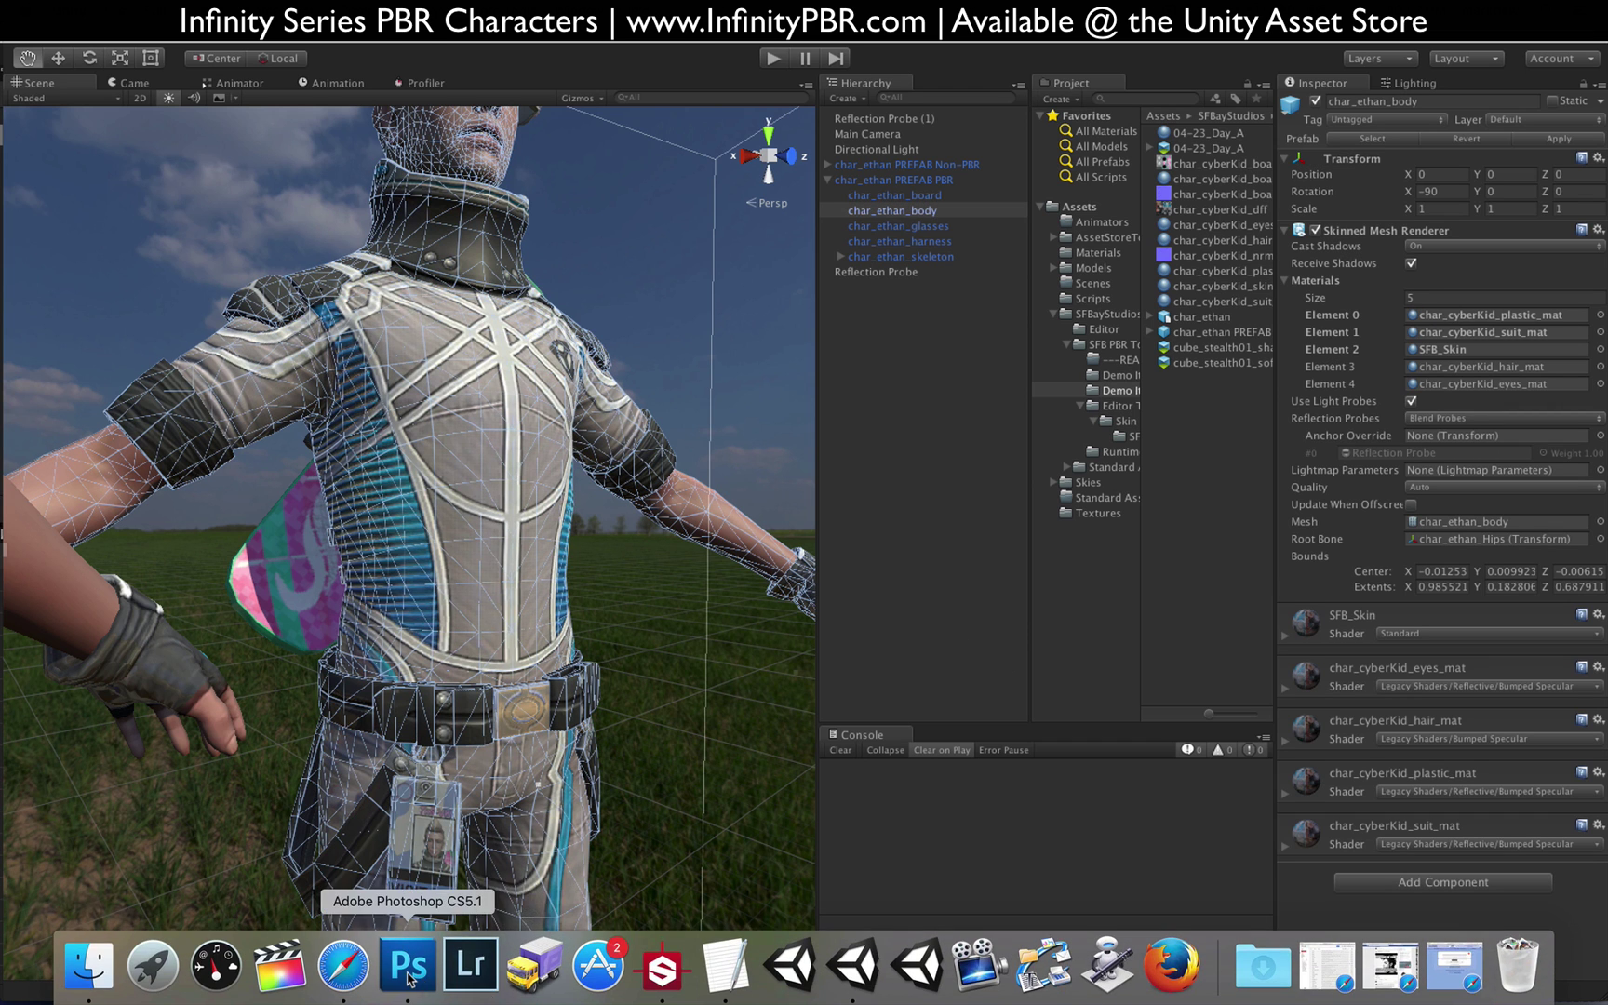
Step: Fill the two clips above the VISITOR badge with red
left_click(408, 976)
key("l")
scroll(595, 683, "up", 4, "alt")
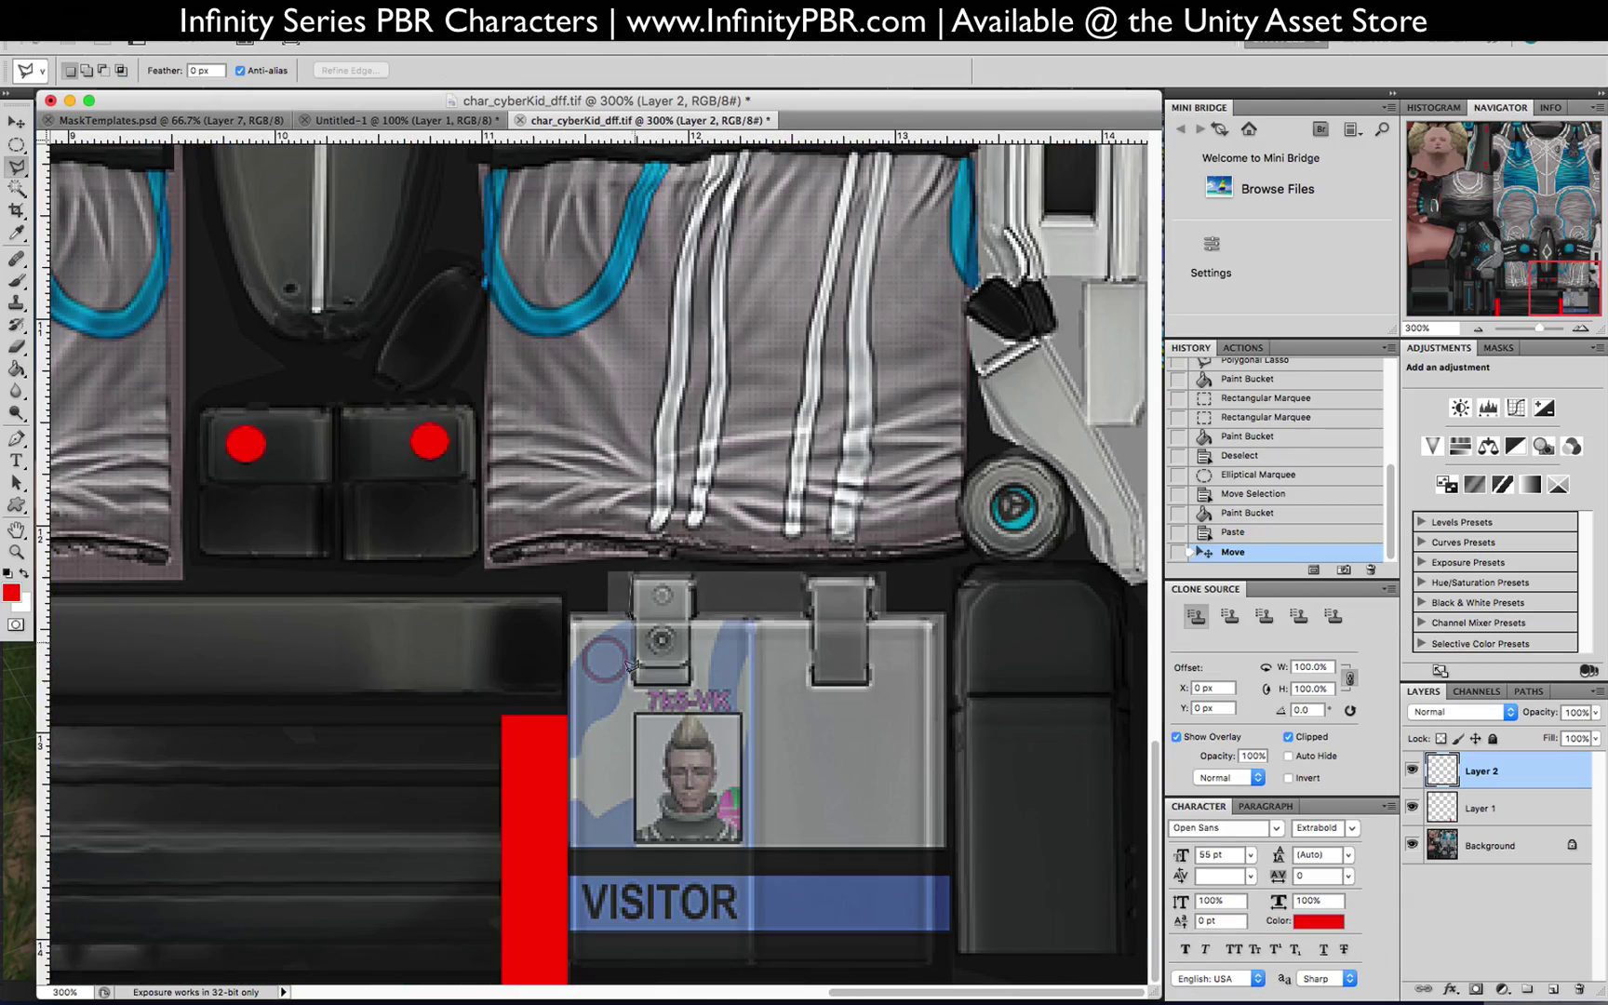
left_click(629, 573)
left_click(800, 572, "shift")
key("g")
left_click(663, 642)
key("l")
scroll(579, 202, "up", 10)
Step: Outline the neck strip, fill it green and merge the layer down
left_click(582, 479)
left_click(516, 749)
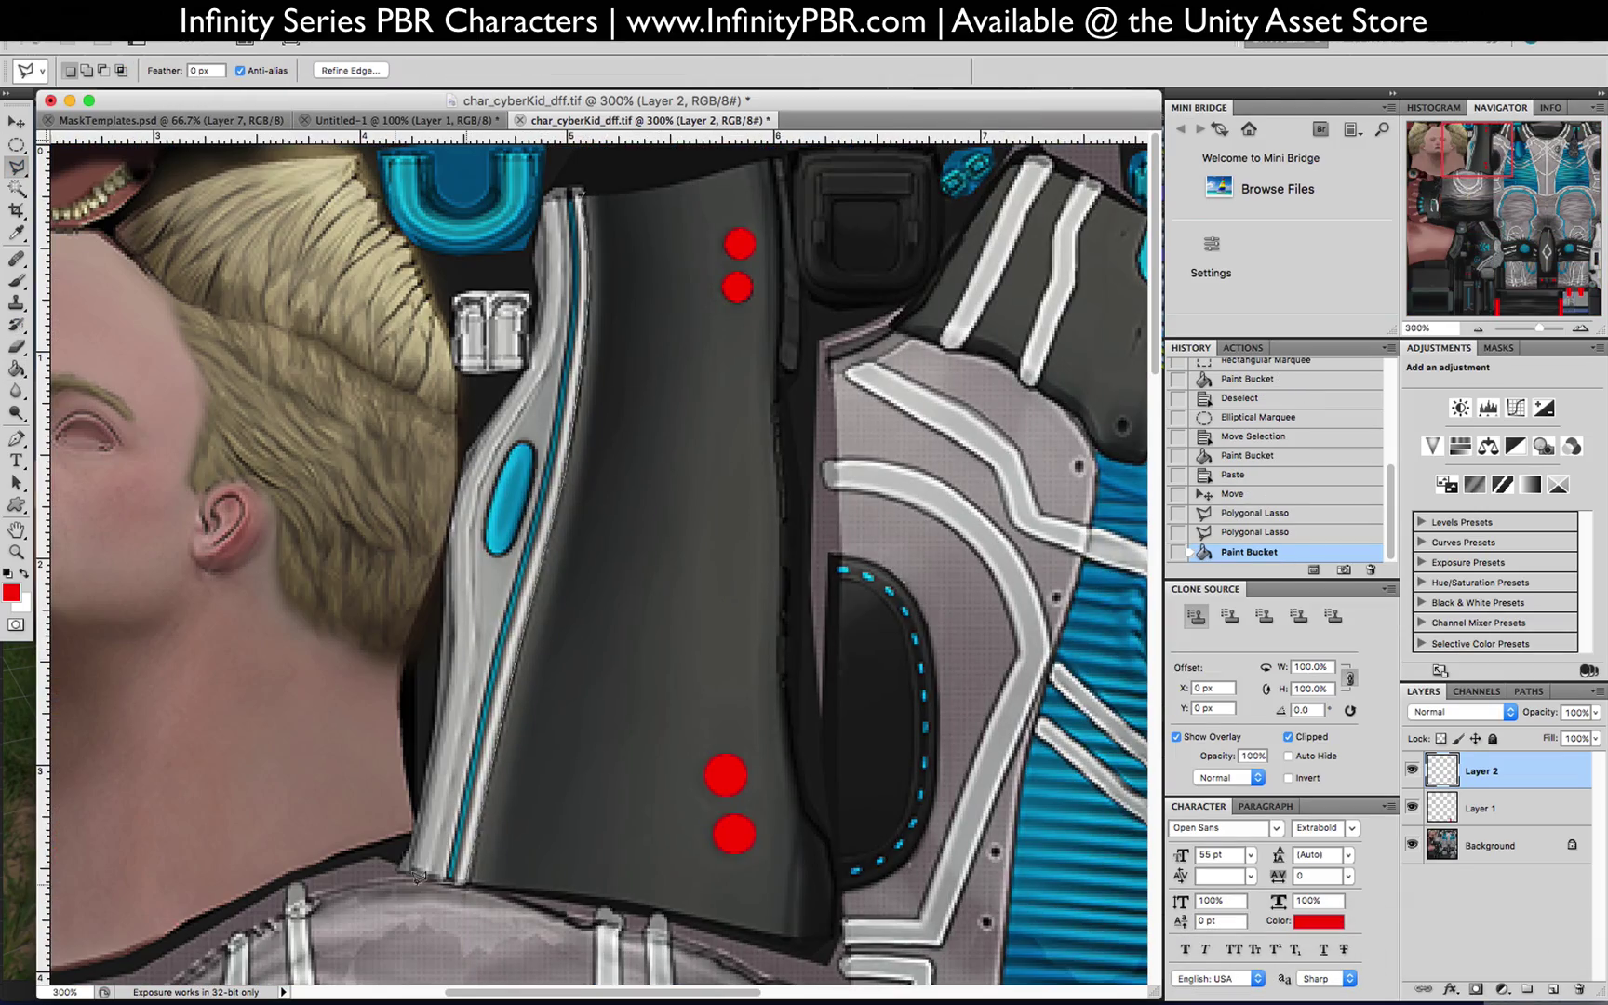
left_click(419, 870)
left_click(578, 202)
key("g")
left_click(503, 559)
key("super+e")
key("super+alt+0")
scroll(558, 465, "up", 5)
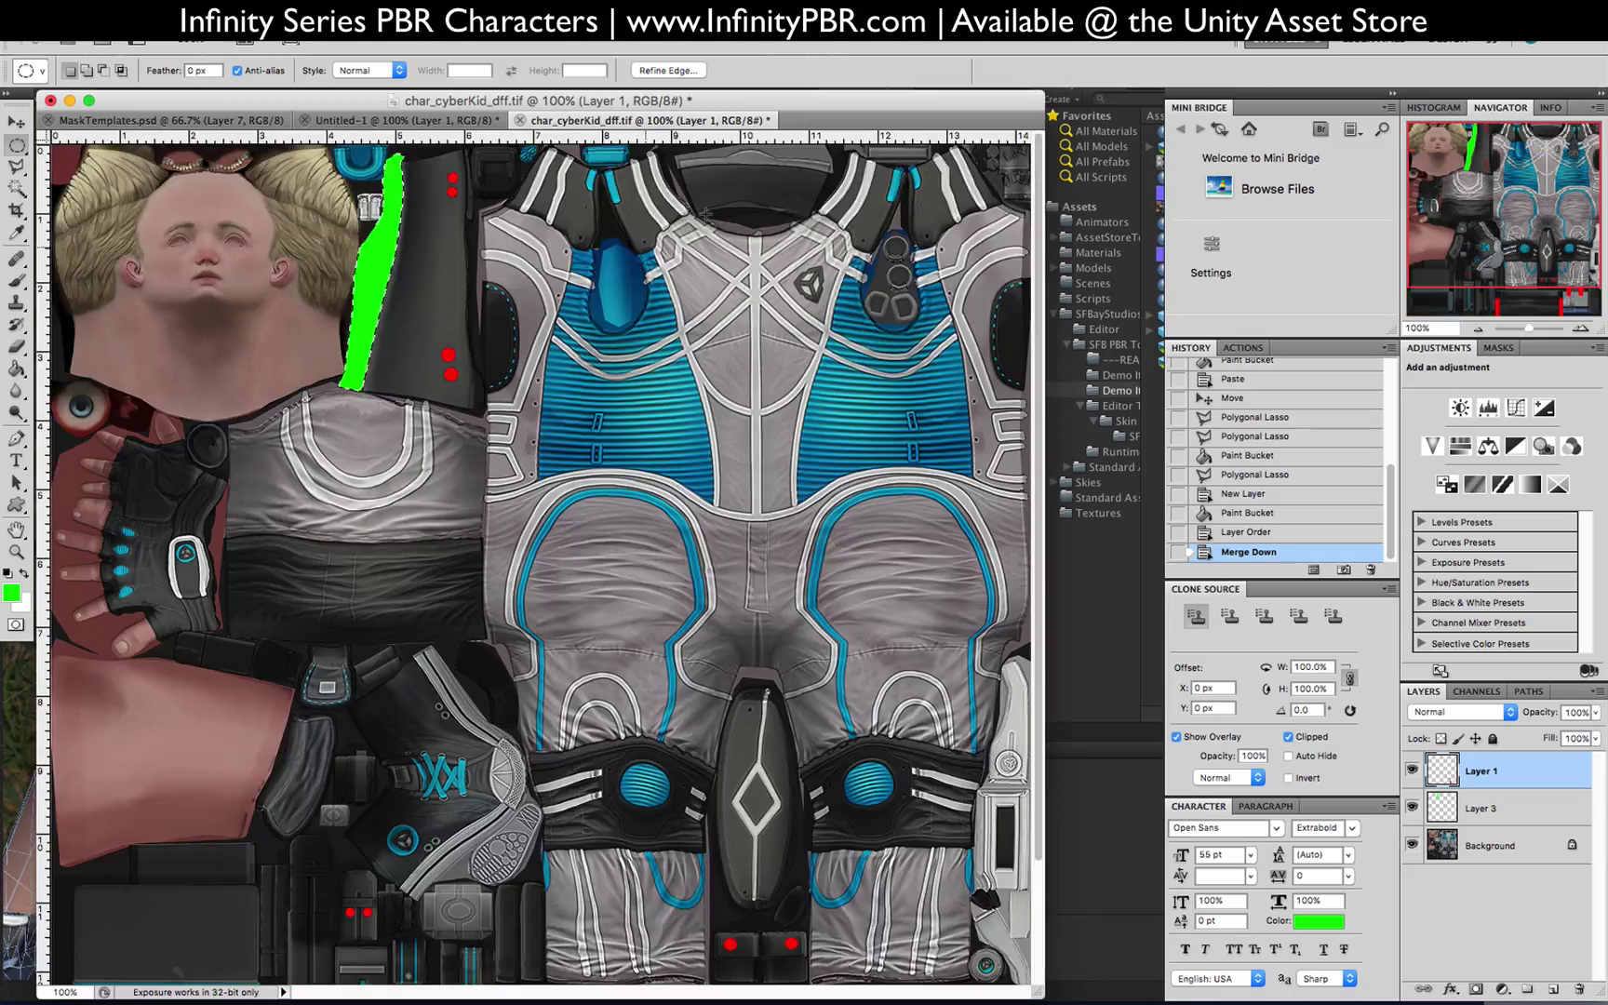
scroll(391, 233, "up", 4, "alt")
Step: Fill the shoulder straps and diamond green and merge the fill layers down
key("w")
left_click(596, 465, "shift")
key("super+shift+alt+n")
key("g")
left_click(558, 186)
key("super+alt+0")
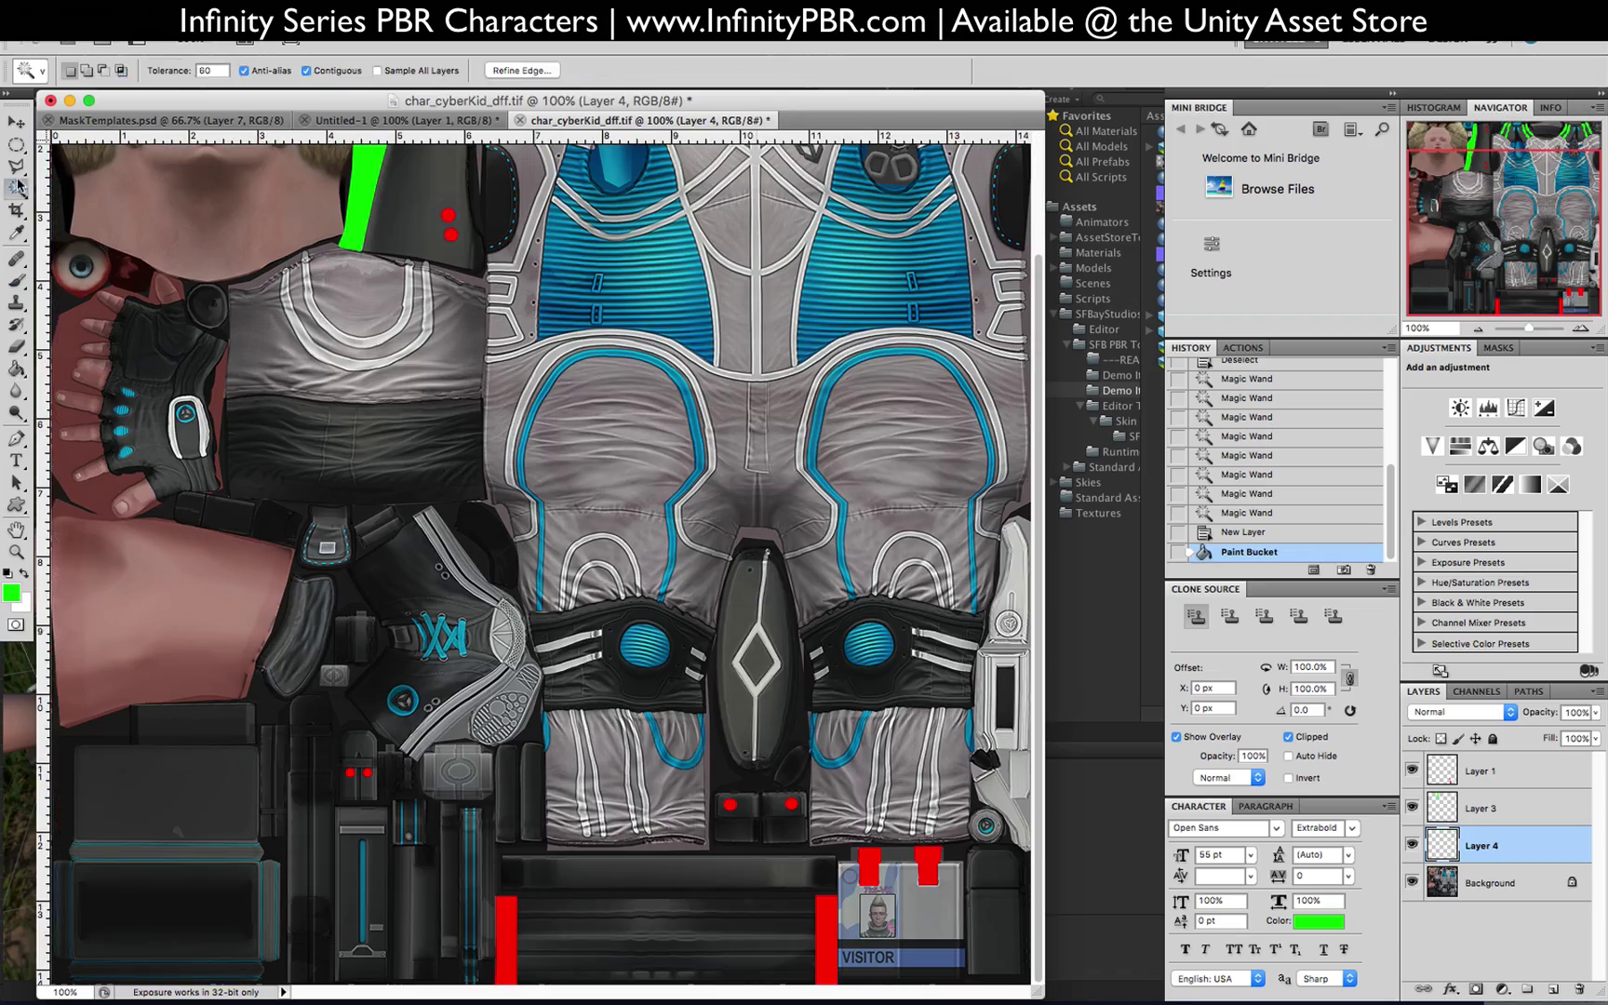
left_click(755, 656)
key("super+e")
scroll(372, 422, "up", 3)
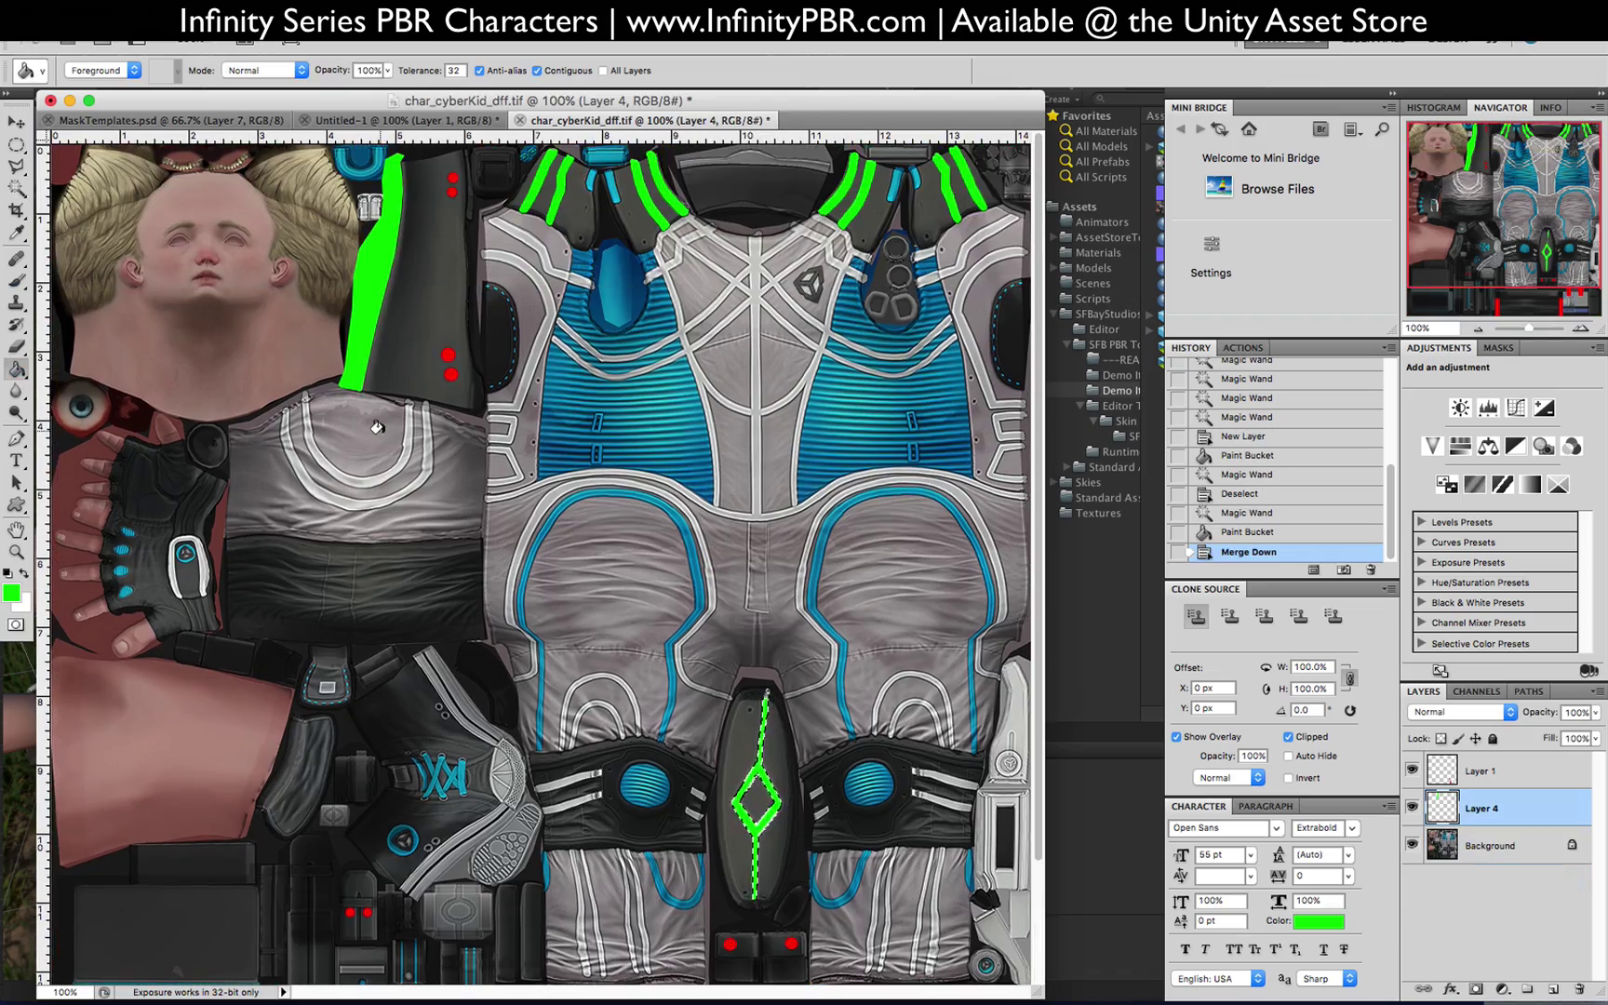
scroll(784, 419, "down", 3)
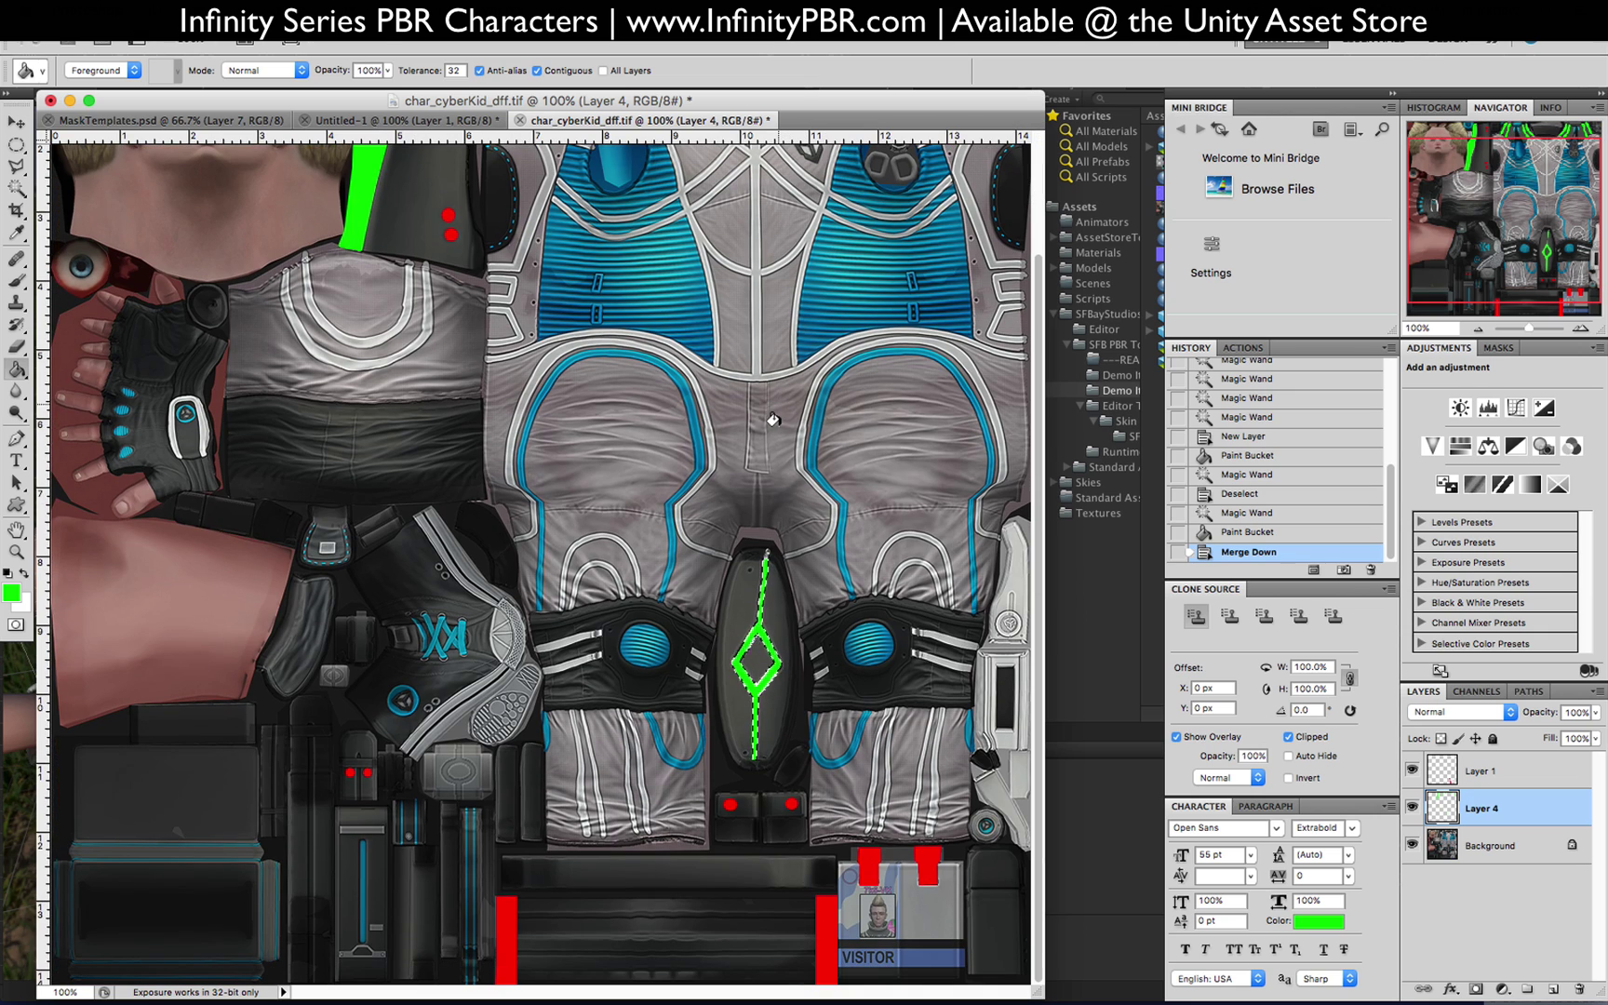
Step: Draw a rectangular selection over the visitor badge and make the Background layer active
left_click(16, 146)
left_click_drag(7, 144, 93, 139)
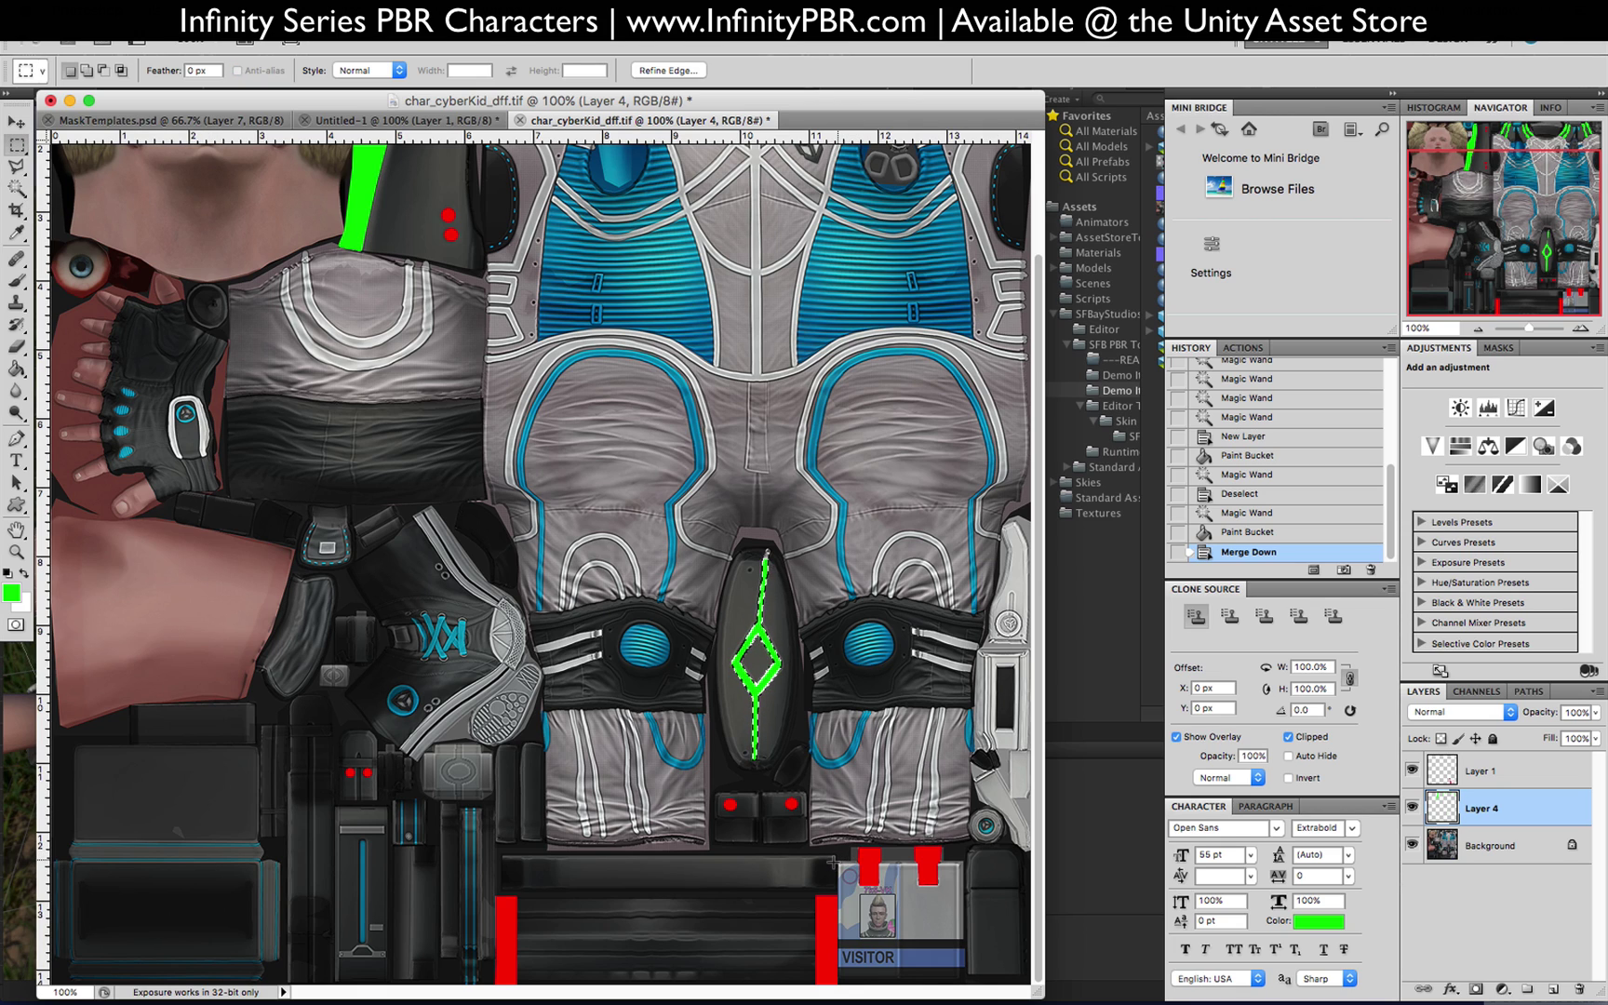
left_click_drag(835, 863, 927, 987)
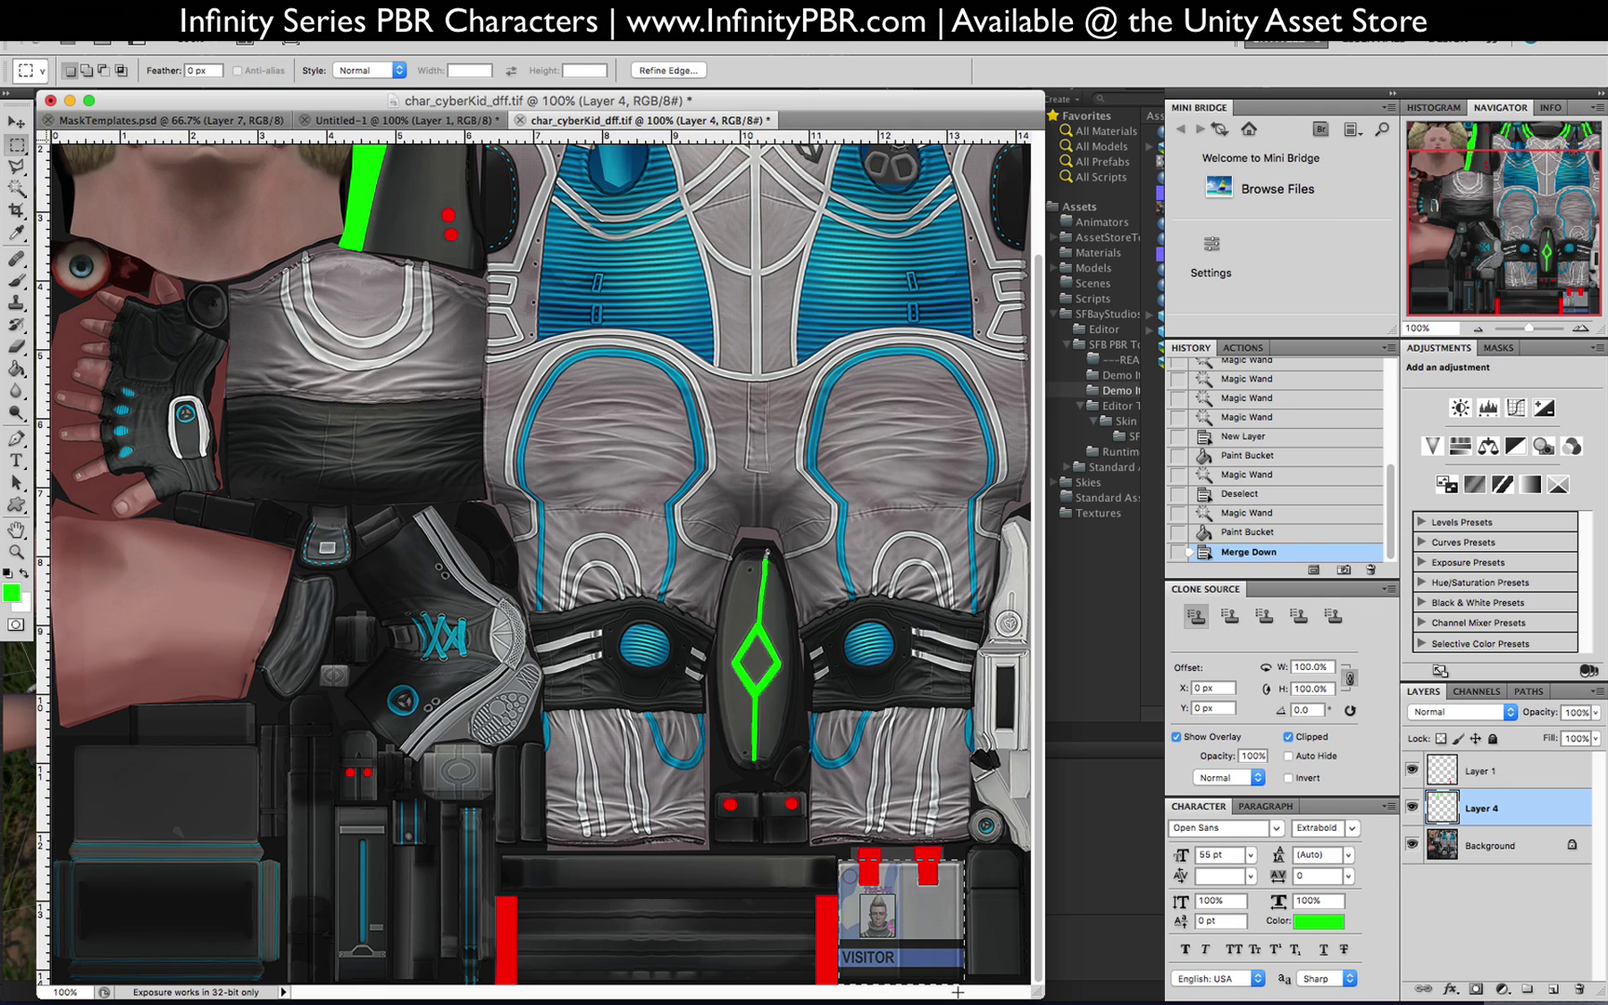
left_click(1445, 840)
Step: Add Layer 5 and bucket-fill the badge selection pure blue (0000ff)
key("super+shift+n")
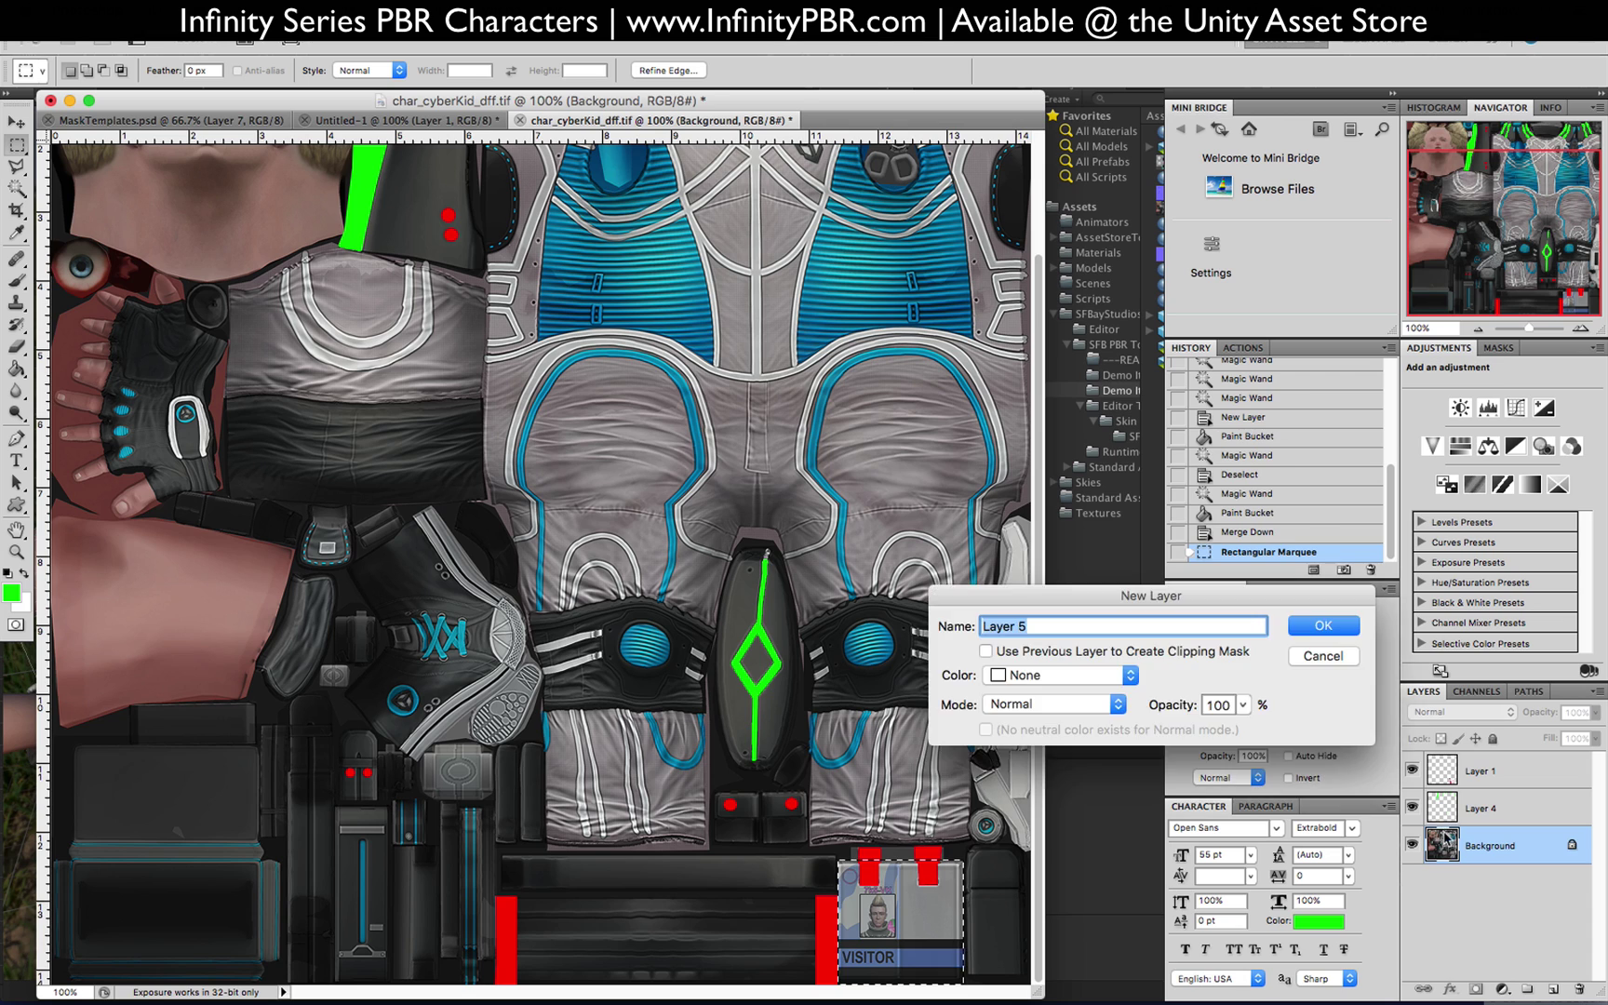
key("Return")
left_click(15, 600)
double_click(1174, 572)
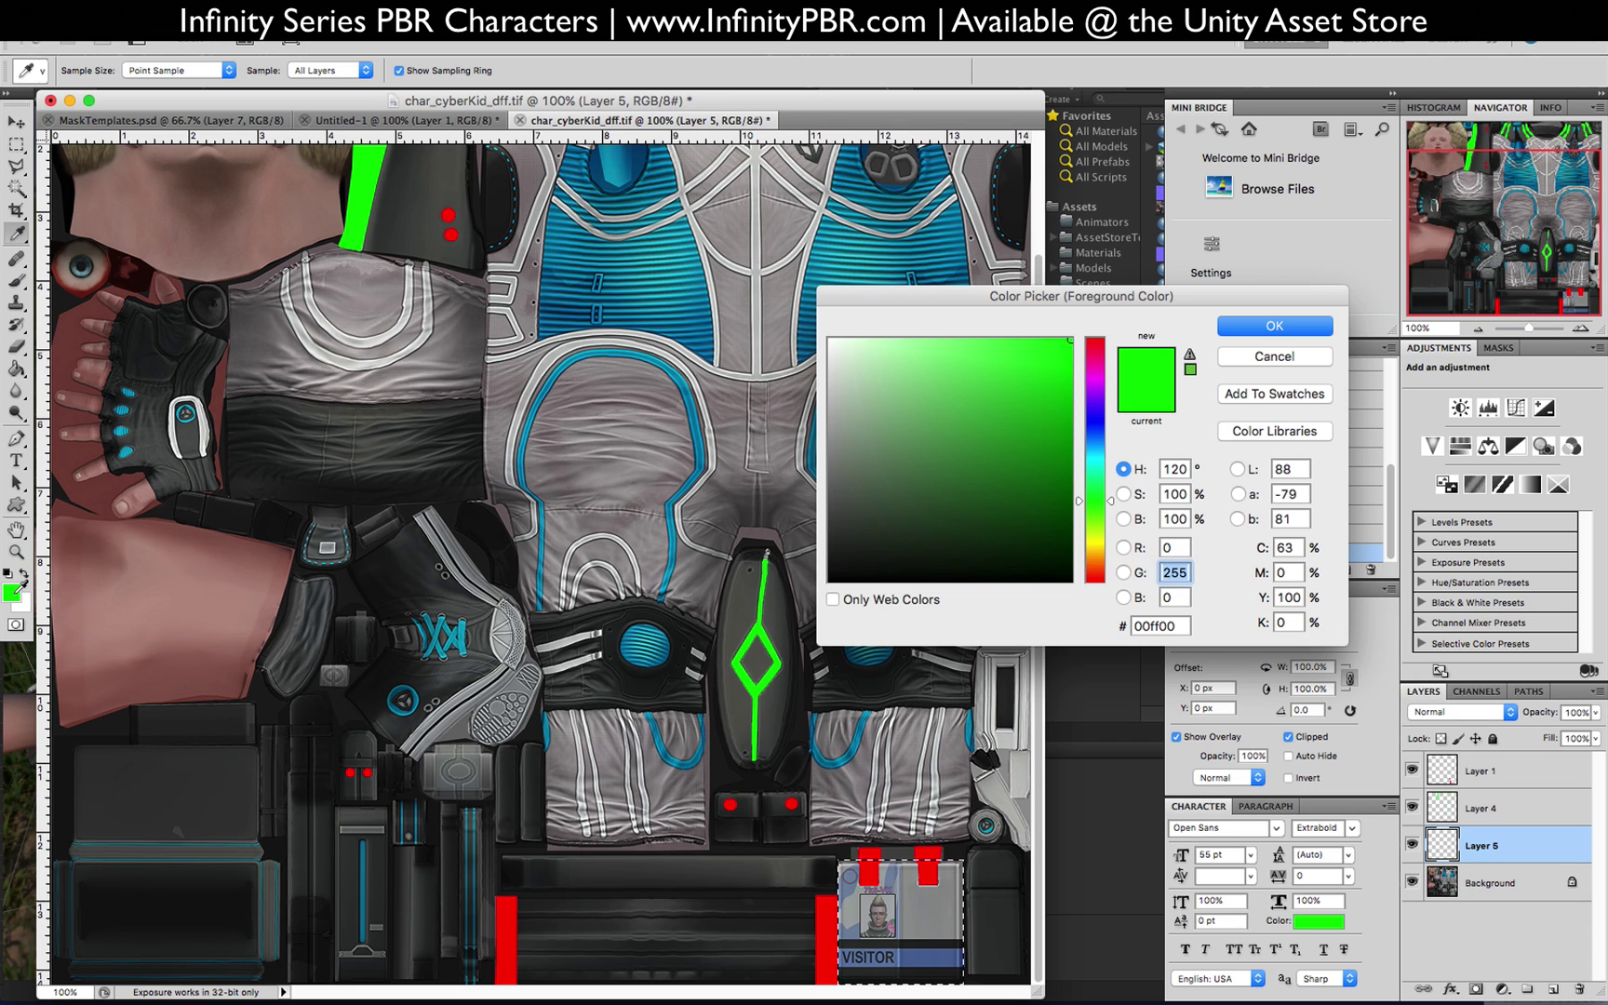
type("0")
key("Tab")
type("255")
key("Return")
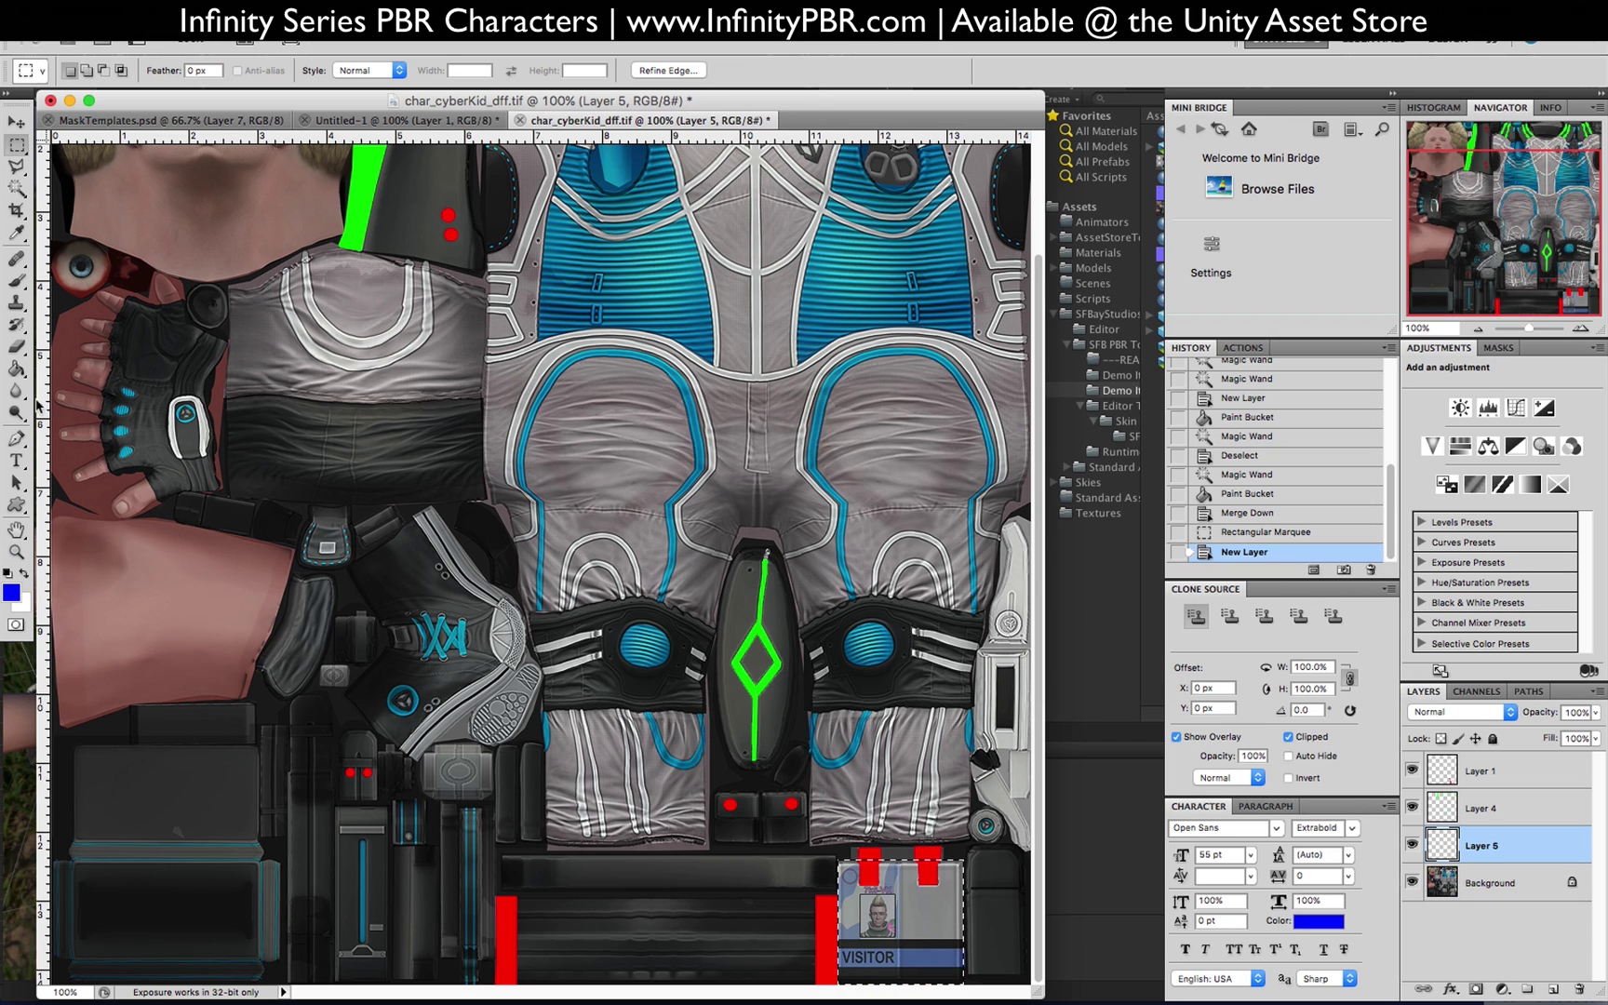
key("g")
left_click(846, 903)
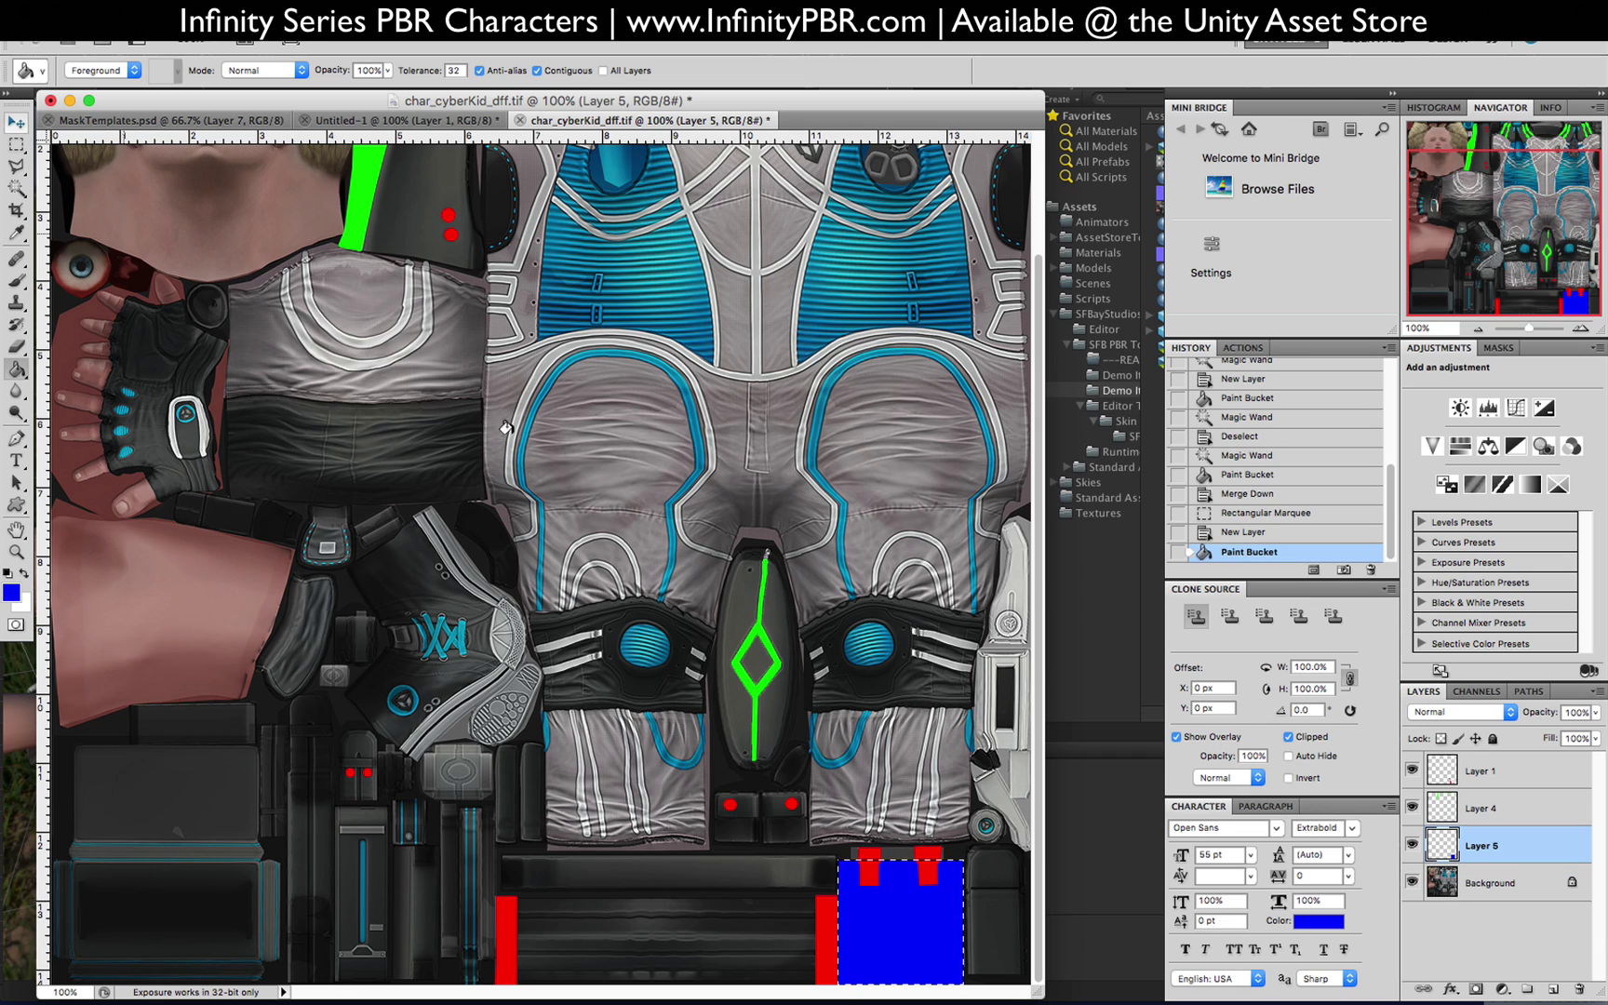
Step: Add Layer 6 above the Background and fill the whole canvas black
left_click(1510, 880)
key("super+shift+n")
key("Return")
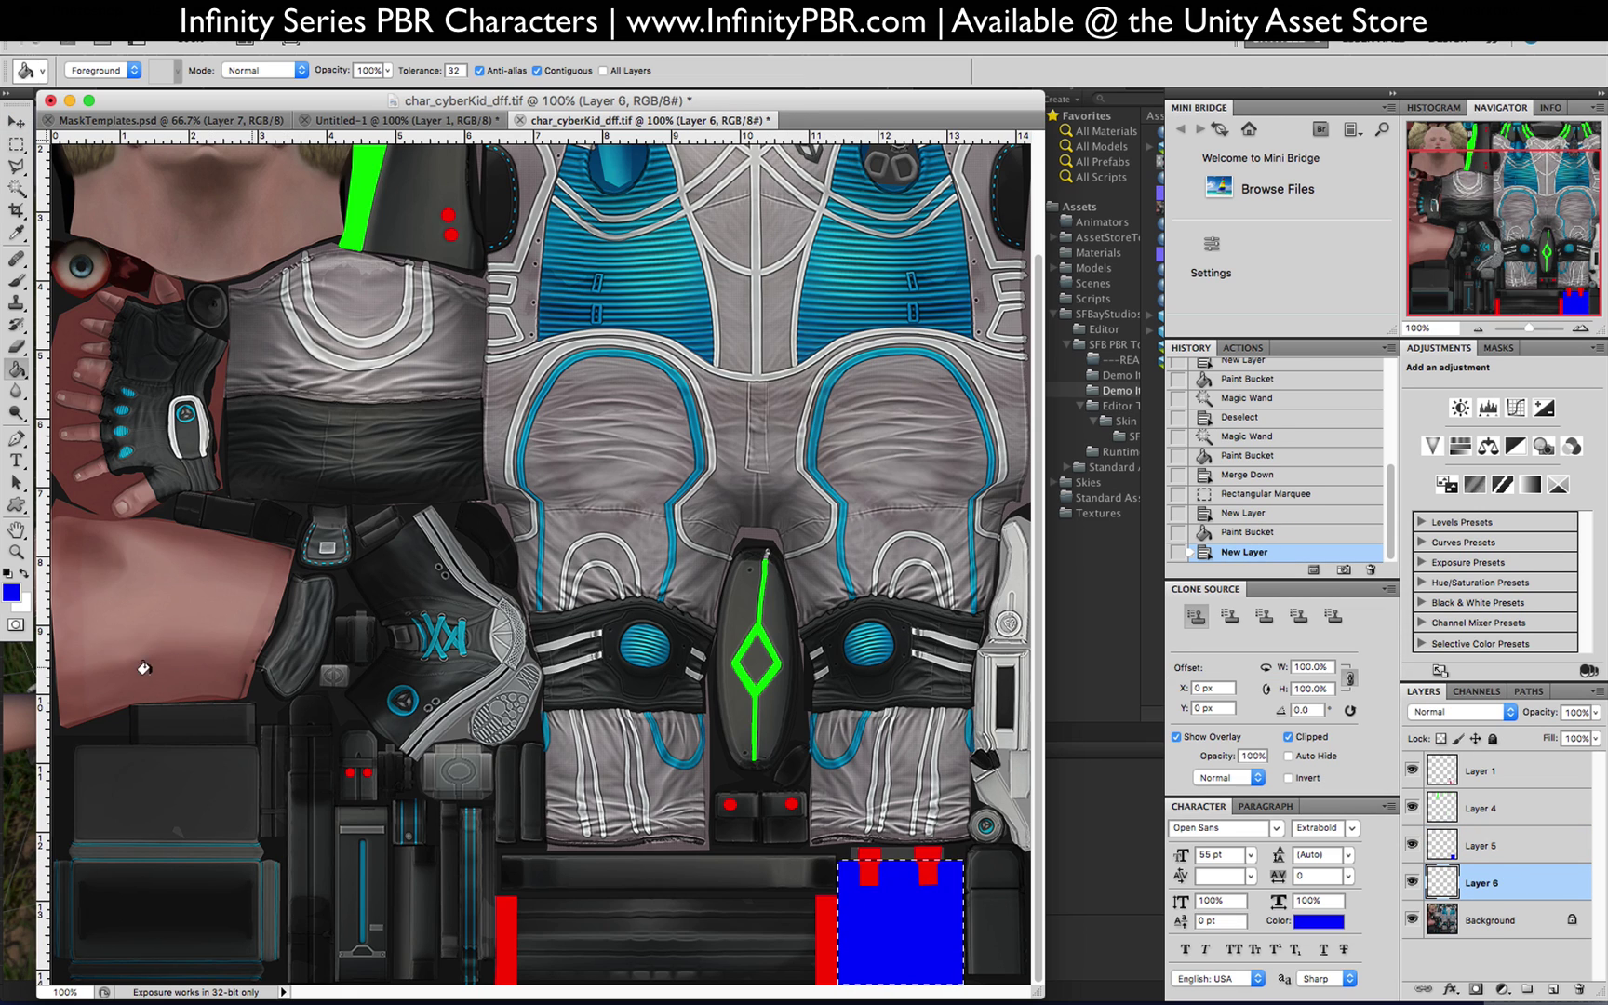
key("d")
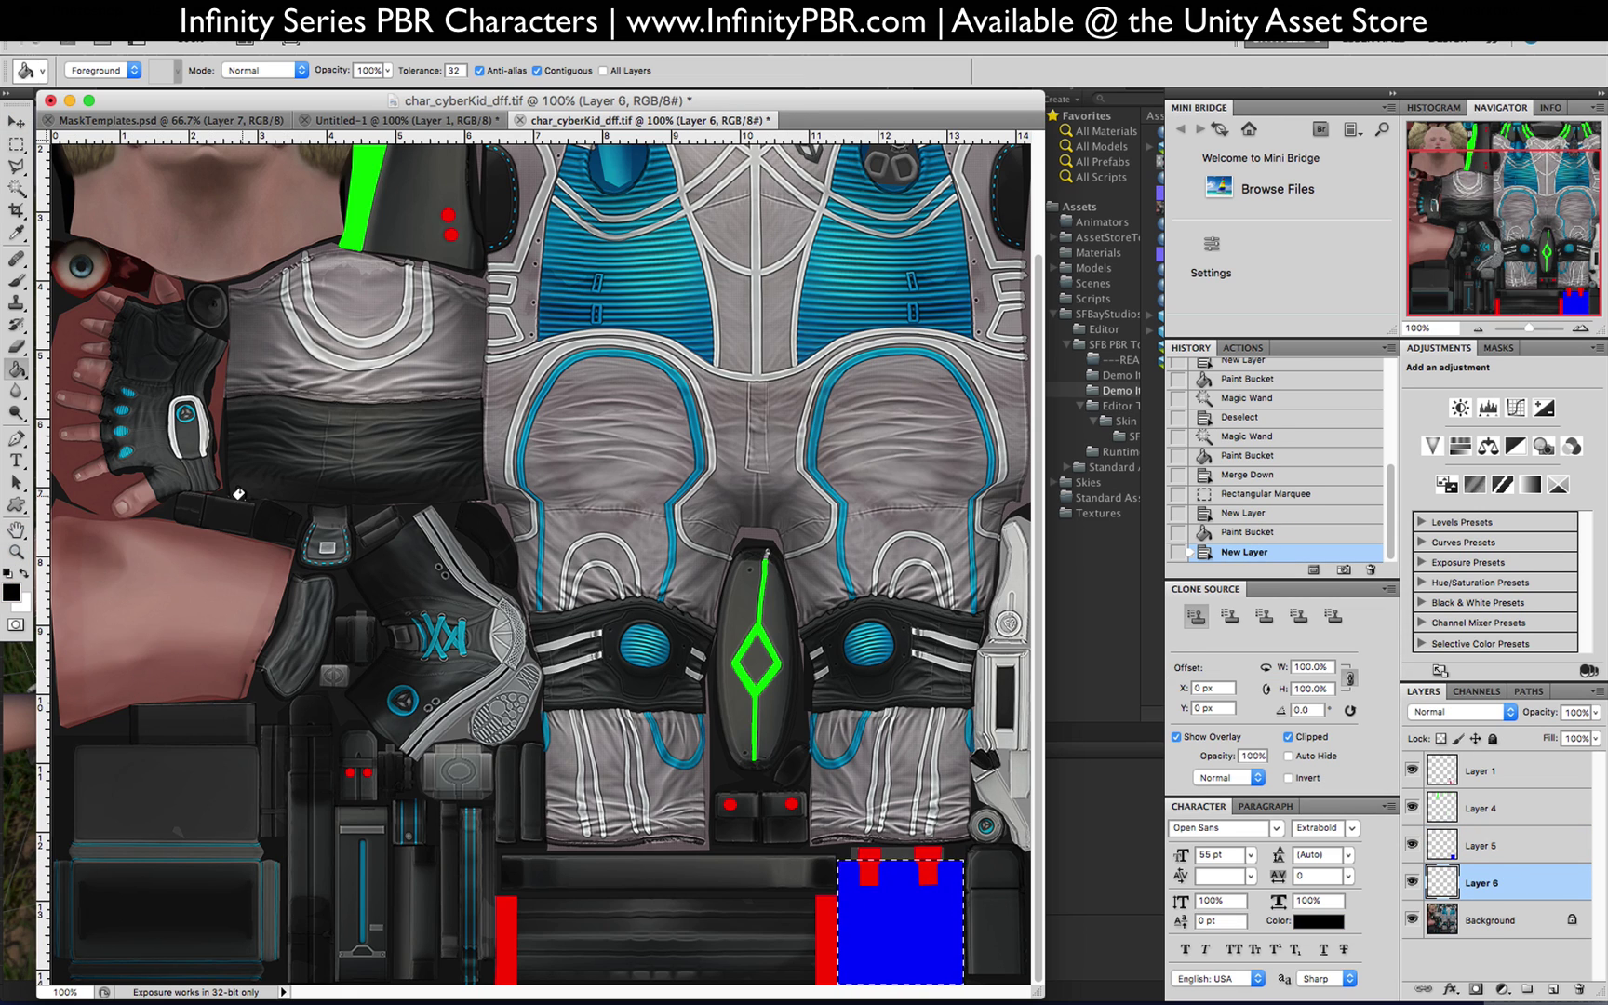
key("super+z")
key("super+shift+n")
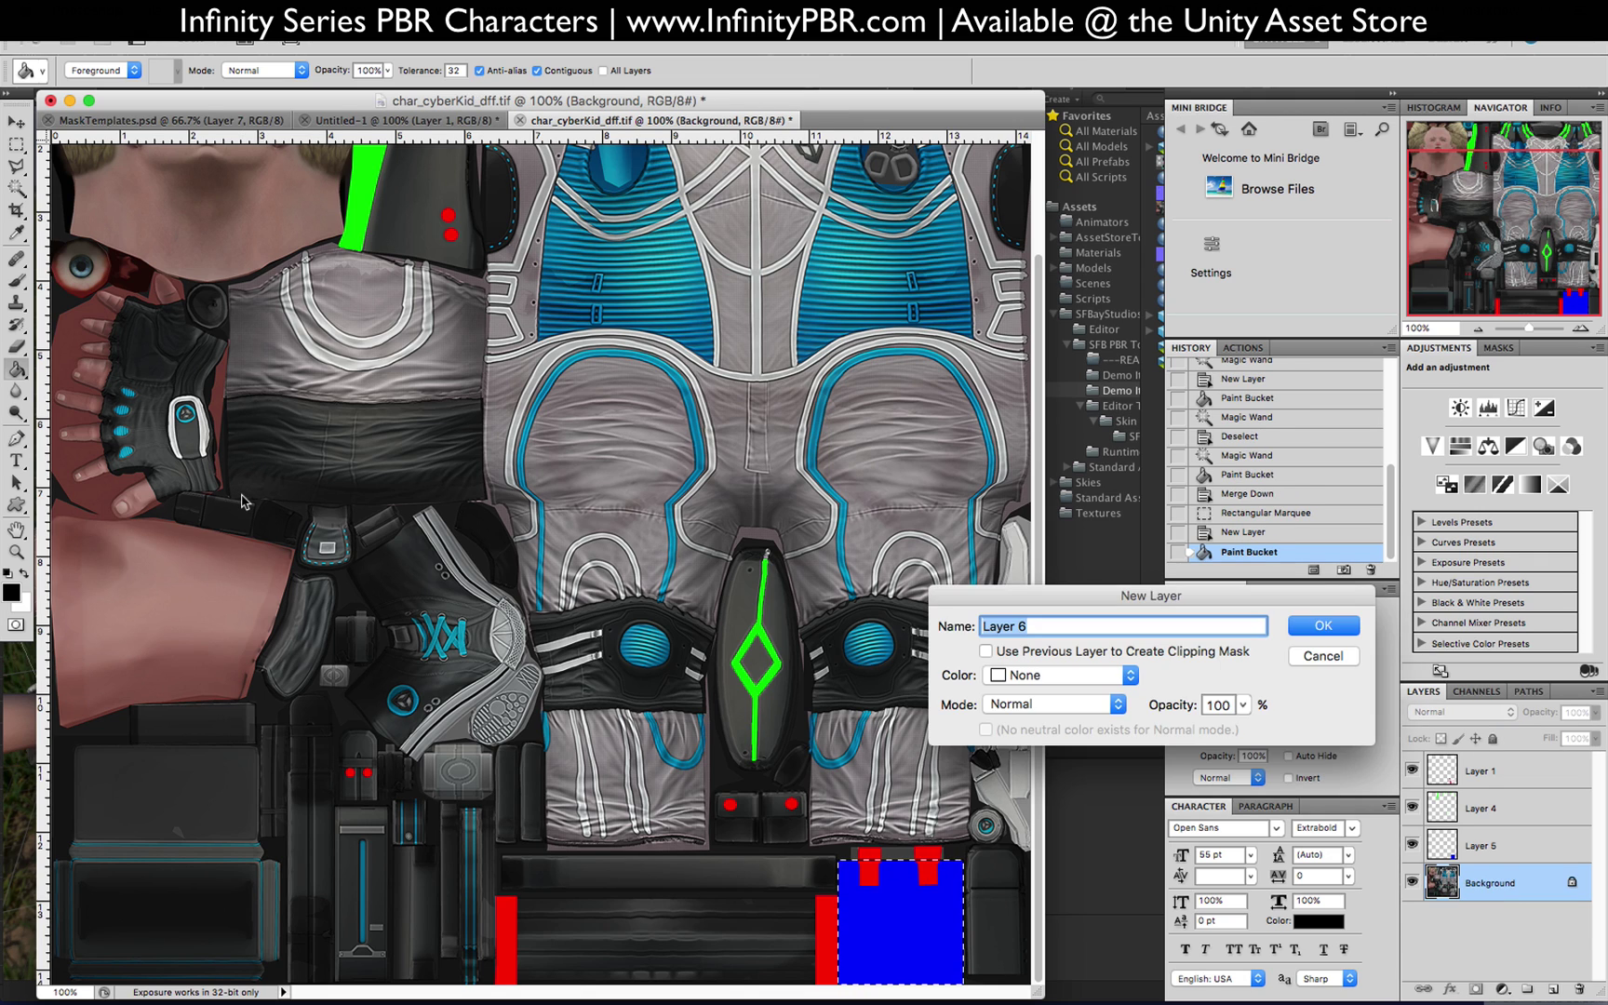
key("Return")
key("super+a")
left_click(238, 493)
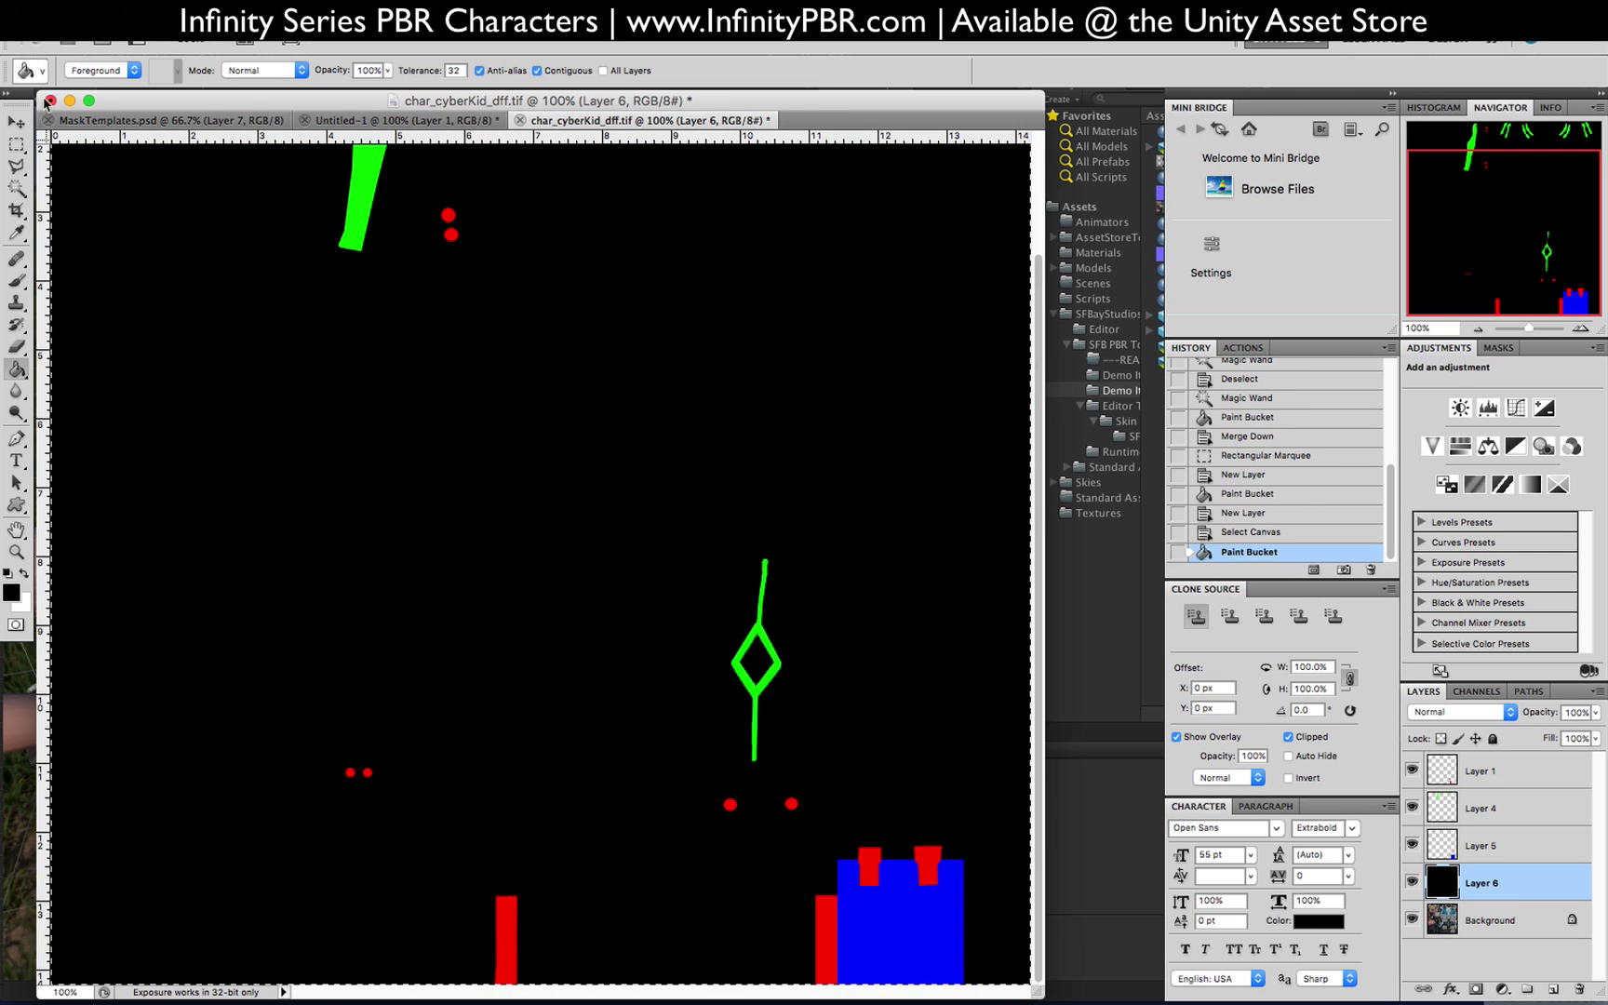
left_click(15, 144)
left_click(156, 33)
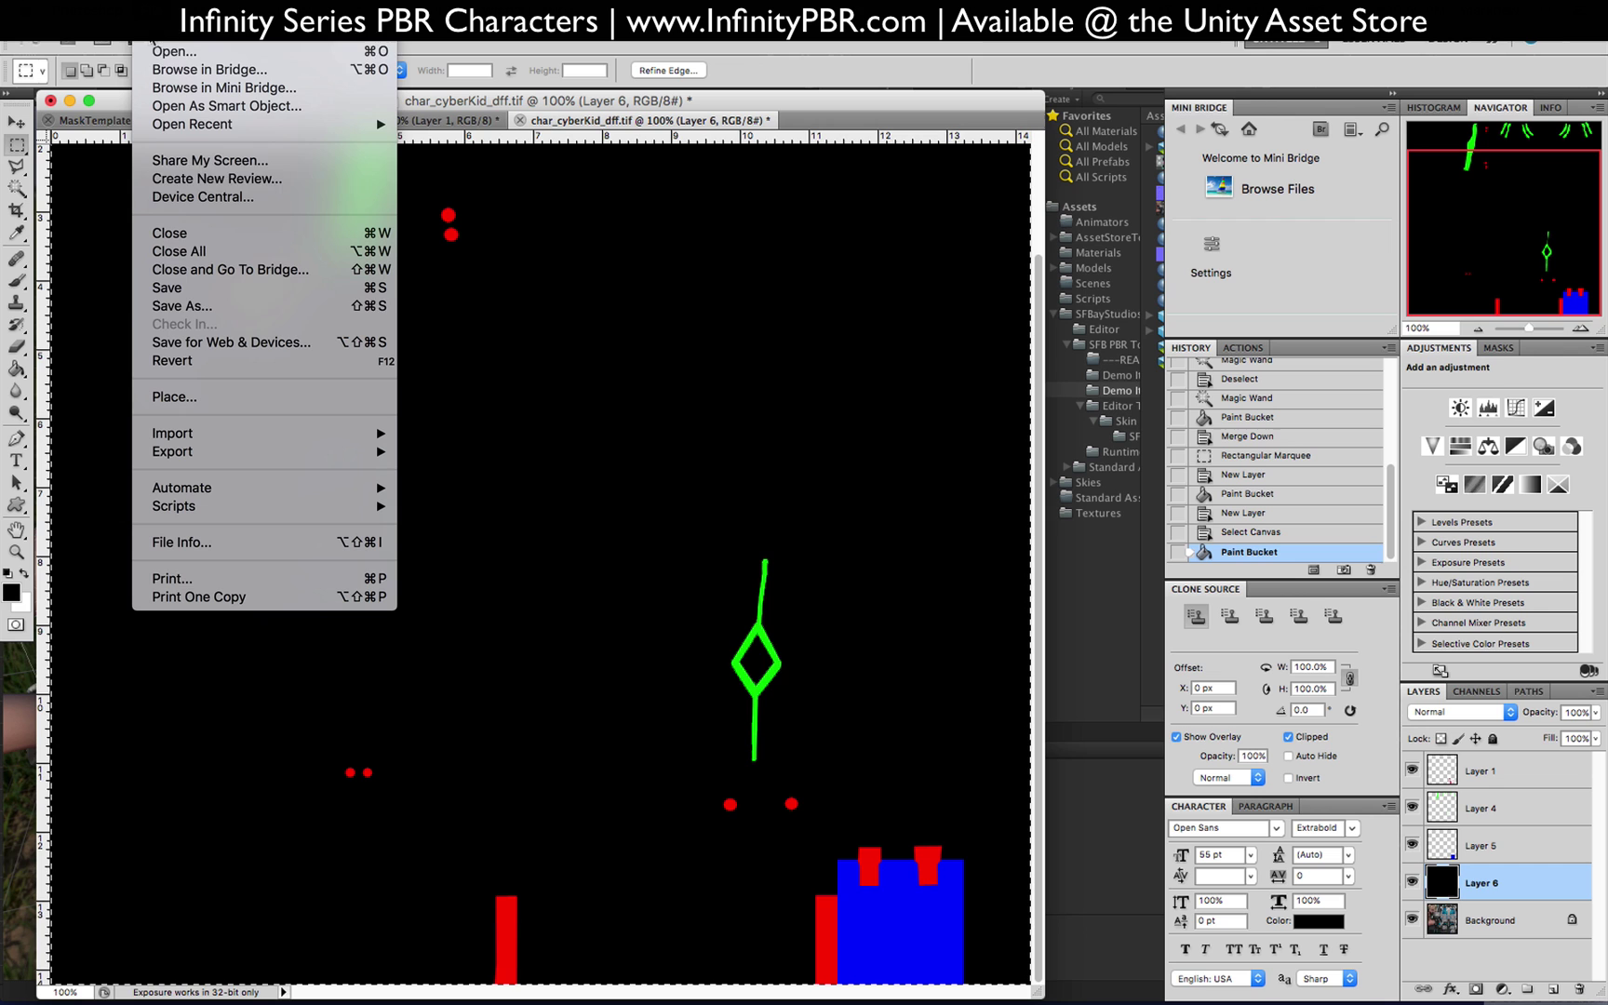
Step: Save the mask as a PNG named EthanMask_Plastic
left_click(201, 306)
type("EthanMask_Plastic.tif")
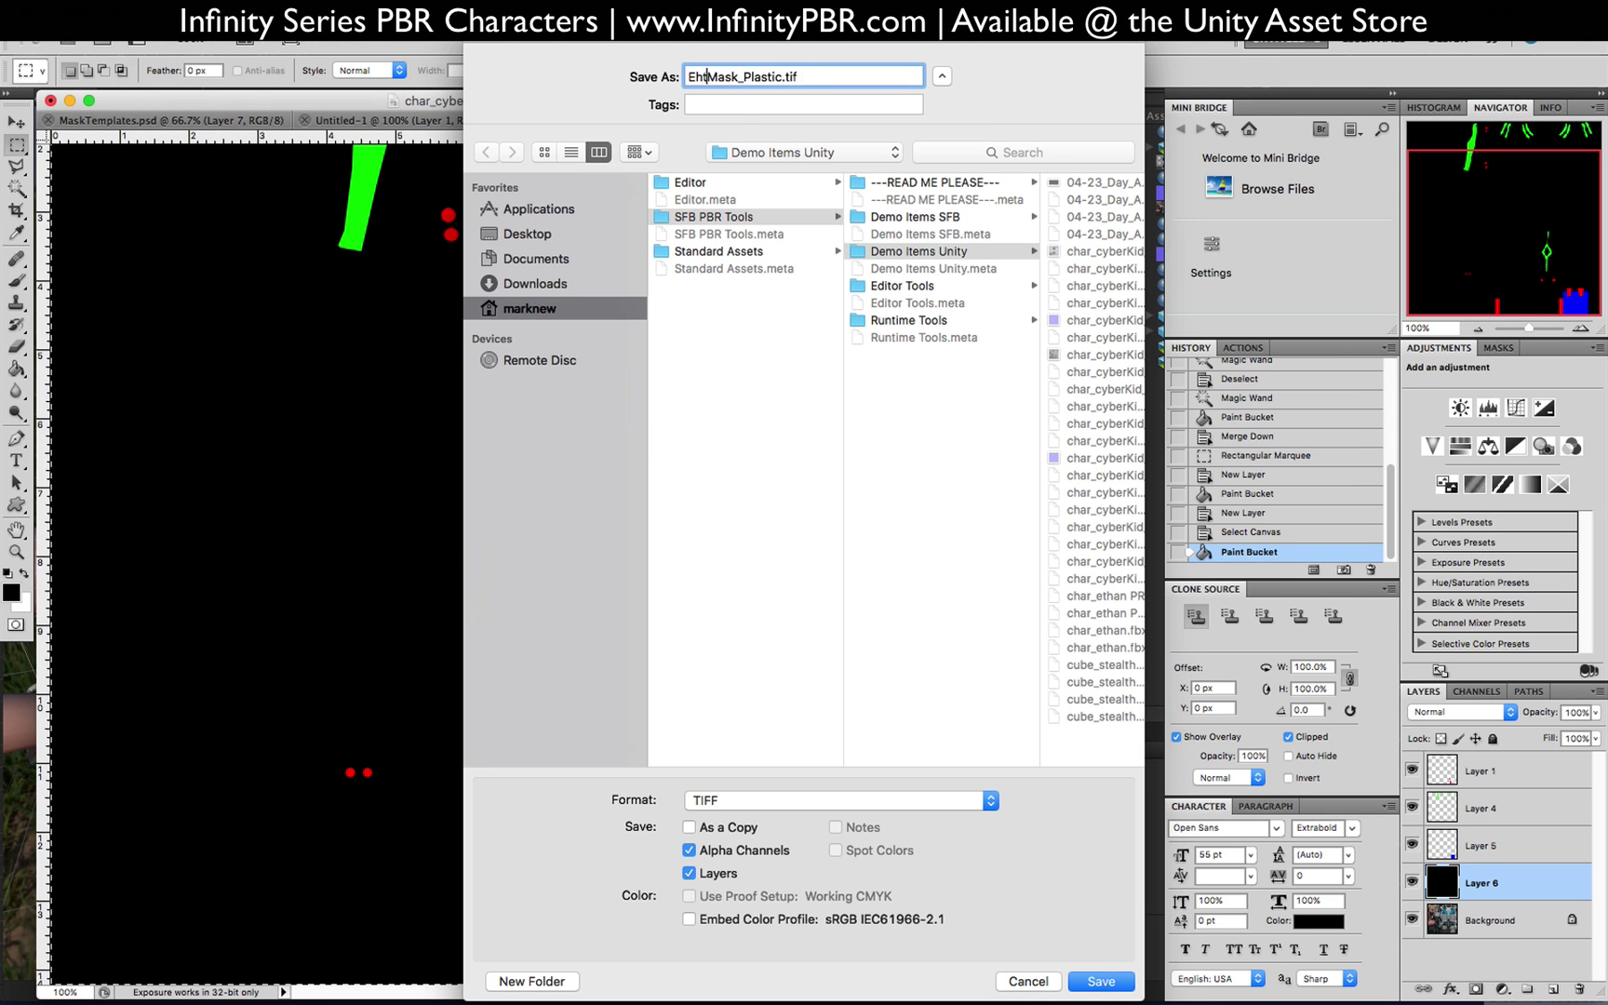
left_click(840, 800)
left_click(840, 726)
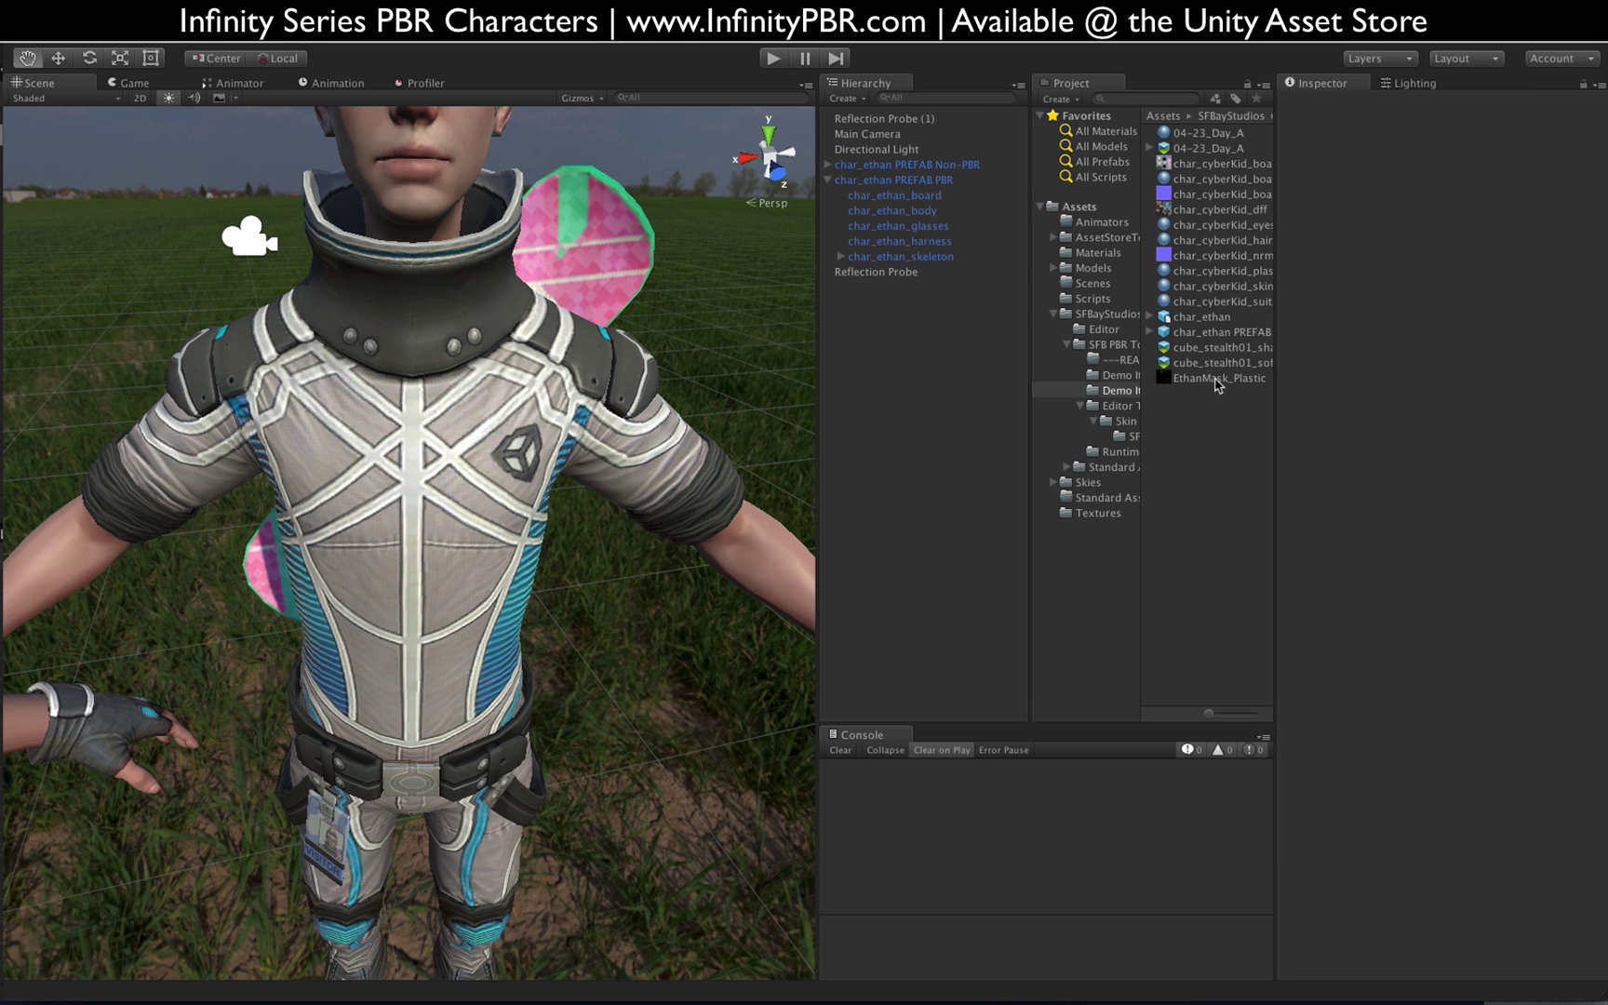
Step: Inspect the imported EthanMask_Plastic texture in Unity's Project panel
left_click(1209, 378)
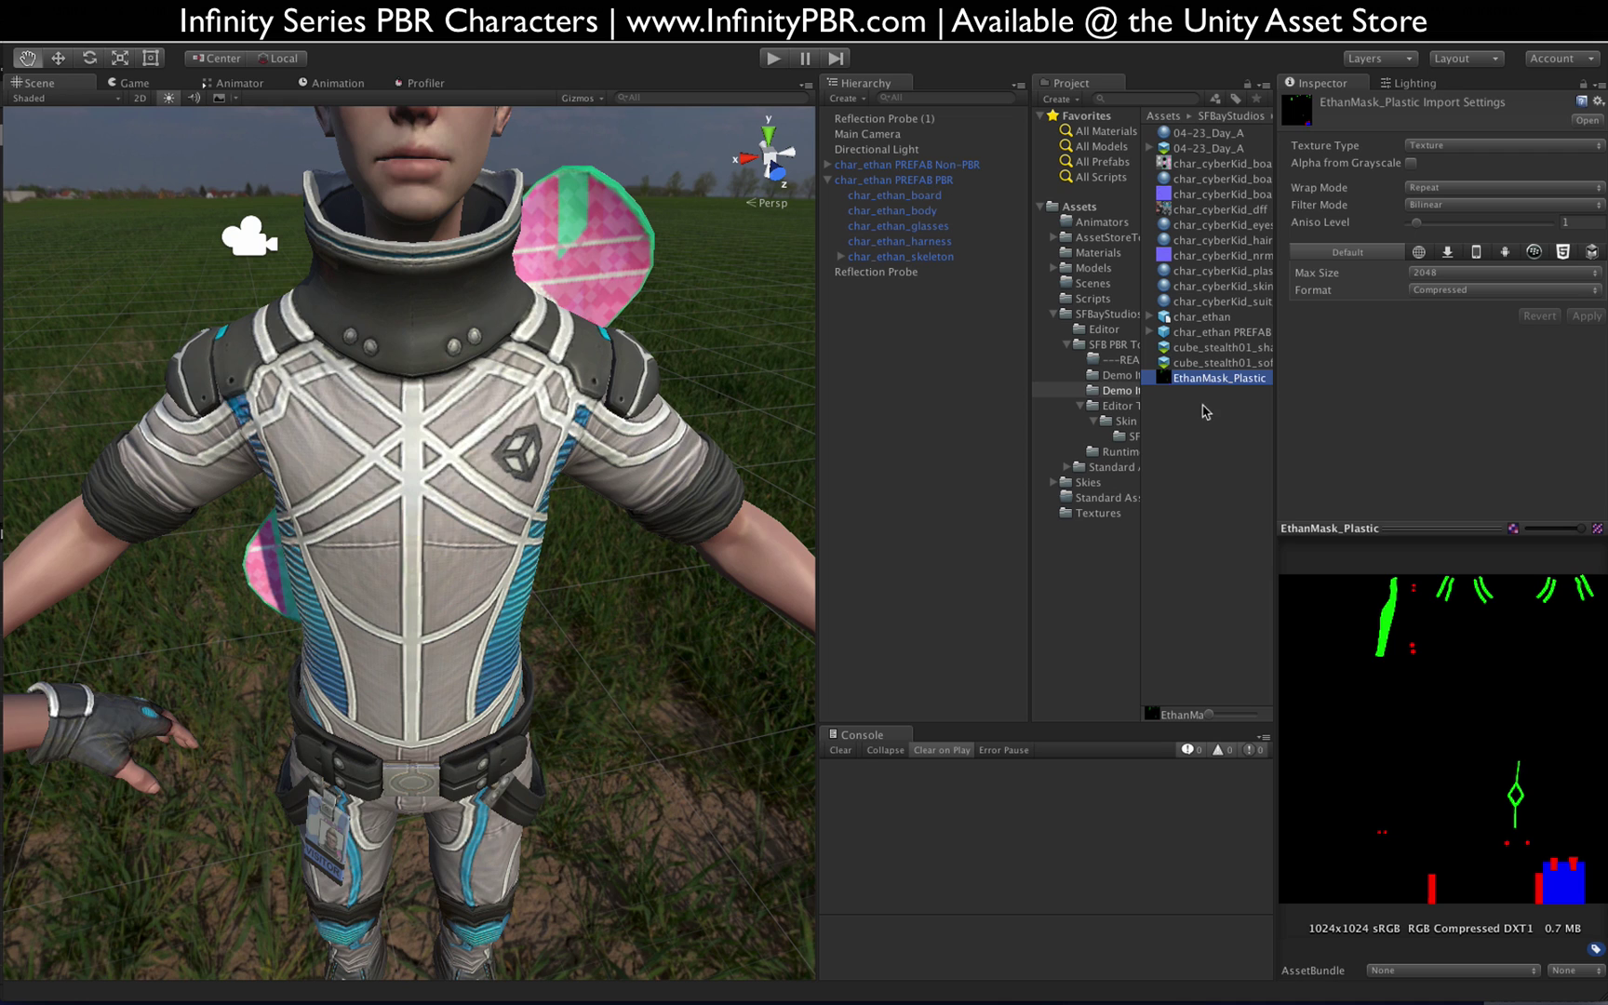
left_click(1195, 526)
right_click(1185, 509)
mouse_move(1284, 528)
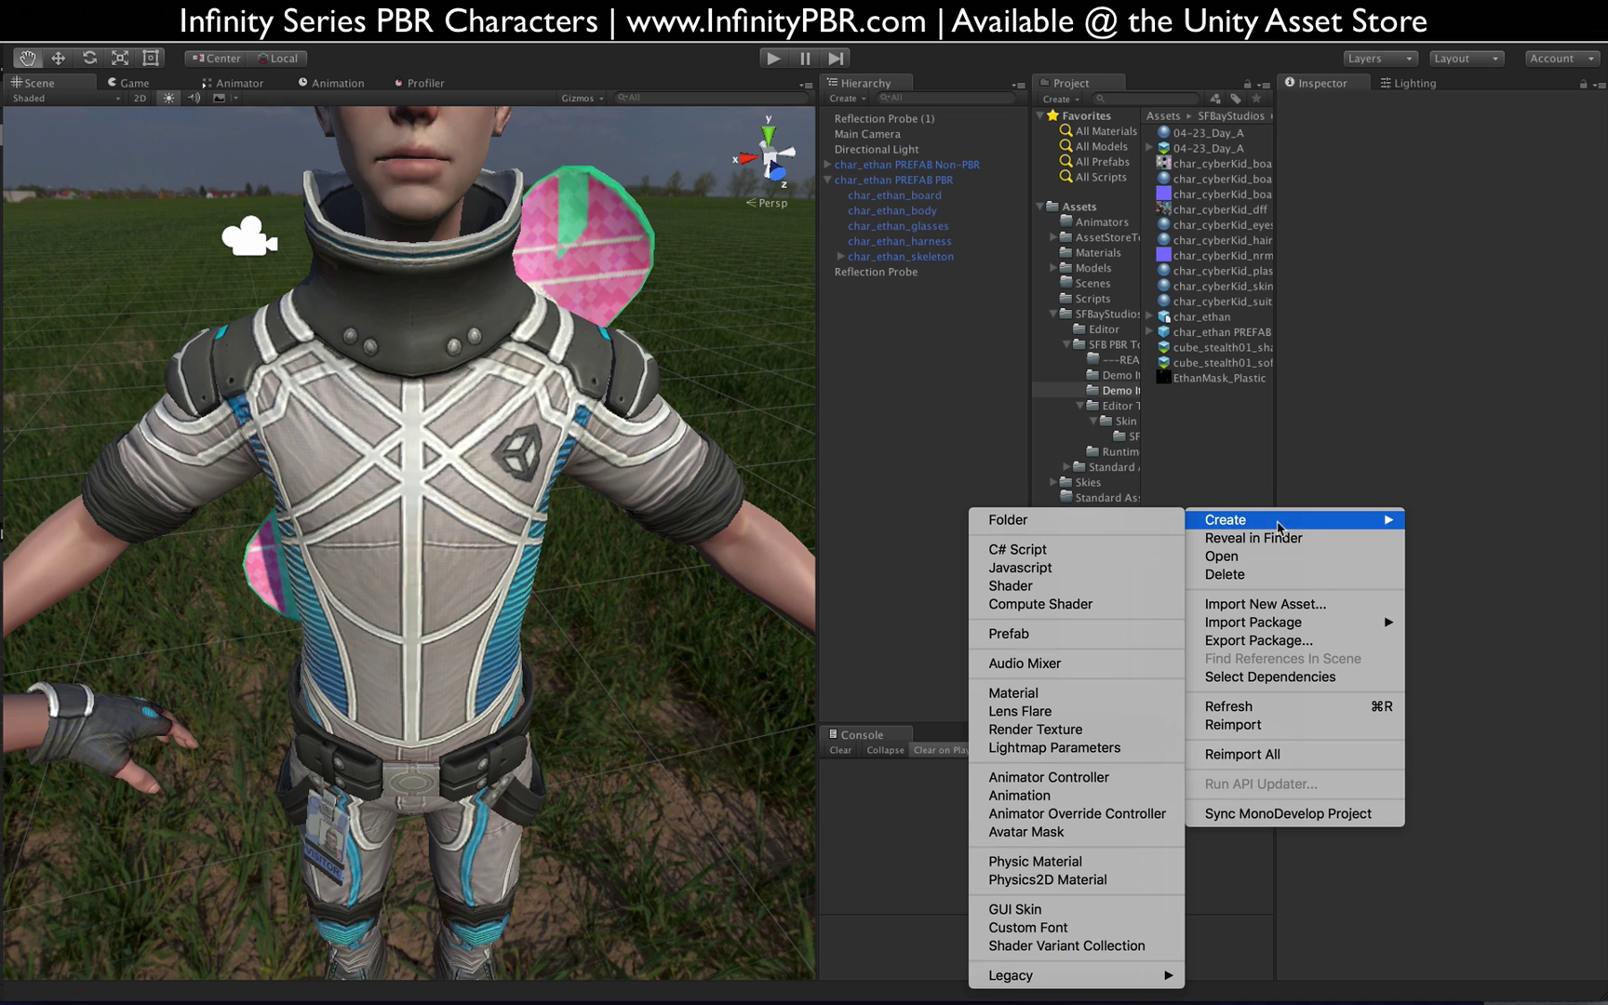
Step: Create a DEMO-MaskCheck material with EthanMask_Plastic as its albedo
left_click(1042, 693)
type("DEMO-MaskCheck")
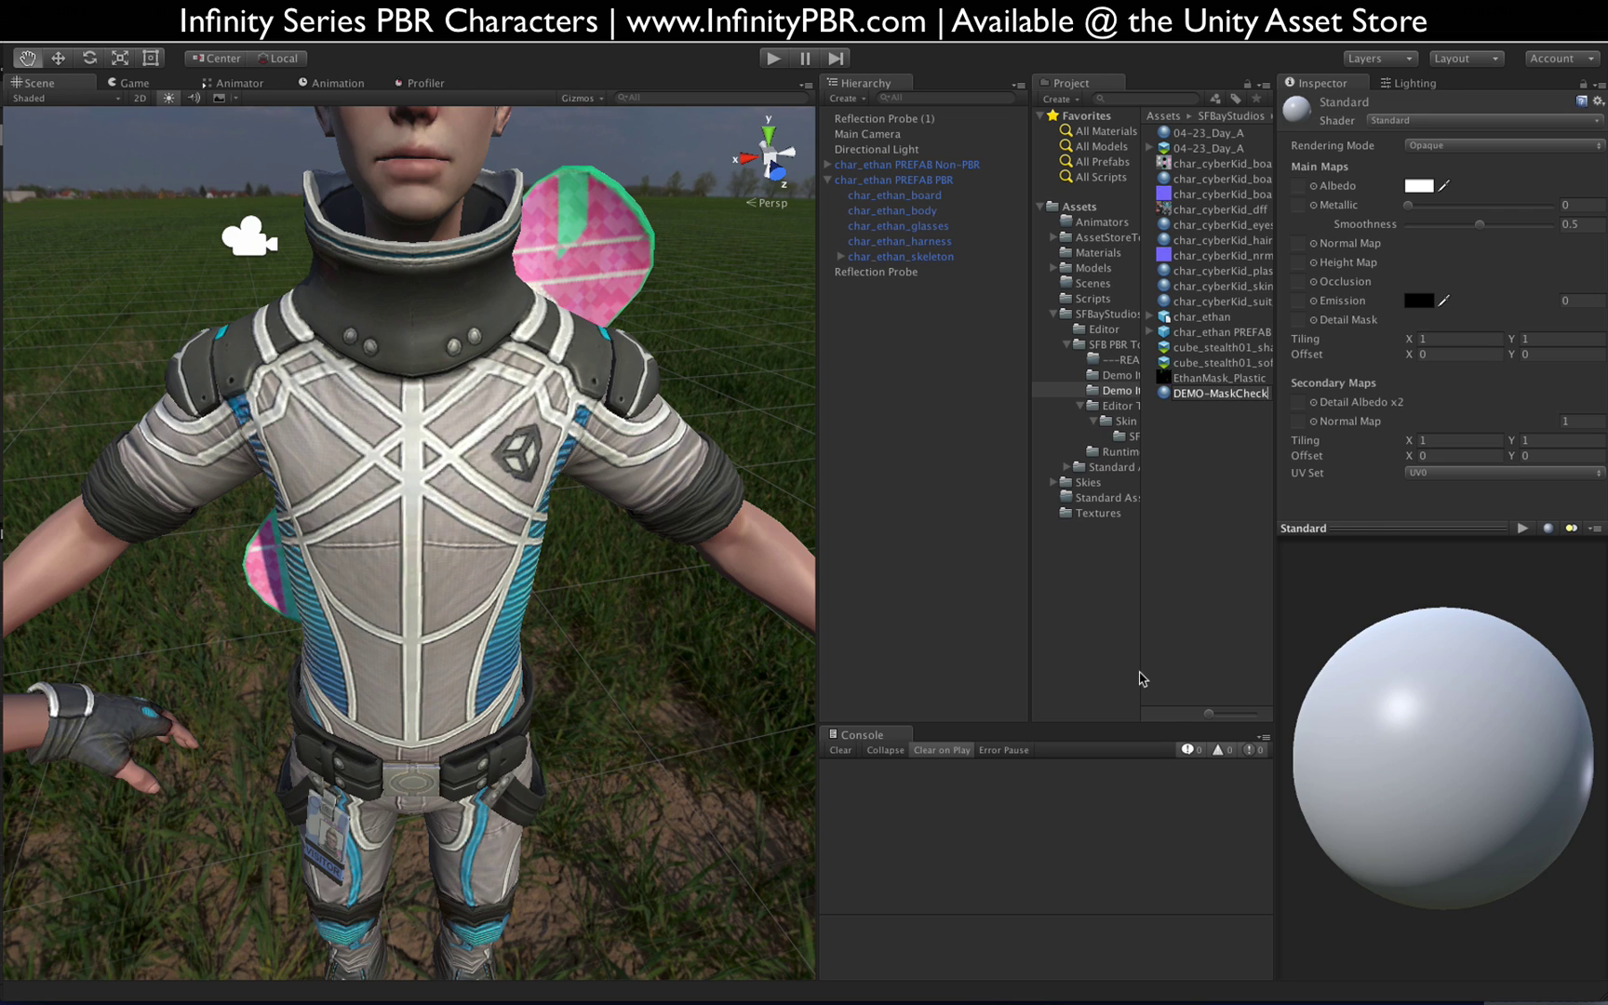
key("Return")
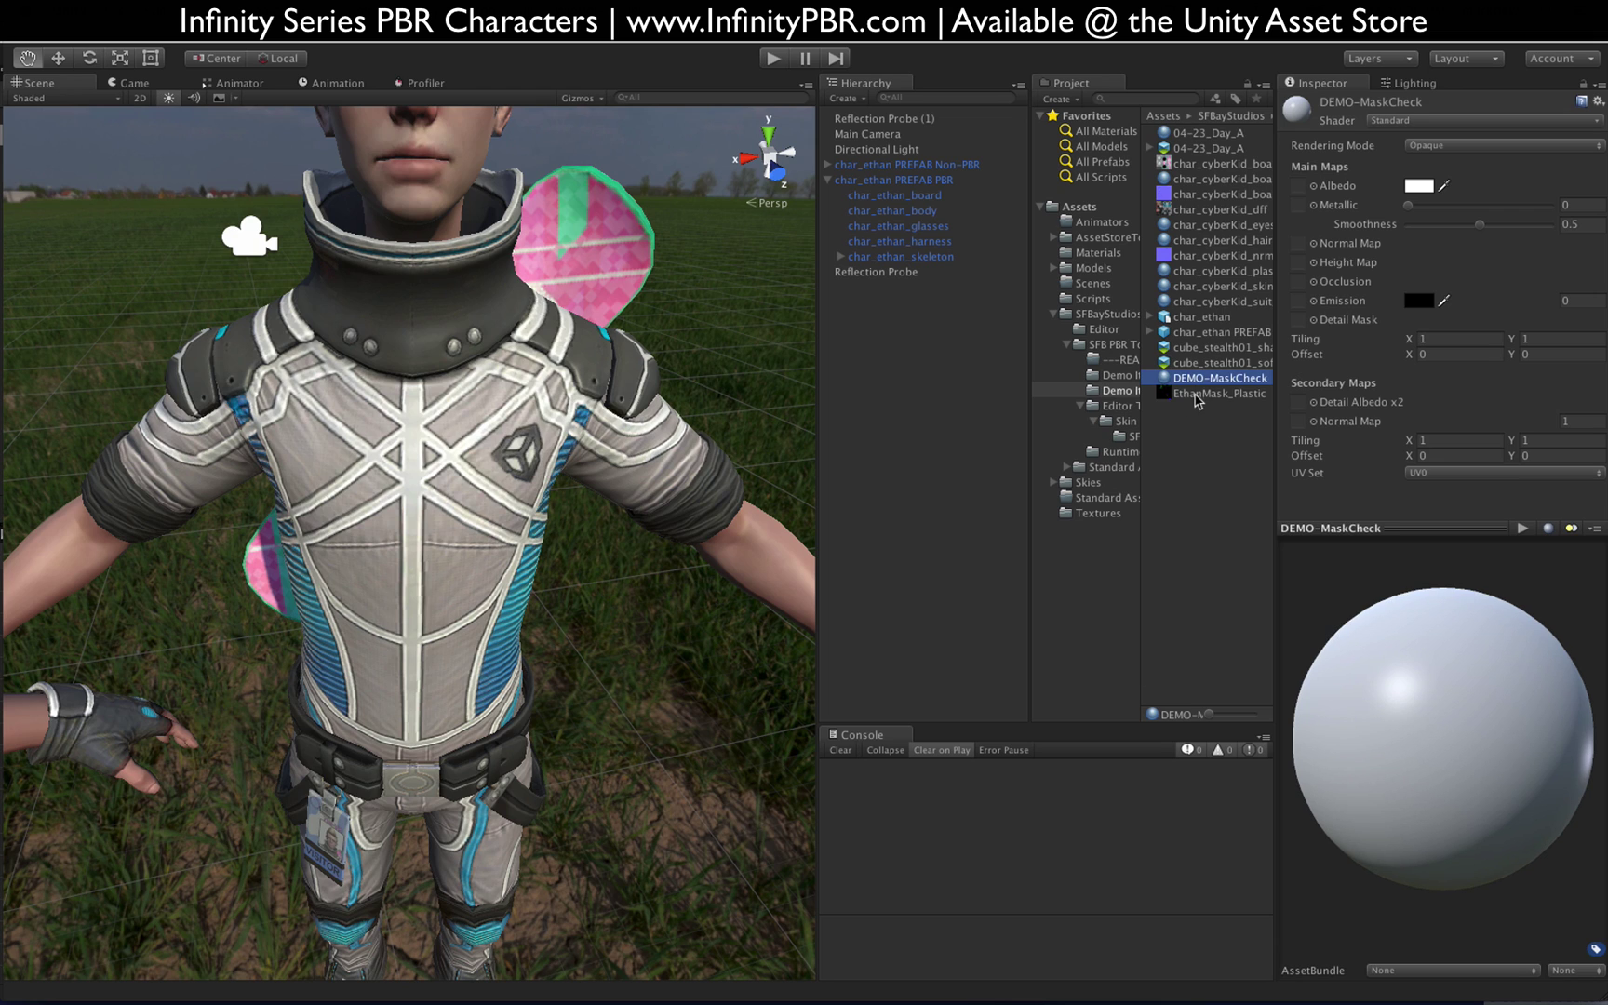
left_click_drag(1198, 400, 1297, 186)
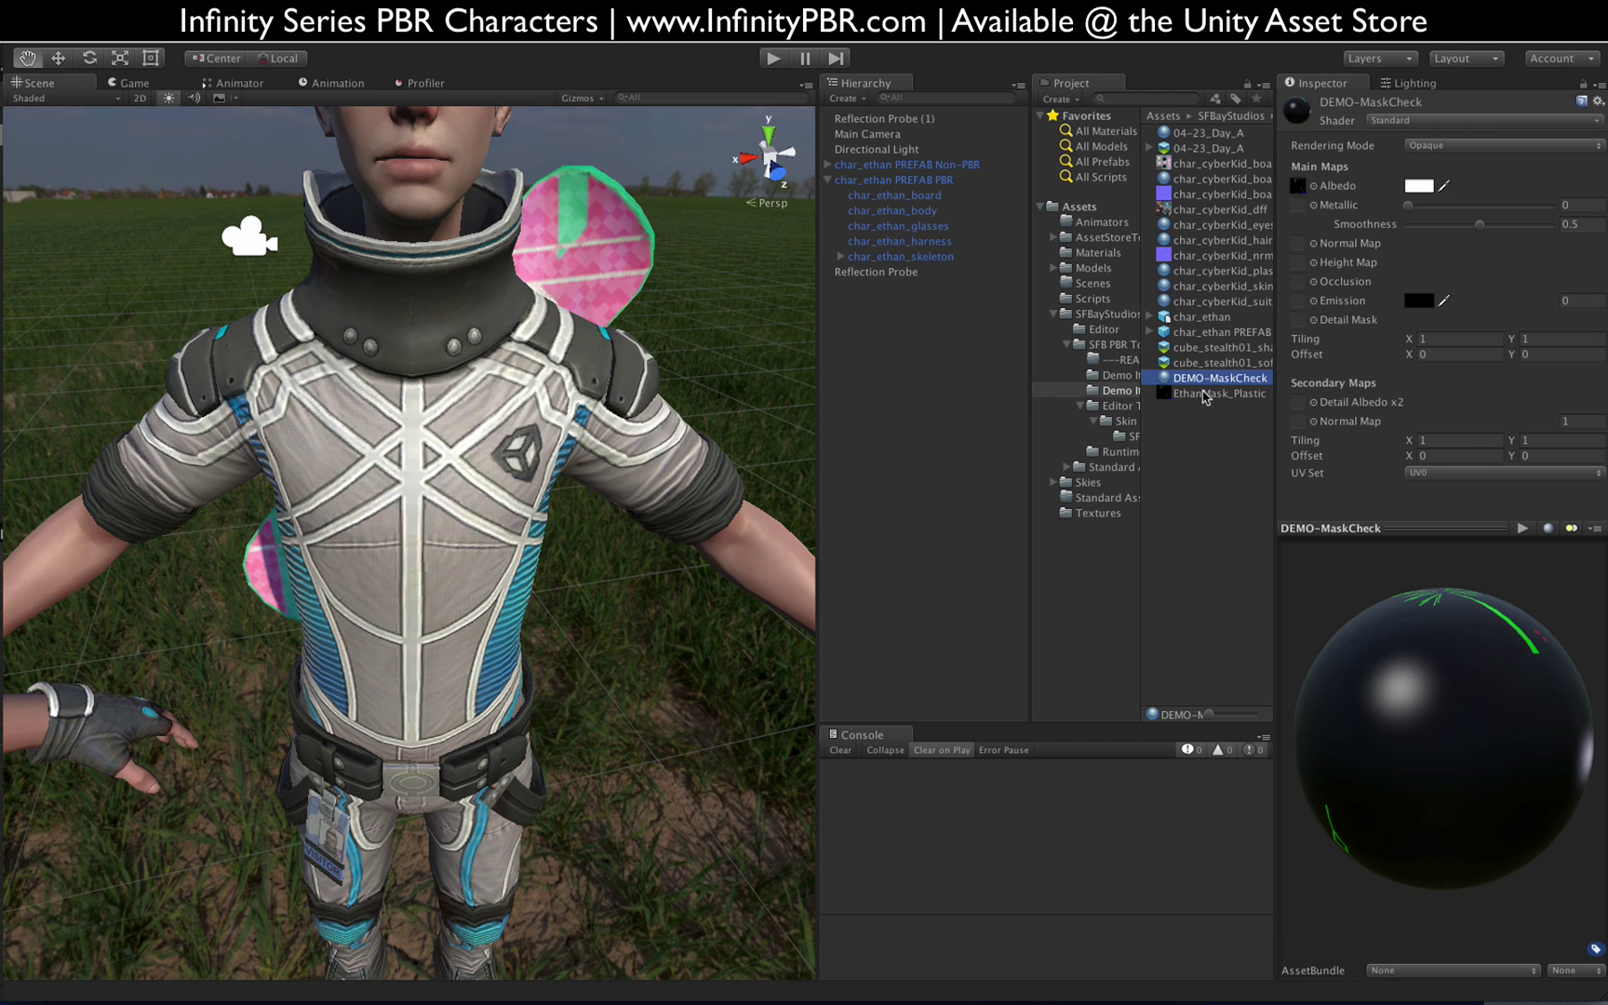
Step: Apply DEMO-MaskCheck to char_ethan_body's Element 0 and orbit to check the mask colours
left_click(922, 212)
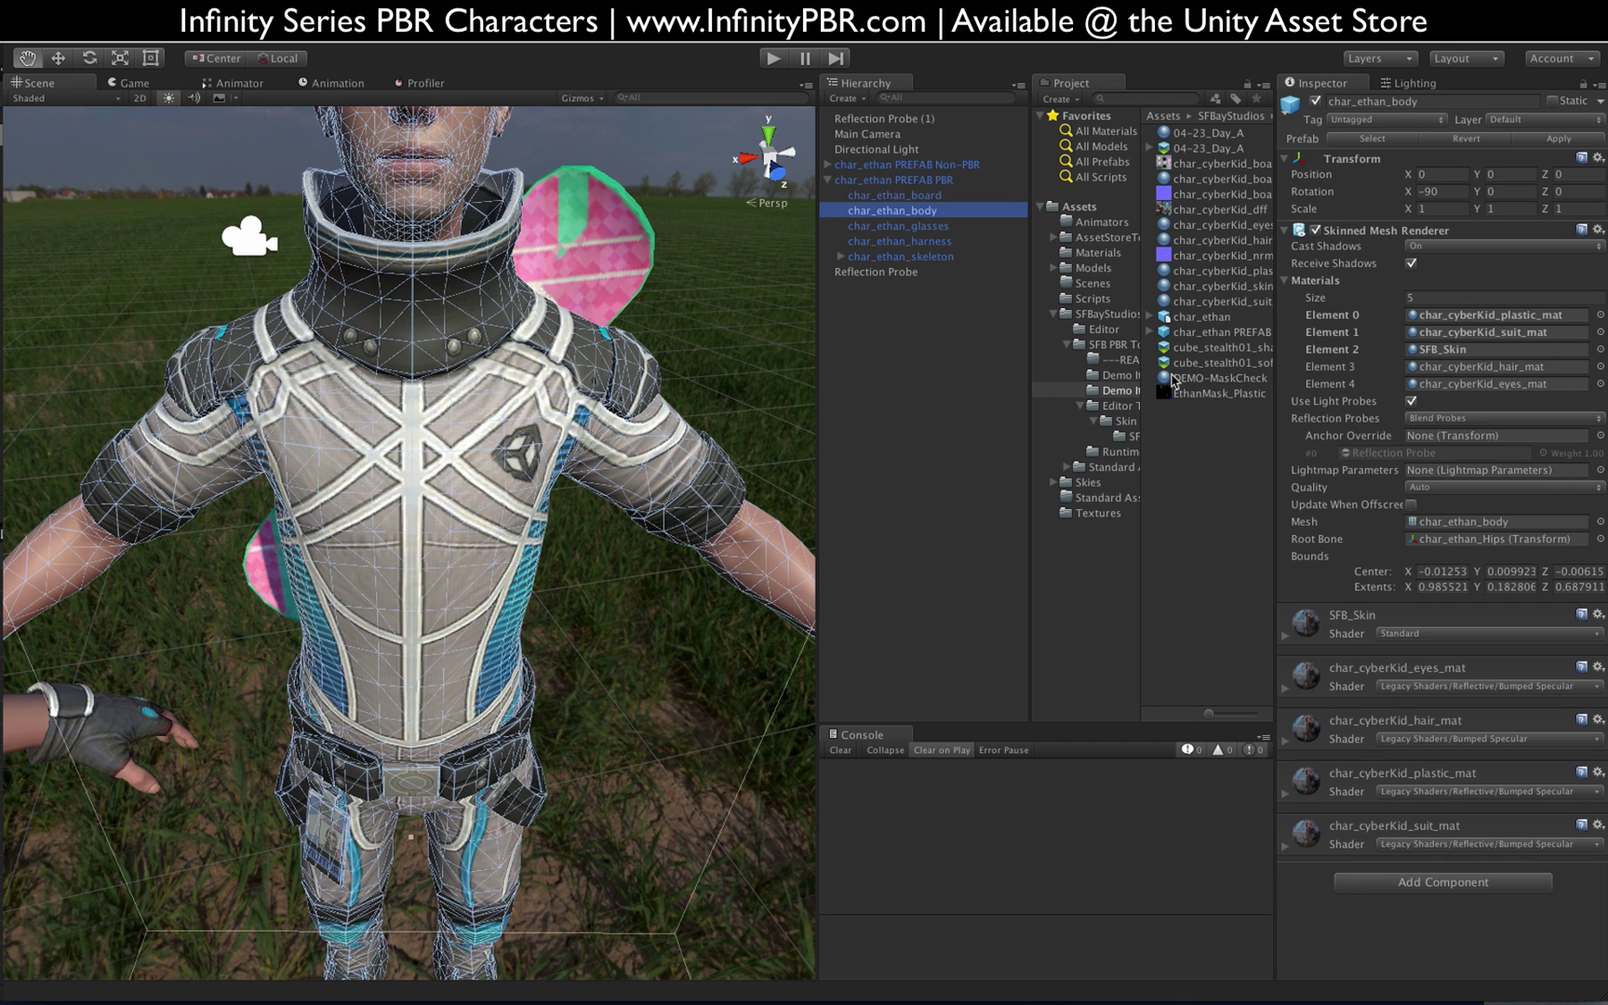
left_click_drag(1173, 379, 1498, 317)
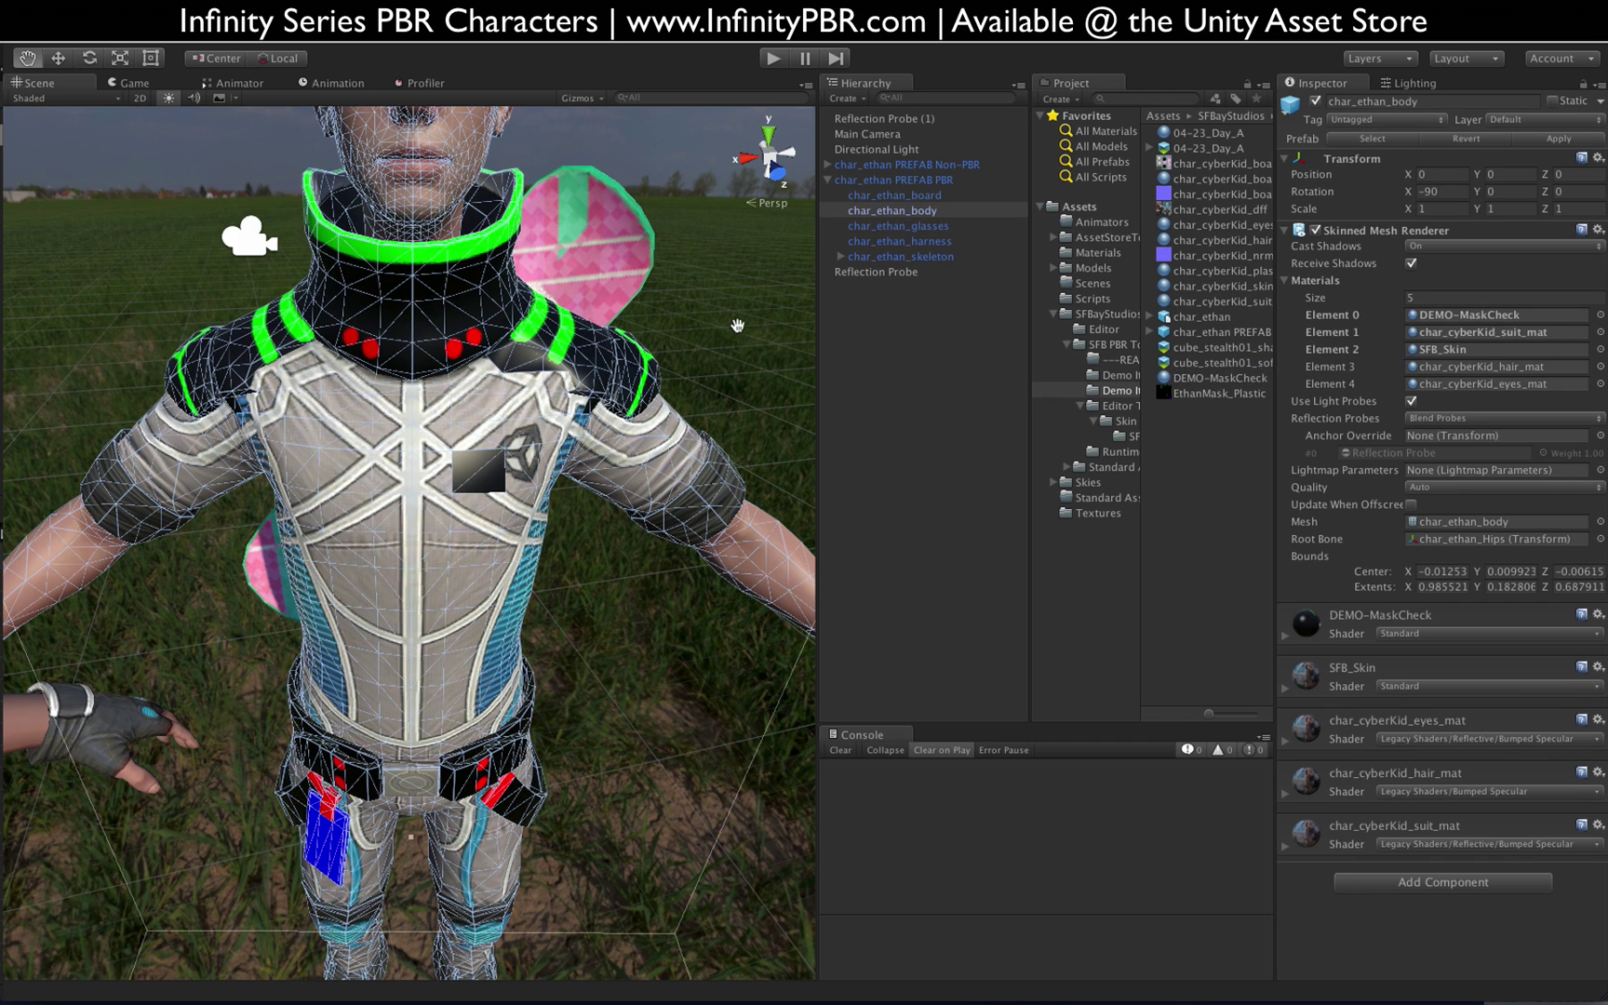
left_click(935, 460)
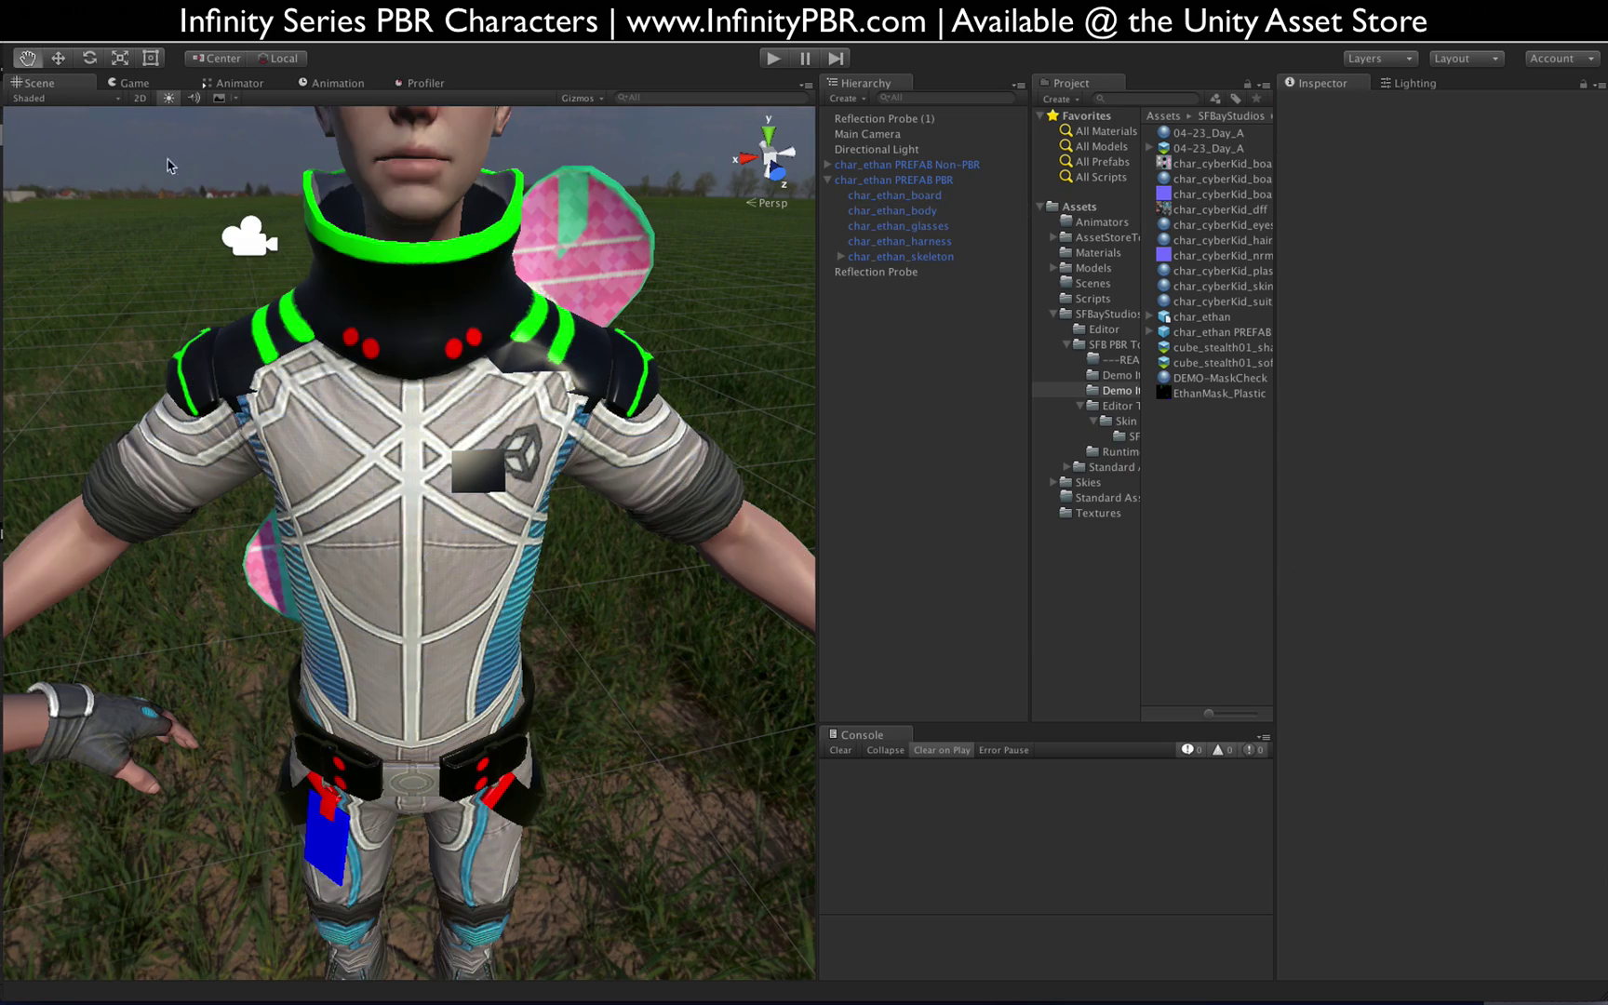
left_click_drag(168, 165, 800, 279, "alt")
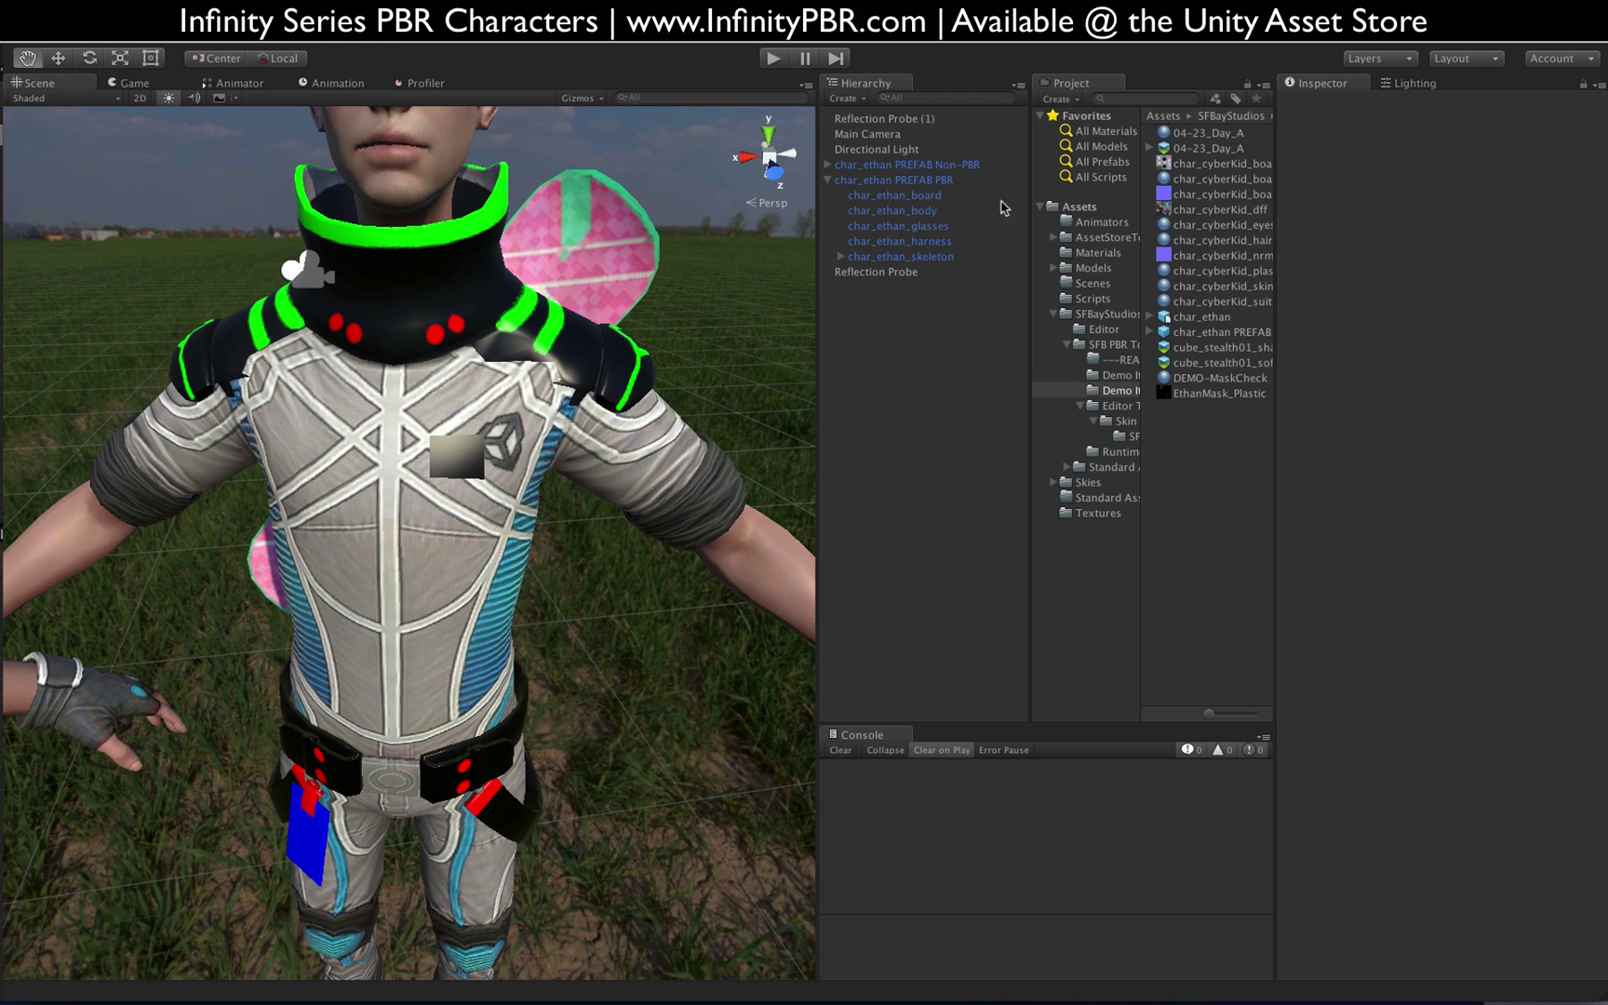
Step: Put SFB_PBRConverter from Editor Tools > SFB_Tools_PBRConv into Element 0 and view its settings
left_click(935, 211)
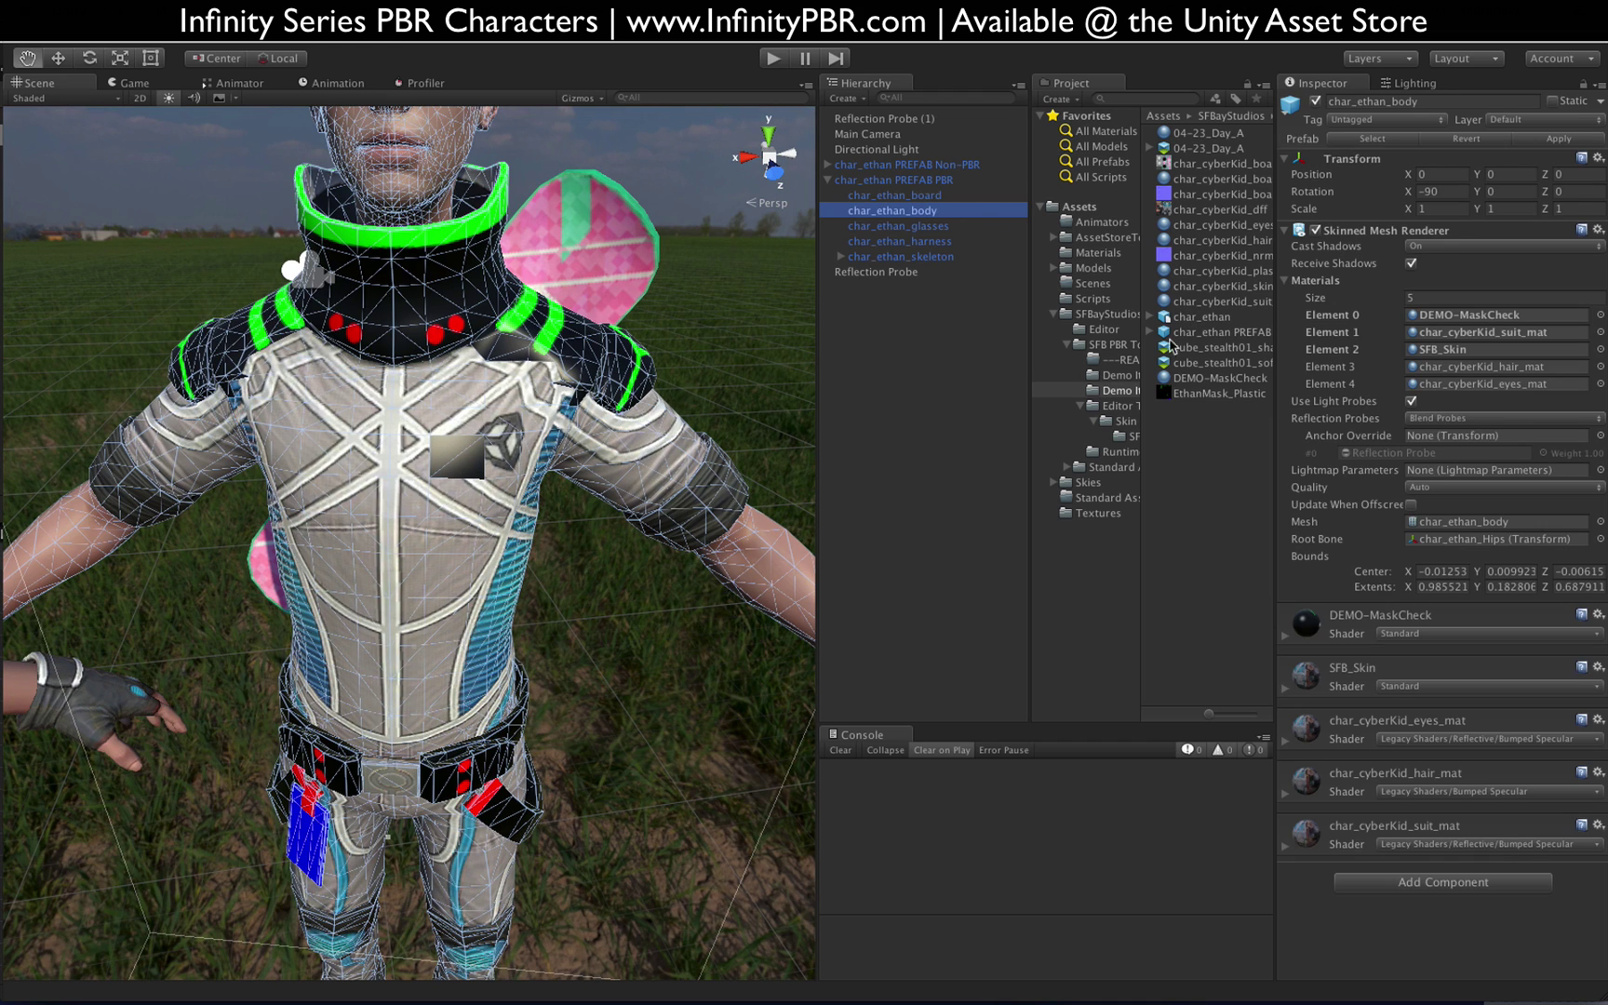
left_click(1083, 408)
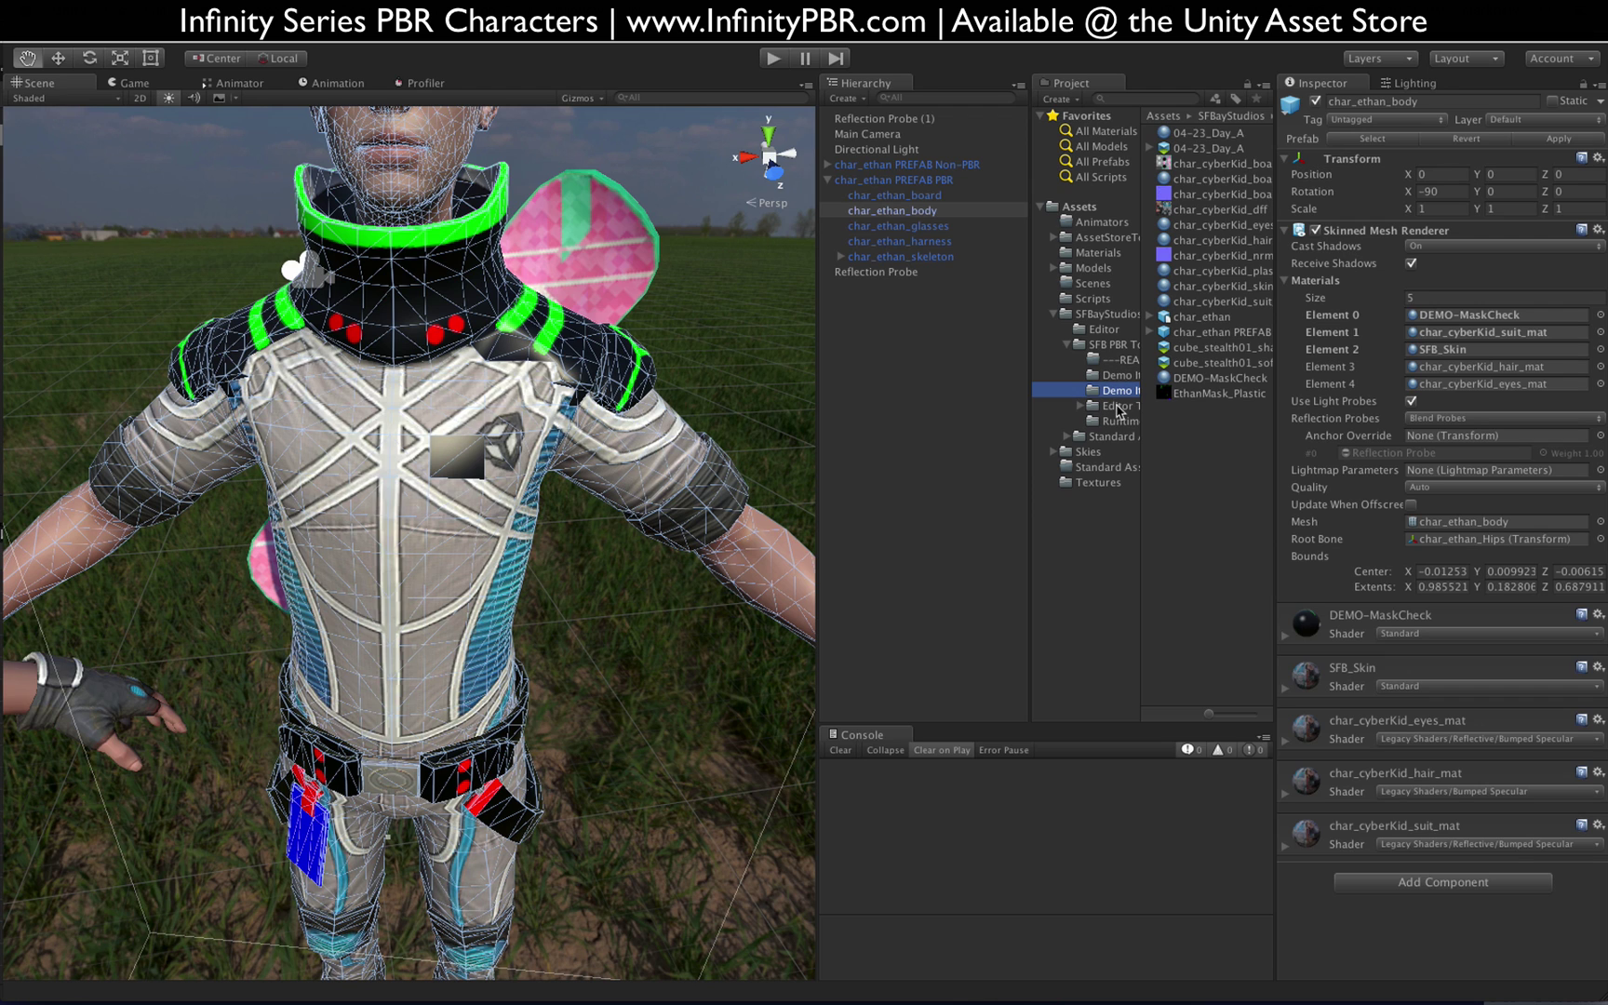
left_click(1098, 406)
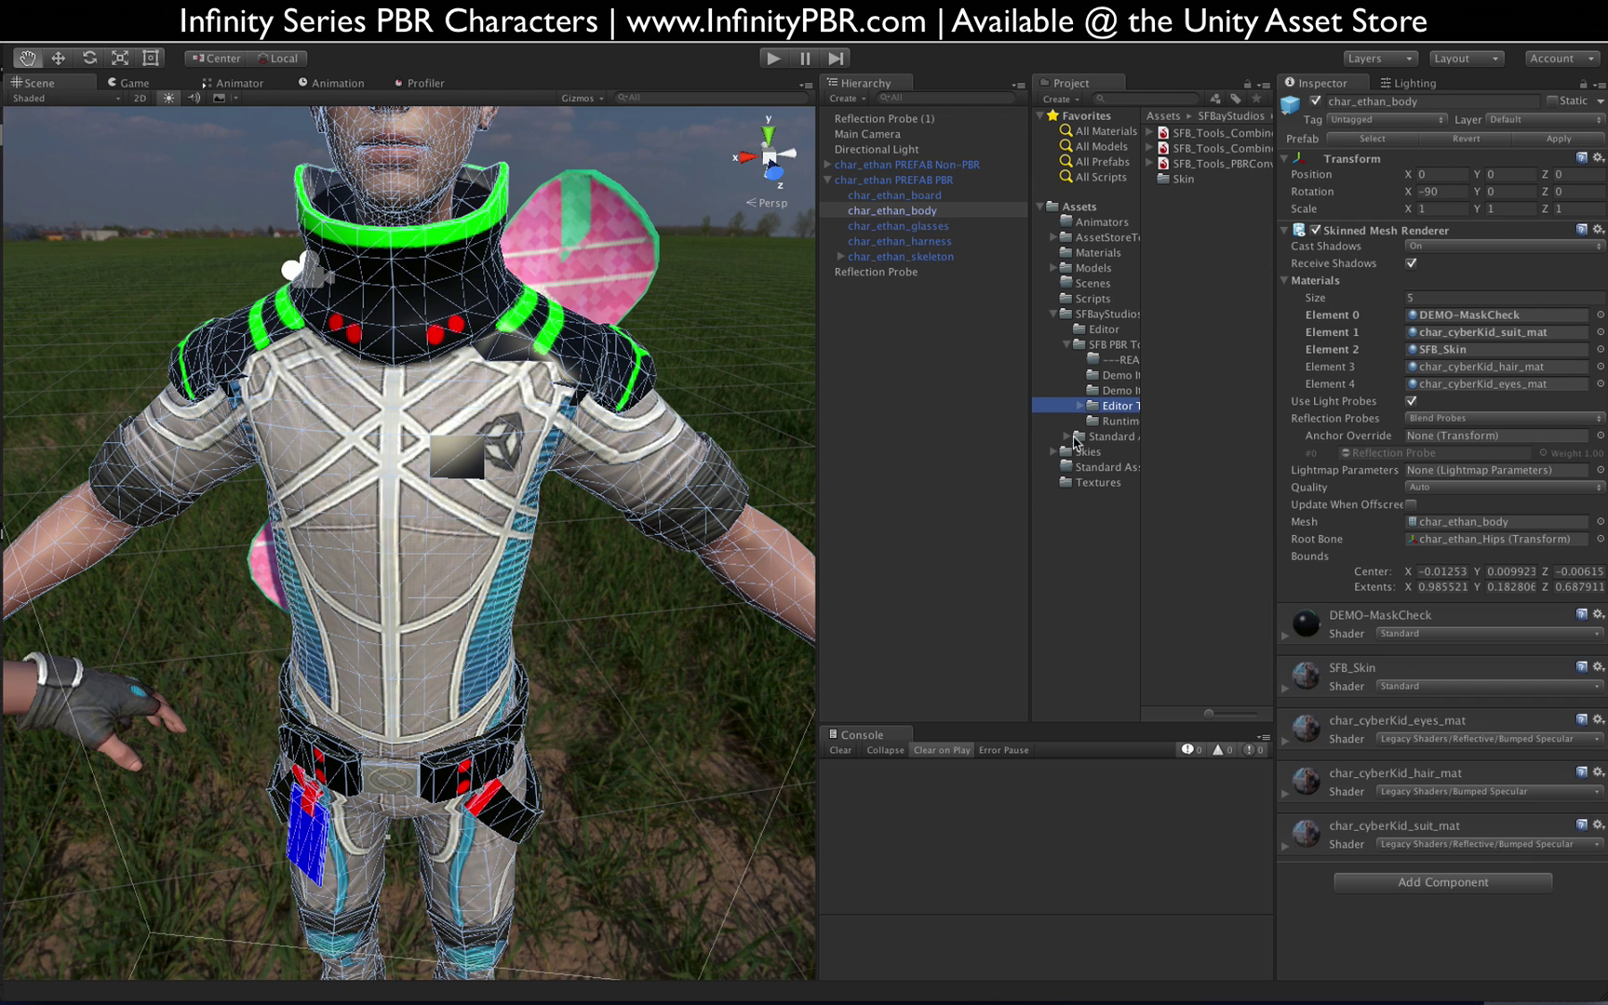
left_click(1150, 164)
left_click_drag(1223, 179, 1442, 320)
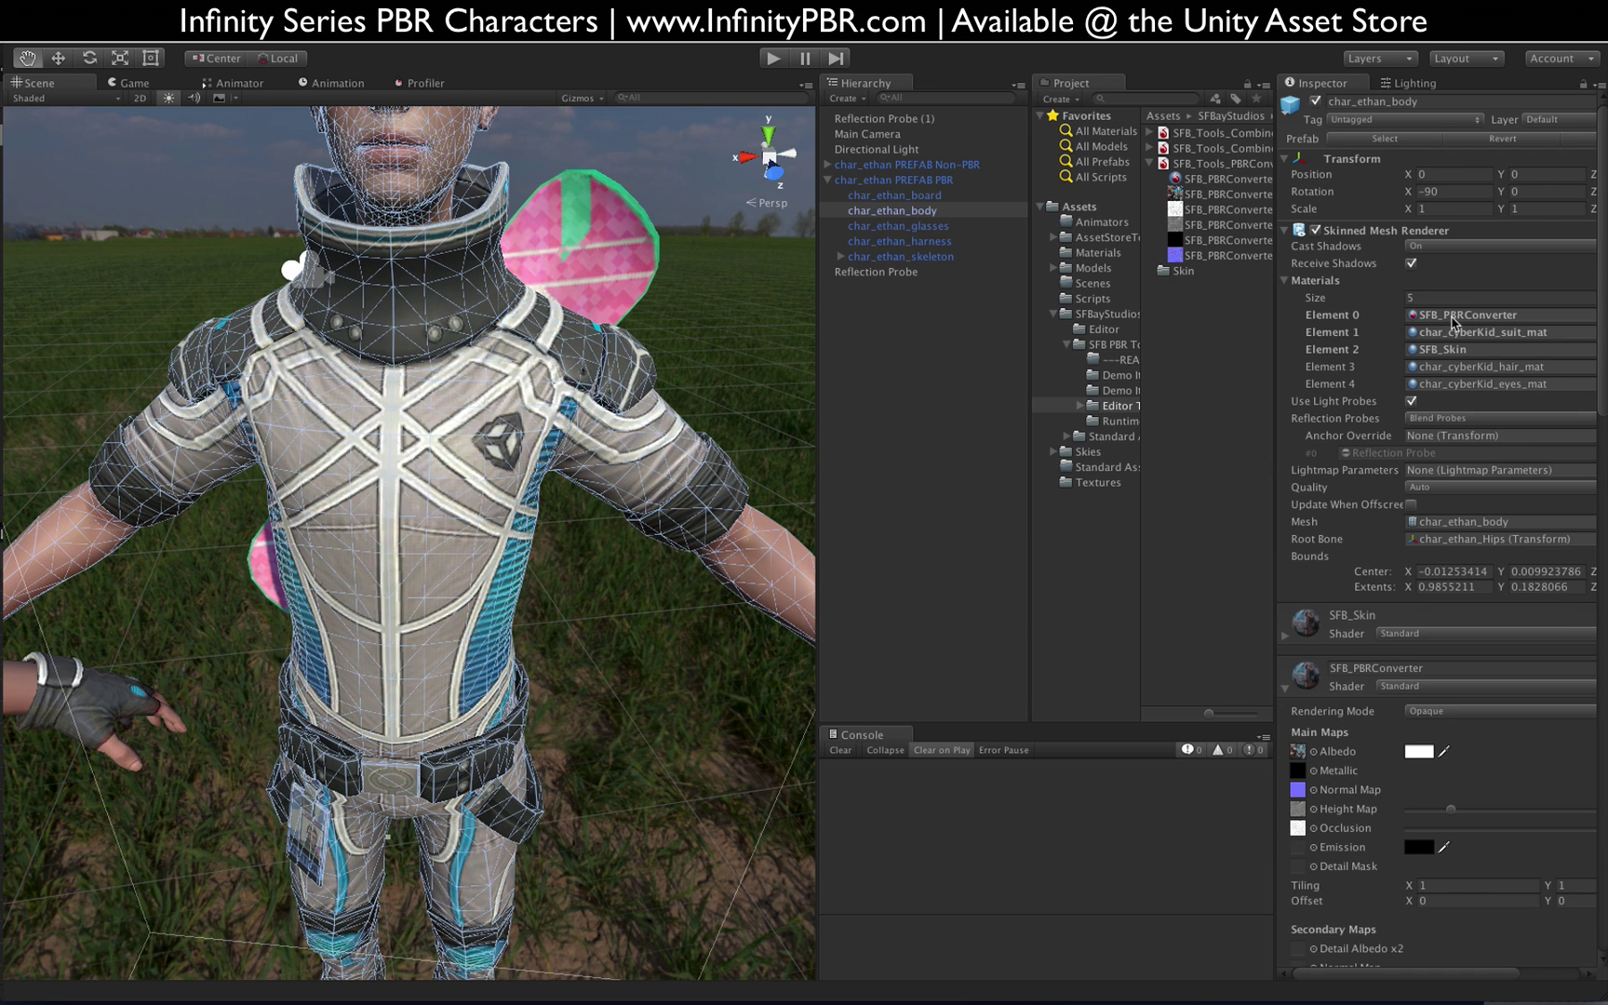
left_click(1453, 321)
left_click(1252, 179)
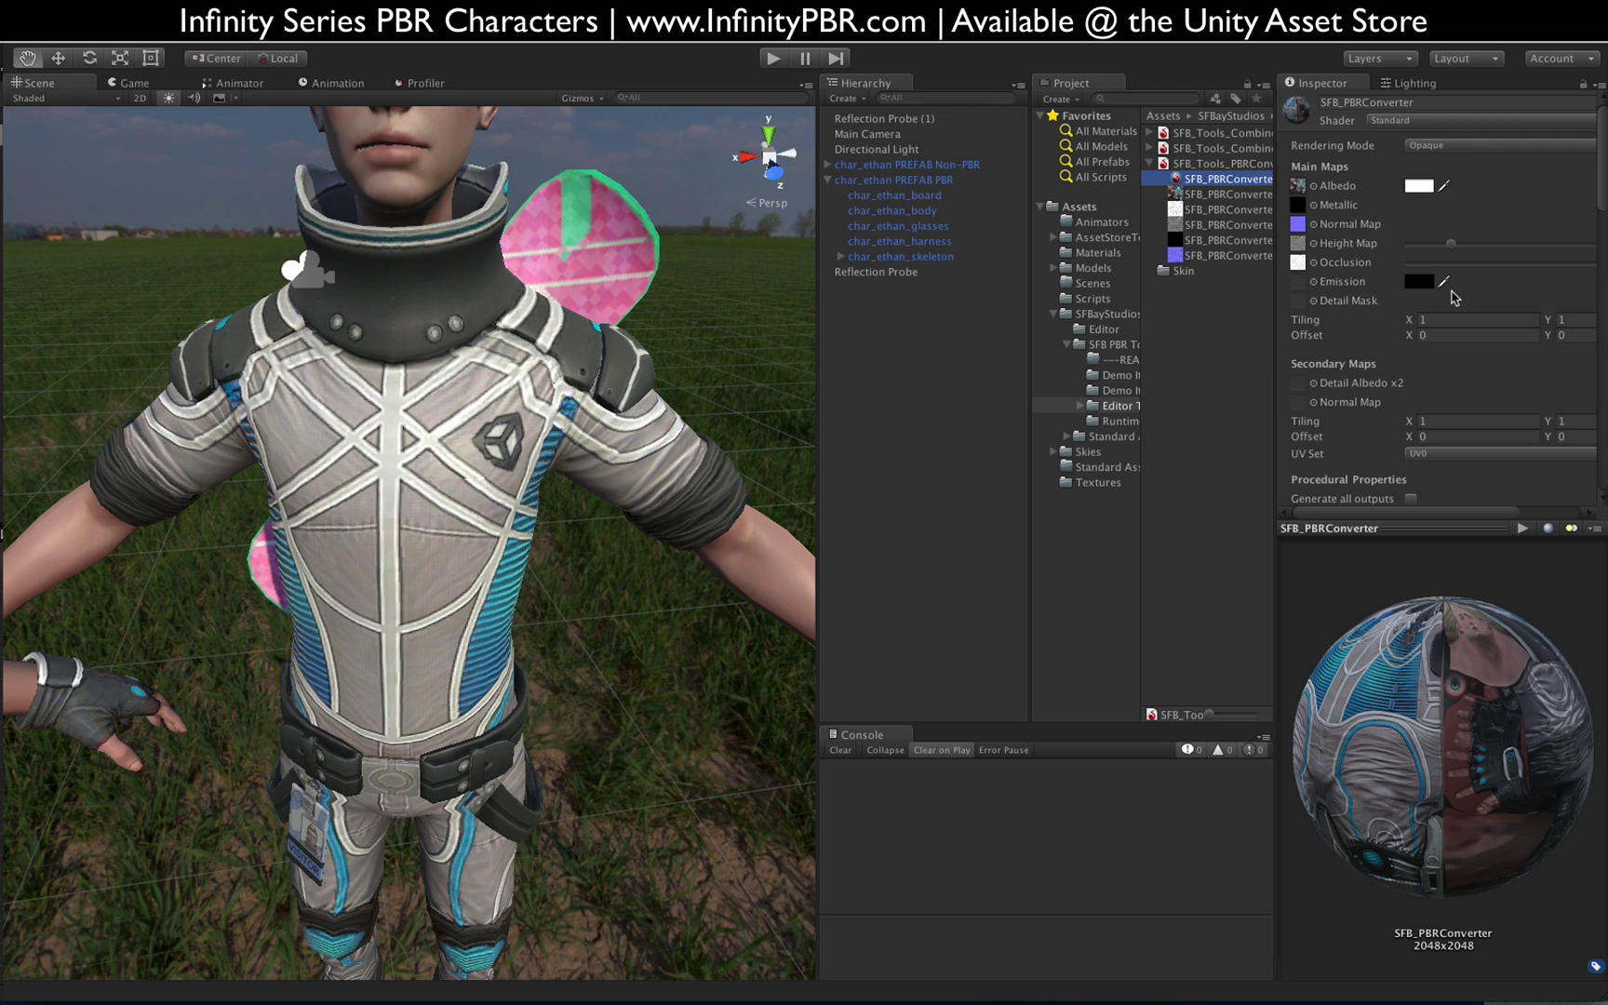
Step: Move DEMO-MaskCheck and EthanMask_Plastic into the second Demo folder, then select EthanMask_Plastic
scroll(1452, 293, "down", 10)
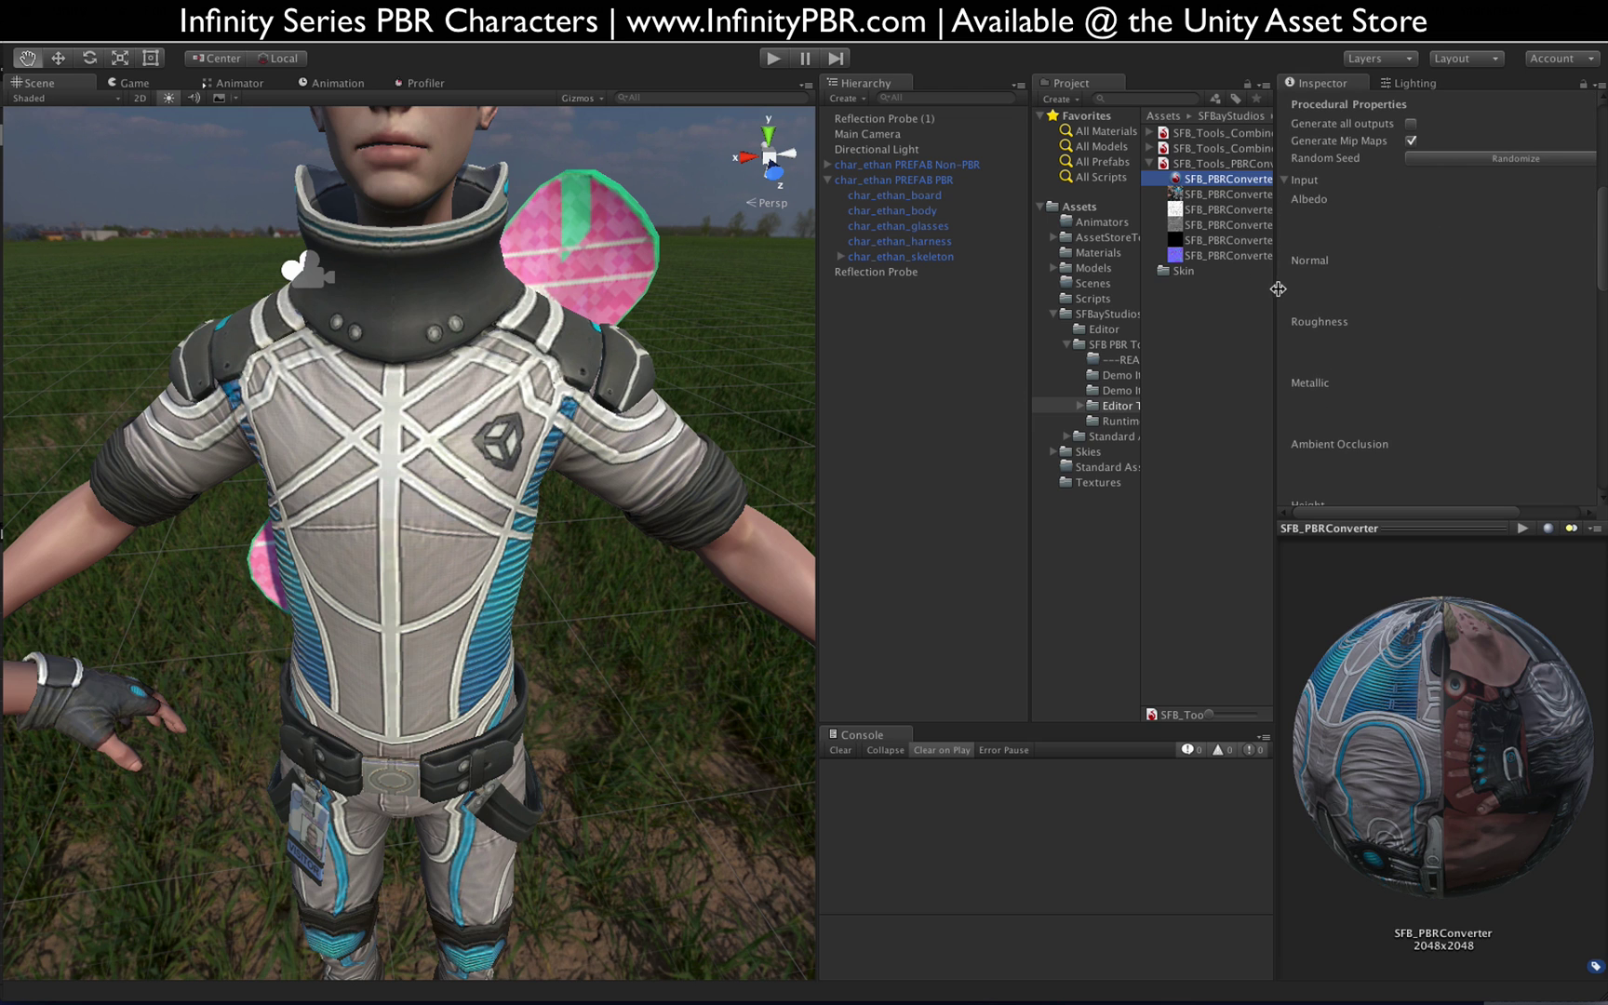
left_click_drag(1278, 289, 1165, 277)
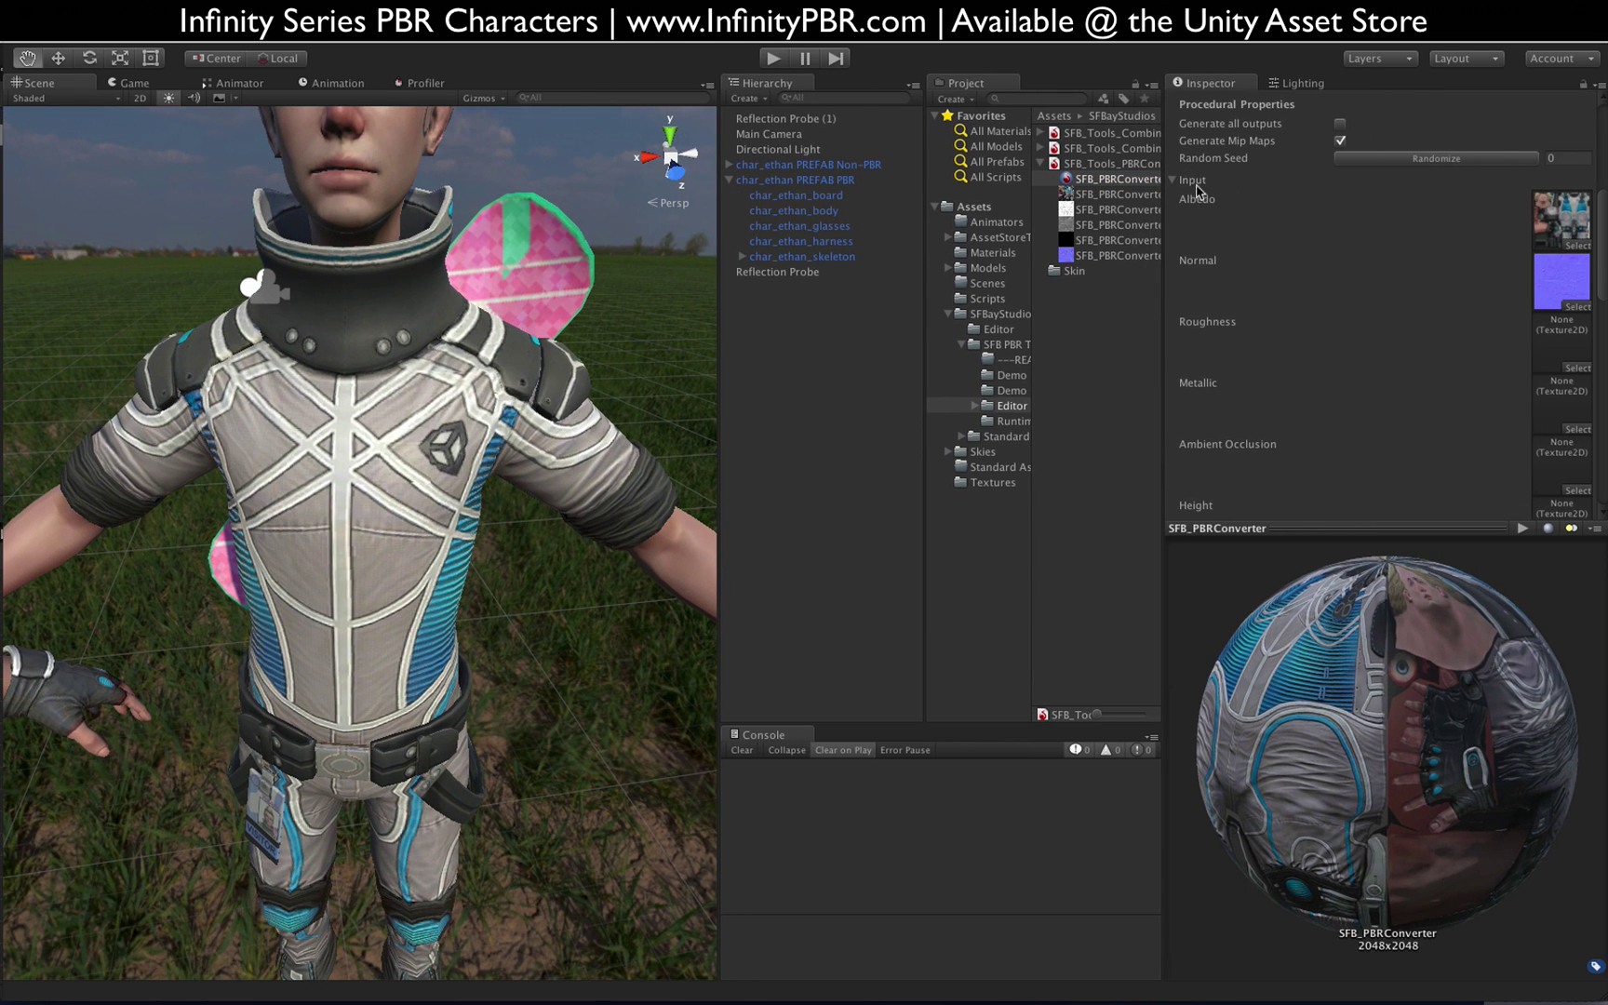
scroll(1511, 241, "down", 10)
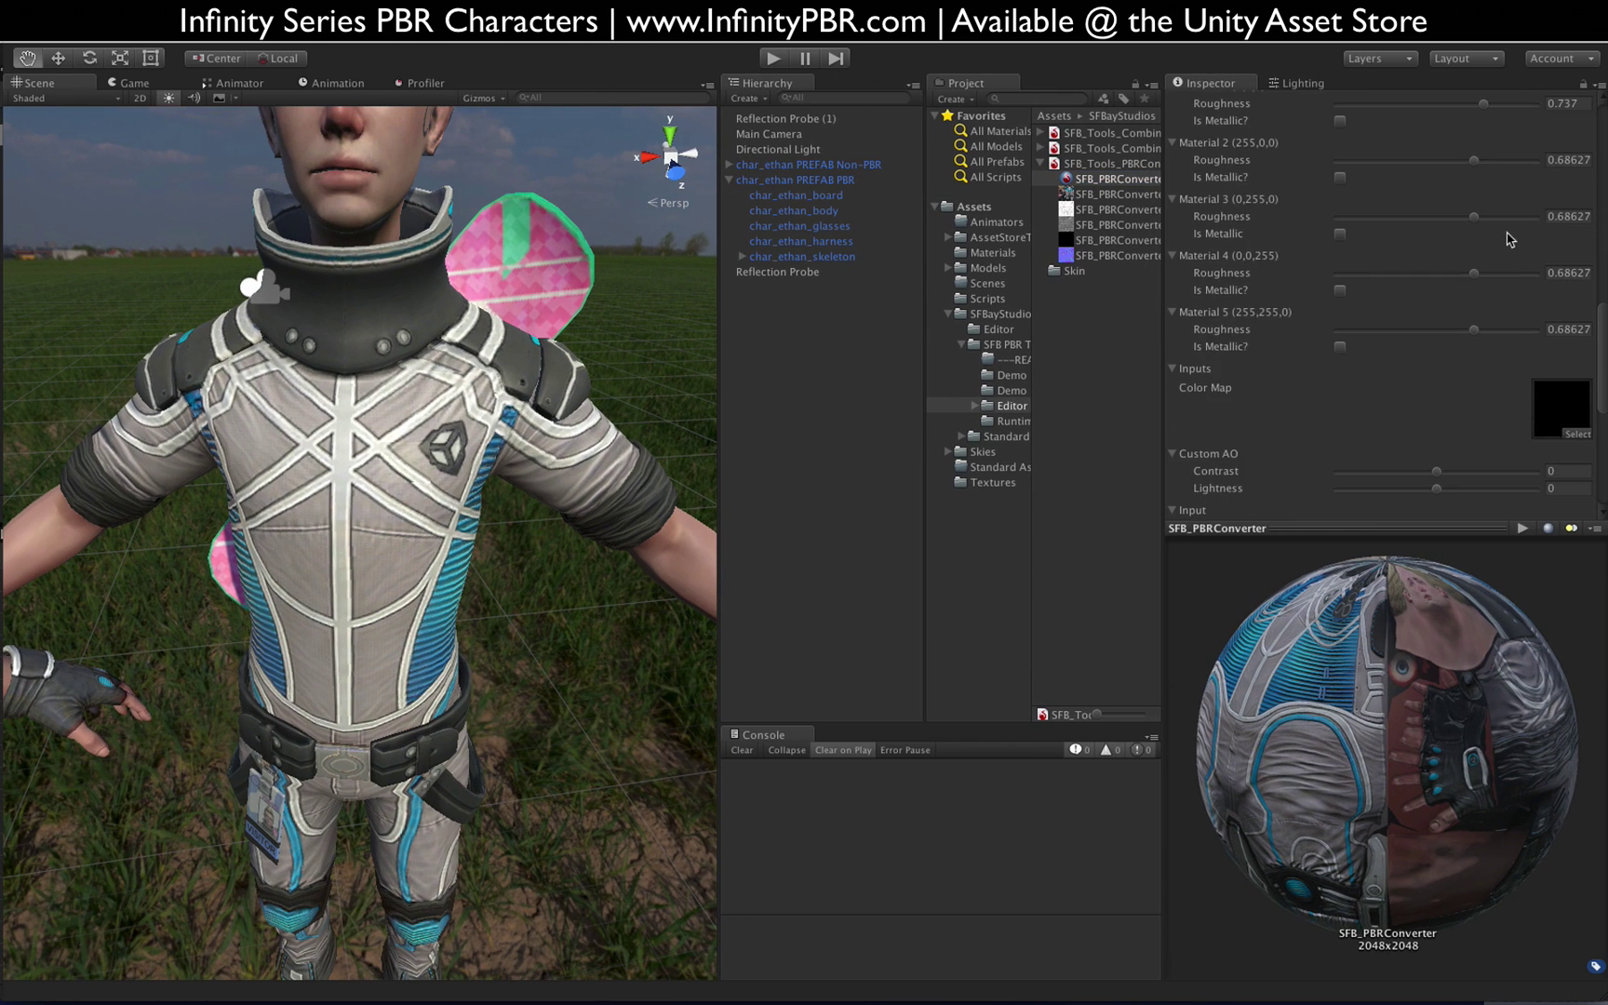
left_click(1010, 375)
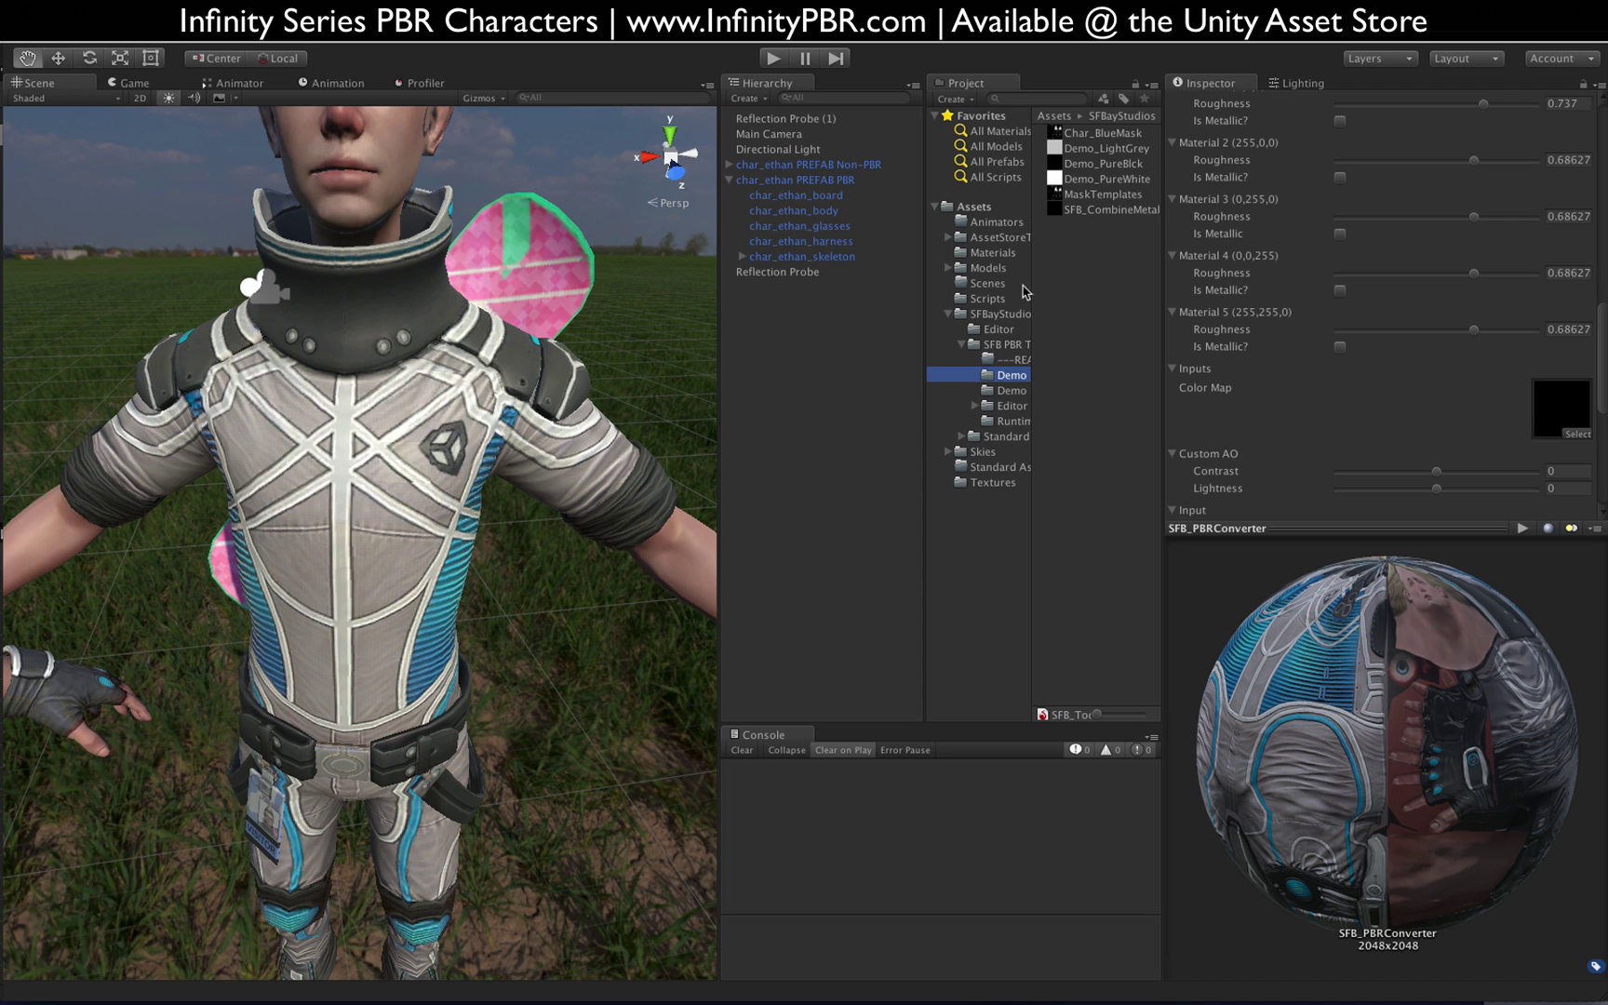
left_click_drag(1034, 296, 1057, 298)
left_click(1032, 391)
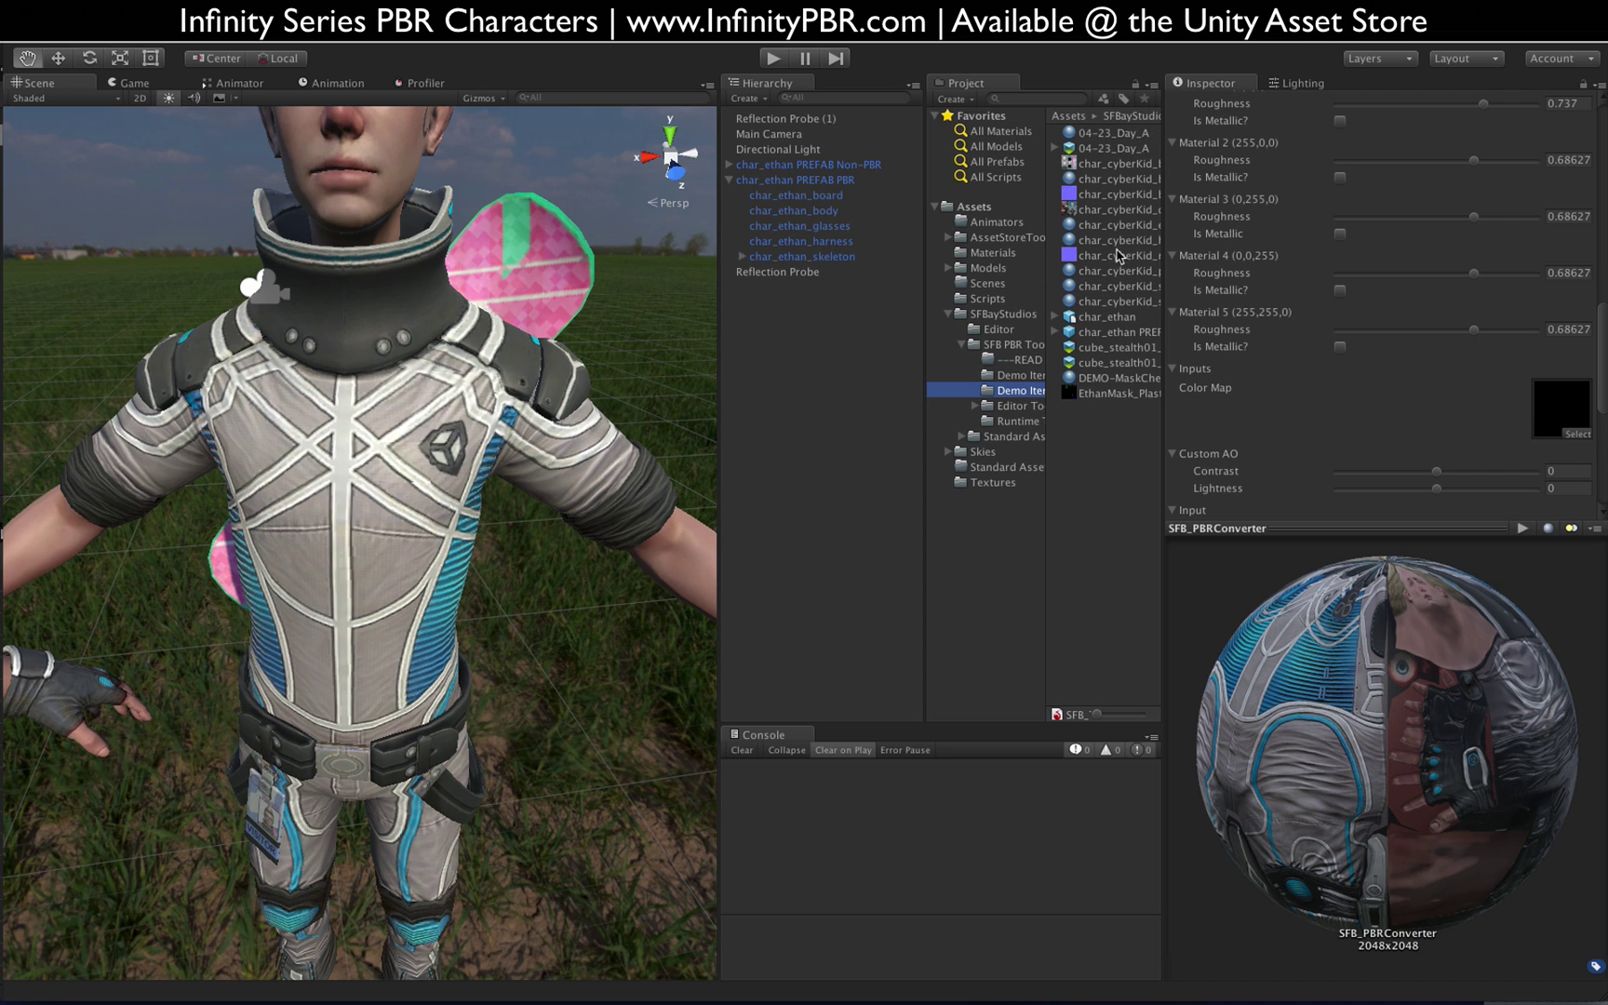
left_click(1100, 380)
left_click(1098, 392, "shift")
left_click_drag(1098, 392, 1027, 377)
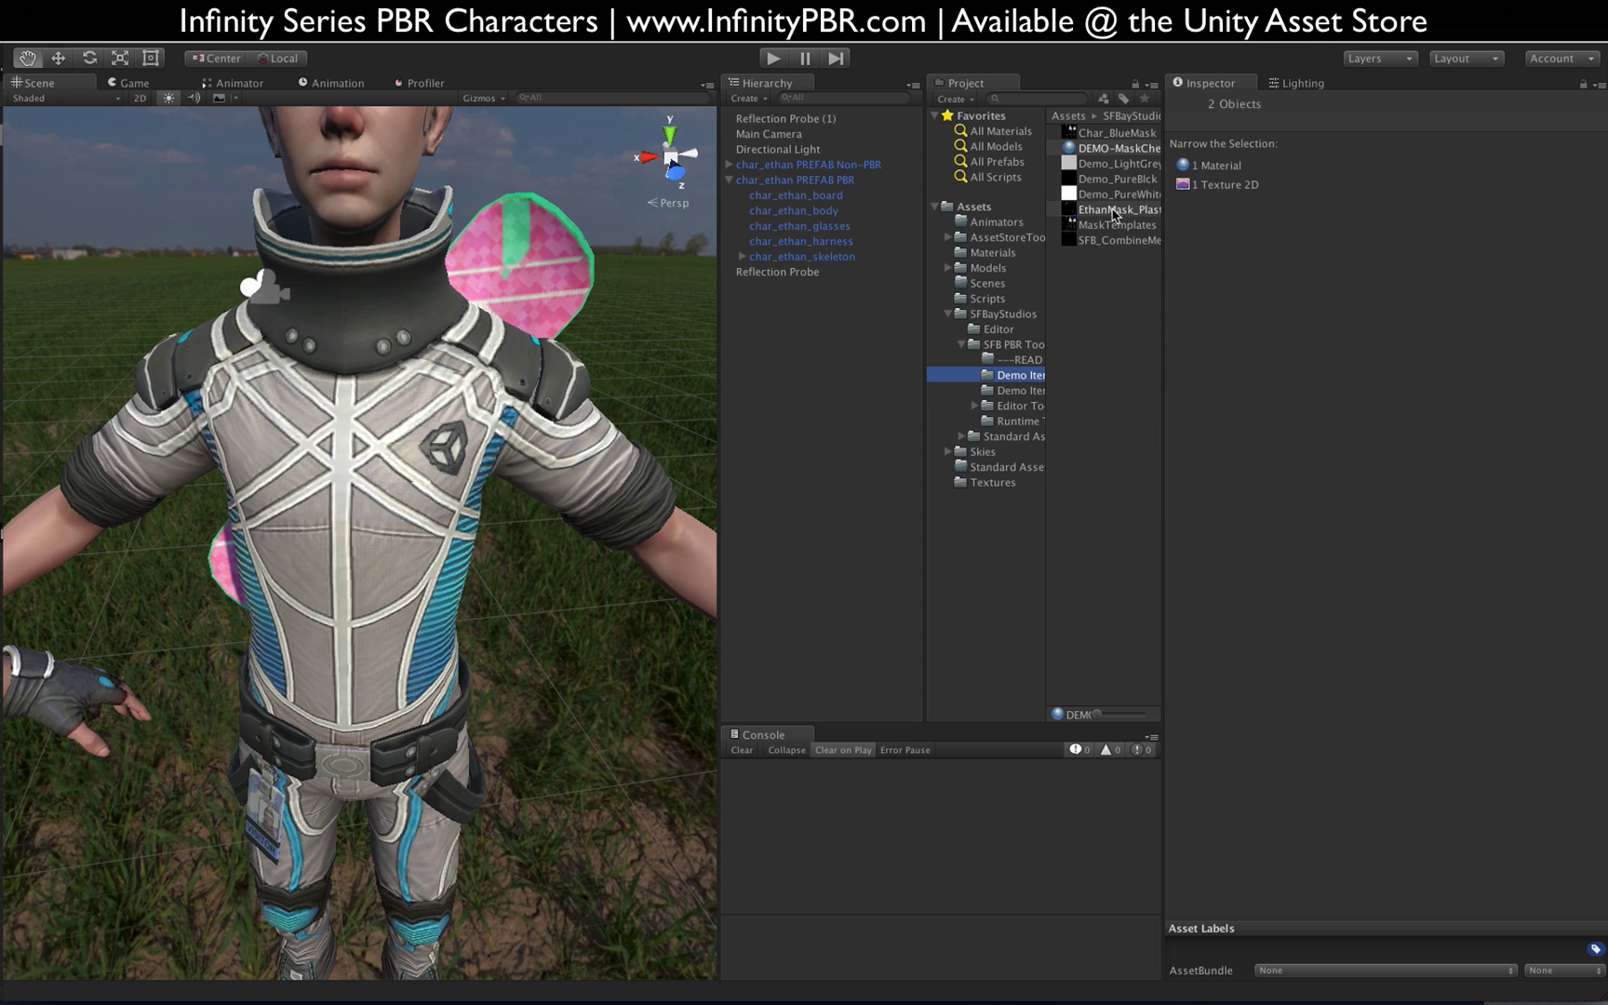
left_click(1111, 212)
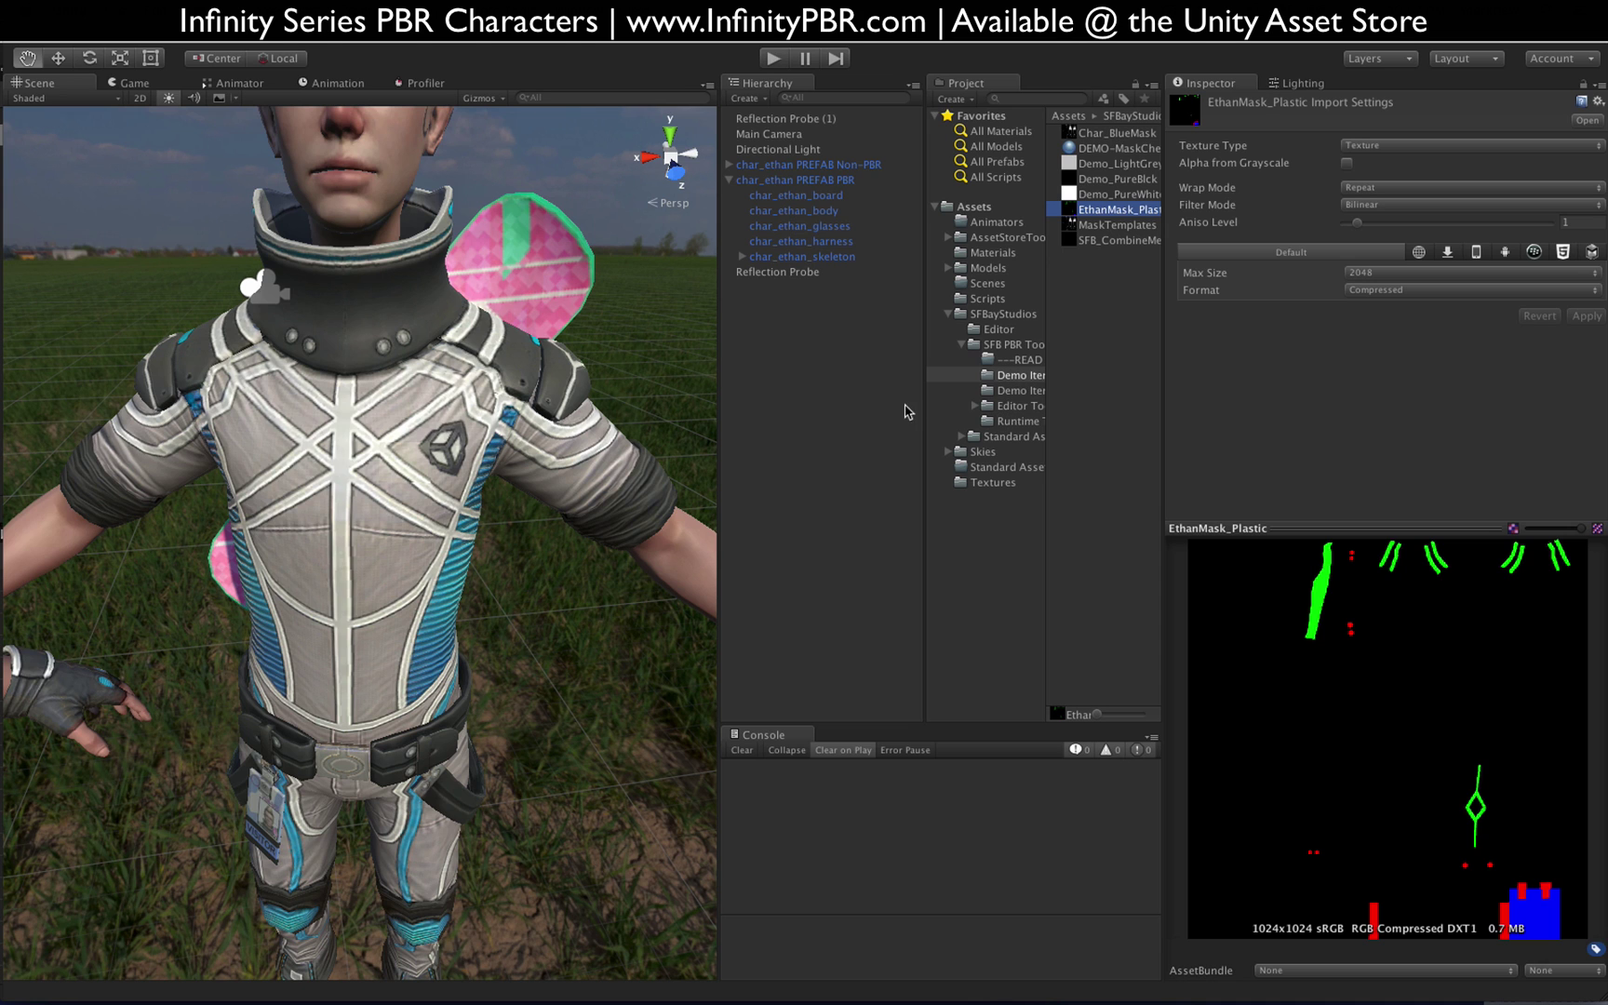
Step: Widen the Hierarchy, Project panel and folder tree, then open Editor Tools
left_click_drag(921, 403, 908, 404)
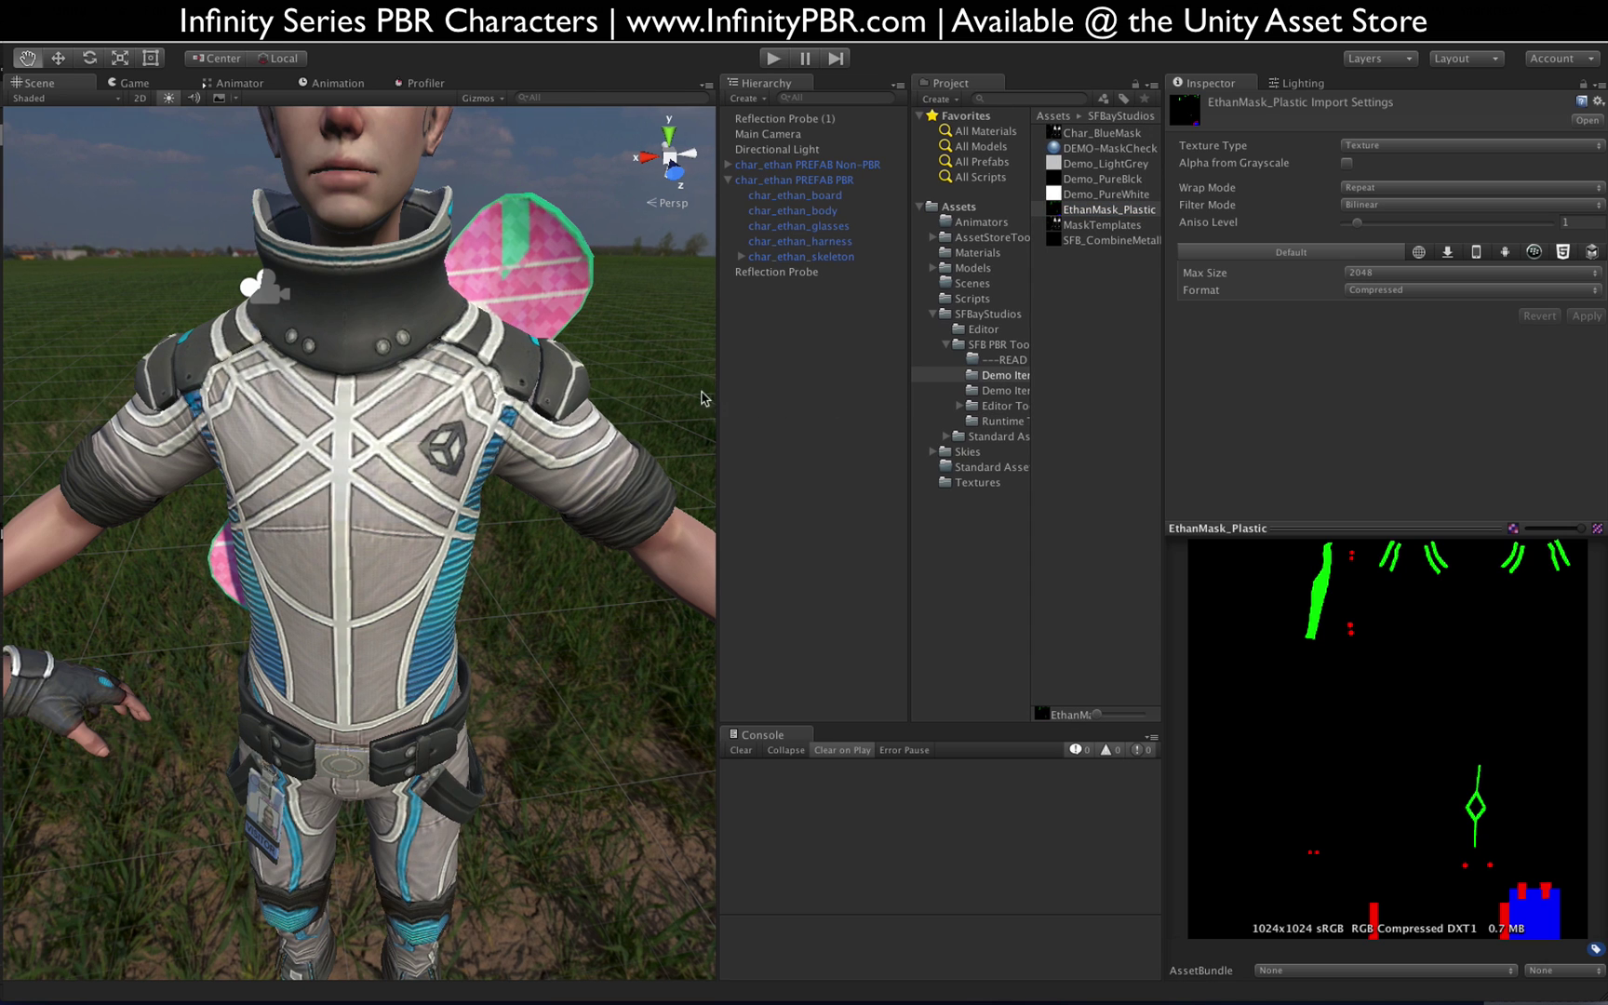
left_click_drag(719, 400, 600, 400)
left_click_drag(964, 400, 996, 402)
left_click(954, 420)
left_click(945, 405)
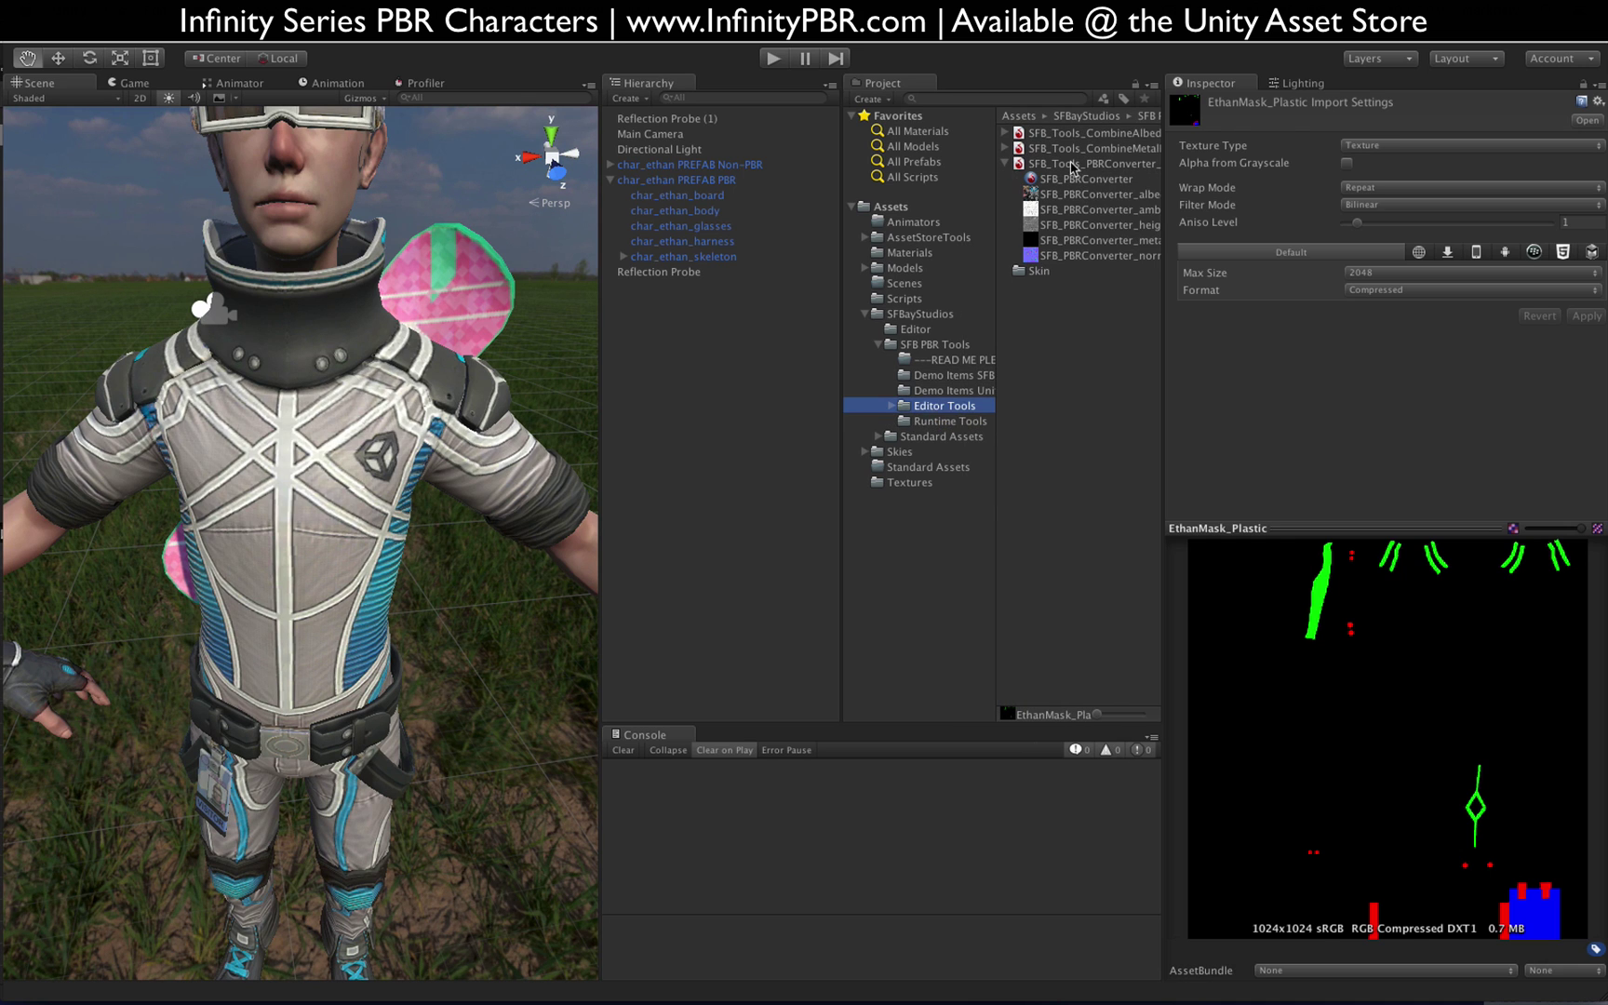
Step: Assign the EthanMask_Plastic texture to the SFB_PBRConverter's Color Map slot
left_click(1066, 179)
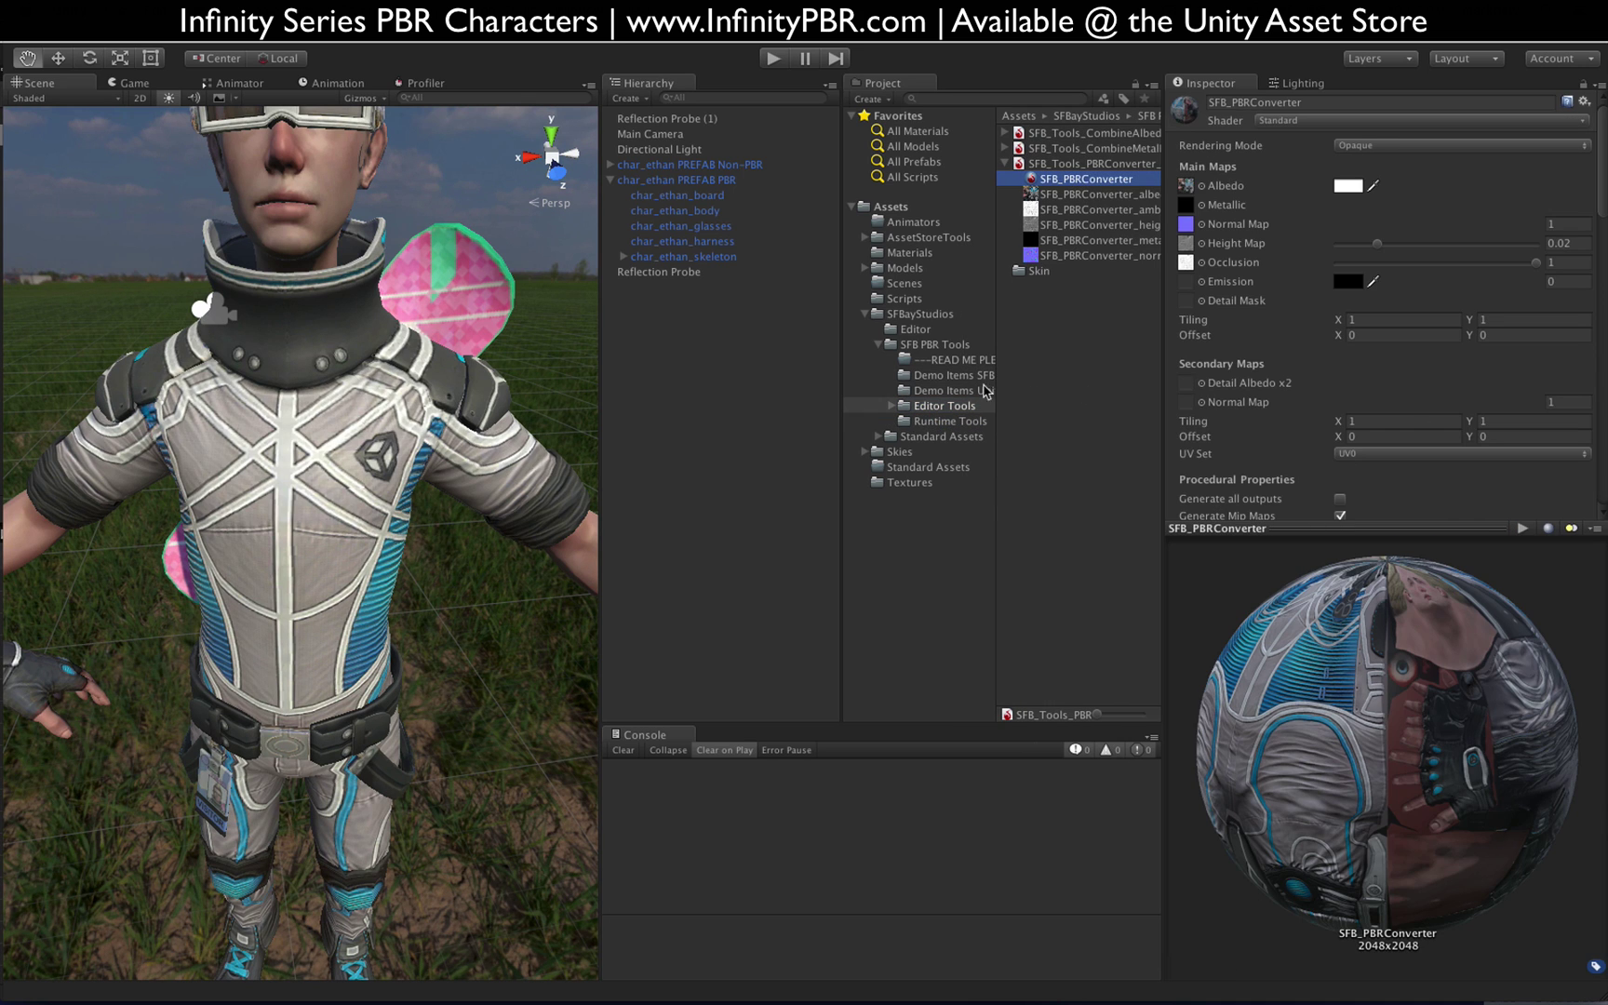
left_click(954, 375)
scroll(1369, 397, "down", 10)
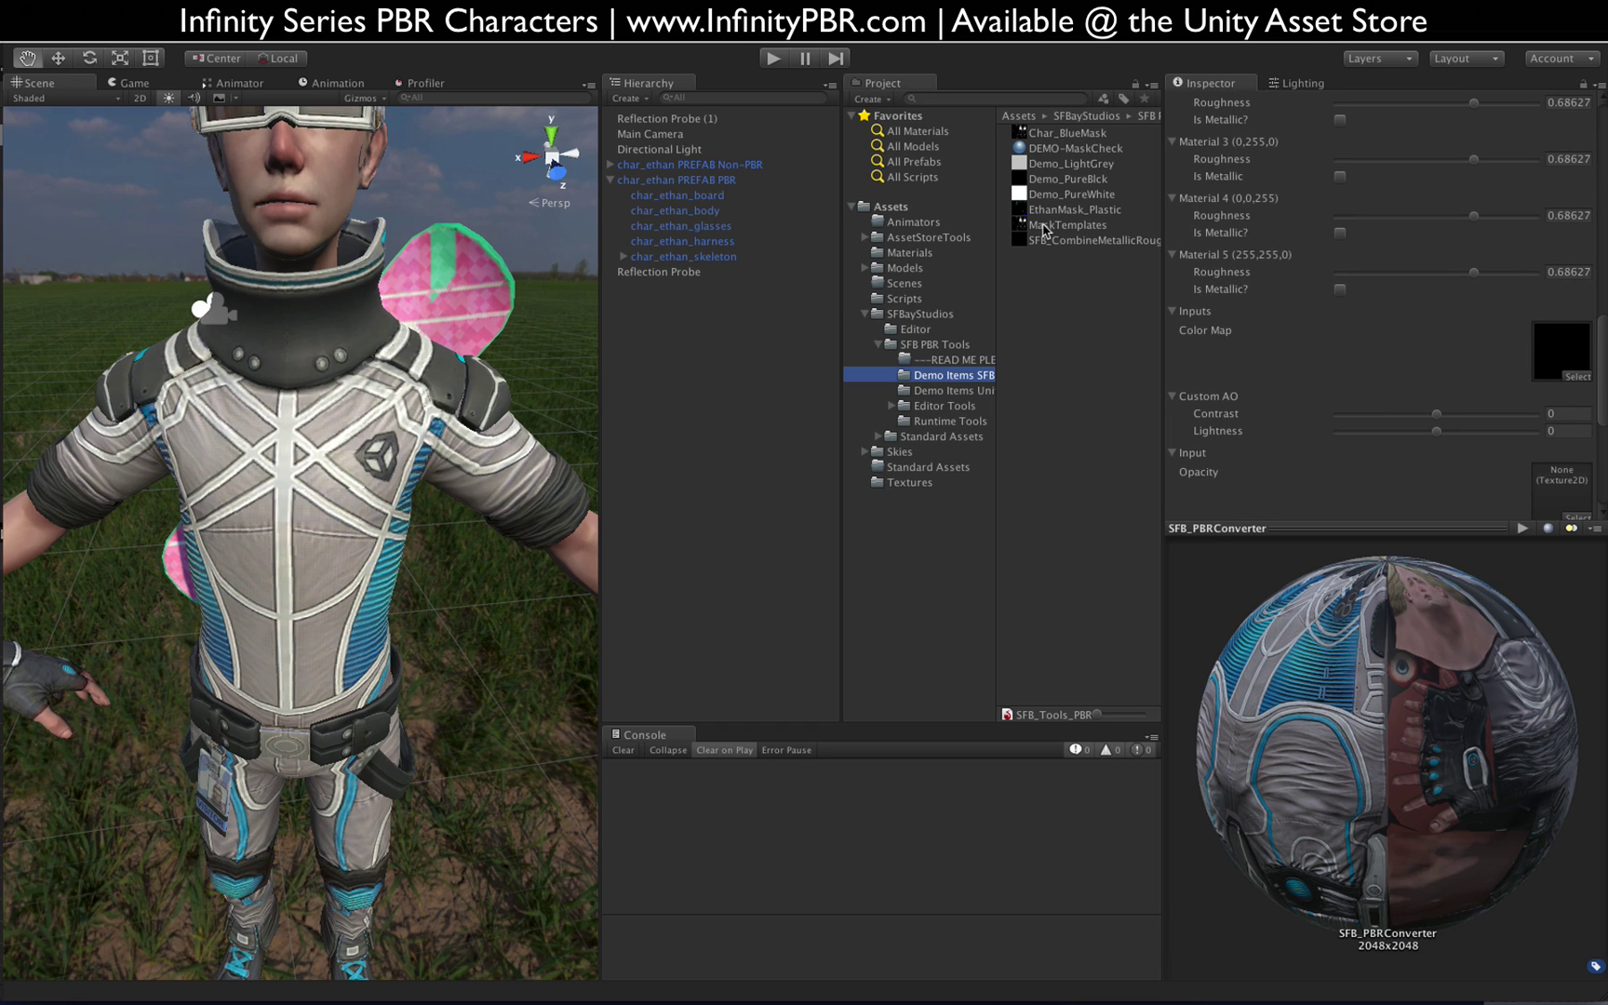
left_click_drag(1039, 214, 1542, 363)
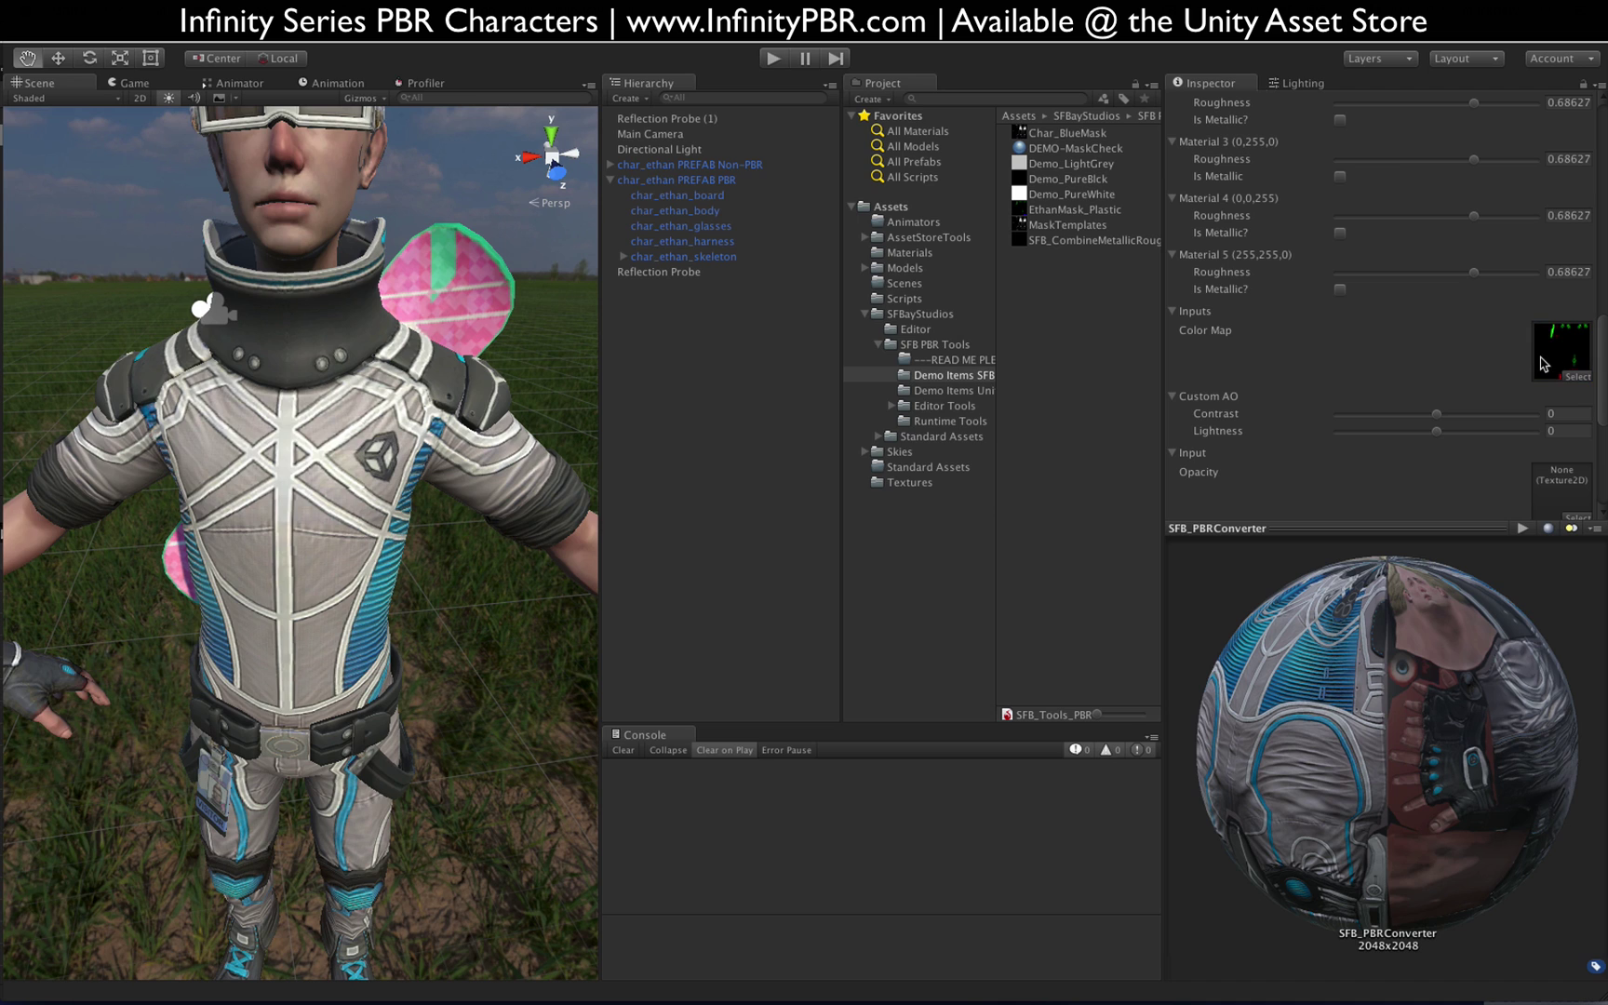
Step: Rename the texture to EthanColorID_Plastic and reselect the SFB_PBRConverter material
left_click(1071, 214)
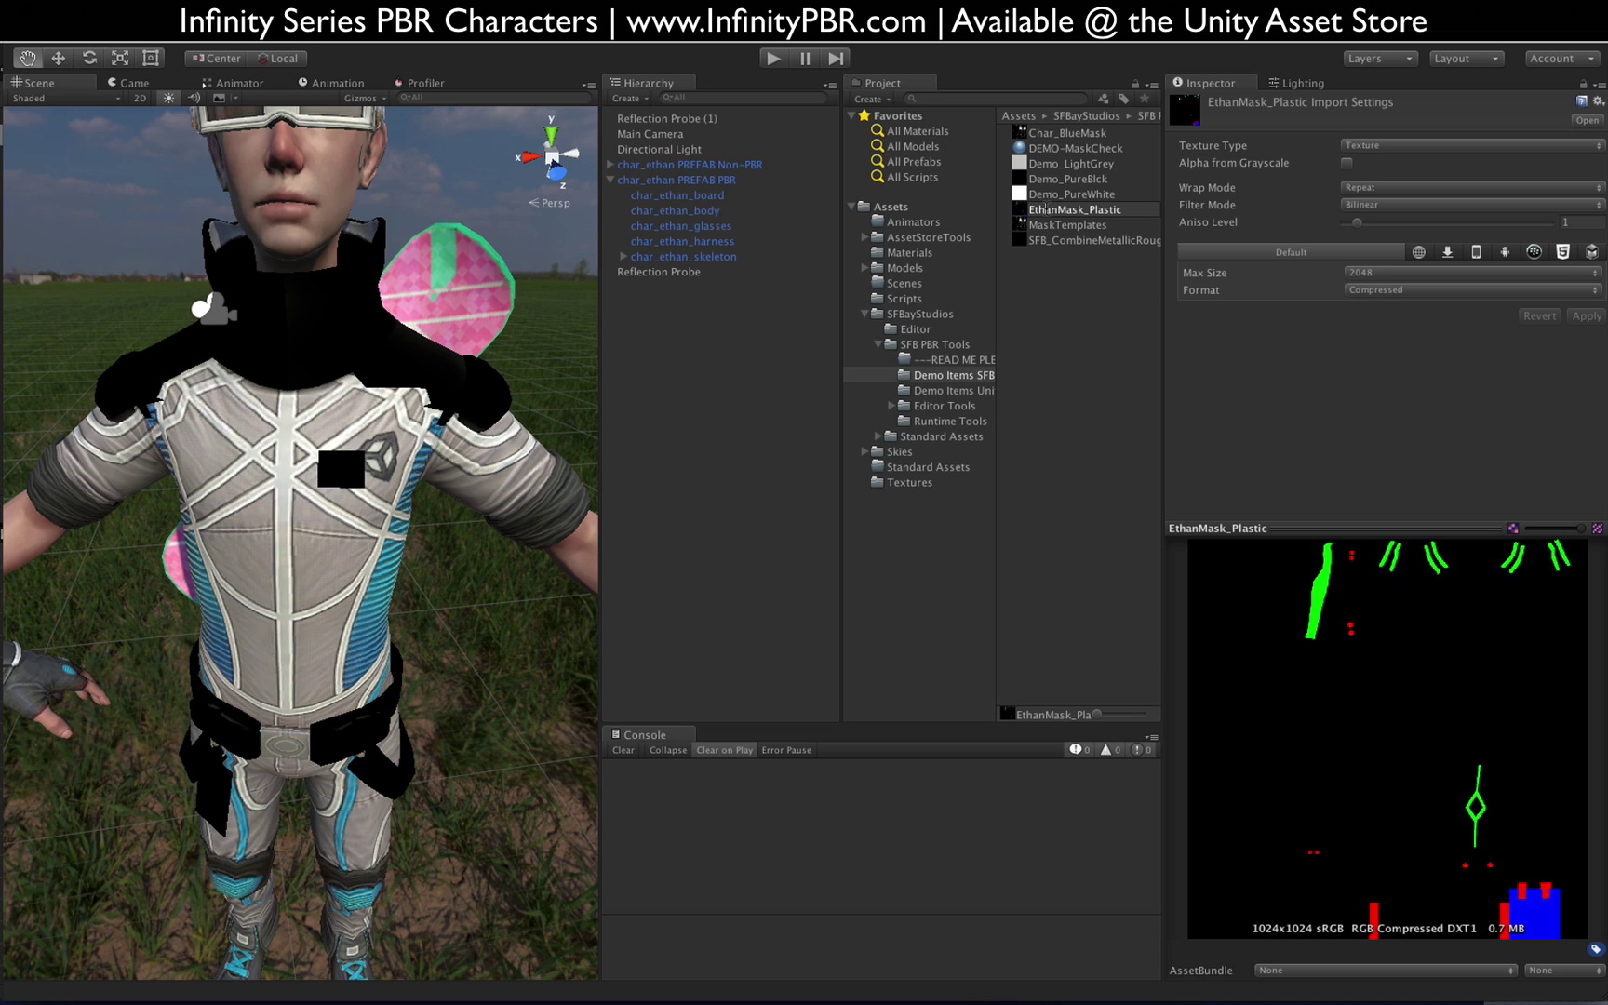
type("EthanCol")
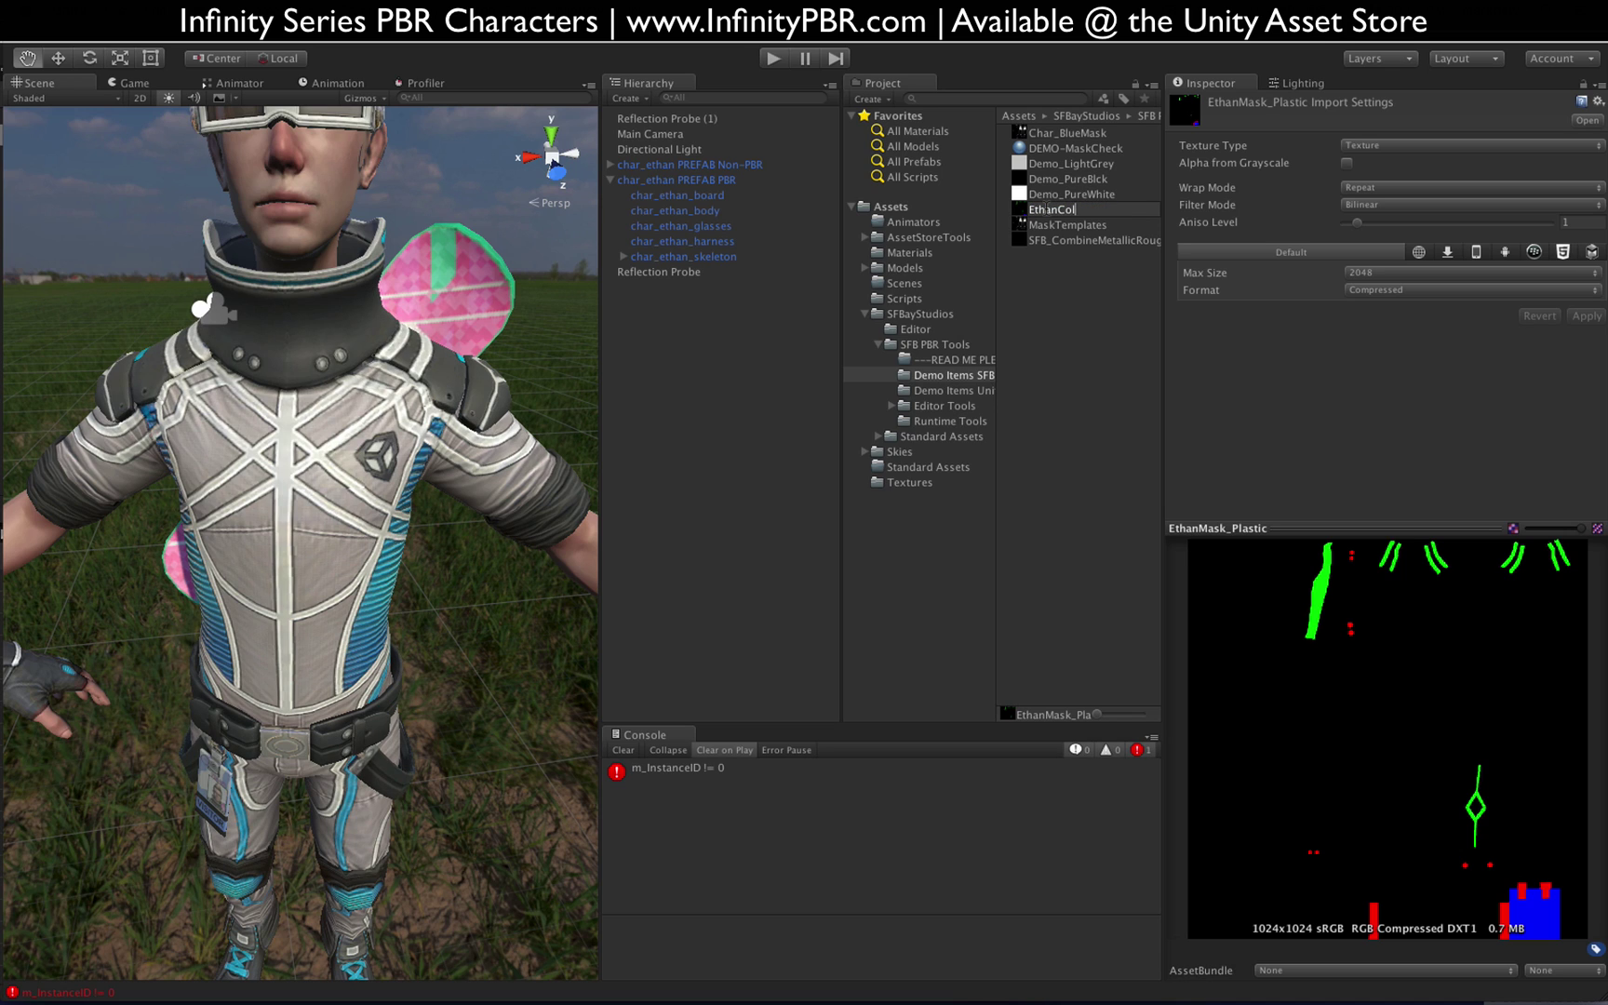
key("Return")
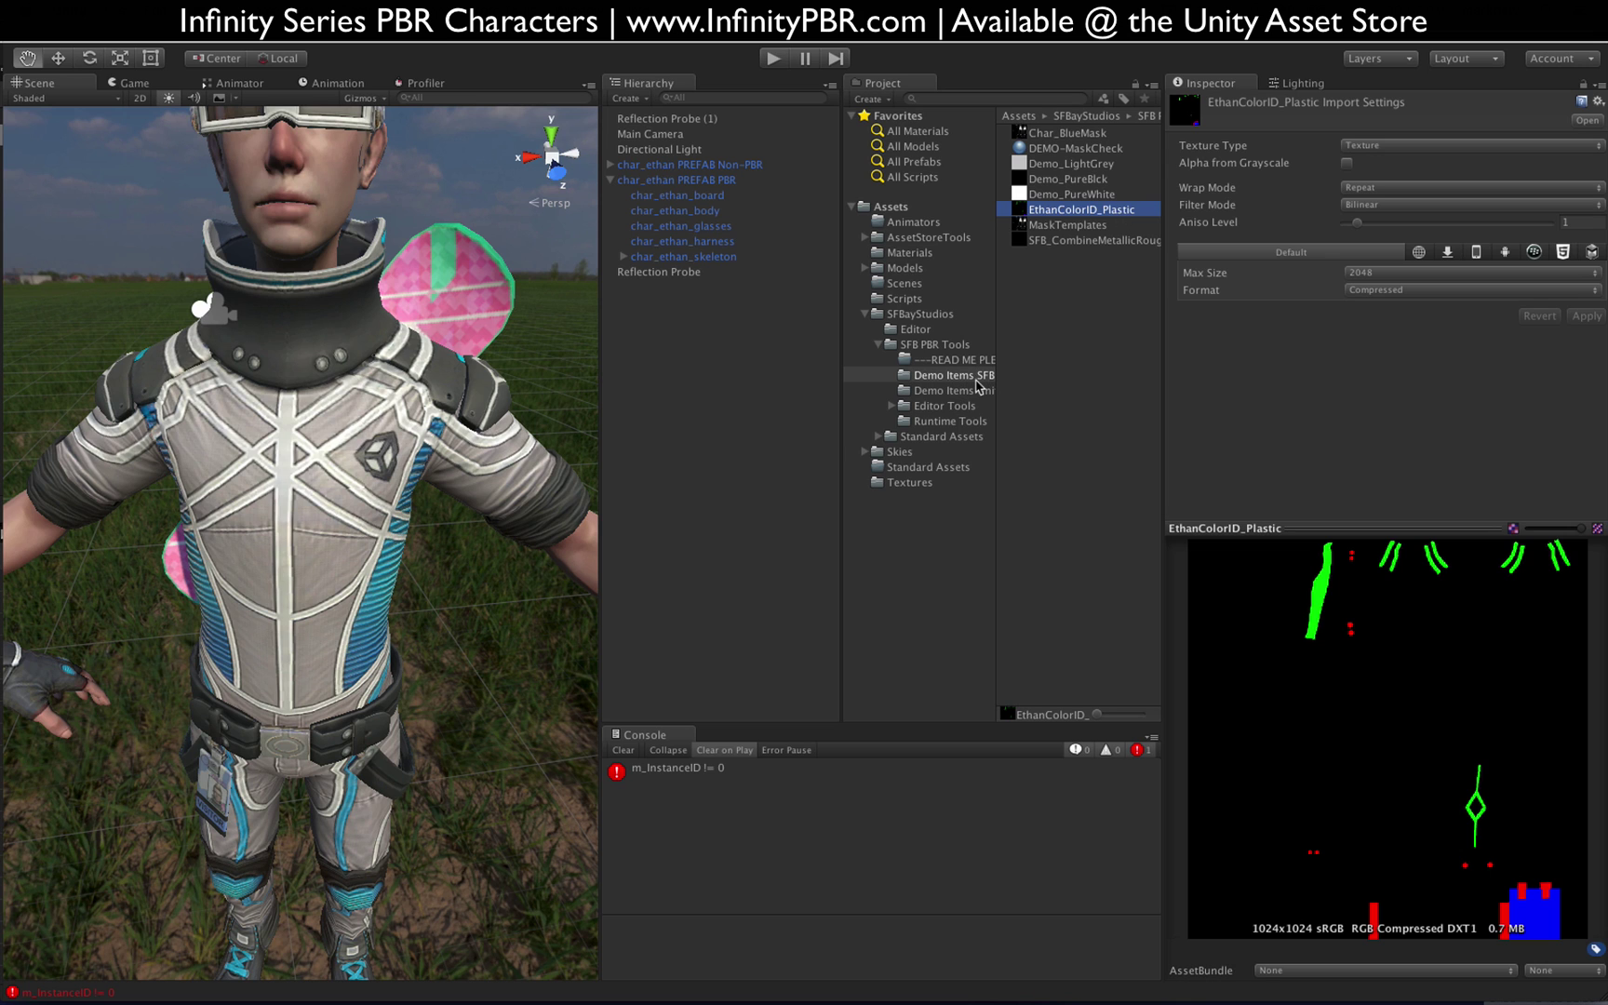
left_click(949, 421)
left_click(945, 405)
left_click(1083, 179)
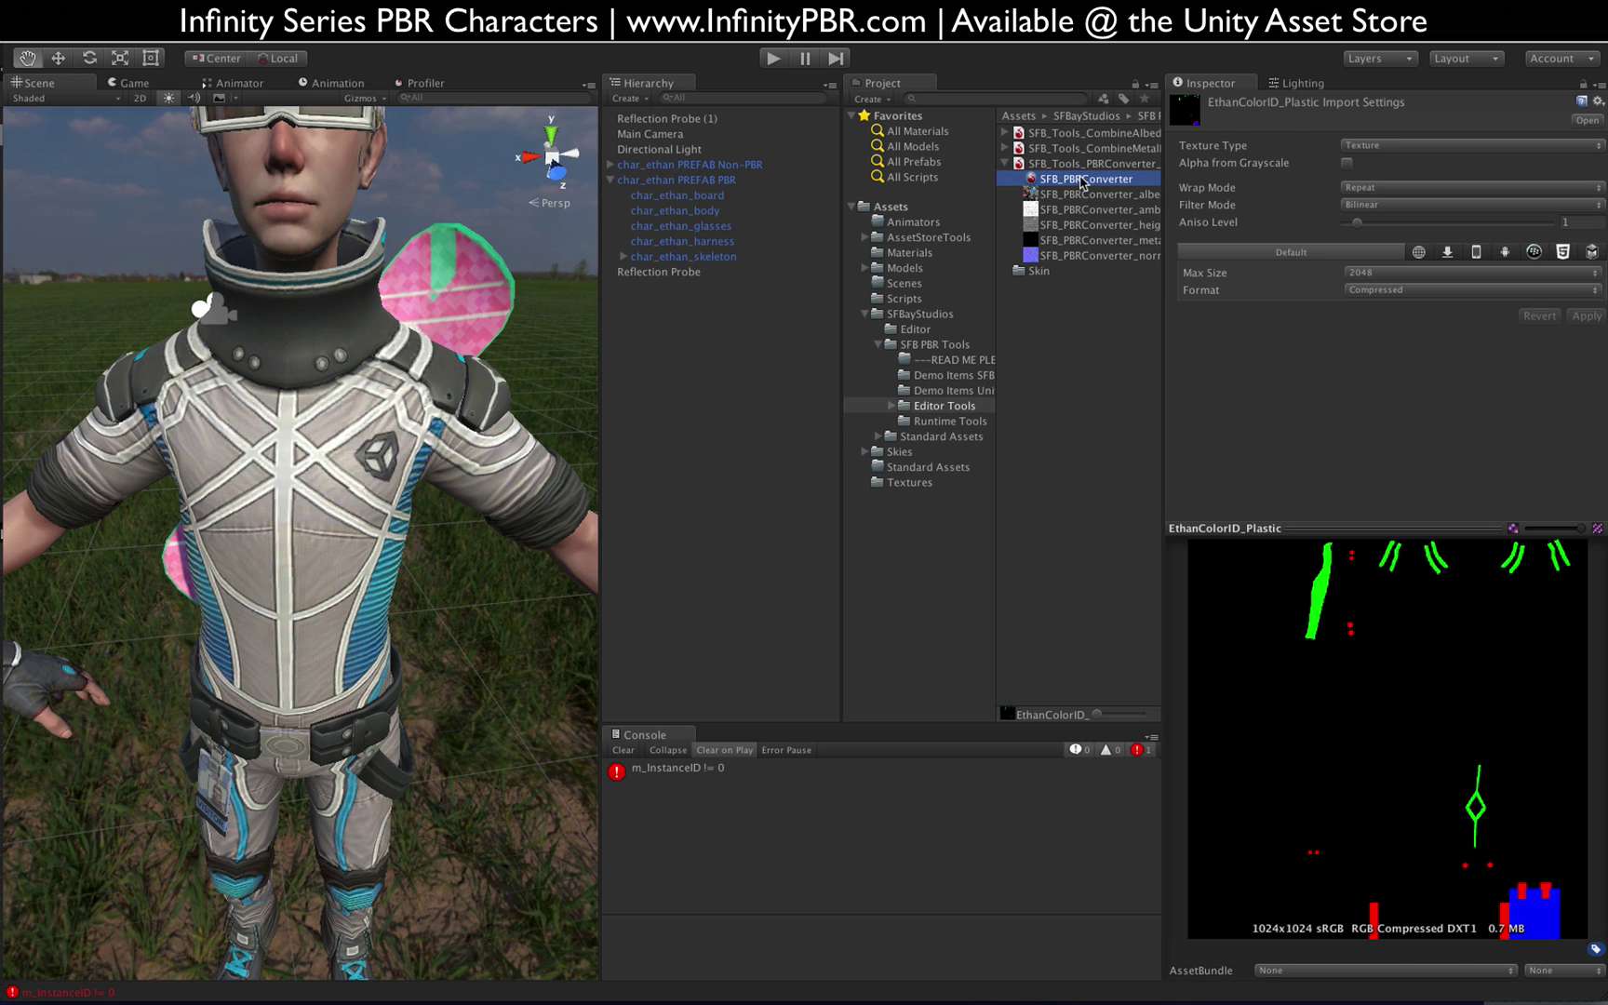
scroll(1452, 391, "down", 10)
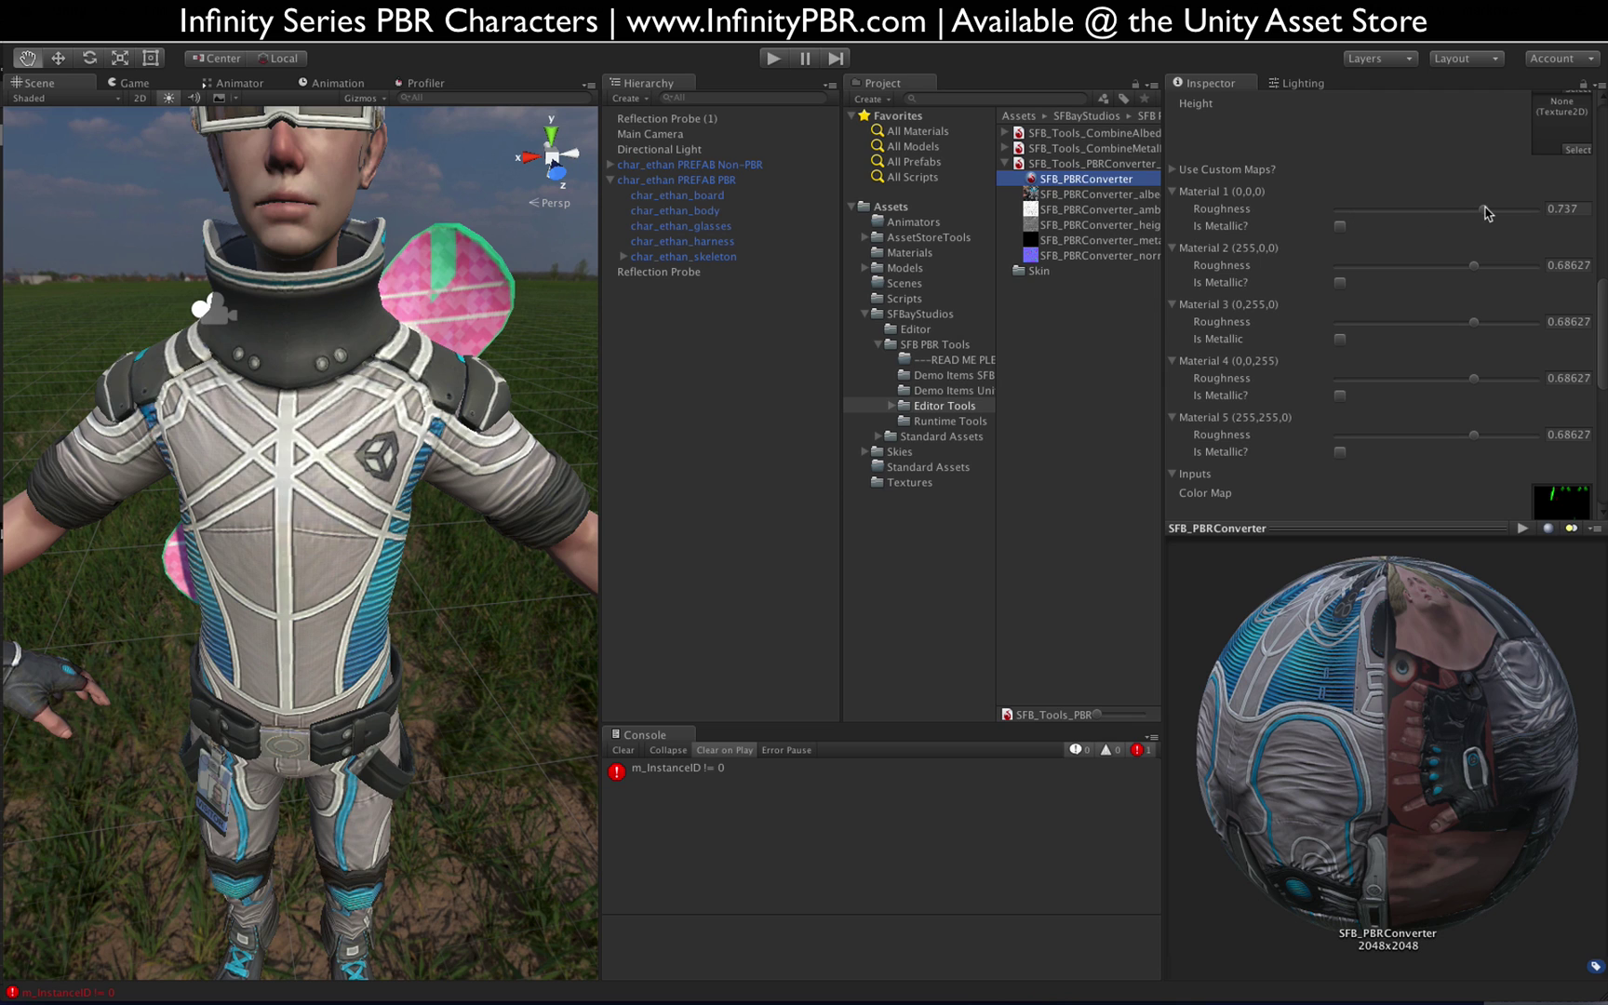
Step: Lower Material 1 roughness to 0.376 and orbit around Ethan's upper body to judge it
left_click(1342, 212)
type("1")
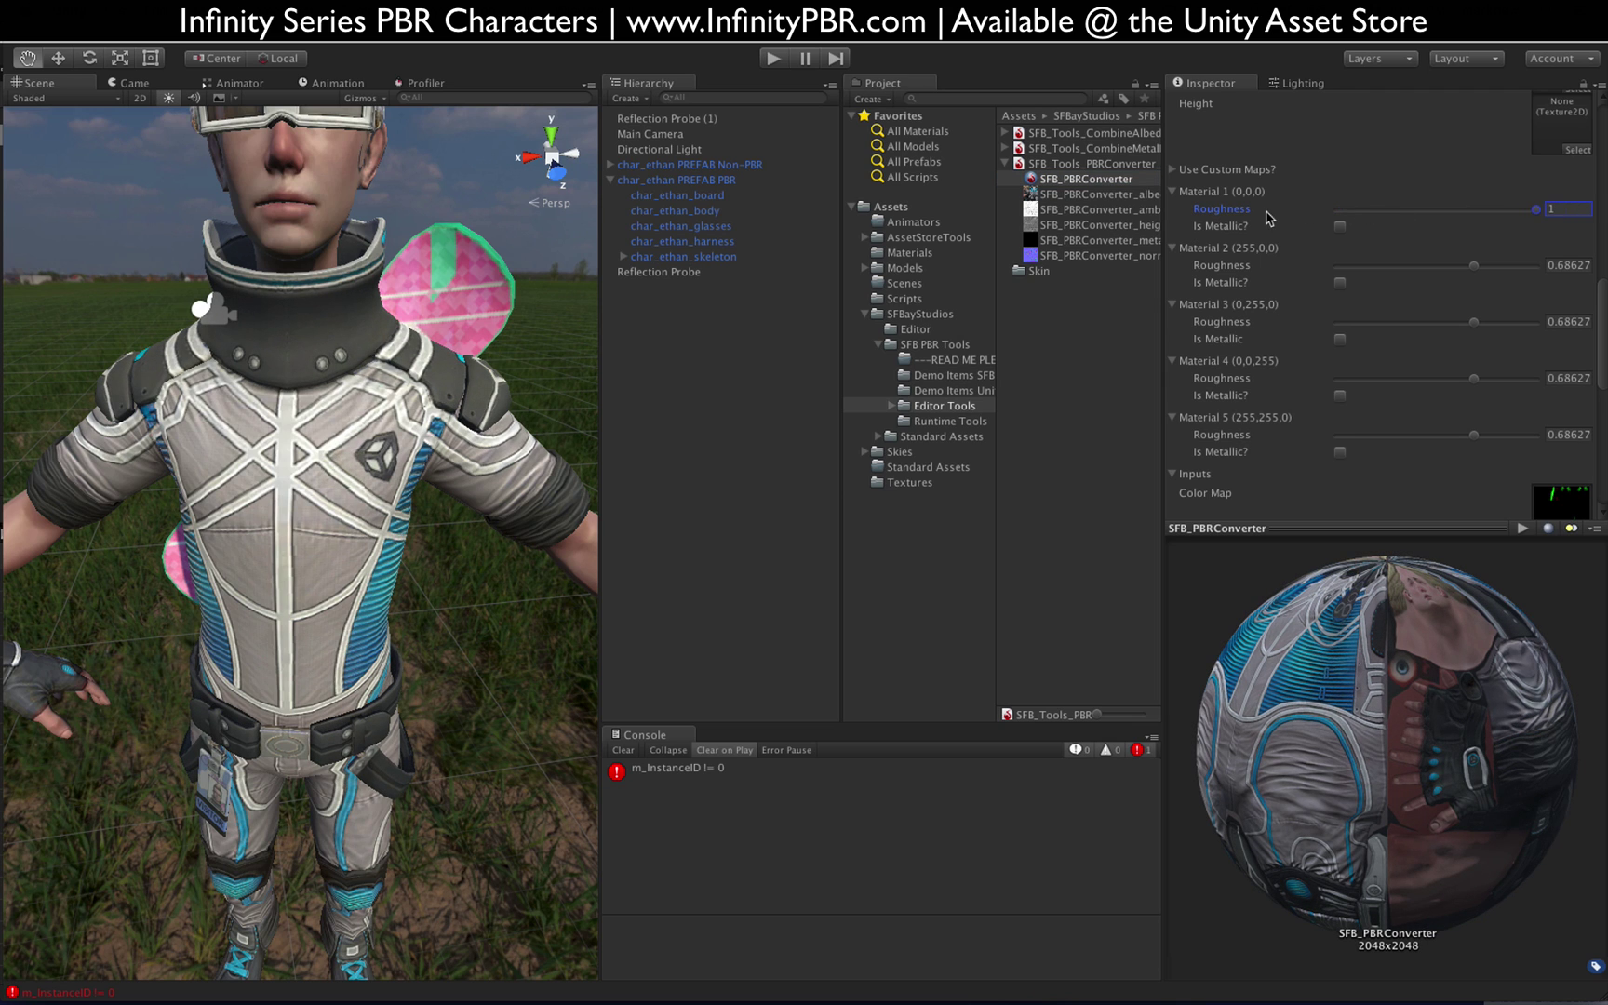
left_click(1412, 209)
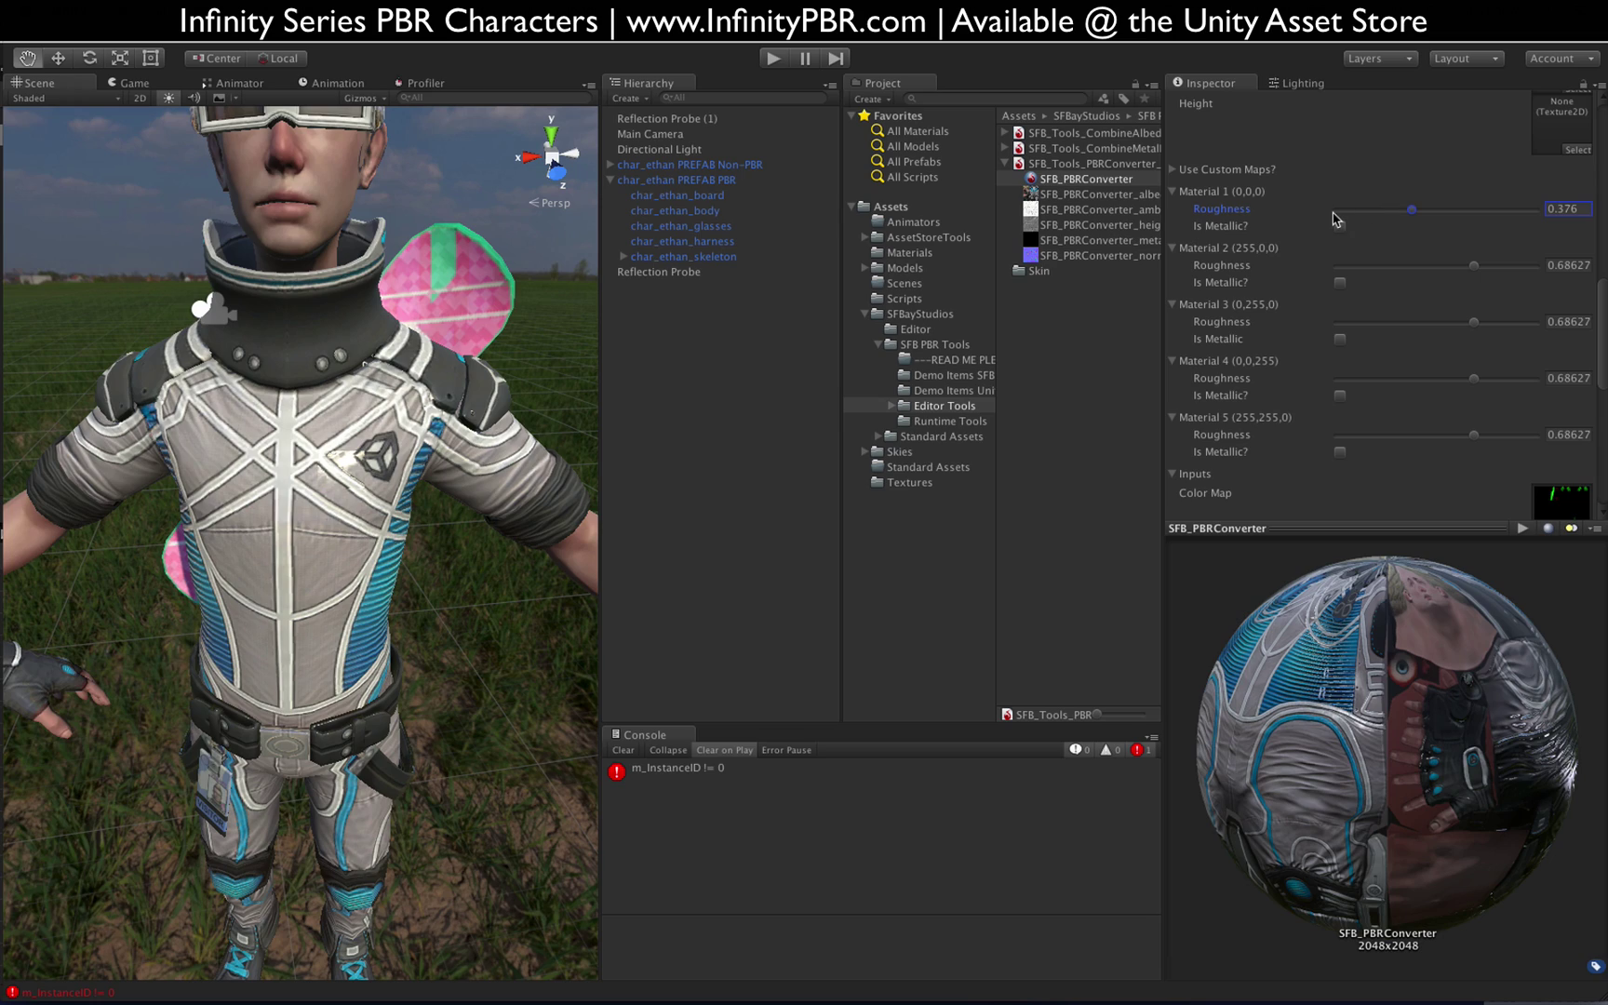
left_click_drag(327, 488, 281, 409, "alt")
scroll(307, 430, "up", 5)
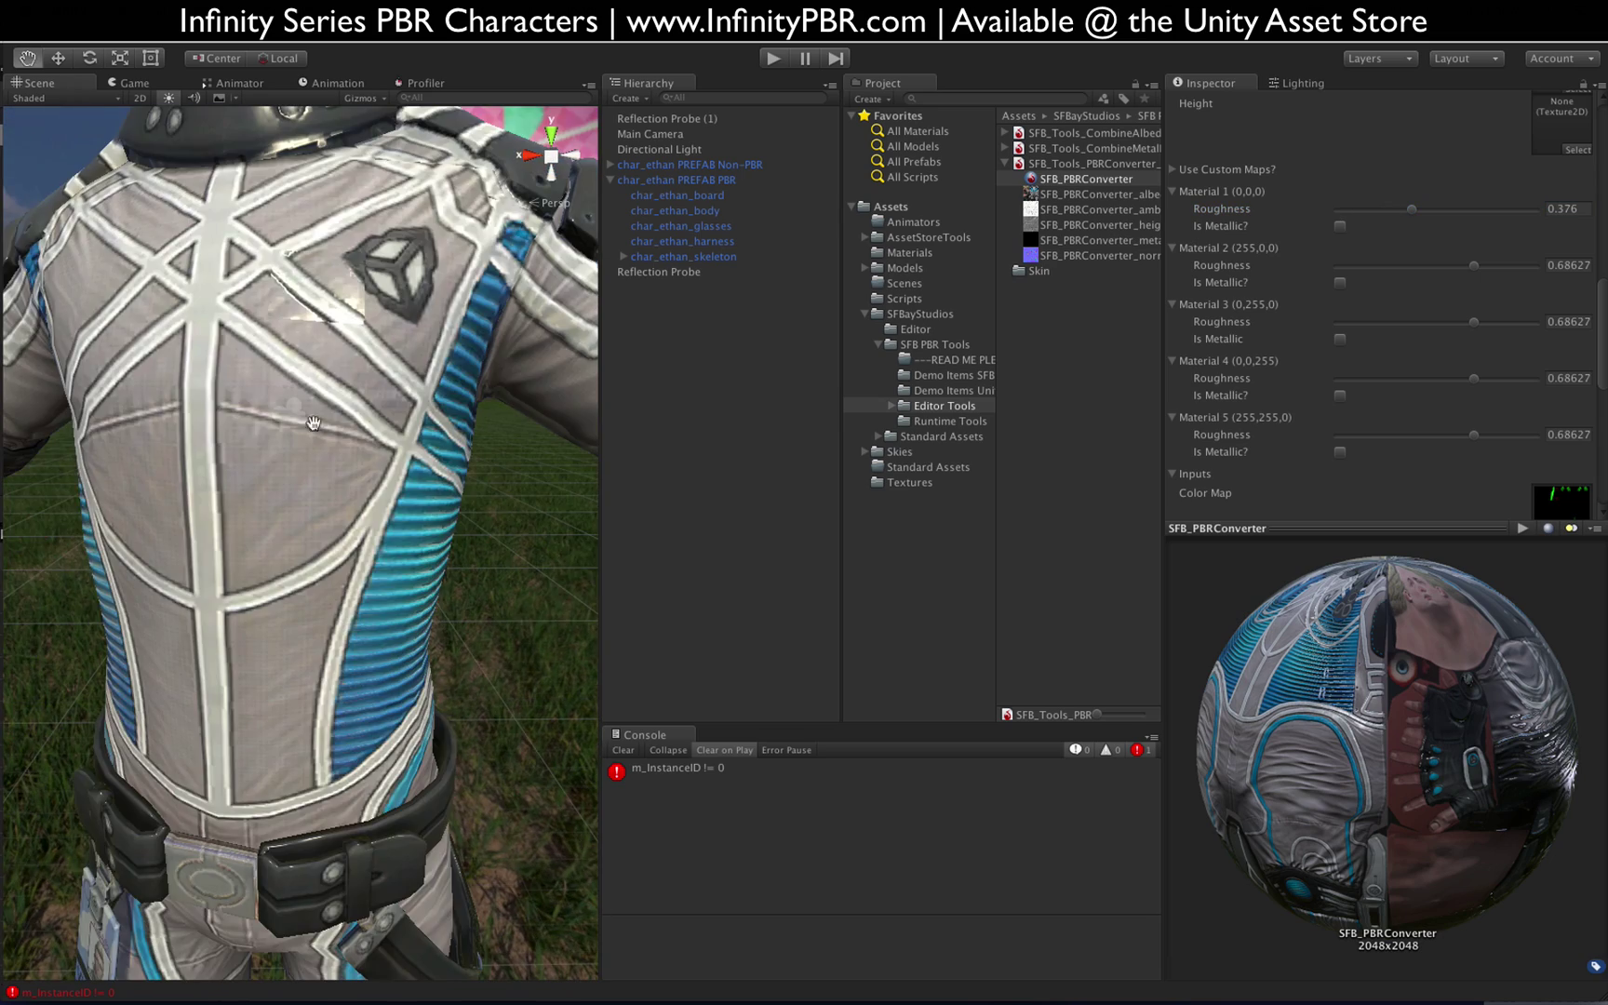
left_click_drag(337, 330, 363, 355, "alt")
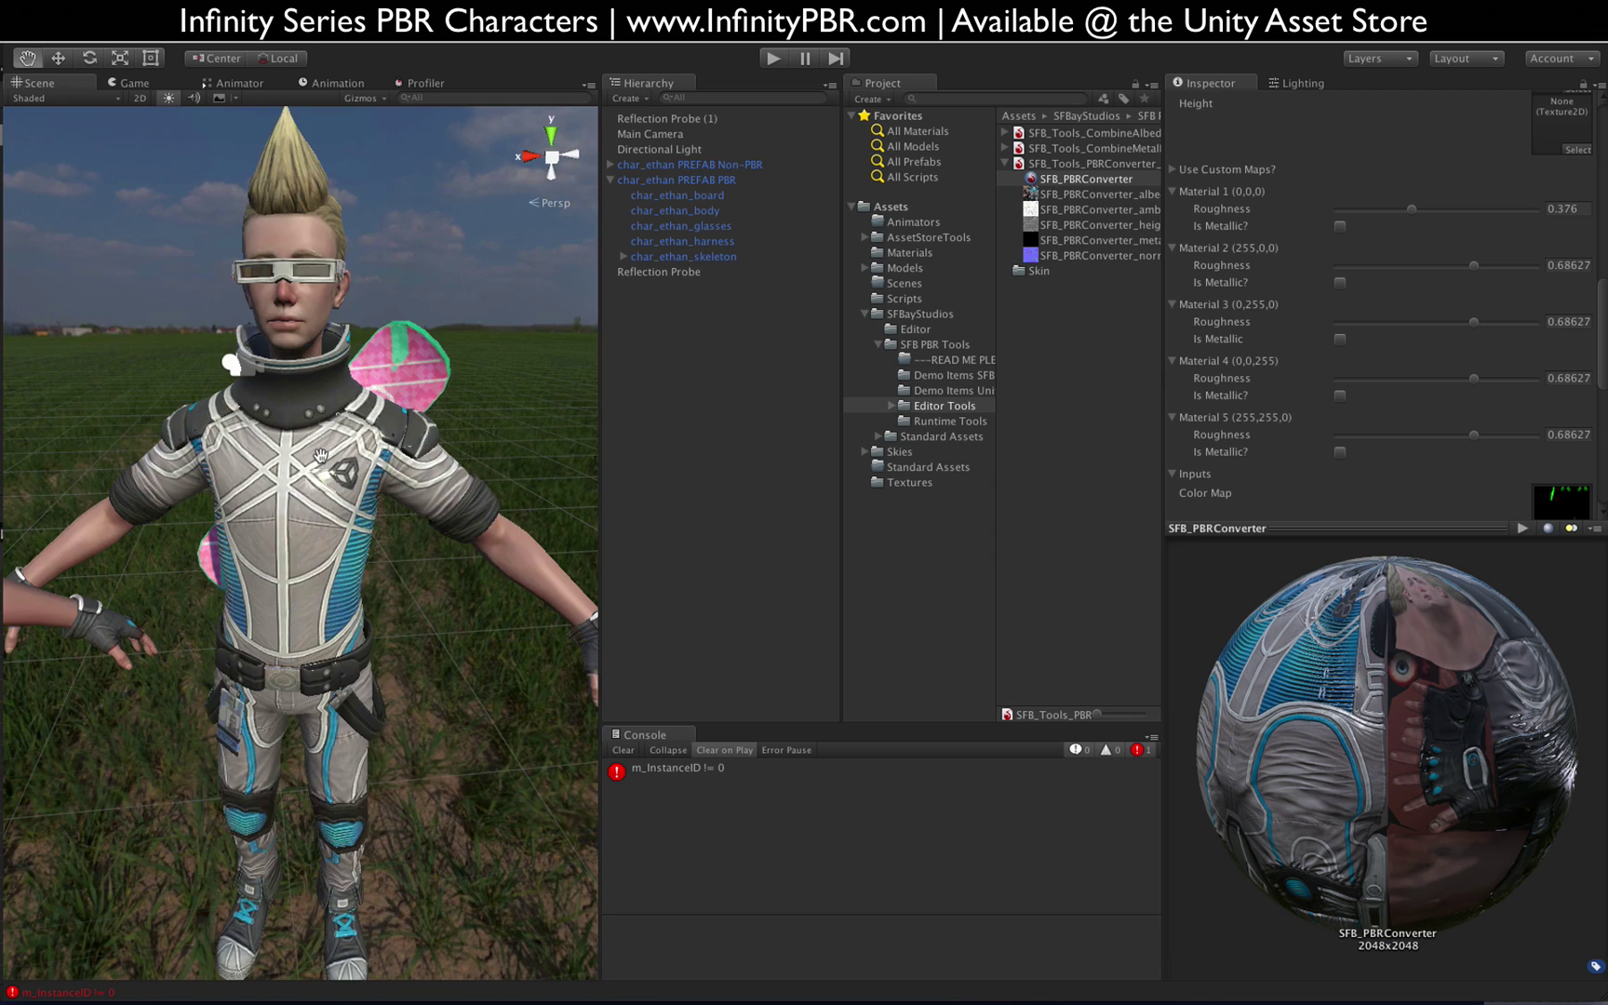
scroll(320, 457, "up", 3)
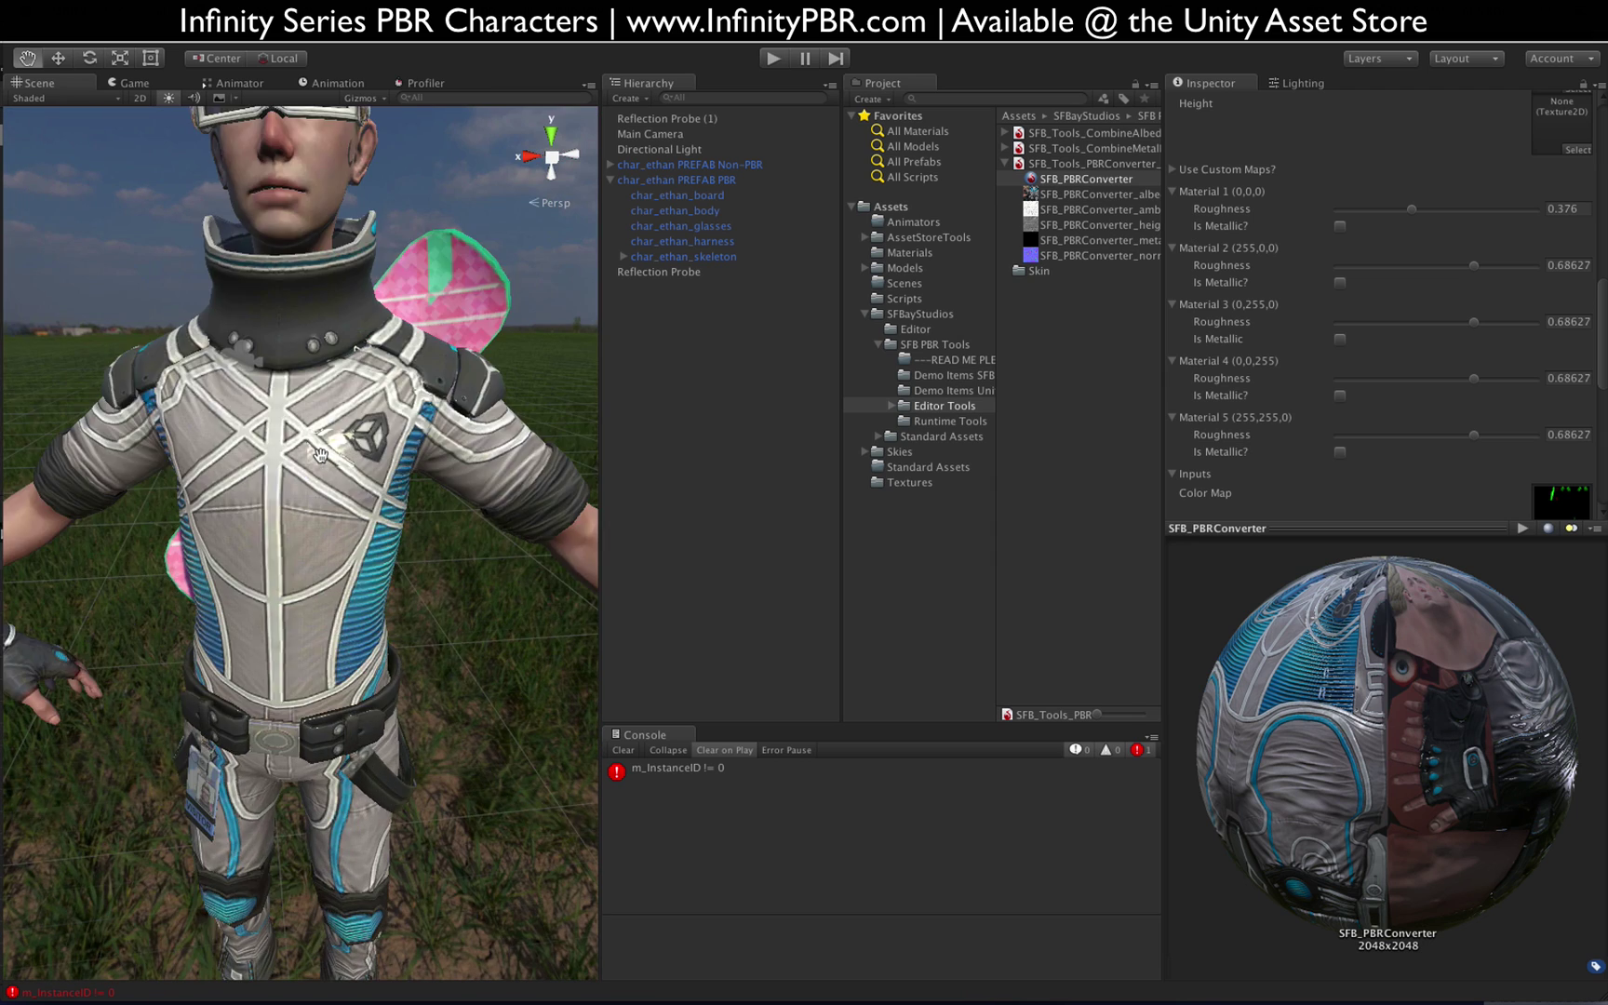
left_click_drag(320, 457, 531, 374, "alt")
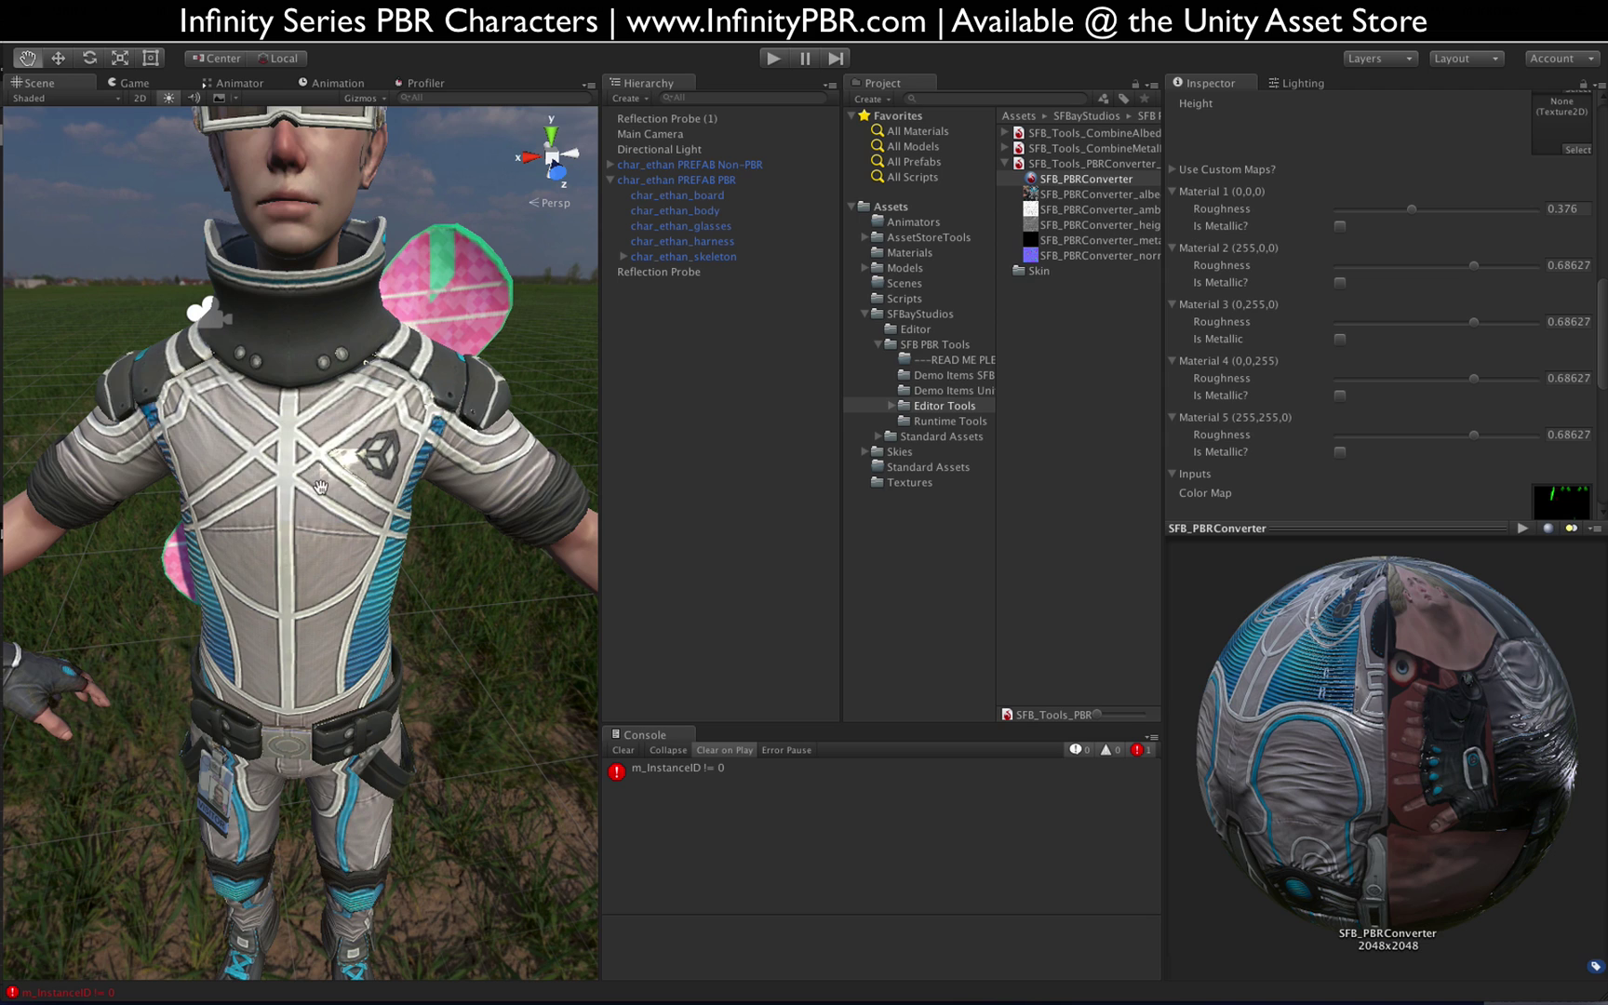
Step: Clear the console errors, raise Material 1 roughness to about 0.718 and make it metallic
left_click(621, 750)
left_click_drag(1412, 210, 1480, 210)
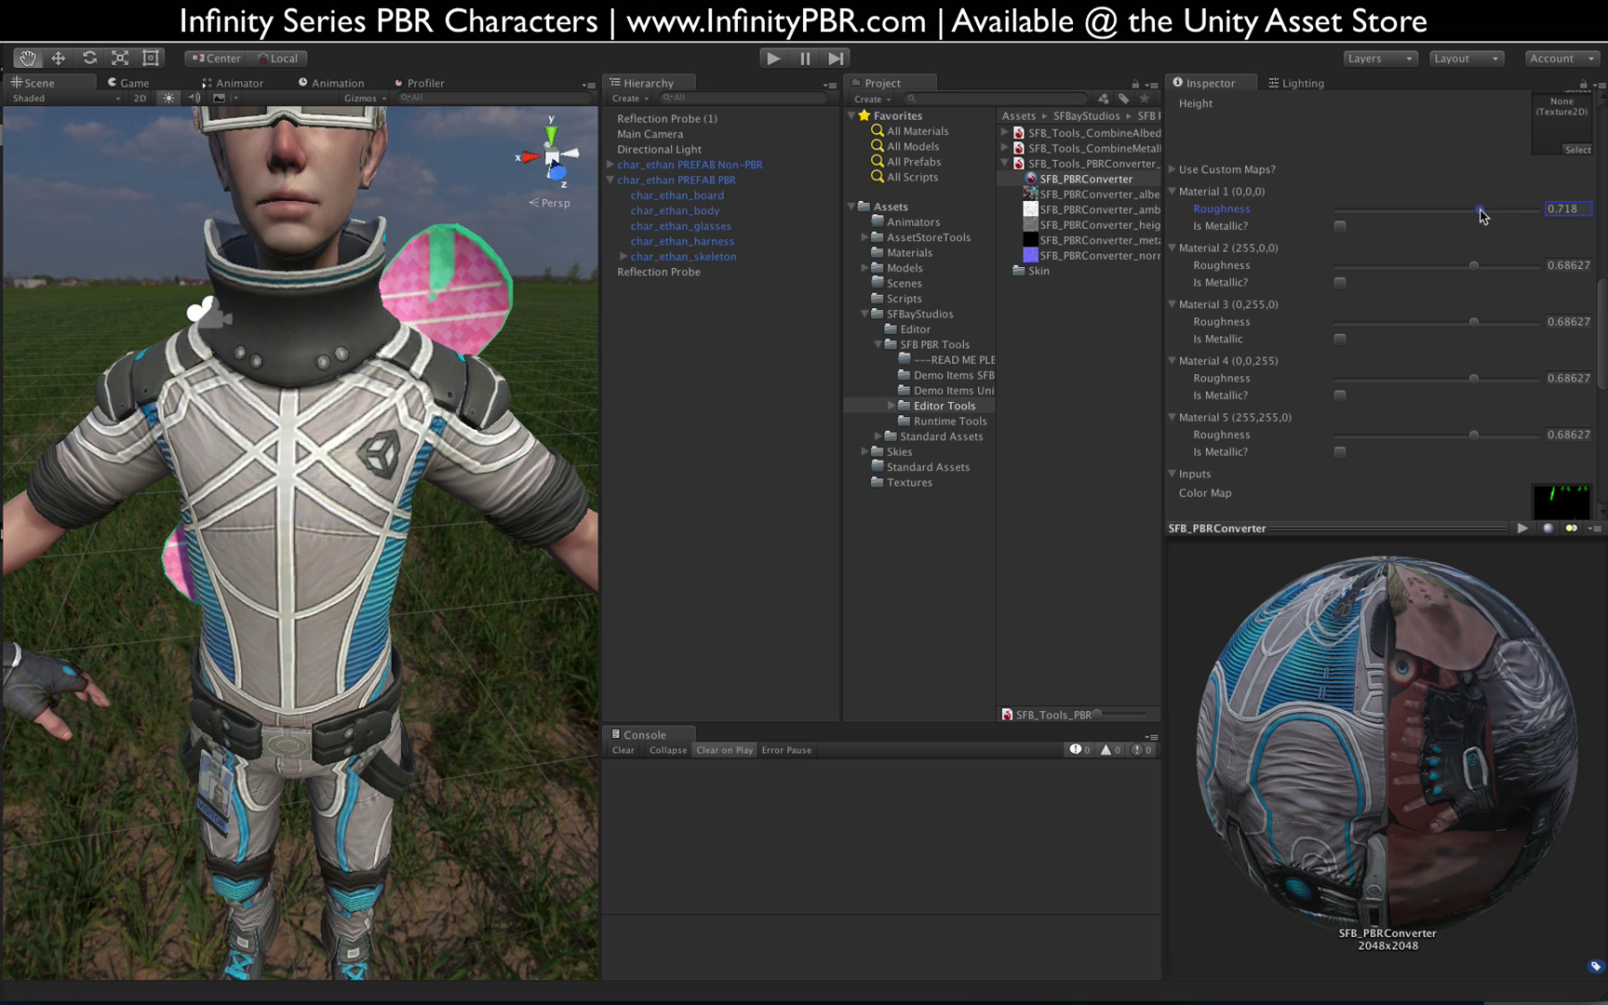
left_click_drag(1350, 211, 1457, 212)
left_click(1340, 226)
Step: Make Material 1 non-metallic, and make Material 2 metallic with roughness 0.32
left_click(1340, 228)
left_click(1341, 228)
left_click(1340, 283)
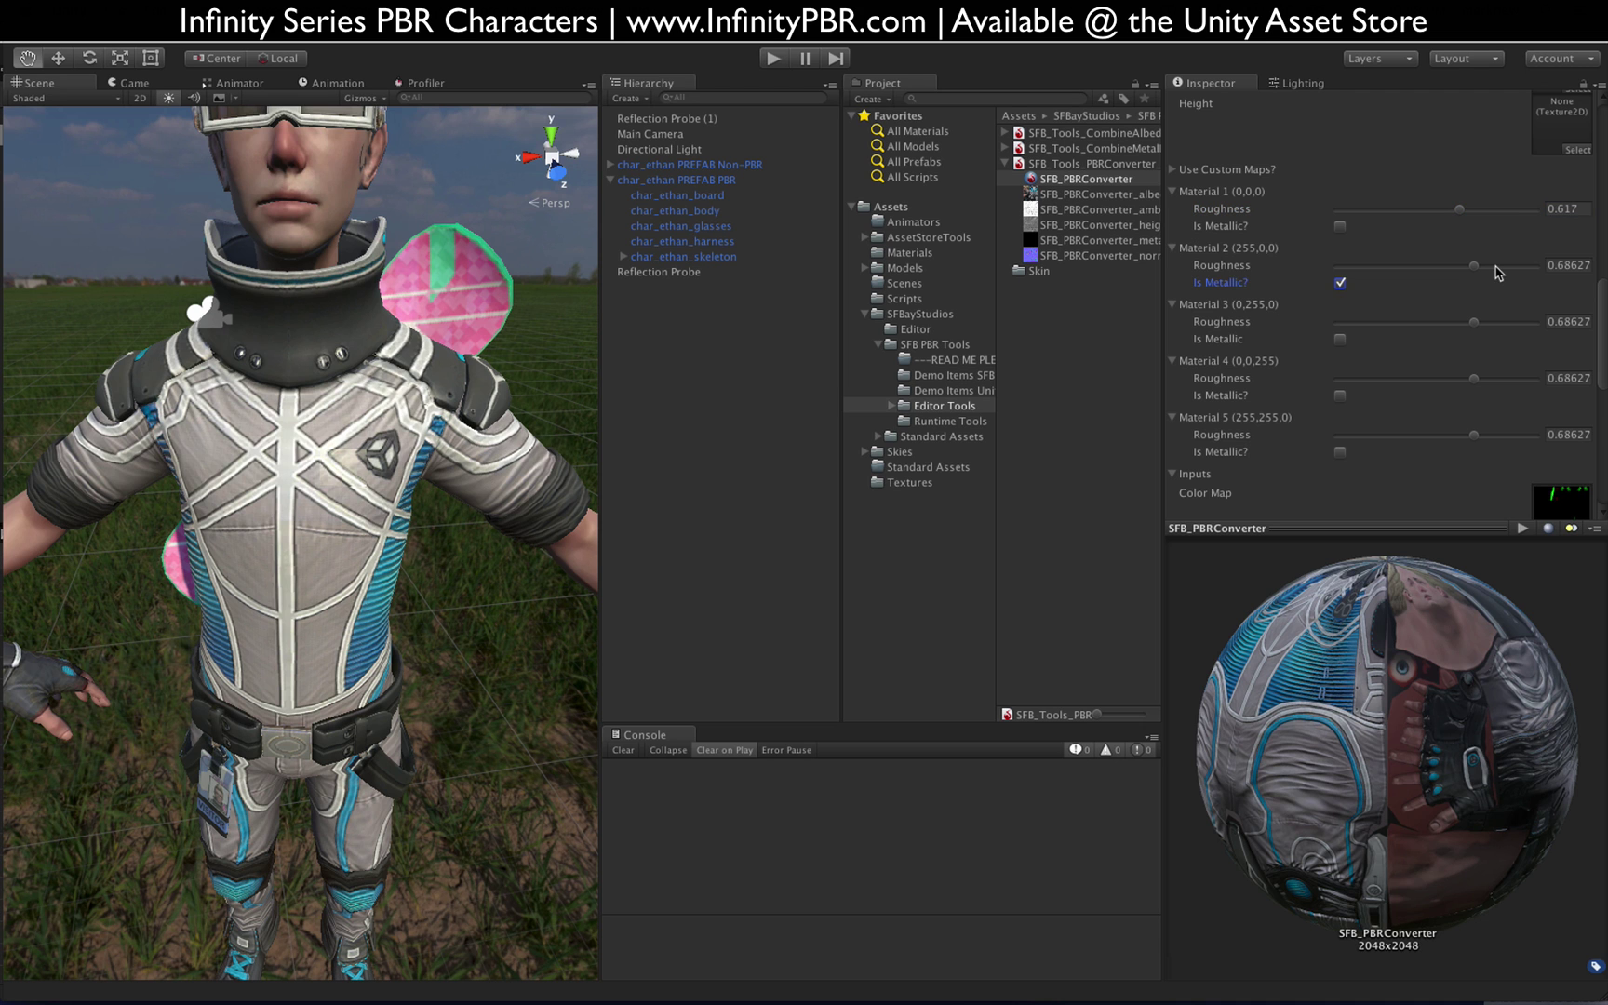
scroll(352, 345, "up", 3)
left_click_drag(352, 344, 426, 354, "alt")
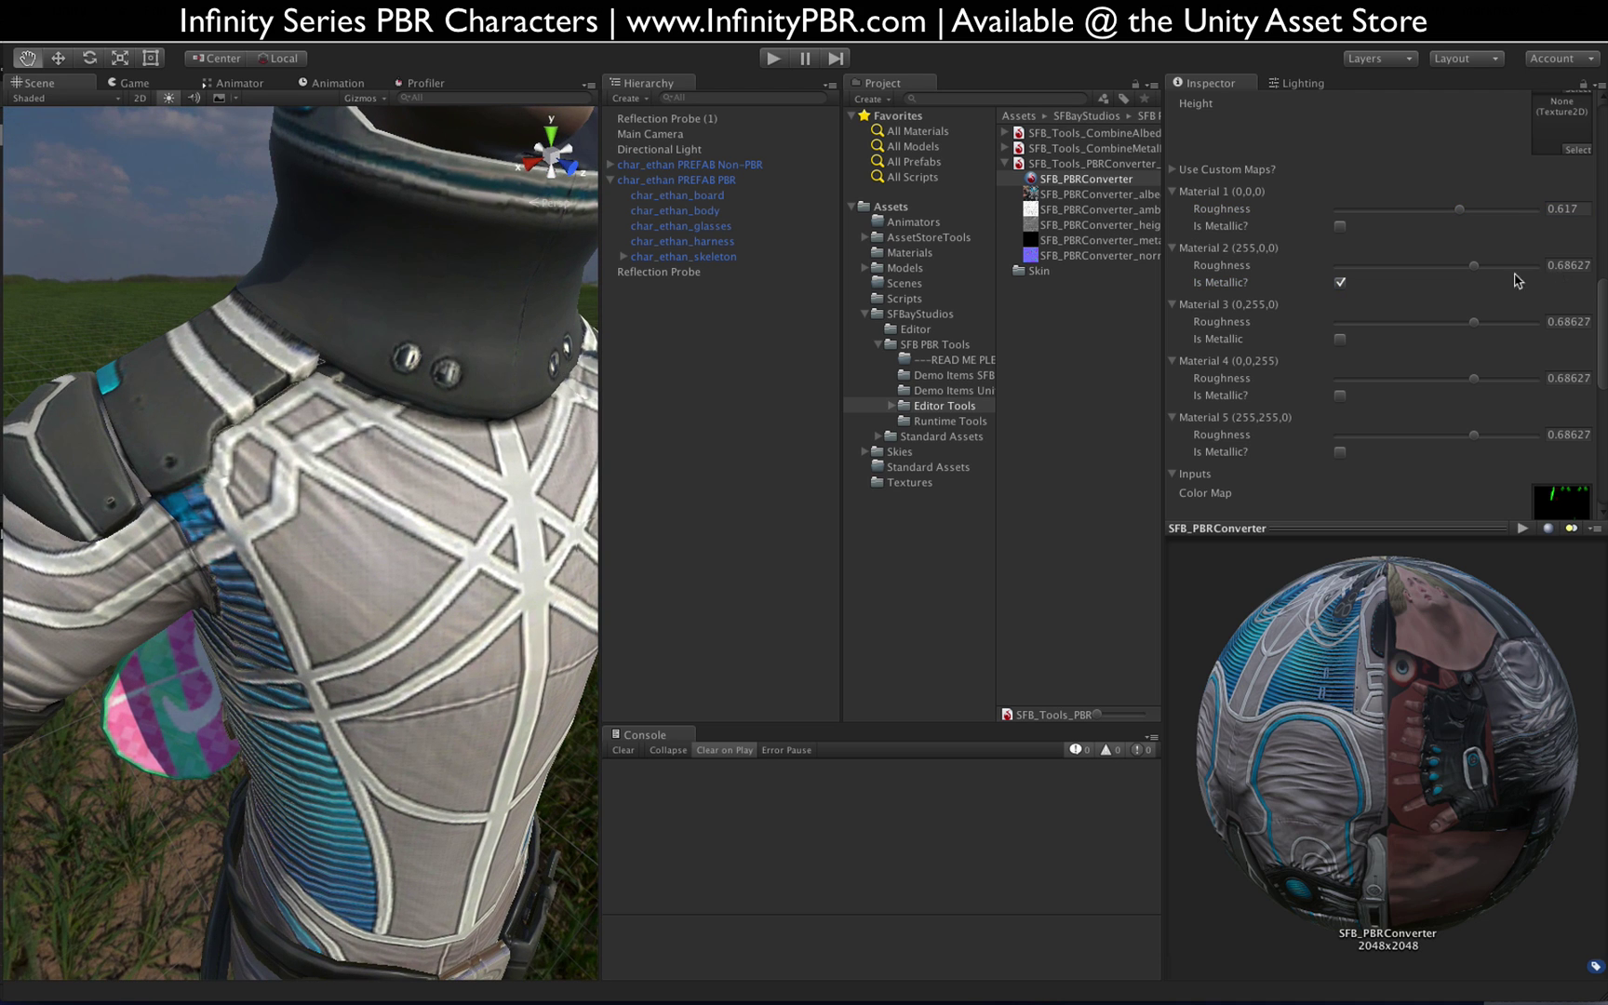
left_click_drag(1475, 272, 1569, 271)
left_click_drag(1408, 270, 1443, 276)
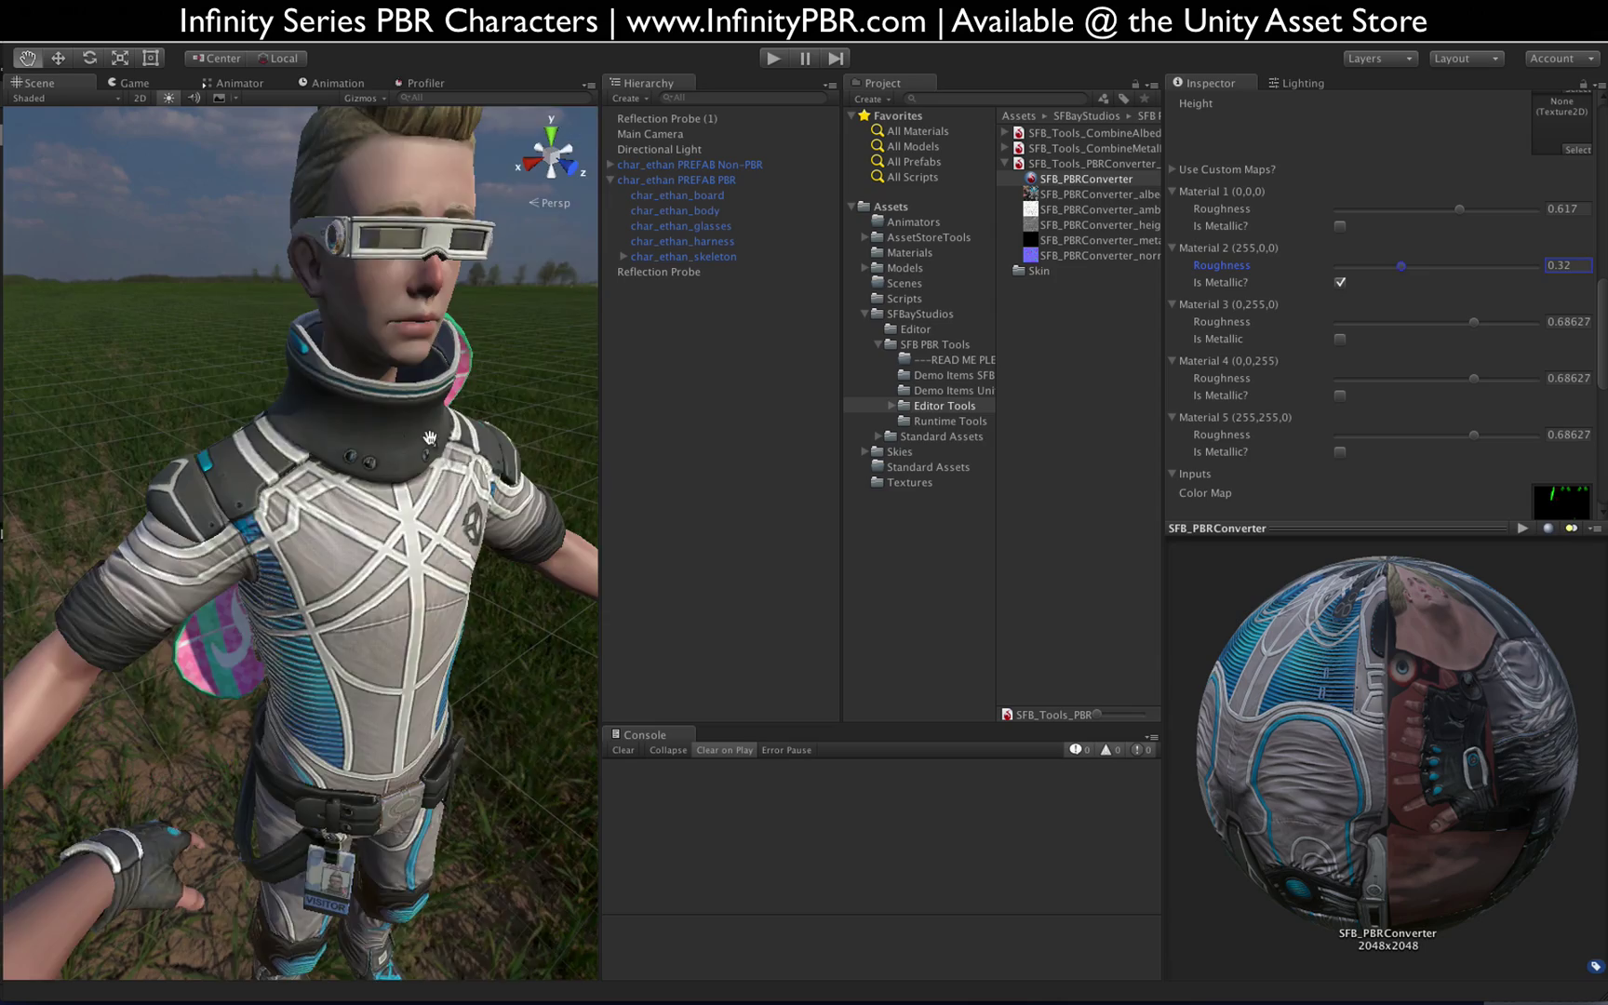
Step: Orbit and zoom around Ethan to review the glossier Material 2 reflections
left_click_drag(139, 316, 315, 352, "alt")
scroll(314, 353, "down", 2)
scroll(314, 351, "down", 6)
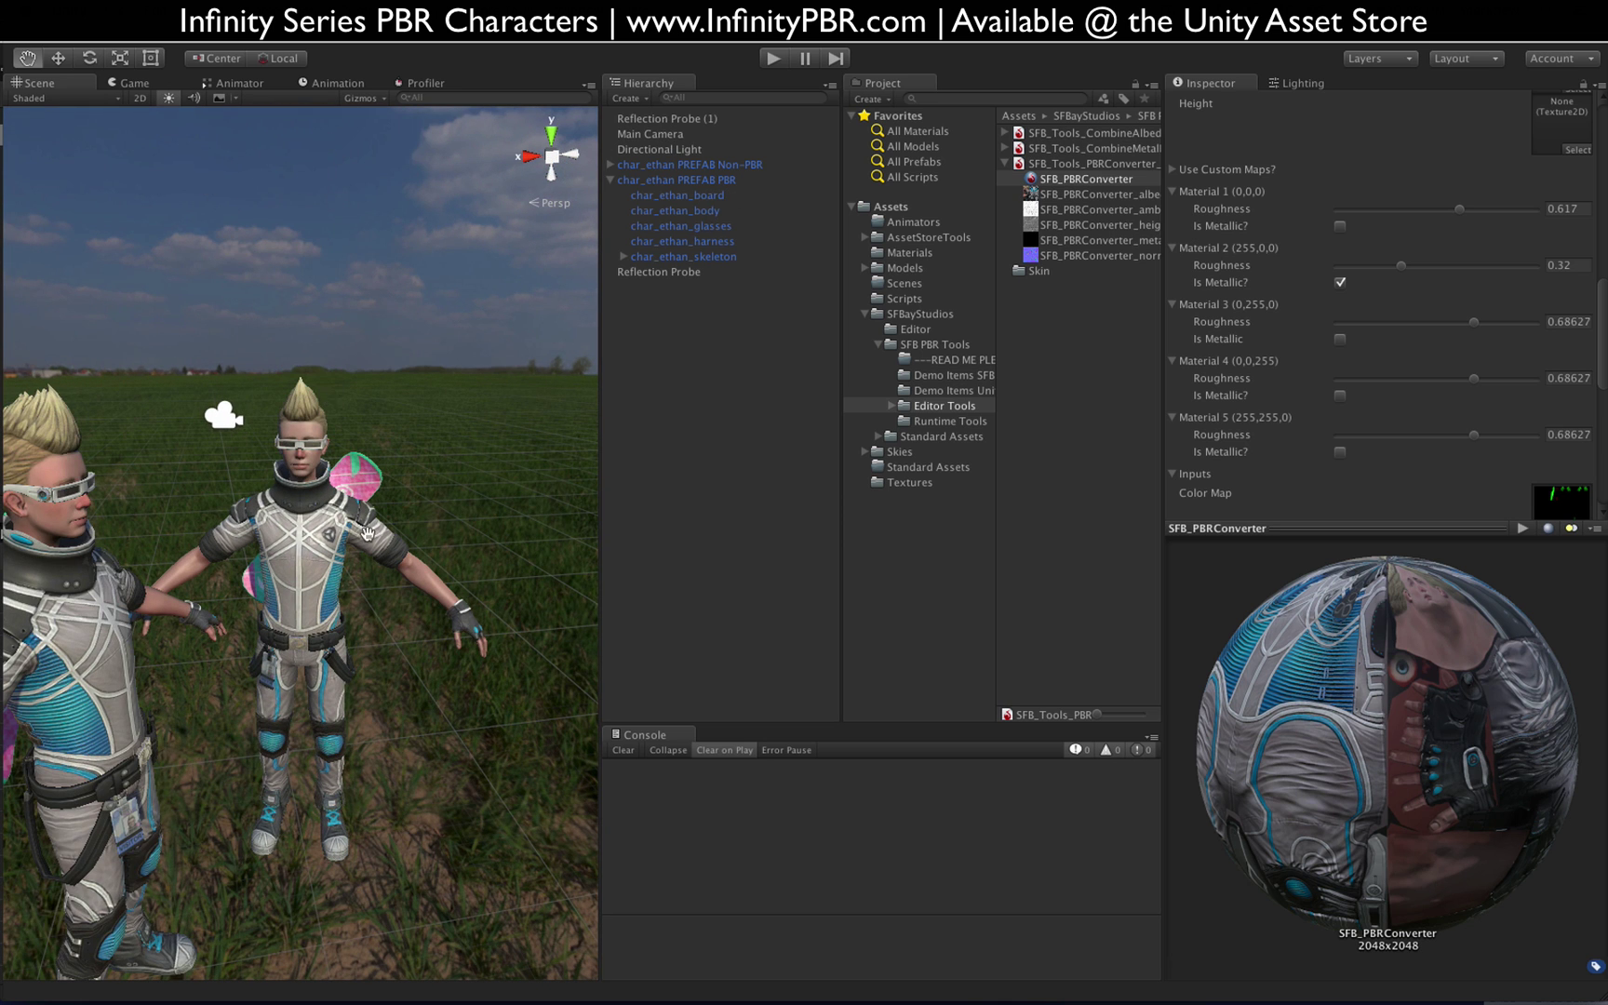
scroll(365, 532, "up", 3)
left_click_drag(365, 536, 352, 531, "alt")
scroll(350, 531, "up", 5)
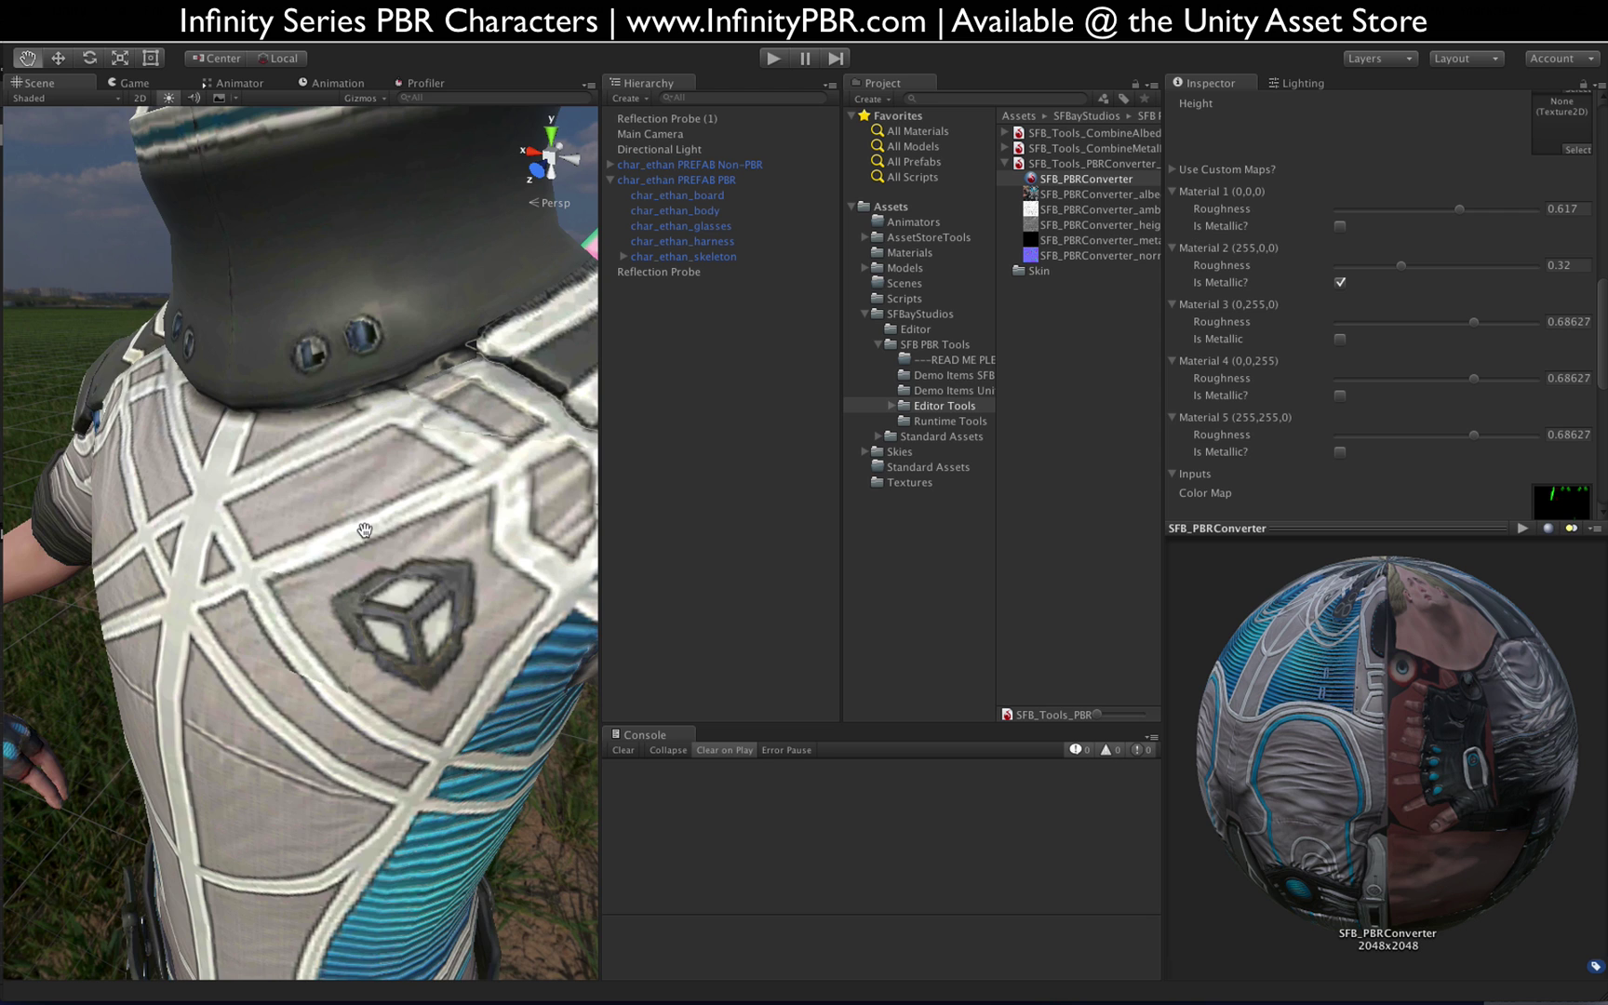
scroll(365, 531, "down", 5)
Step: Try Material 3 roughness at 0.716 and 0.369 while orbiting to a side view
left_click_drag(1465, 323, 1480, 326)
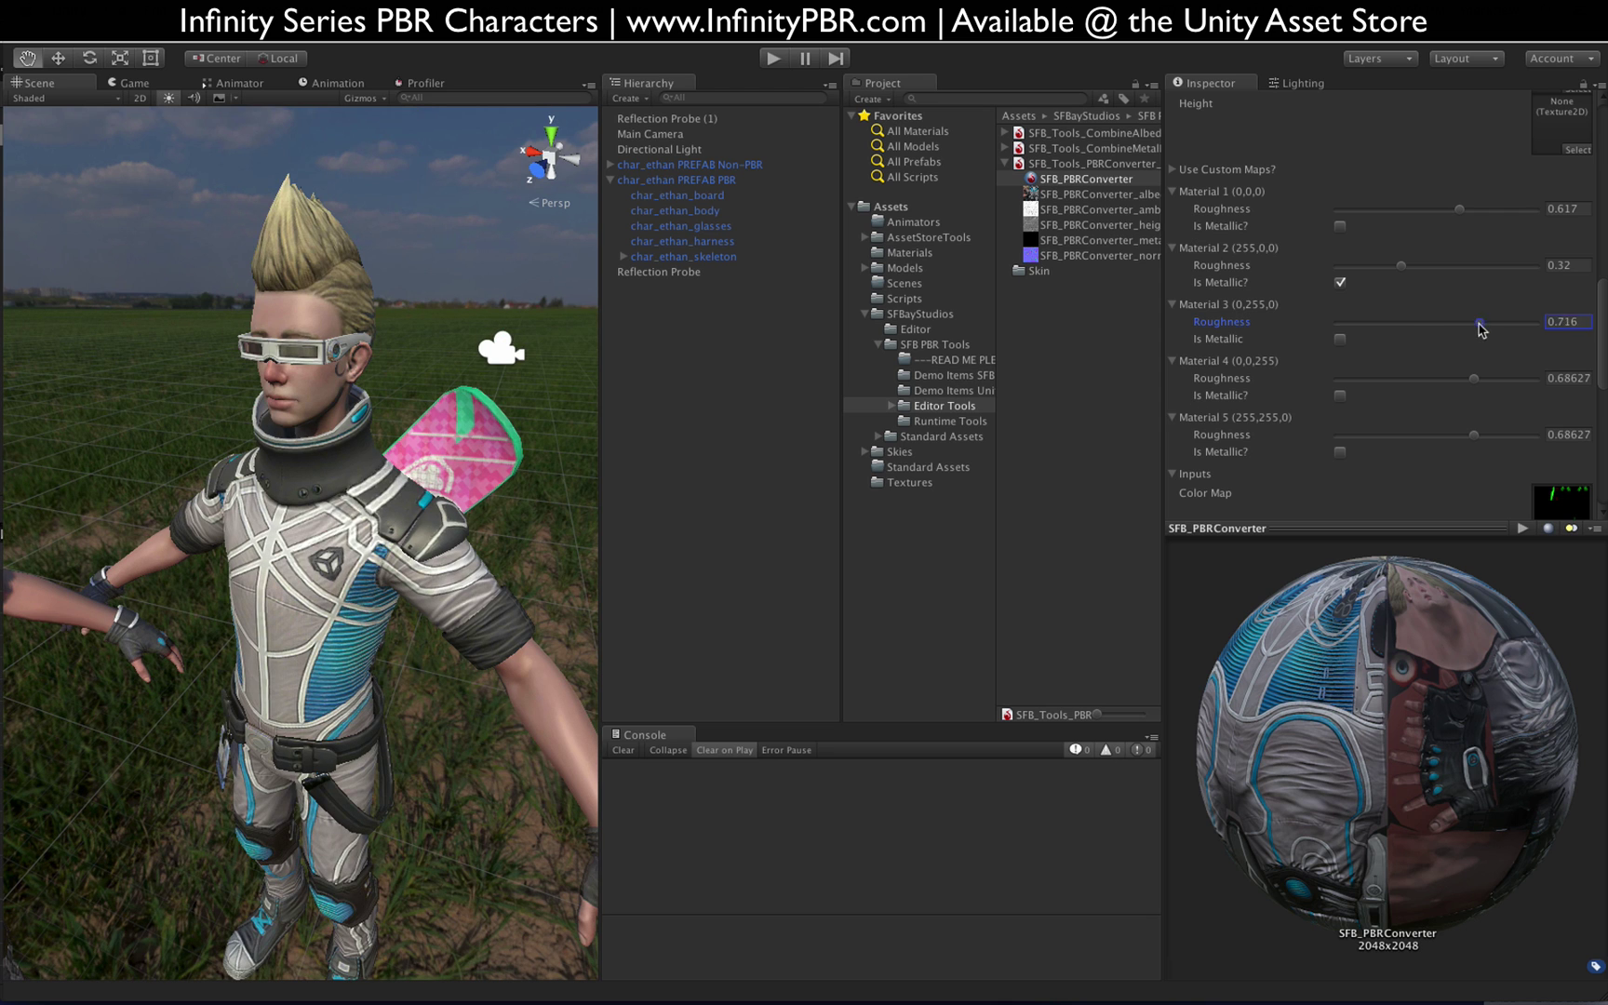
left_click(1411, 323)
scroll(482, 446, "up", 5)
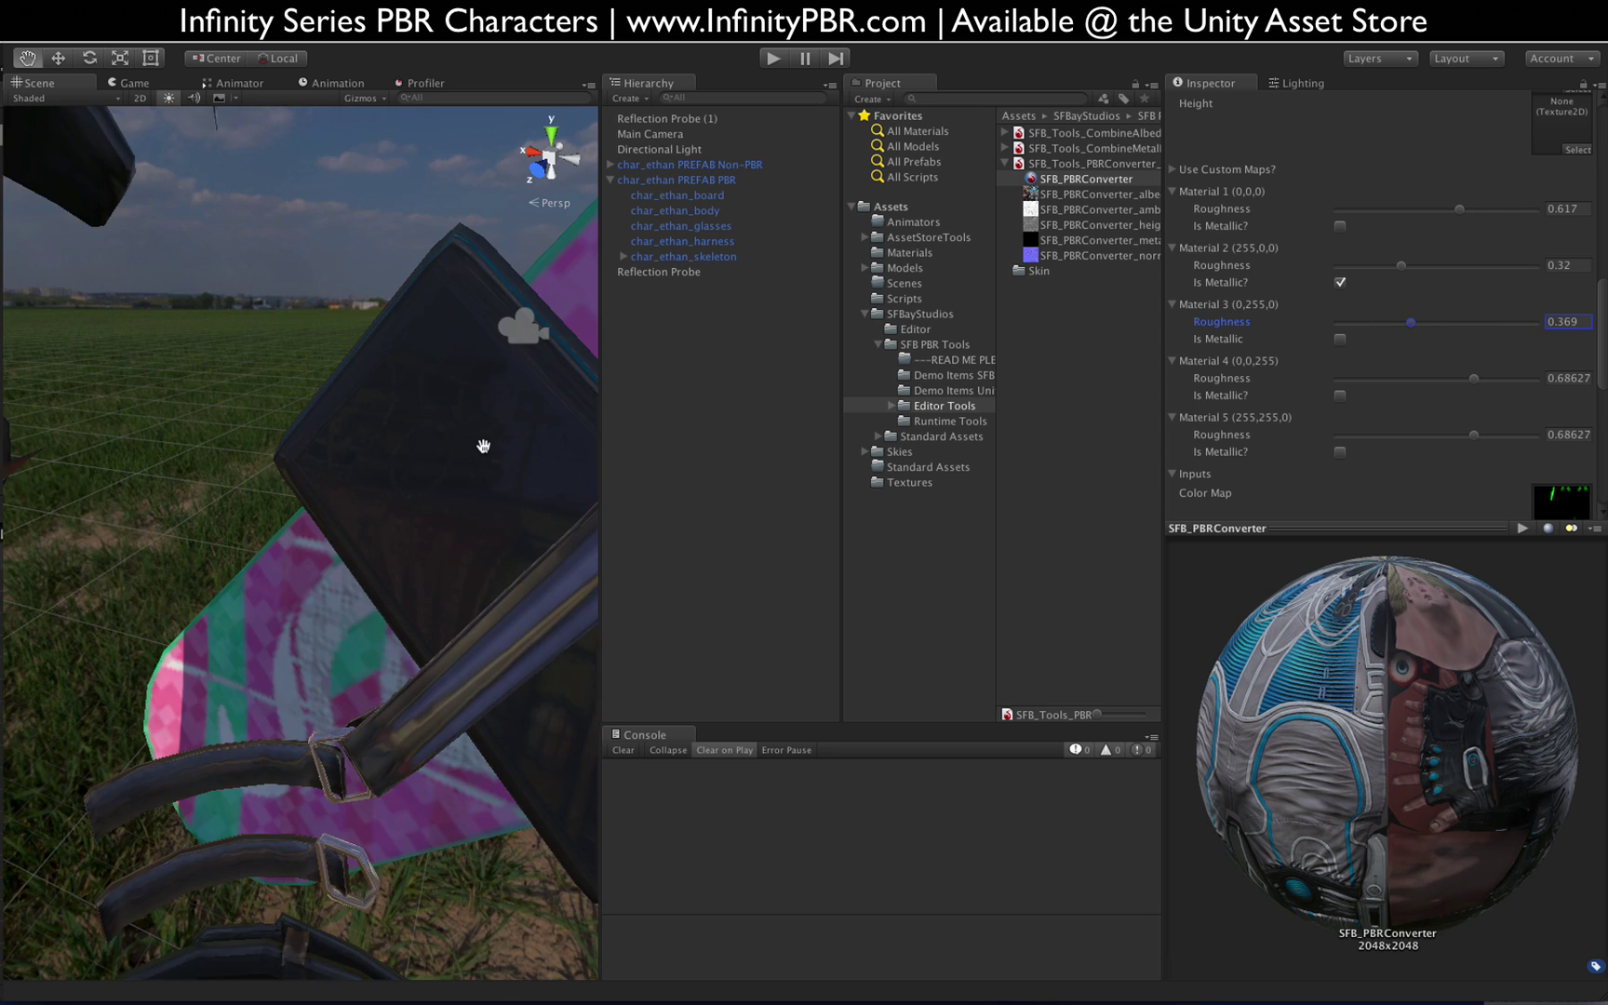
scroll(479, 438, "down", 6)
scroll(477, 442, "up", 6)
left_click_drag(478, 442, 317, 429, "alt")
Step: Make Material 3 metallic at roughness about 0.485, inspect the shoulder pads, then switch to Photoshop
left_click_drag(1411, 323, 1520, 323)
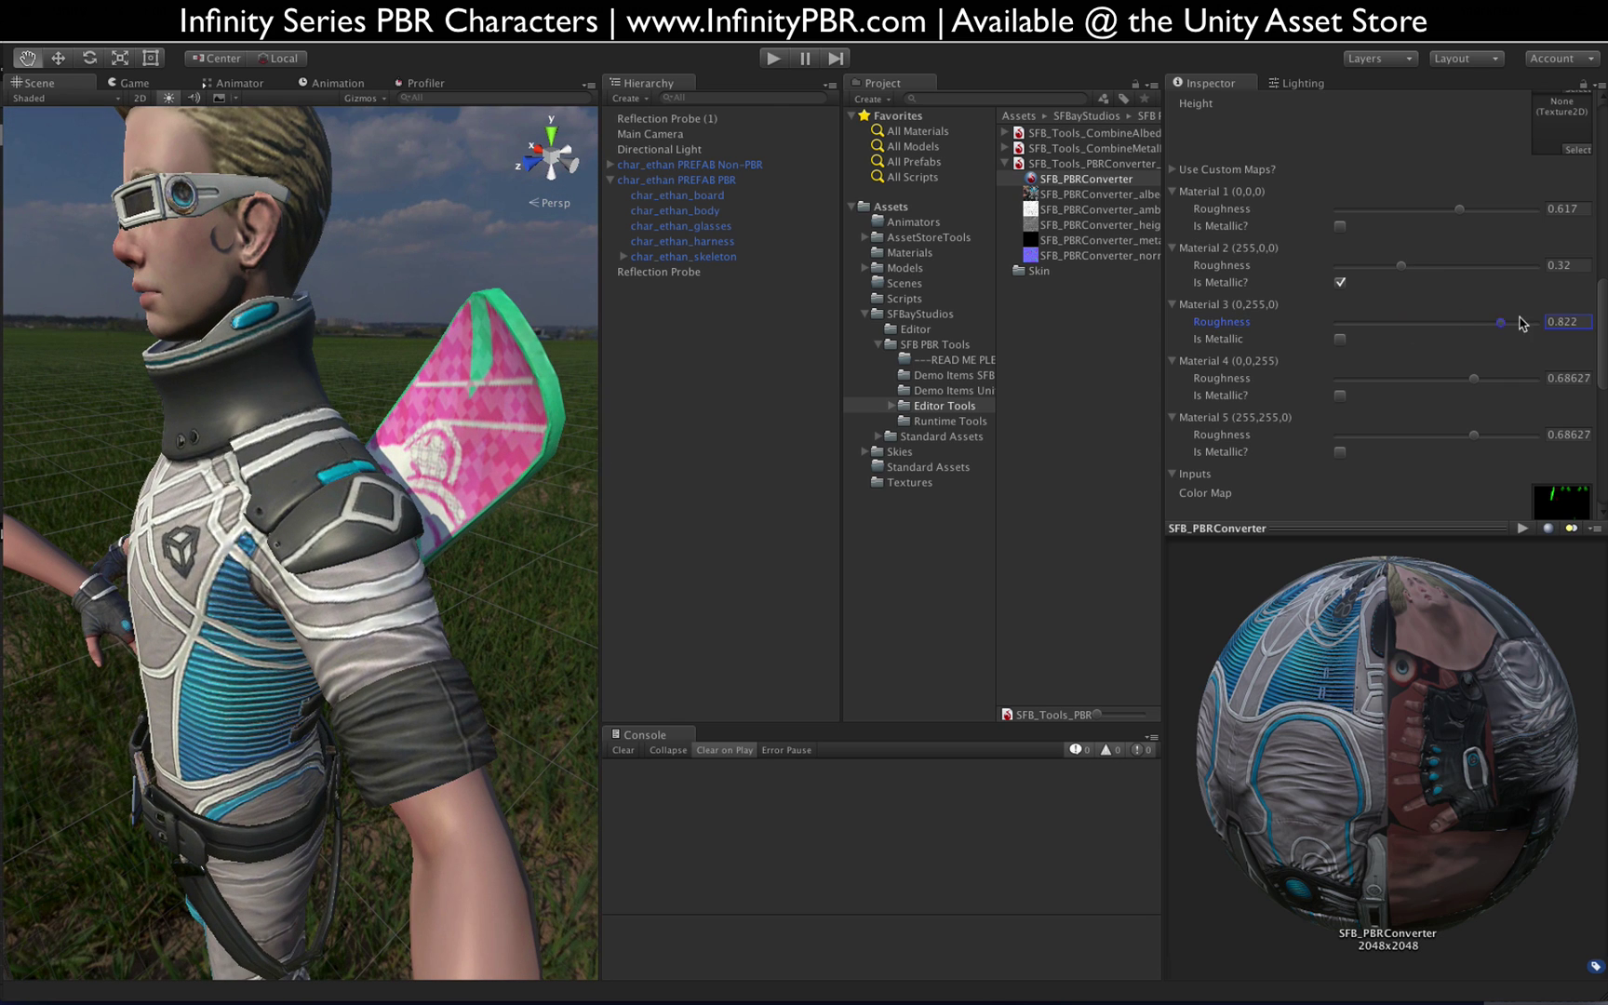
left_click(1340, 337)
mouse_move(1353, 323)
left_mouse_down()
mouse_move(1521, 323)
mouse_move(1441, 322)
left_mouse_up()
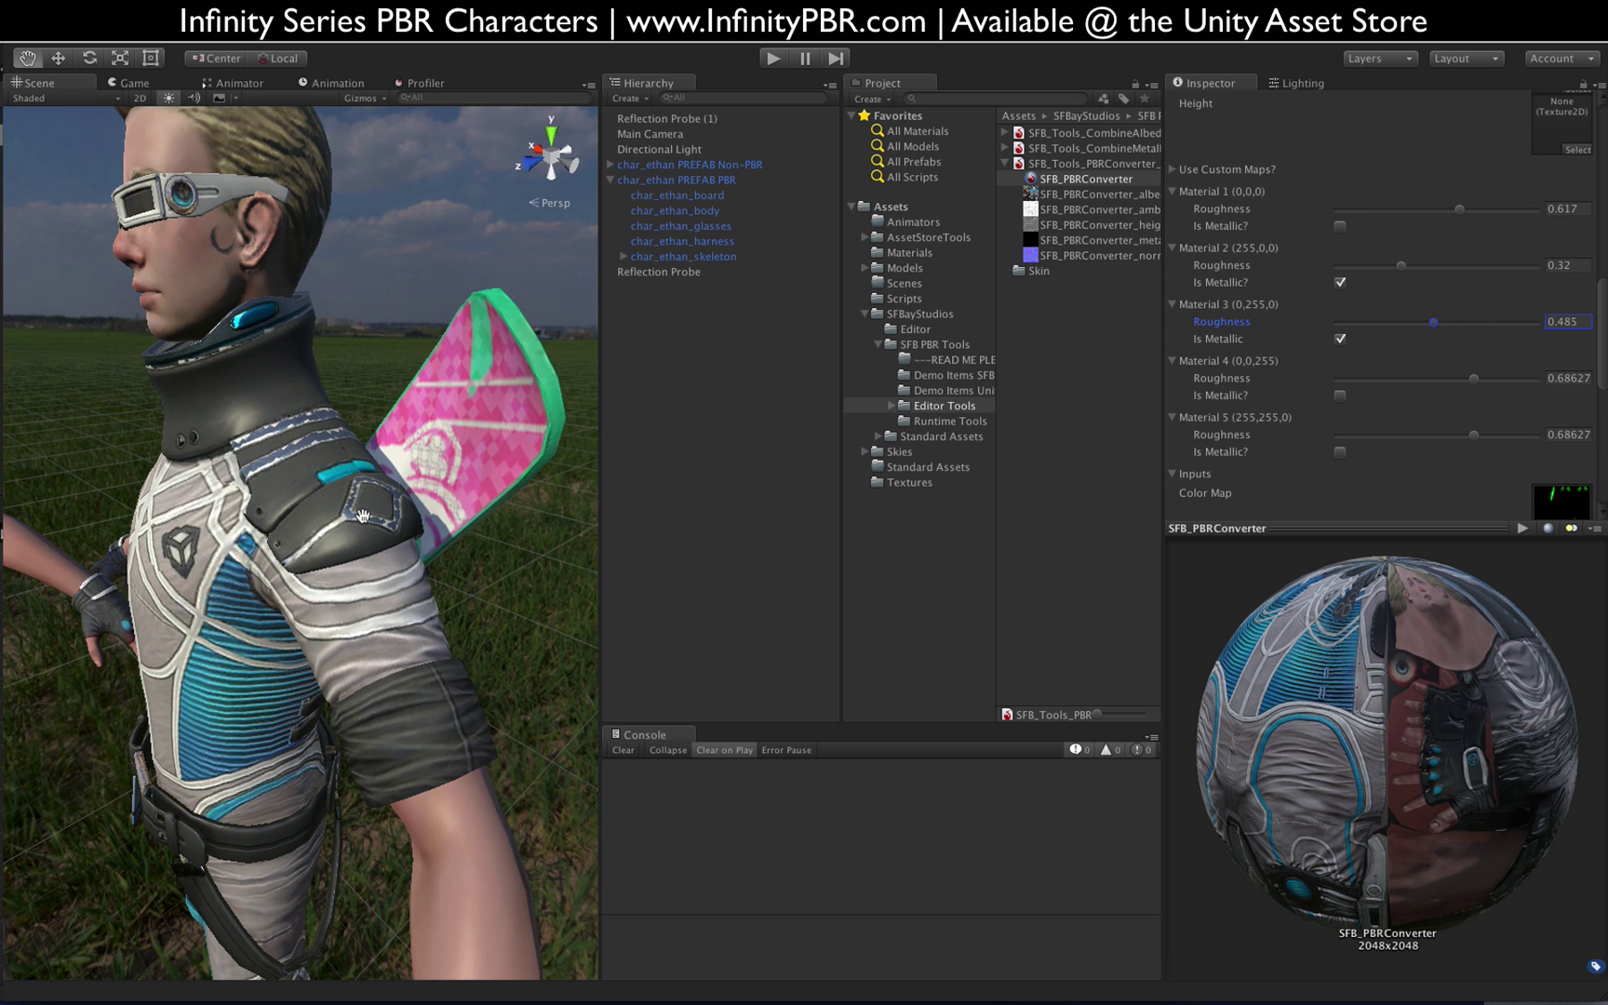
scroll(363, 516, "up", 5)
left_click_drag(473, 426, 389, 510)
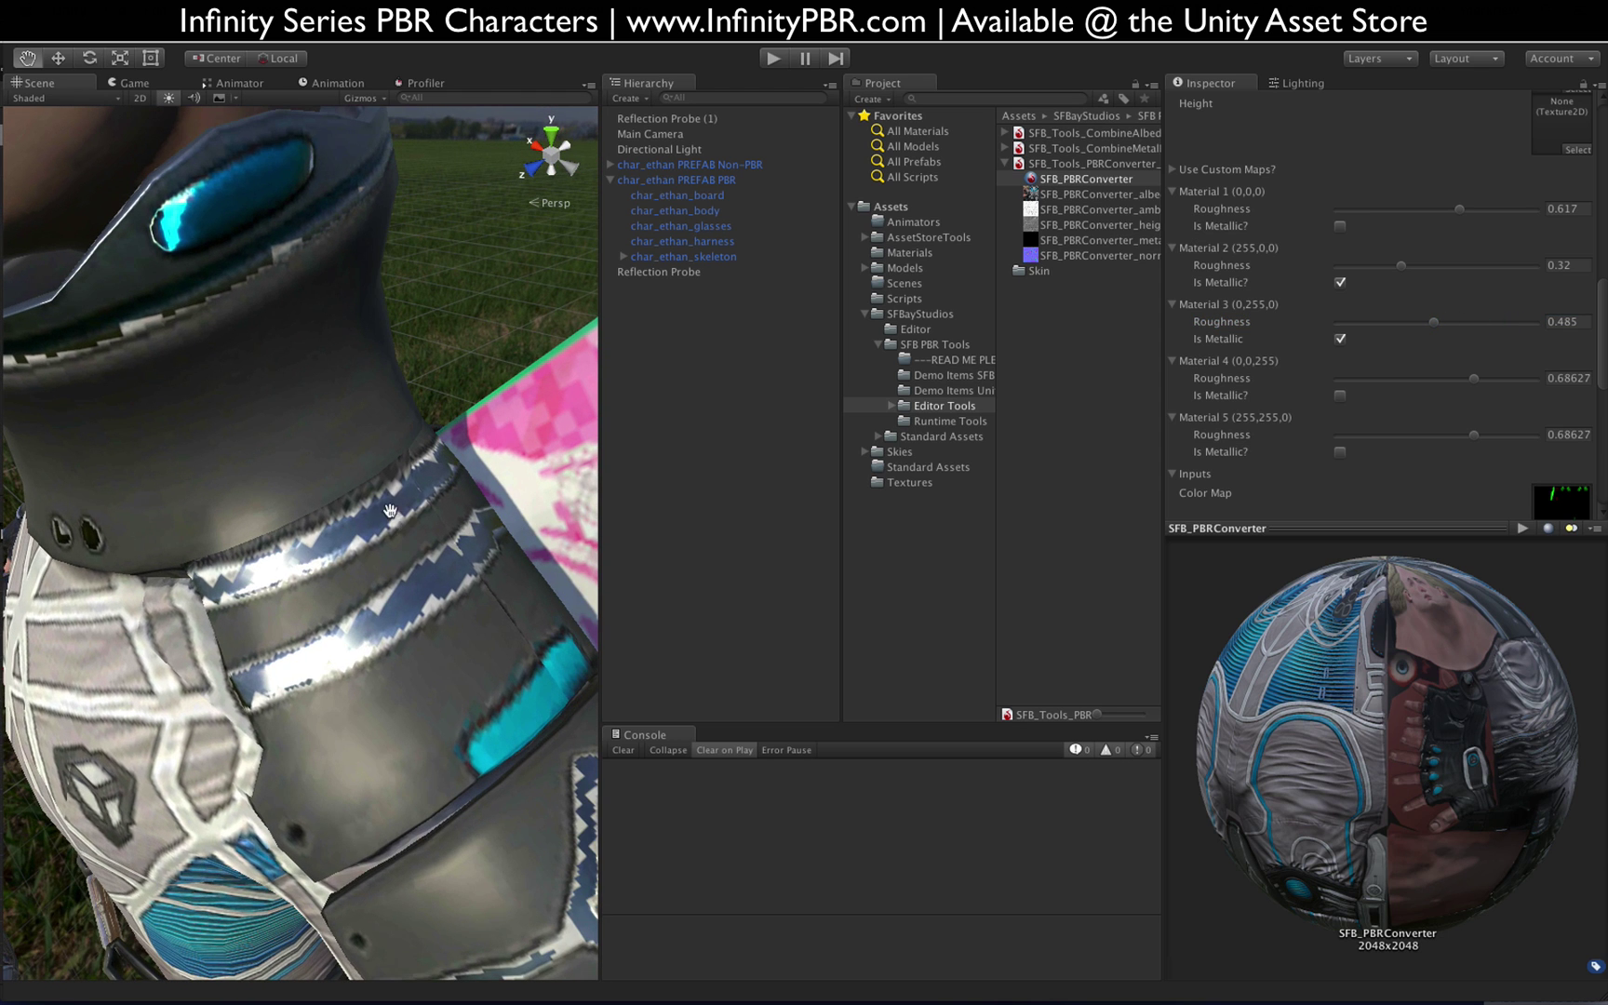
scroll(324, 560, "down", 5)
left_click_drag(295, 588, 329, 450, "alt")
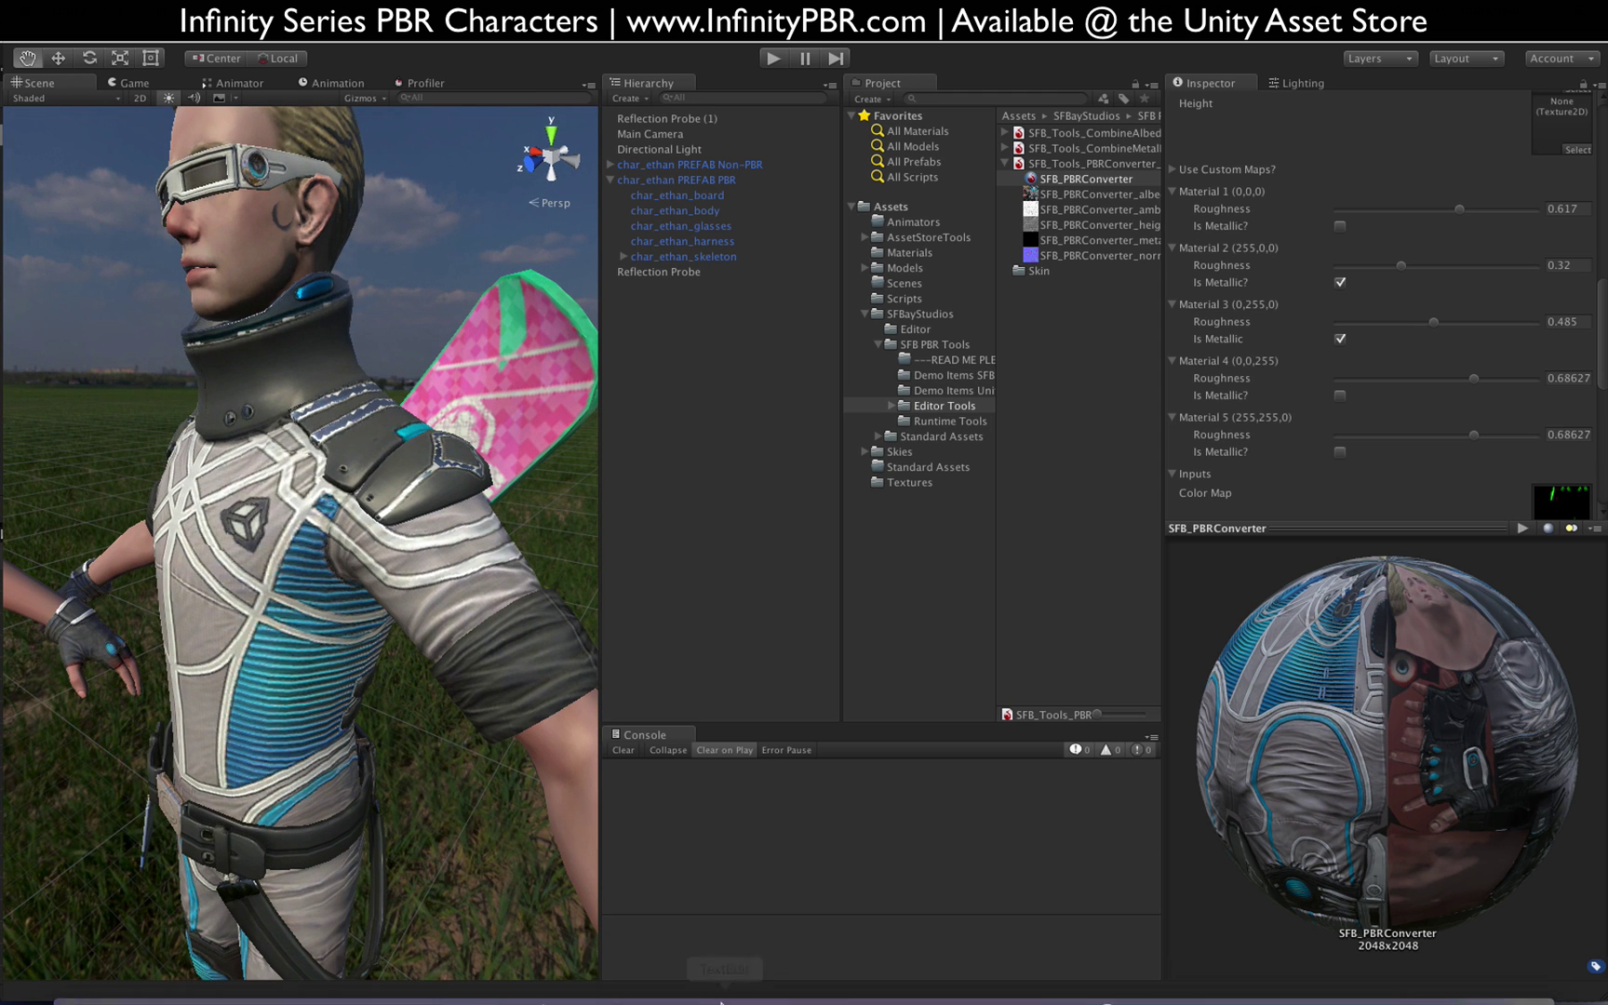
left_click(407, 977)
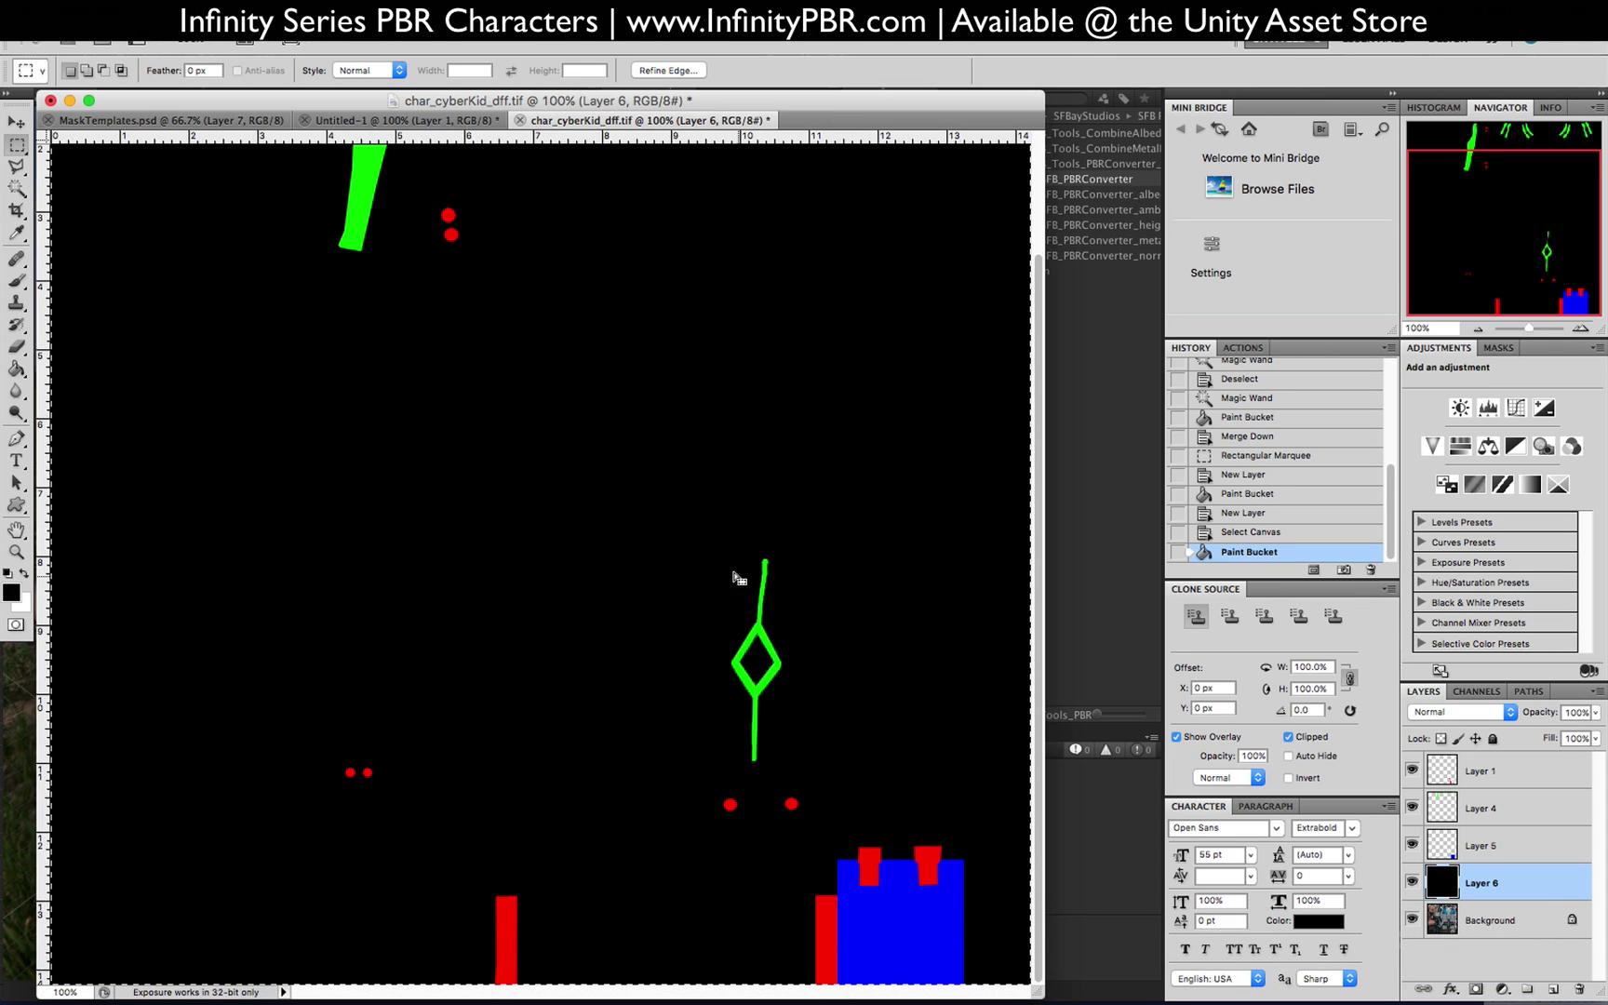
key("super+plus")
key("super+plus")
key("super+plus")
scroll(742, 579, "right", 10)
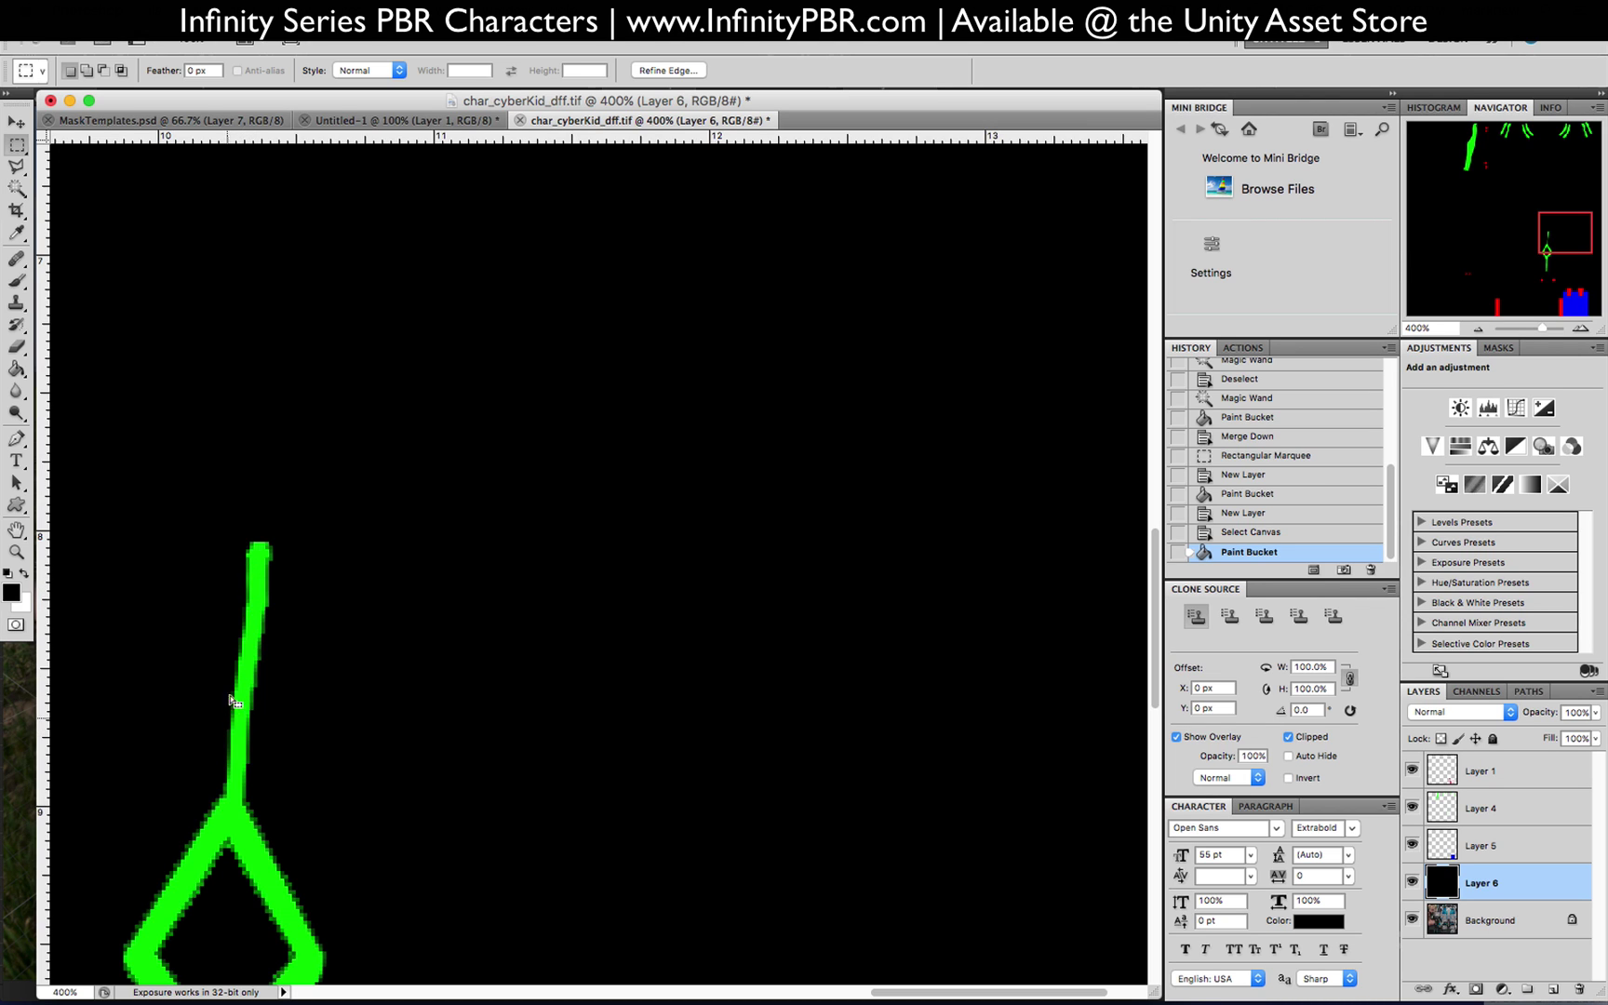
mouse_move(216, 977)
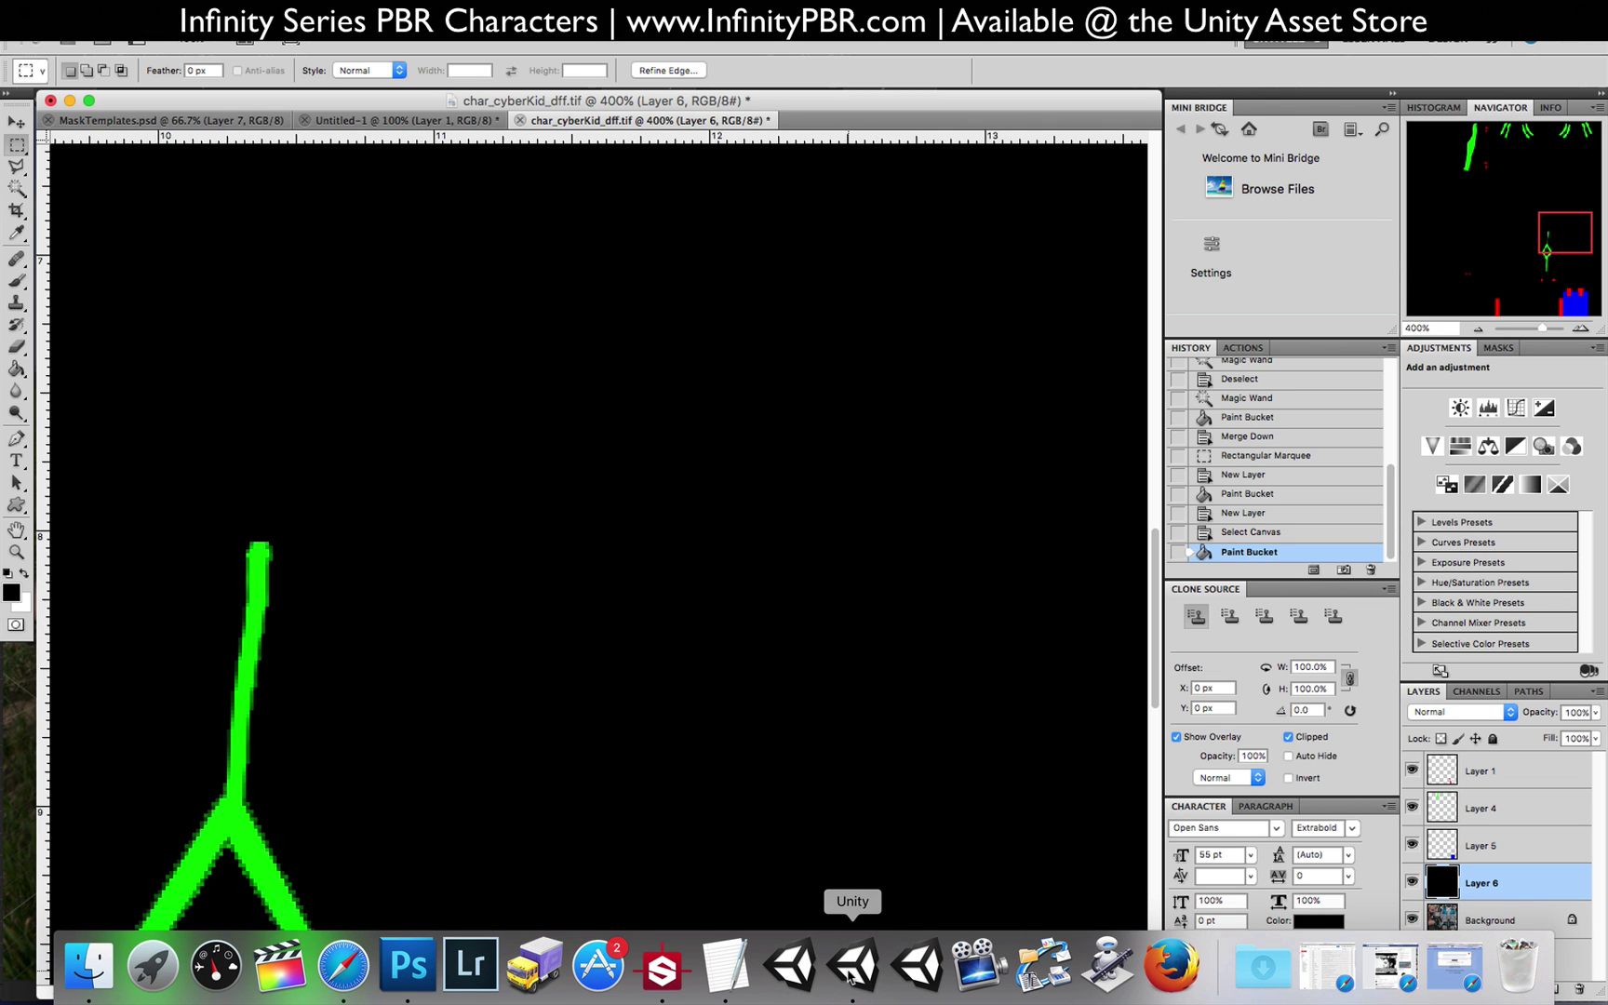
Step: Back in Unity, make Material 2 metallic and Material 3 non-metallic at roughness 0.268, then orbit the suit
left_click(849, 972)
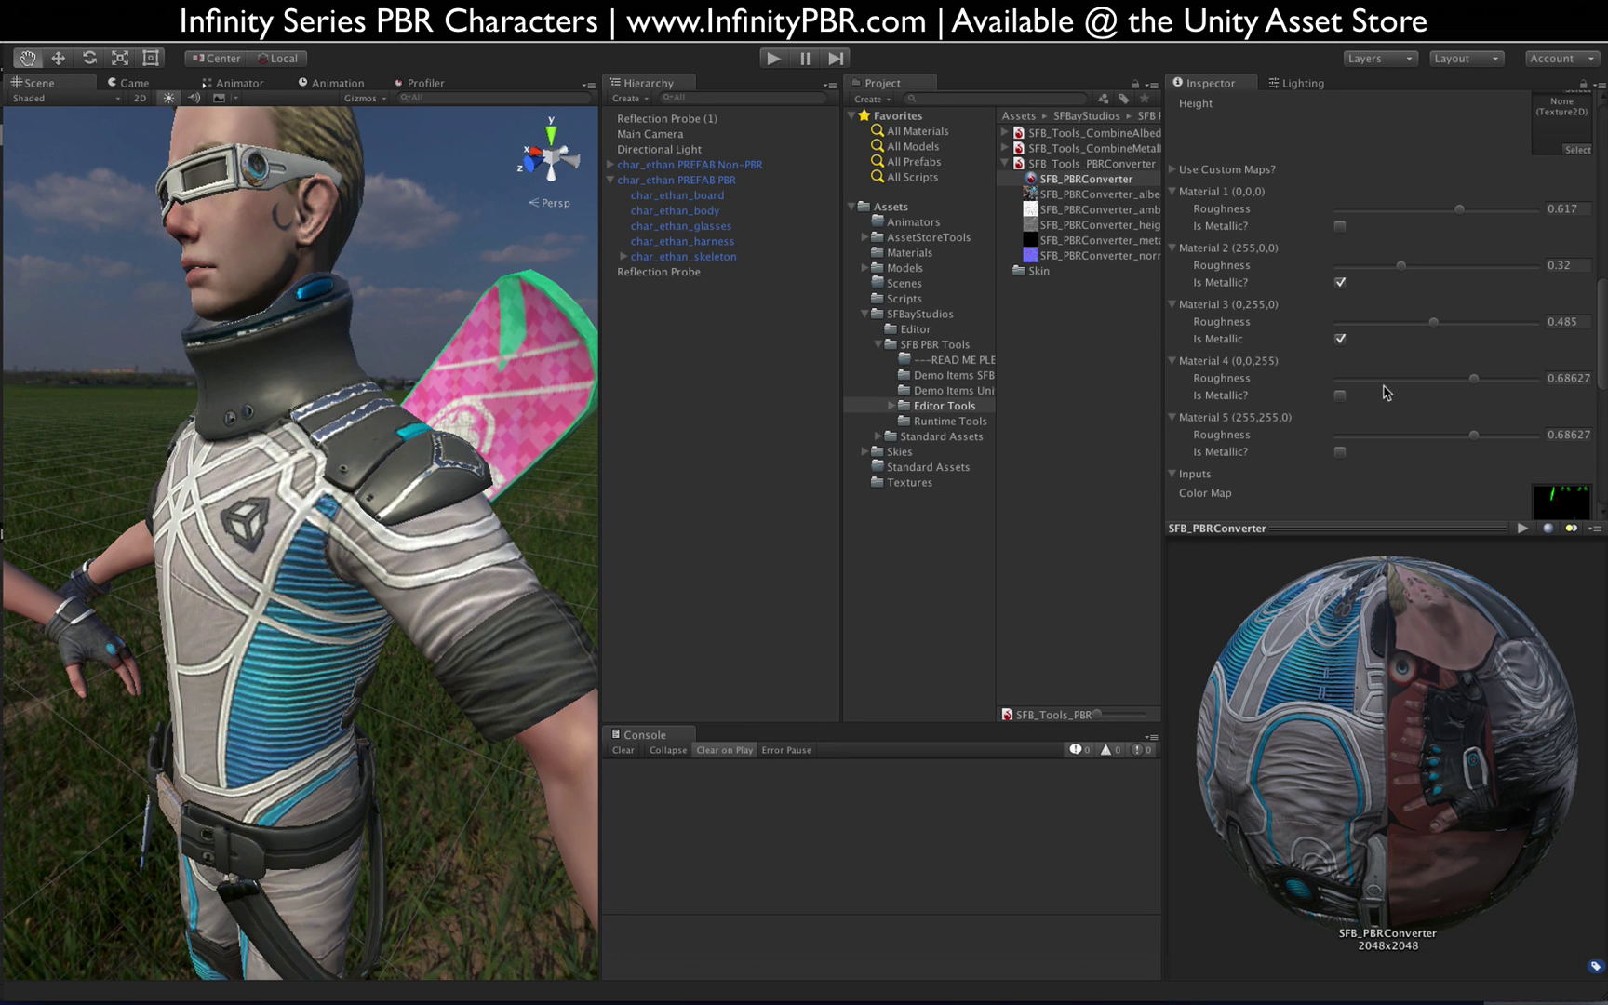
left_click(1340, 282)
left_click(1340, 338)
mouse_move(1433, 322)
left_mouse_down()
mouse_move(1386, 326)
mouse_move(1526, 330)
mouse_move(1390, 326)
left_mouse_up()
left_click_drag(418, 558, 33, 414, "alt")
left_click_drag(359, 501, 376, 784, "alt")
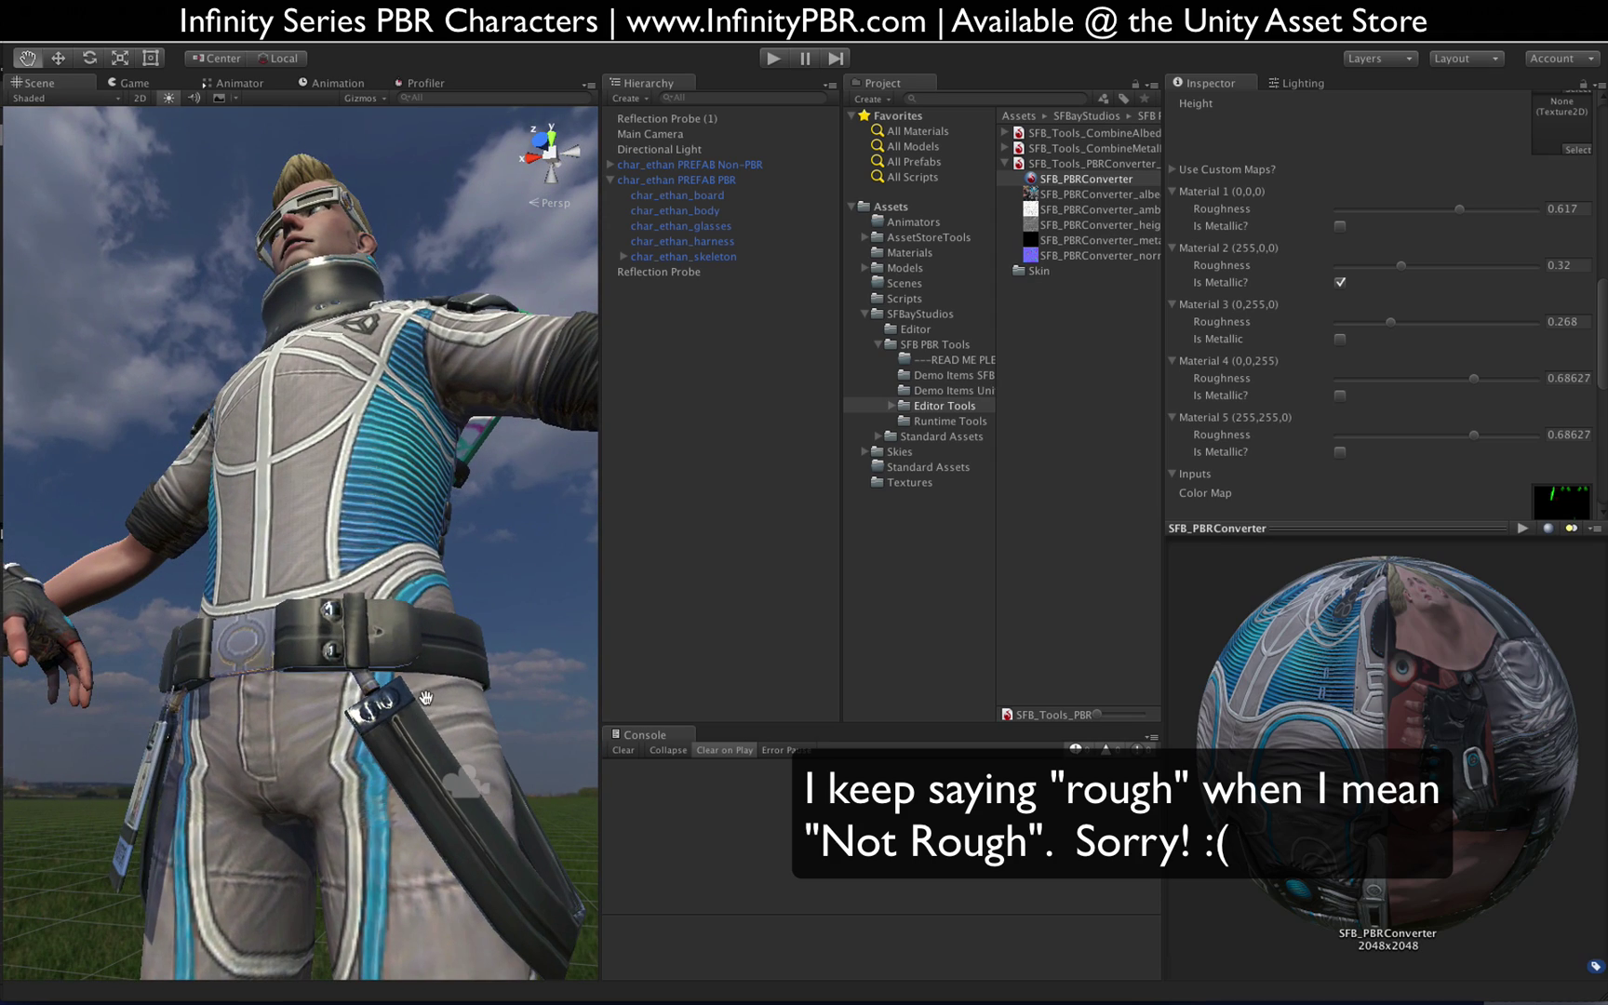
left_click_drag(558, 819, 327, 693, "alt")
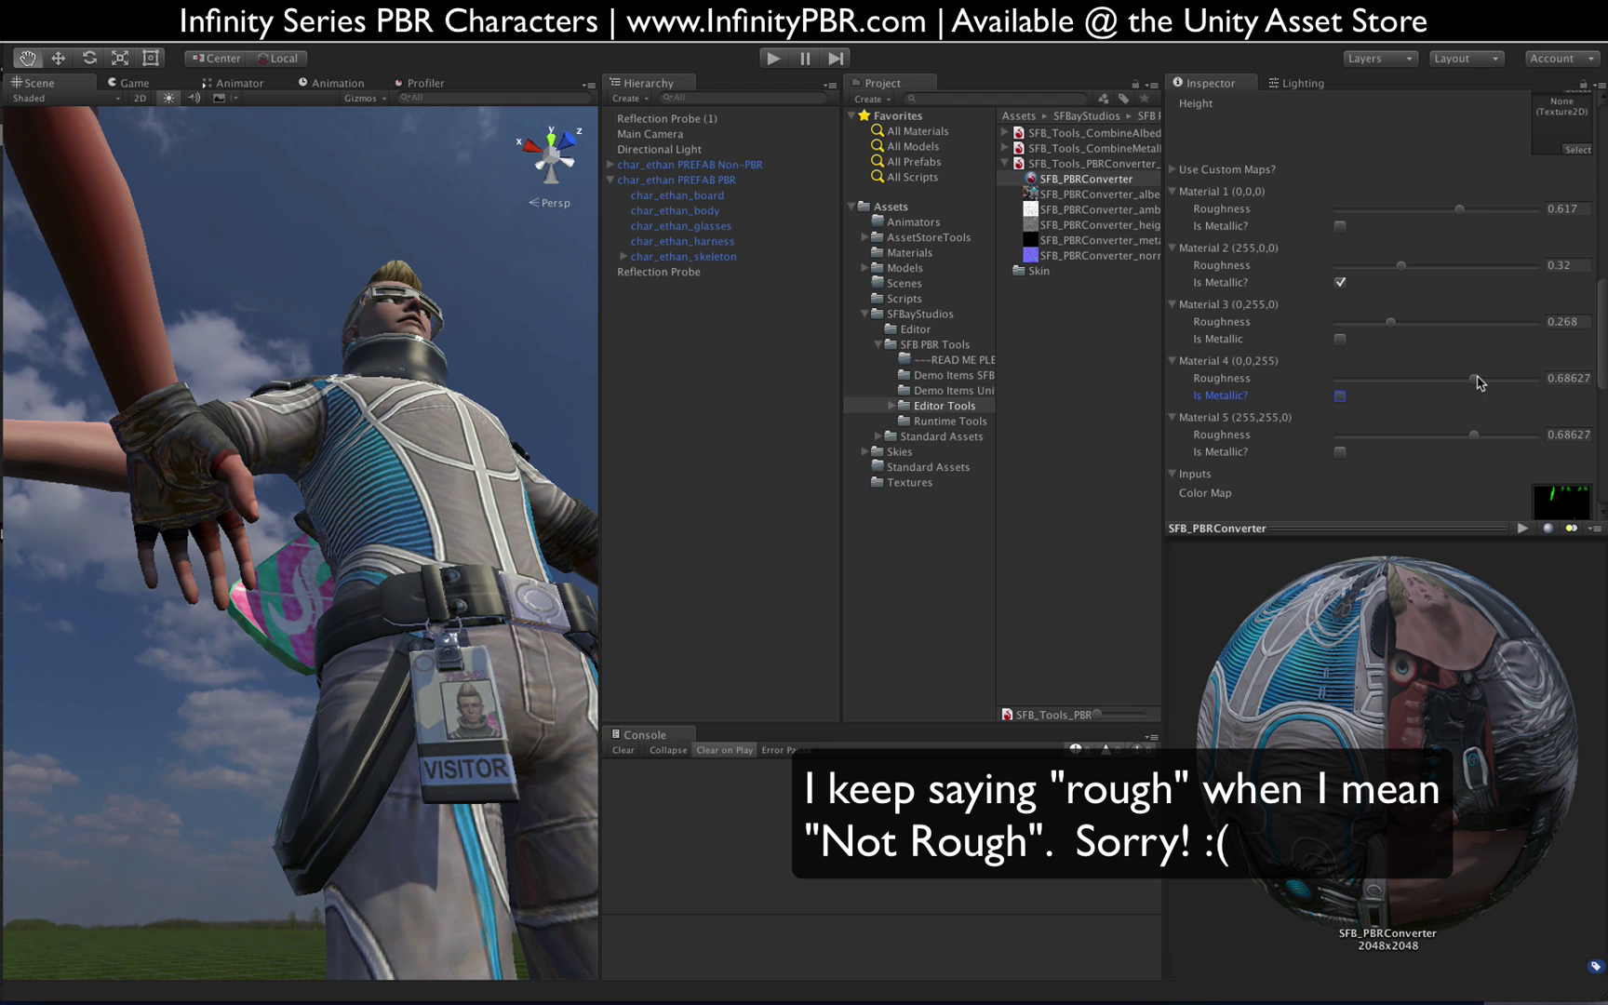
Step: Lower Material 4 roughness to 0.2 and orbit to a front view against the sky
left_click_drag(1479, 382, 1377, 379)
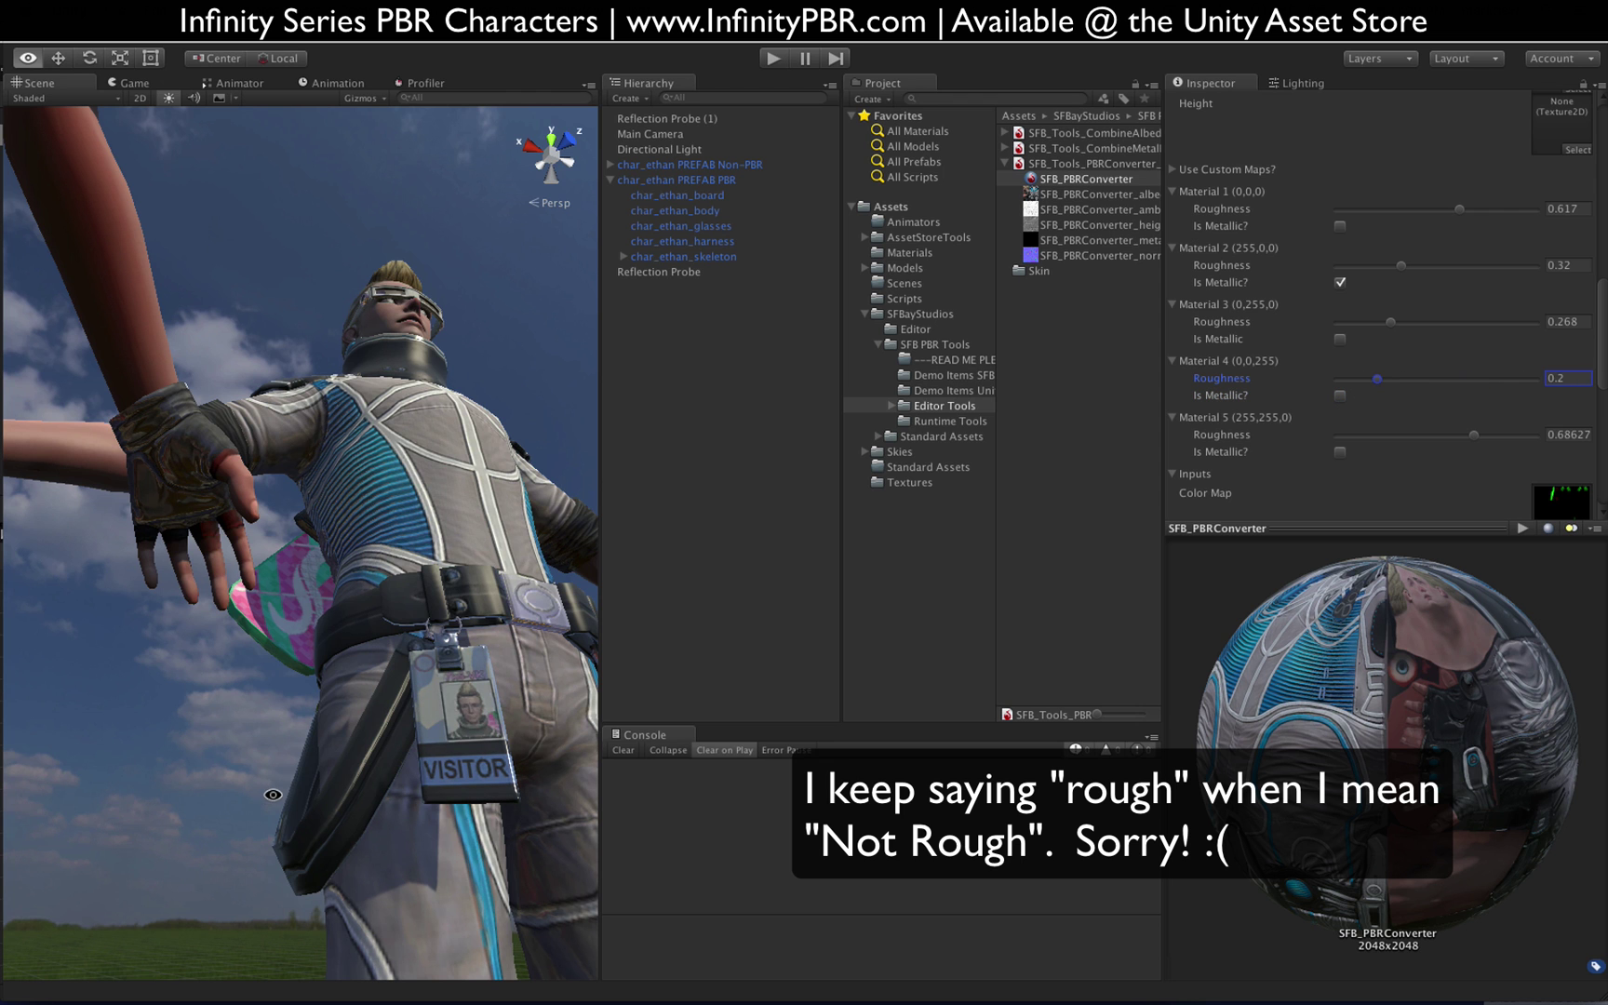
left_click_drag(315, 793, 318, 460, "alt")
scroll(354, 552, "down", 2)
left_click_drag(354, 552, 291, 446, "alt")
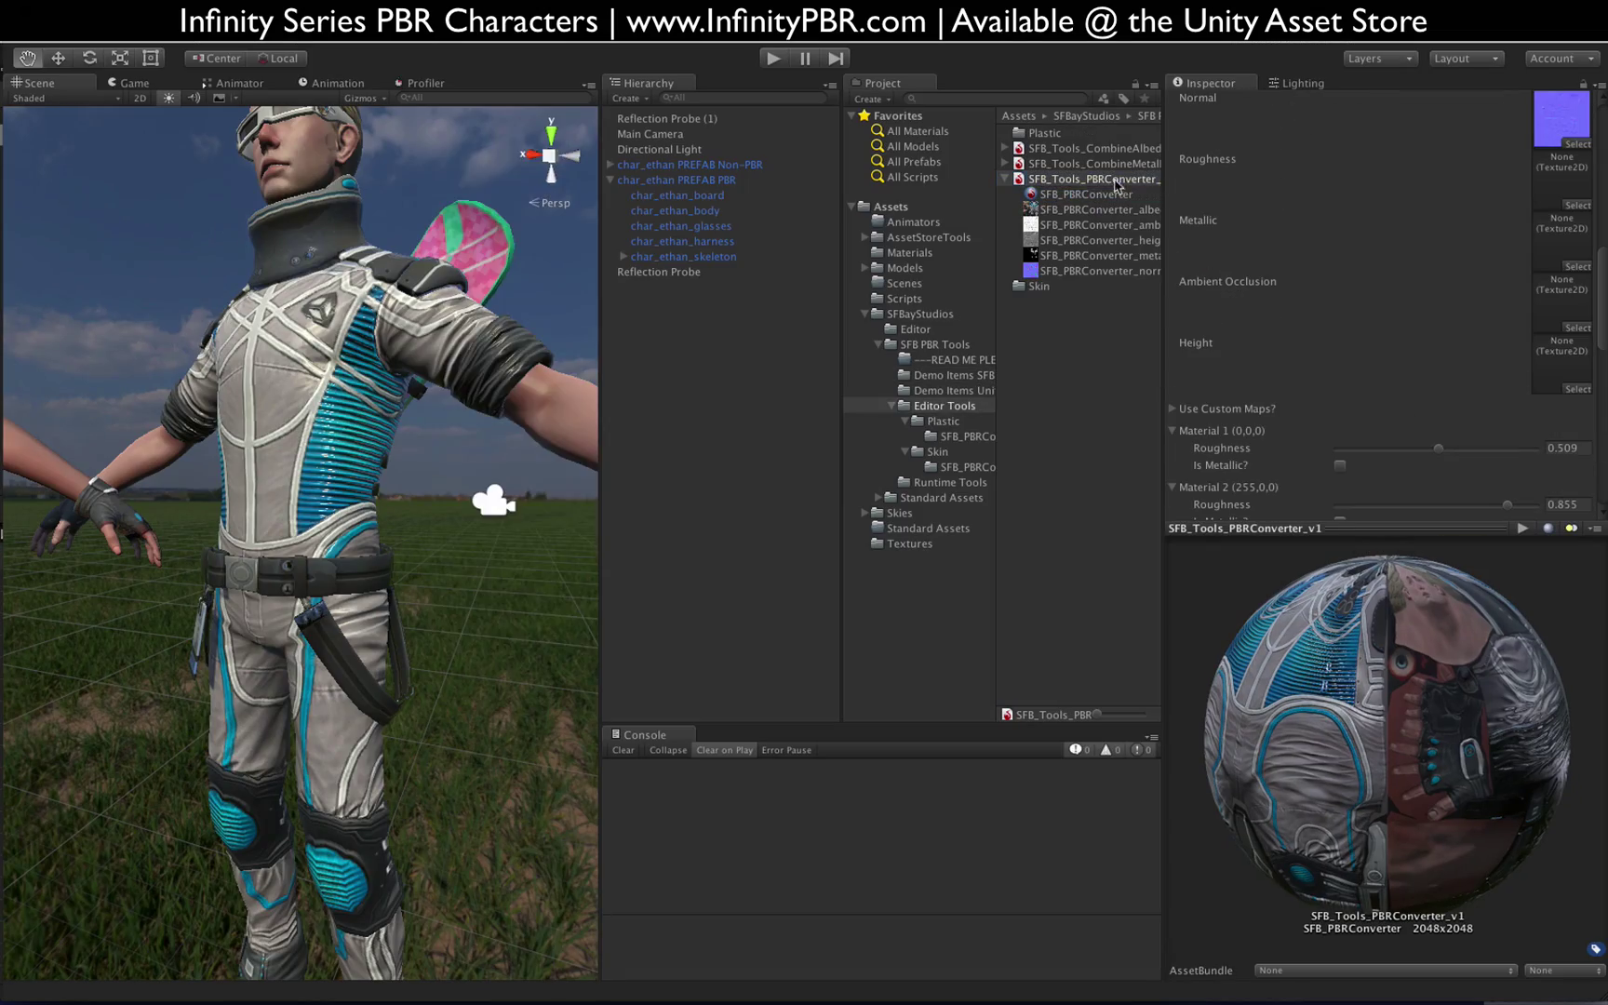
Step: Select the converter asset and char_ethan_body, then orbit between the PBR and non-PBR Ethans
left_click(1116, 180)
left_click(674, 210)
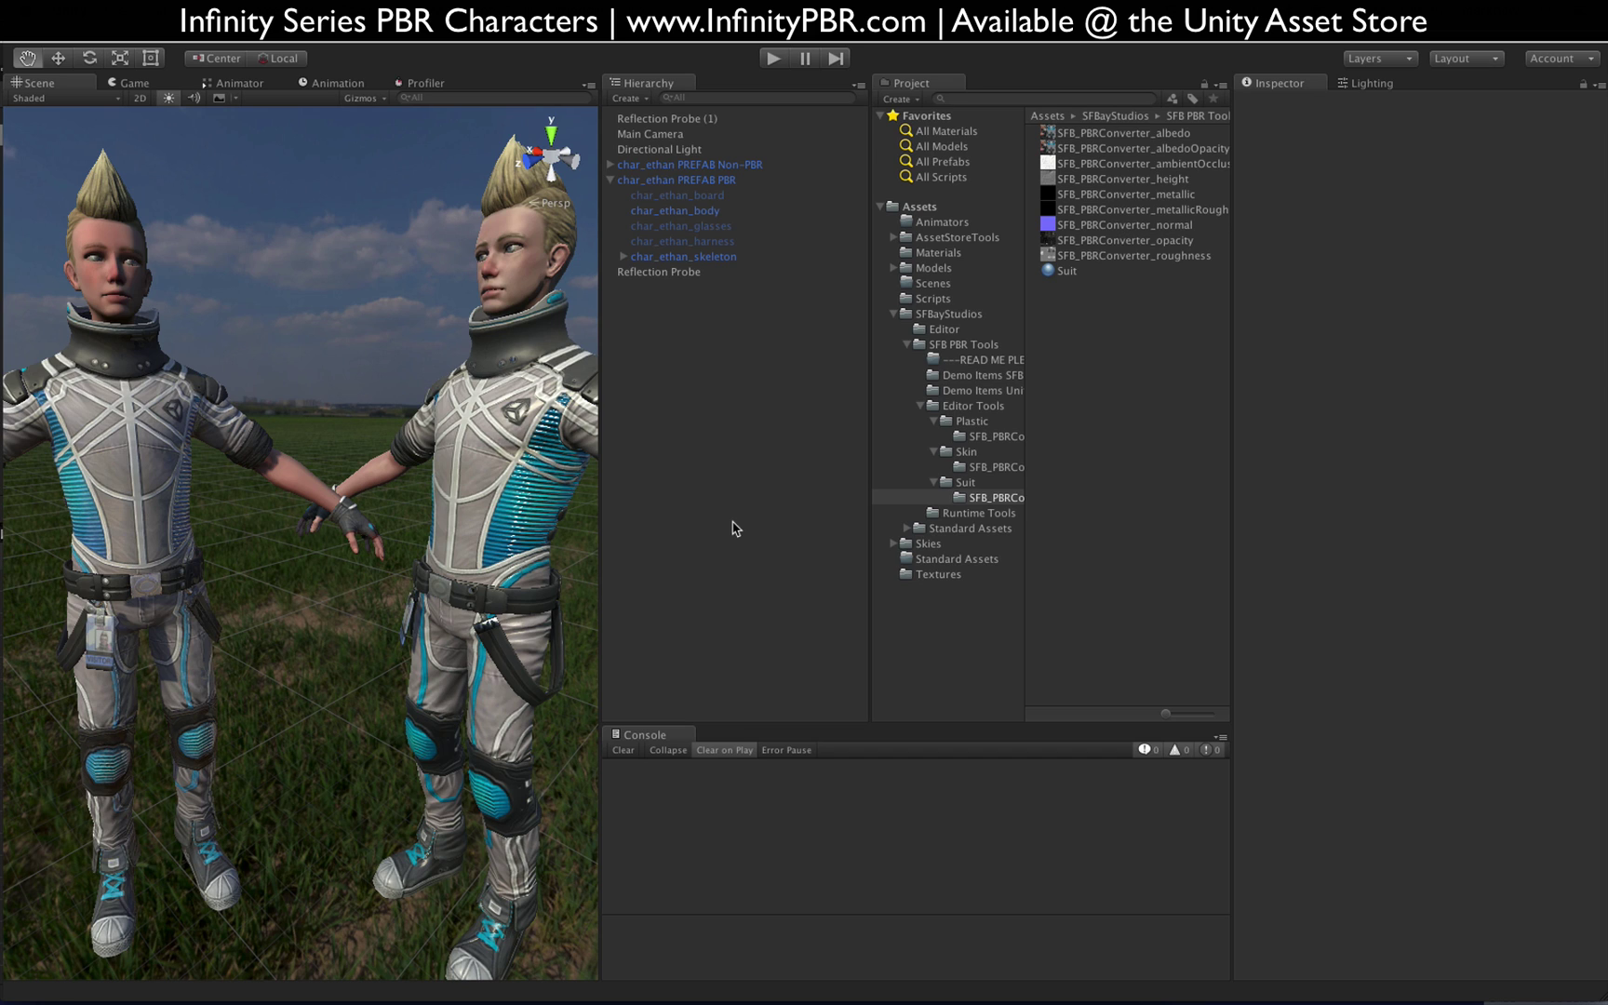
left_click_drag(432, 451, 332, 550, "alt")
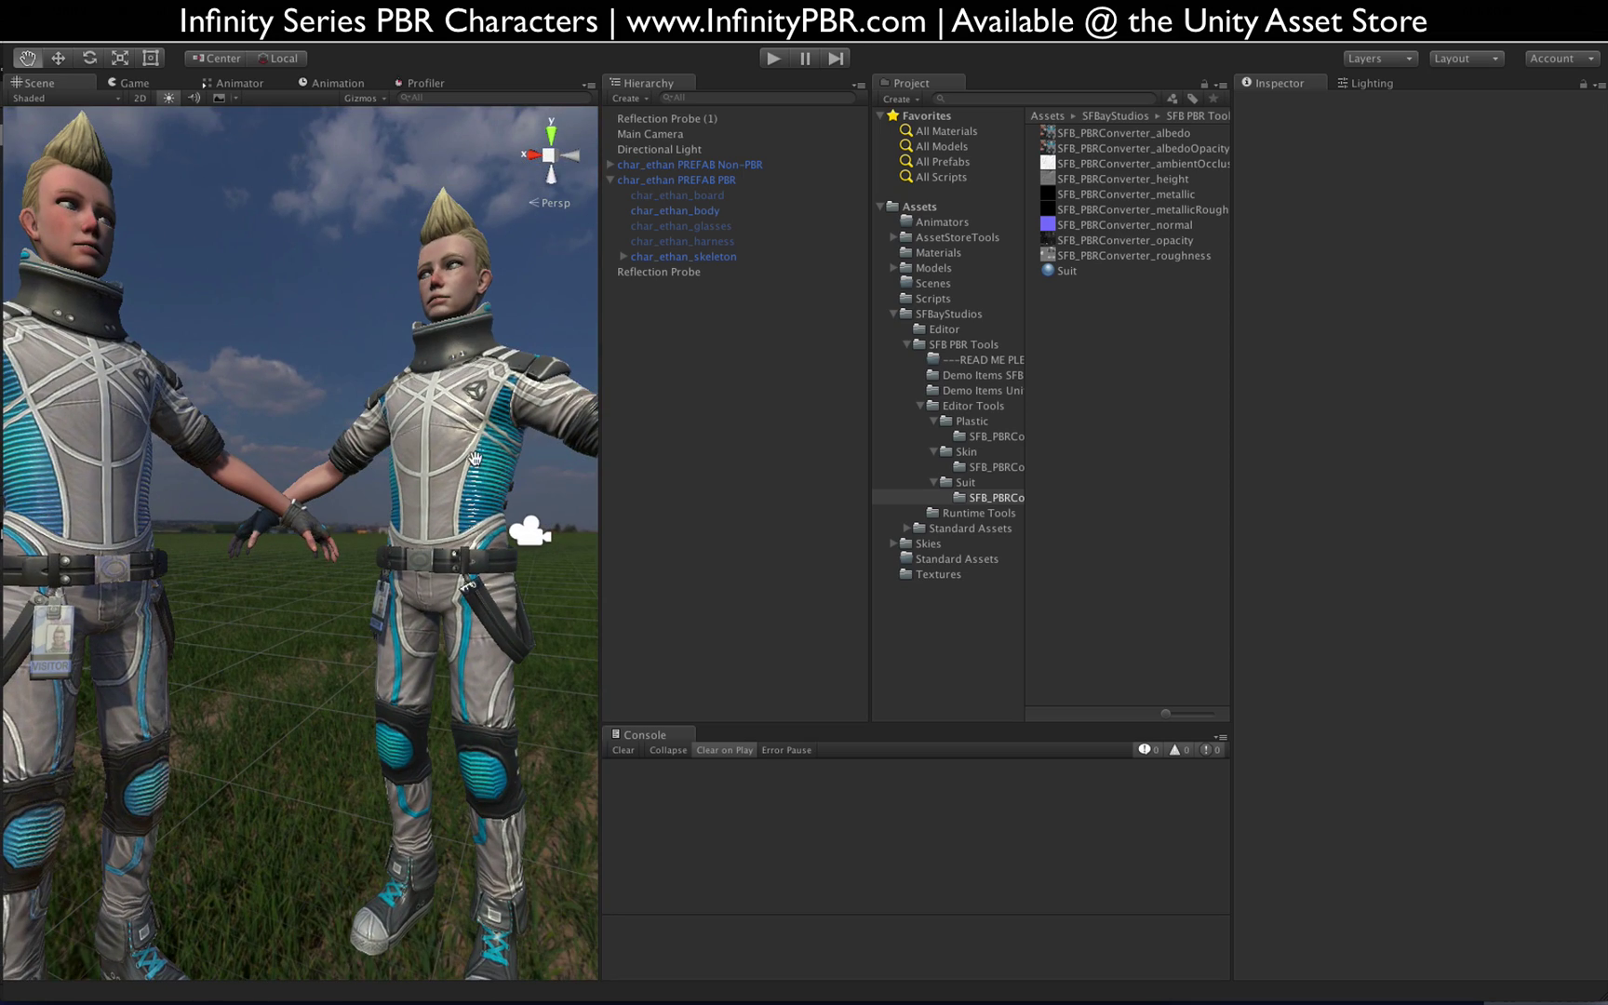
left_click_drag(509, 425, 379, 455, "alt")
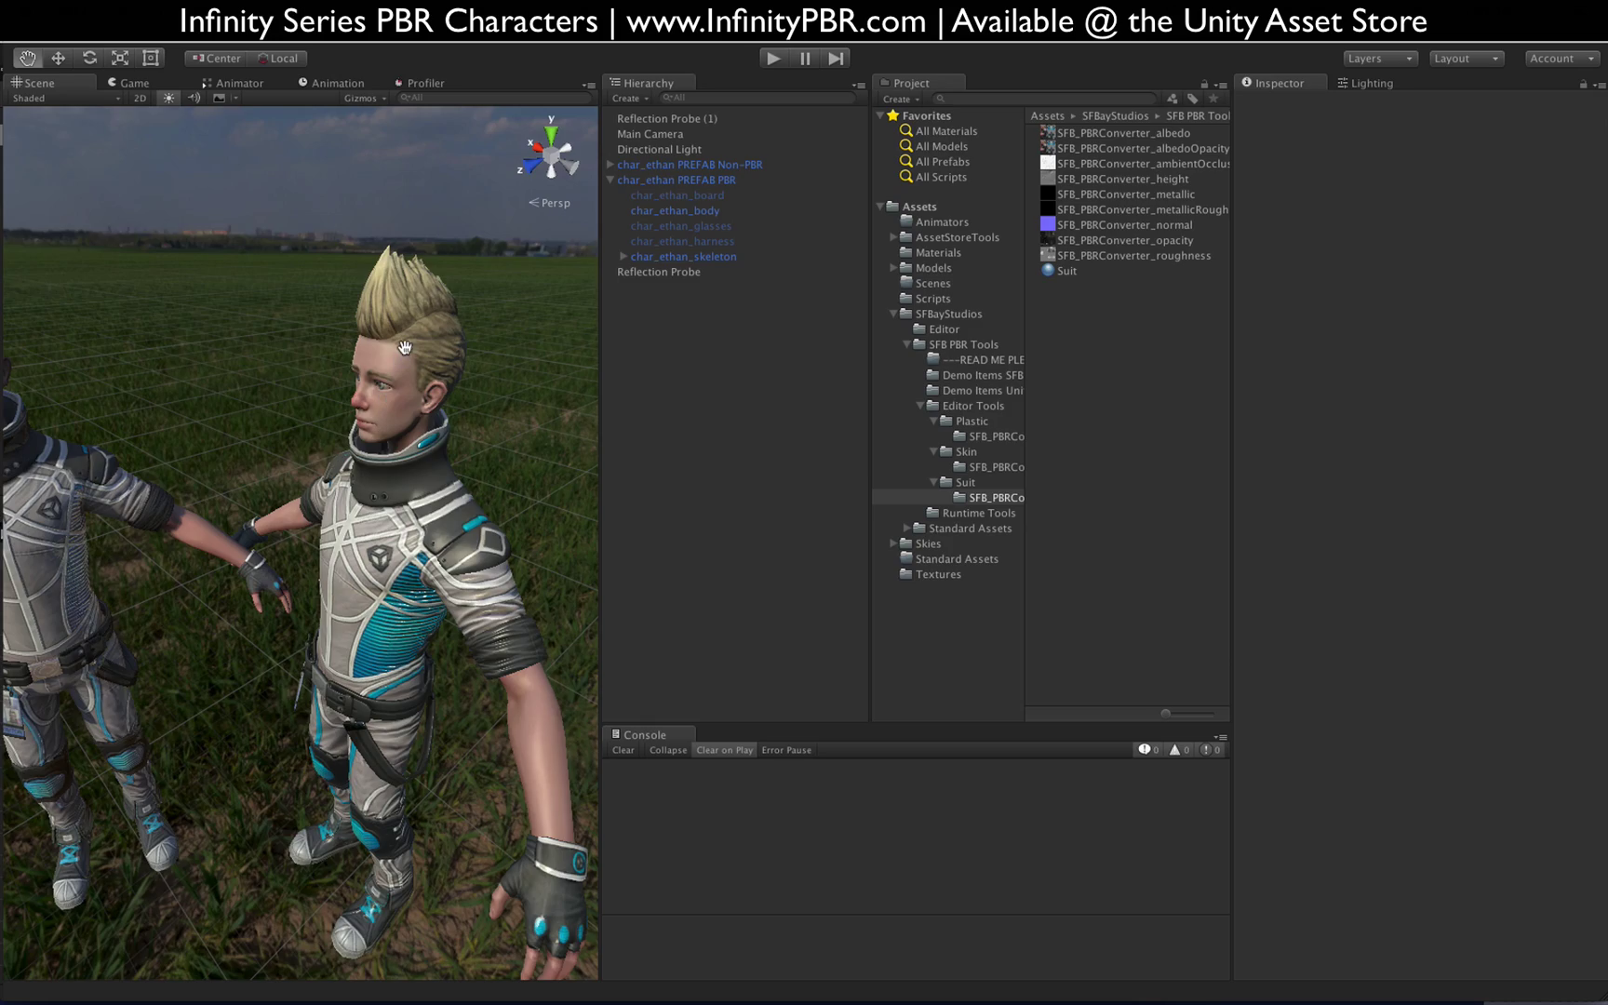
left_click_drag(405, 347, 482, 260, "alt")
left_click_drag(477, 170, 578, 183, "alt")
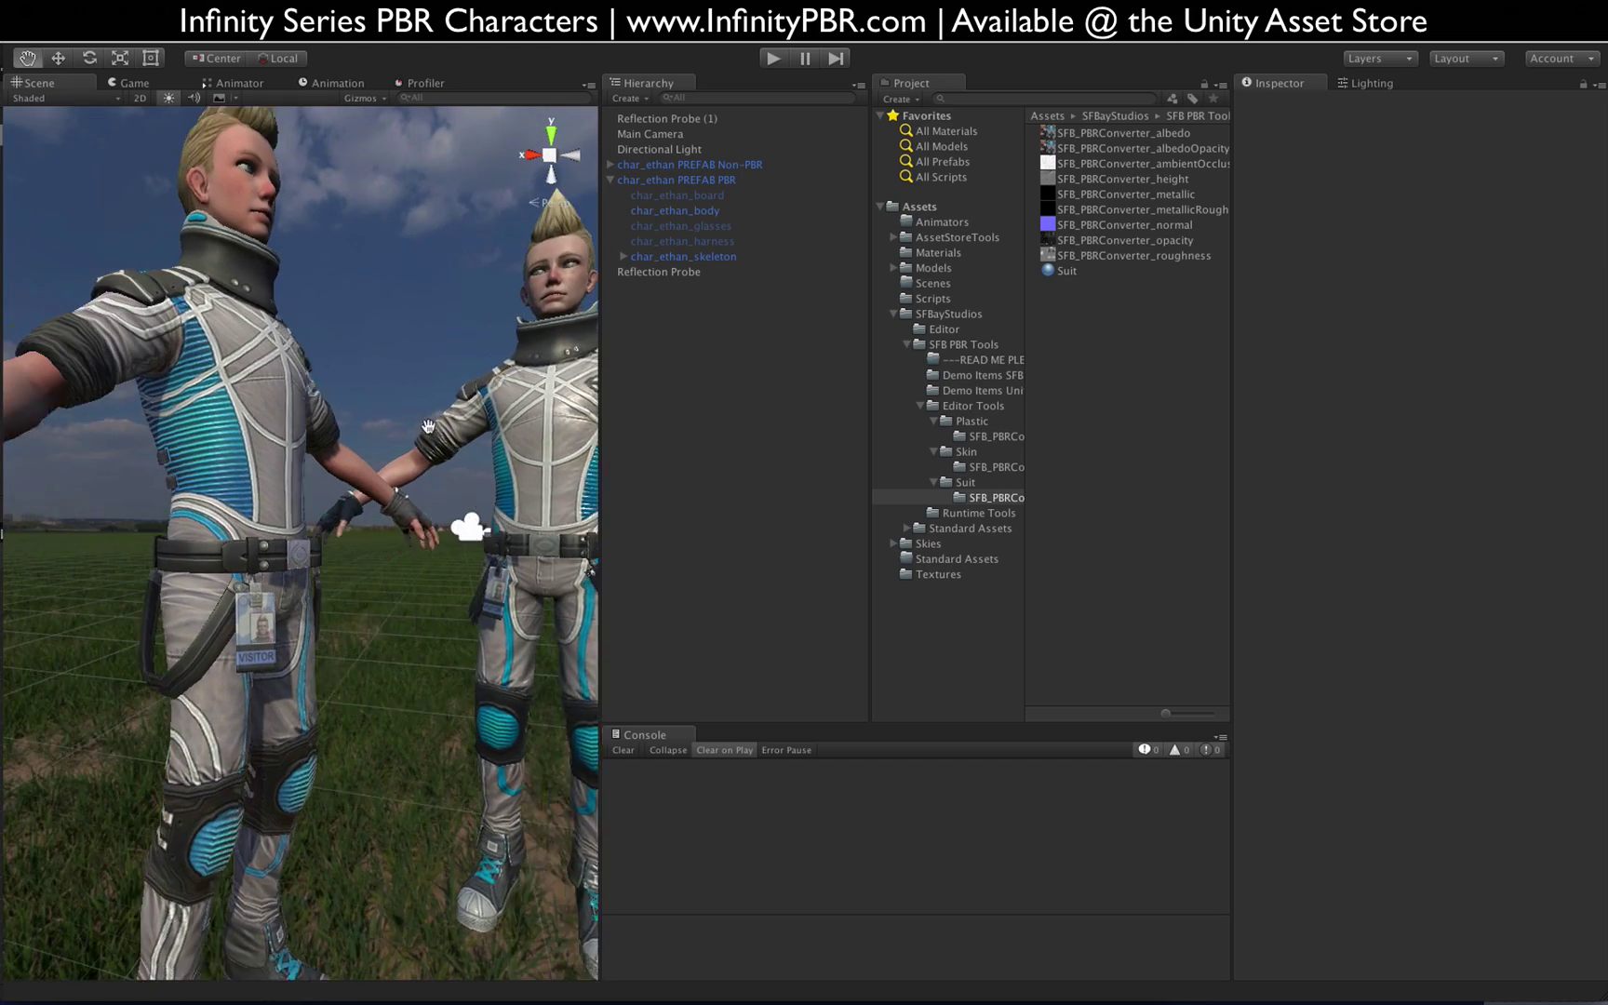
left_click_drag(428, 426, 314, 381, "alt")
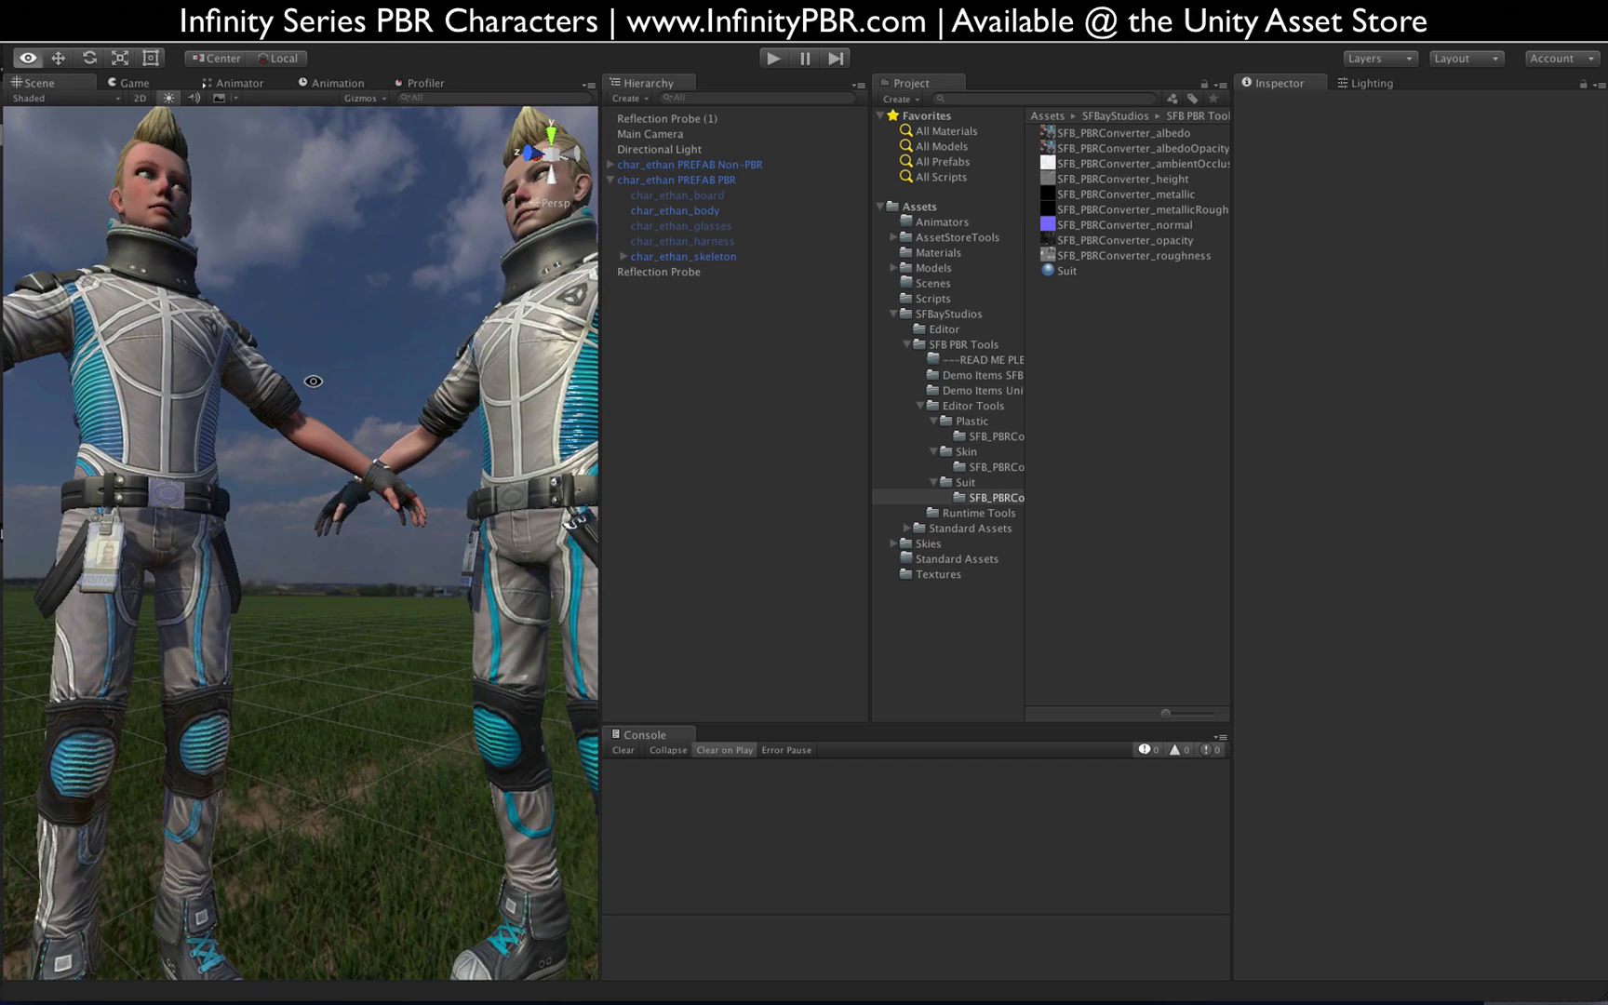
left_click_drag(578, 378, 530, 557, "alt")
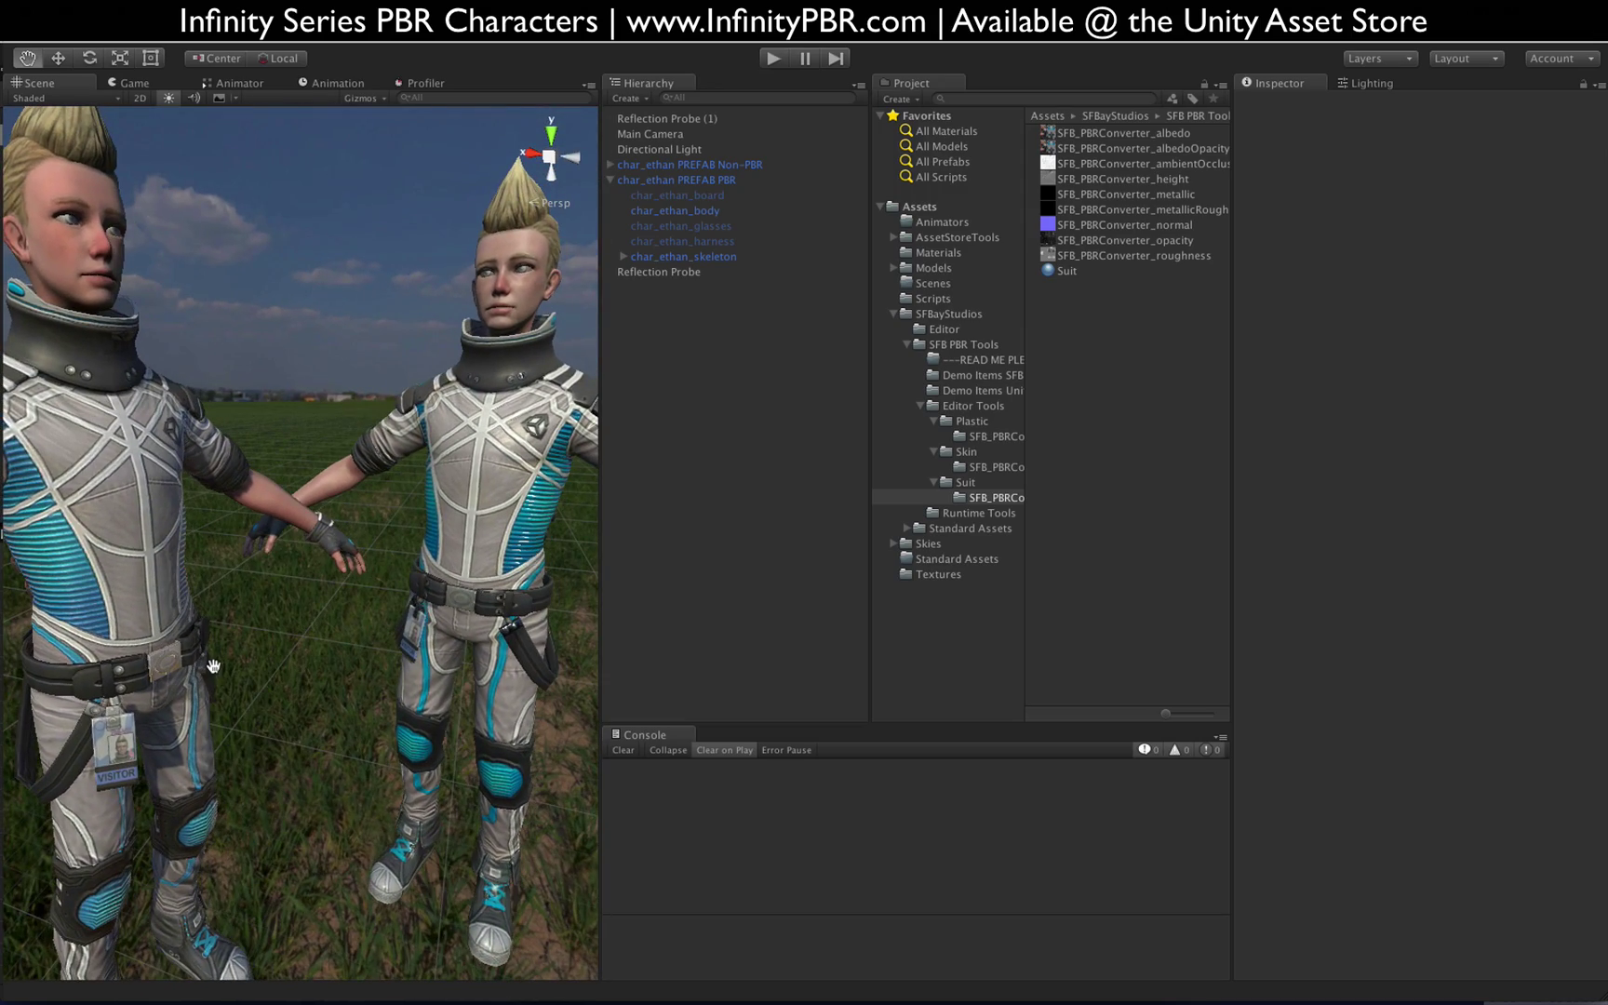
scroll(444, 714, "down", 5)
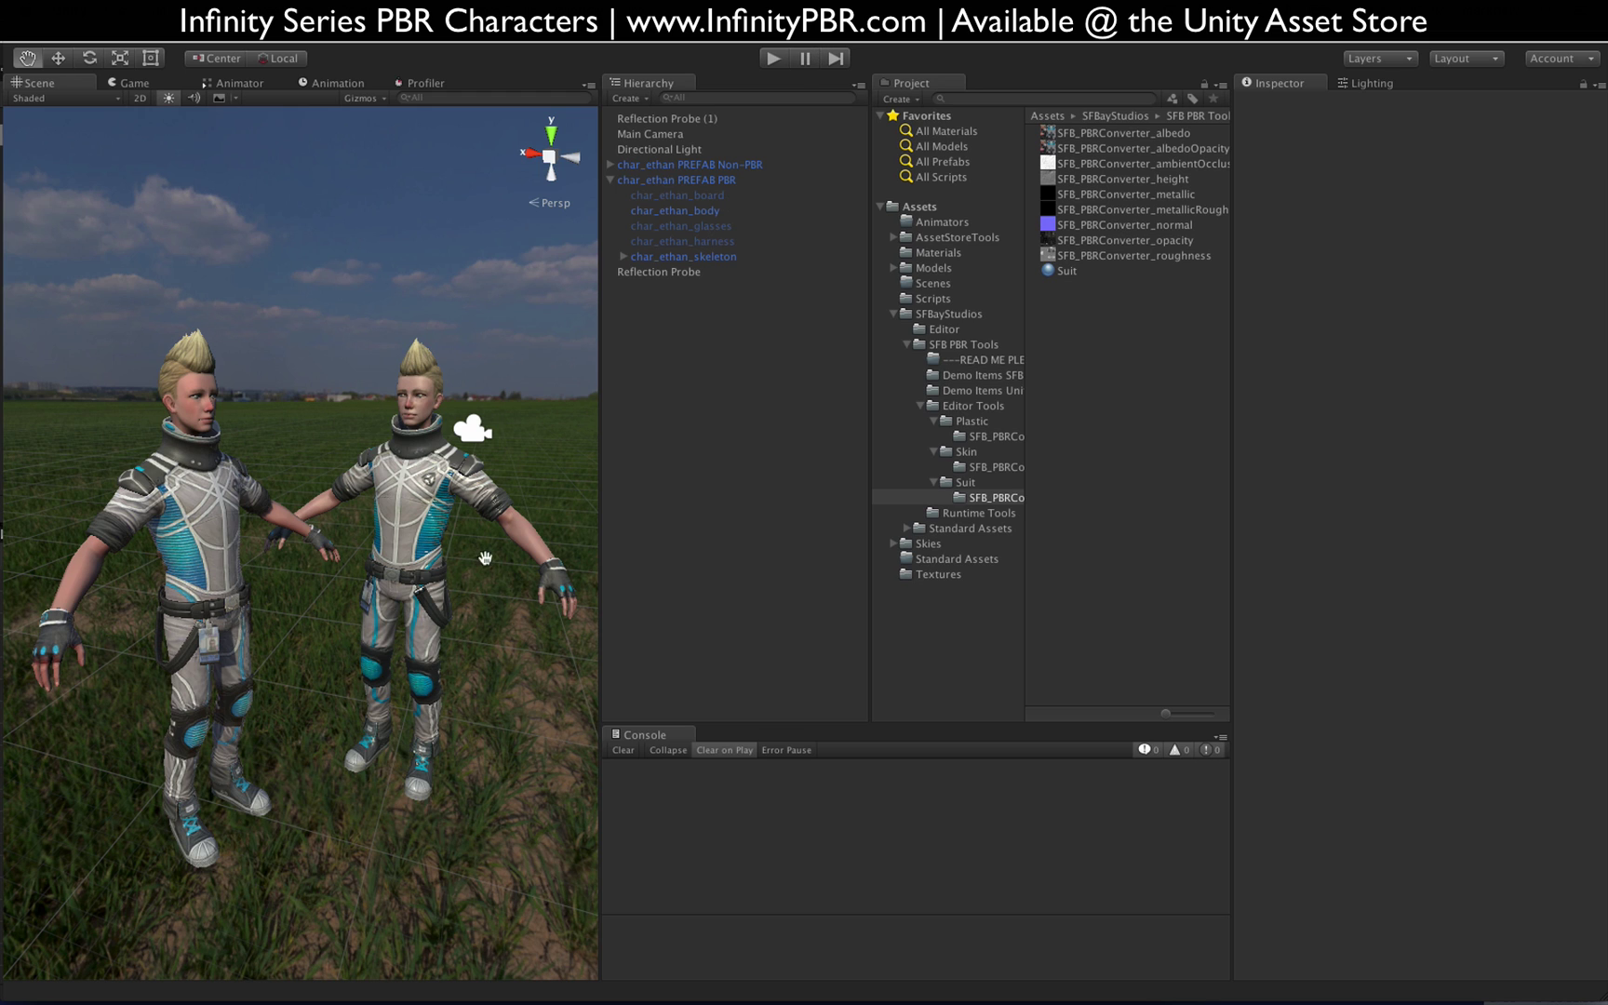
mouse_move(336, 1002)
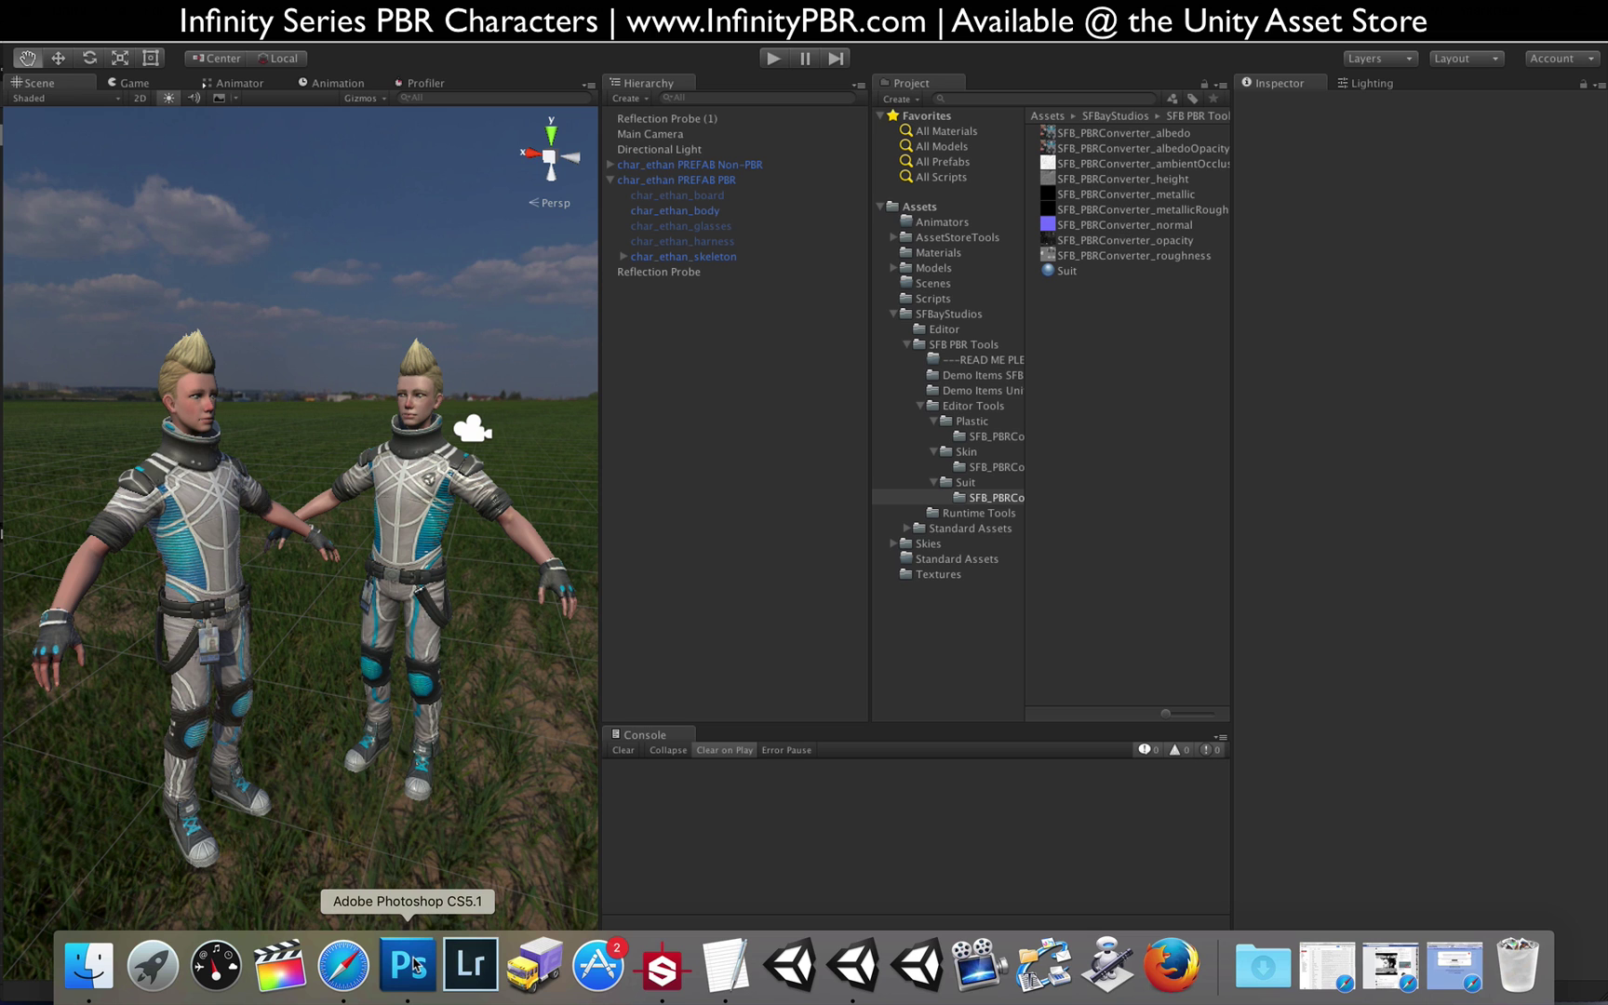
Step: In Photoshop, hide Layer 1 and Layer 7 to reveal the diffuse texture
left_click(415, 965)
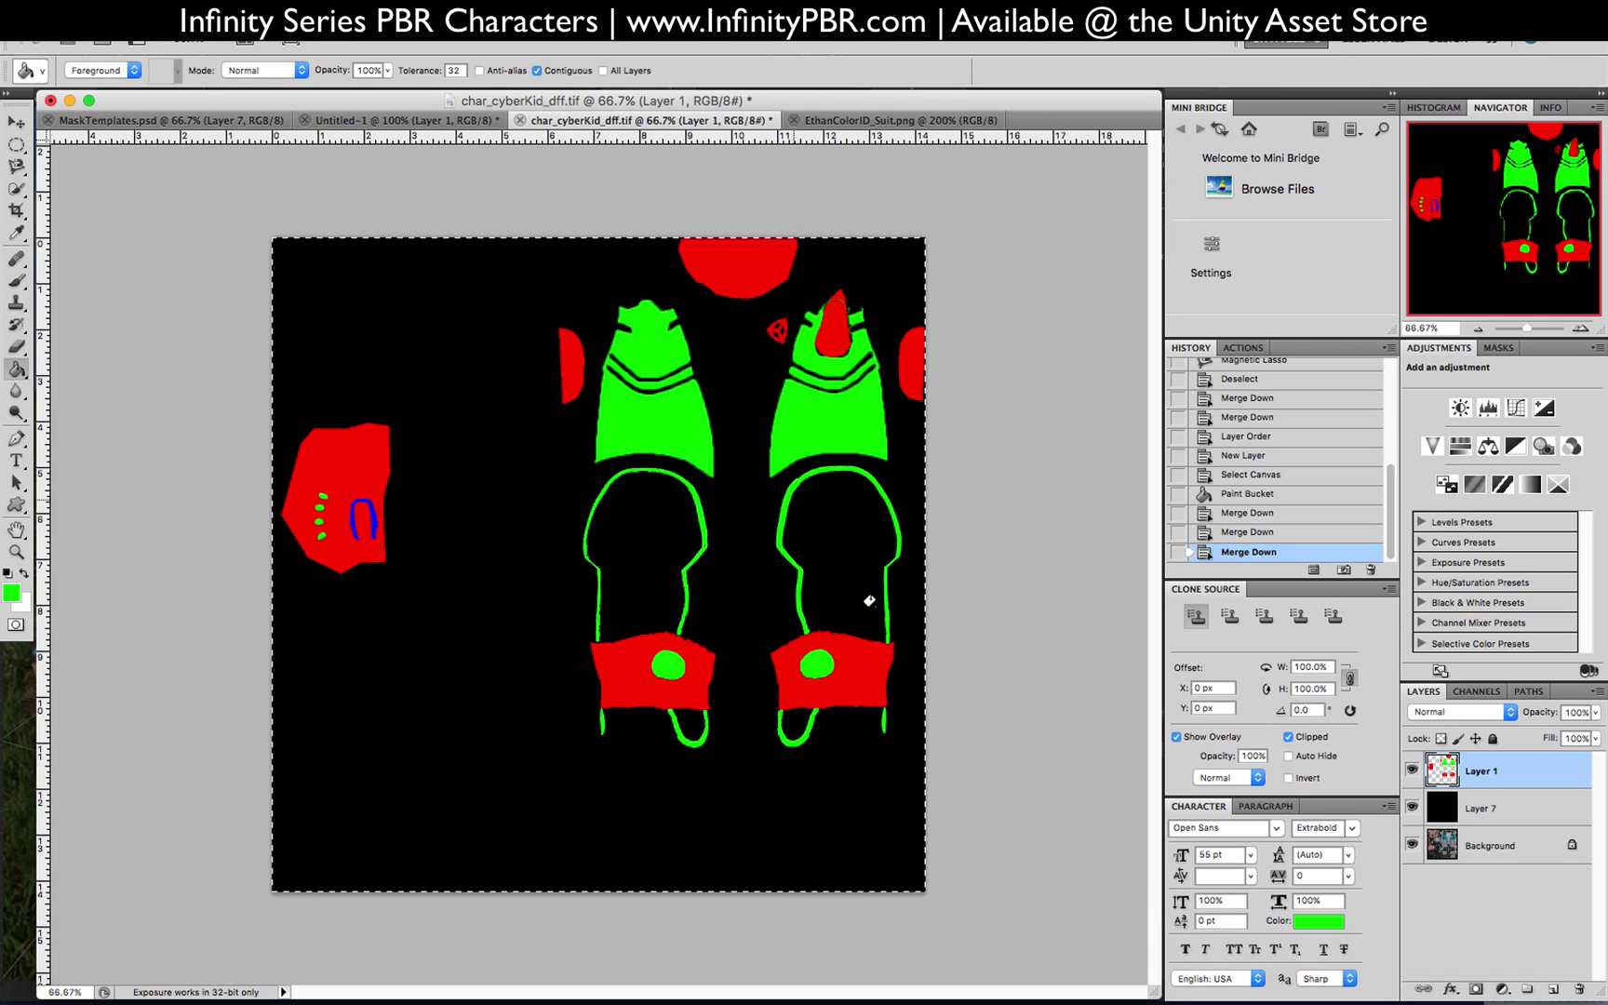
left_click(1414, 770)
left_click(1411, 808)
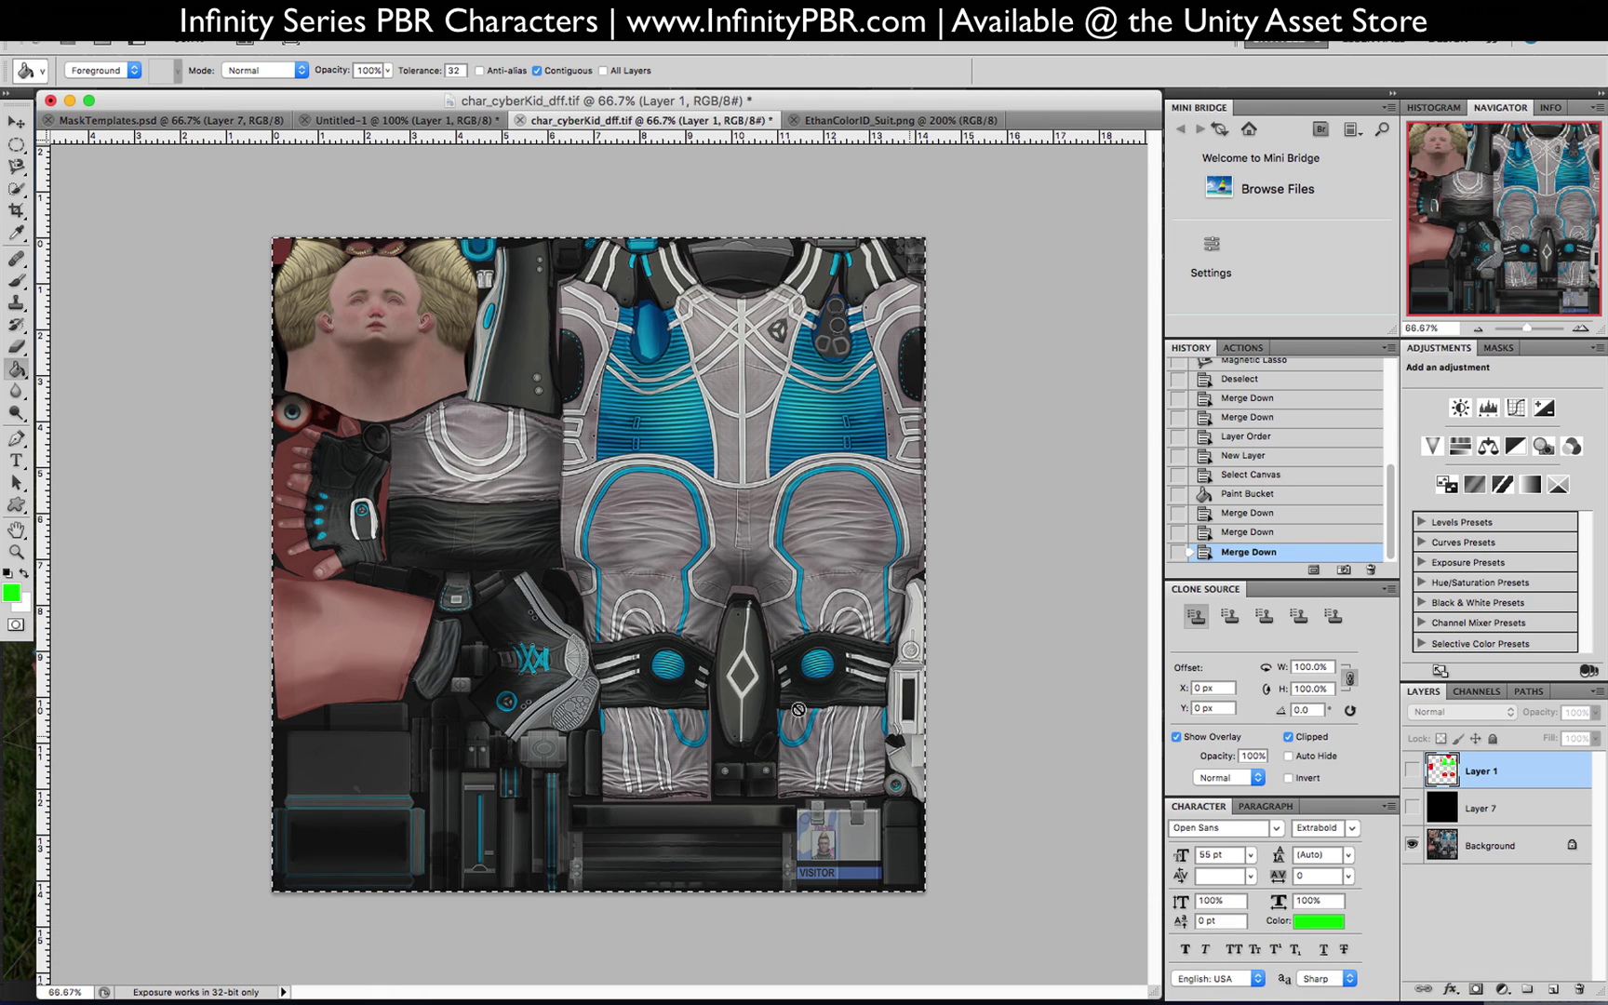
Step: Zoom to 300%, pan over the suit fabric detail, then fit the texture and return to Unity
key("super+plus")
key("super+plus")
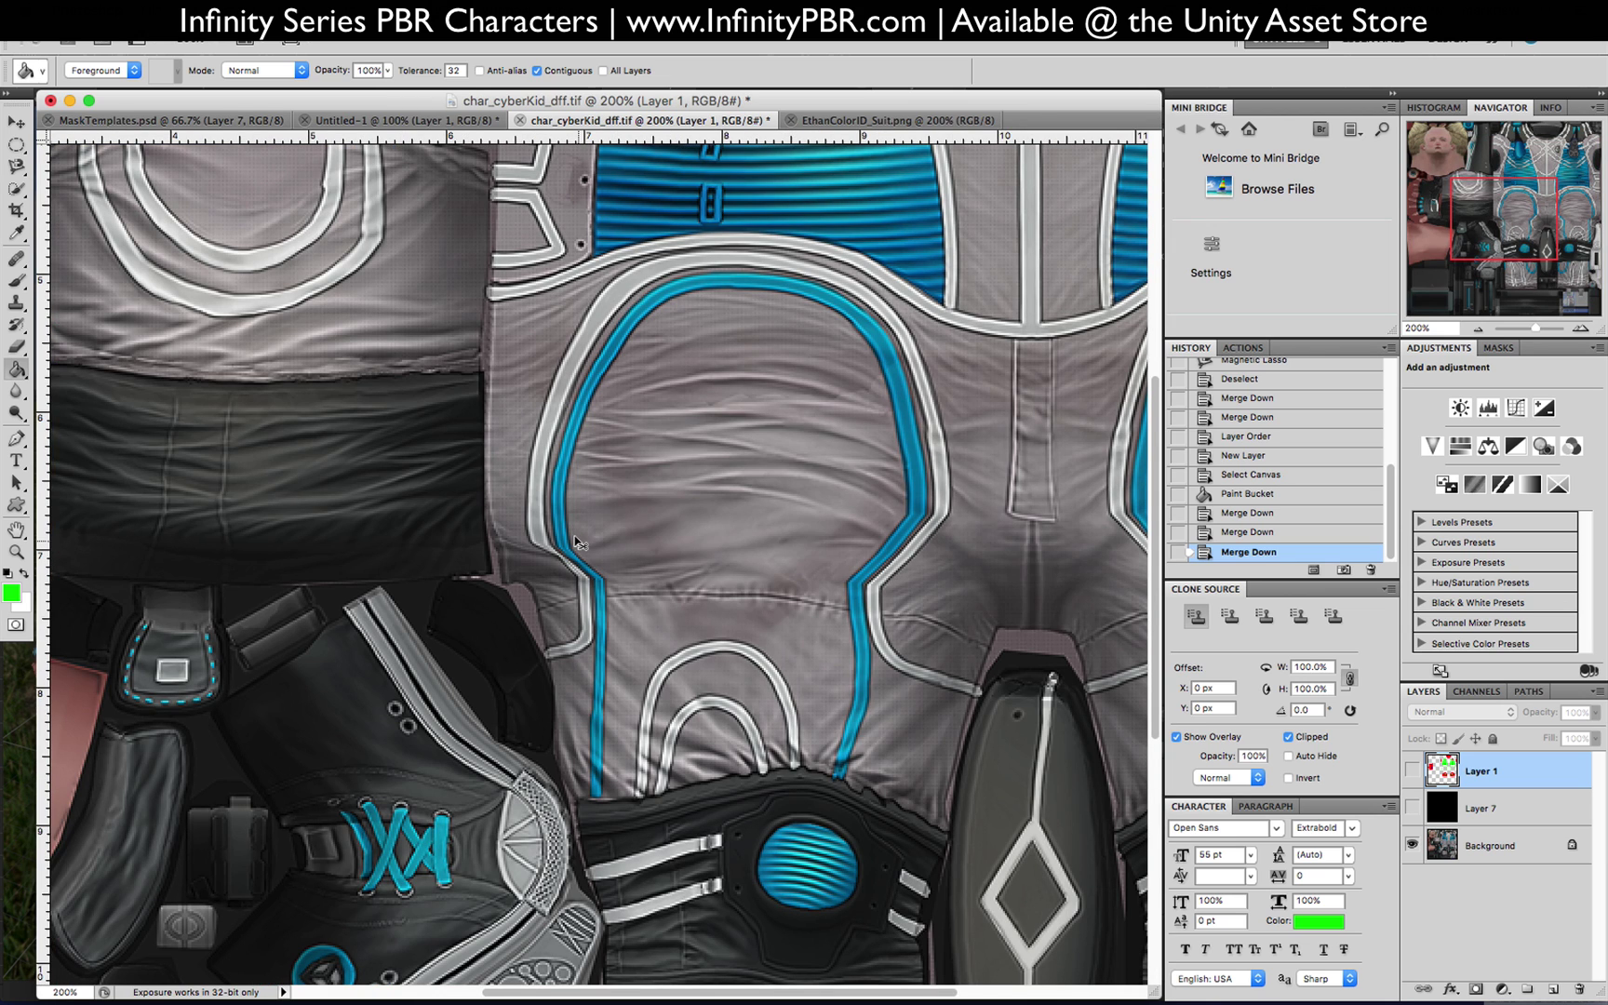
key("super+plus")
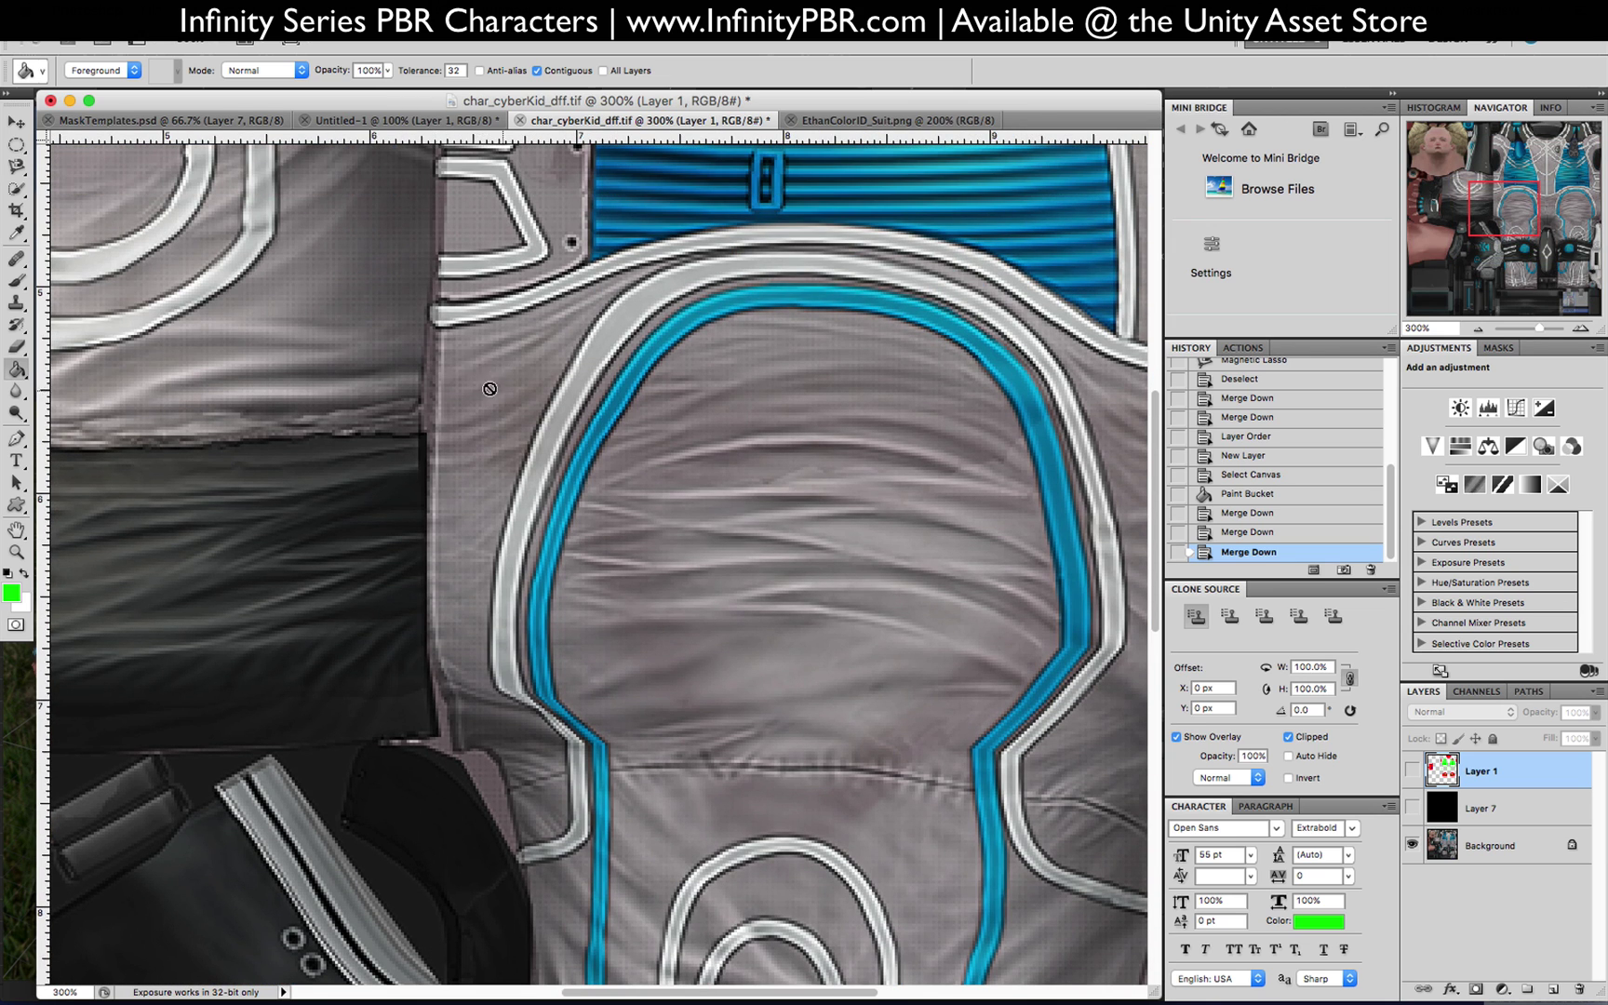
scroll(504, 417, "down", 2)
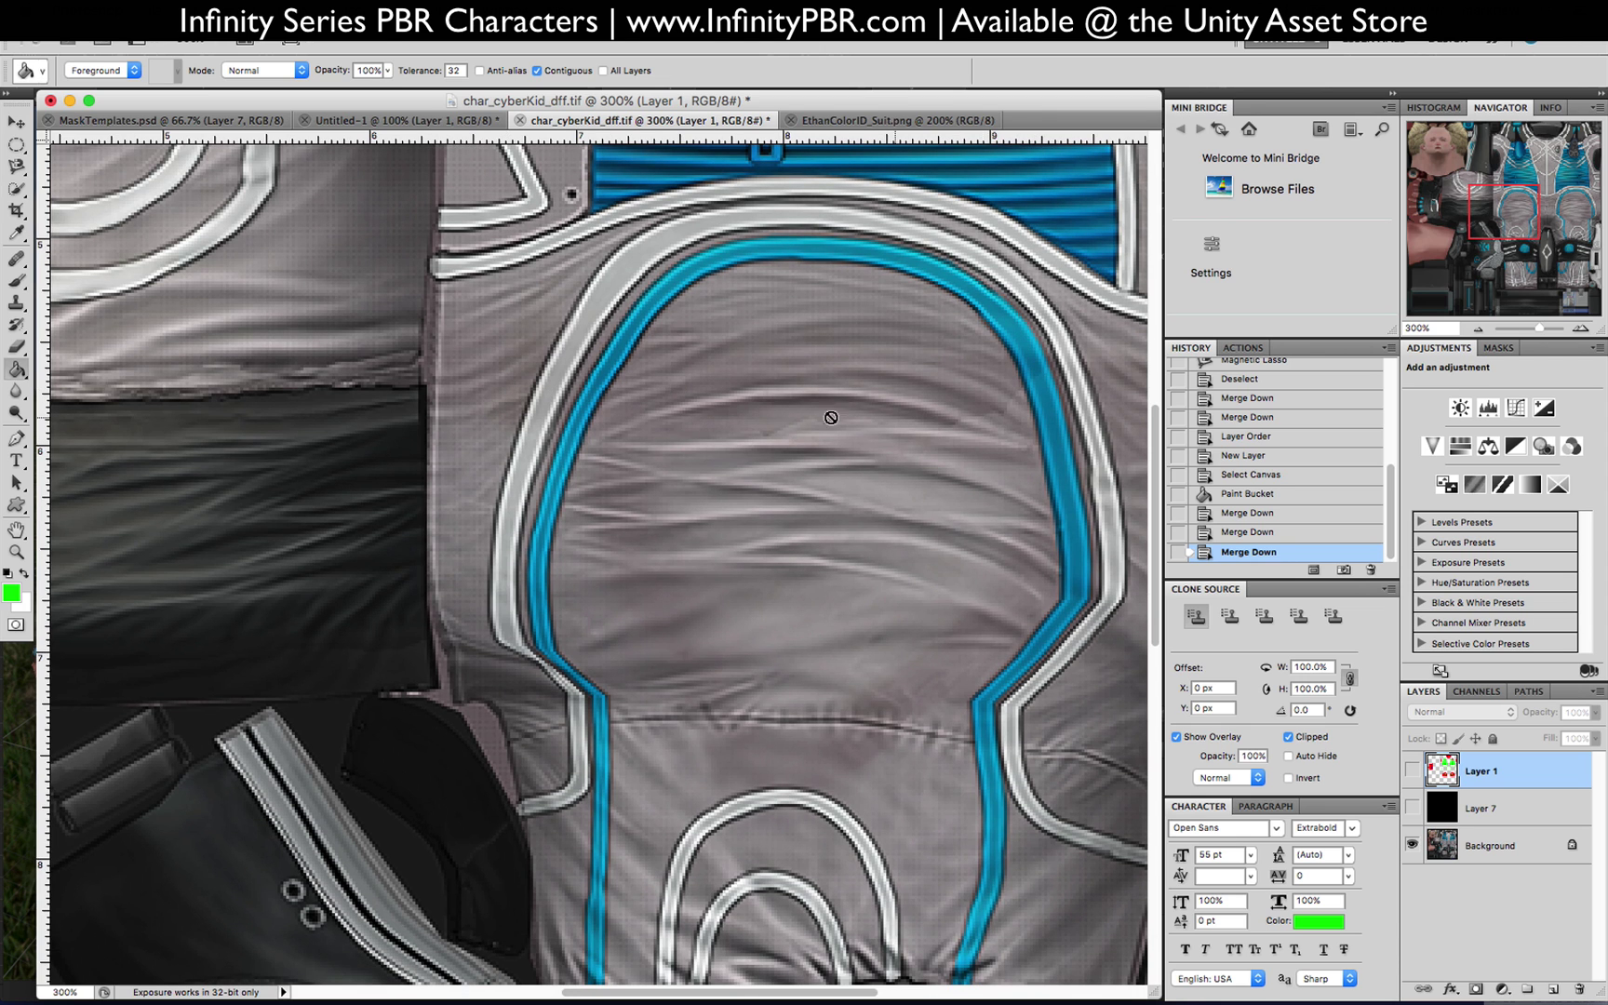
scroll(888, 461, "down", 10)
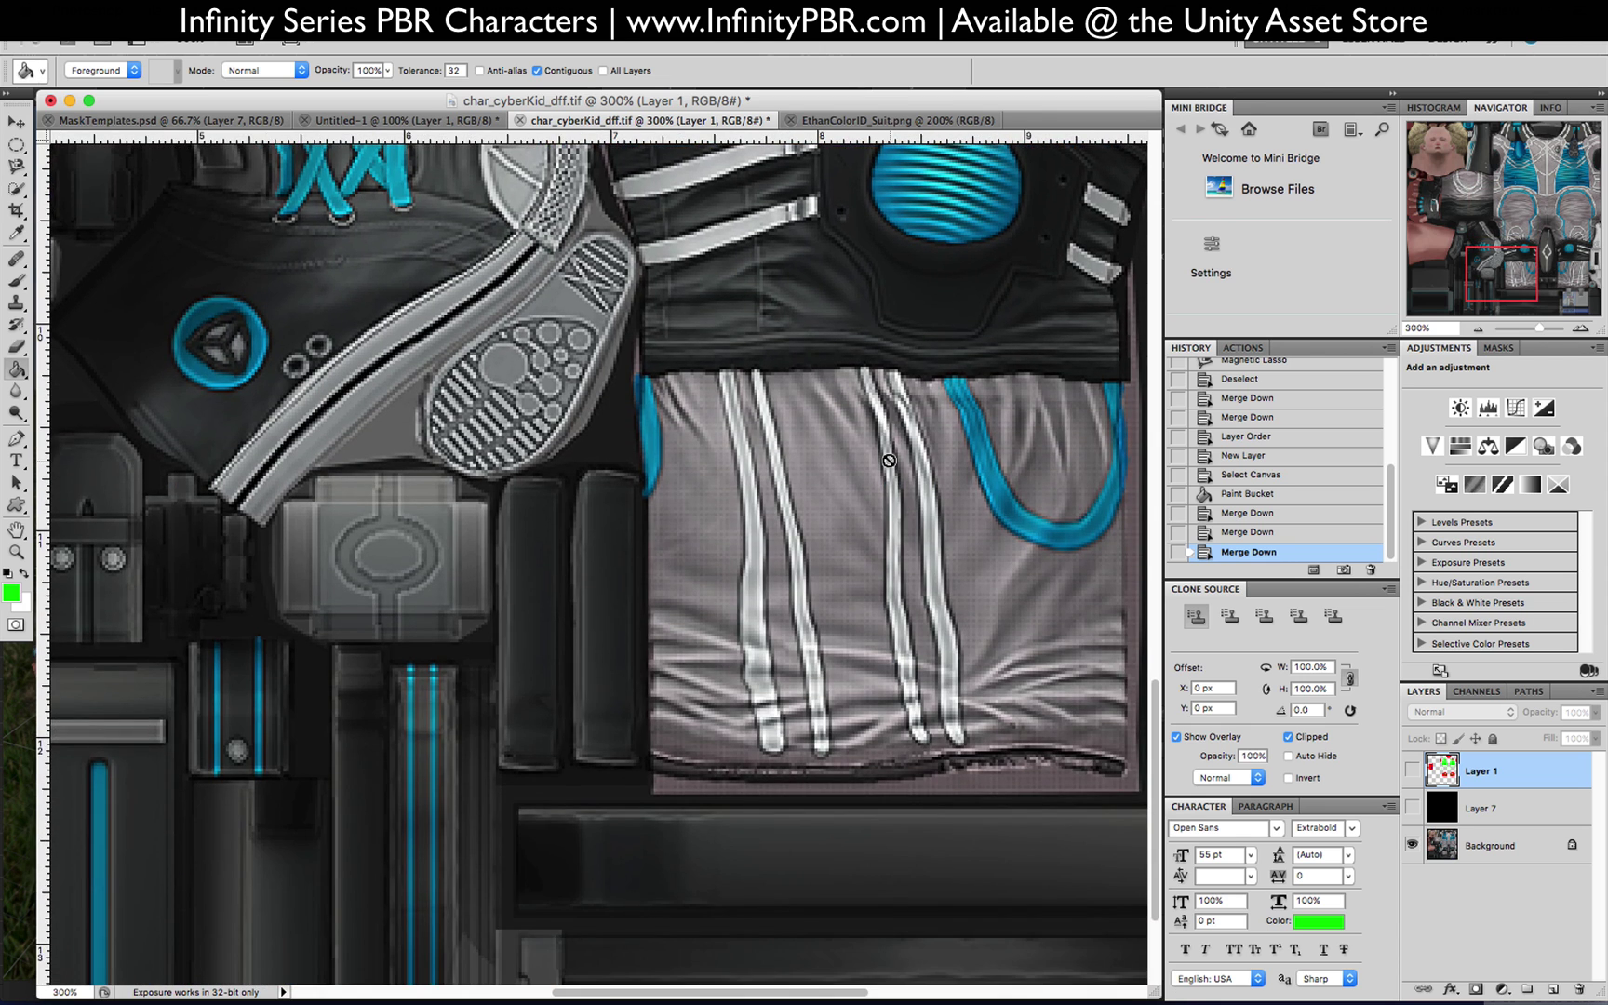
scroll(888, 460, "down", 10)
scroll(888, 460, "right", 10)
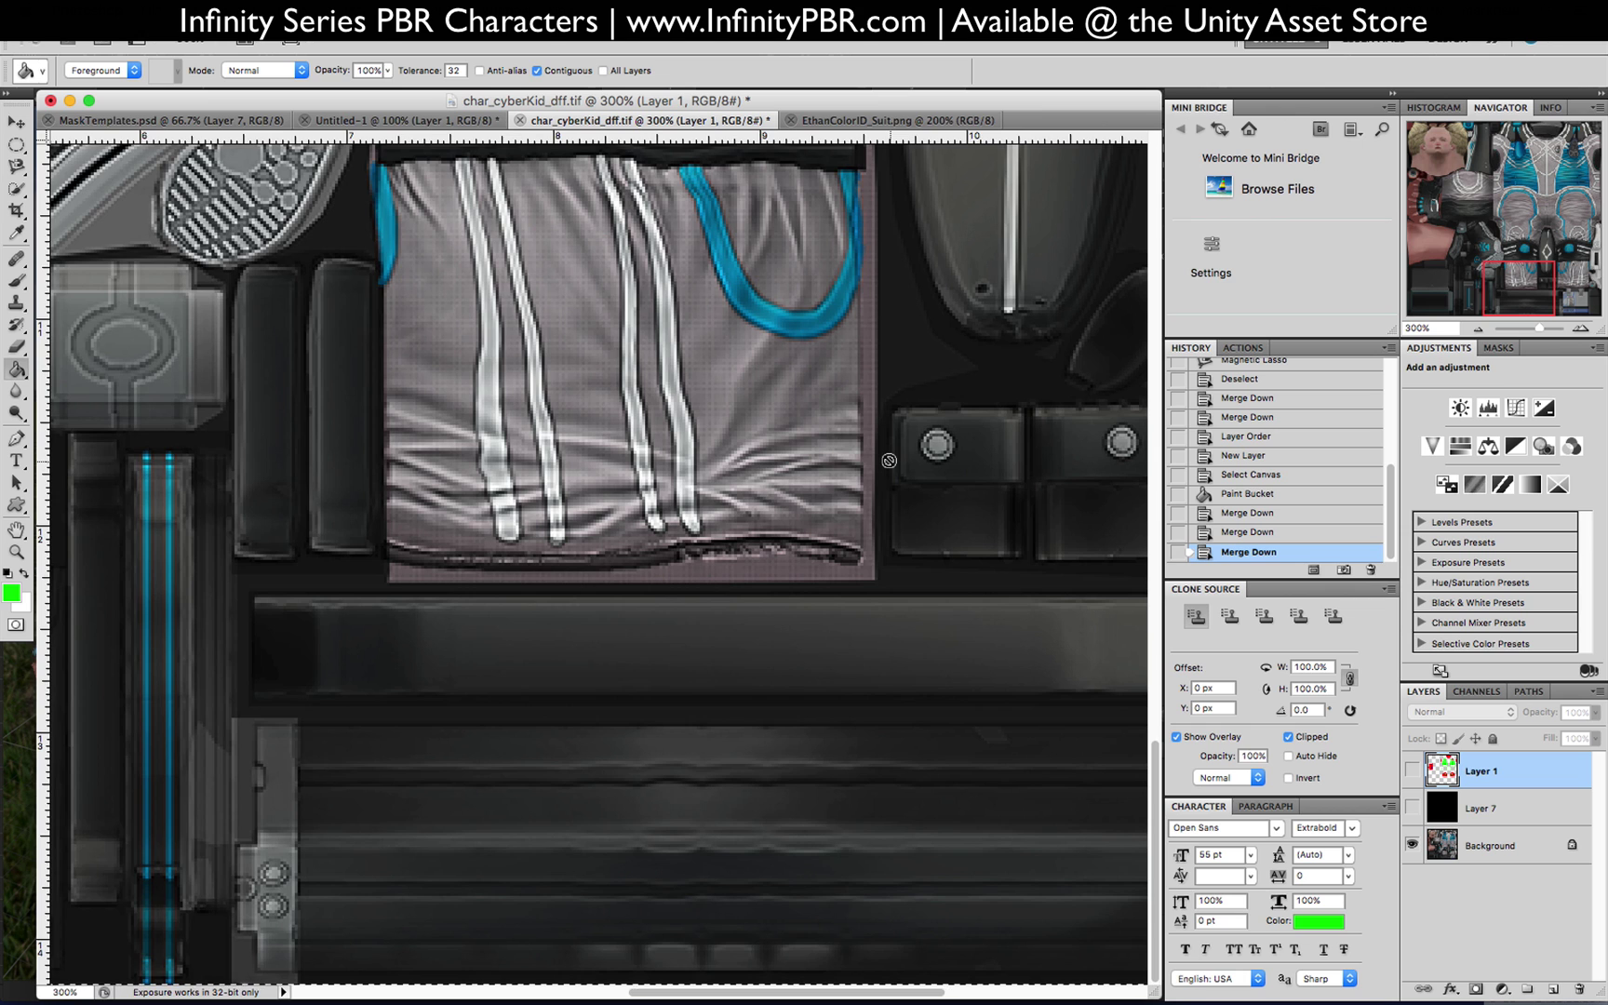
scroll(889, 461, "right", 5)
scroll(888, 461, "right", 5)
scroll(888, 461, "up", 2)
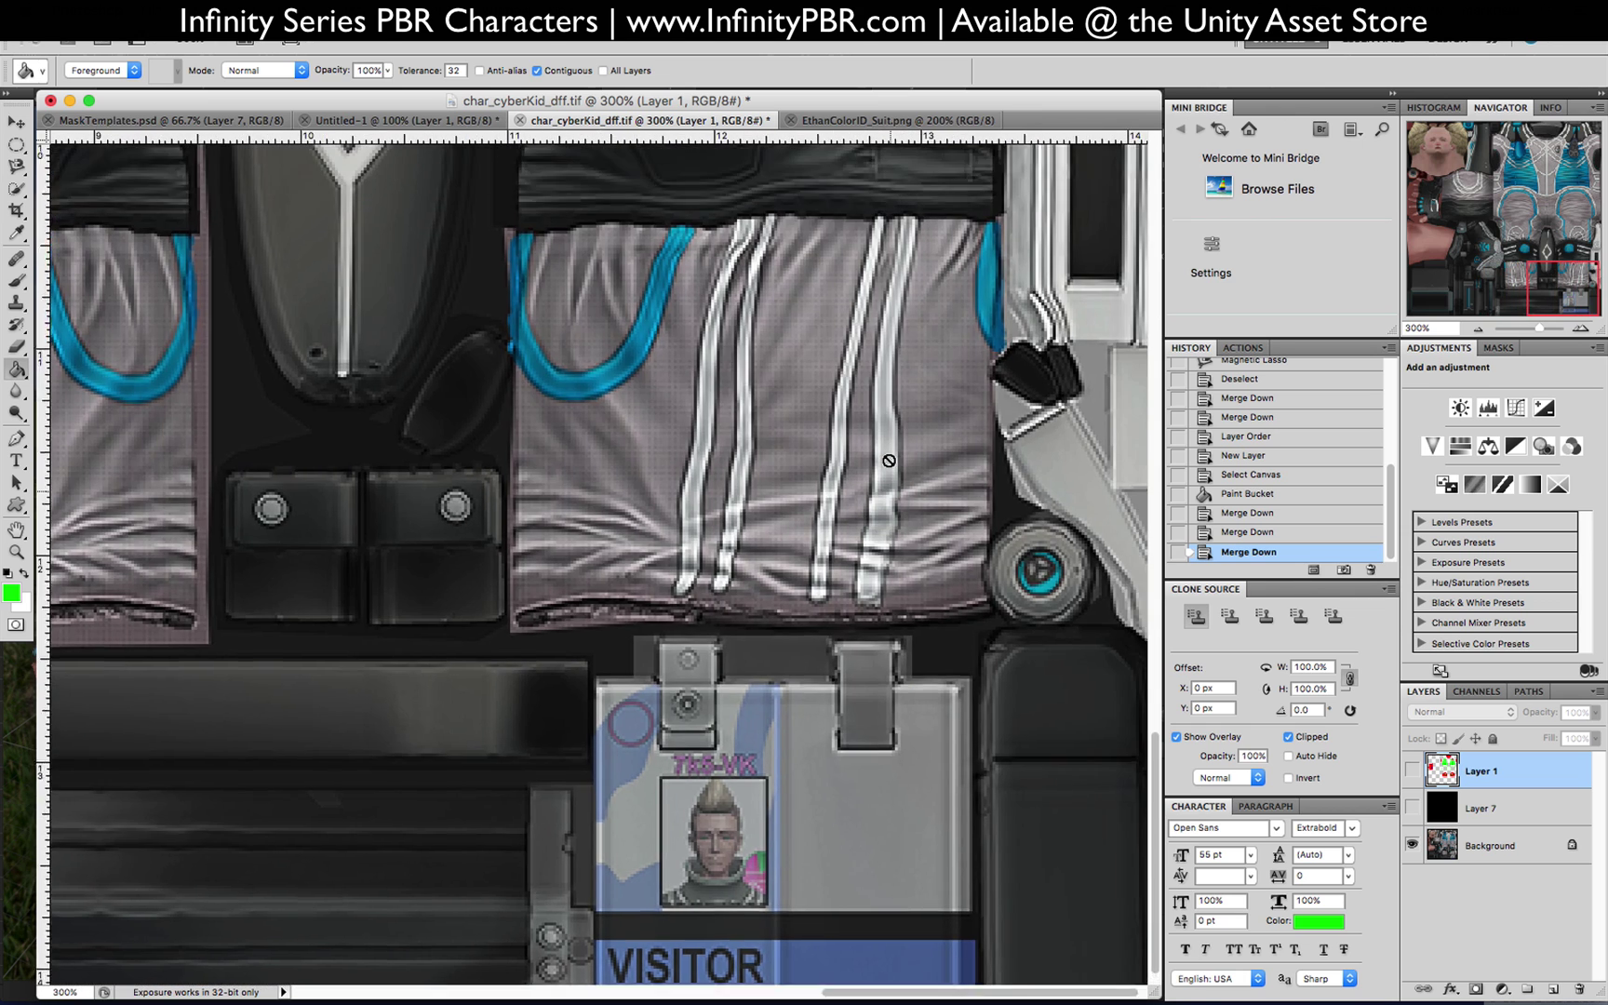
scroll(889, 460, "up", 20)
scroll(888, 460, "left", 2)
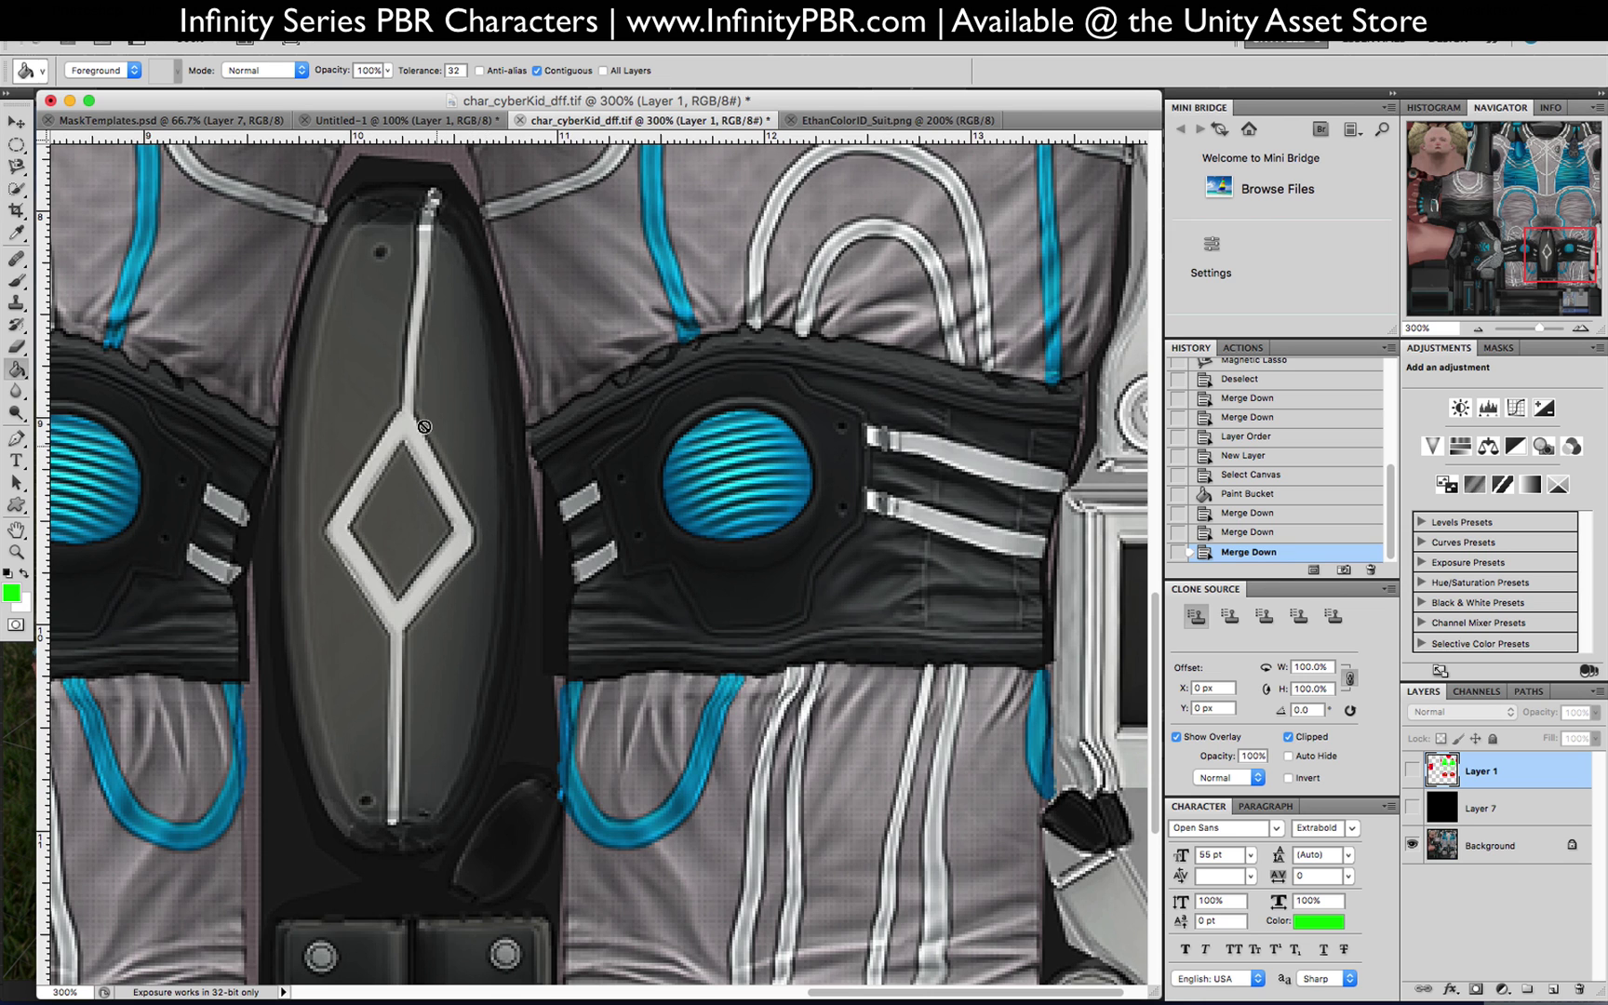
key("super+minus")
key("super+minus")
key("super+minus")
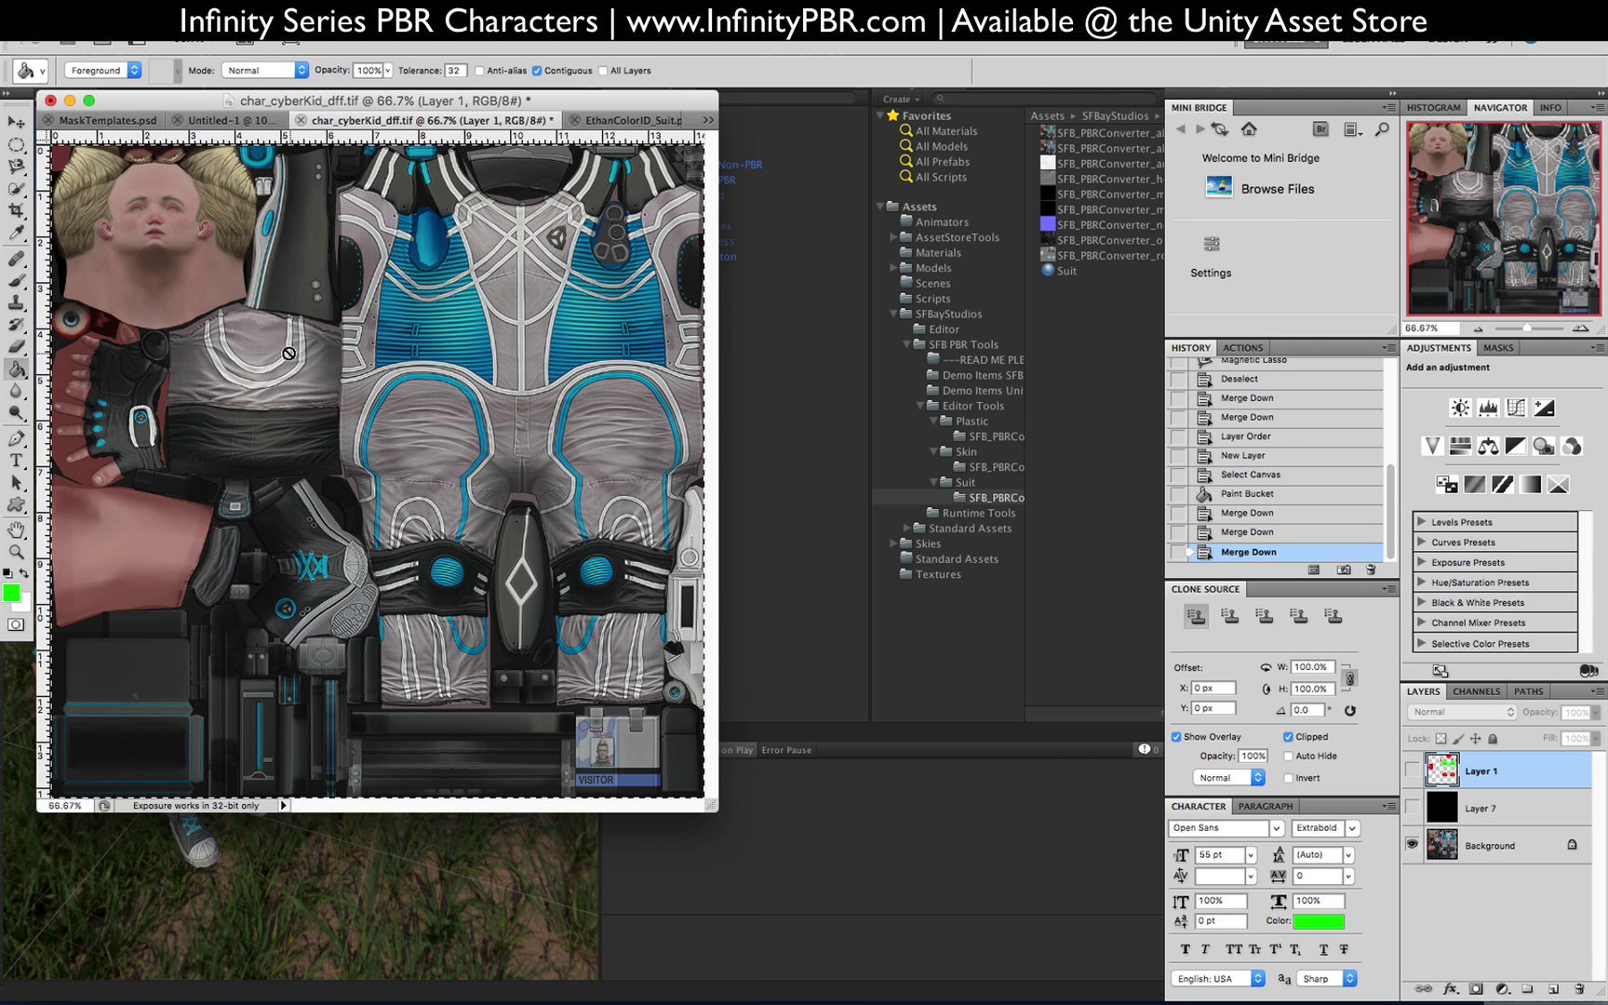
left_click(791, 98)
Step: Orbit to look up at both characters and capture the scene view as a screenshot
left_click_drag(567, 410, 440, 451, "alt")
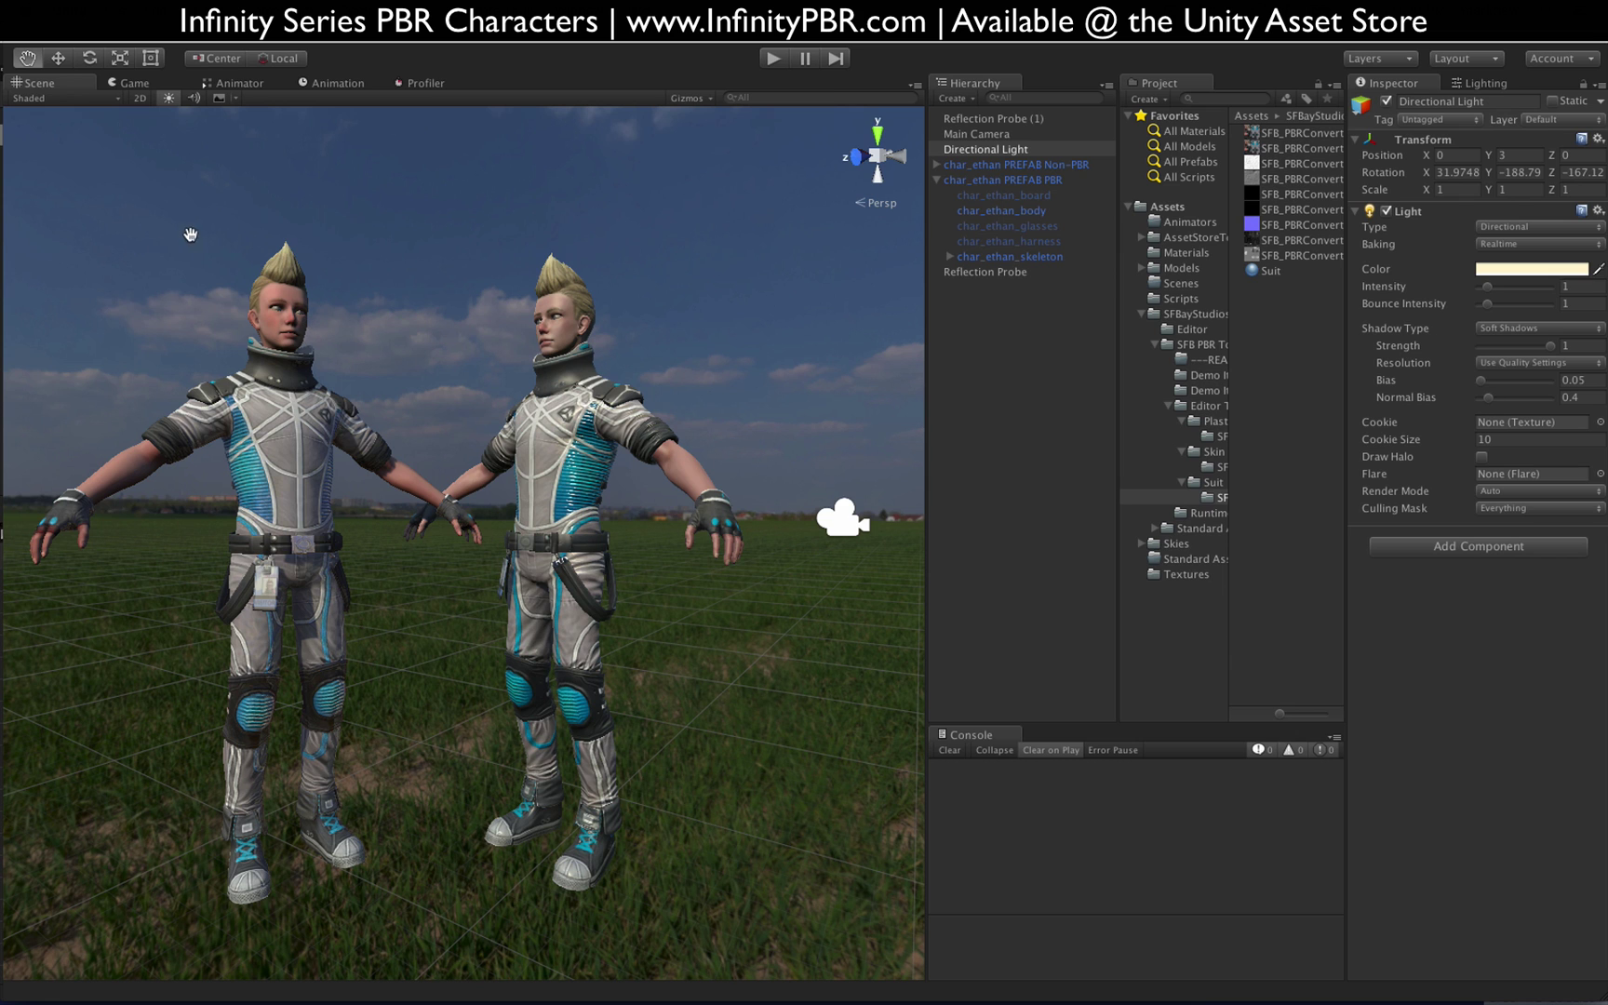
key("super+shift+4")
left_click_drag(39, 207, 744, 936)
Step: Narrow the scene view, widen the project and Inspector panels, and show the Scripts folder contents
left_click_drag(924, 276, 671, 283)
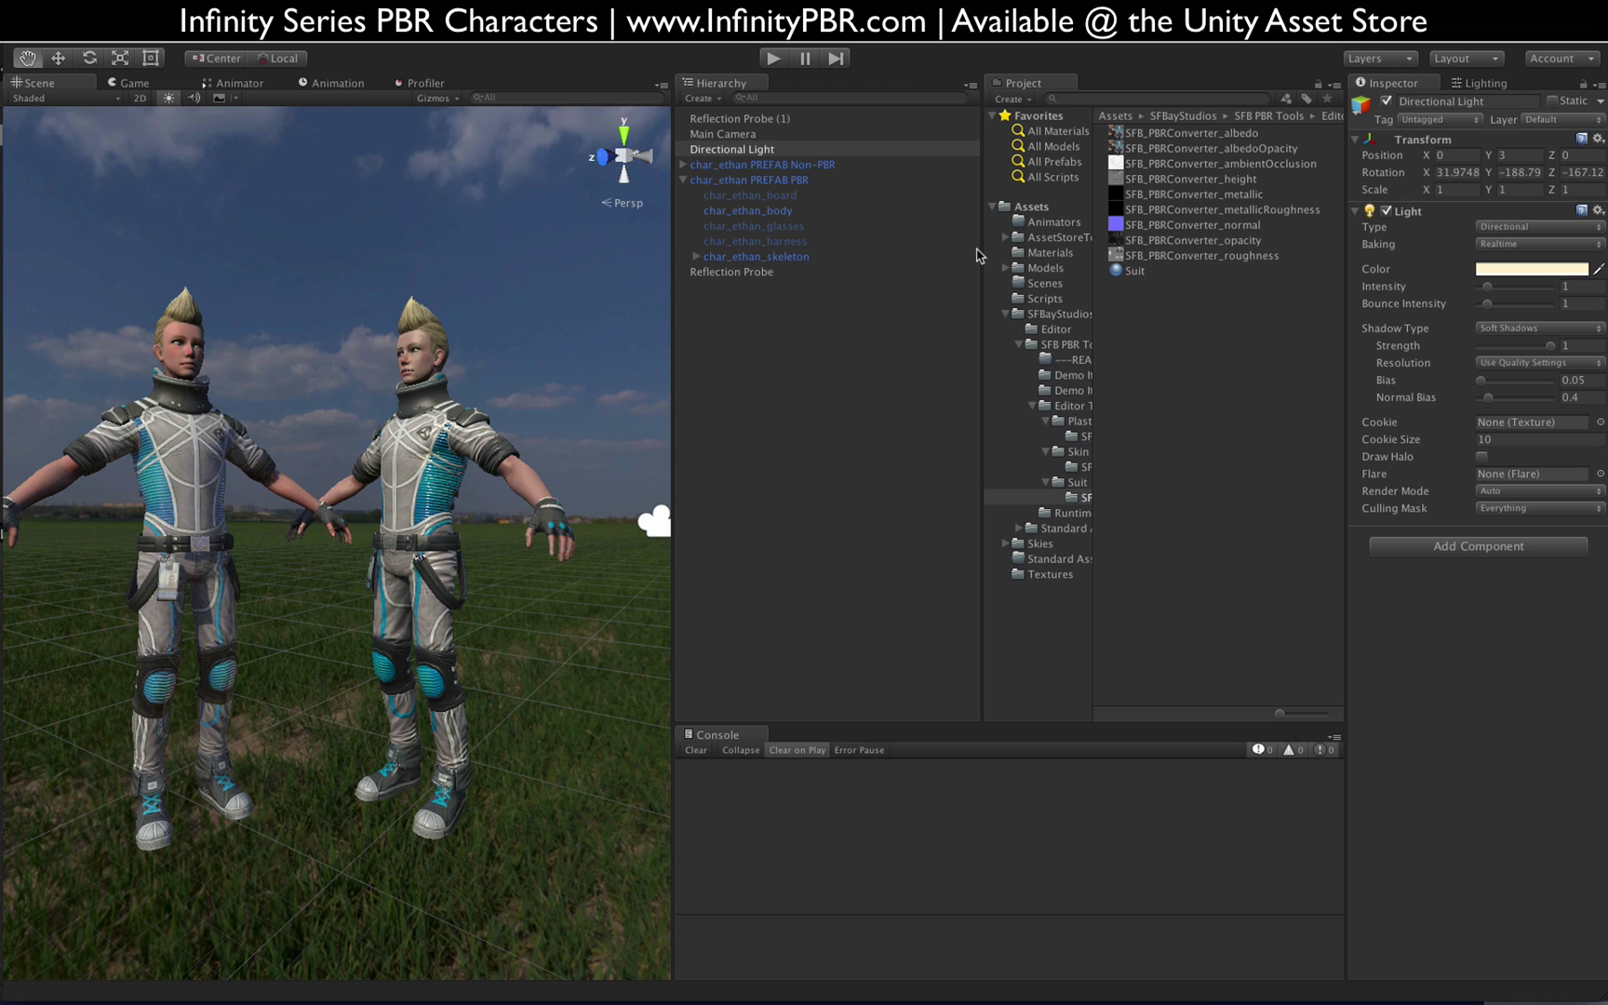
left_click_drag(981, 258, 904, 267)
left_click(1006, 298)
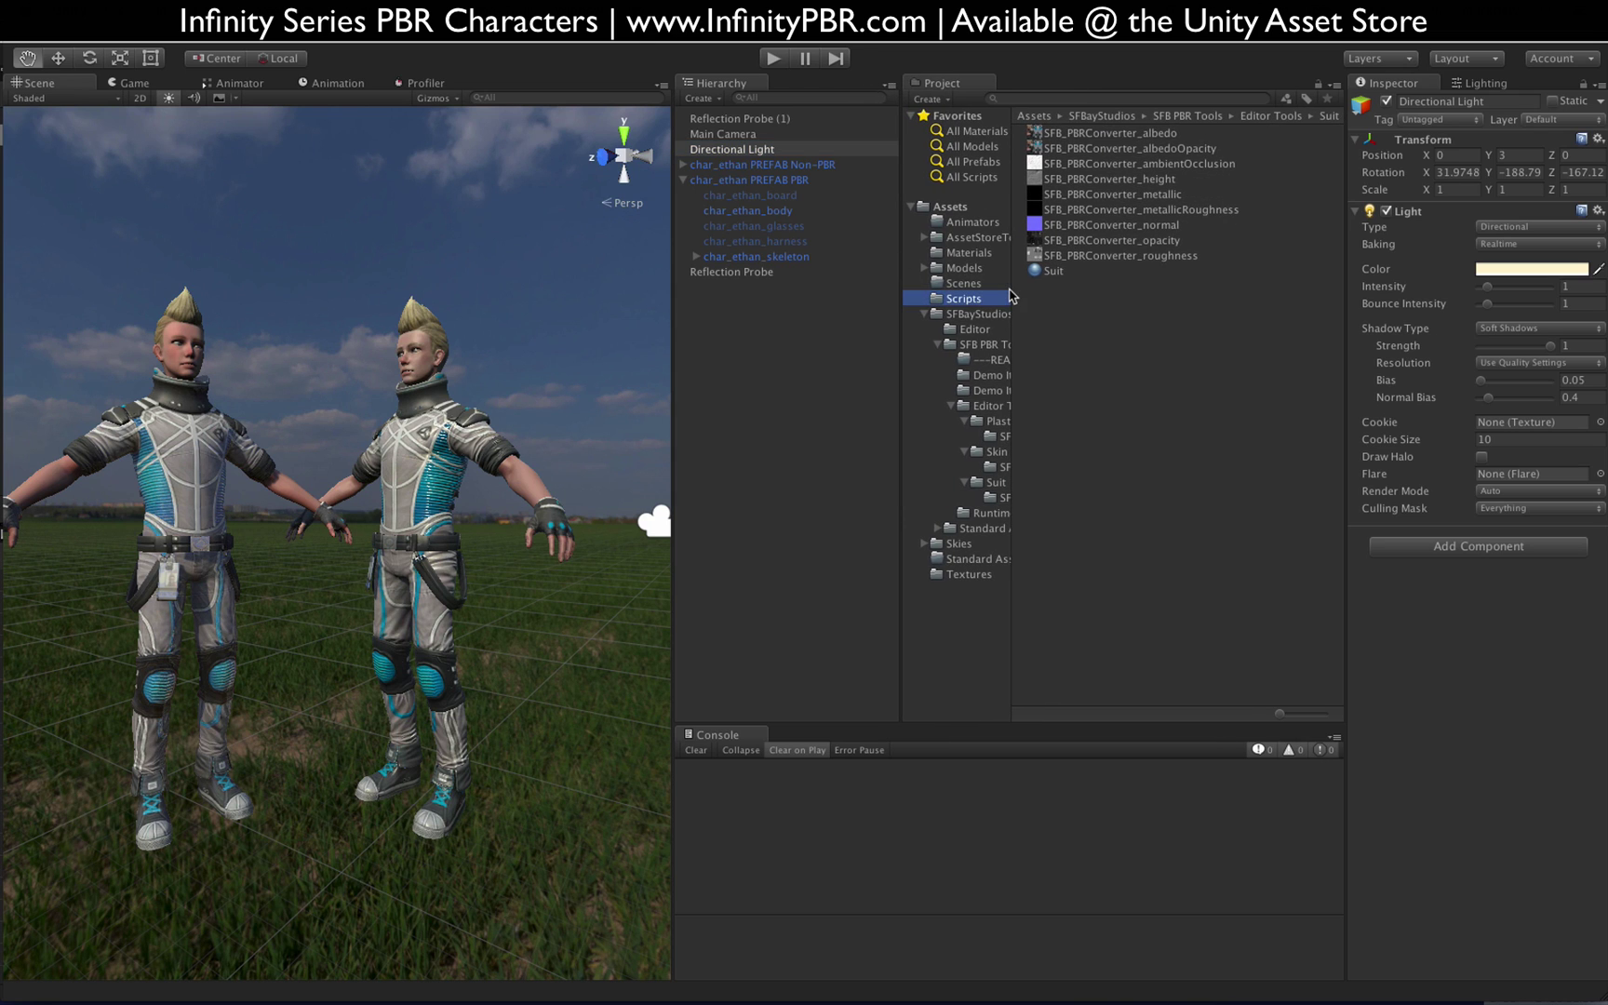
left_click_drag(1014, 289, 1055, 289)
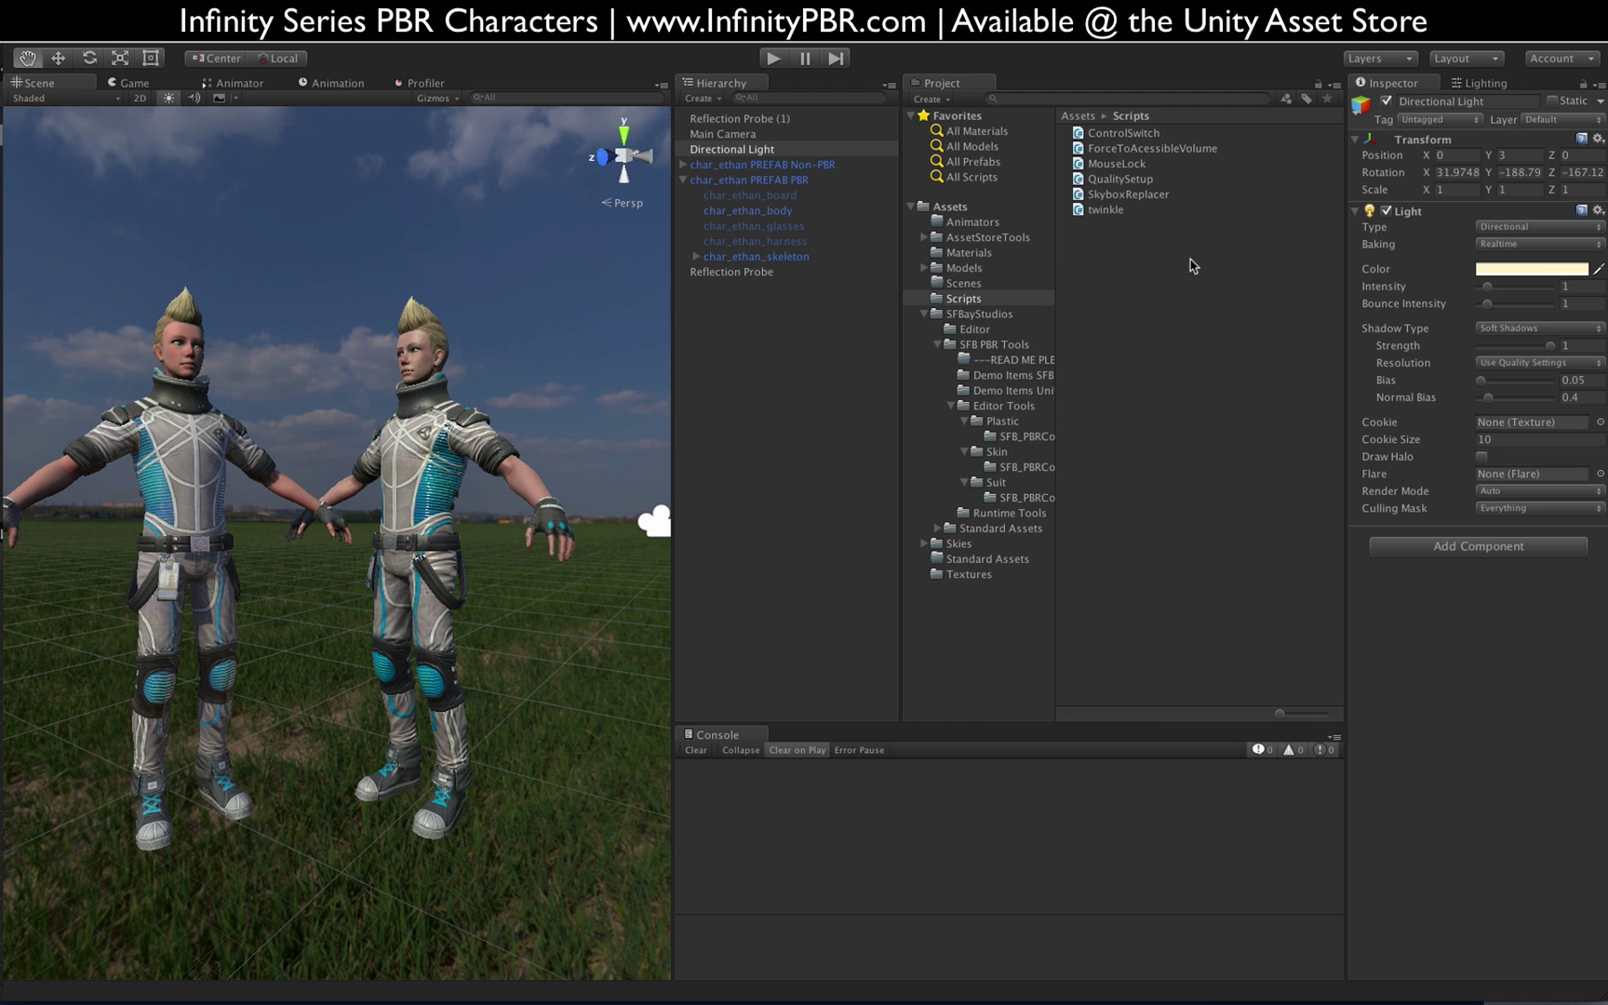
left_click_drag(1342, 258, 1209, 280)
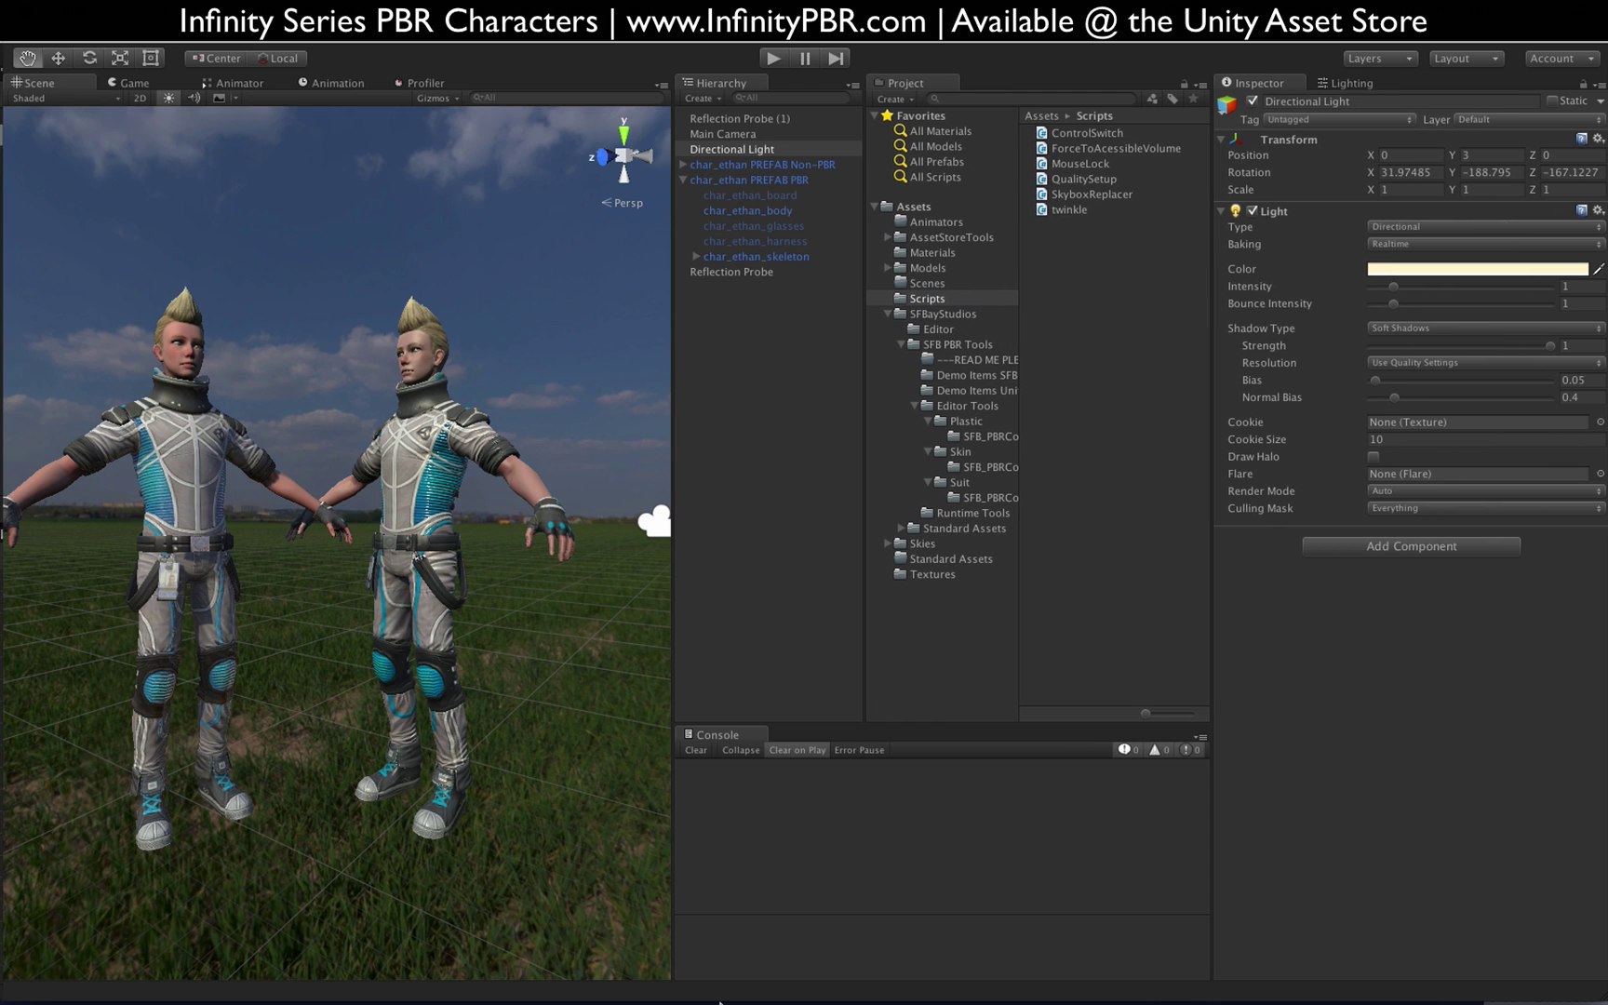
mouse_move(719, 1001)
left_click_drag(519, 454, 434, 507, "alt")
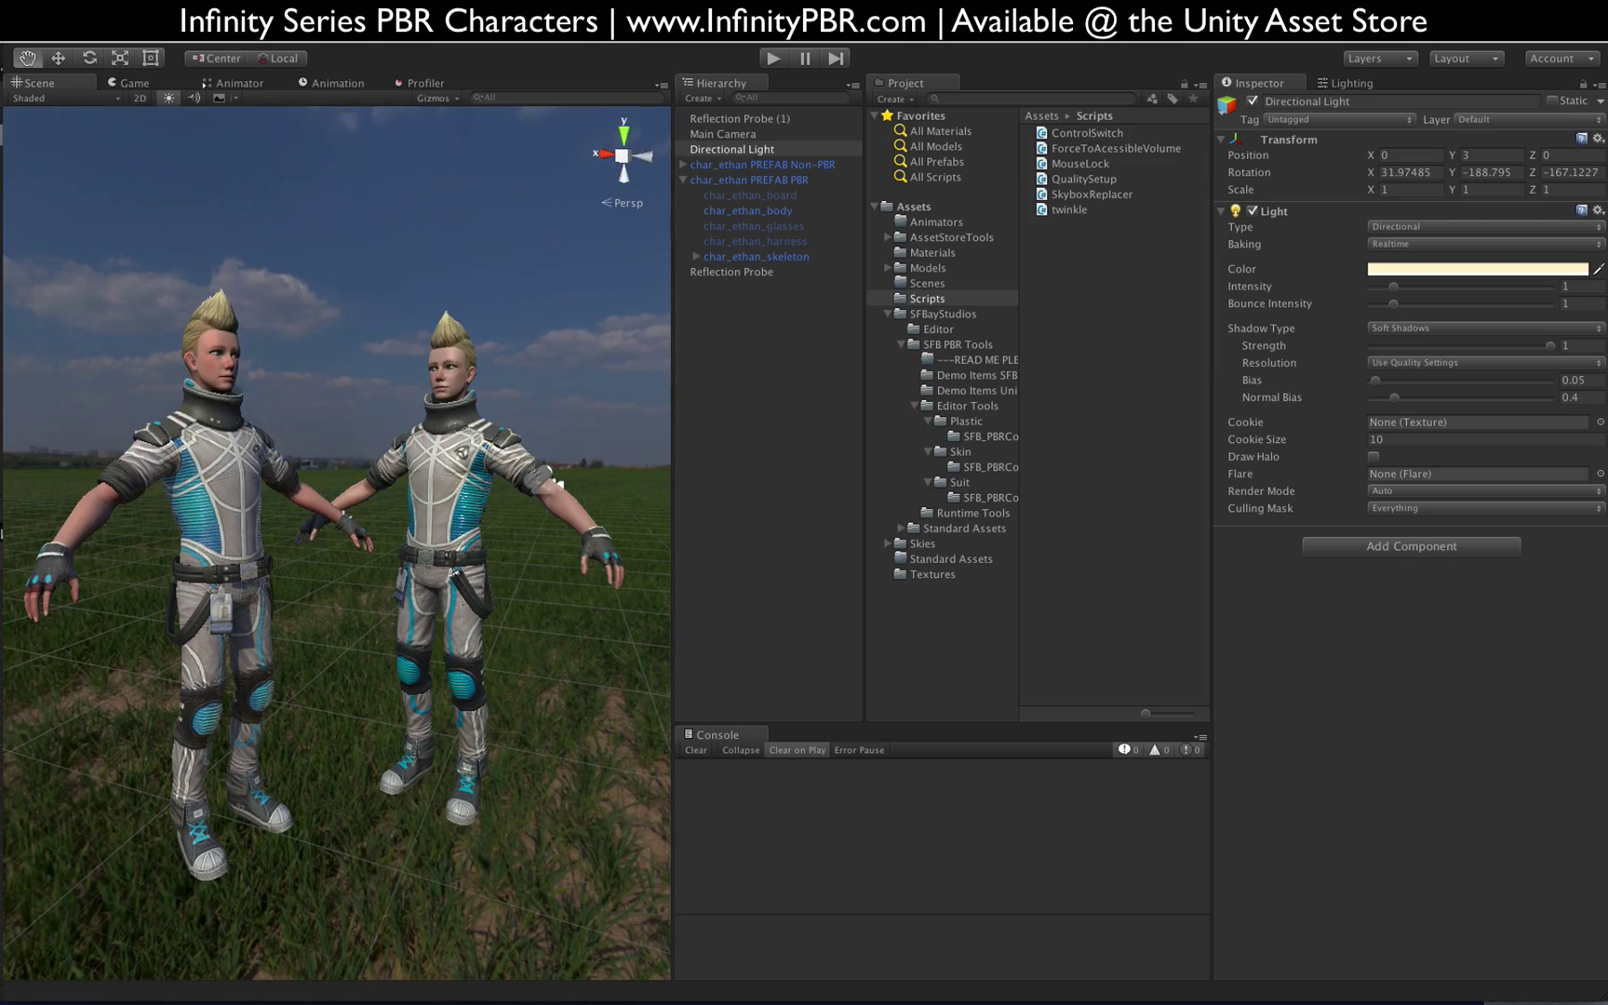